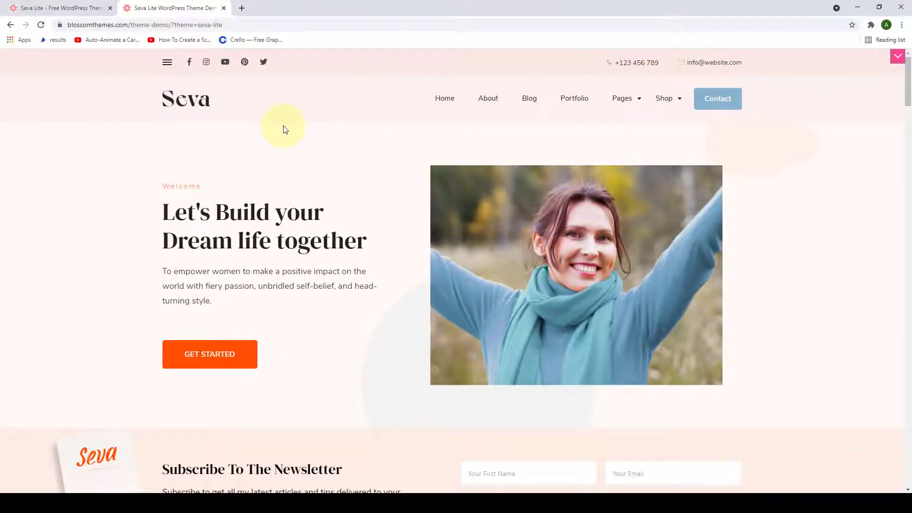
# - Open blossomthemes.com in a new browser tab
pyautogui.click(243, 12)
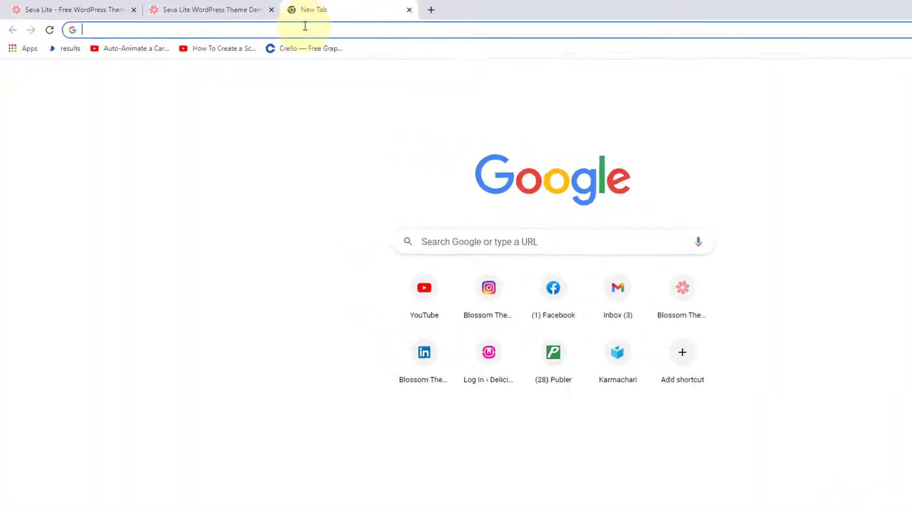
pyautogui.write('blo')
pyautogui.press('Return')
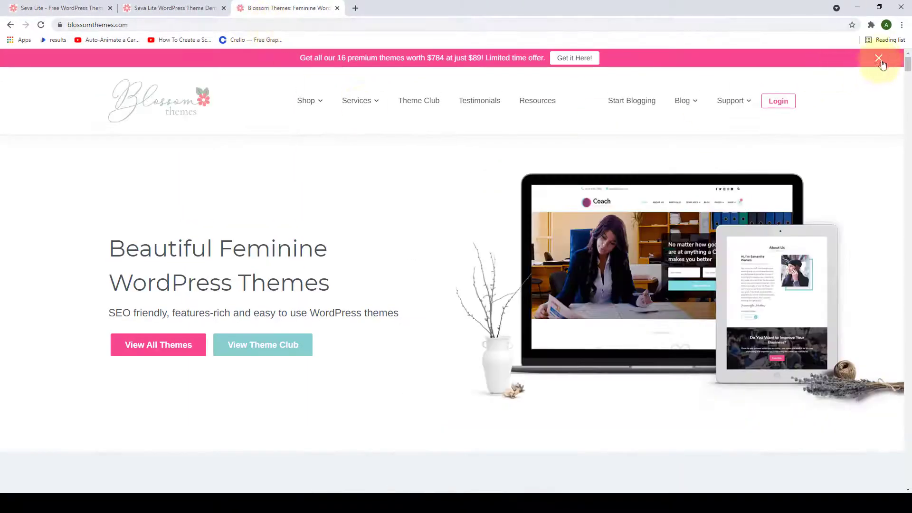
# - Dismiss the promo banner and open Seva Lite from Shop > Free Themes
pyautogui.click(879, 61)
pyautogui.moveTo(324, 91)
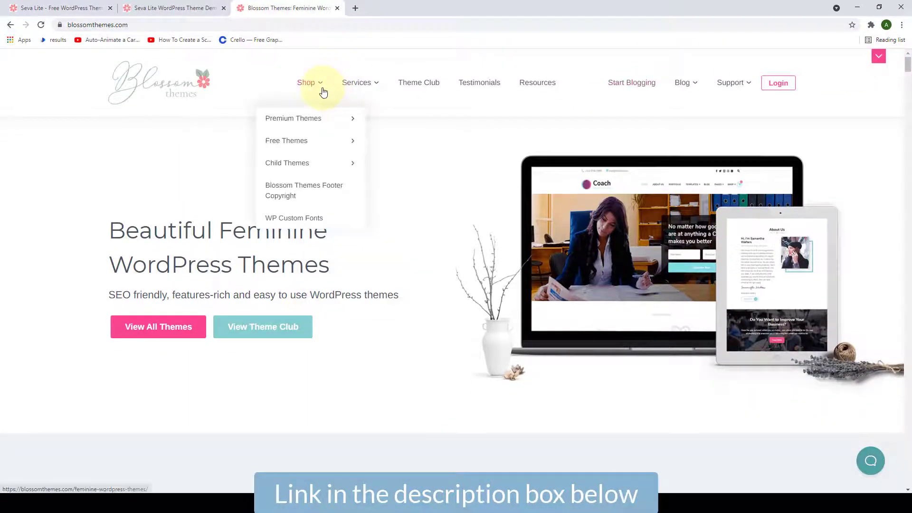
pyautogui.moveTo(313, 148)
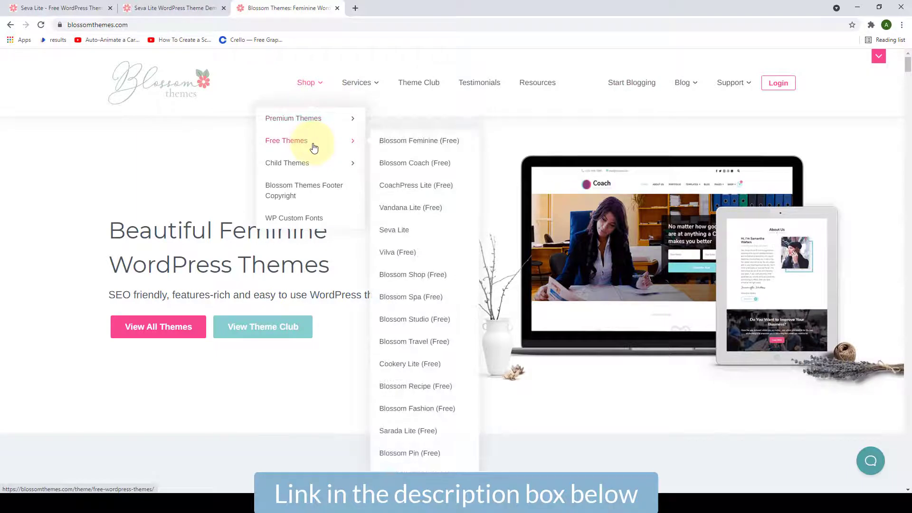
pyautogui.click(405, 234)
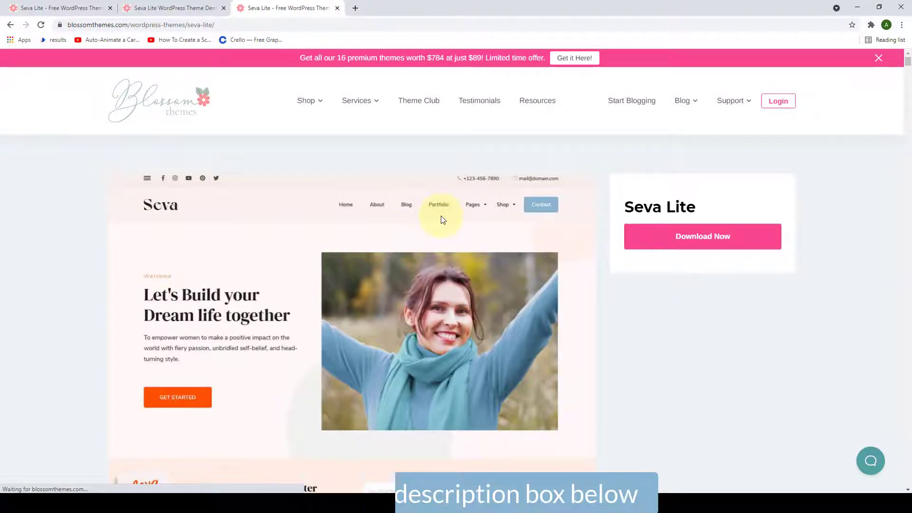
# - Look over the Seva Lite theme page, then go back to the demo tab
pyautogui.scroll(-9, 441, 219)
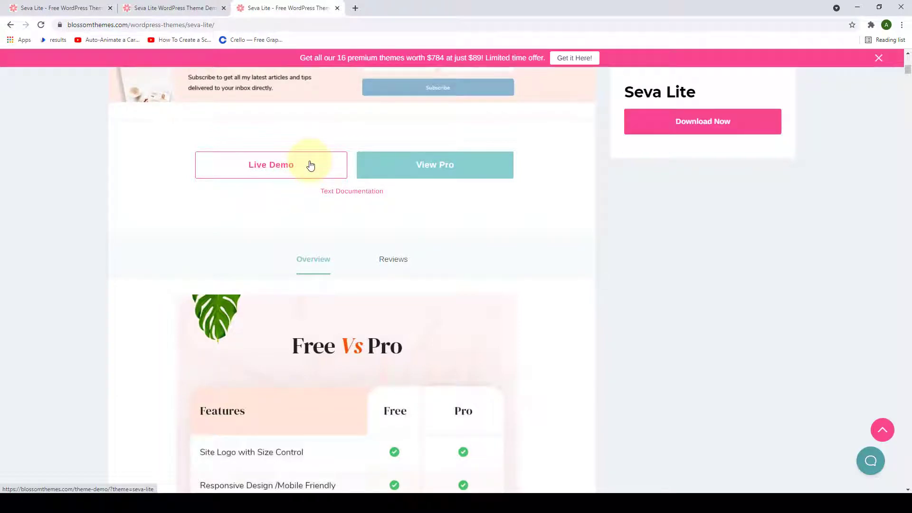
pyautogui.scroll(10, 309, 165)
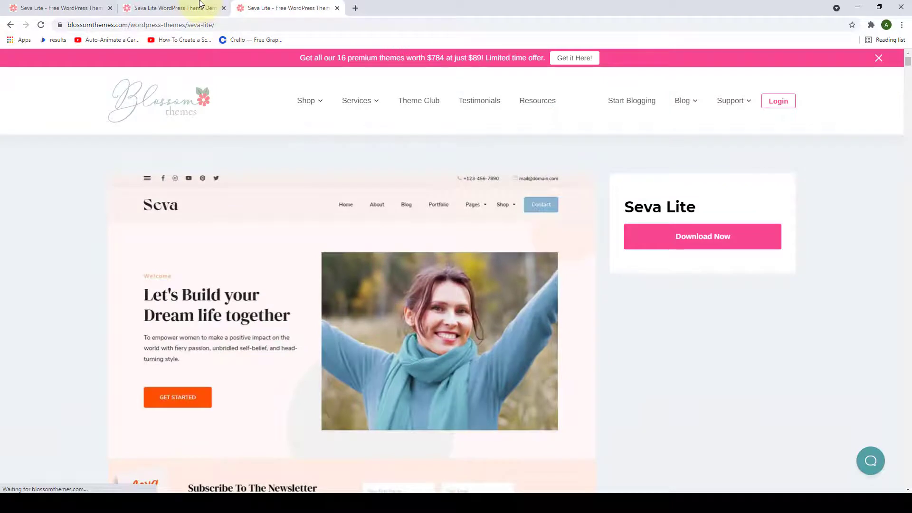
pyautogui.click(199, 4)
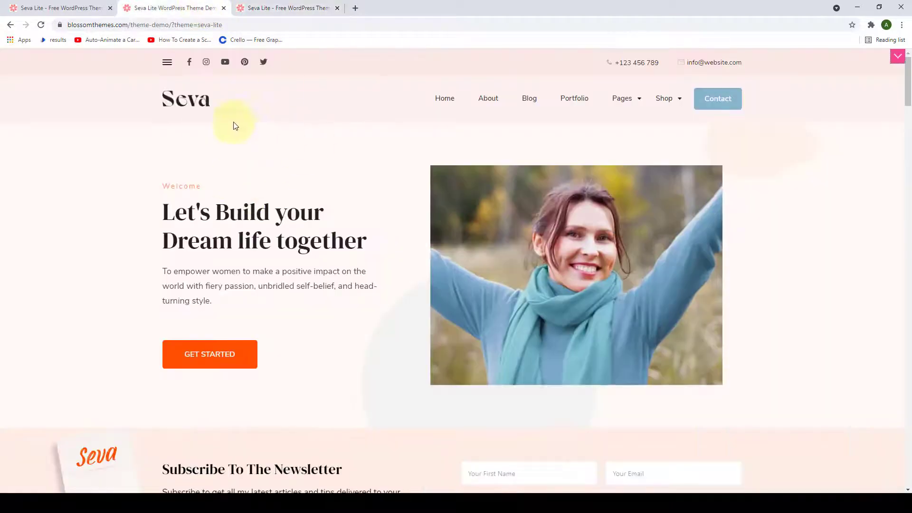
# - Close the third Seva Lite tab, skim the first-tab theme page, and return to the demo
pyautogui.click(338, 8)
pyautogui.click(28, 7)
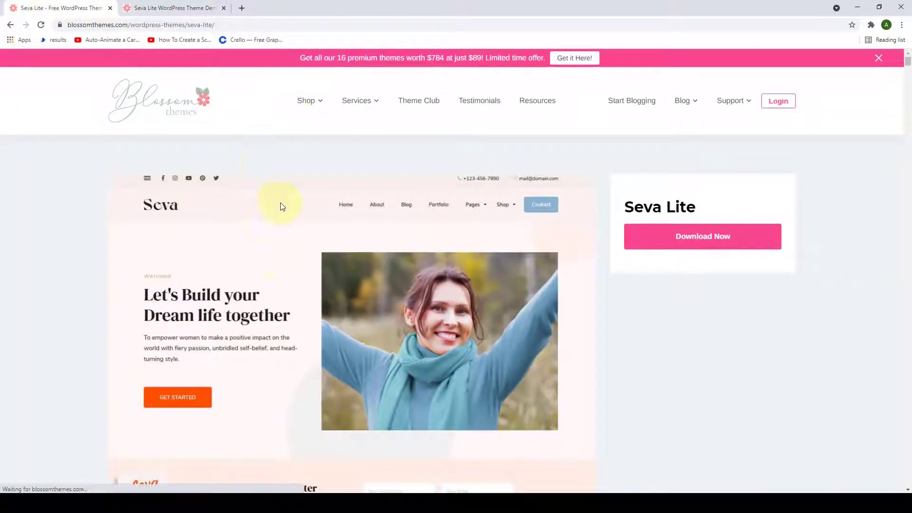
pyautogui.scroll(-4, 274, 269)
pyautogui.scroll(3, 277, 303)
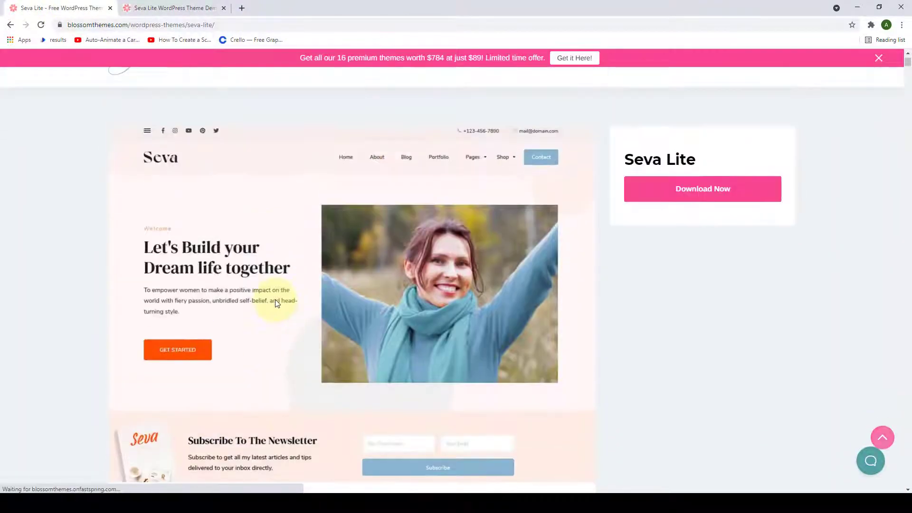
pyautogui.click(168, 7)
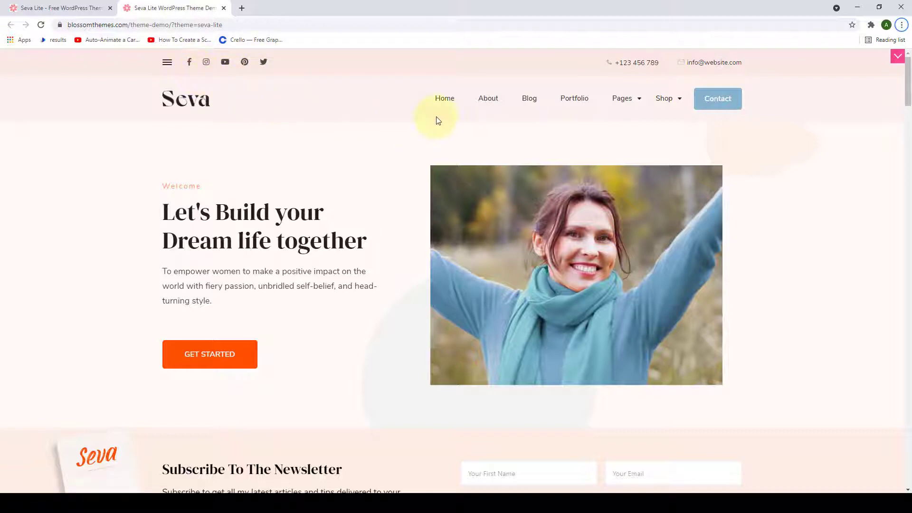
pyautogui.moveTo(679, 100)
pyautogui.click(167, 63)
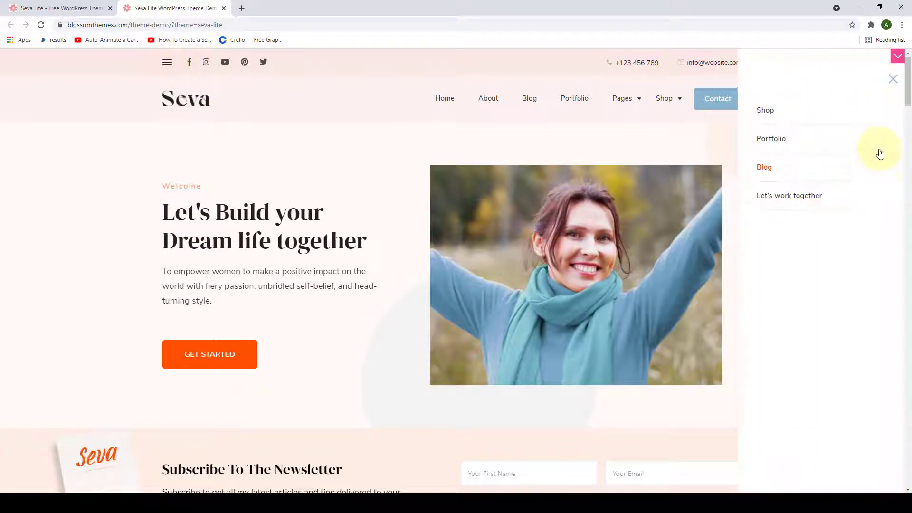
pyautogui.click(894, 81)
pyautogui.moveTo(908, 83); pyautogui.dragTo(910, 456)
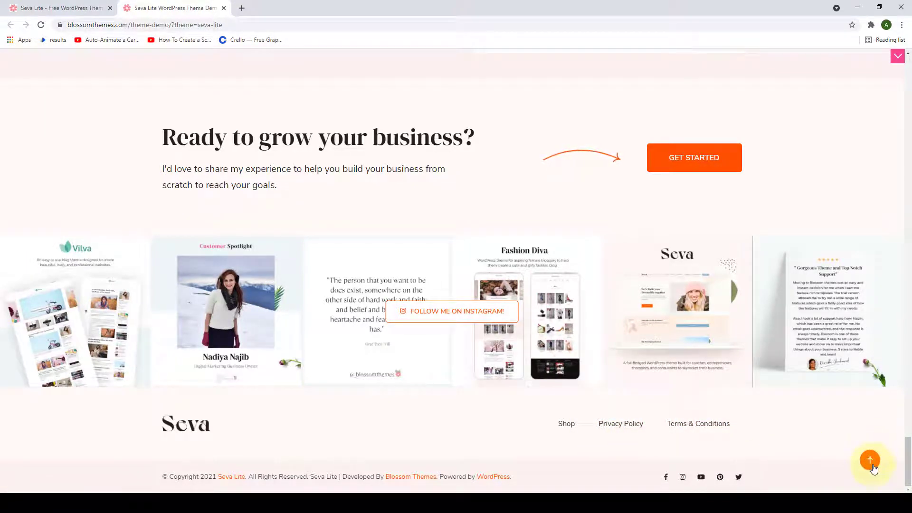
pyautogui.click(869, 462)
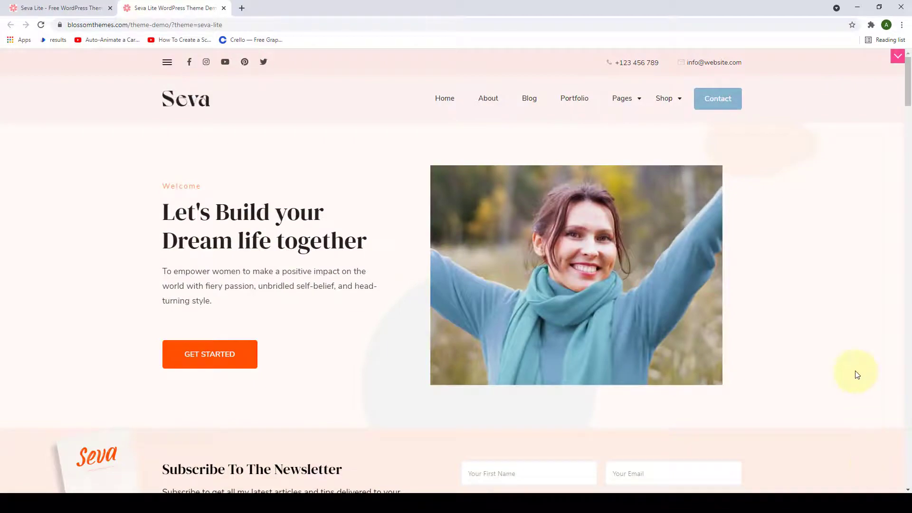
pyautogui.scroll(-10, 857, 373)
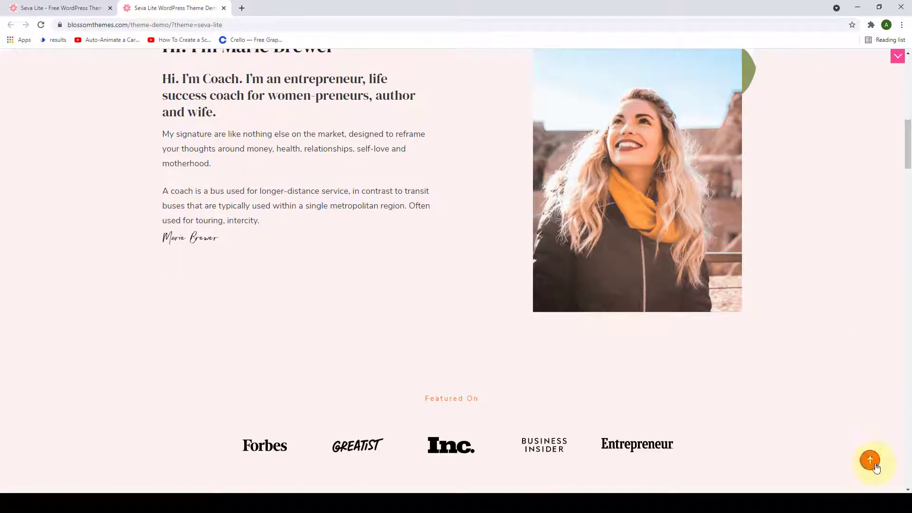
pyautogui.click(873, 463)
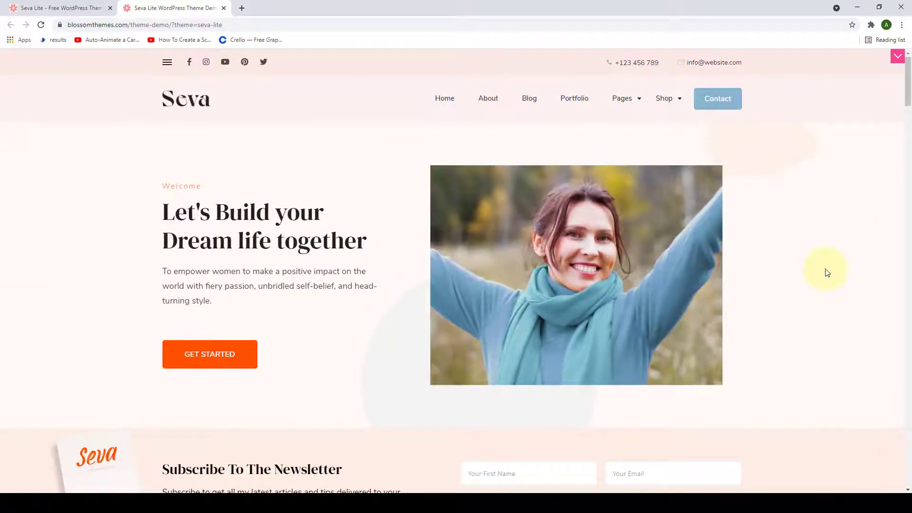
pyautogui.scroll(-4, 857, 412)
pyautogui.click(872, 463)
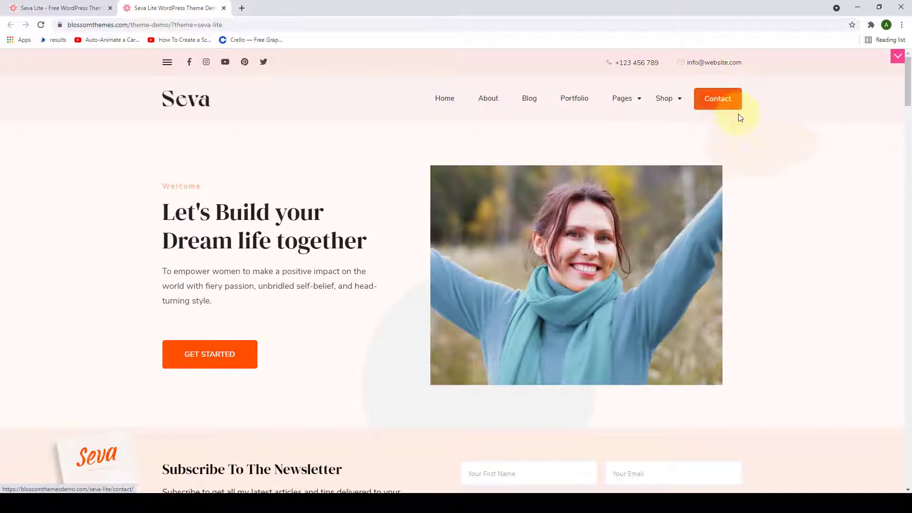
# - Select the demo's hero heading and intro paragraph, then scroll down toward the newsletter signup
pyautogui.scroll(-3, 727, 137)
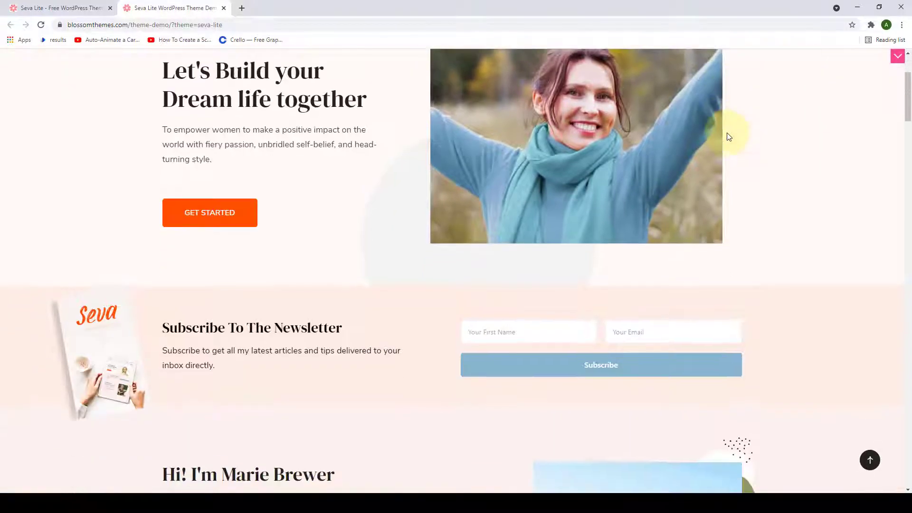
pyautogui.scroll(2, 742, 148)
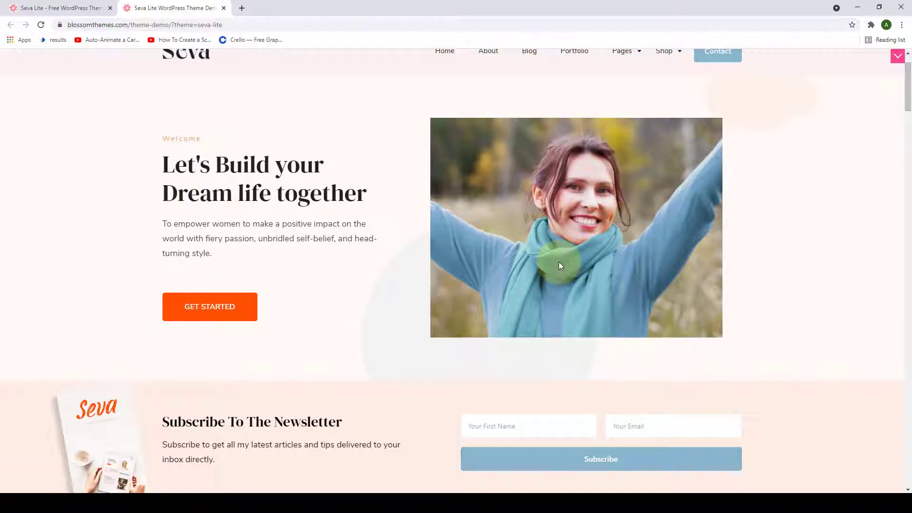
pyautogui.tripleClick(250, 193)
pyautogui.tripleClick(235, 224)
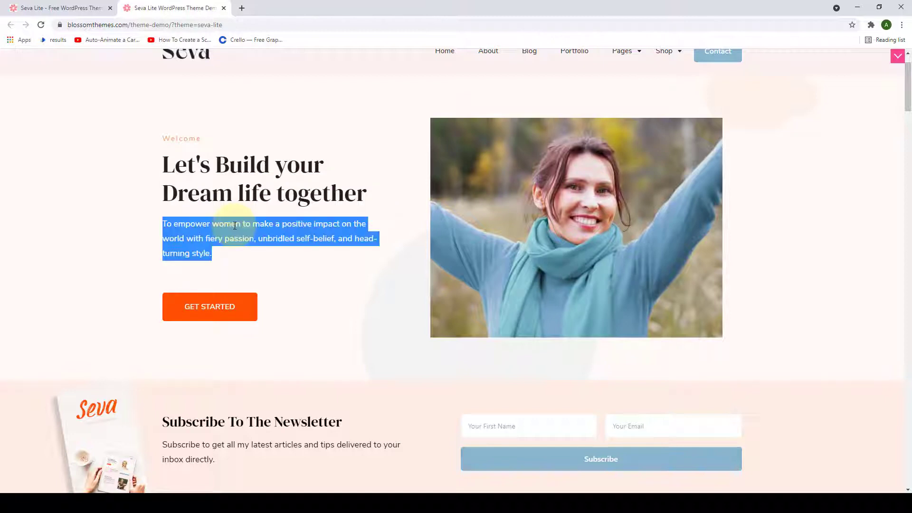
pyautogui.click(263, 269)
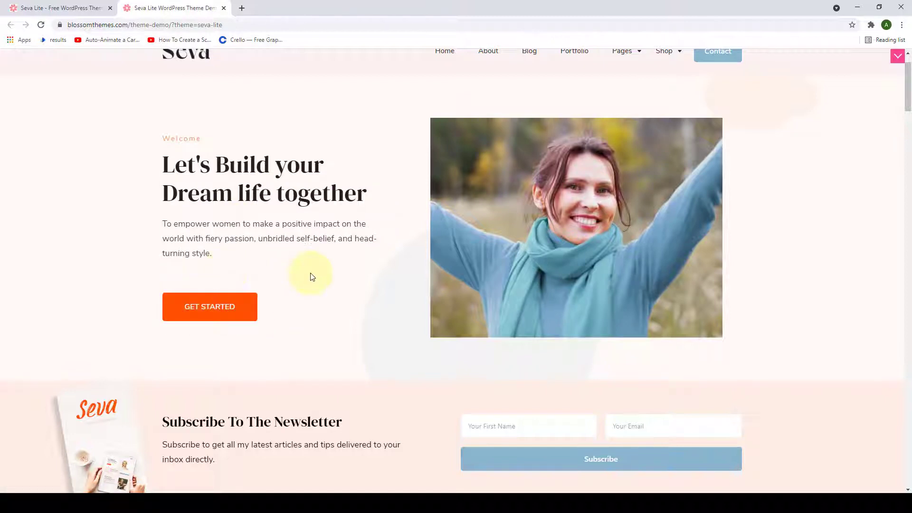
pyautogui.scroll(-5, 750, 204)
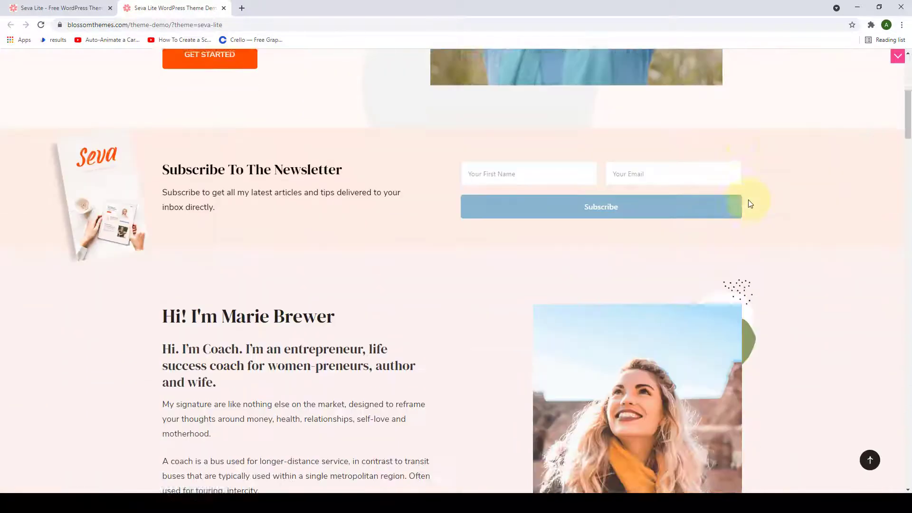
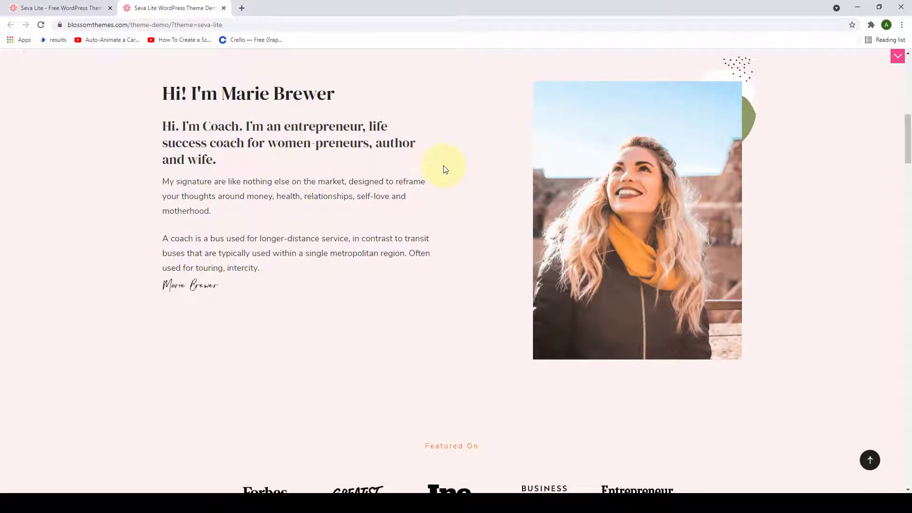
# - Scroll down the Seva Lite homepage to the services and briefly select the Email List Academy description
pyautogui.scroll(-6, 505, 206)
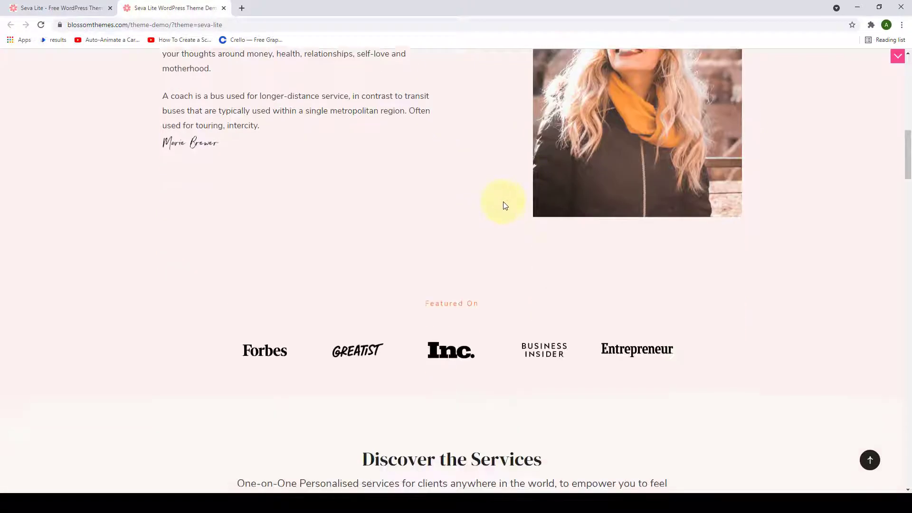
pyautogui.scroll(-2, 505, 205)
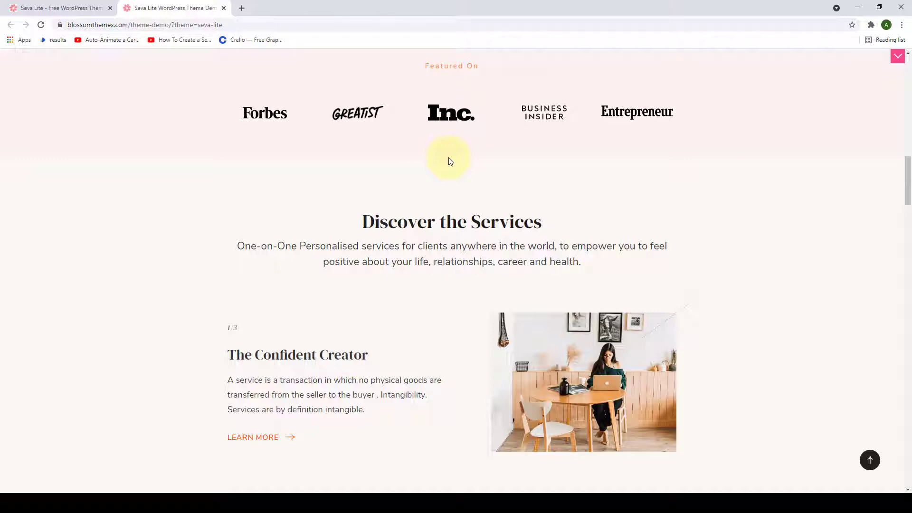
pyautogui.scroll(-3, 451, 163)
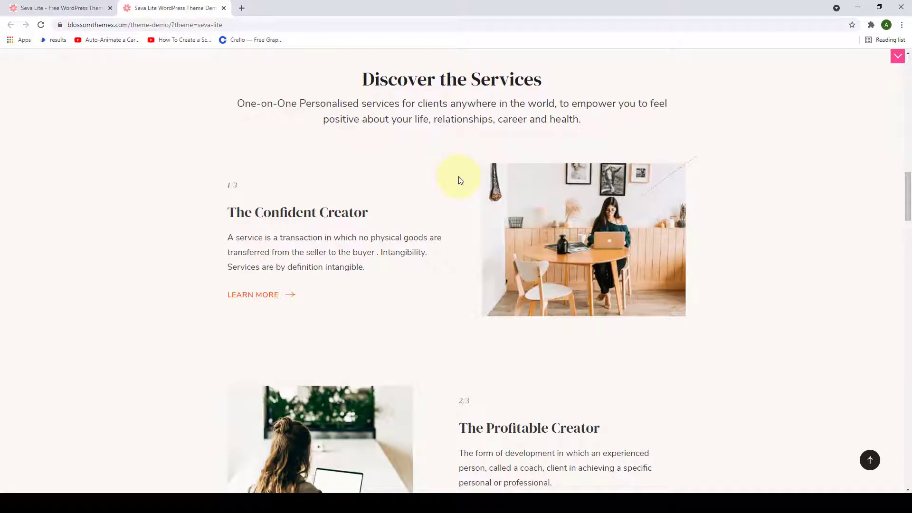
pyautogui.scroll(-8, 460, 181)
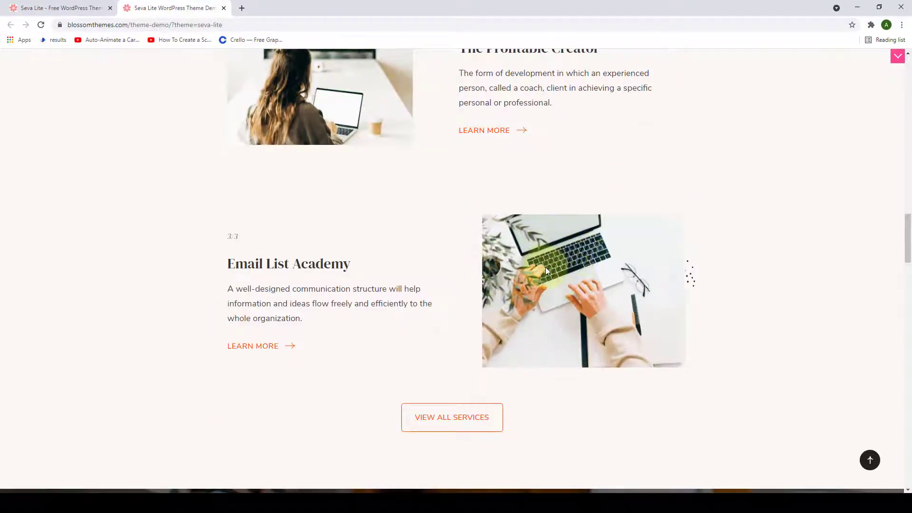
pyautogui.moveTo(310, 320); pyautogui.dragTo(227, 293)
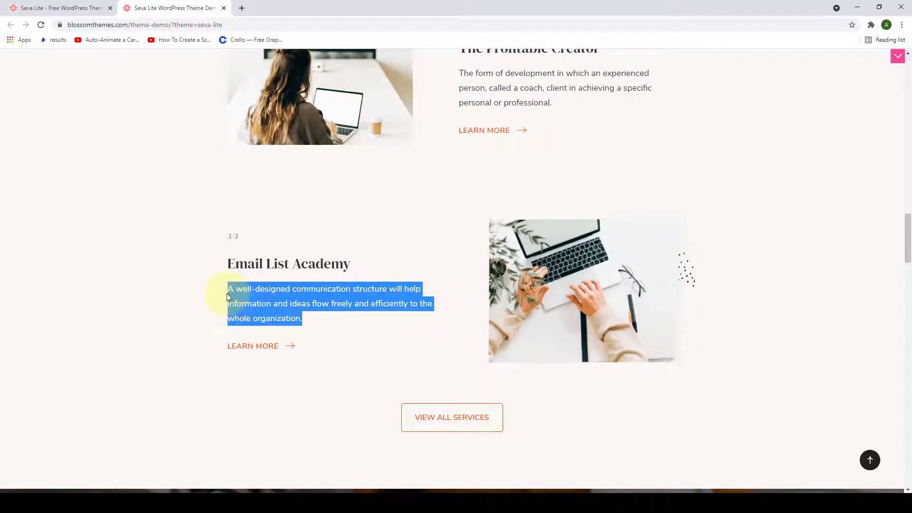
pyautogui.click(364, 320)
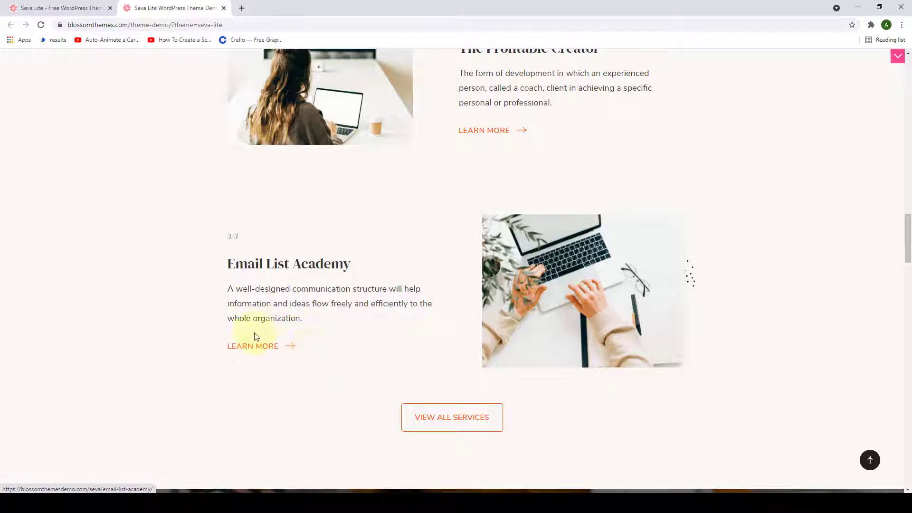
# - Continue down to the Work With Me banner, selecting and clearing its paragraph and heading
pyautogui.scroll(-5, 542, 304)
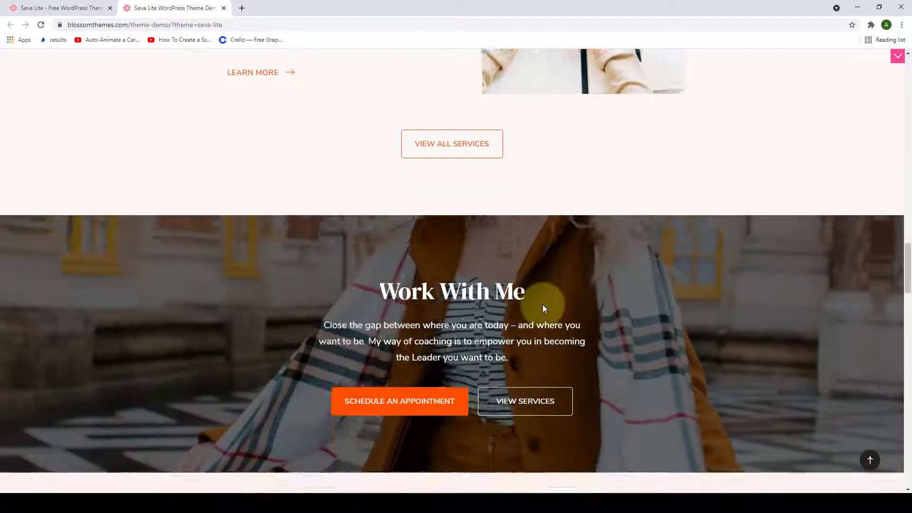
pyautogui.scroll(-4, 542, 304)
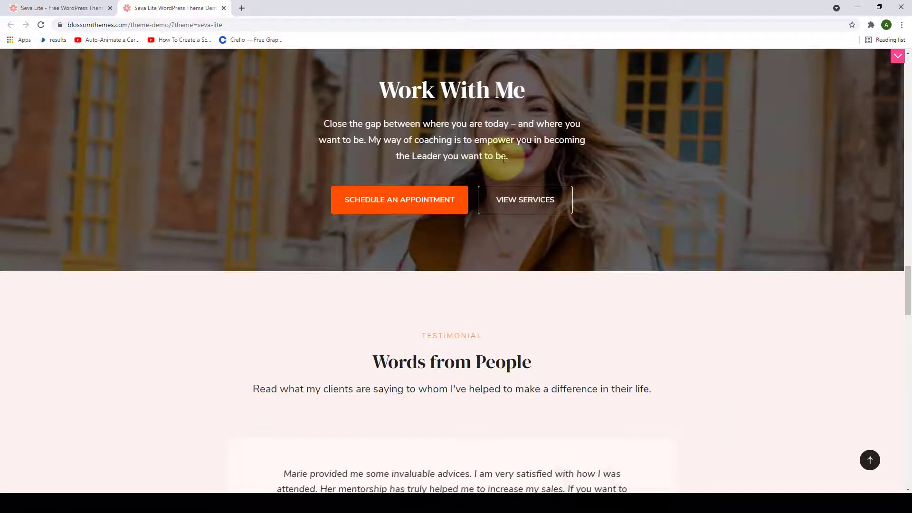
pyautogui.moveTo(521, 155); pyautogui.dragTo(324, 122)
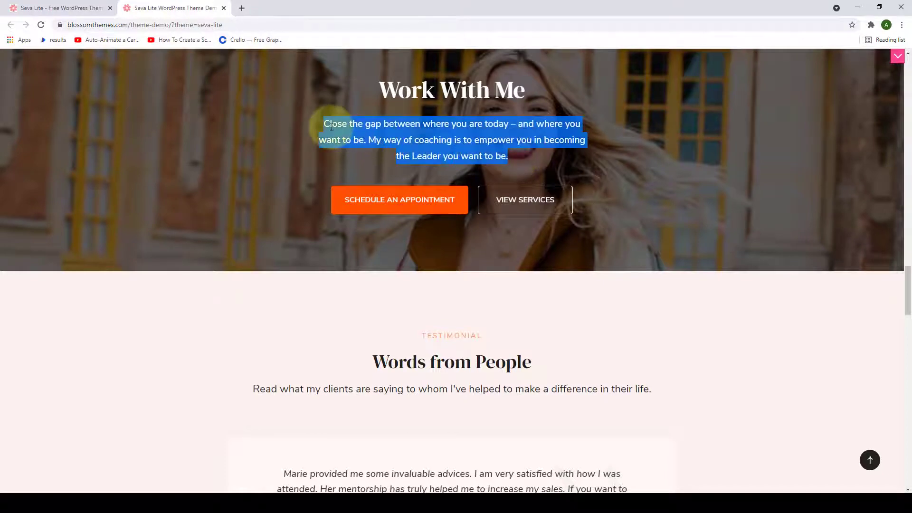
pyautogui.tripleClick(454, 106)
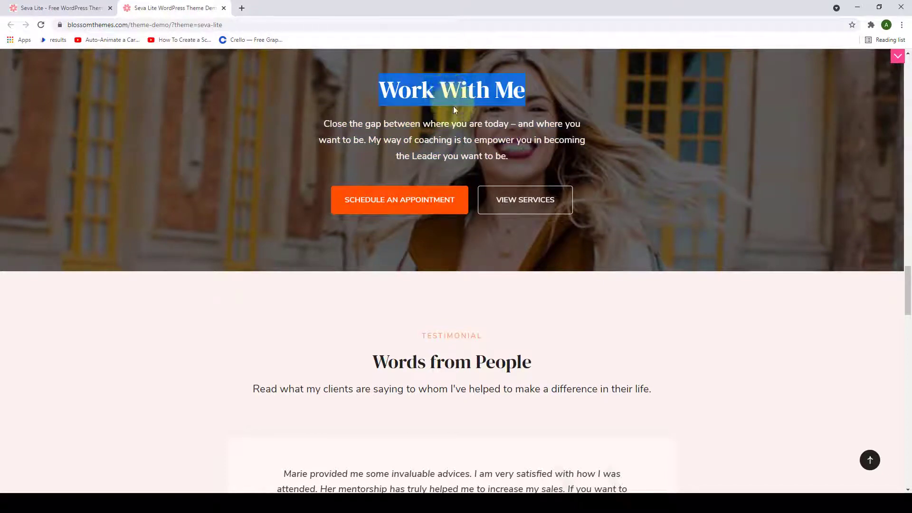
pyautogui.click(454, 108)
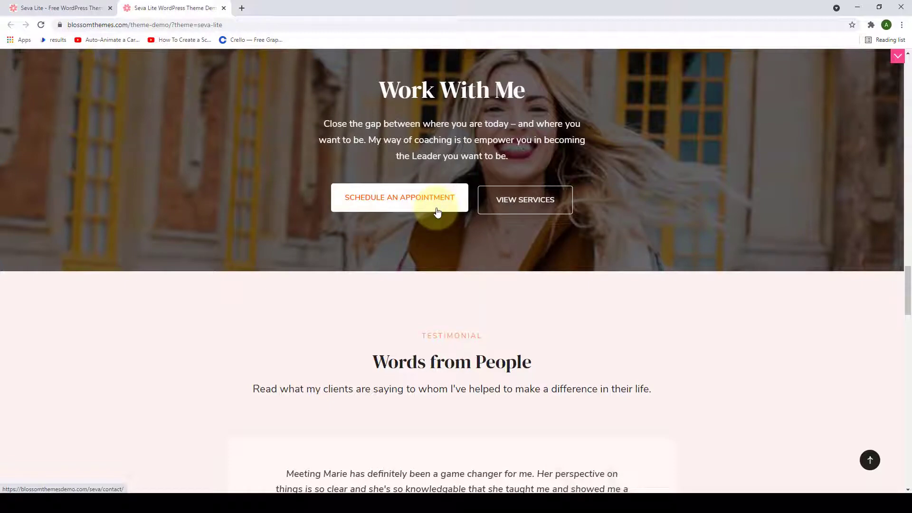
# - Scroll past the testimonials, articles and contact form down to the footer's Instagram strip
pyautogui.scroll(-6, 499, 278)
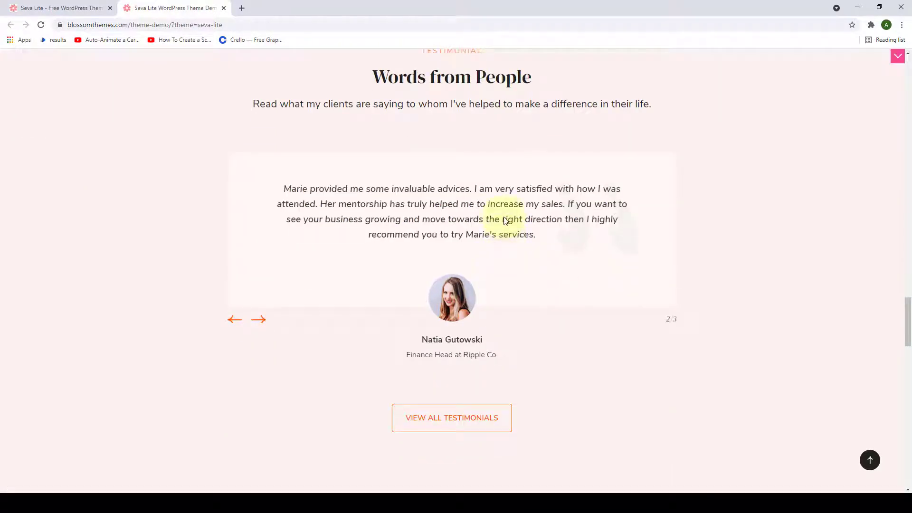
pyautogui.scroll(-2, 505, 220)
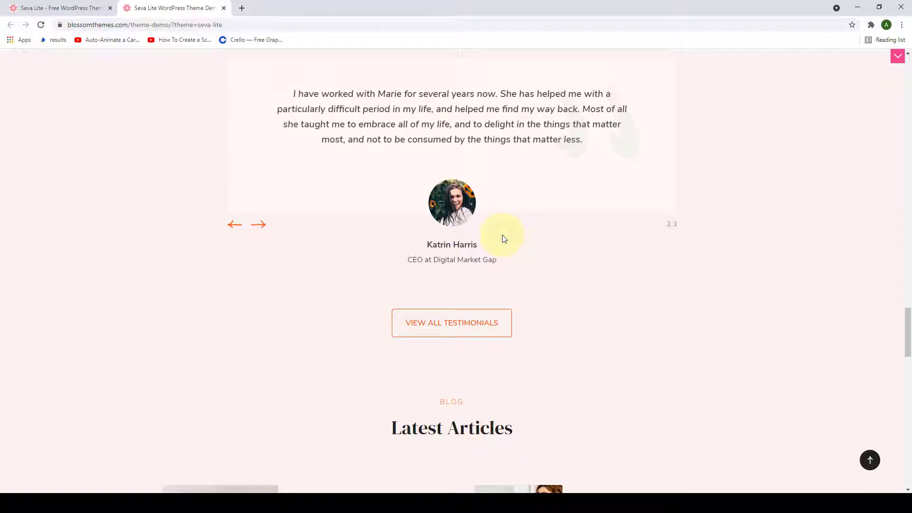
pyautogui.scroll(-4, 504, 237)
pyautogui.scroll(-3, 505, 233)
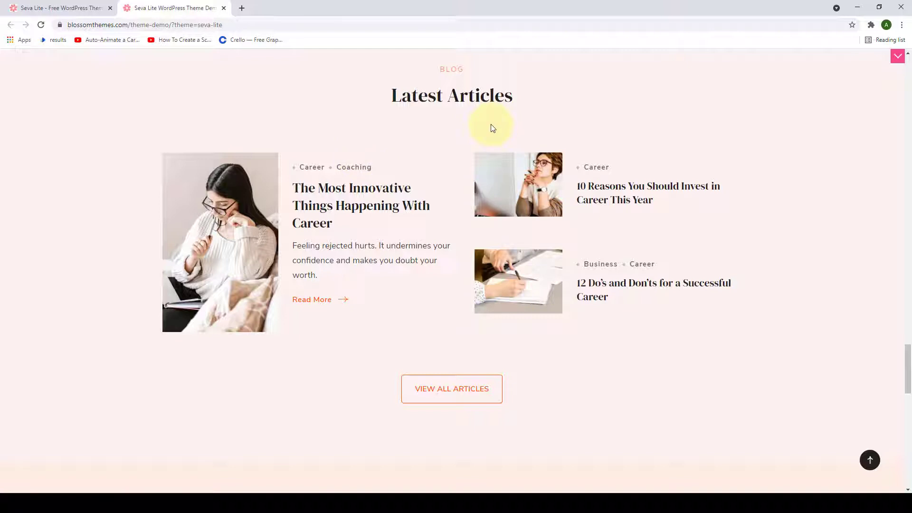
pyautogui.scroll(-9, 504, 142)
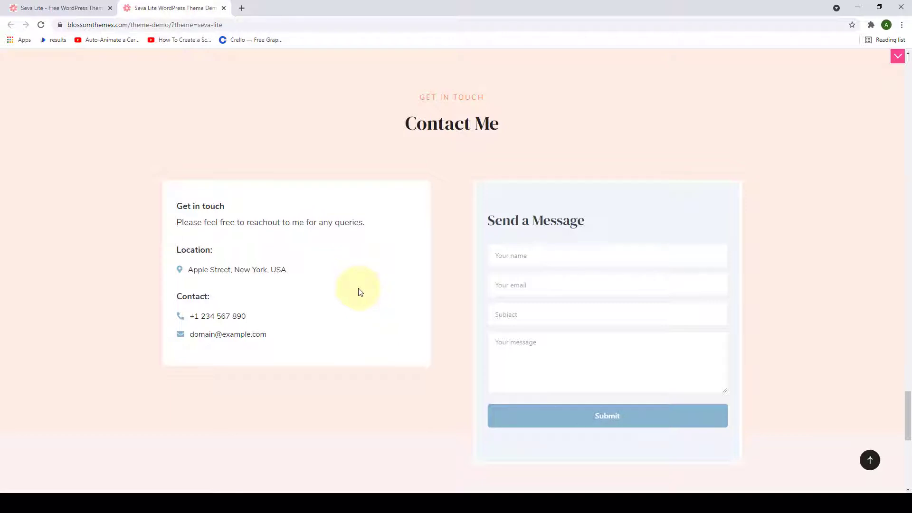
pyautogui.scroll(-2, 359, 292)
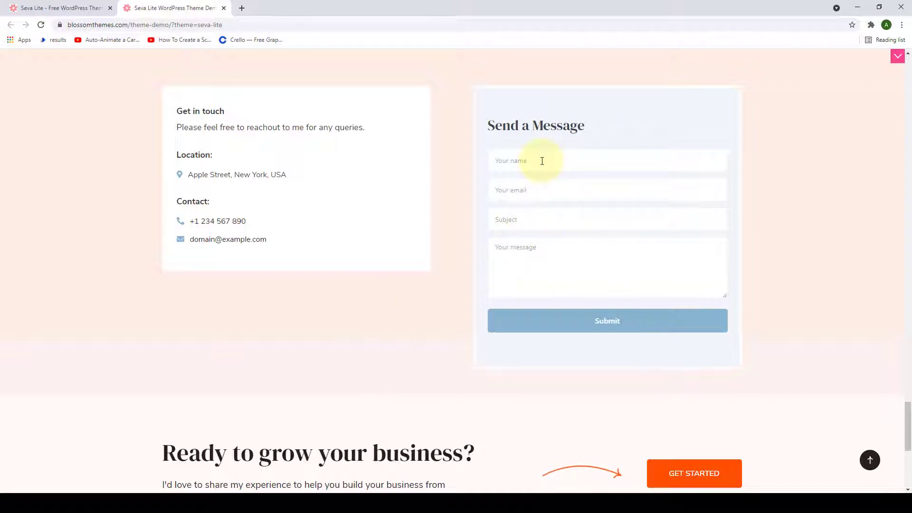
pyautogui.scroll(-1, 542, 161)
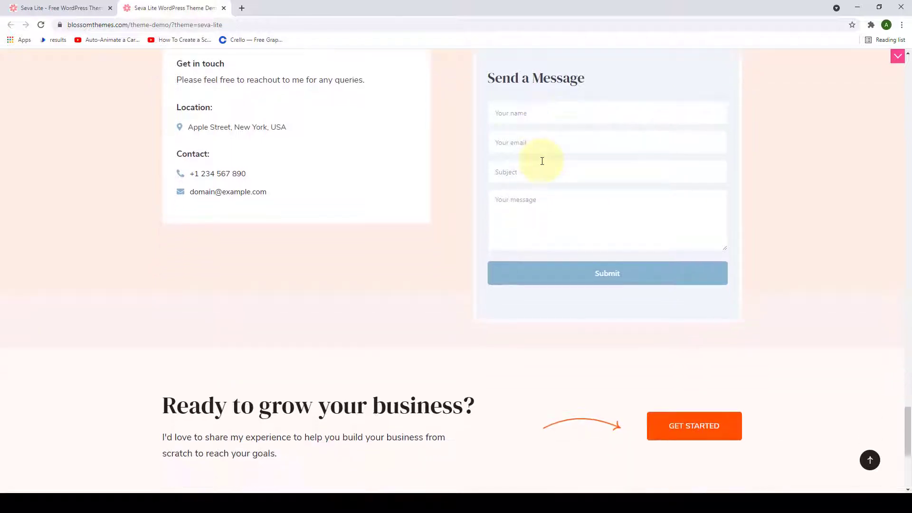
pyautogui.scroll(-5, 542, 161)
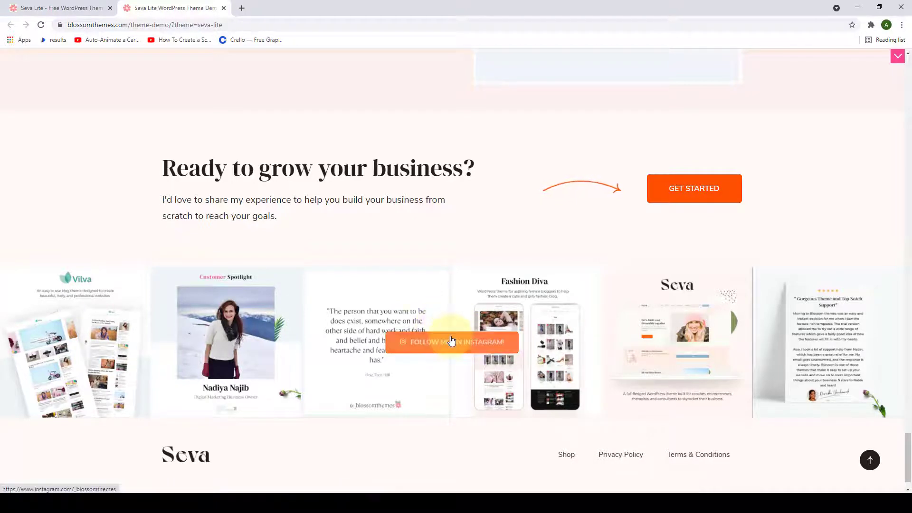
# - Enlarge the Vilva image, browse the gallery forward and back, then close it
pyautogui.click(56, 328)
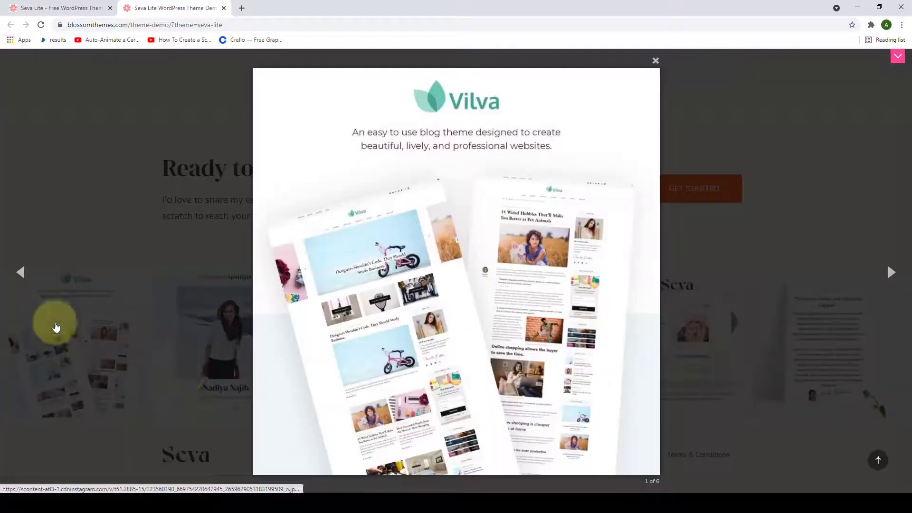
pyautogui.click(889, 275)
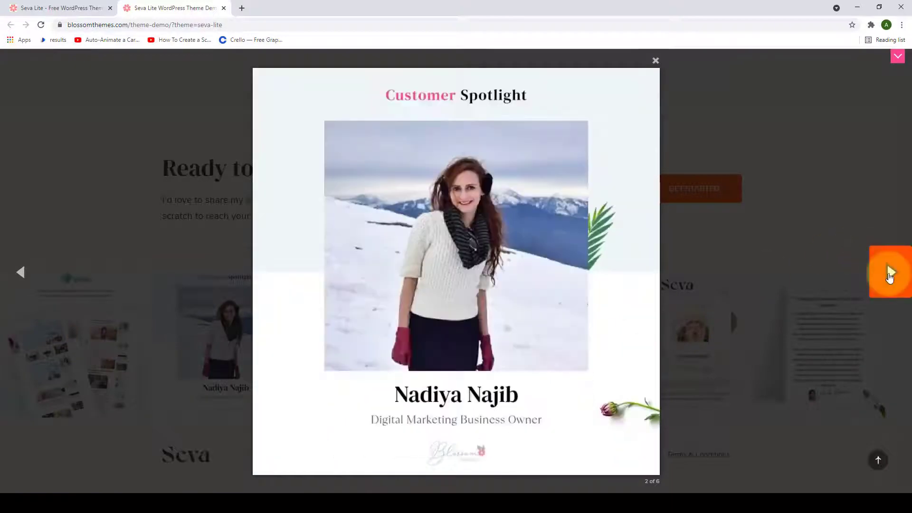
pyautogui.click(890, 277)
pyautogui.click(21, 275)
pyautogui.click(21, 275)
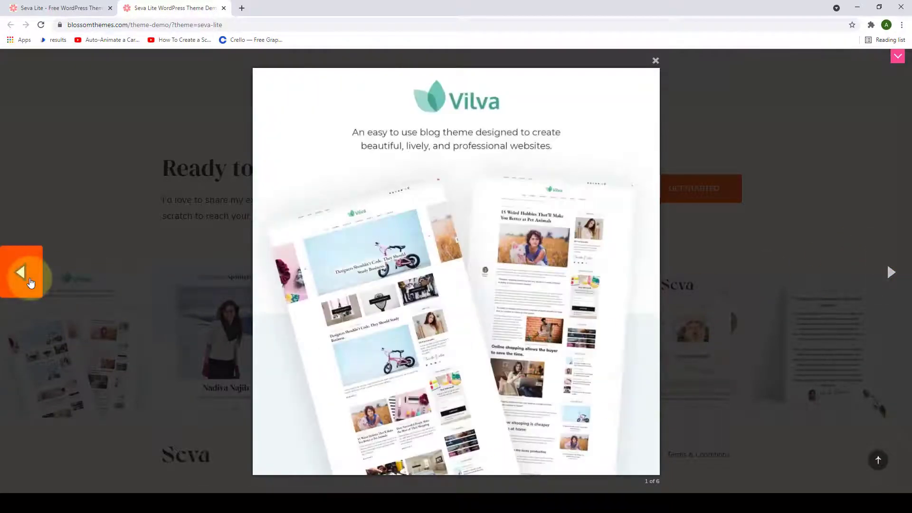
pyautogui.click(655, 60)
# - Select and clear the footer copyright line, then jump back to the top of the page
pyautogui.scroll(-1, 466, 198)
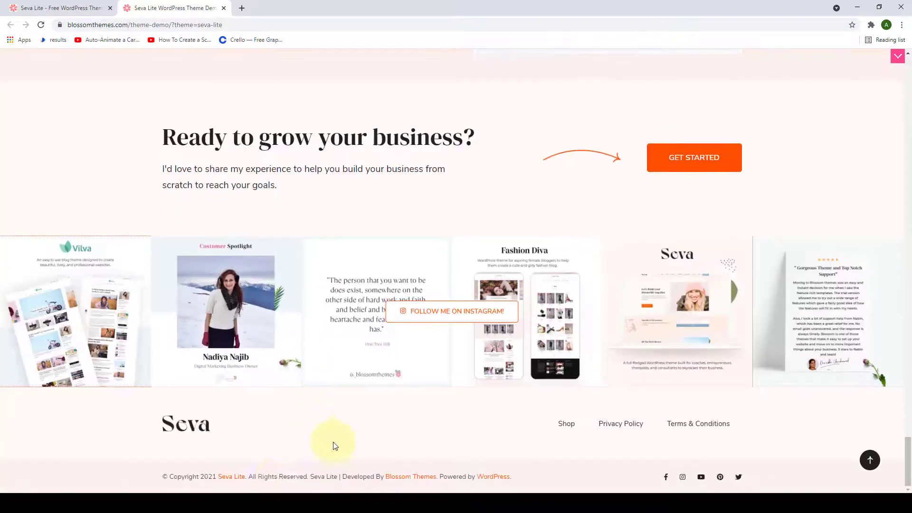
pyautogui.tripleClick(276, 479)
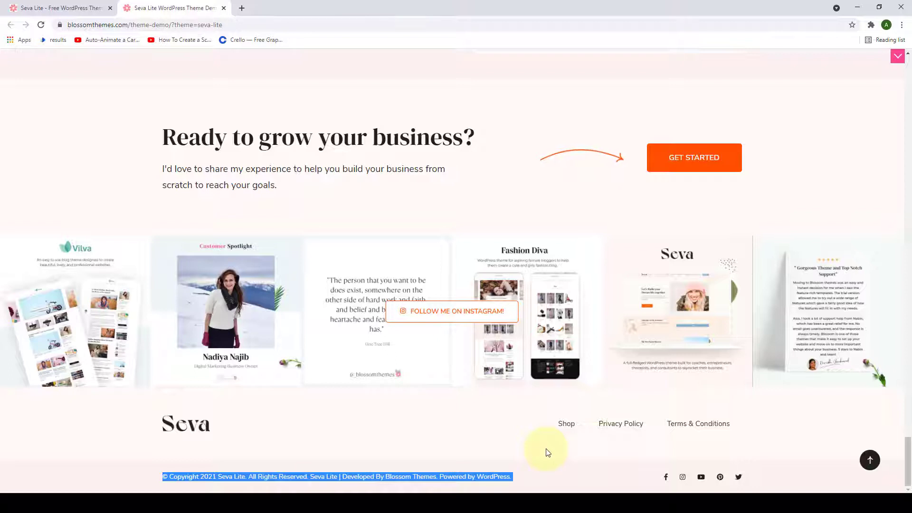
pyautogui.click(589, 446)
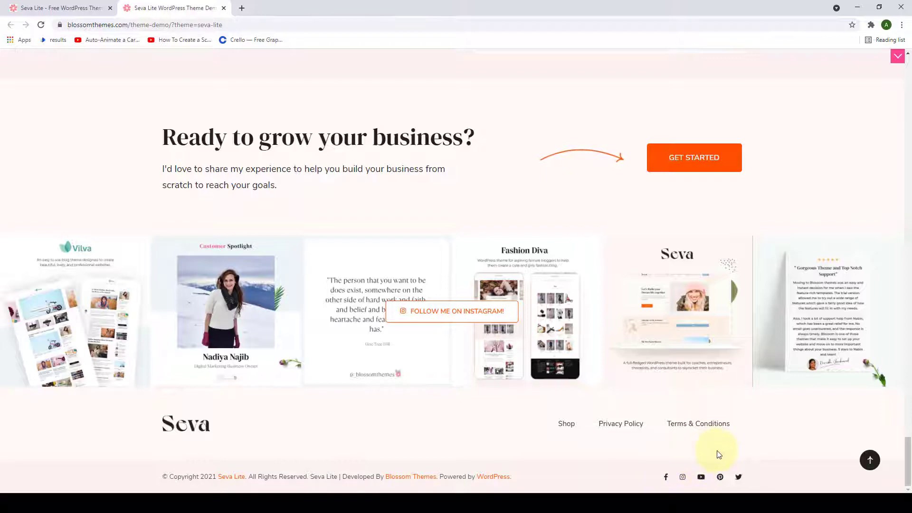
pyautogui.click(871, 460)
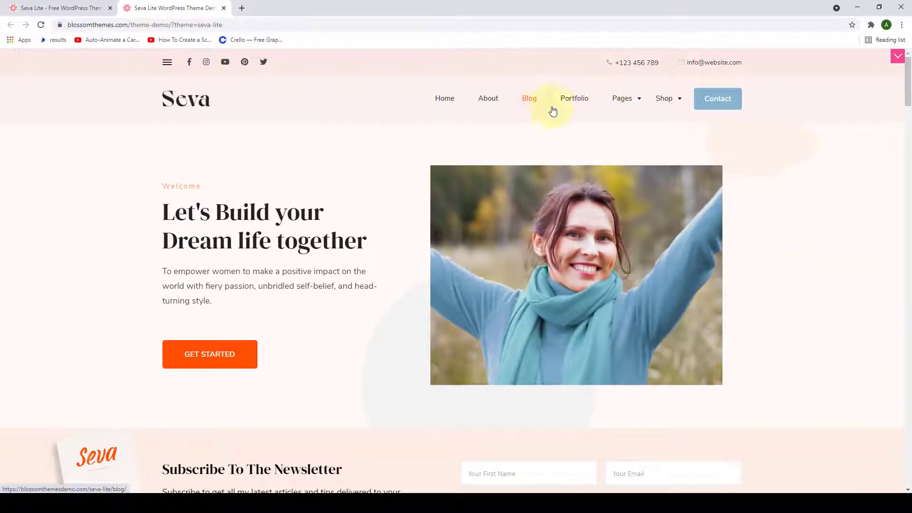
# - Open the site's Blog page and scroll through the list of posts
pyautogui.click(530, 111)
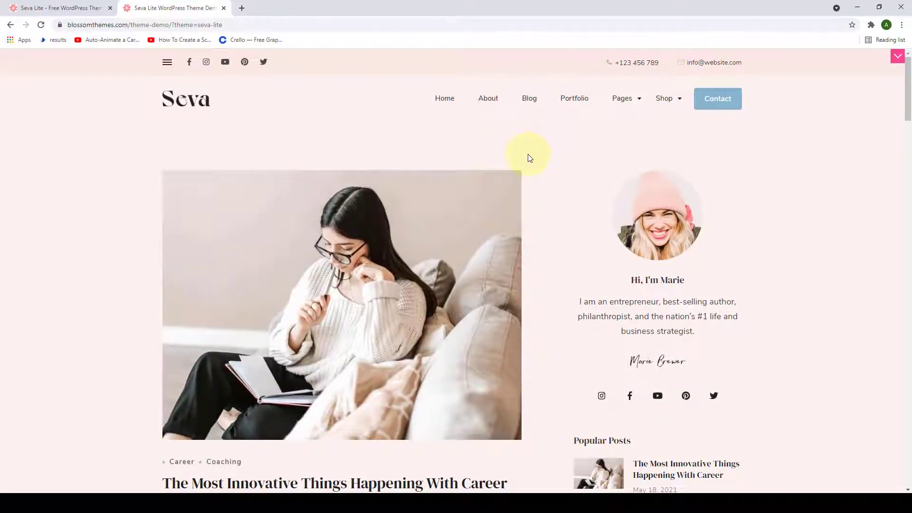
pyautogui.scroll(-15, 531, 158)
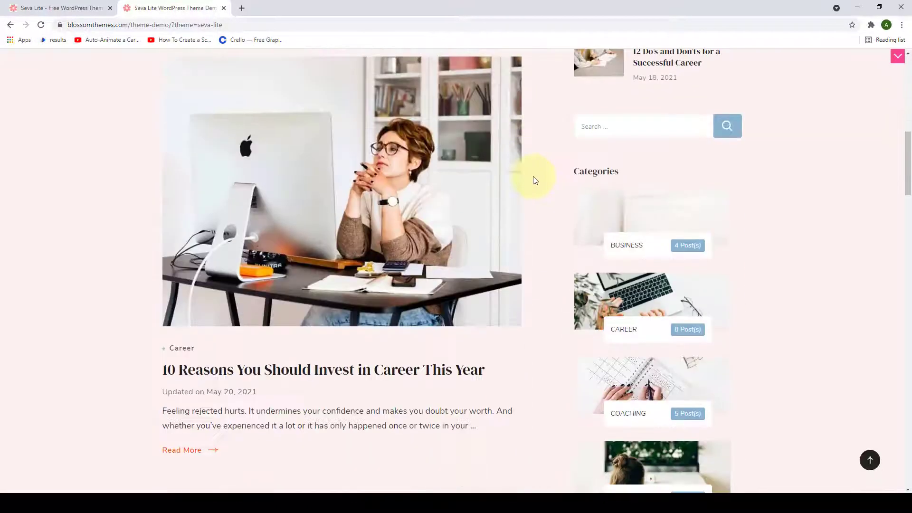
pyautogui.scroll(-20, 534, 180)
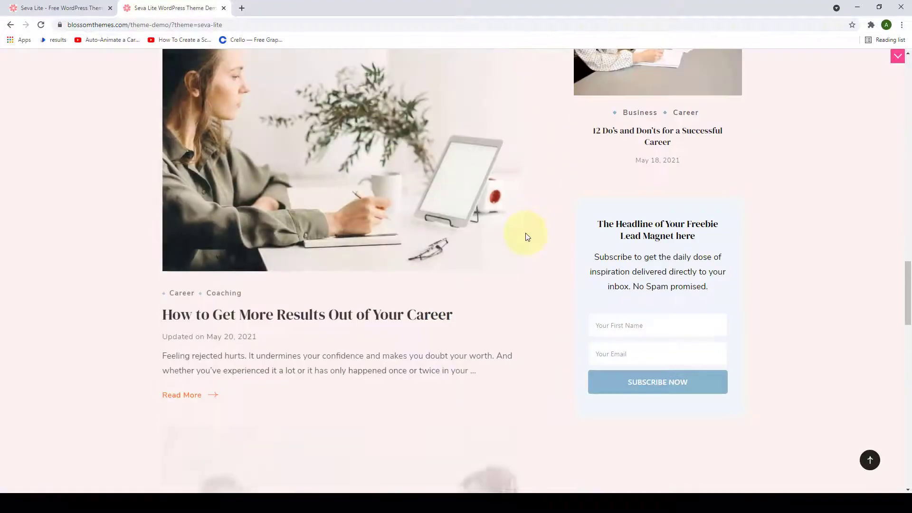
pyautogui.scroll(-2, 526, 236)
pyautogui.scroll(9, 692, 203)
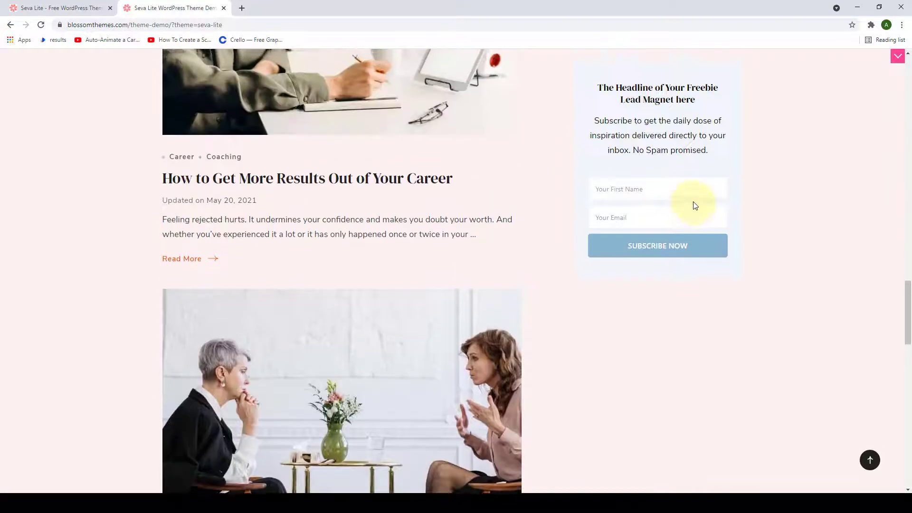
pyautogui.scroll(15, 693, 205)
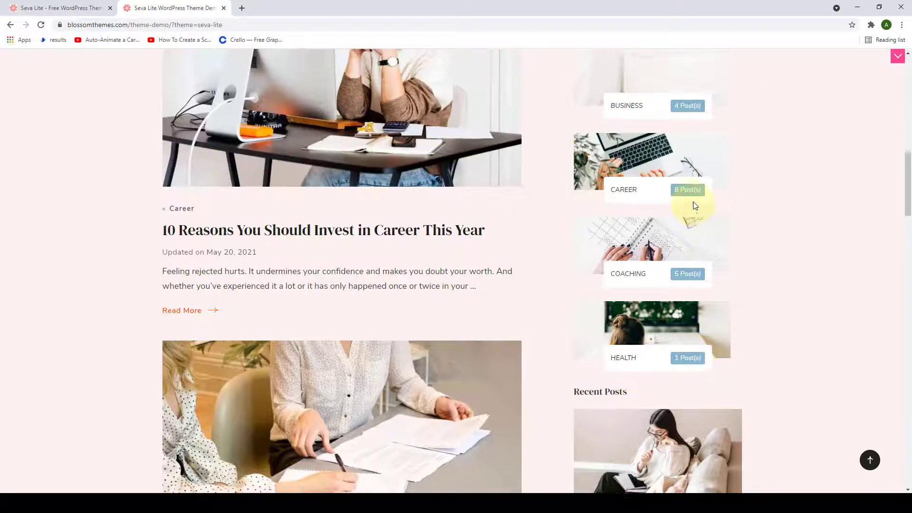
pyautogui.scroll(9, 694, 205)
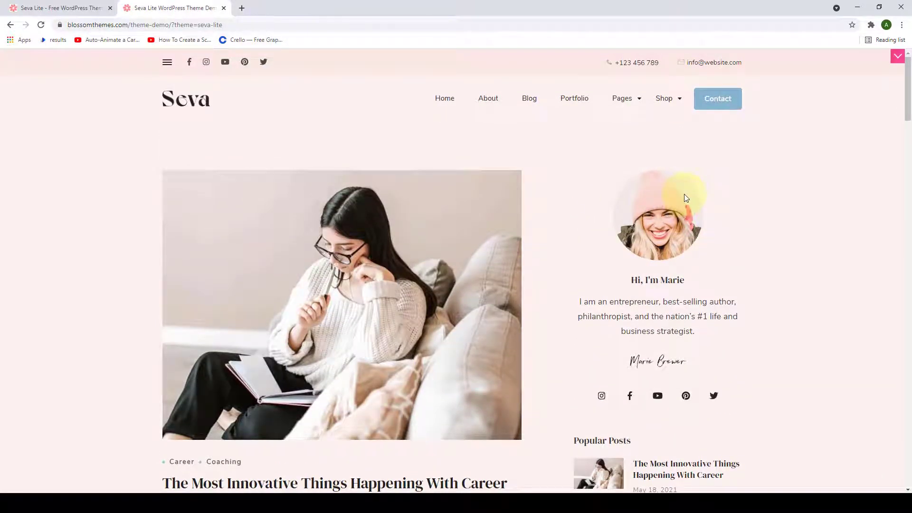
pyautogui.scroll(-5, 387, 224)
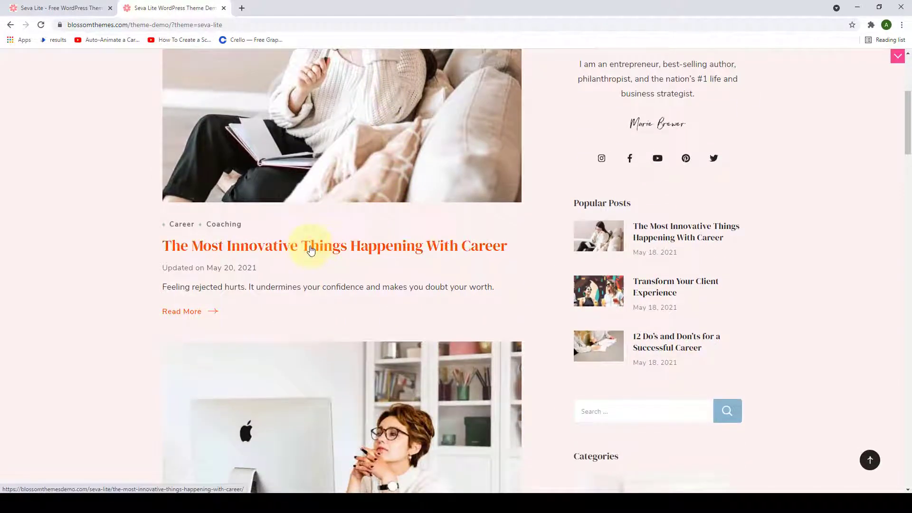
# - Read 'The Most Innovative Things Happening With Career' post, then return via the Seva logo
pyautogui.click(311, 247)
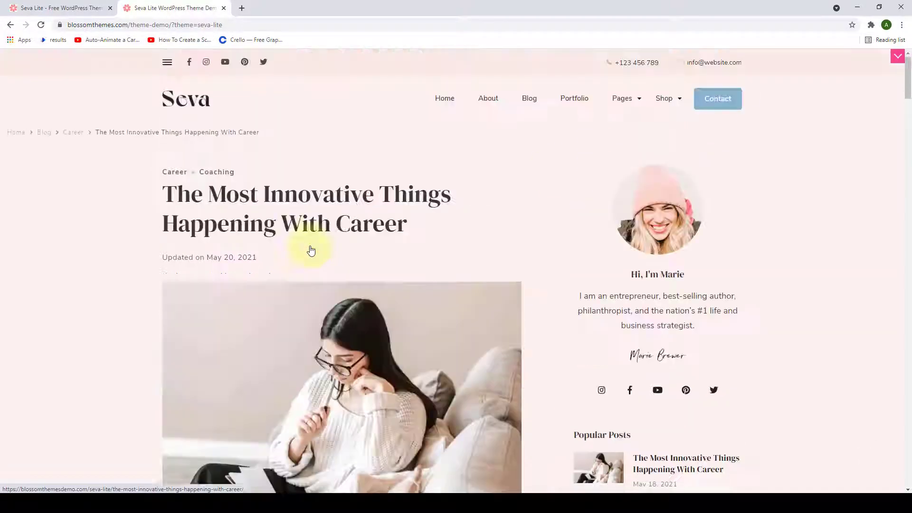
pyautogui.scroll(-10, 551, 174)
pyautogui.scroll(-15, 552, 174)
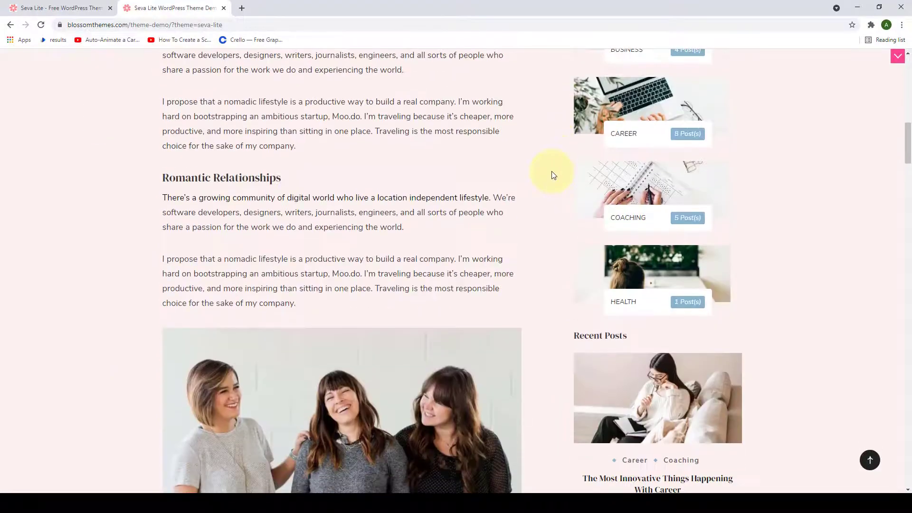
pyautogui.scroll(-7, 552, 174)
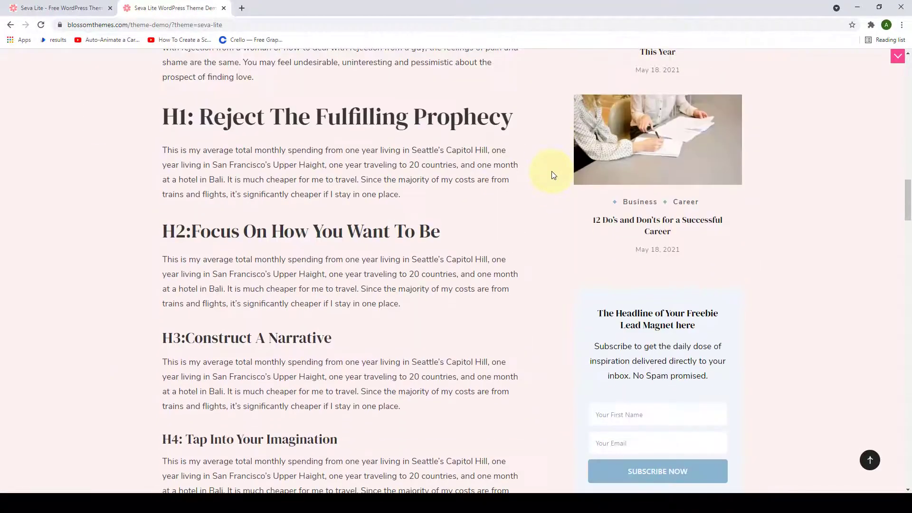
pyautogui.scroll(-4, 549, 192)
pyautogui.scroll(7, 788, 209)
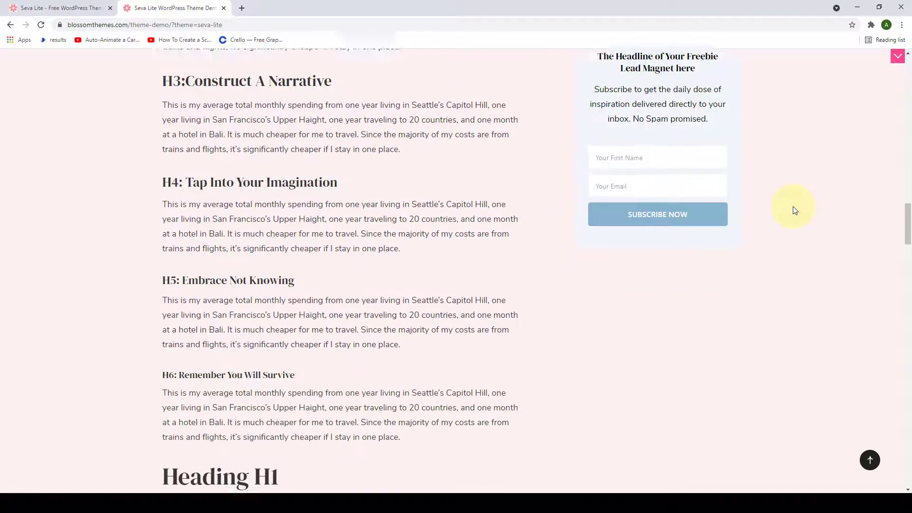
pyautogui.moveTo(907, 213); pyautogui.dragTo(908, 75)
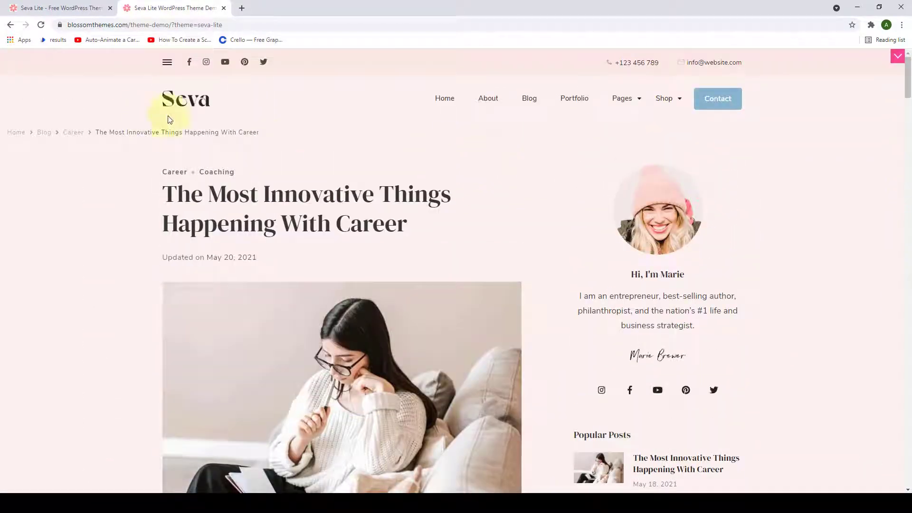
pyautogui.click(205, 105)
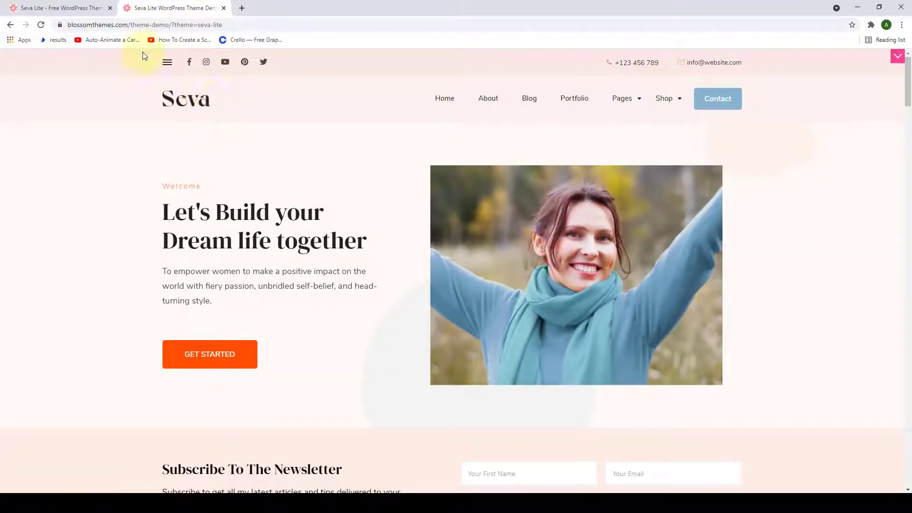
# - Switch to the Seva Lite product page tab and dismiss the limited-time offer bar
pyautogui.click(103, 7)
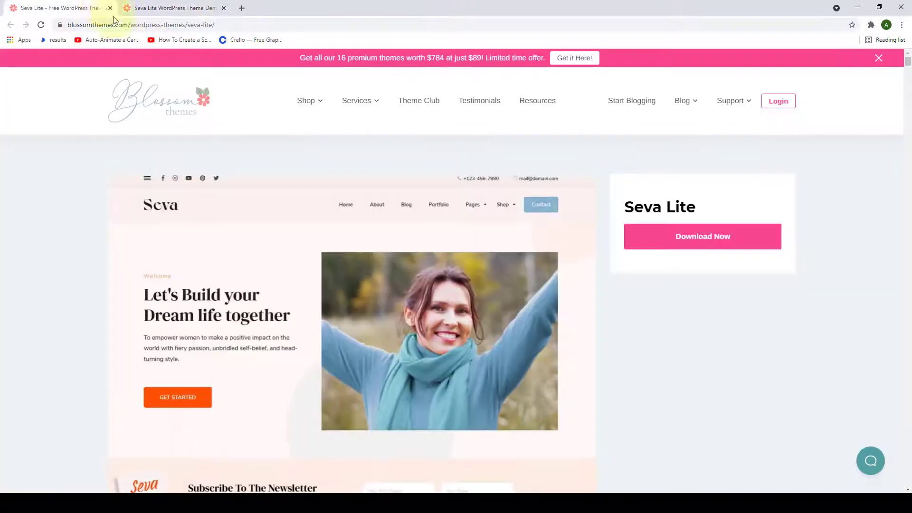
pyautogui.scroll(-1, 432, 184)
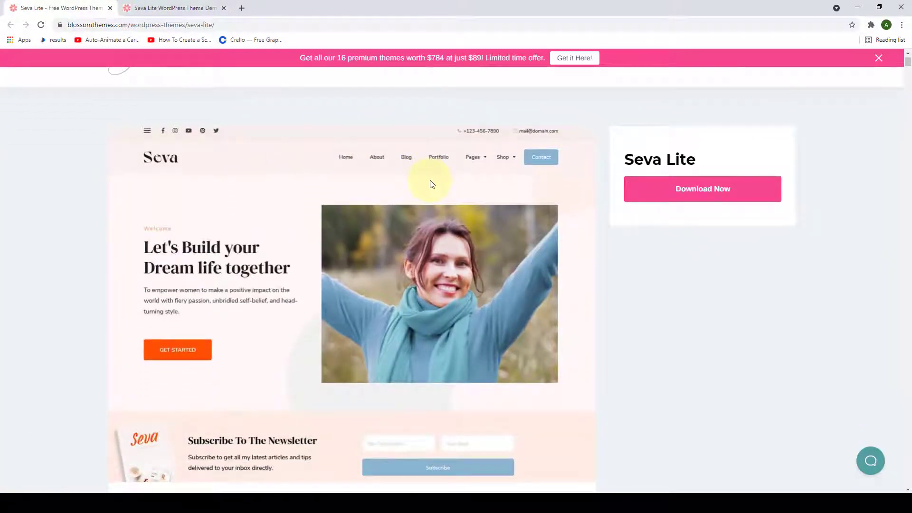
pyautogui.scroll(-3, 430, 182)
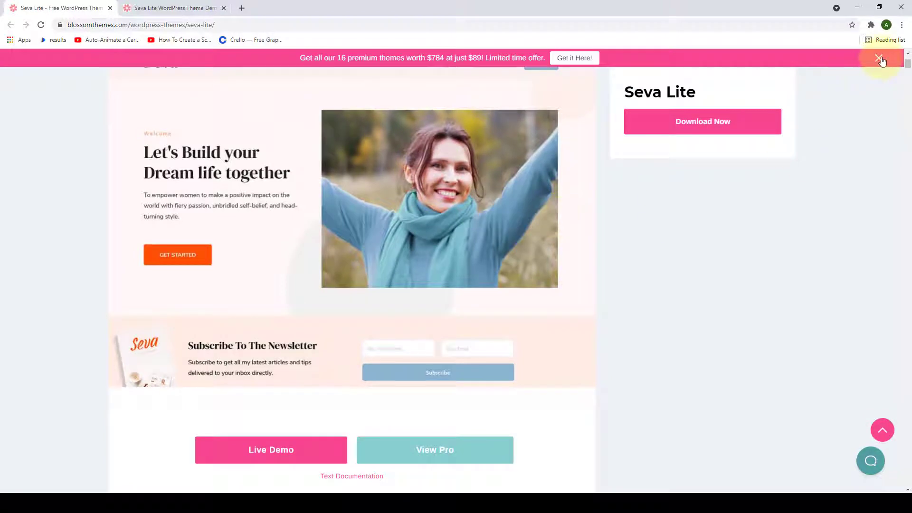
pyautogui.click(879, 58)
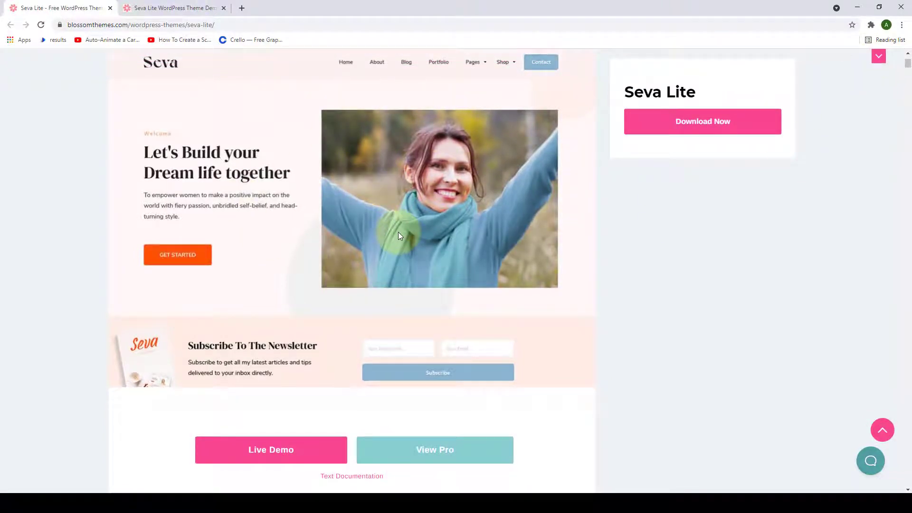
# - Scroll past the Free Vs Pro table to the Features of Seva Lite section
pyautogui.scroll(-10, 399, 231)
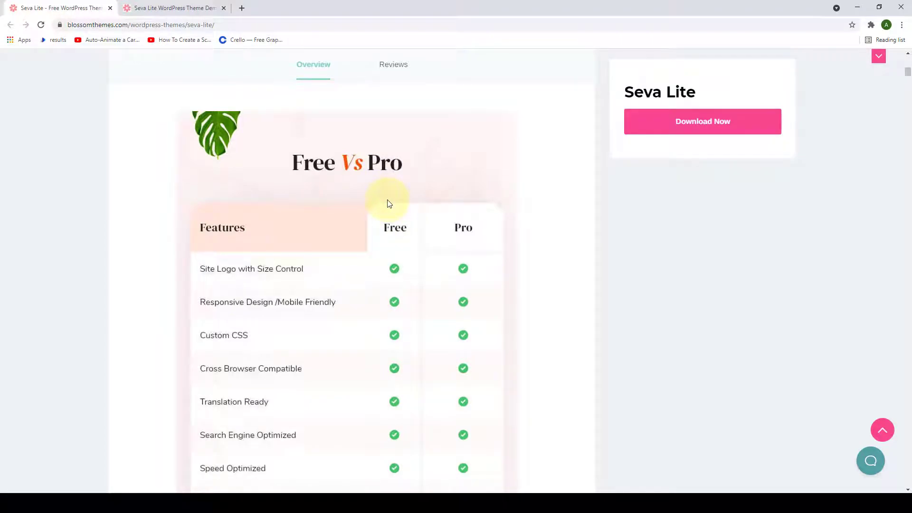
pyautogui.scroll(-5, 408, 195)
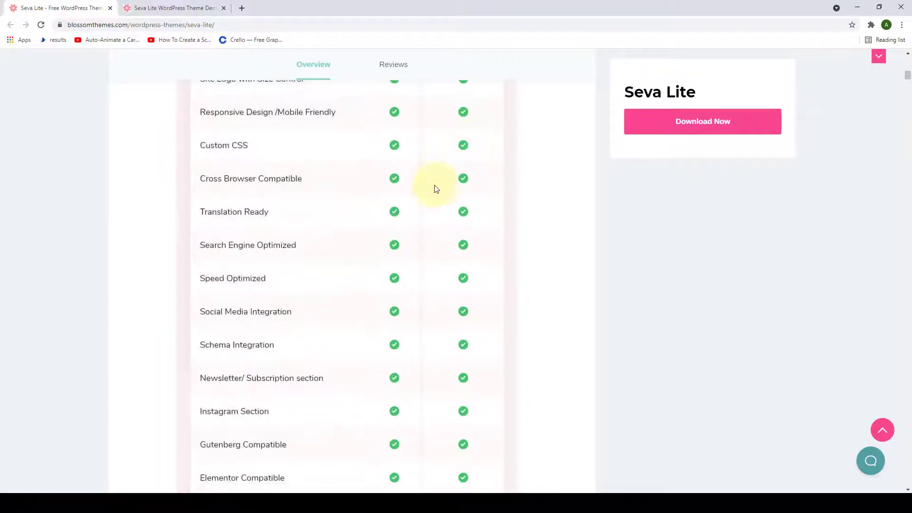
pyautogui.scroll(-5, 442, 260)
pyautogui.scroll(-5, 442, 263)
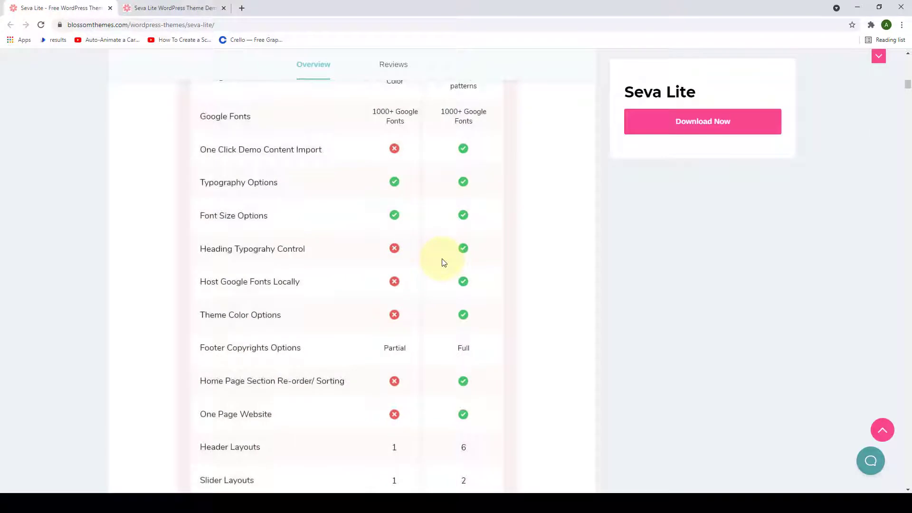
pyautogui.scroll(-4, 444, 263)
pyautogui.scroll(-3, 443, 263)
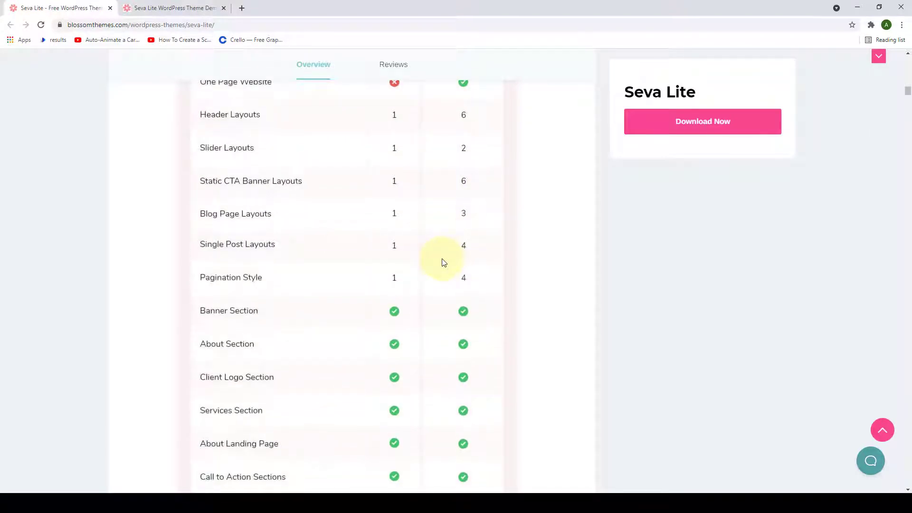
pyautogui.scroll(-10, 444, 263)
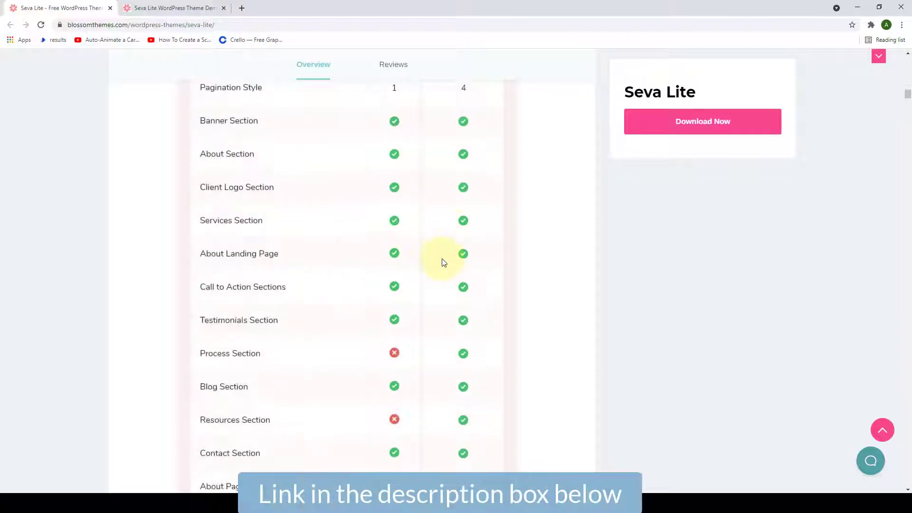
pyautogui.scroll(-20, 444, 262)
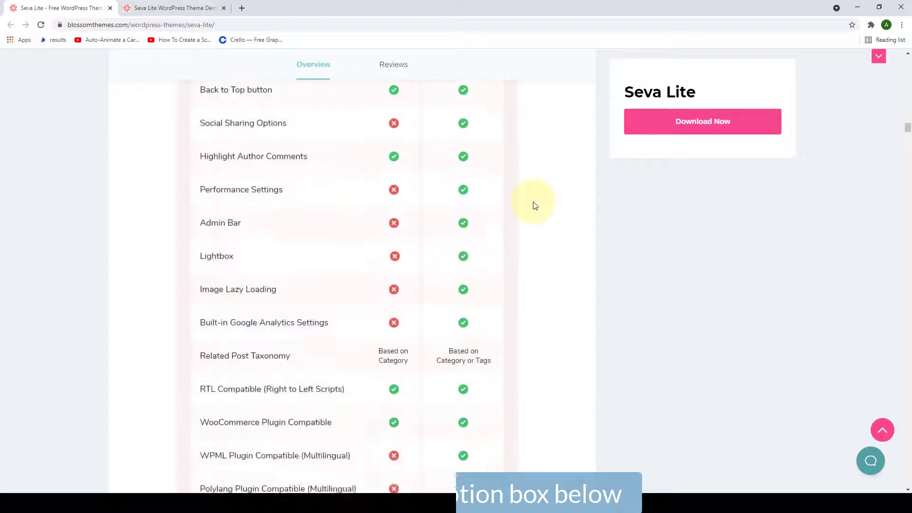
pyautogui.scroll(-20, 535, 213)
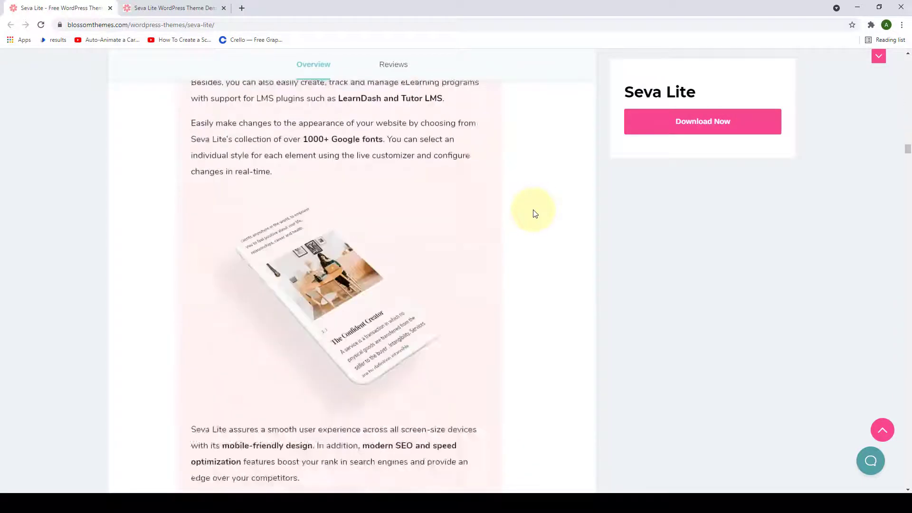
pyautogui.scroll(-1, 535, 213)
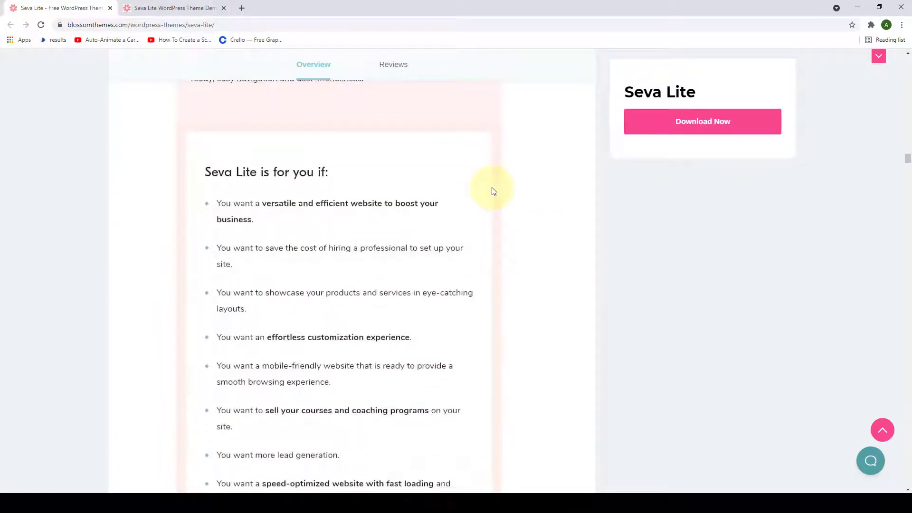
pyautogui.scroll(-1, 494, 192)
pyautogui.scroll(-1, 494, 197)
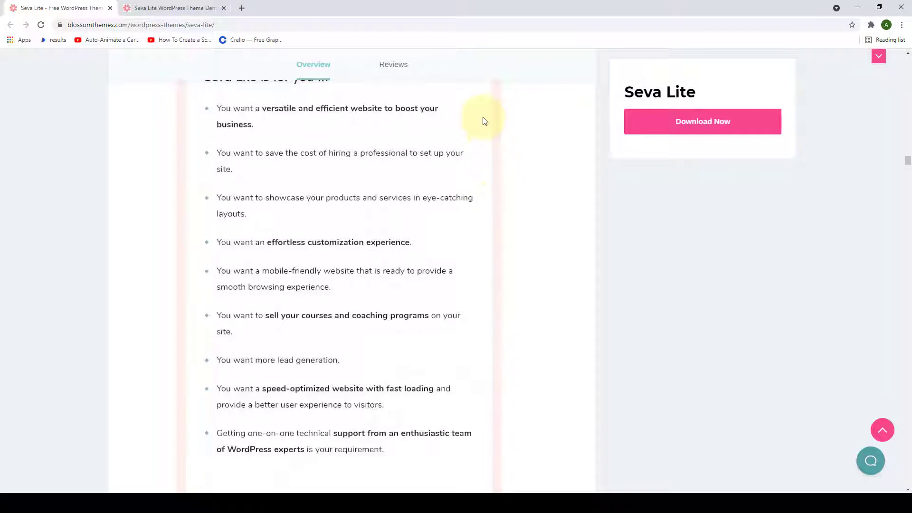
pyautogui.scroll(-2, 482, 141)
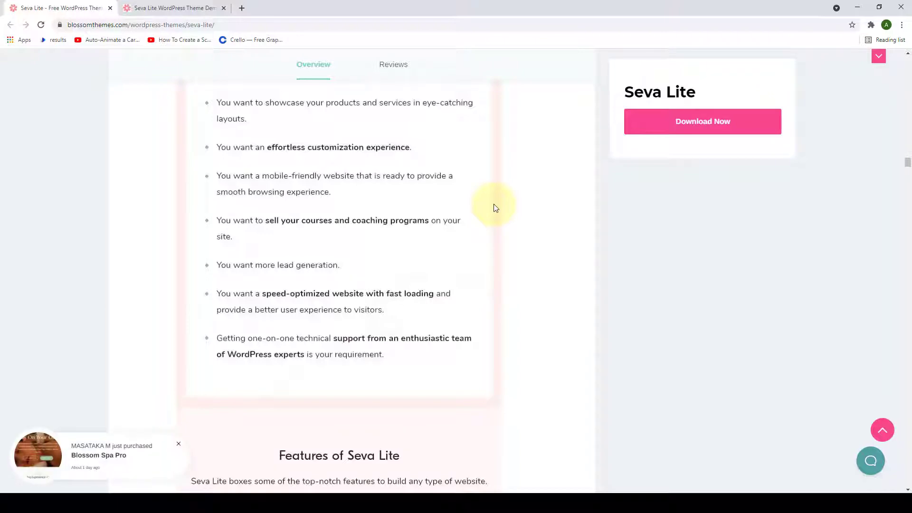
pyautogui.scroll(-7, 494, 208)
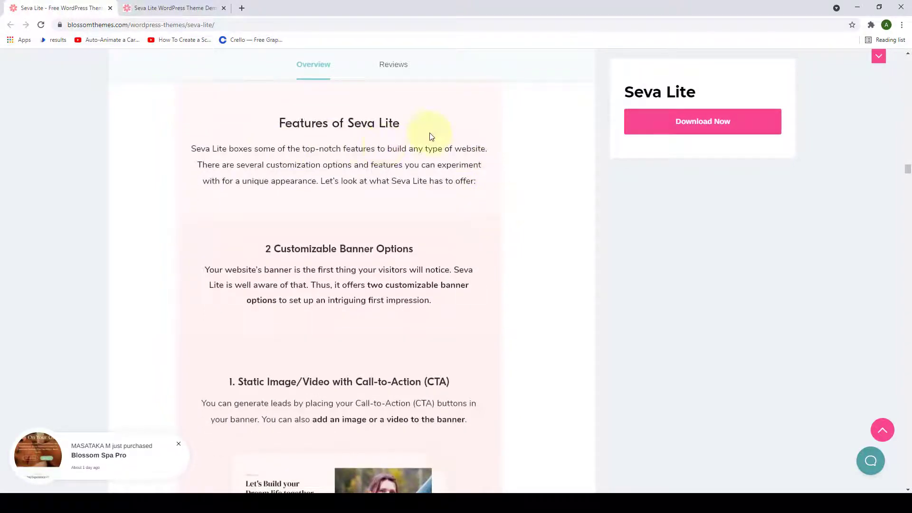
pyautogui.scroll(-2, 418, 169)
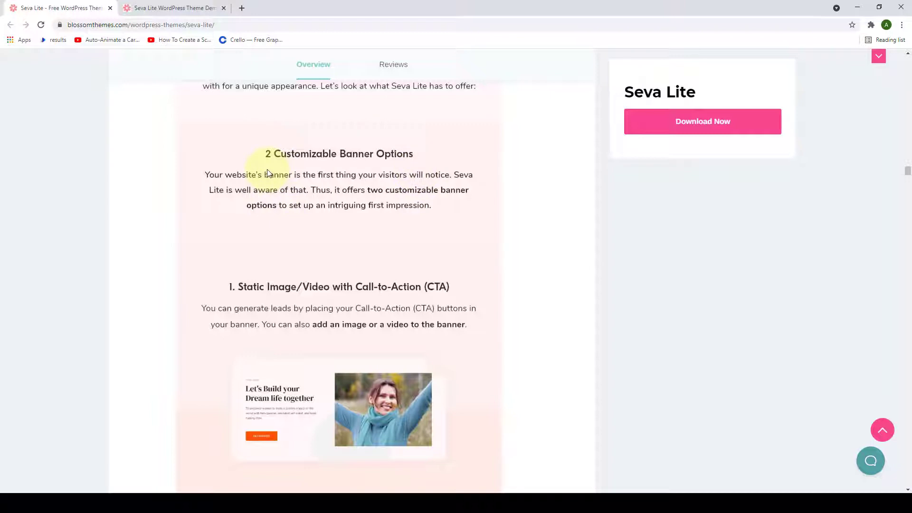
pyautogui.scroll(-2, 344, 213)
pyautogui.scroll(-1, 332, 199)
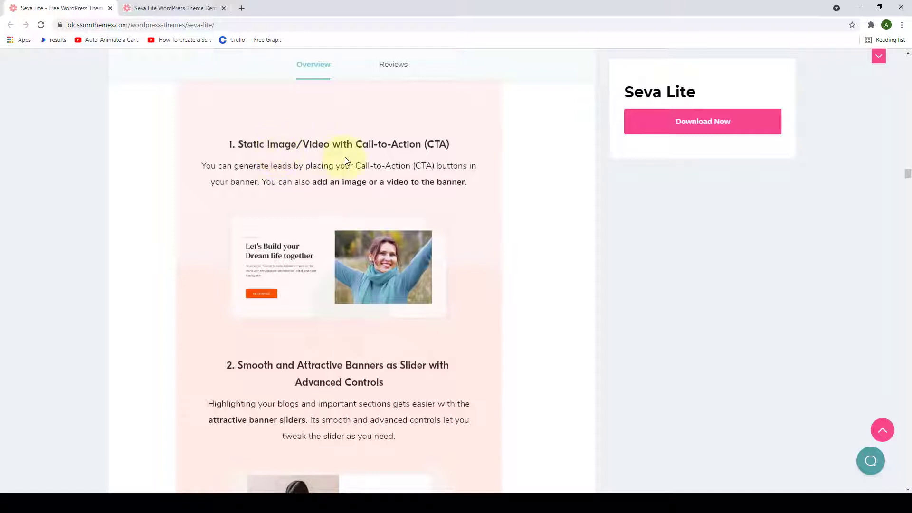
pyautogui.scroll(-1, 399, 169)
pyautogui.scroll(-5, 400, 170)
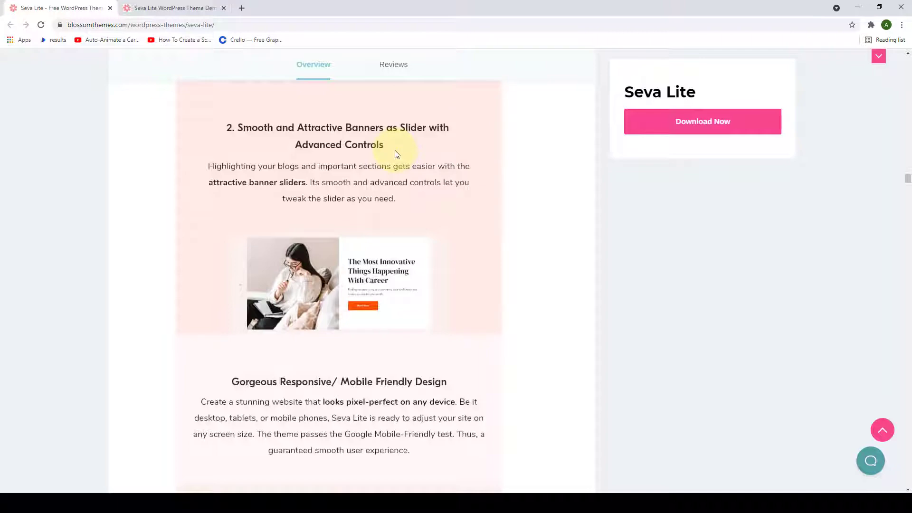
pyautogui.scroll(-6, 397, 154)
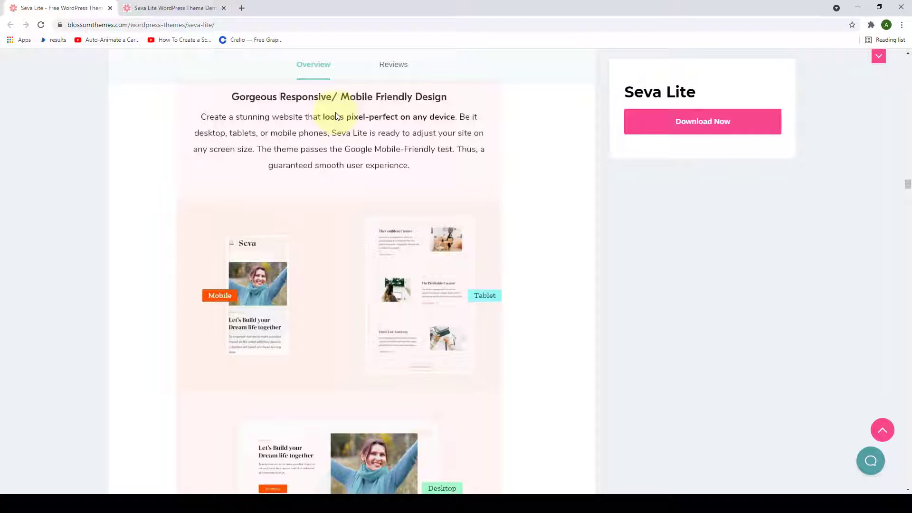
pyautogui.scroll(-3, 329, 306)
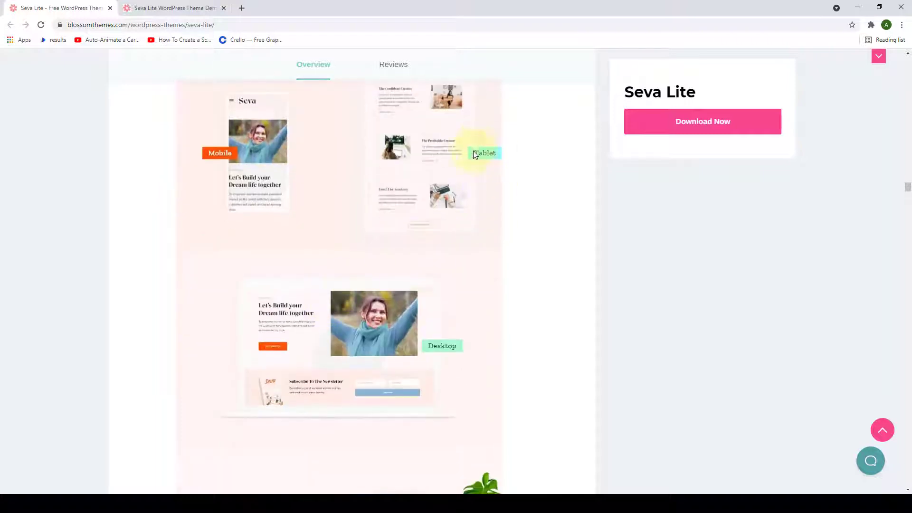
pyautogui.scroll(-3, 485, 169)
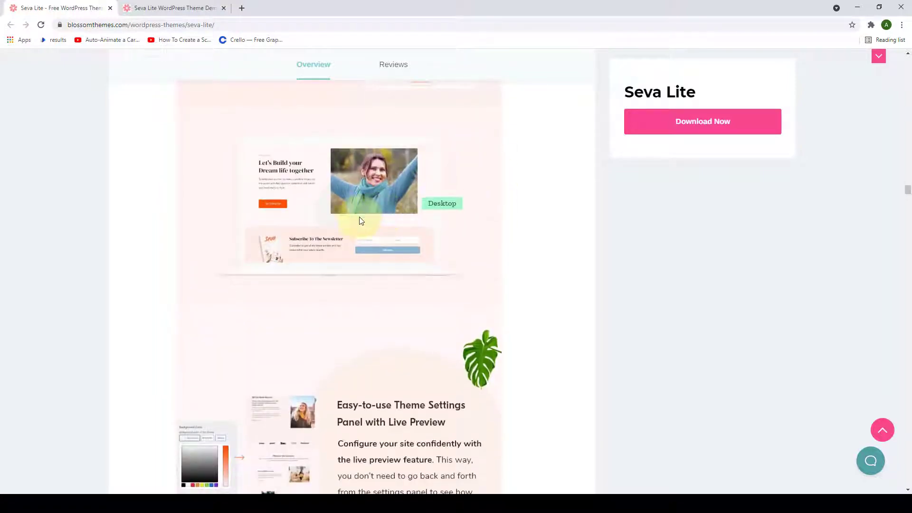
pyautogui.scroll(-6, 361, 220)
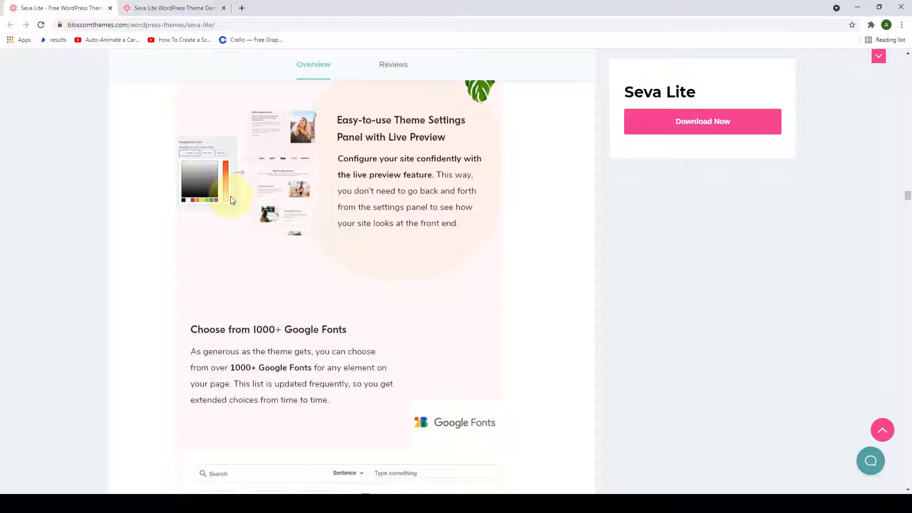
pyautogui.scroll(-5, 285, 218)
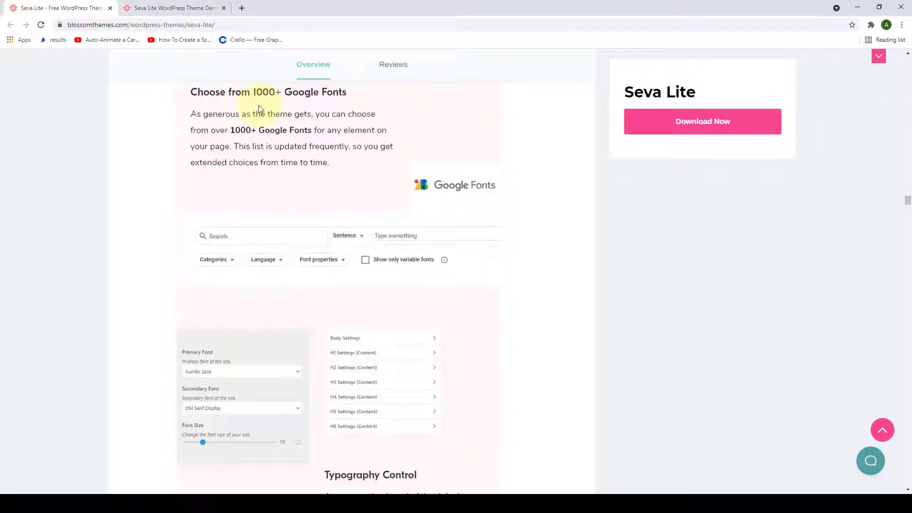
pyautogui.scroll(-5, 341, 194)
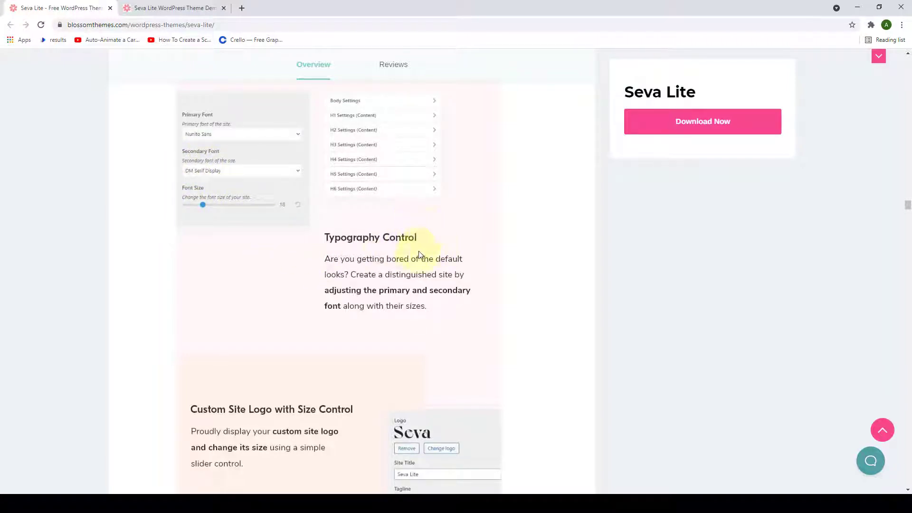
pyautogui.scroll(-6, 426, 251)
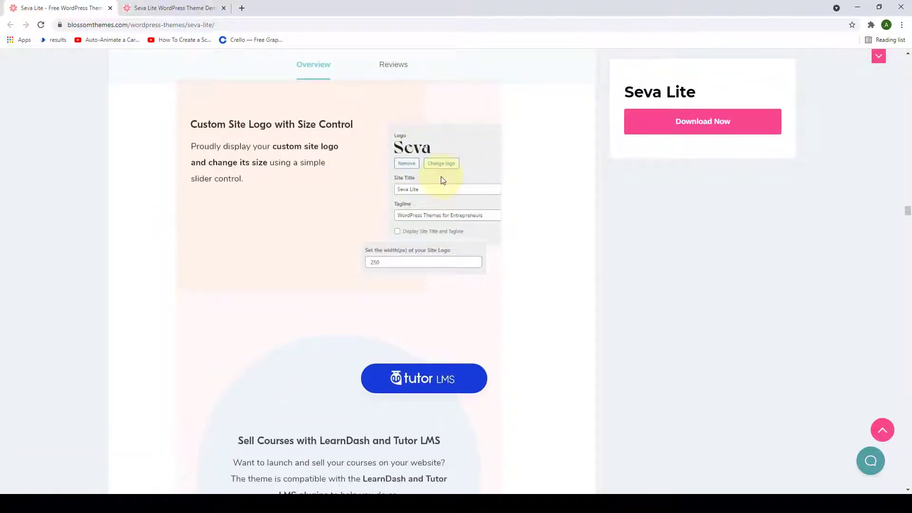
pyautogui.scroll(-6, 434, 232)
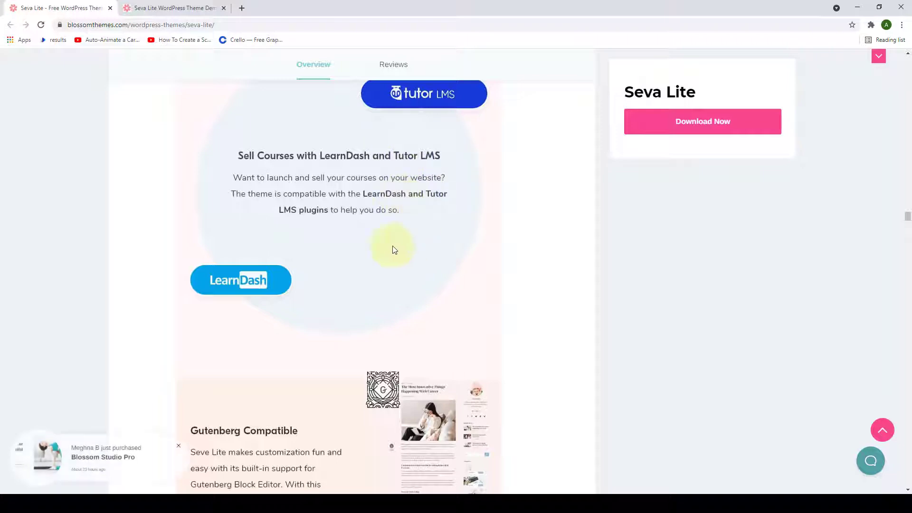
pyautogui.scroll(-6, 390, 226)
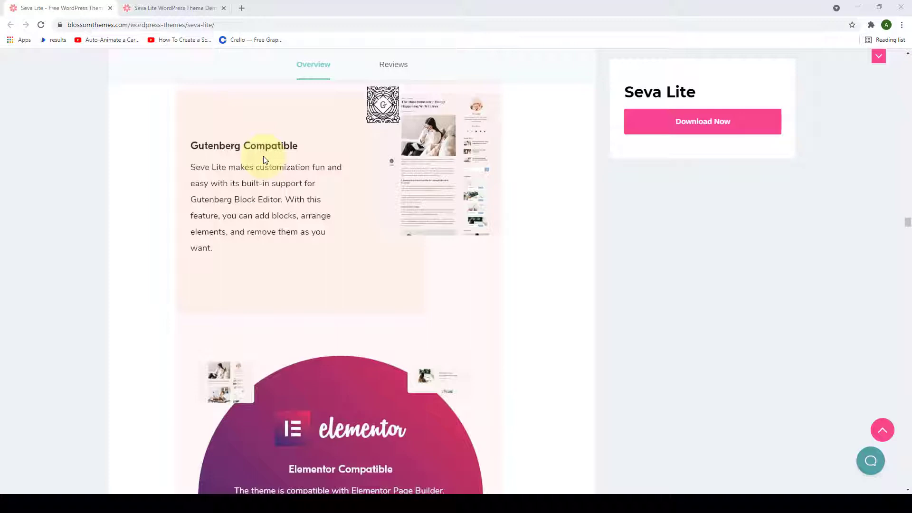
pyautogui.scroll(-6, 385, 233)
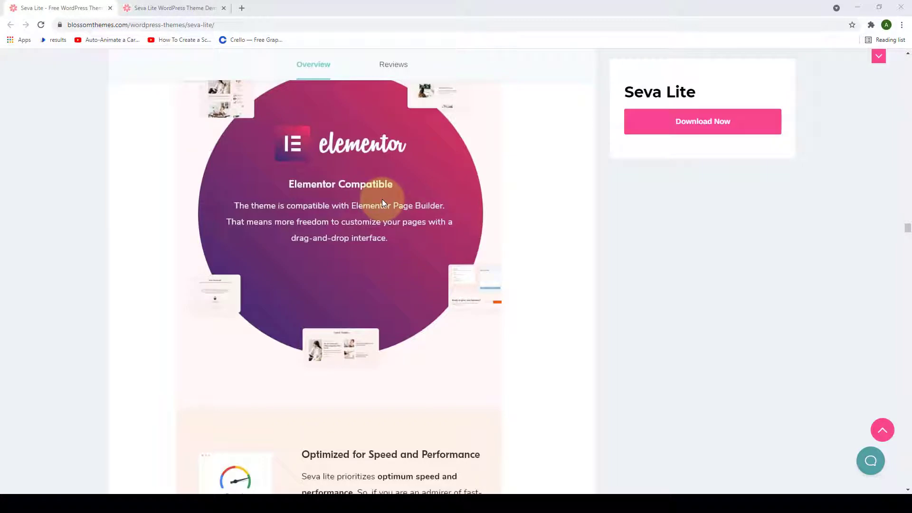
pyautogui.scroll(-7, 383, 203)
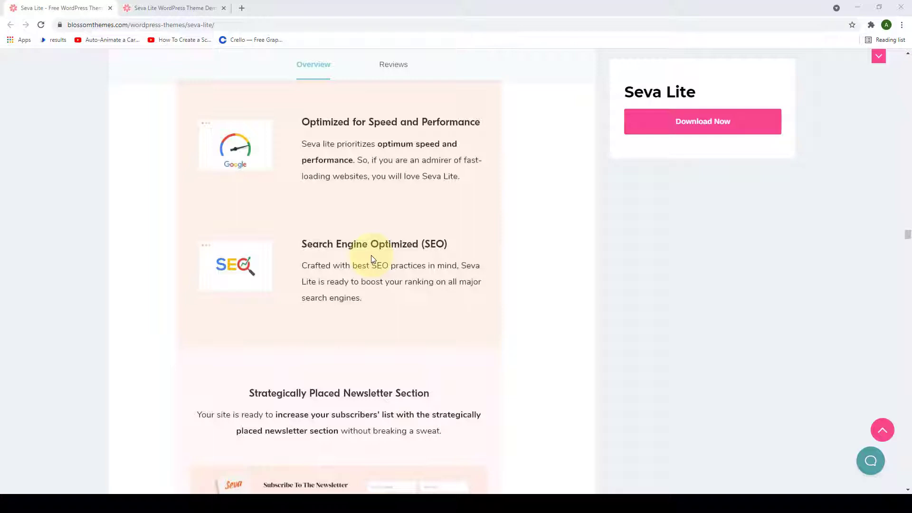
pyautogui.scroll(-5, 371, 259)
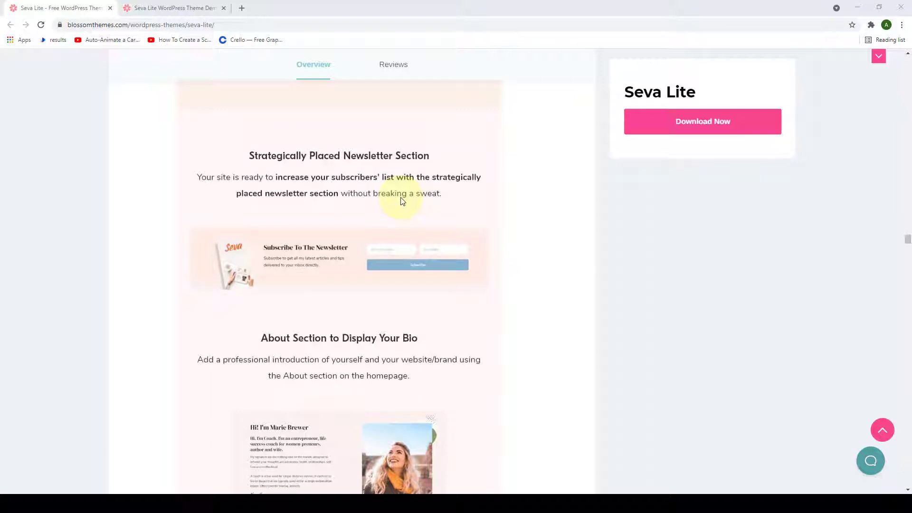
pyautogui.scroll(-4, 401, 198)
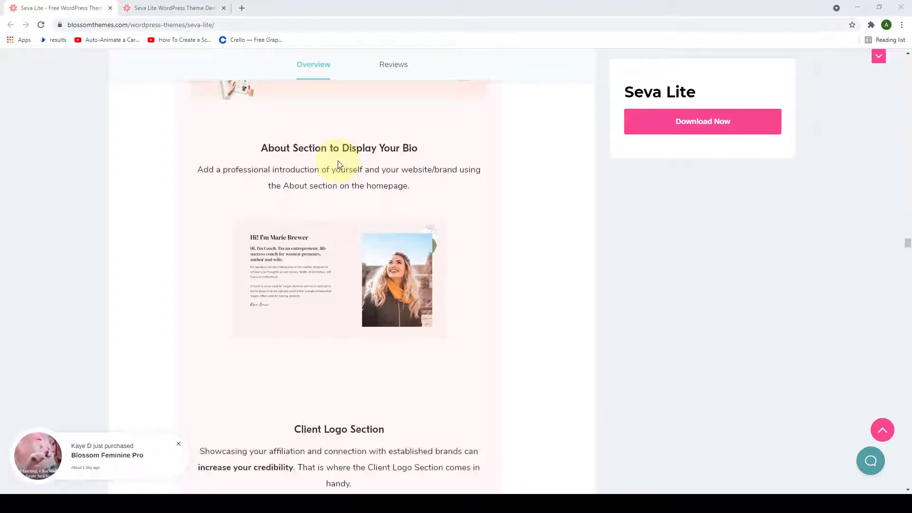
pyautogui.scroll(-5, 338, 164)
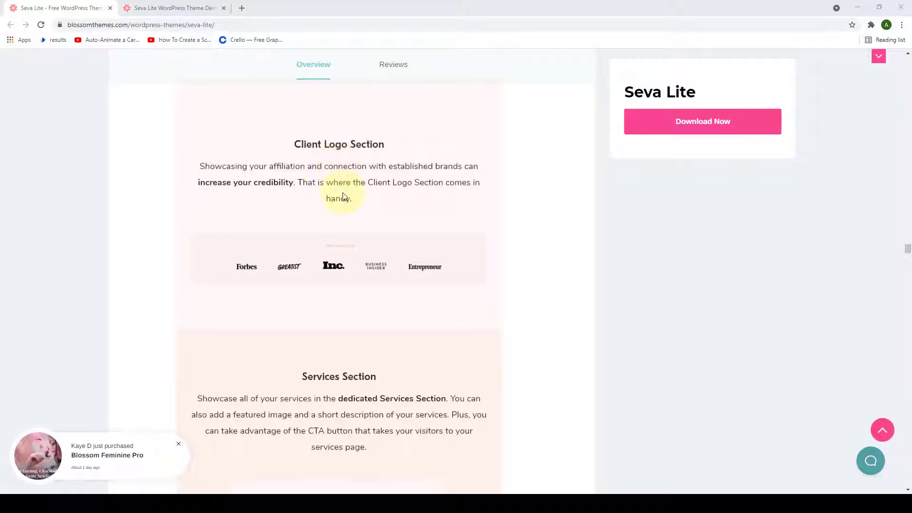
pyautogui.scroll(-3, 344, 195)
pyautogui.scroll(-1, 345, 196)
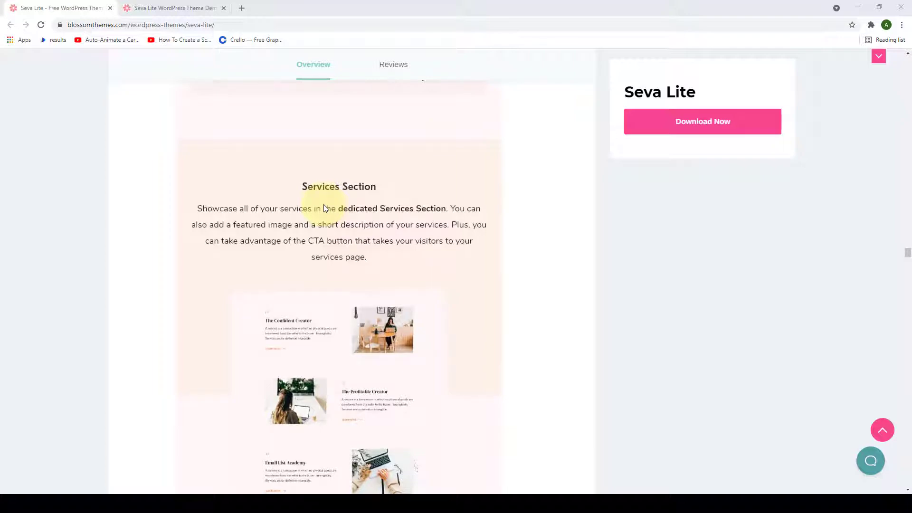
pyautogui.scroll(-10, 325, 206)
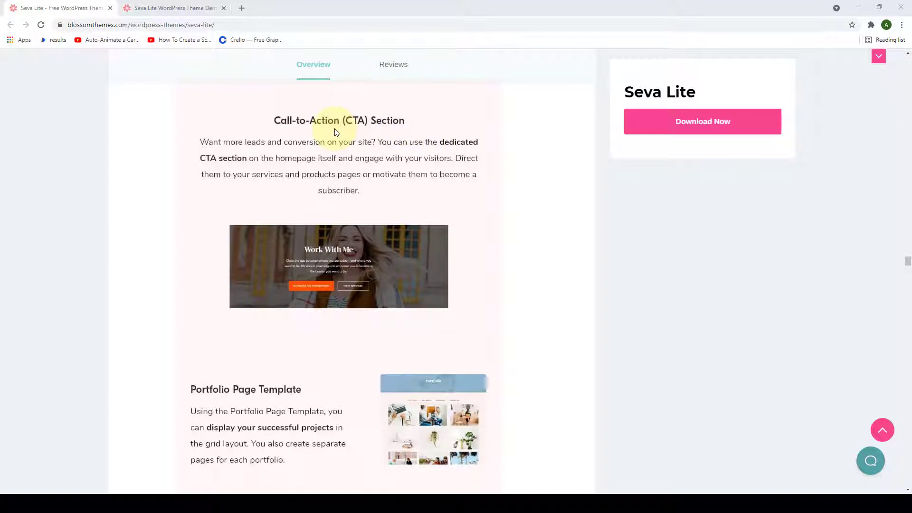
pyautogui.scroll(-5, 335, 133)
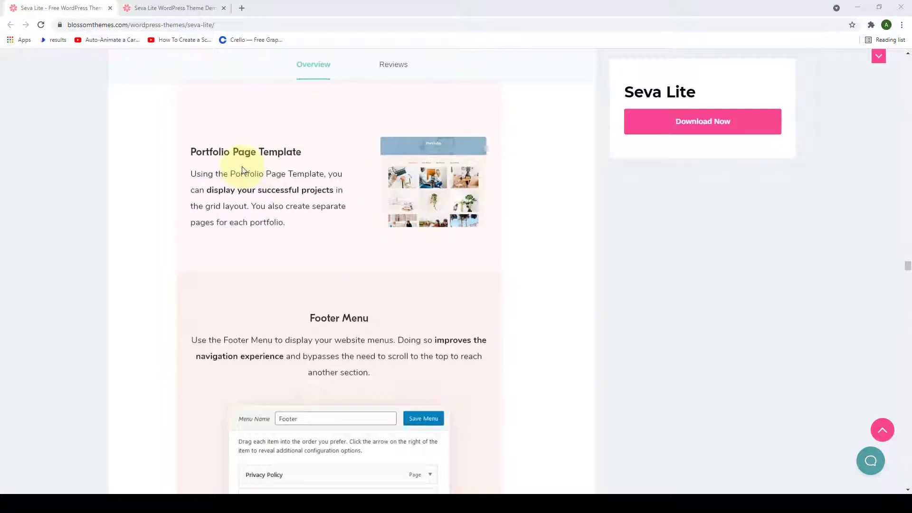
pyautogui.scroll(-4, 356, 195)
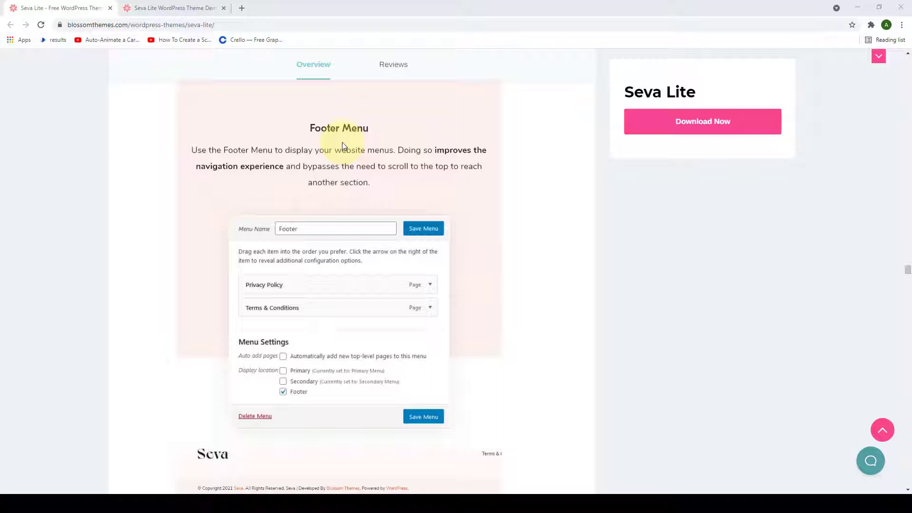
pyautogui.scroll(-5, 343, 145)
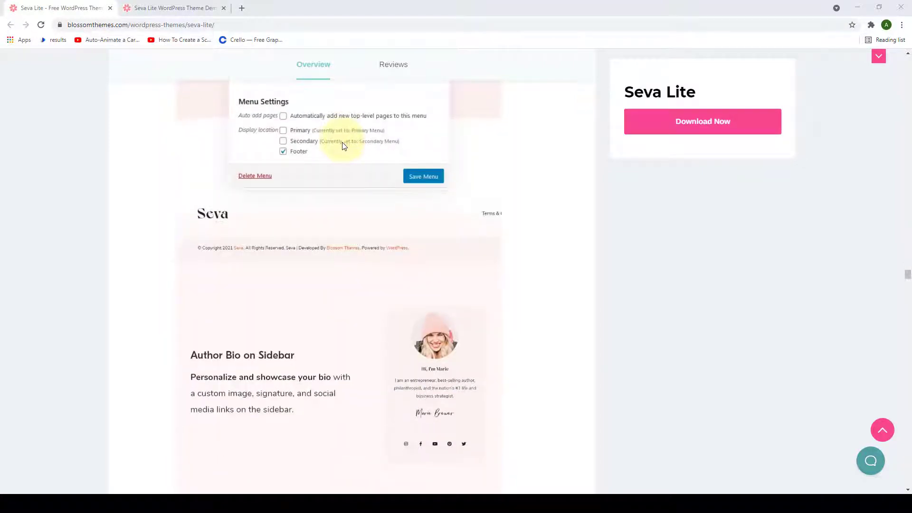
pyautogui.scroll(-5, 343, 145)
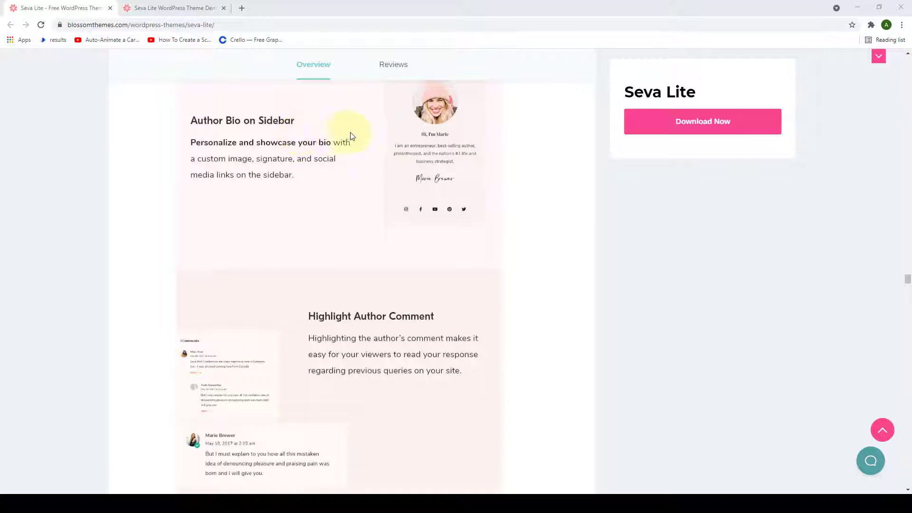
pyautogui.scroll(1, 404, 145)
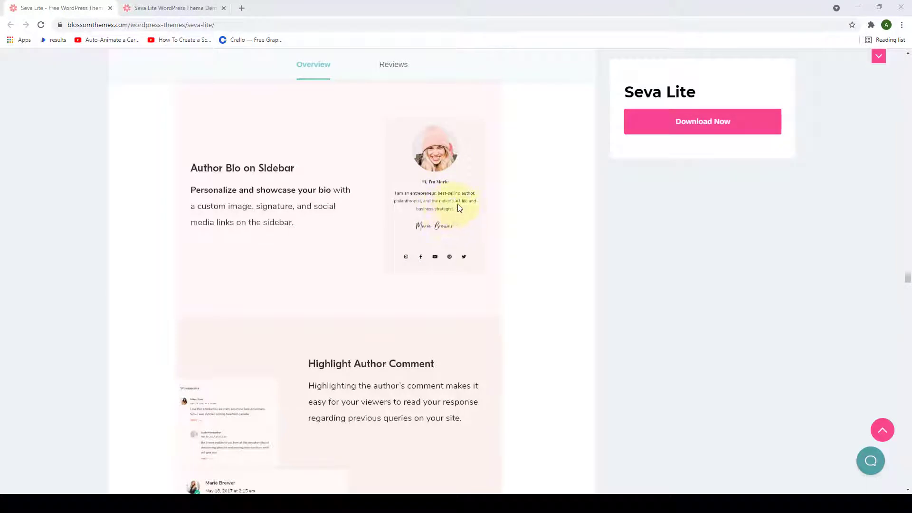
pyautogui.scroll(-1, 466, 217)
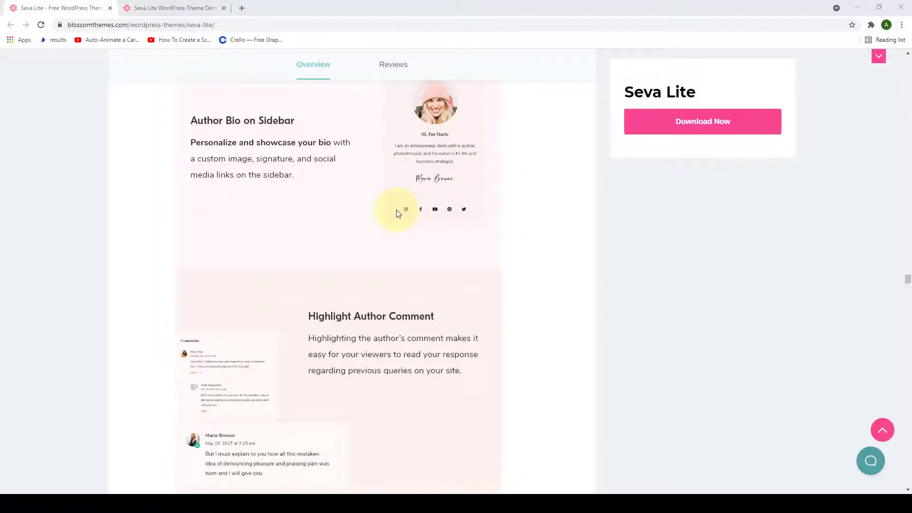
pyautogui.scroll(-4, 397, 211)
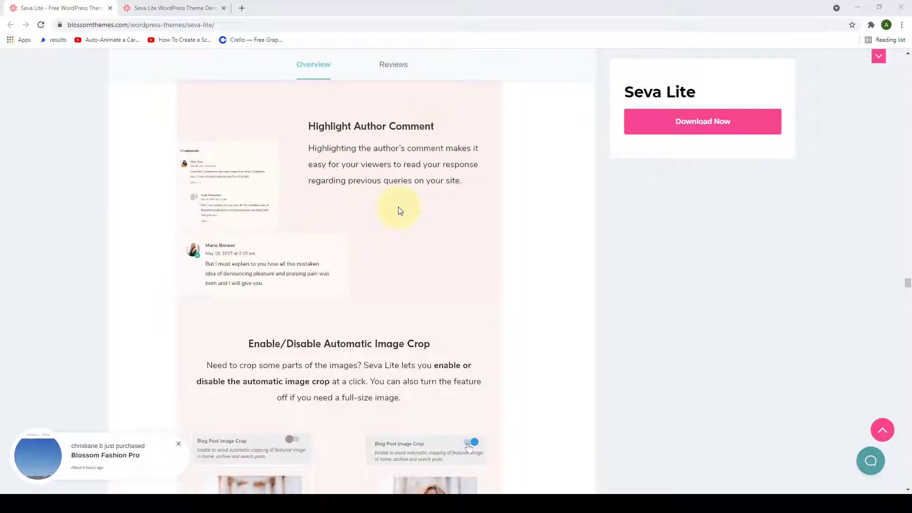
pyautogui.scroll(-5, 398, 209)
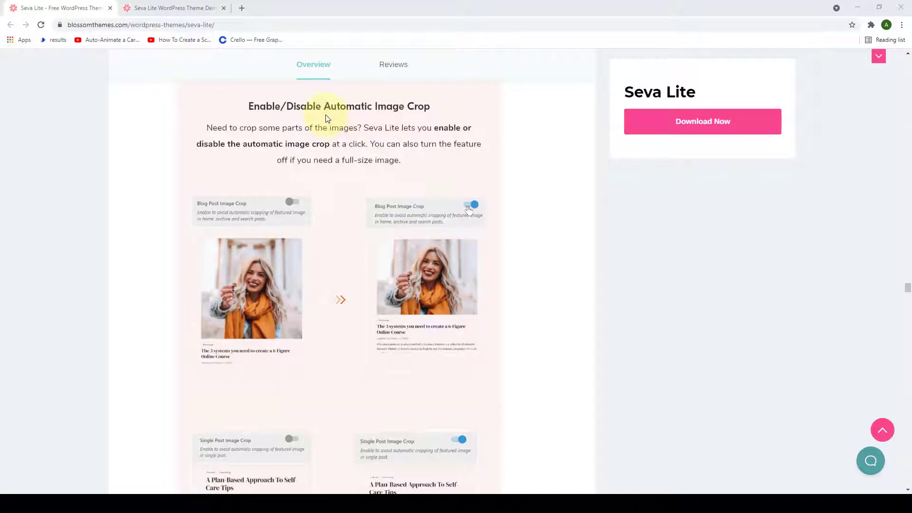
pyautogui.scroll(-12, 326, 118)
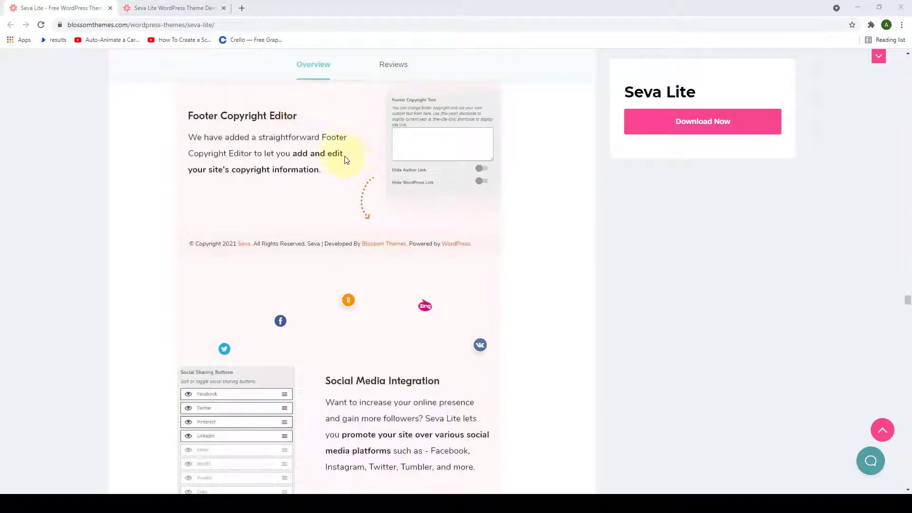
pyautogui.scroll(-5, 346, 159)
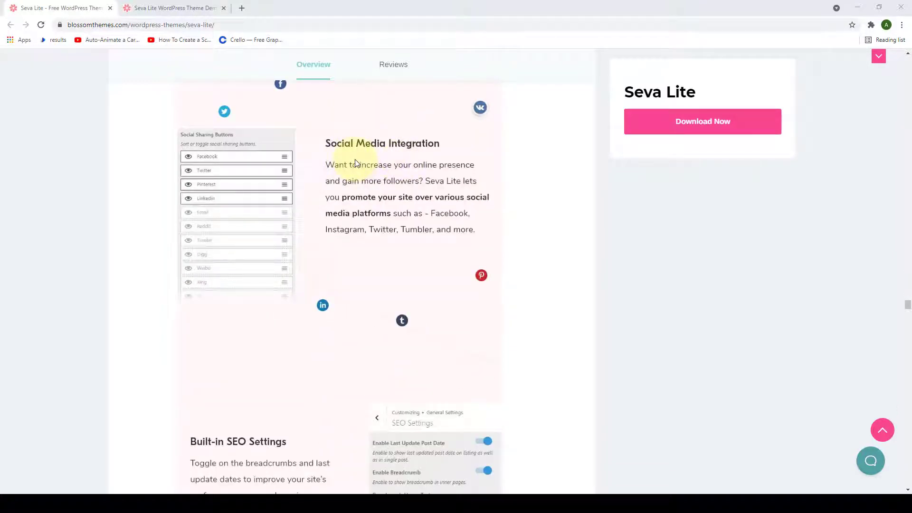
pyautogui.scroll(-7, 356, 162)
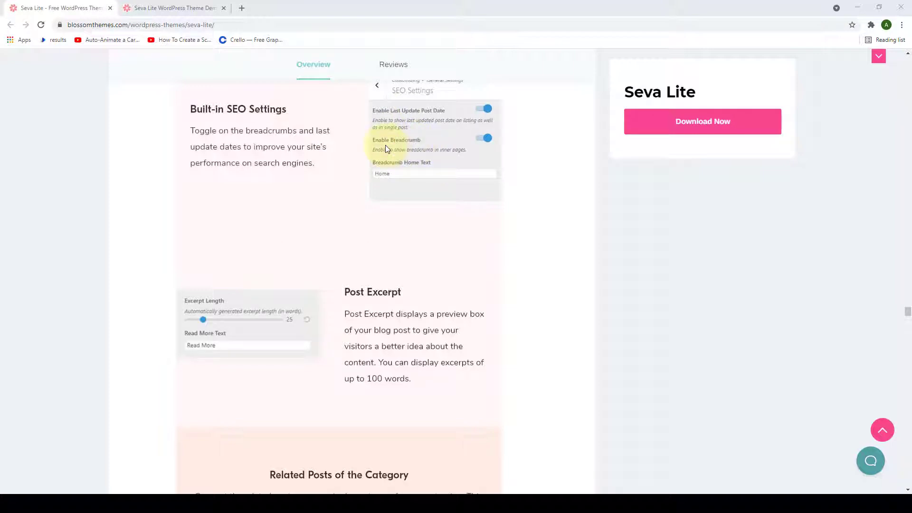
pyautogui.scroll(-3, 386, 149)
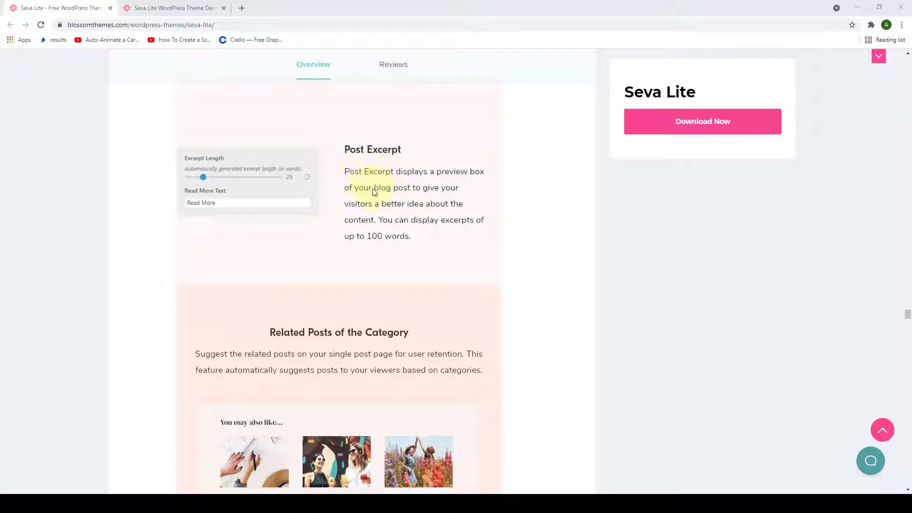
pyautogui.scroll(-4, 374, 190)
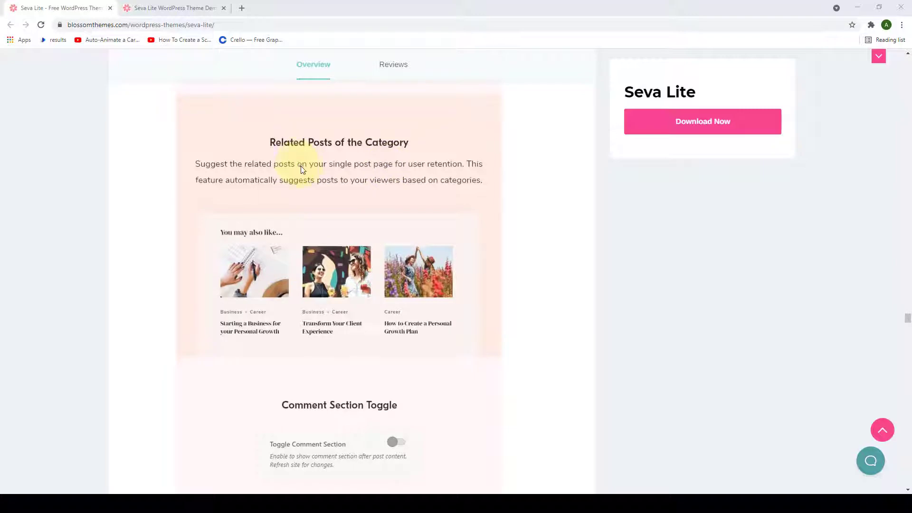
pyautogui.scroll(-2, 340, 169)
pyautogui.scroll(-4, 339, 166)
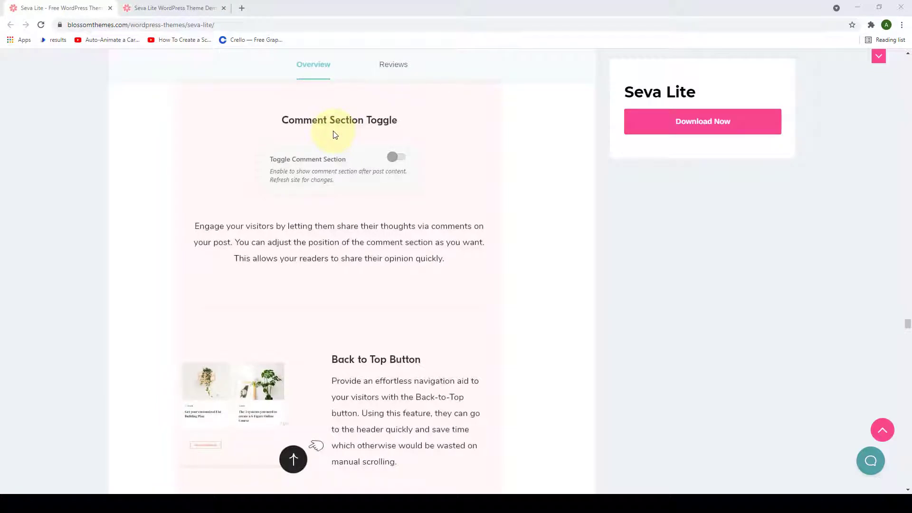
pyautogui.scroll(-5, 337, 136)
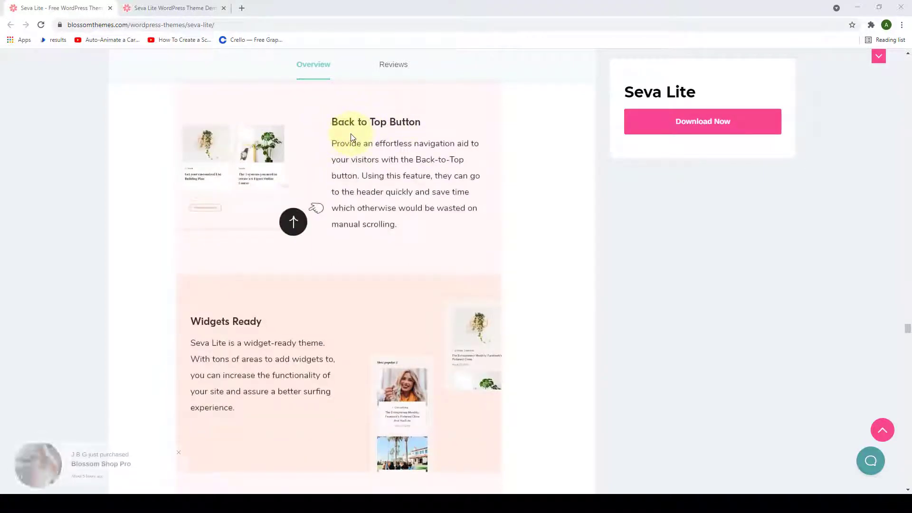
pyautogui.scroll(-5, 352, 137)
pyautogui.scroll(1, 351, 138)
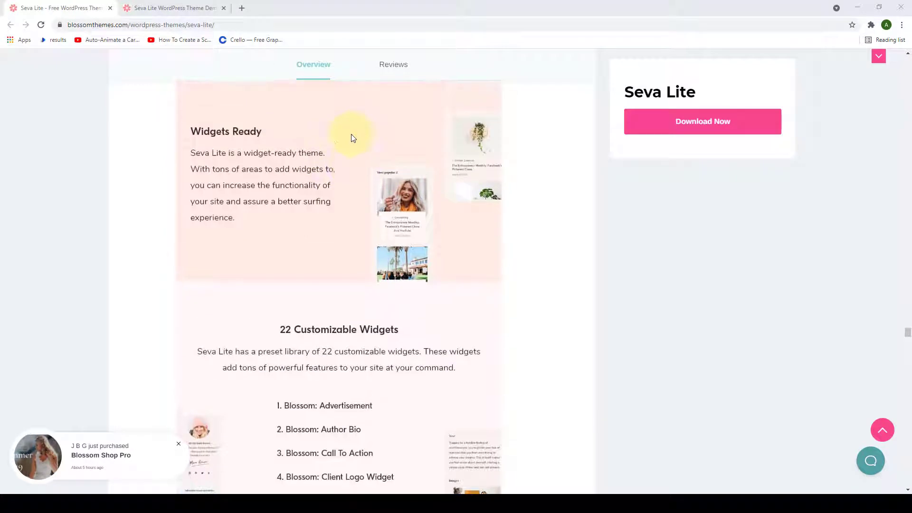
pyautogui.scroll(-4, 282, 152)
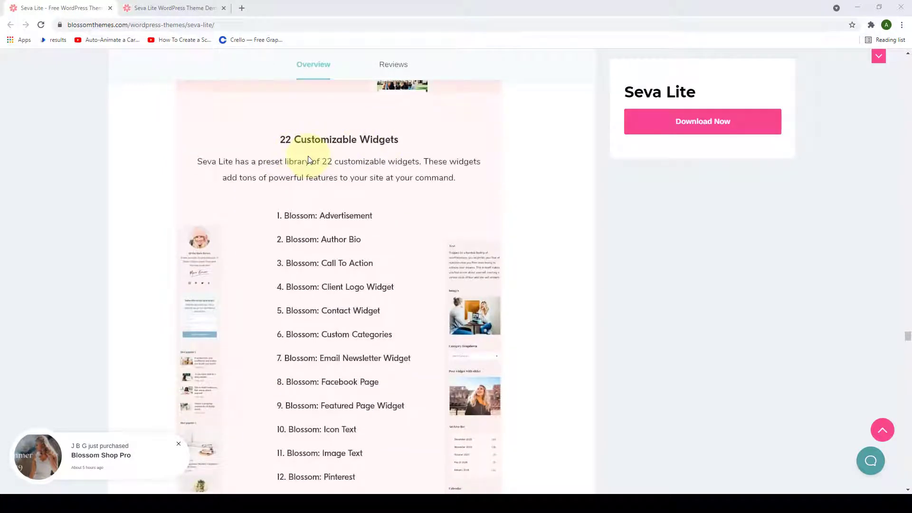
pyautogui.scroll(-2, 378, 142)
pyautogui.scroll(-2, 371, 182)
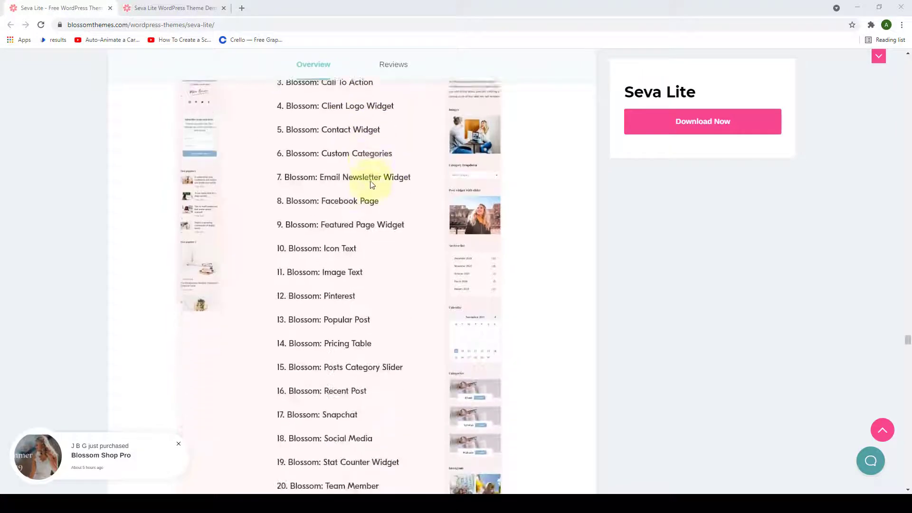
pyautogui.scroll(-9, 371, 185)
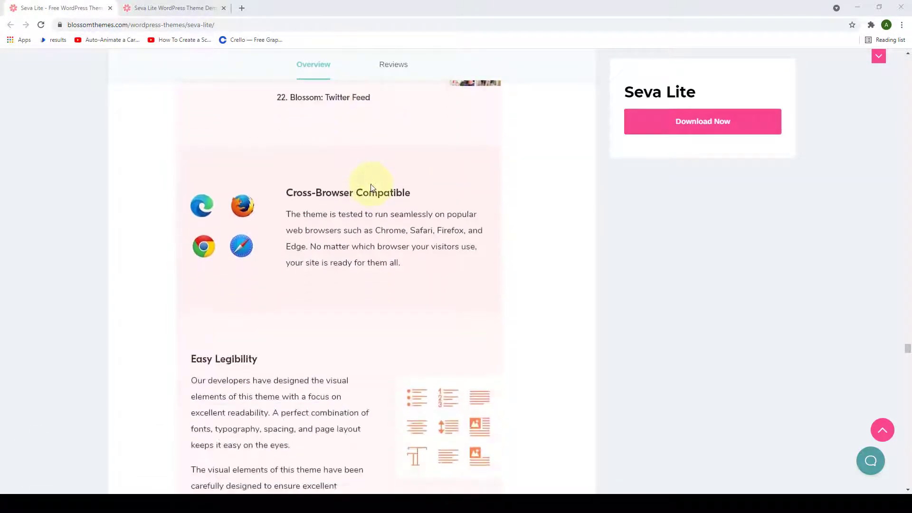
pyautogui.scroll(-1, 371, 185)
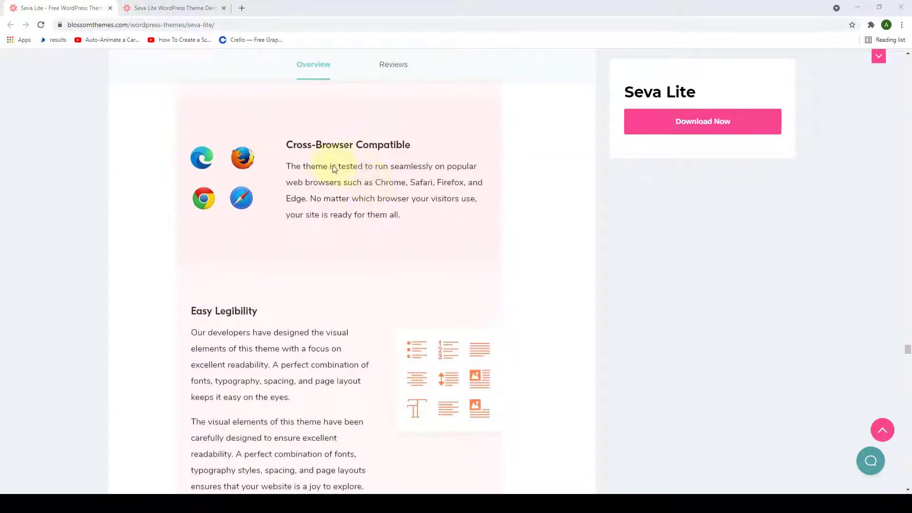
pyautogui.scroll(-4, 333, 166)
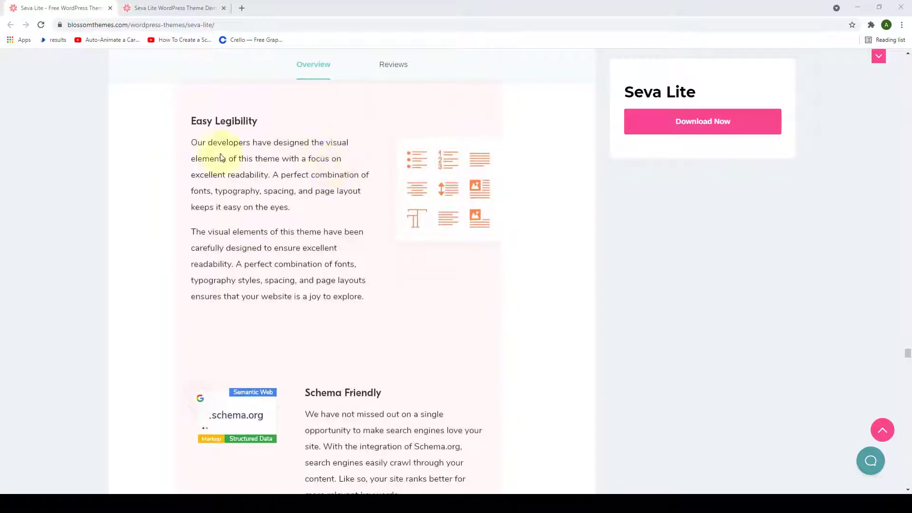
pyautogui.scroll(-5, 418, 218)
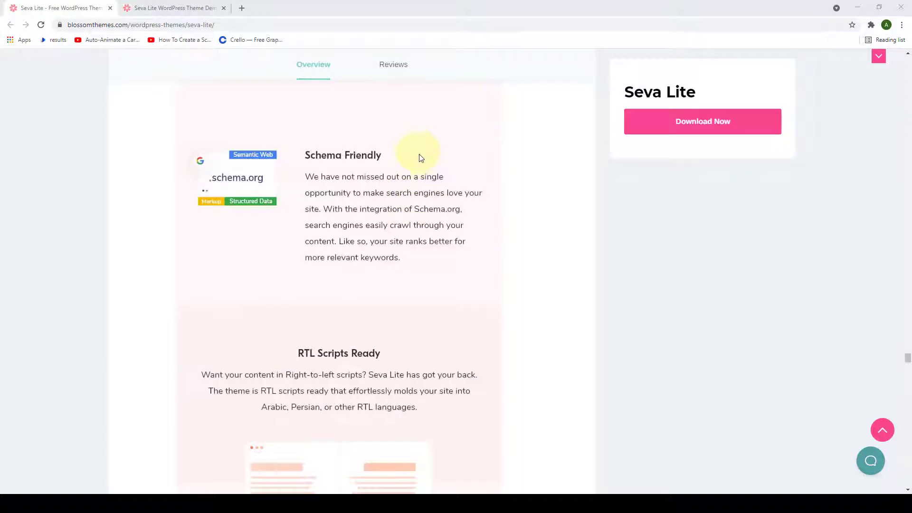
pyautogui.scroll(-4, 335, 167)
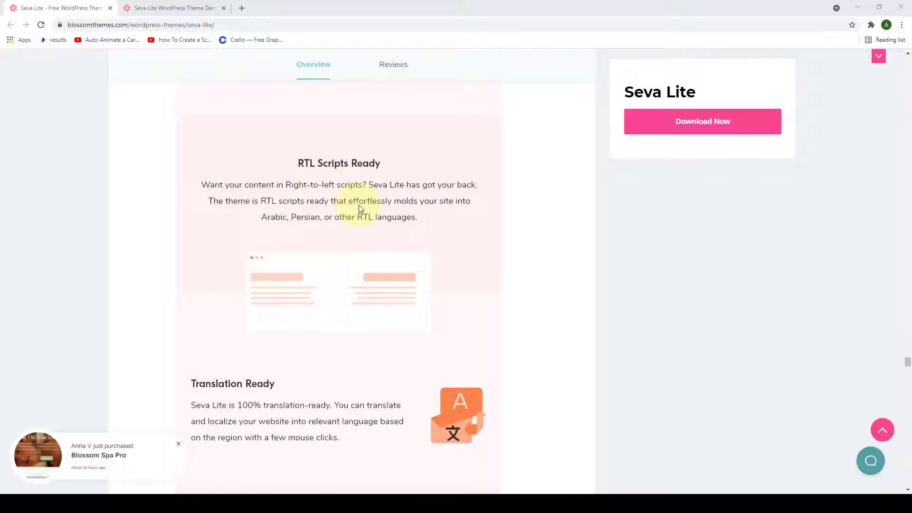
pyautogui.scroll(-6, 358, 204)
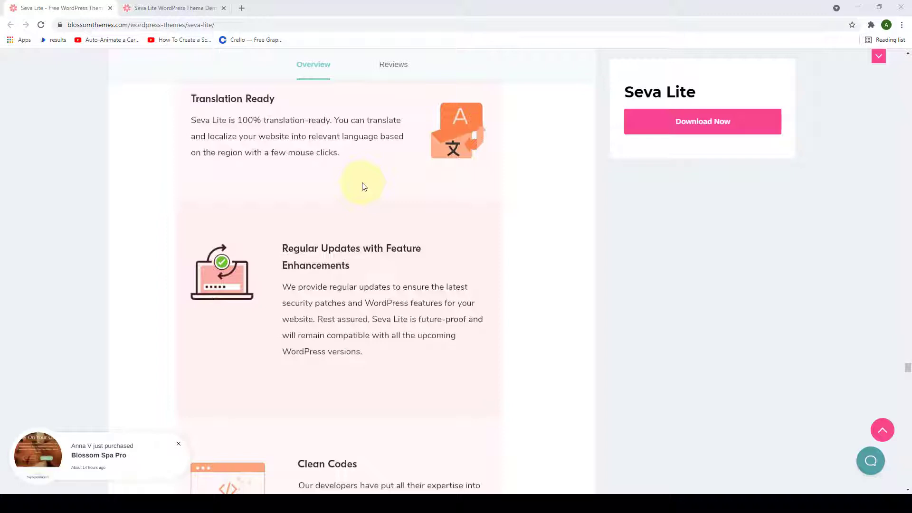
pyautogui.scroll(-3, 364, 187)
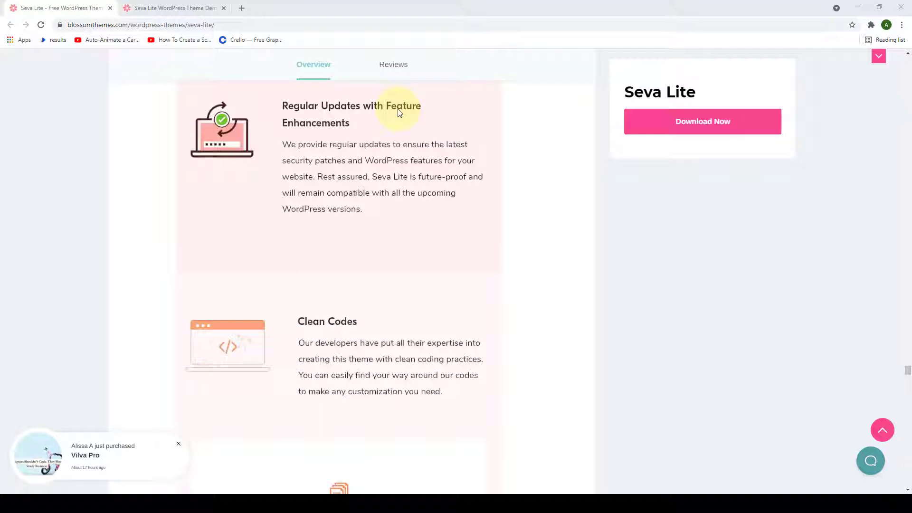
pyautogui.scroll(-4, 401, 112)
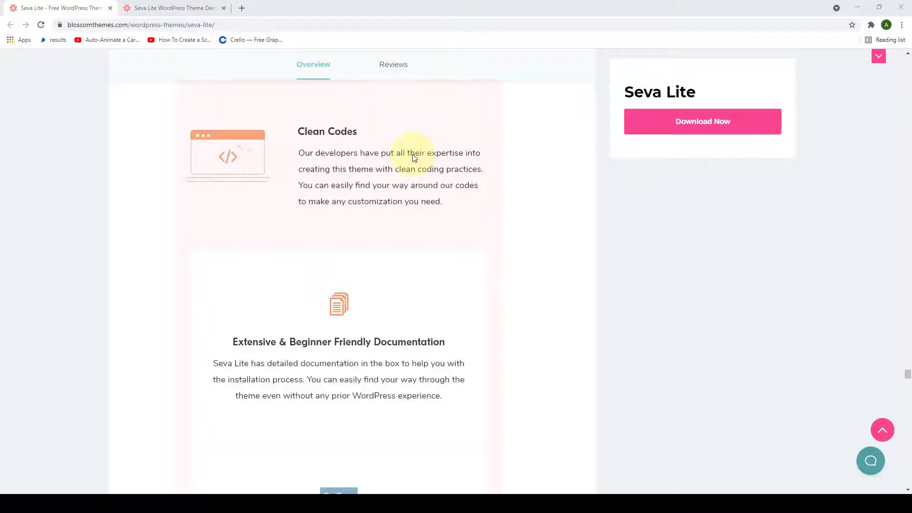
pyautogui.scroll(-4, 414, 157)
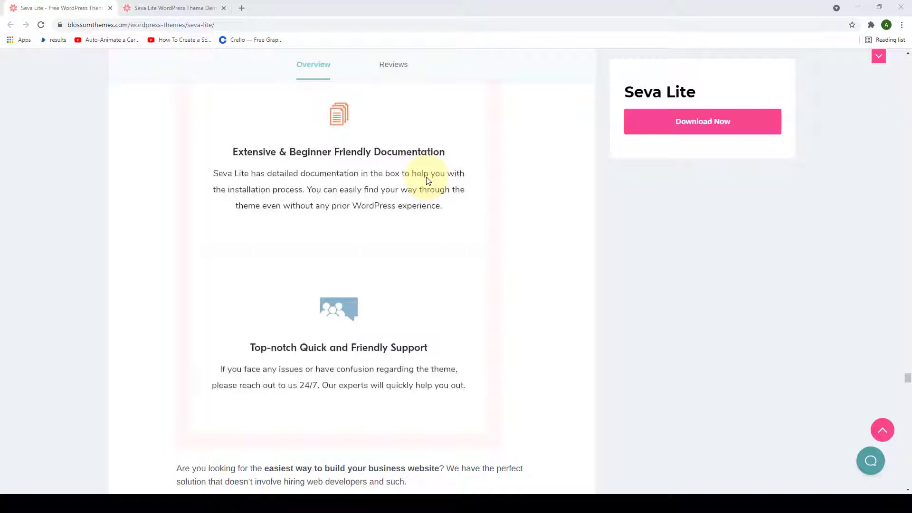
pyautogui.scroll(-3, 427, 179)
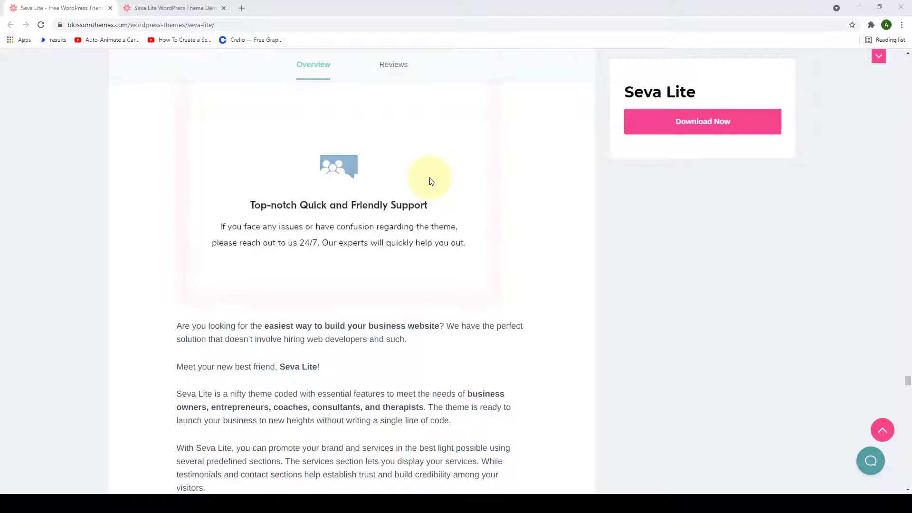
pyautogui.scroll(-1, 652, 244)
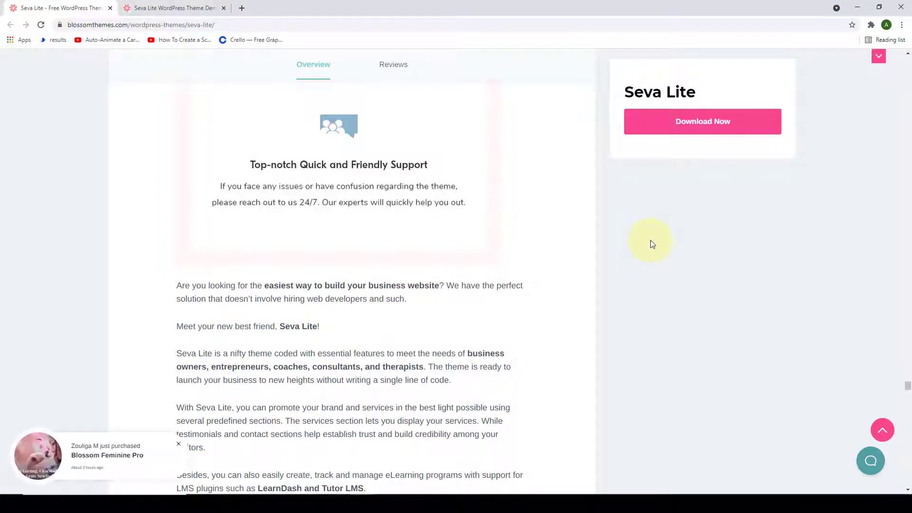
# - Open the Seva Lite free download form and place the cursor in its Email Address field
pyautogui.click(728, 124)
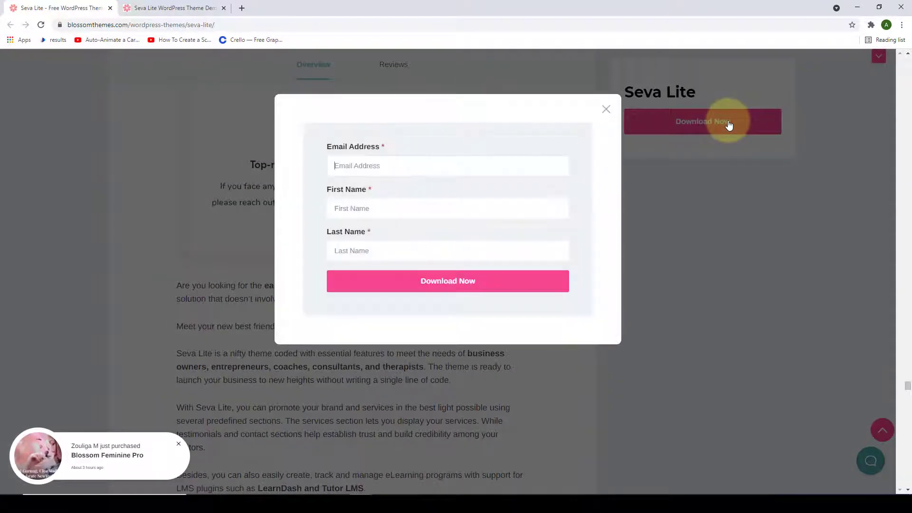
pyautogui.click(363, 172)
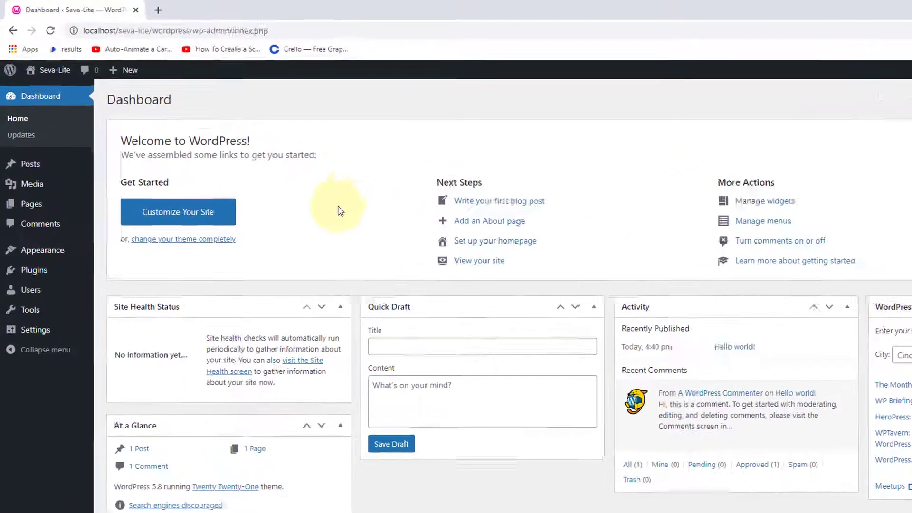
# - Choose seva-lite.1.0.3.zip in the Upload Theme form under Appearance > Themes > Add New
pyautogui.moveTo(44, 208)
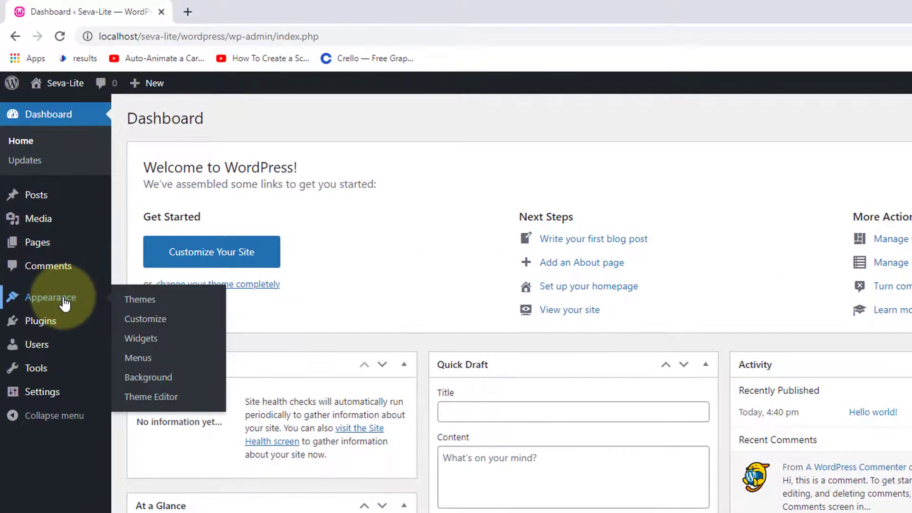
pyautogui.click(145, 307)
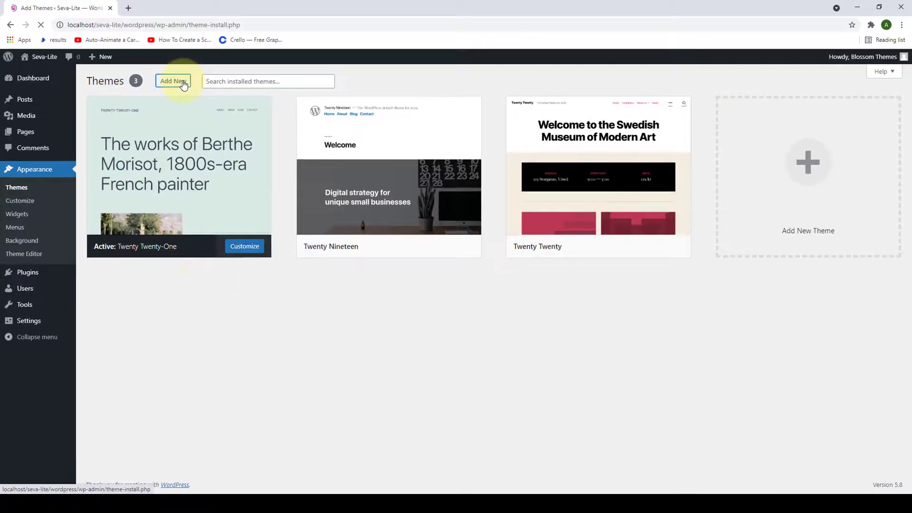
pyautogui.click(254, 119)
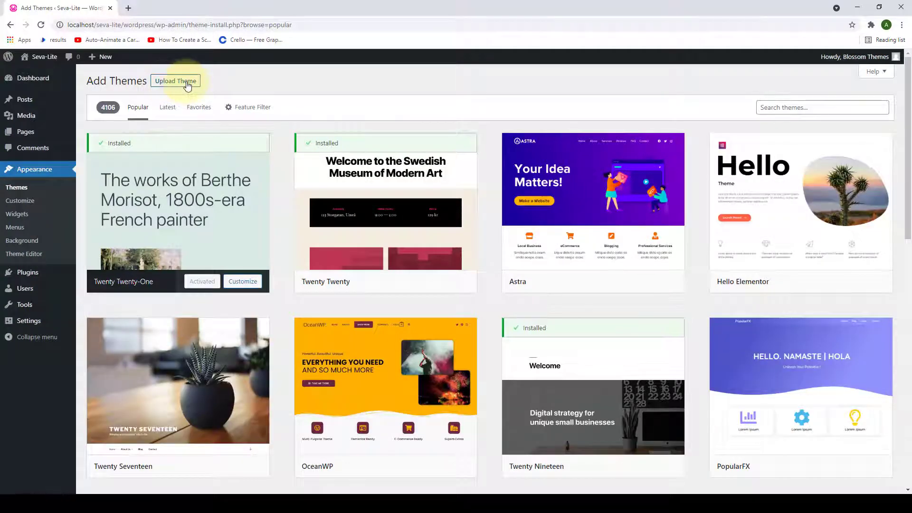
pyautogui.click(187, 85)
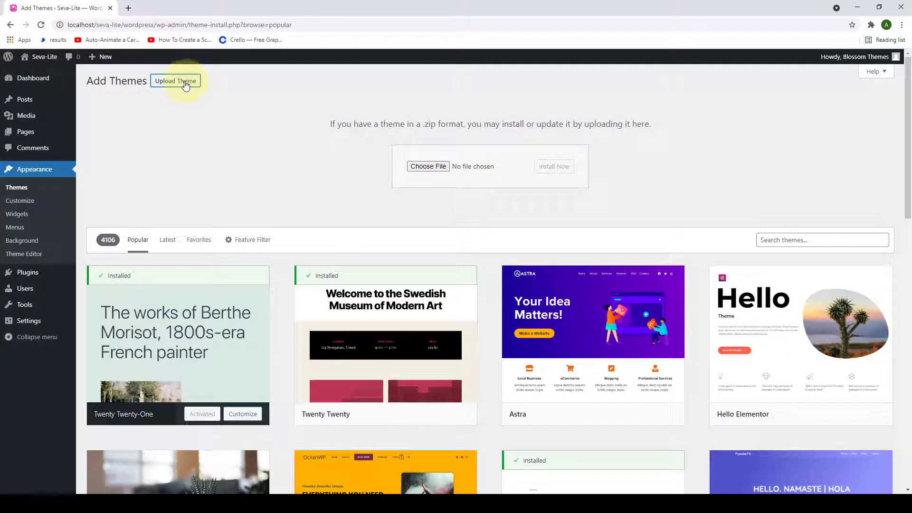
pyautogui.click(441, 170)
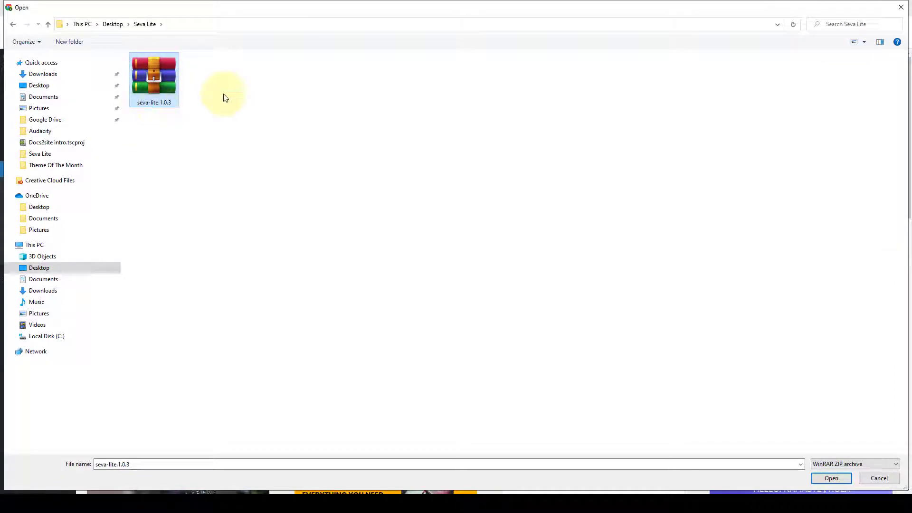
pyautogui.click(831, 479)
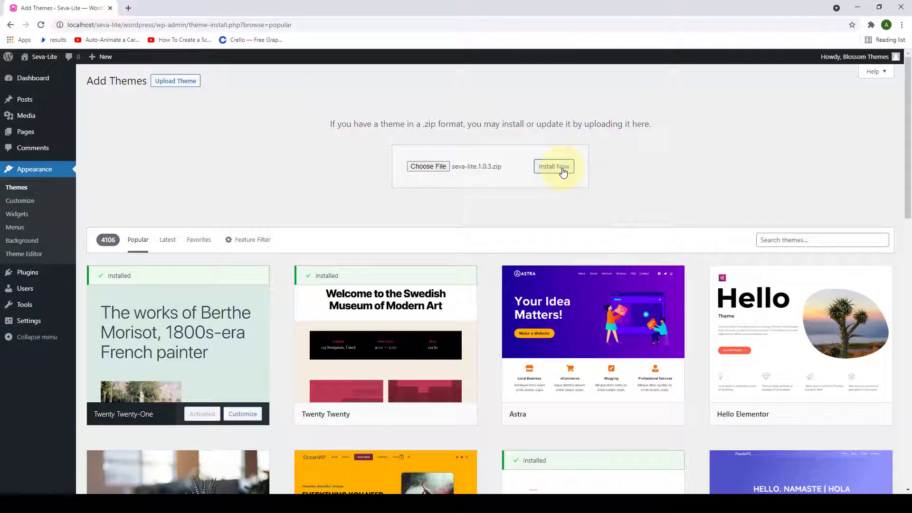
pyautogui.scroll(-1, 725, 188)
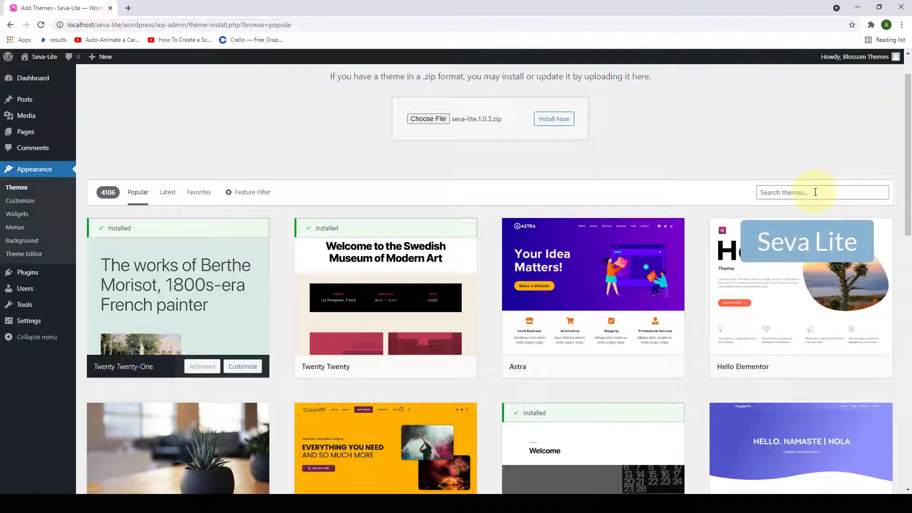
# - Search the theme directory for 'seva lite', install the Seva Lite card and activate it
pyautogui.click(816, 191)
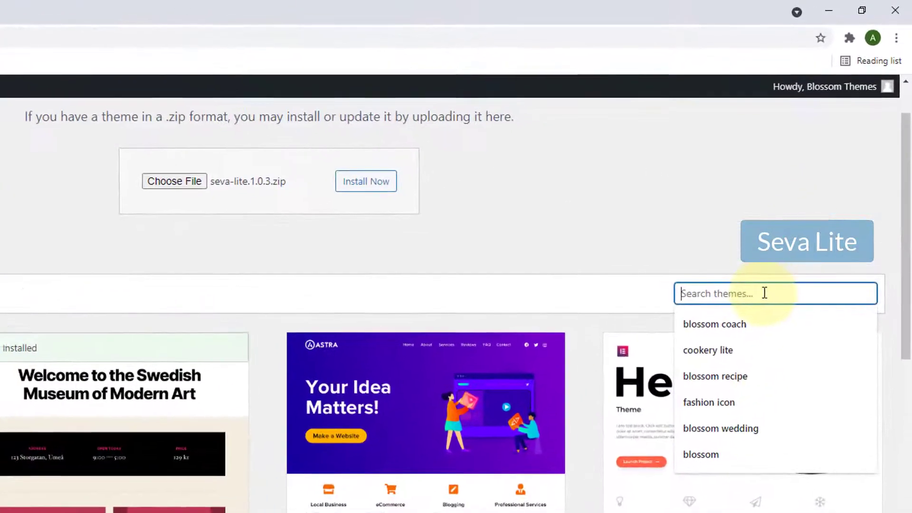
pyautogui.write('seva lite')
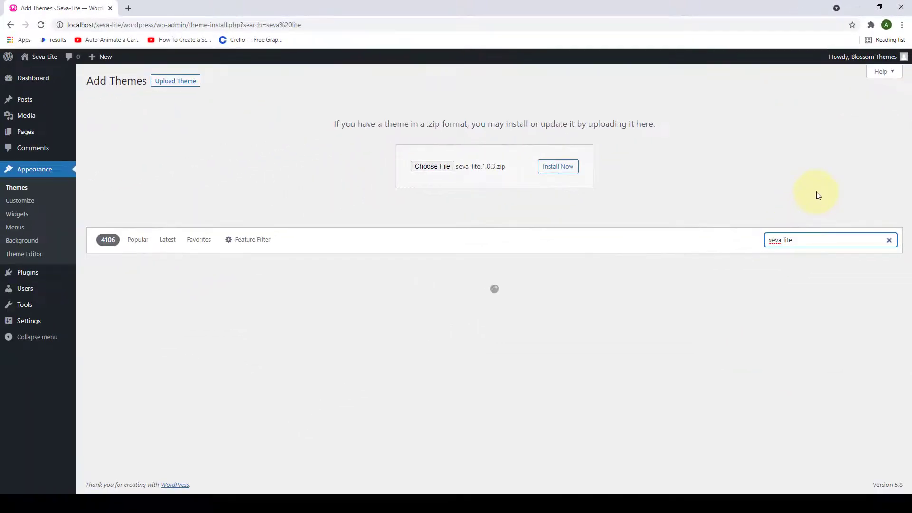
pyautogui.moveTo(200, 301)
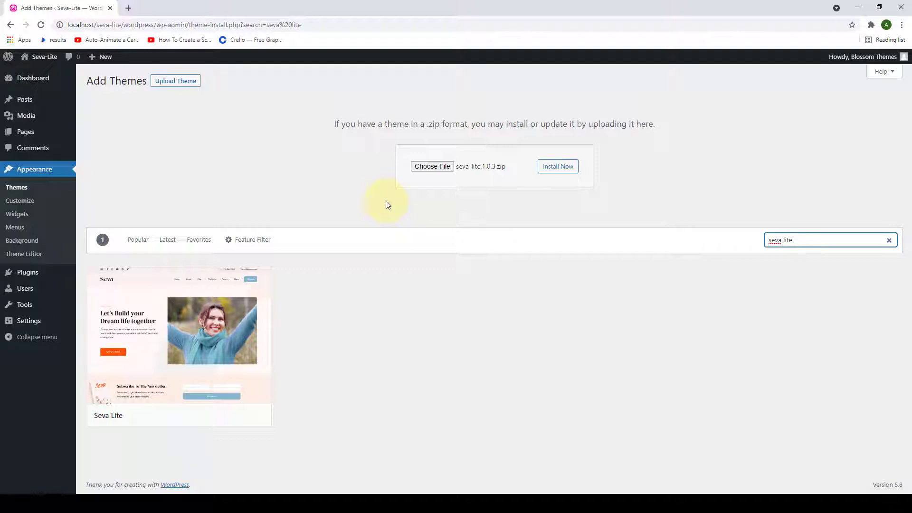
pyautogui.moveTo(204, 379)
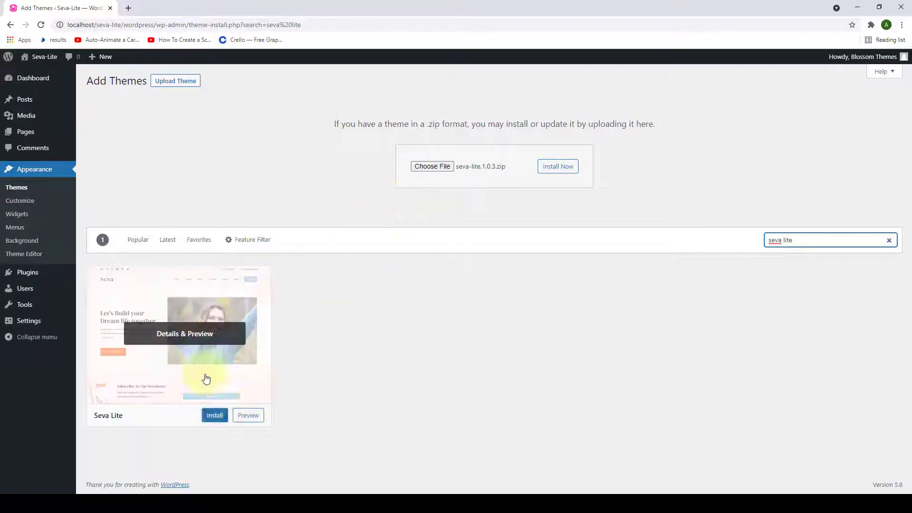
pyautogui.click(215, 416)
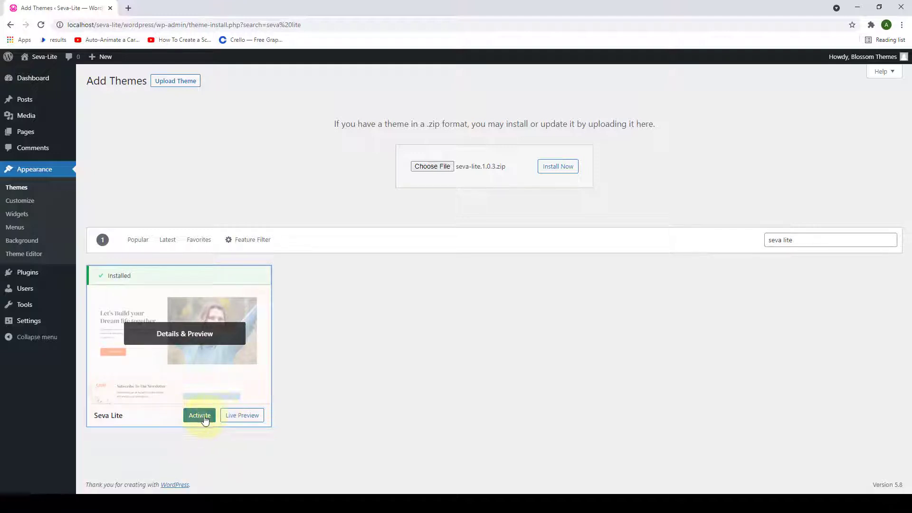
pyautogui.click(200, 416)
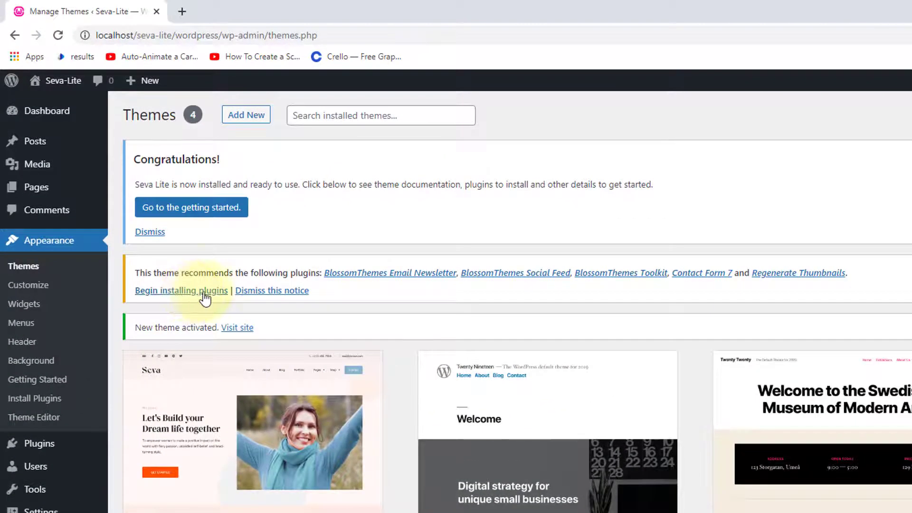
# - Bulk-install all five recommended plugins from the required plugins list
pyautogui.click(208, 291)
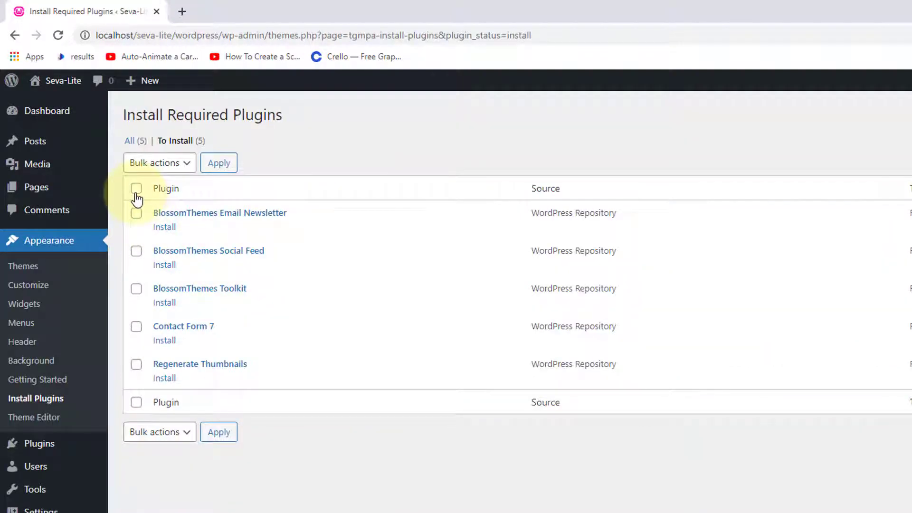
pyautogui.click(136, 189)
pyautogui.click(192, 167)
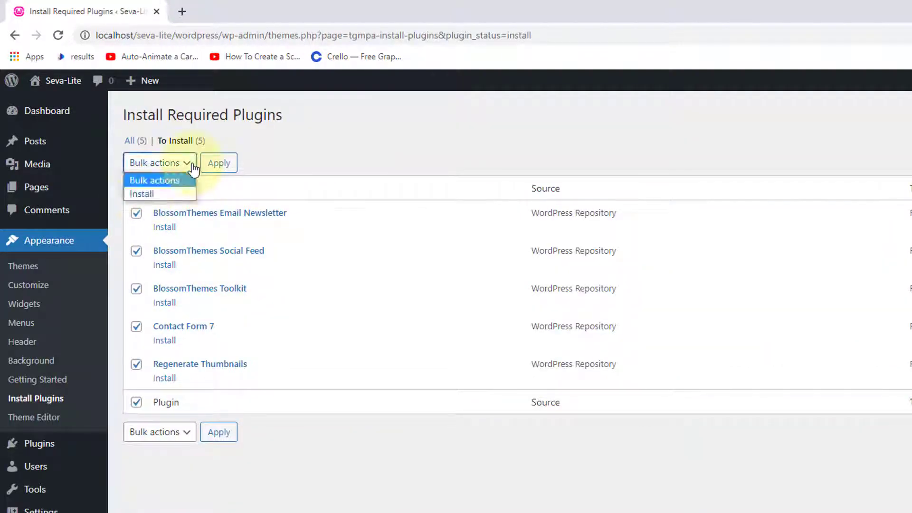
pyautogui.click(178, 200)
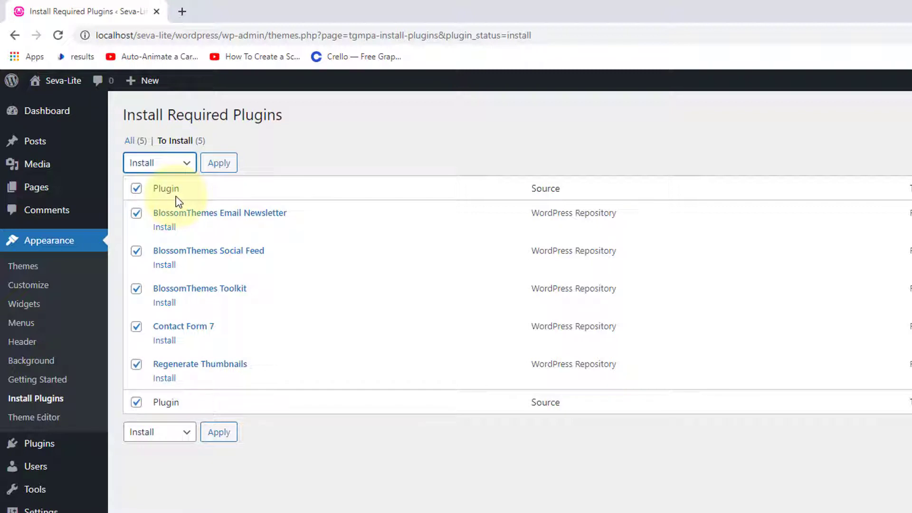
pyautogui.click(219, 163)
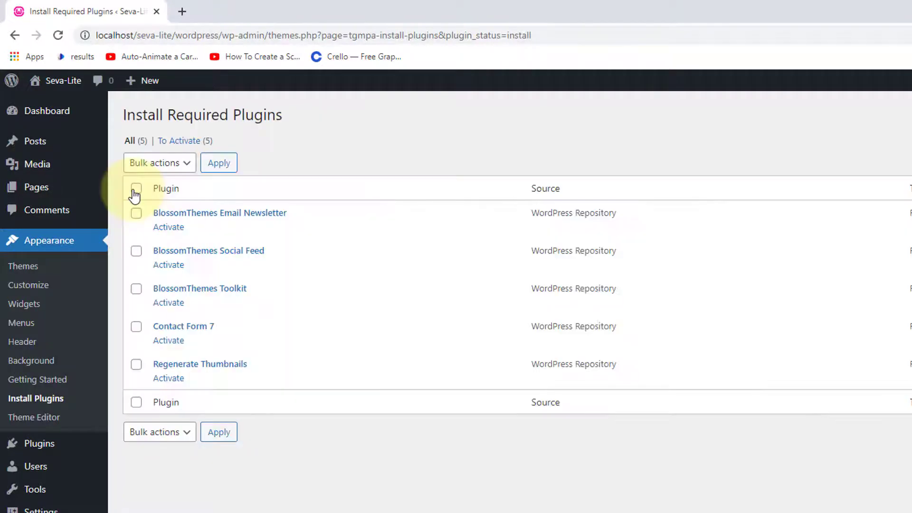
# - Select all five installed plugins and bulk-activate them
pyautogui.click(135, 192)
pyautogui.click(188, 166)
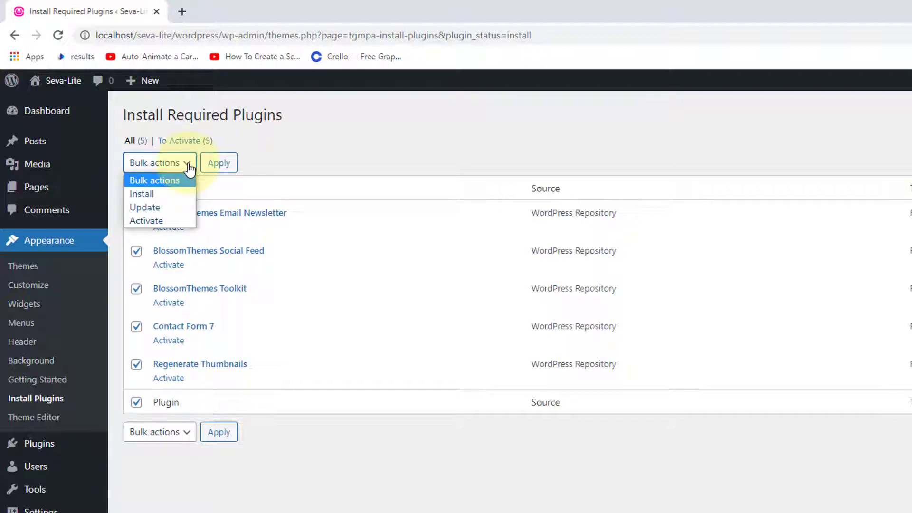
pyautogui.click(160, 223)
pyautogui.click(223, 166)
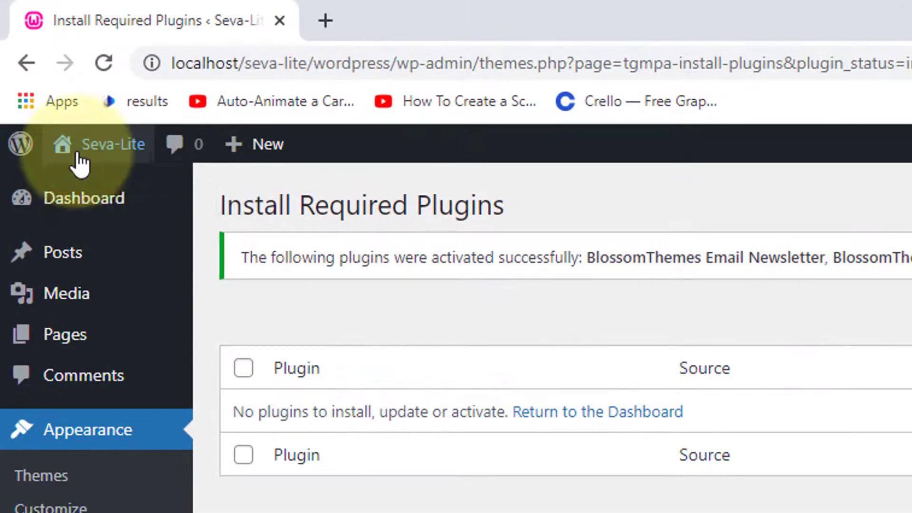
# - Open the live Seva-Lite site in a new browser tab and switch to it
pyautogui.moveTo(35, 58)
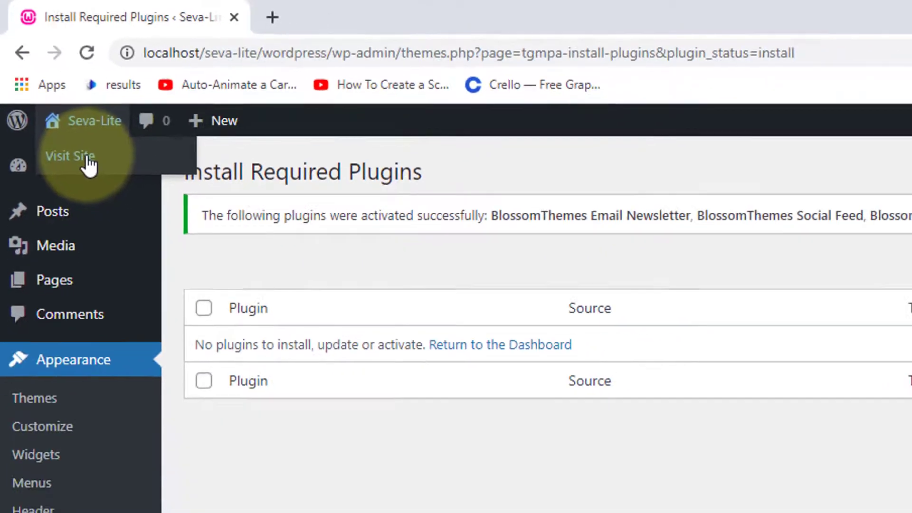
pyautogui.rightClick(104, 190)
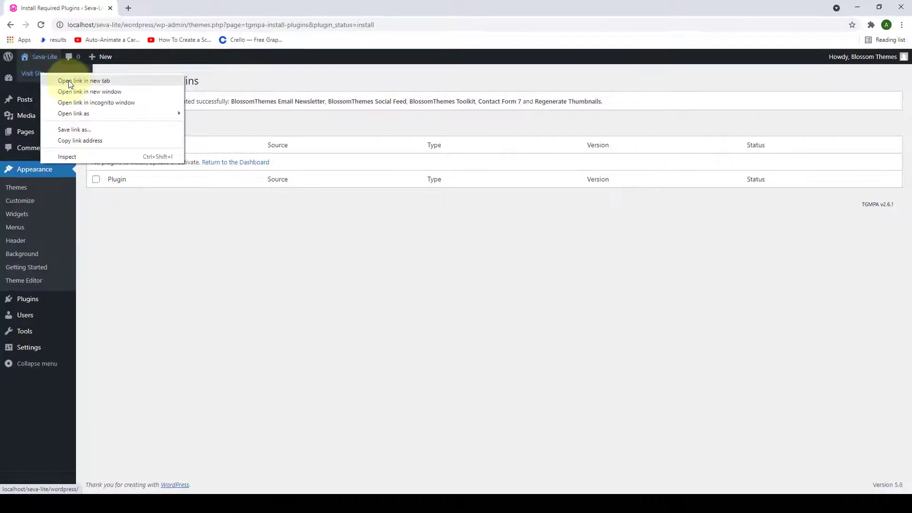
pyautogui.press('Escape')
pyautogui.click(148, 7)
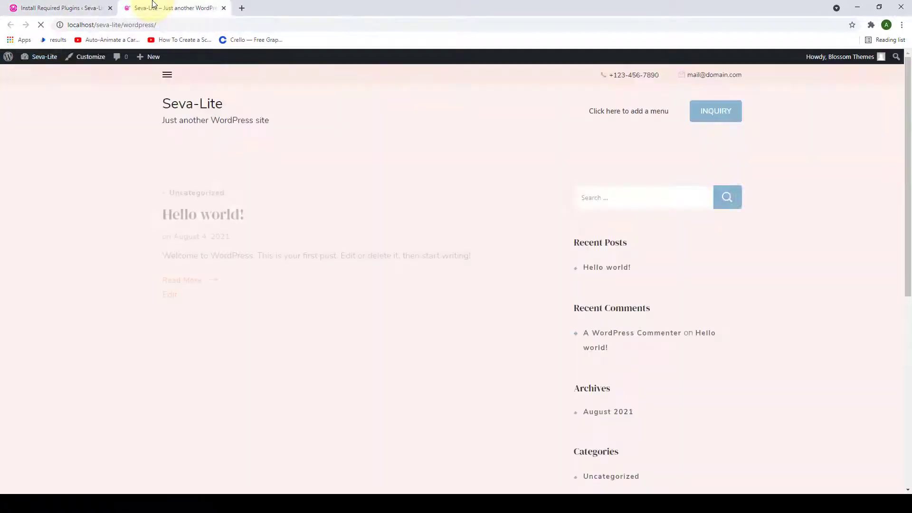
# - Glance over the live site, then go back to the admin and open the Dashboard
pyautogui.scroll(-3, 147, 163)
pyautogui.scroll(3, 499, 242)
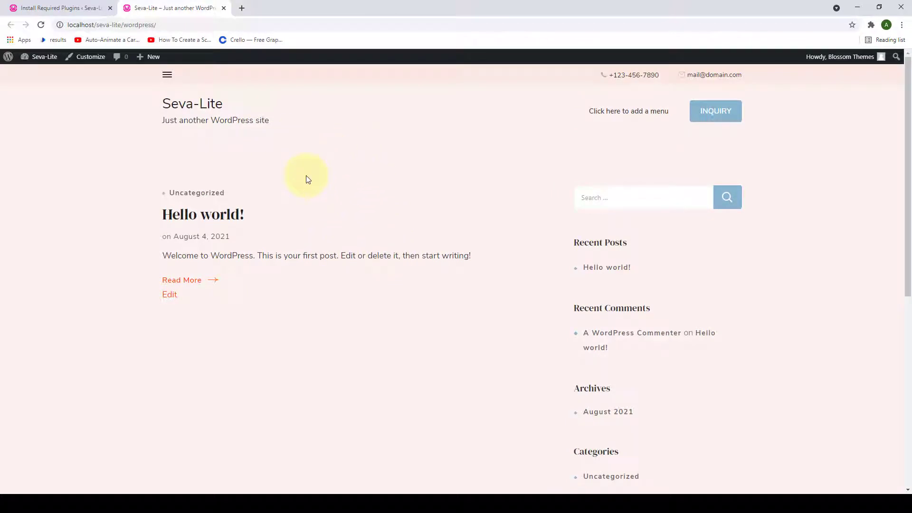
pyautogui.click(69, 5)
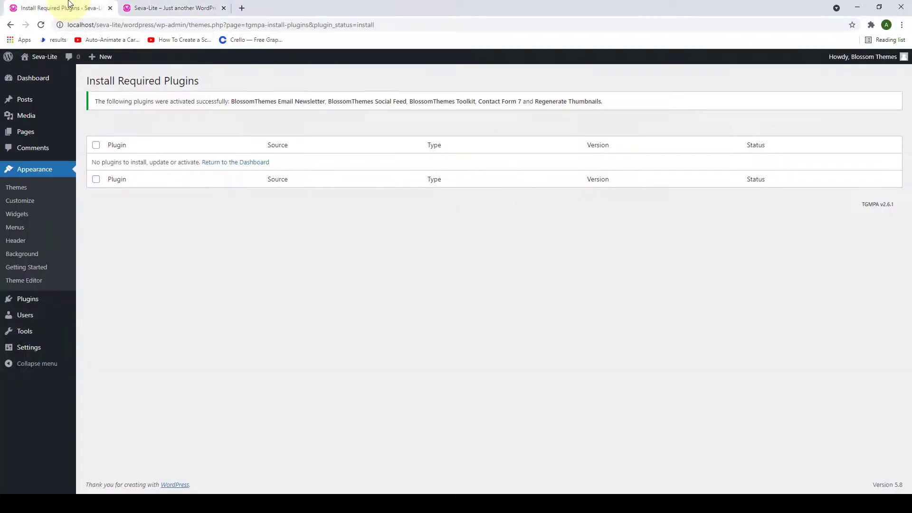
pyautogui.click(40, 78)
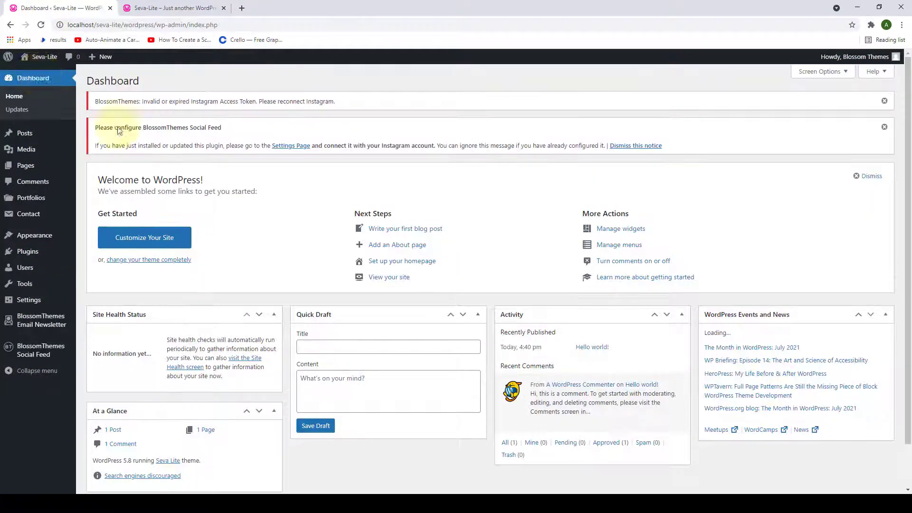
# - Dismiss the social feed and Instagram token notices, then open Appearance > Customize in a new tab placed next to the Dashboard
pyautogui.click(884, 128)
pyautogui.click(884, 101)
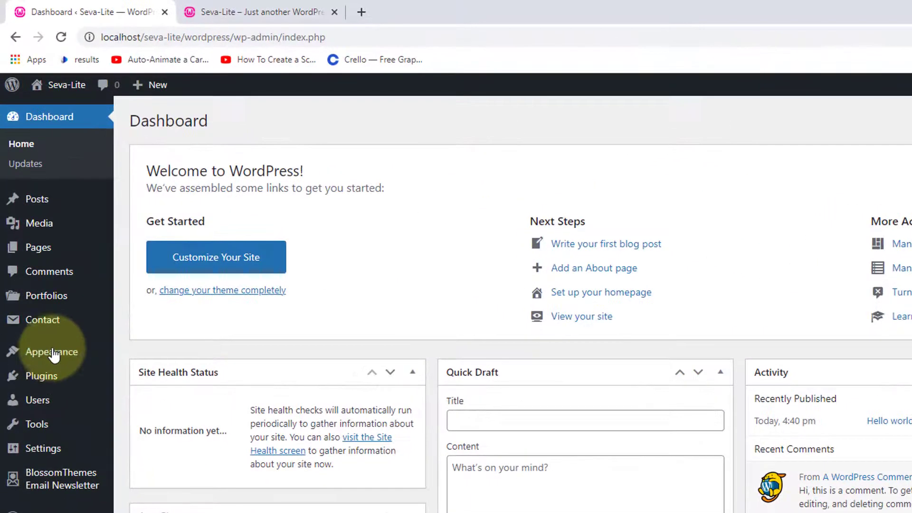
pyautogui.moveTo(37, 241)
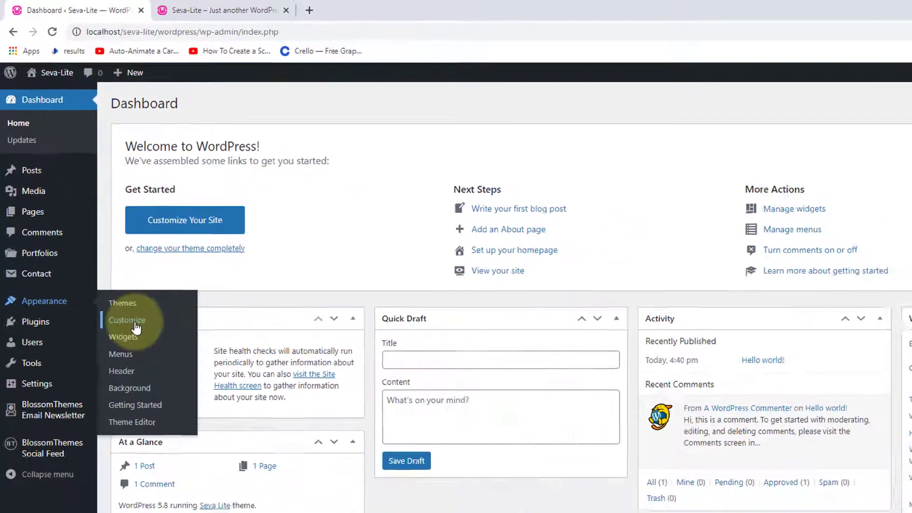
pyautogui.rightClick(159, 380)
pyautogui.click(149, 260)
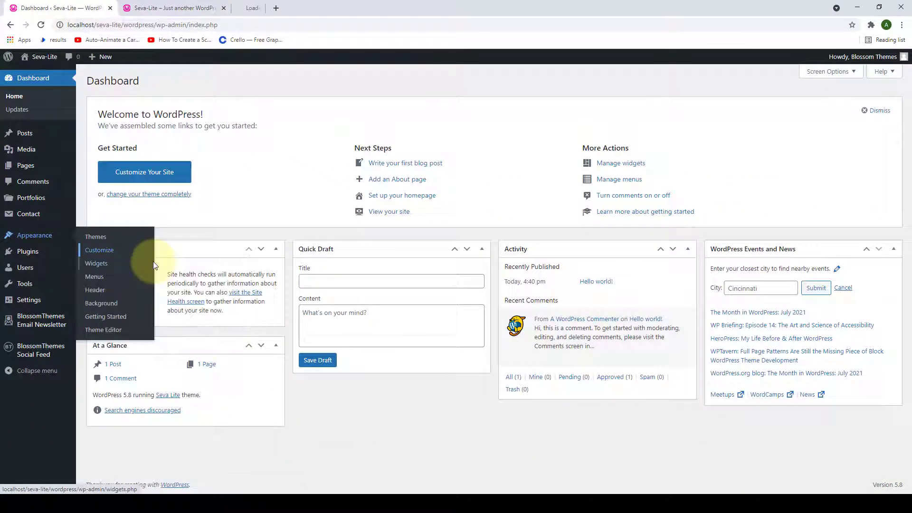
pyautogui.click(262, 8)
pyautogui.moveTo(261, 10); pyautogui.dragTo(153, 10)
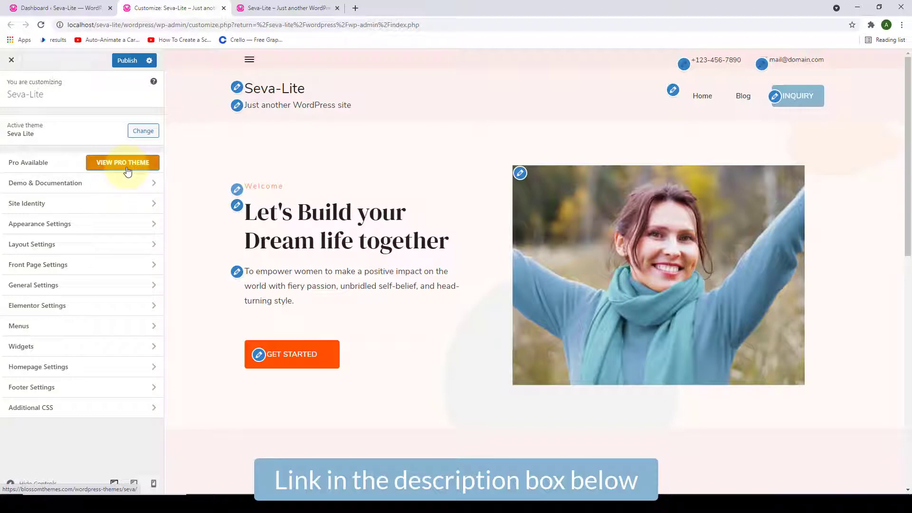
pyautogui.click(115, 193)
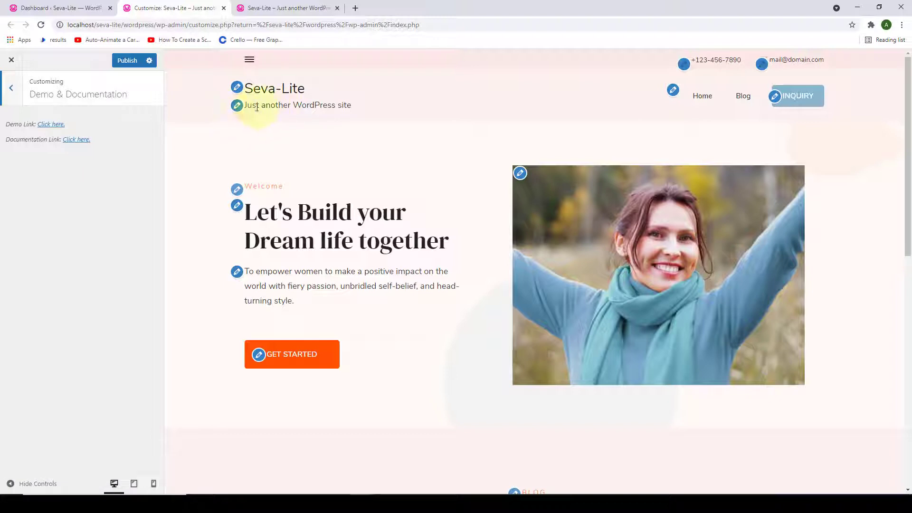
pyautogui.click(11, 89)
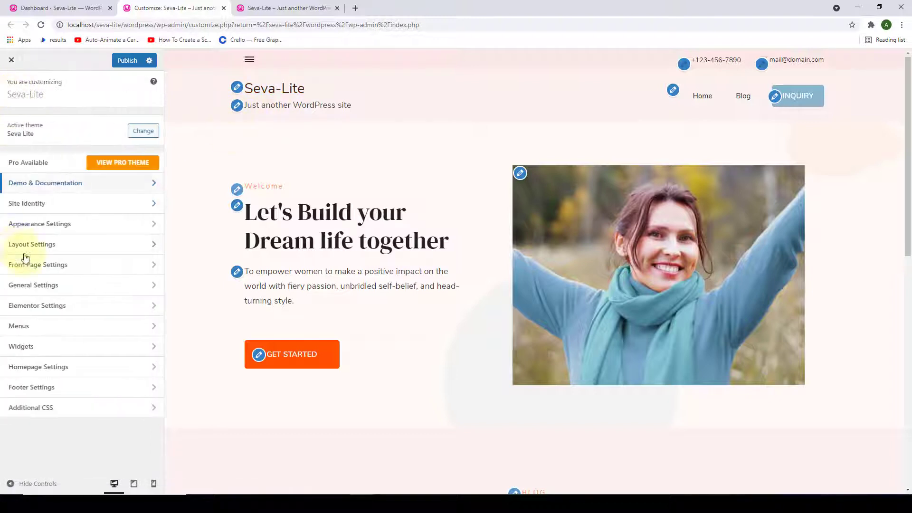
pyautogui.click(62, 206)
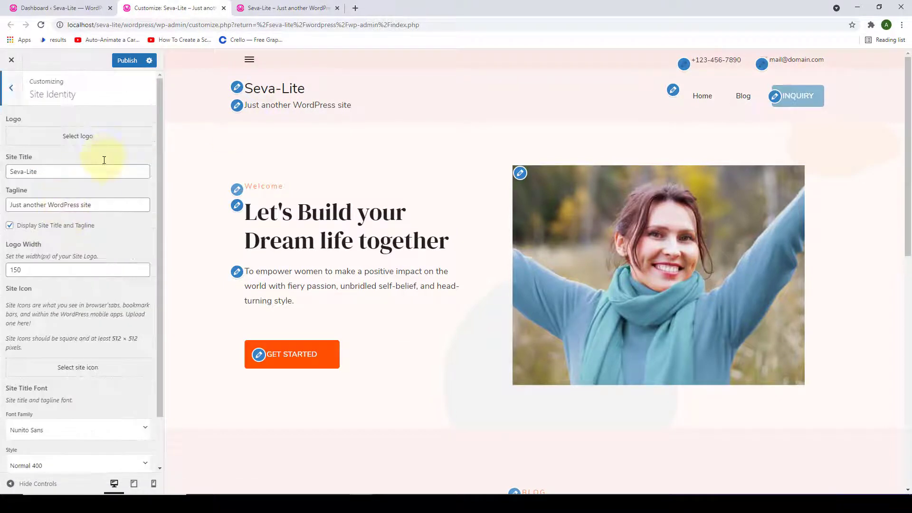
pyautogui.scroll(-2, 102, 179)
pyautogui.scroll(1, 108, 228)
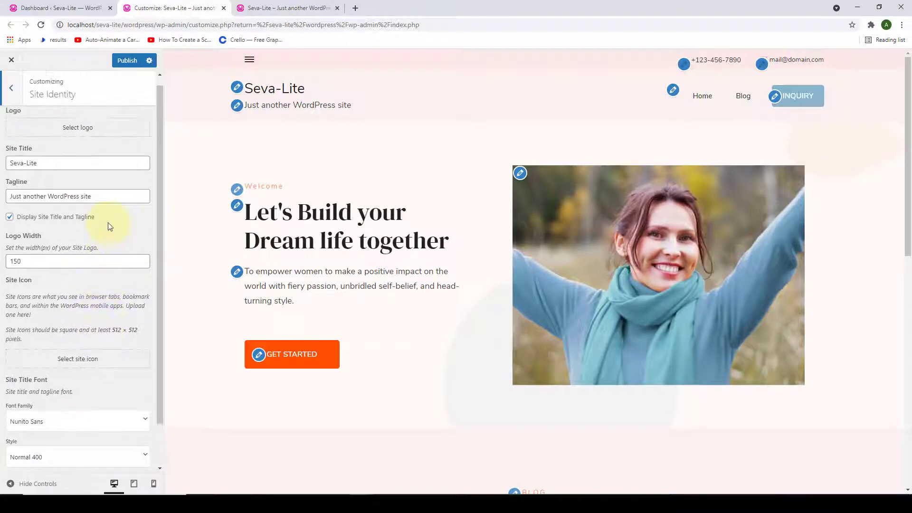
pyautogui.click(11, 88)
pyautogui.click(56, 232)
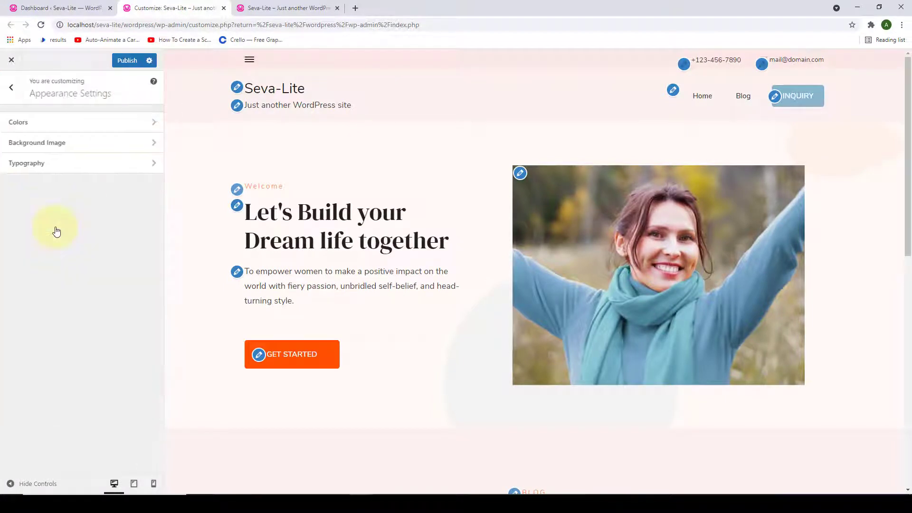
pyautogui.click(85, 133)
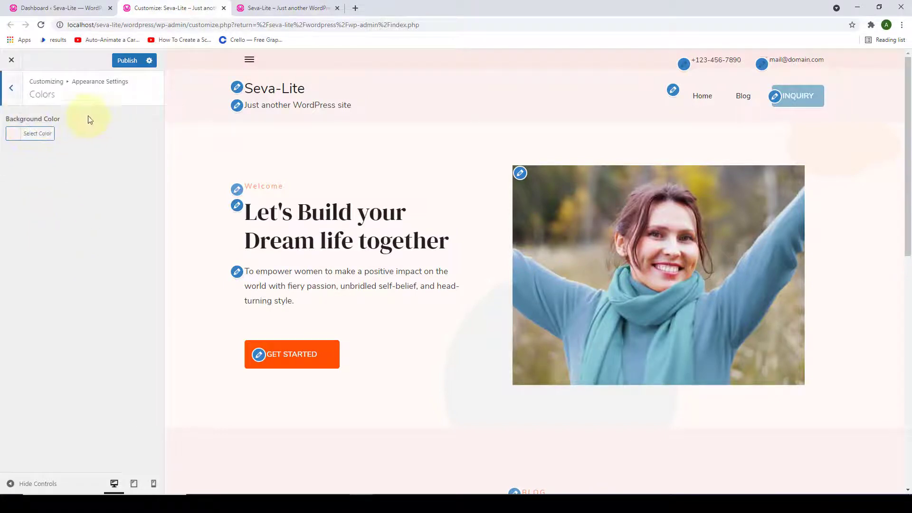
pyautogui.click(11, 88)
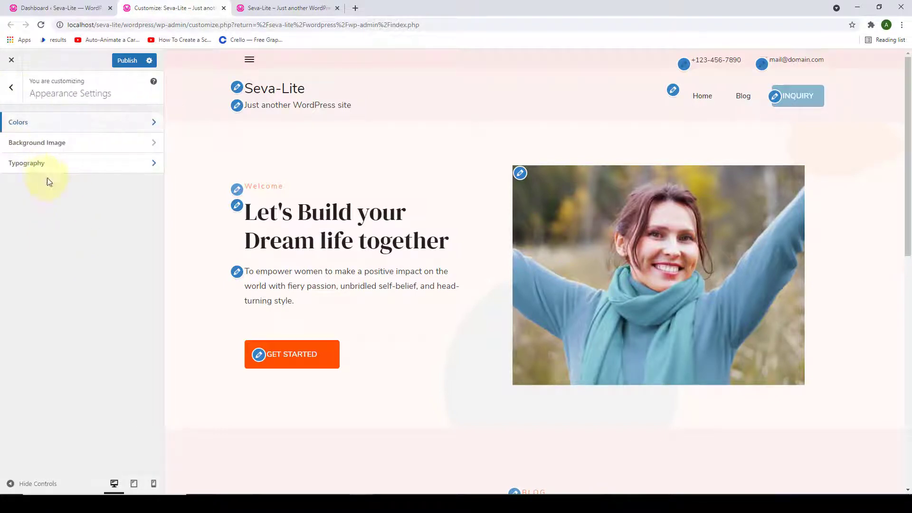
pyautogui.click(79, 143)
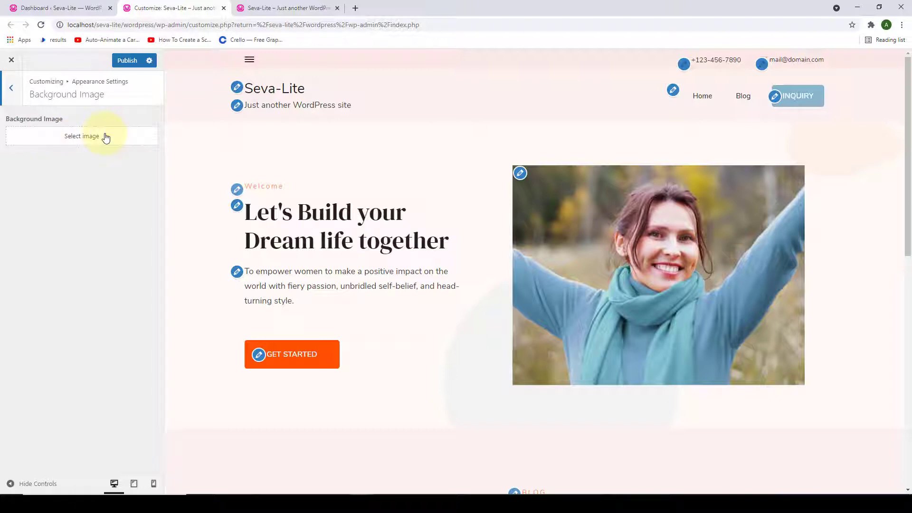
pyautogui.click(11, 88)
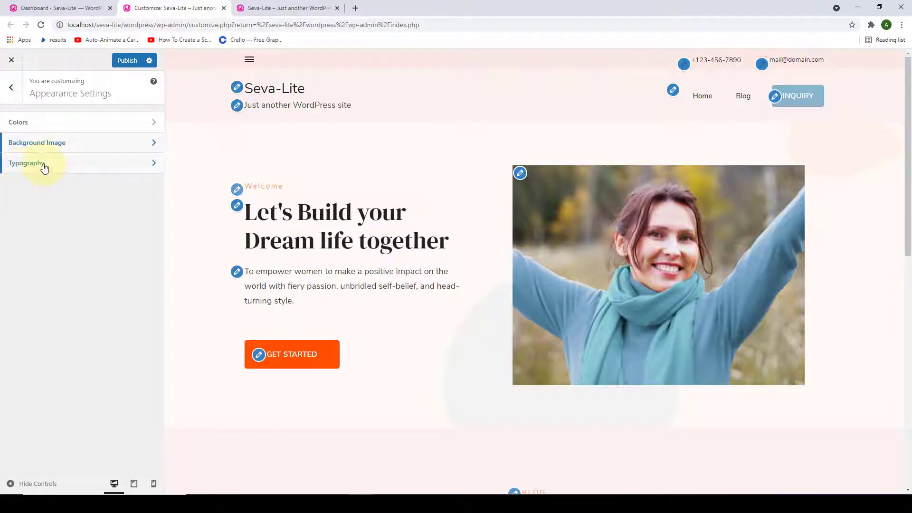
pyautogui.click(44, 166)
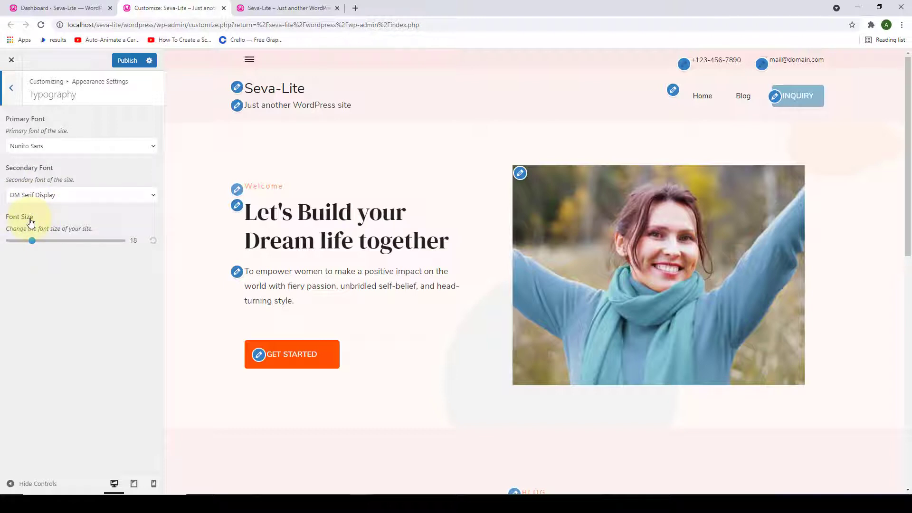
pyautogui.click(10, 88)
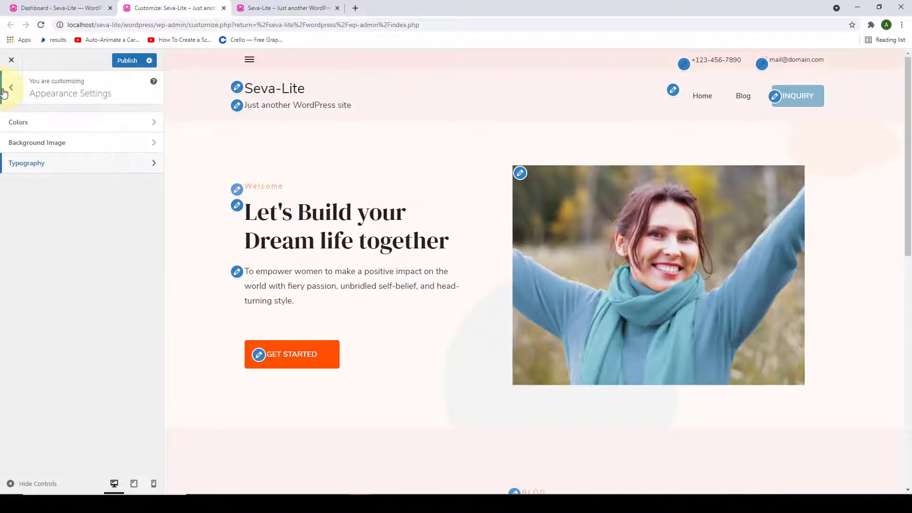
pyautogui.click(8, 90)
pyautogui.click(67, 247)
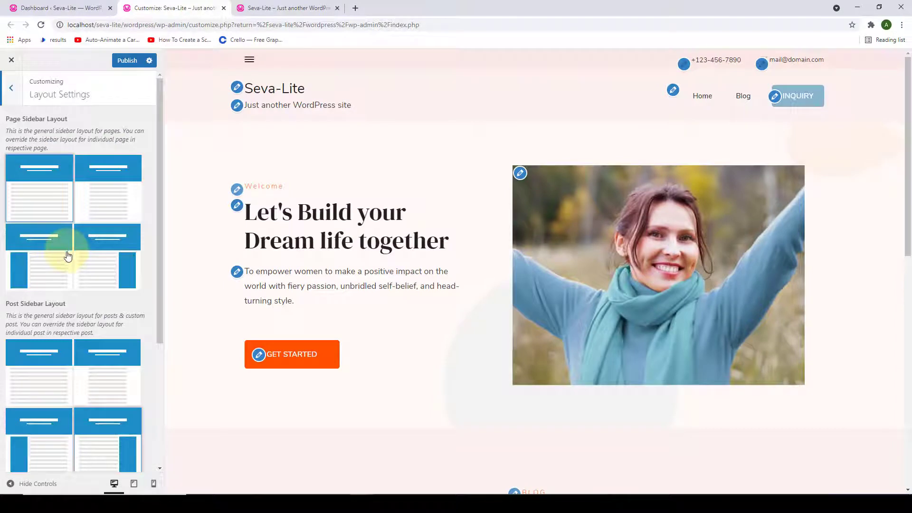
pyautogui.scroll(-2, 57, 181)
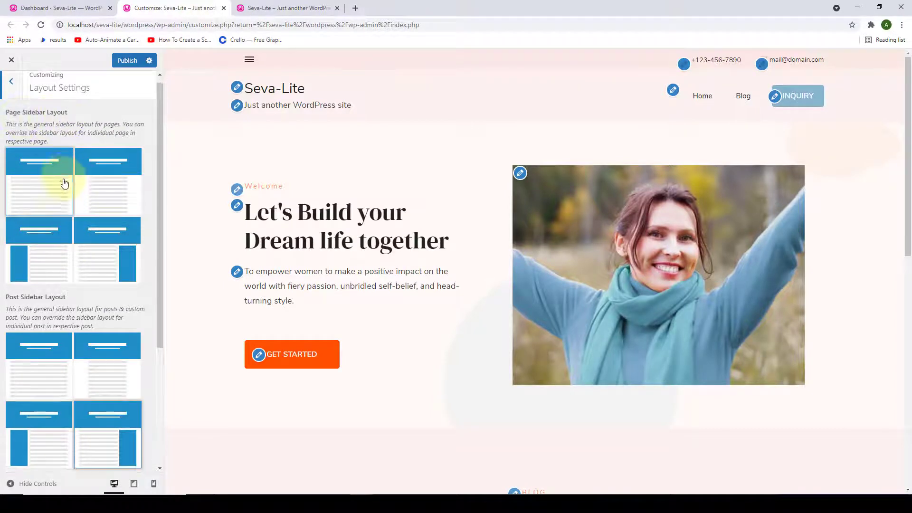
pyautogui.scroll(-2, 27, 224)
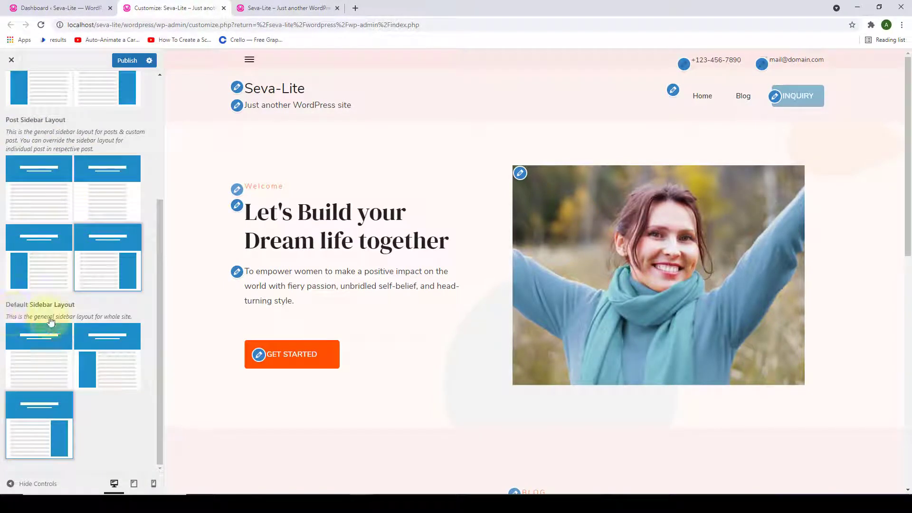
pyautogui.scroll(4, 51, 320)
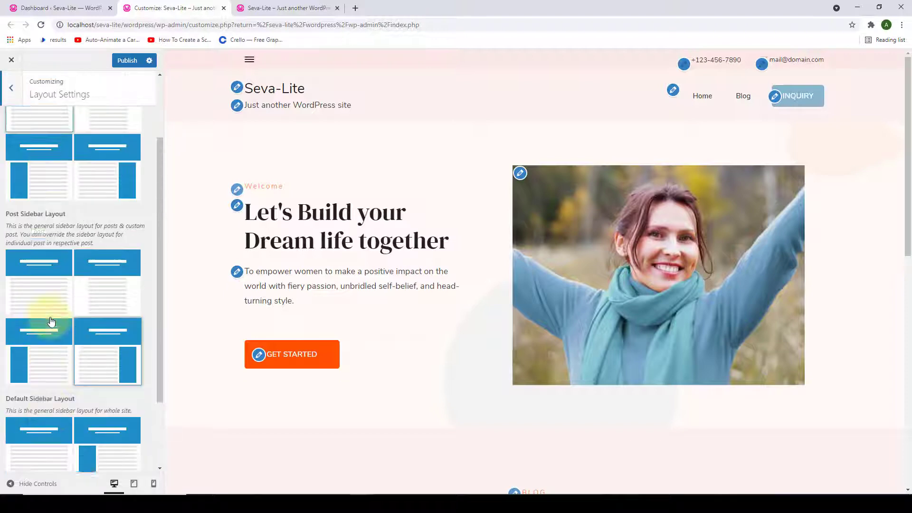
pyautogui.click(15, 90)
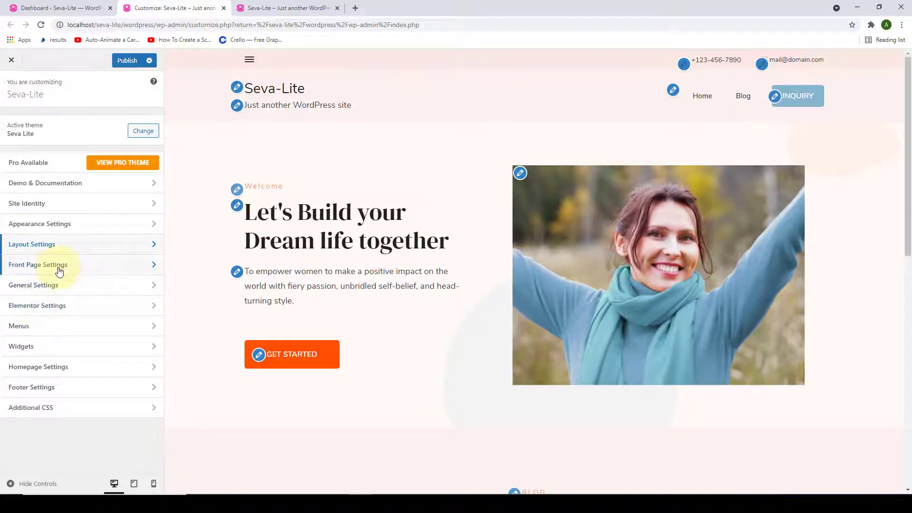
pyautogui.click(59, 271)
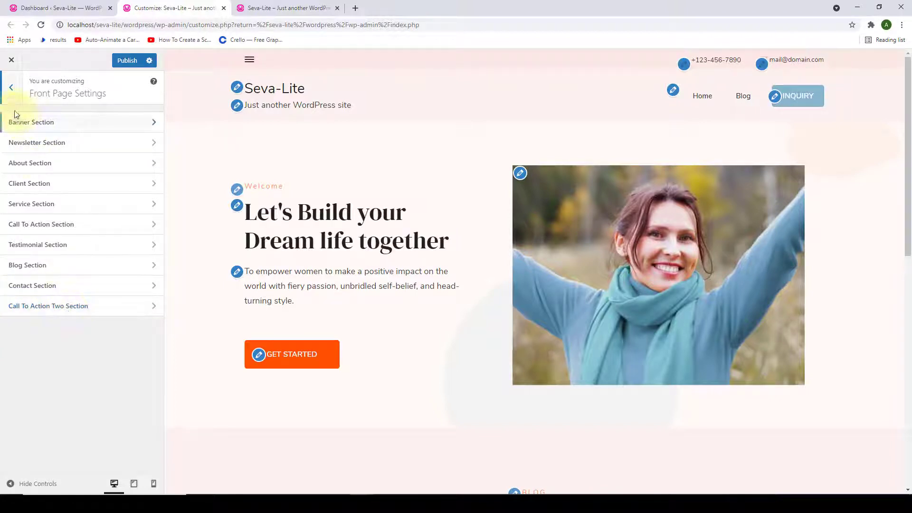
pyautogui.click(11, 88)
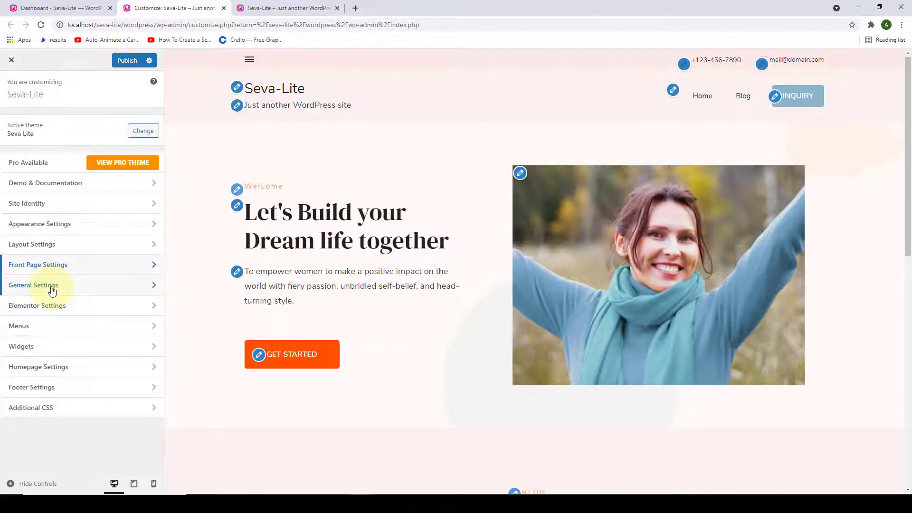
# - Open General Settings and review the Header, Social Media, SEO and Blog/Pages settings
pyautogui.click(53, 286)
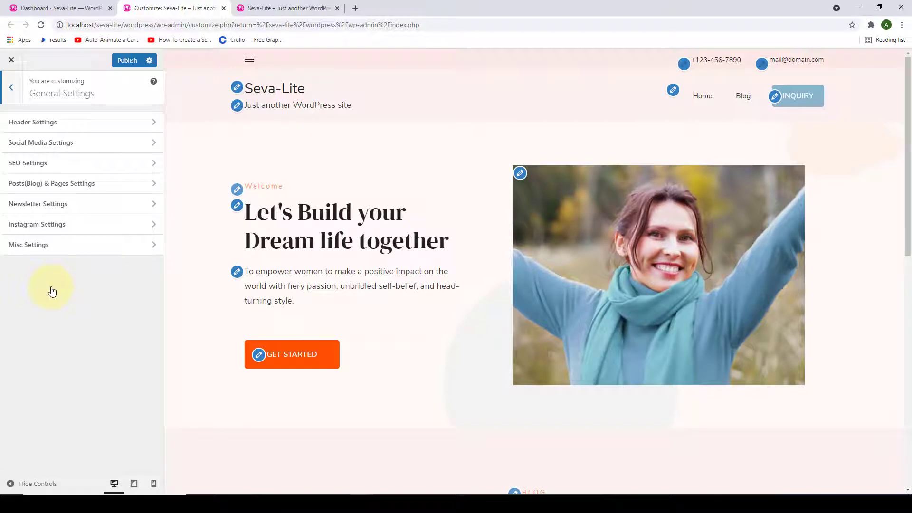
pyautogui.click(80, 124)
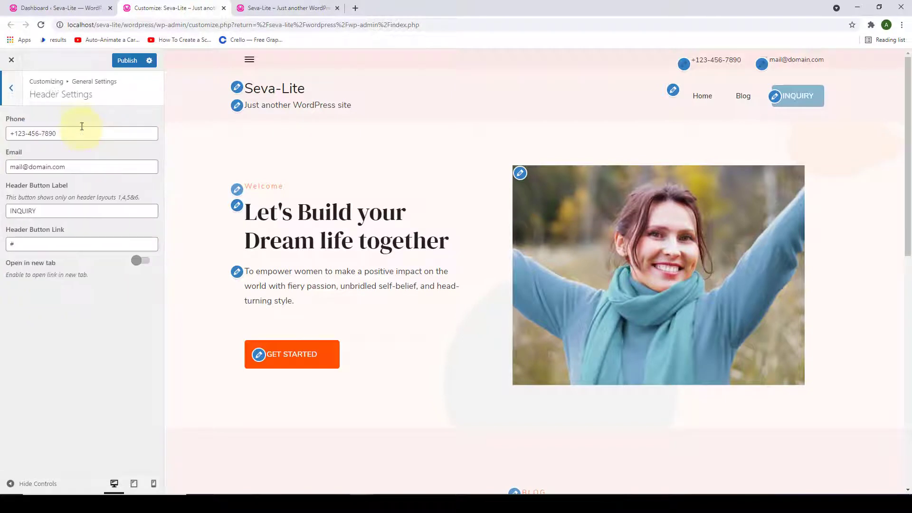
pyautogui.click(19, 99)
pyautogui.click(58, 148)
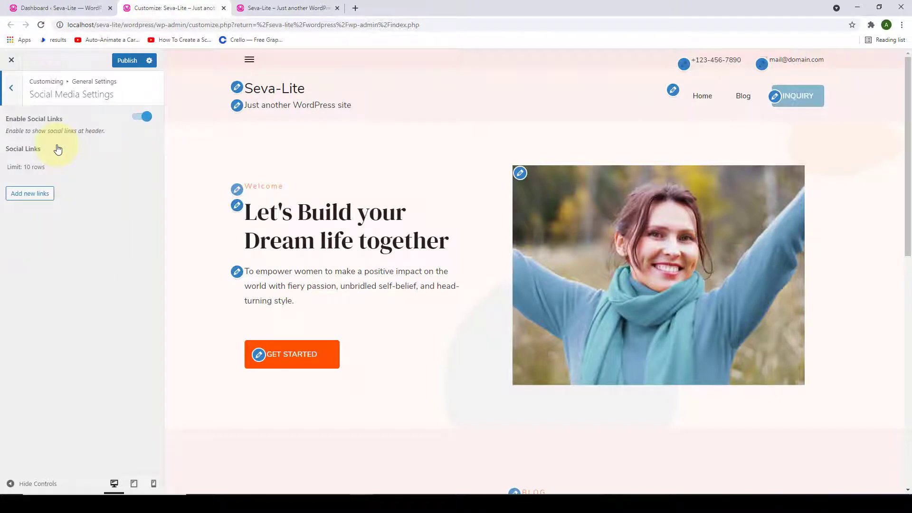
pyautogui.click(13, 89)
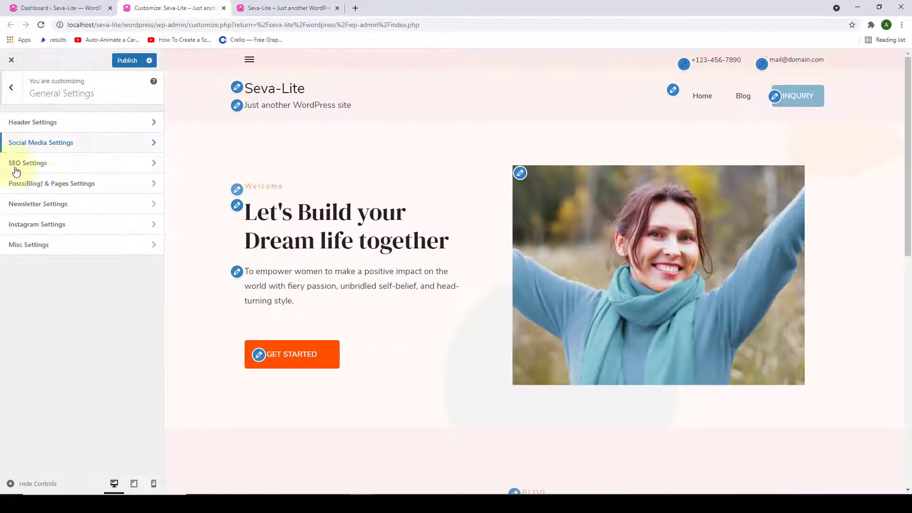
pyautogui.click(52, 166)
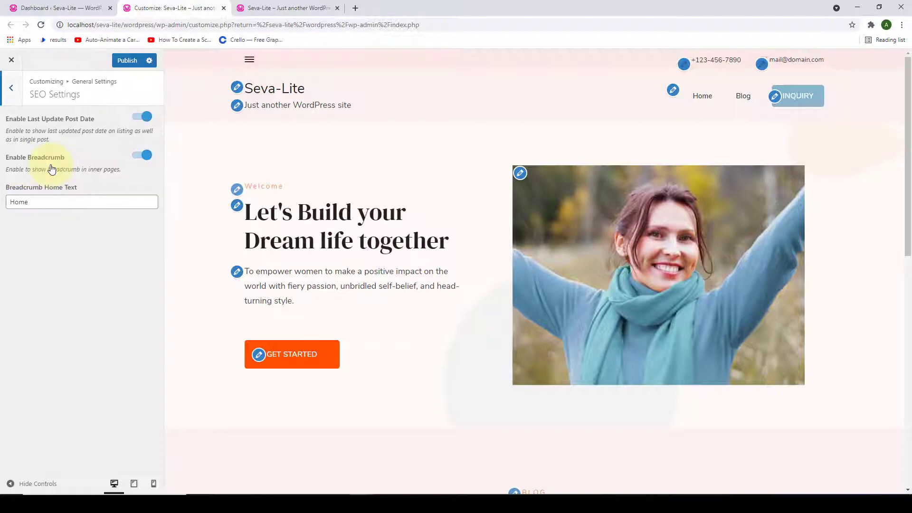
pyautogui.click(12, 91)
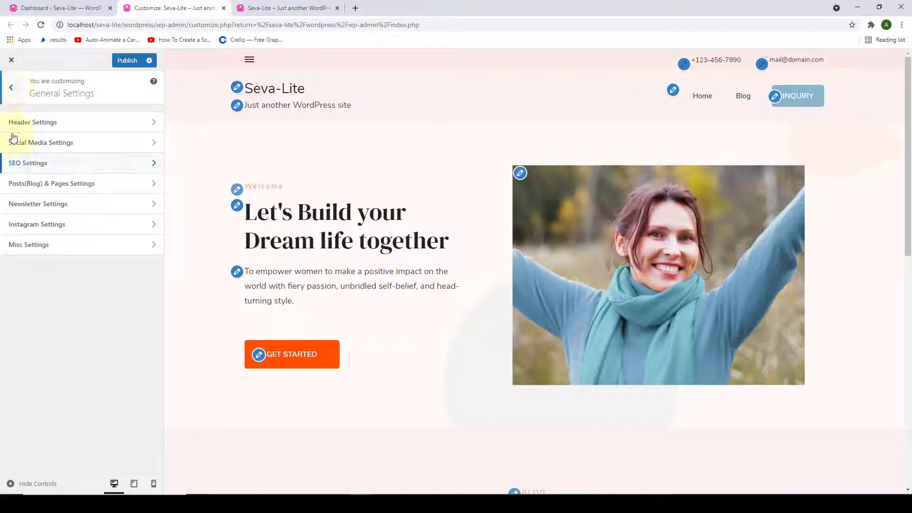
pyautogui.click(61, 184)
pyautogui.scroll(-4, 73, 271)
pyautogui.scroll(4, 81, 179)
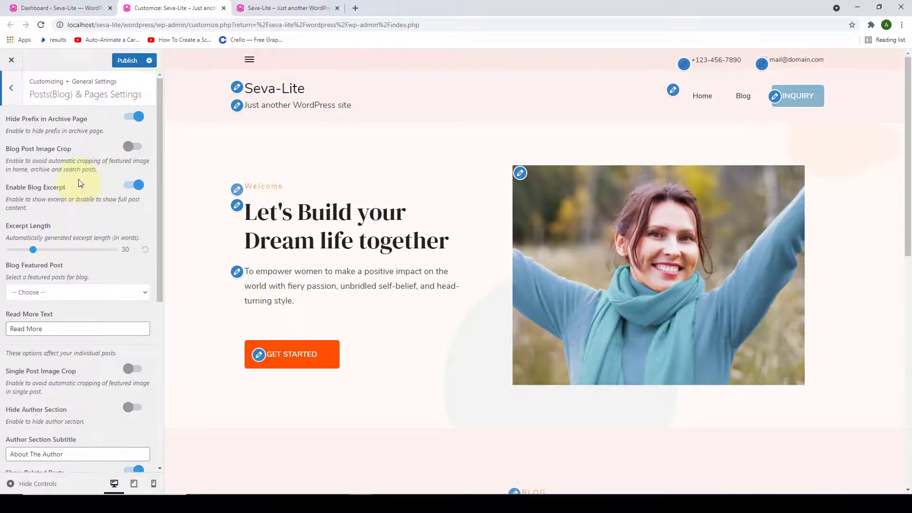
pyautogui.click(17, 97)
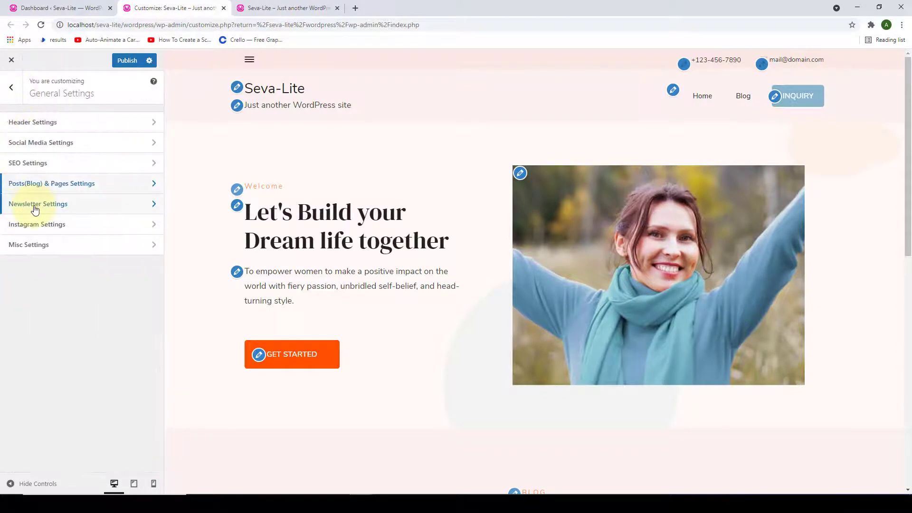
# - Look through the Newsletter, Instagram and Misc settings, then return to the top-level panel
pyautogui.click(34, 207)
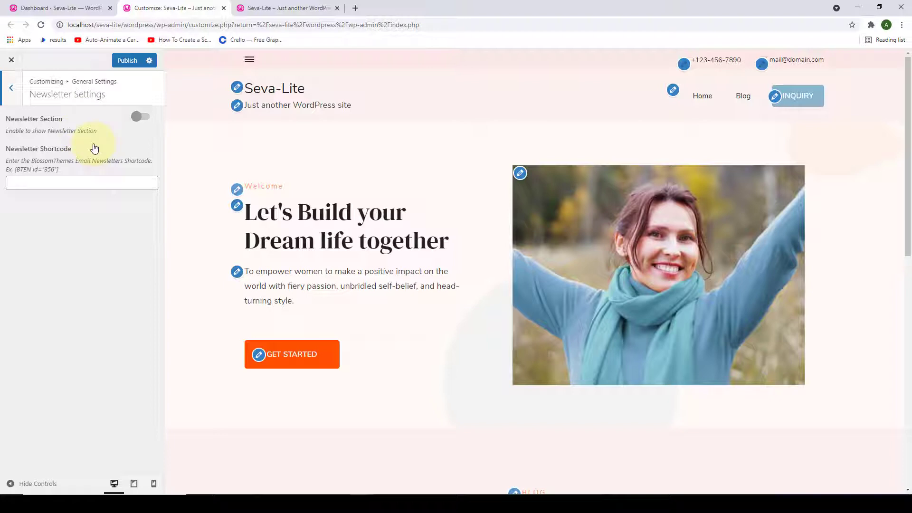
pyautogui.click(20, 92)
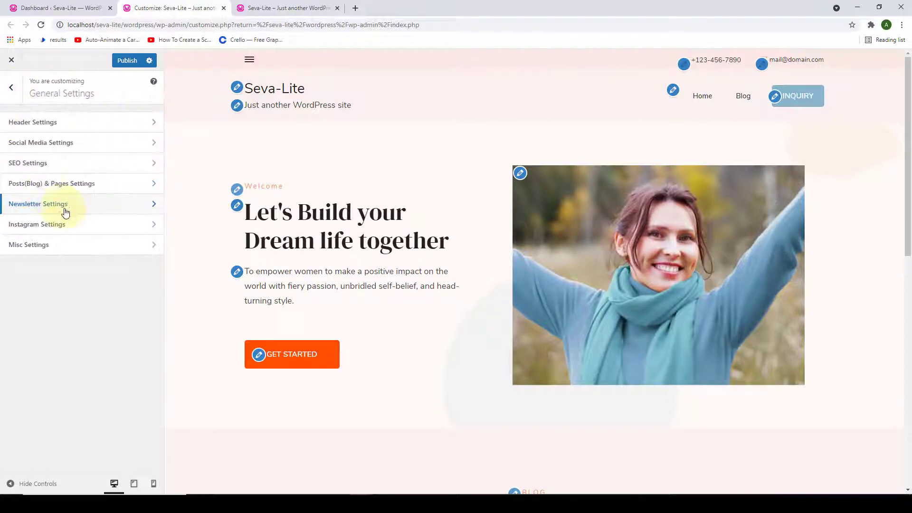
pyautogui.click(70, 224)
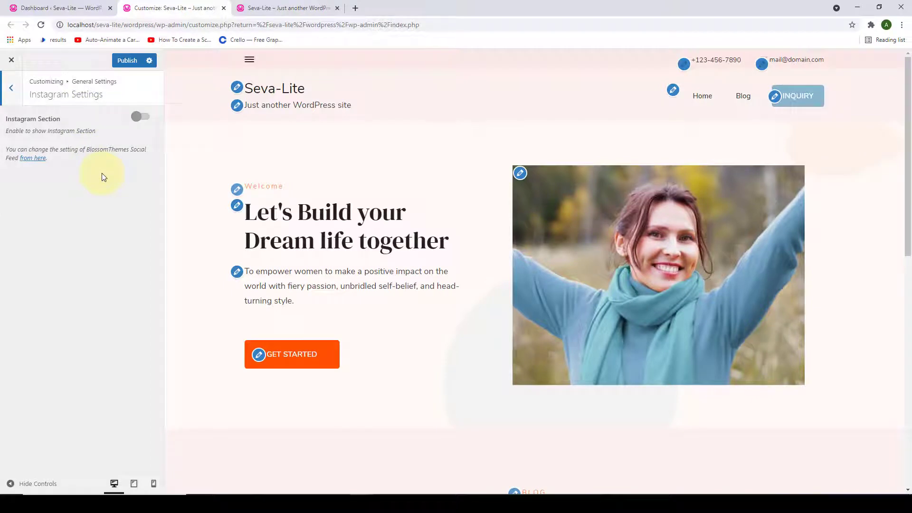
pyautogui.click(17, 90)
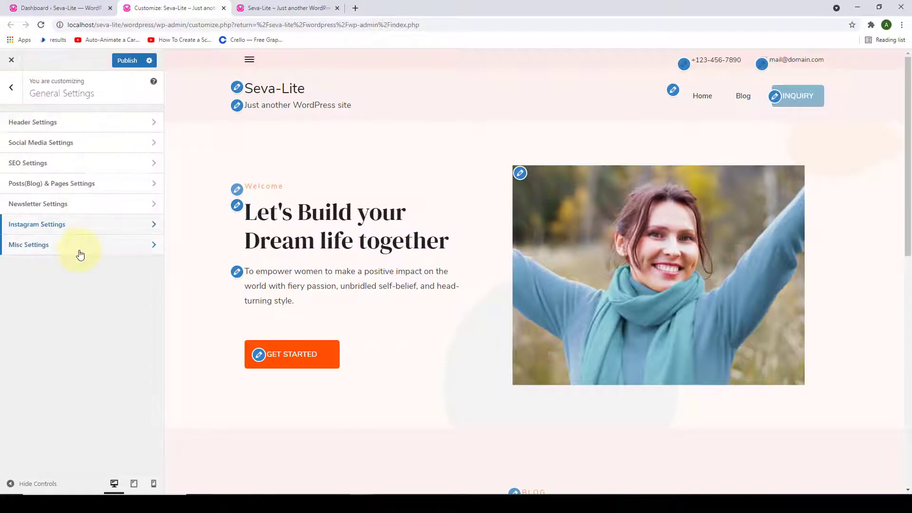
pyautogui.click(80, 255)
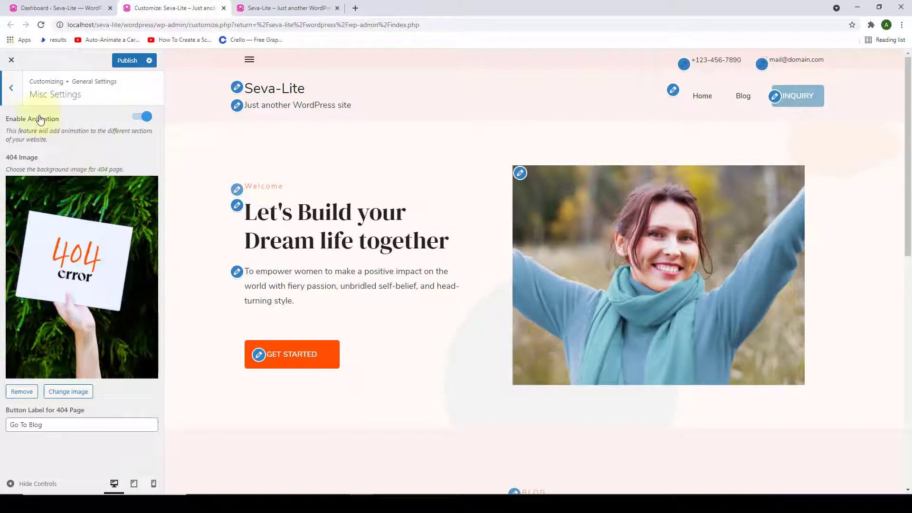
pyautogui.click(16, 92)
pyautogui.click(18, 93)
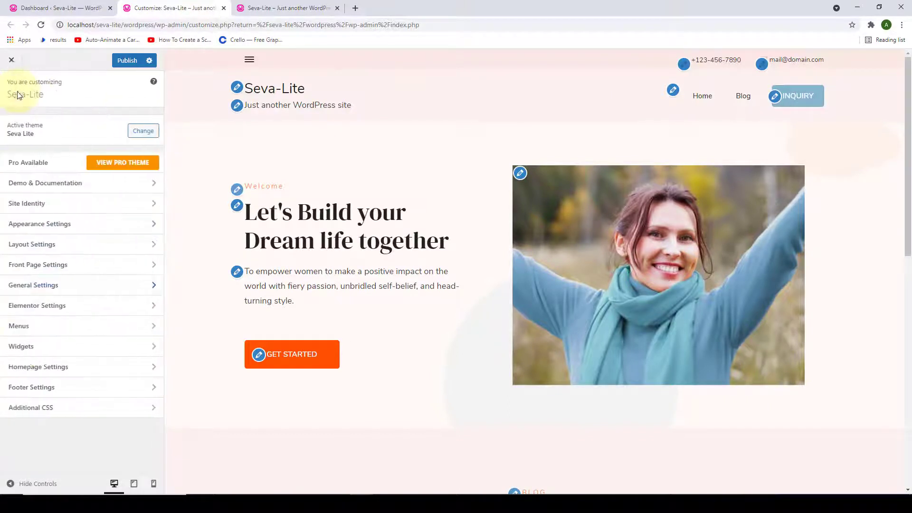
pyautogui.click(69, 309)
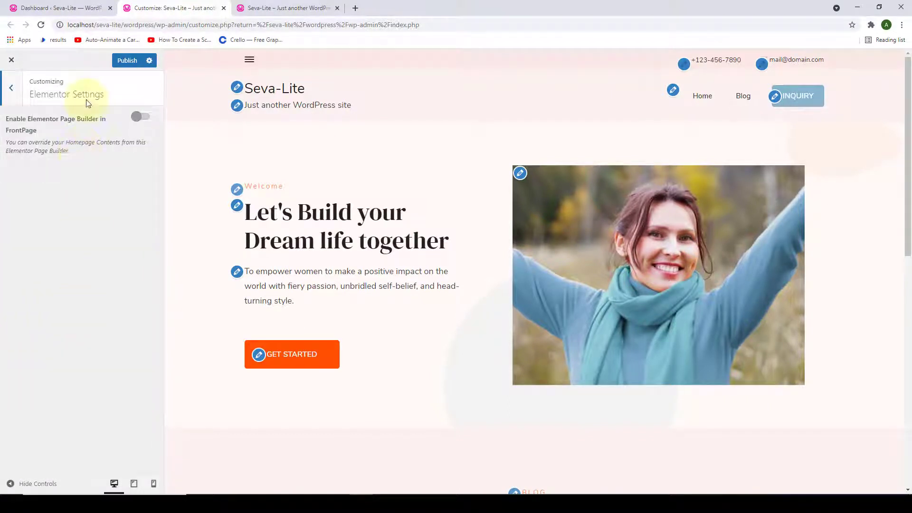
pyautogui.click(13, 91)
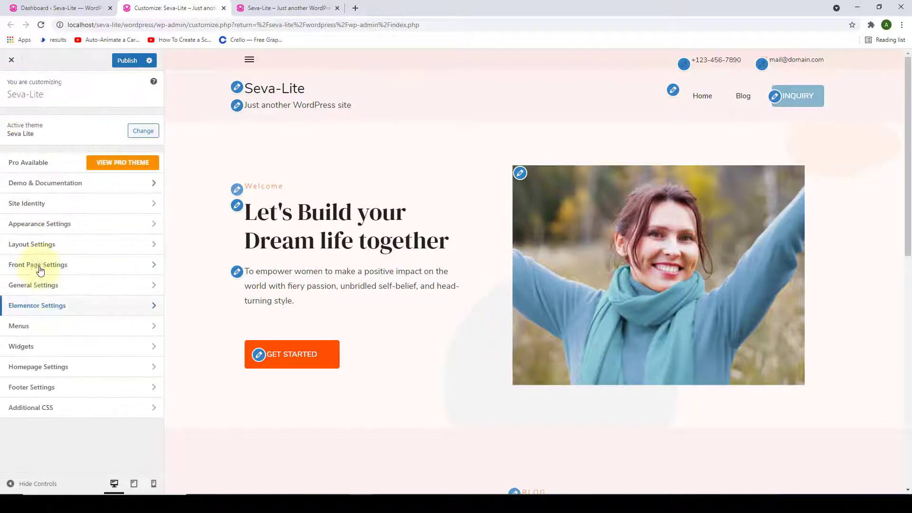
pyautogui.click(59, 327)
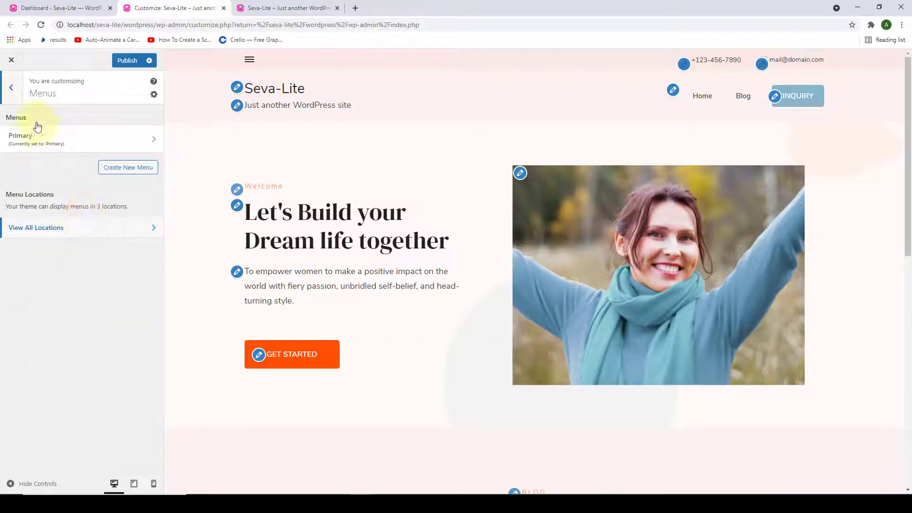
pyautogui.click(9, 102)
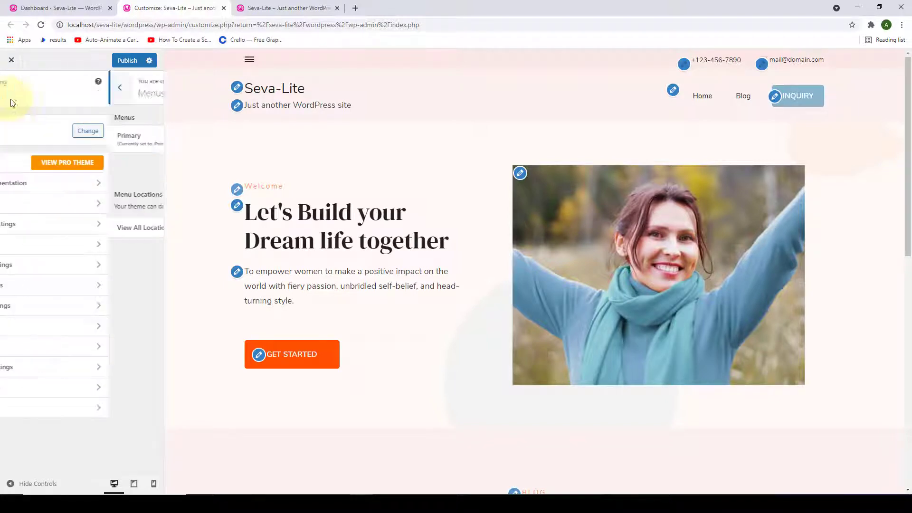
pyautogui.click(54, 350)
pyautogui.click(76, 189)
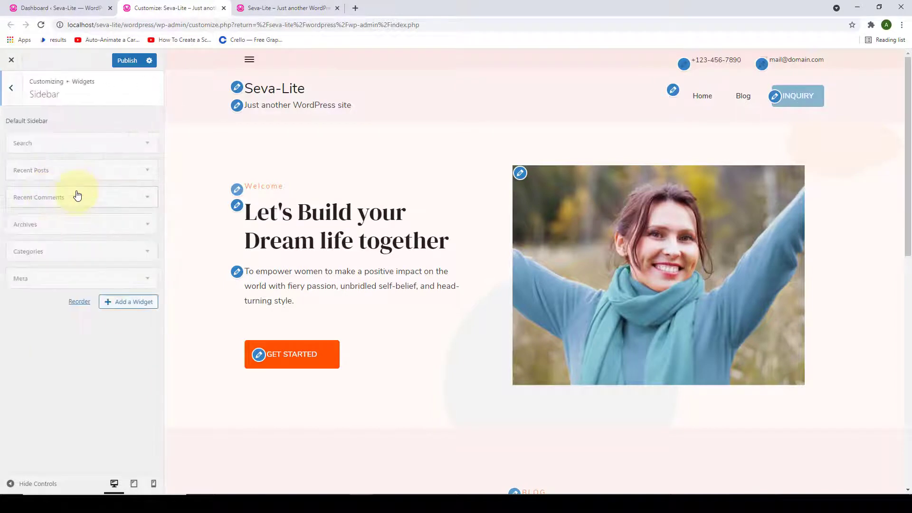
pyautogui.click(13, 94)
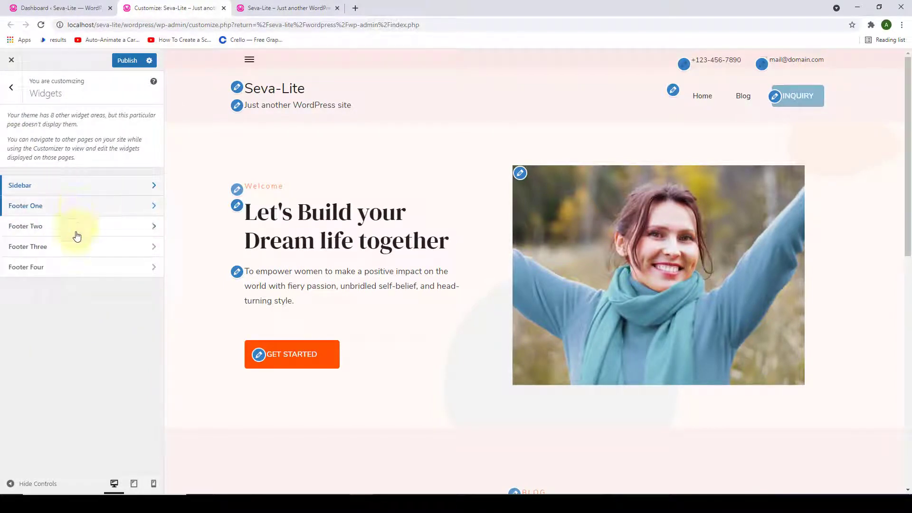
pyautogui.click(77, 270)
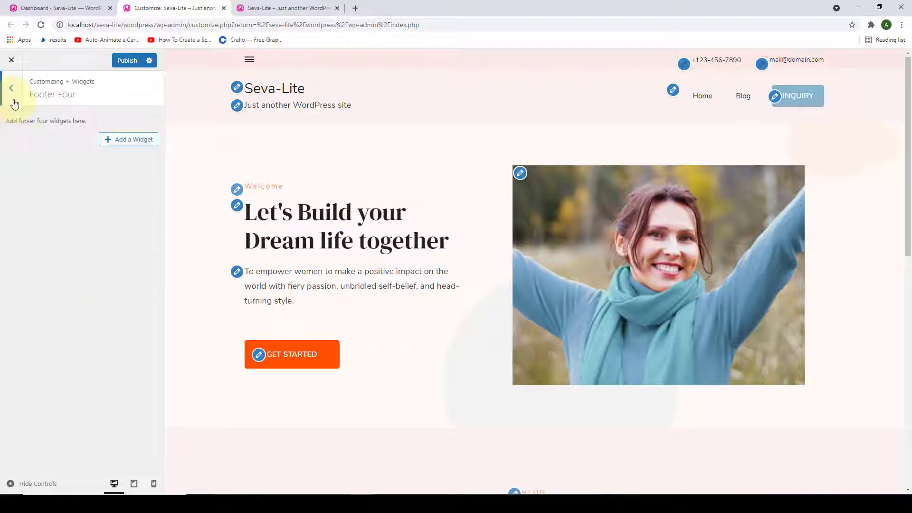
pyautogui.click(11, 96)
pyautogui.click(11, 88)
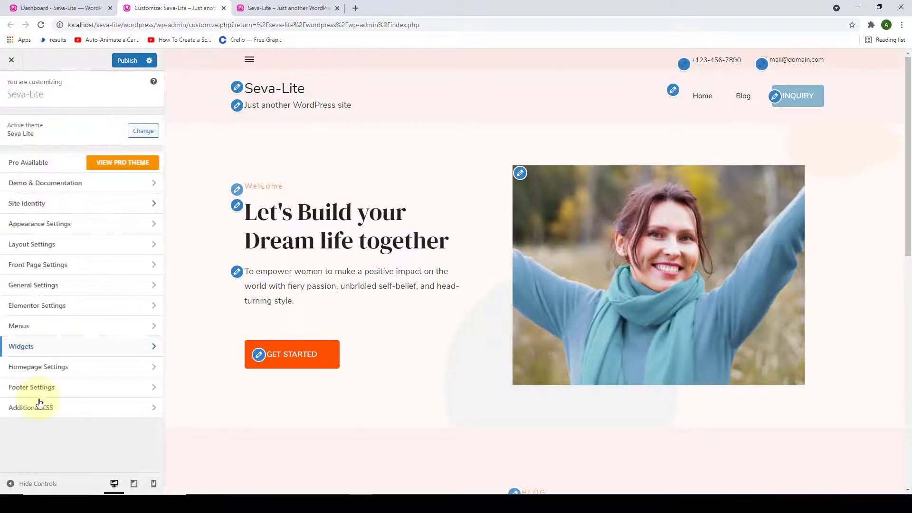
pyautogui.click(72, 370)
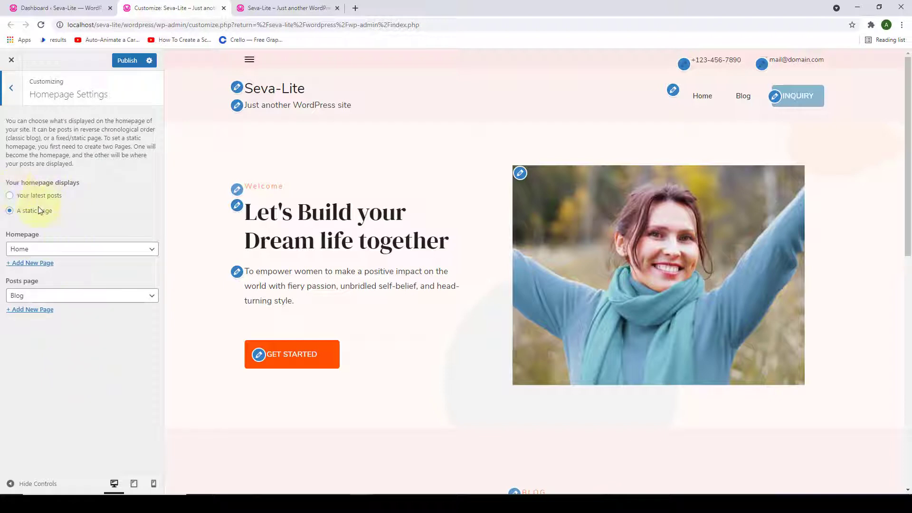
pyautogui.click(14, 95)
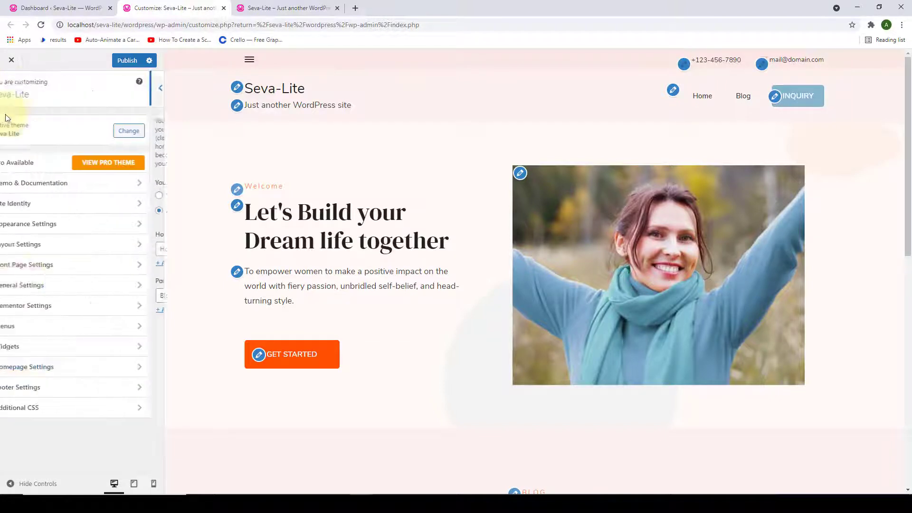
pyautogui.click(53, 391)
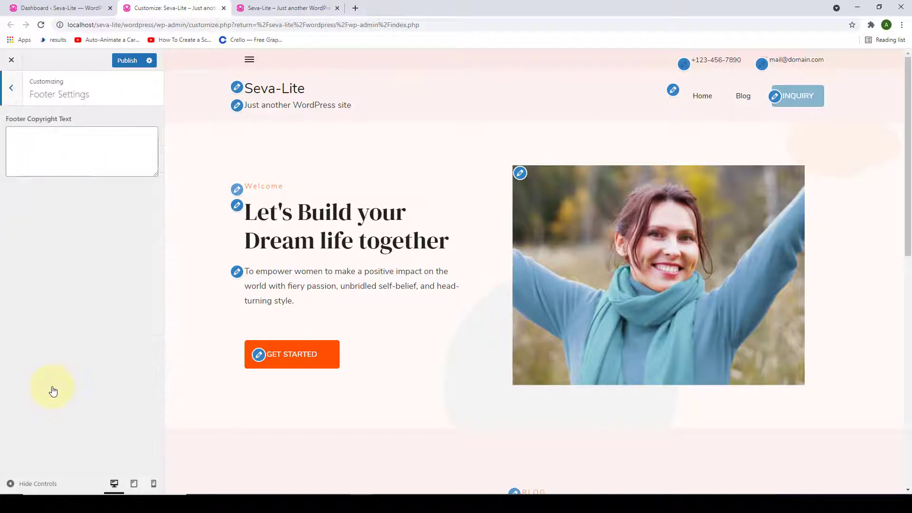
pyautogui.click(101, 146)
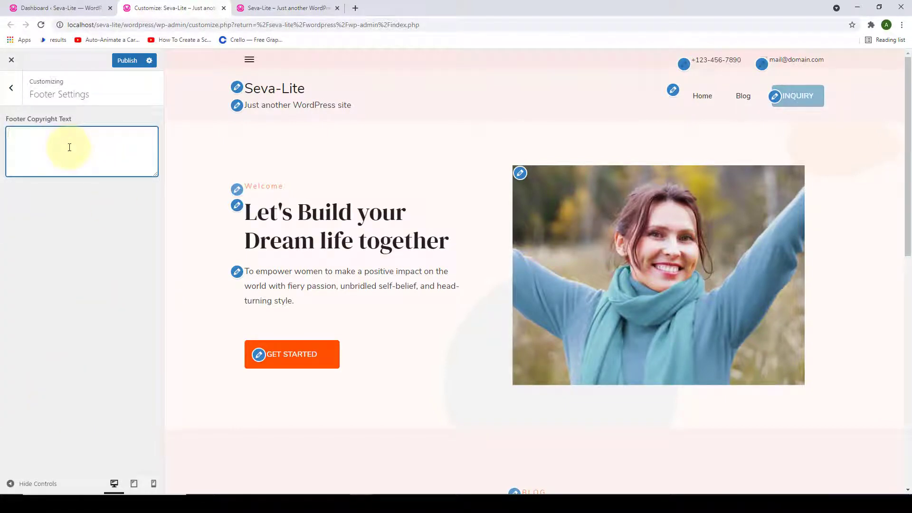
pyautogui.click(10, 88)
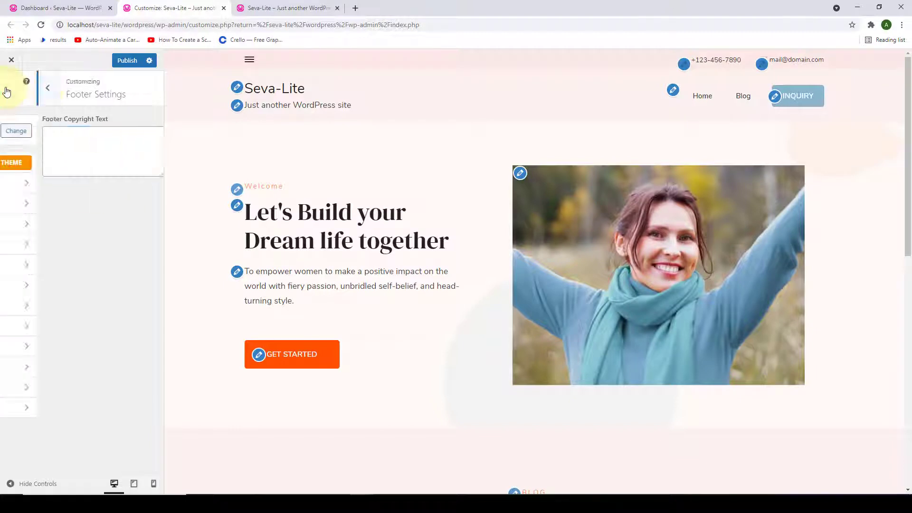
pyautogui.click(46, 408)
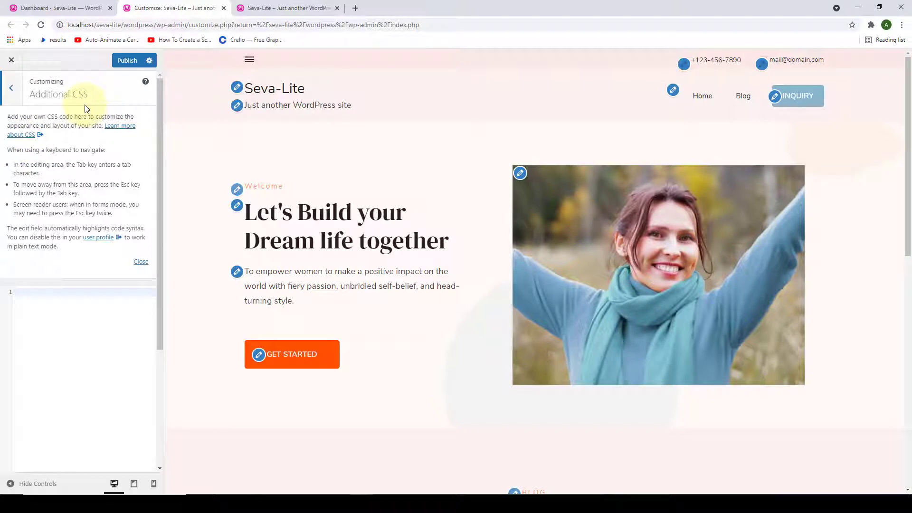
pyautogui.click(19, 101)
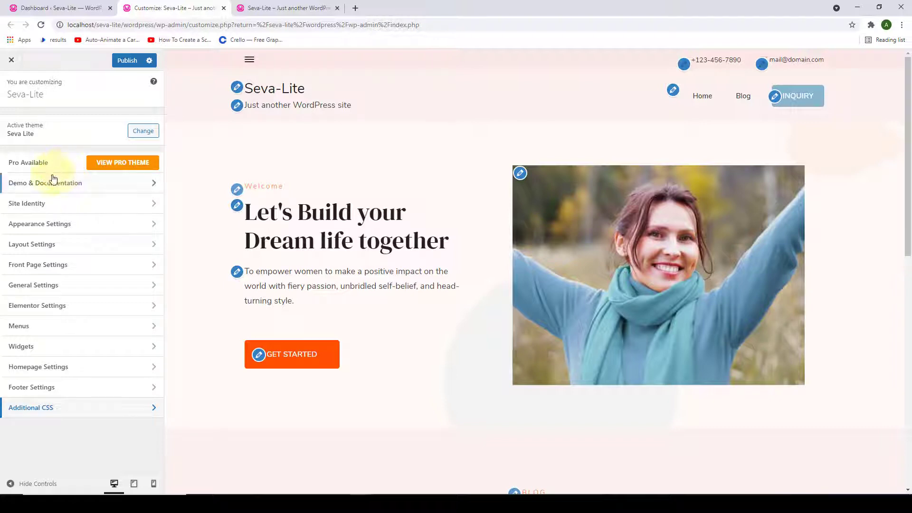
# - Open Site Identity and launch the Select logo media dialog
pyautogui.click(48, 214)
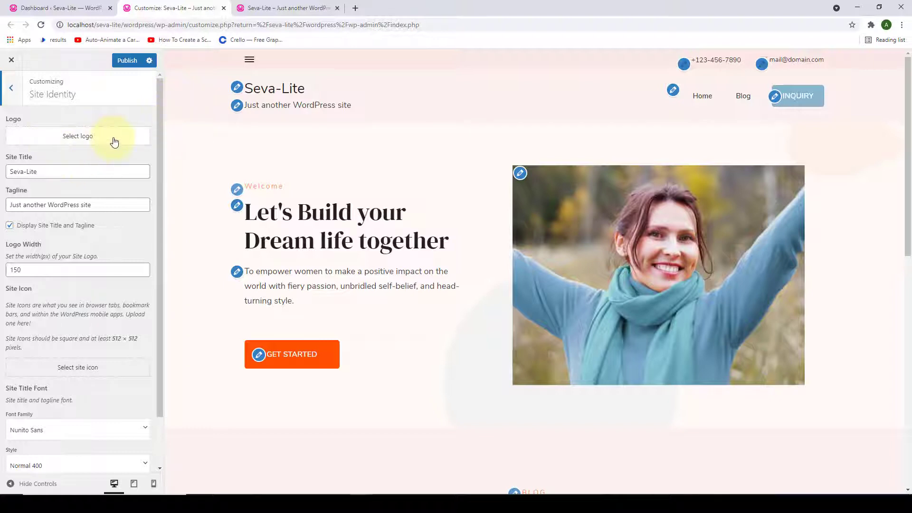
pyautogui.click(81, 143)
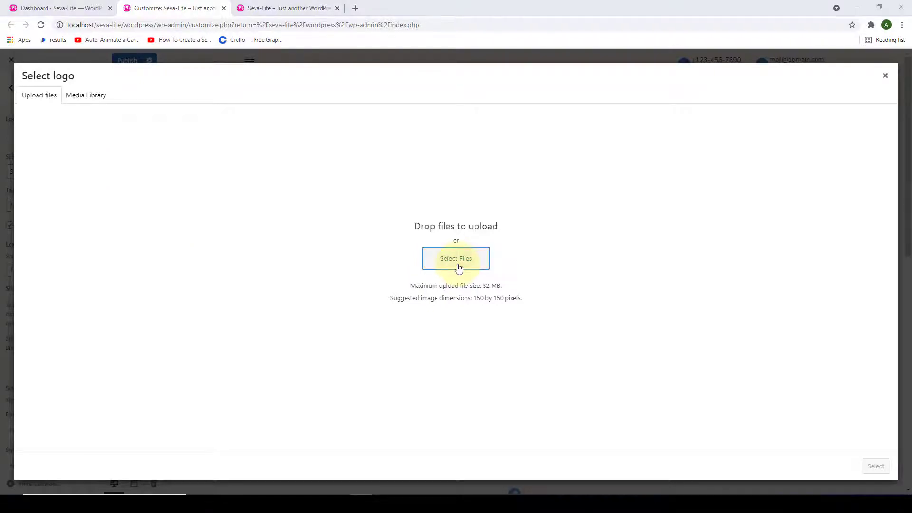
# - Upload the seva-theme-logo image file to the media library
pyautogui.click(459, 268)
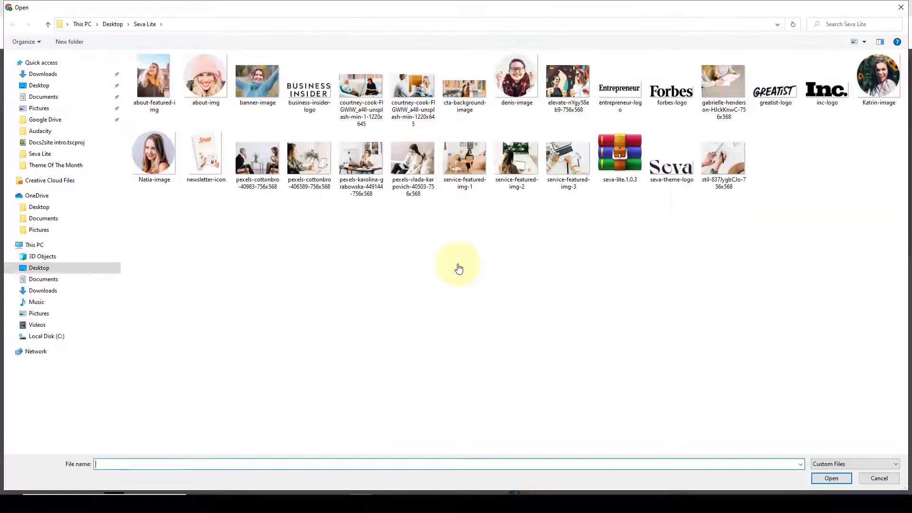
pyautogui.click(681, 149)
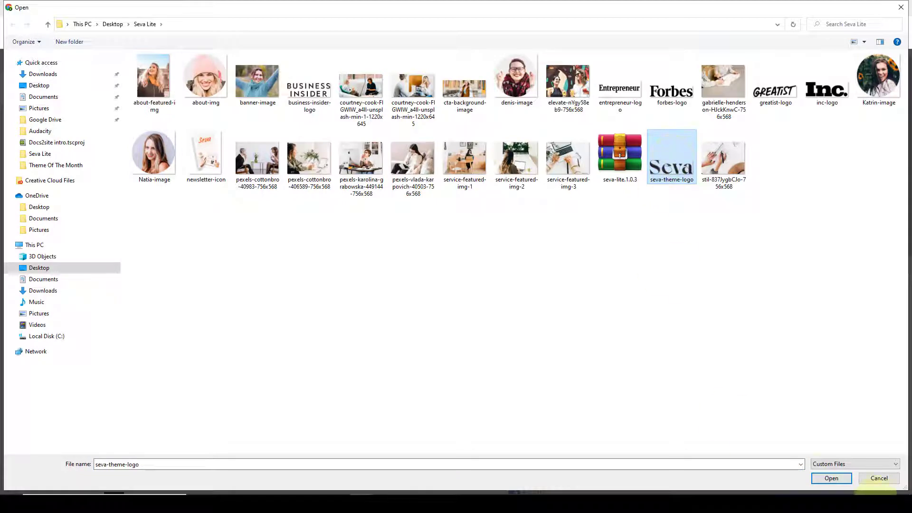
pyautogui.click(830, 478)
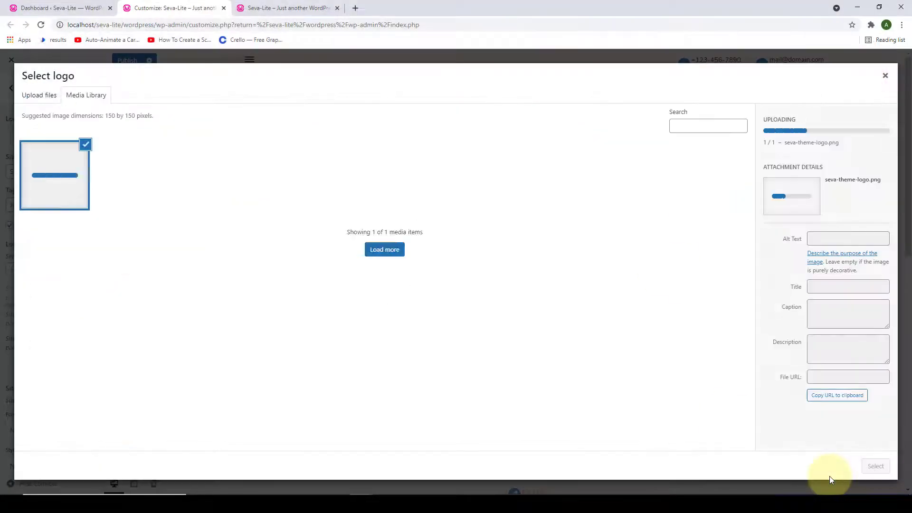
pyautogui.click(40, 101)
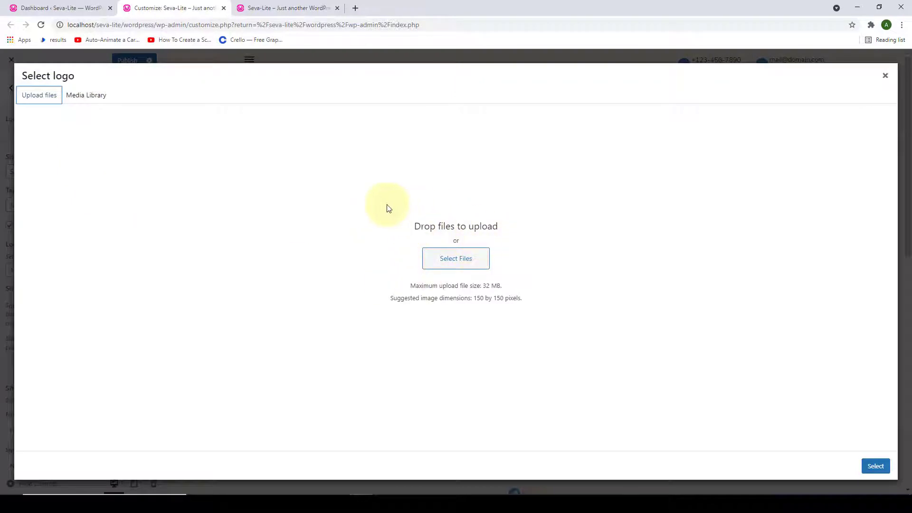
pyautogui.click(72, 98)
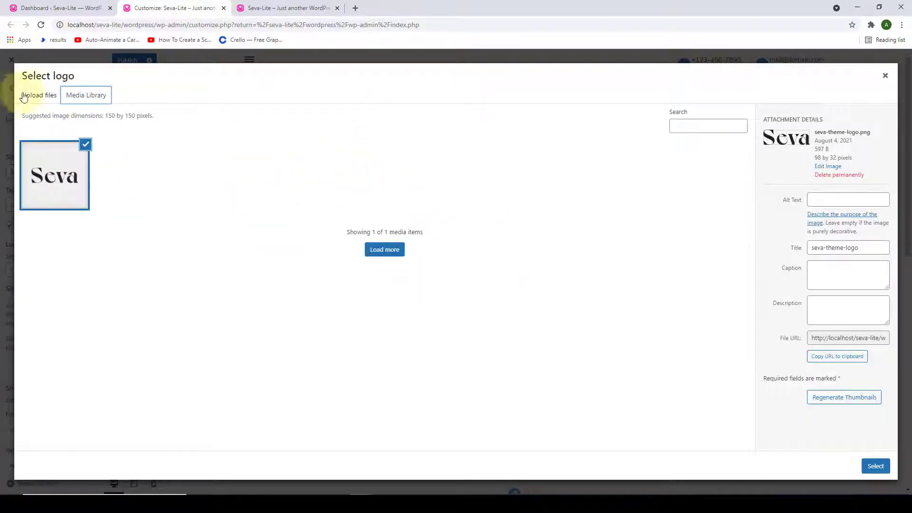
# - Upload several more image files, including the stil image, to the media library
pyautogui.click(38, 95)
pyautogui.click(453, 266)
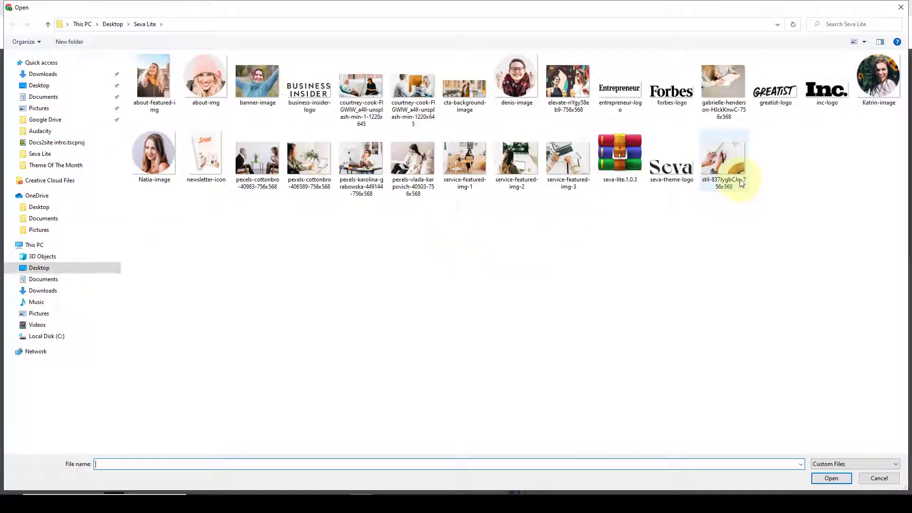
pyautogui.click(620, 157)
pyautogui.click(566, 164)
pyautogui.hotkey('ctrl', 'a')
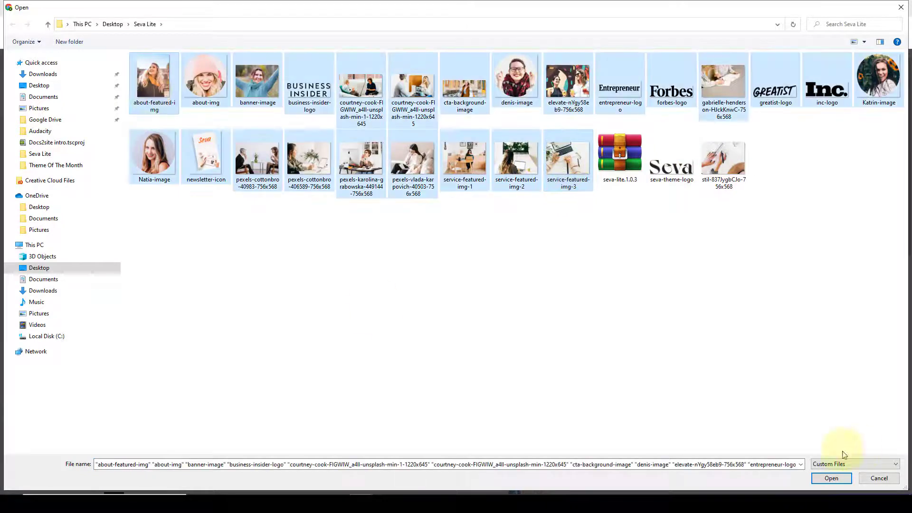
pyautogui.click(832, 478)
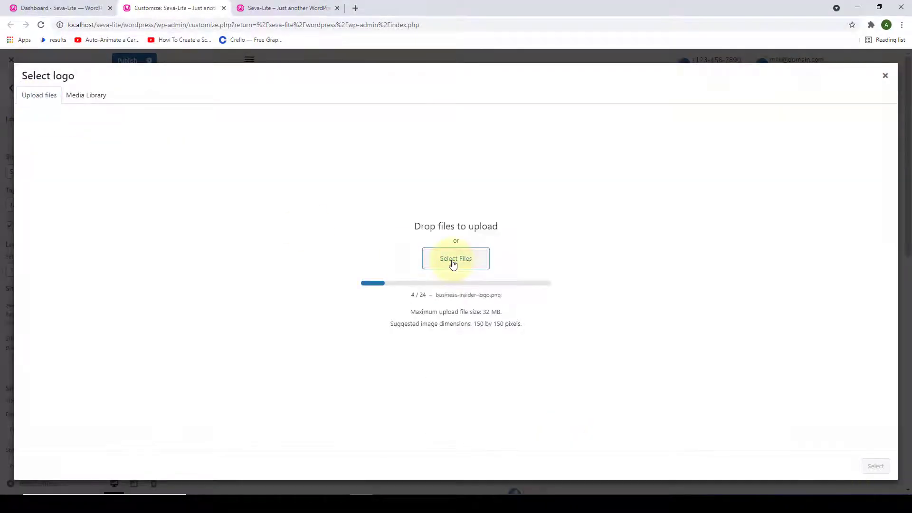
pyautogui.click(452, 262)
pyautogui.click(741, 157)
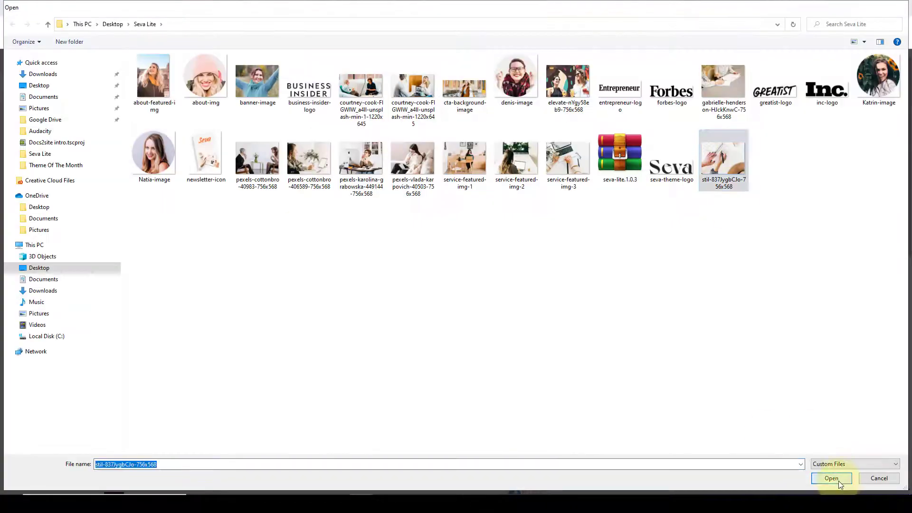
pyautogui.click(833, 478)
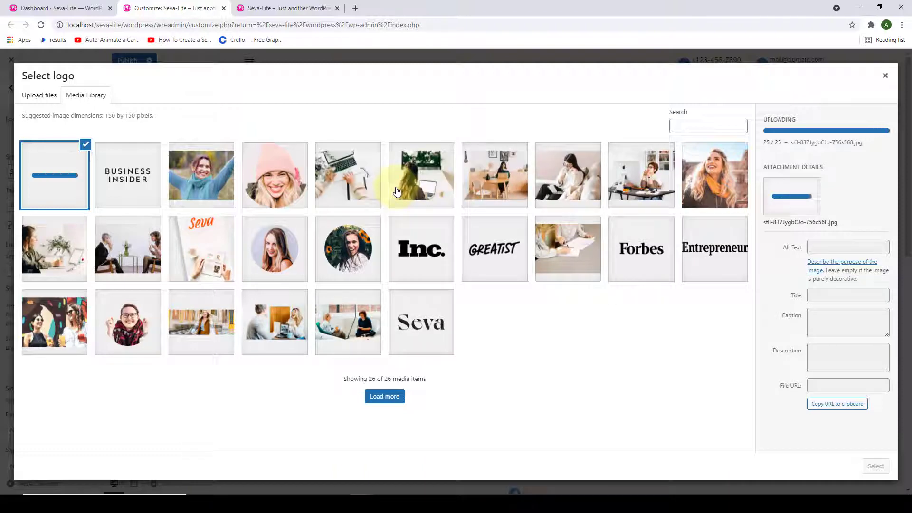
# - Select the Seva image as the site logo and skip cropping
pyautogui.click(410, 318)
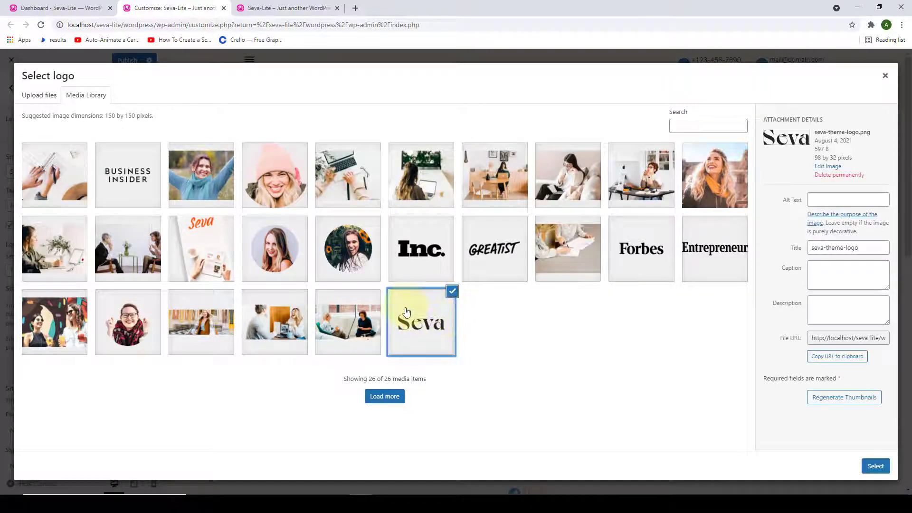
pyautogui.click(876, 467)
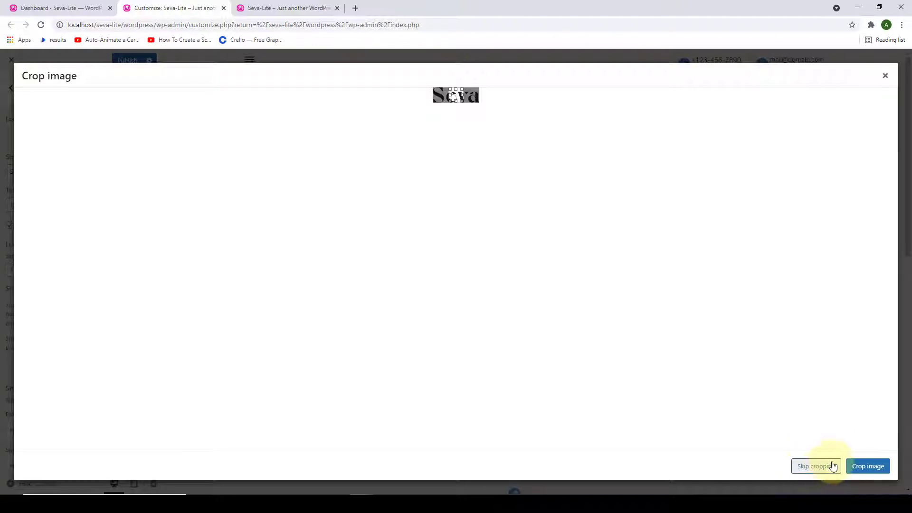
pyautogui.click(833, 466)
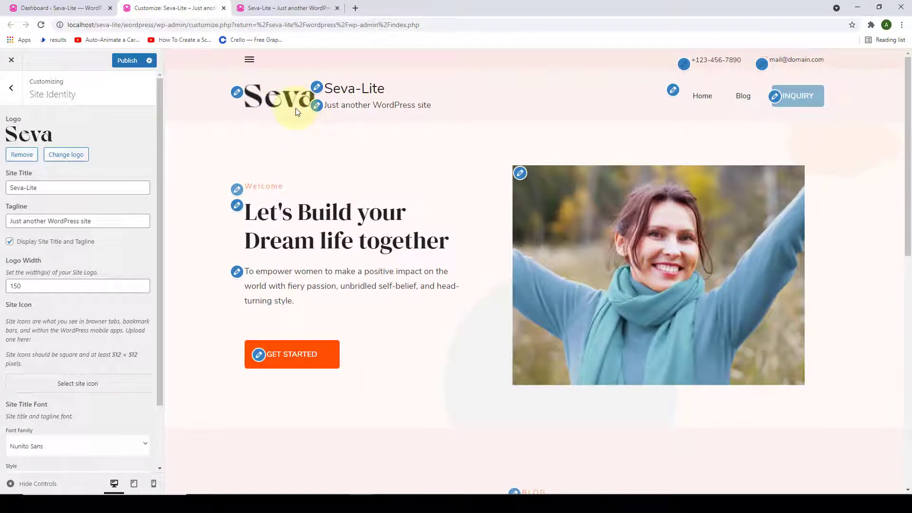
# - Replace the Logo Width value of 150 with 120 px in Site Identity
pyautogui.moveTo(37, 289); pyautogui.dragTo(10, 286)
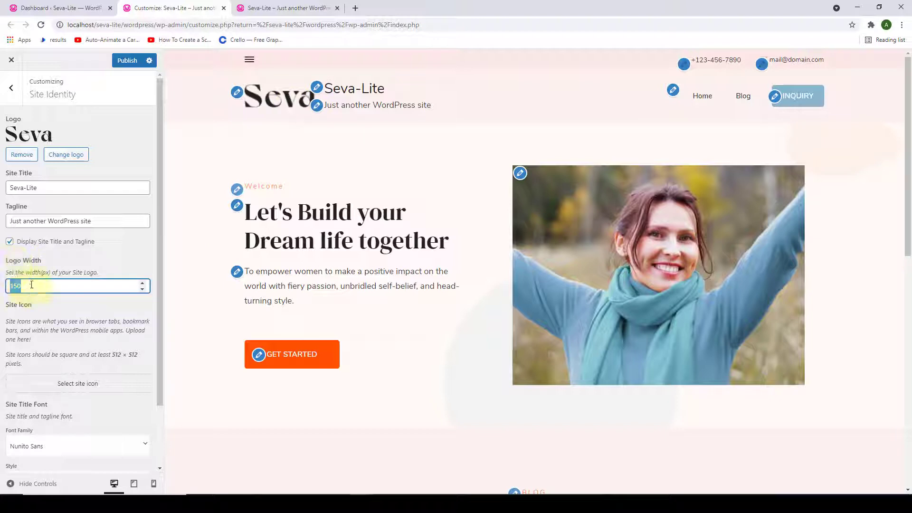
pyautogui.click(142, 290)
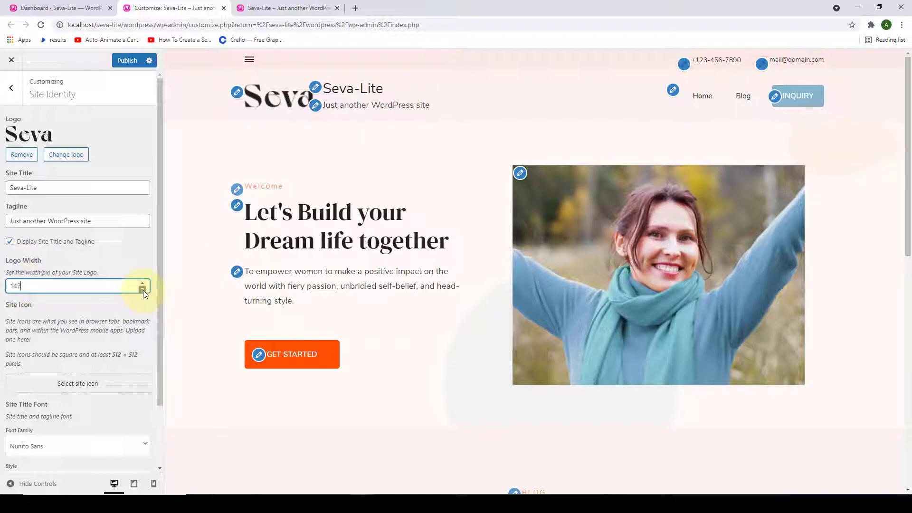
pyautogui.click(143, 290)
pyautogui.click(142, 290)
pyautogui.click(142, 290)
pyautogui.click(143, 283)
pyautogui.click(143, 283)
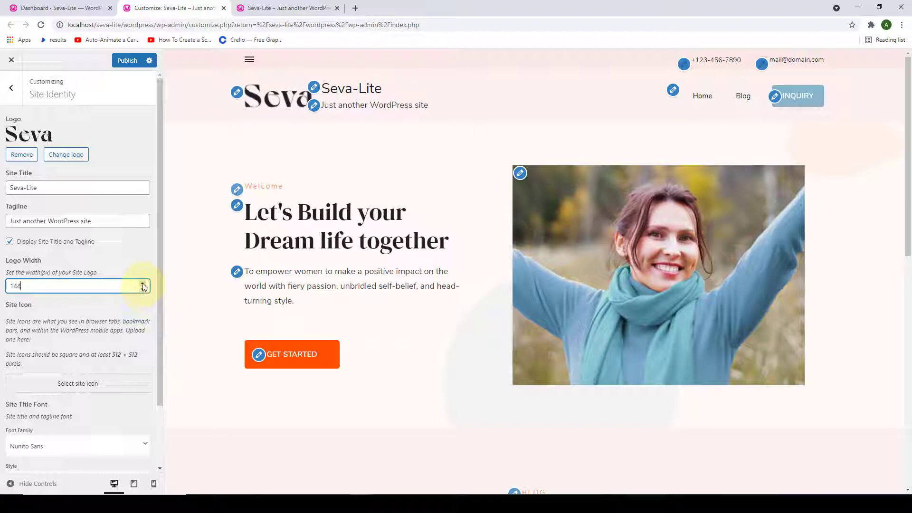
pyautogui.click(143, 283)
pyautogui.click(142, 283)
pyautogui.click(142, 284)
pyautogui.moveTo(51, 286); pyautogui.dragTo(2, 294)
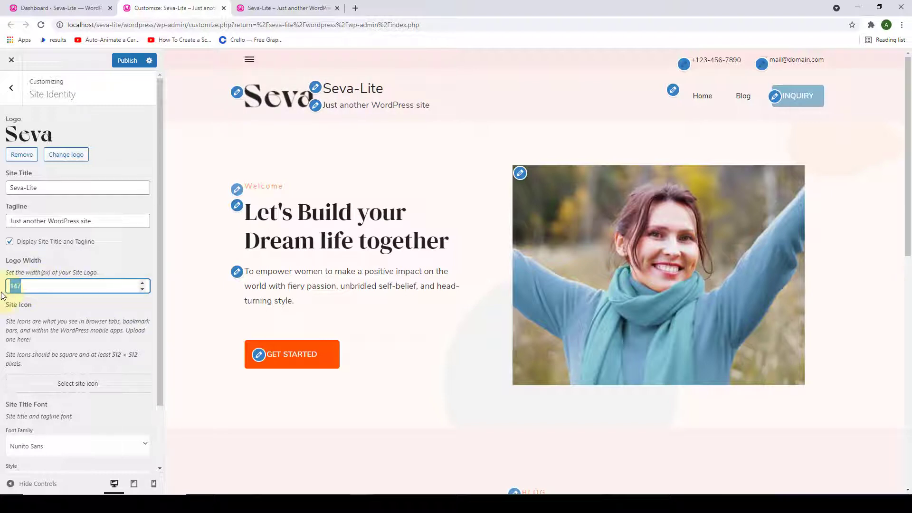
pyautogui.write('120')
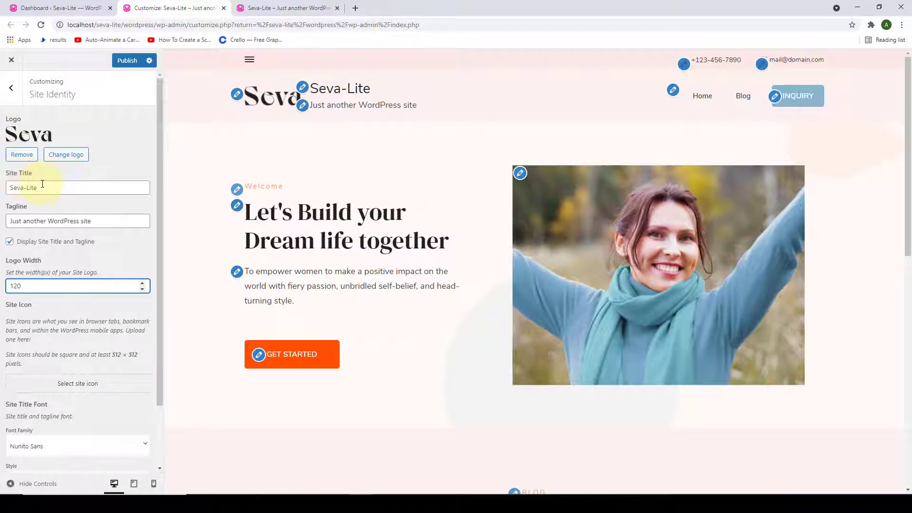
pyautogui.click(41, 212)
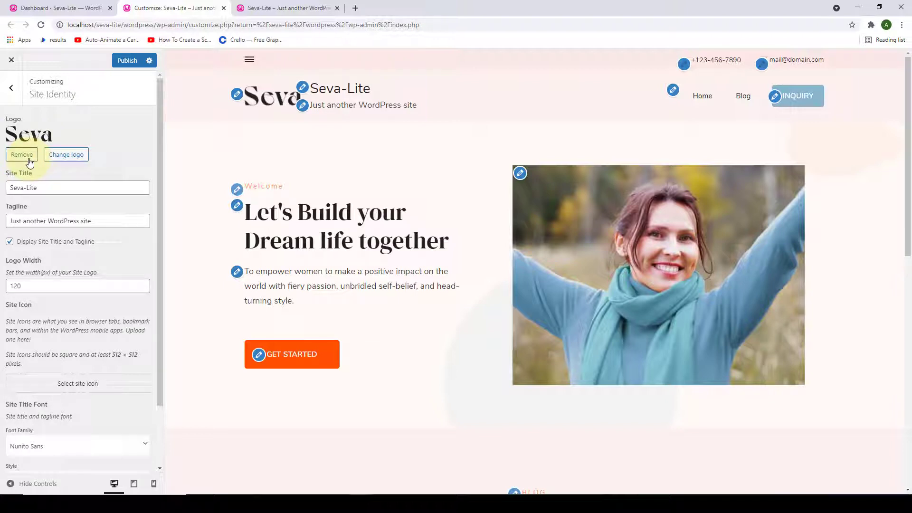
# - Remove the Seva logo and change the Site Title from Seva-Lite to Service, leaving the tagline unchanged
pyautogui.click(28, 159)
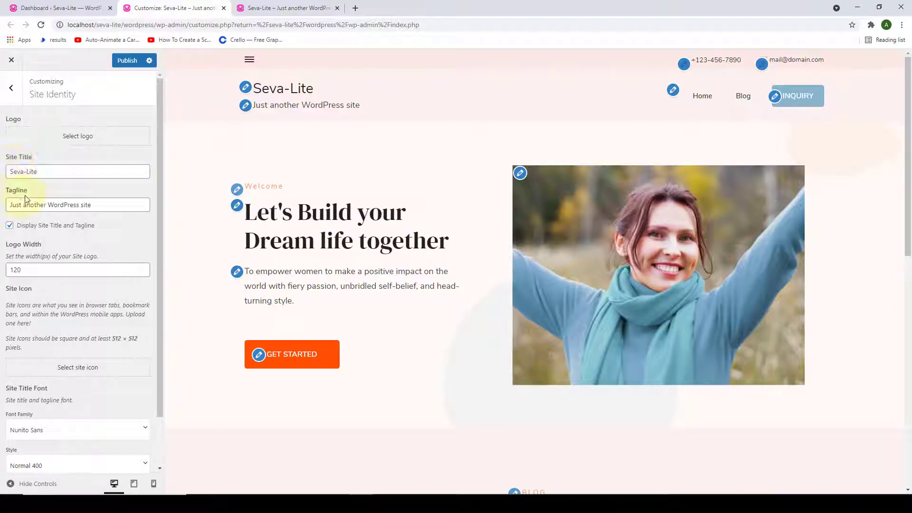
pyautogui.moveTo(43, 172); pyautogui.dragTo(10, 172)
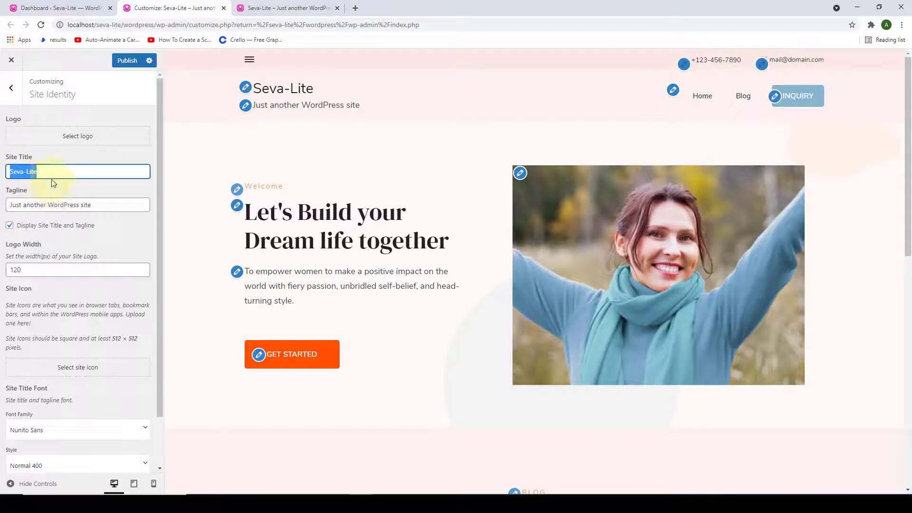
pyautogui.press('BackSpace')
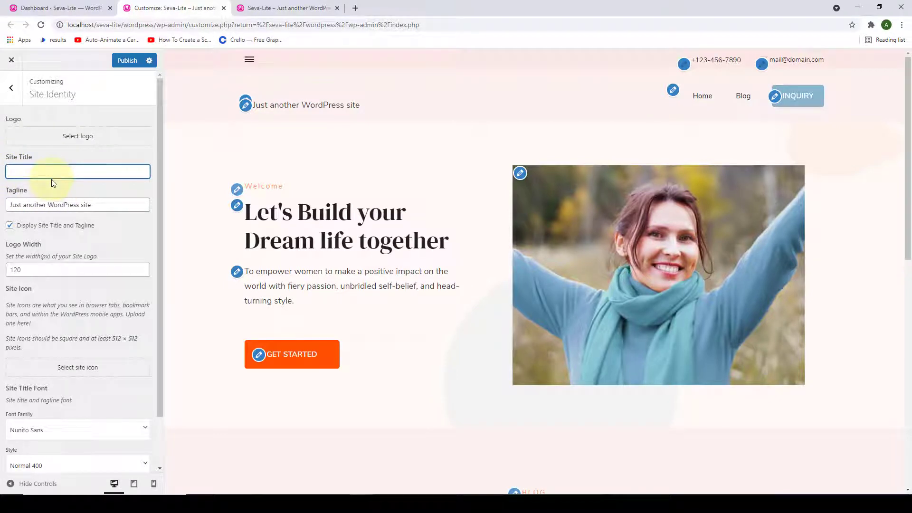
pyautogui.write('Service')
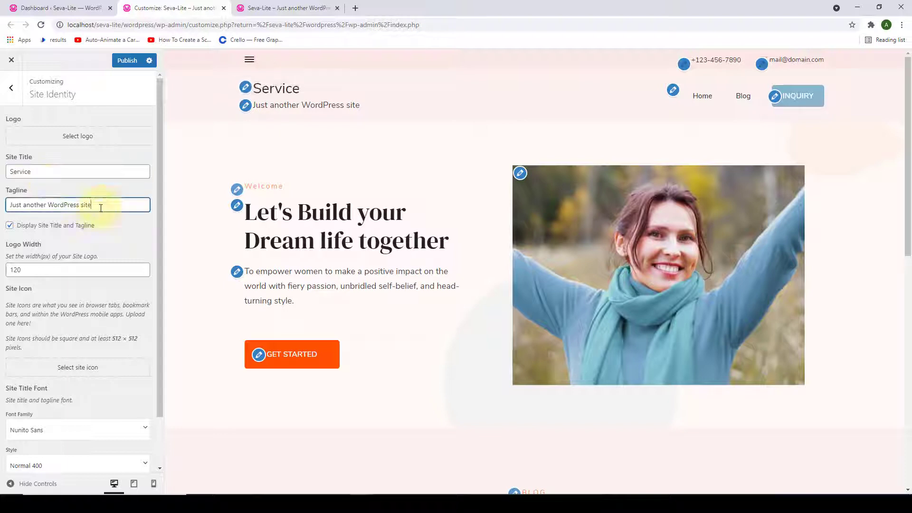
pyautogui.moveTo(142, 205); pyautogui.dragTo(13, 205)
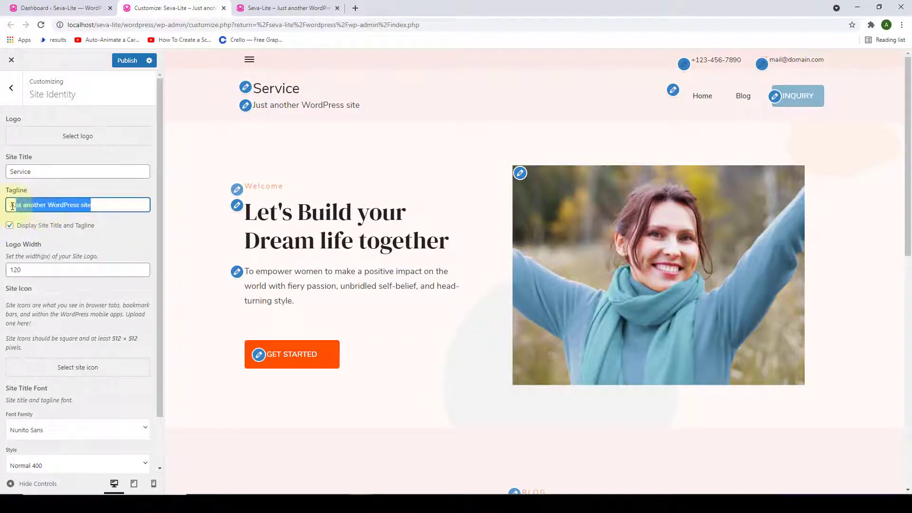
pyautogui.click(104, 234)
pyautogui.scroll(-1, 105, 258)
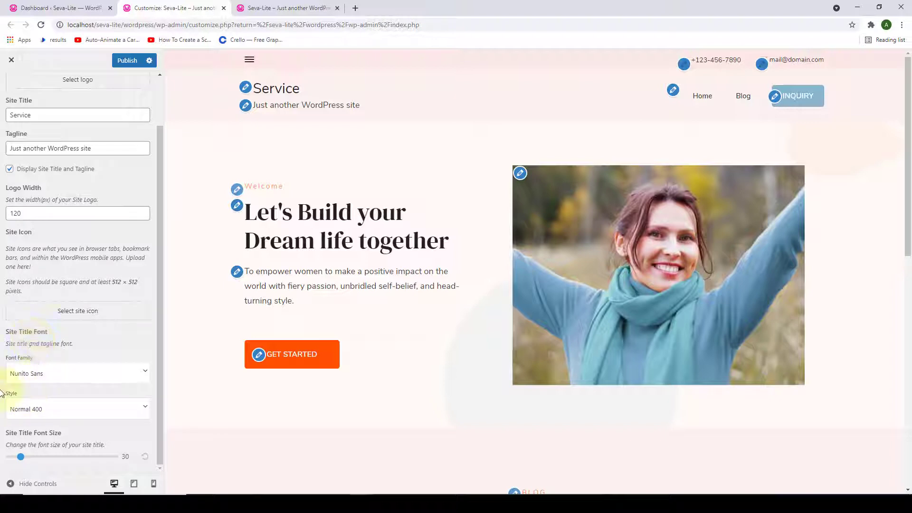
# - Try Saira Stencil One and Slabo 27px, then settle on PT Serif Caption as the site title font
pyautogui.click(48, 370)
pyautogui.scroll(-10, 91, 400)
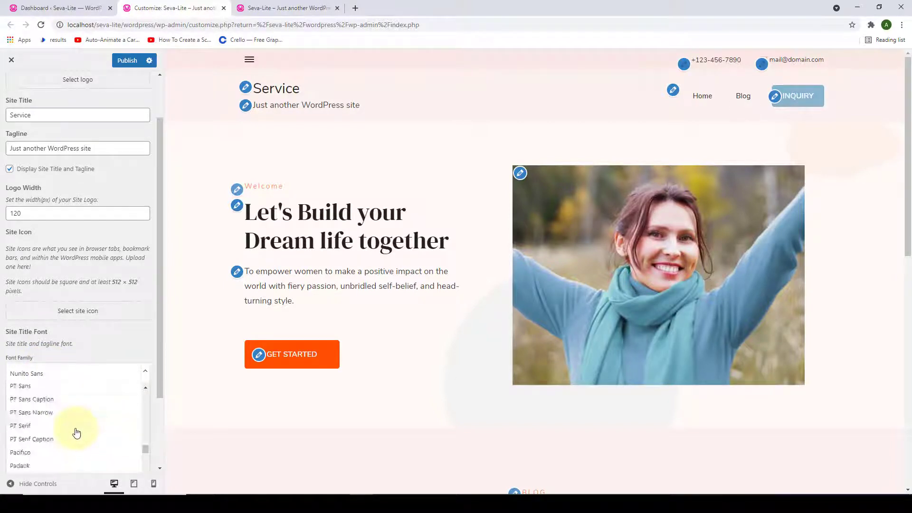
pyautogui.scroll(-14, 76, 432)
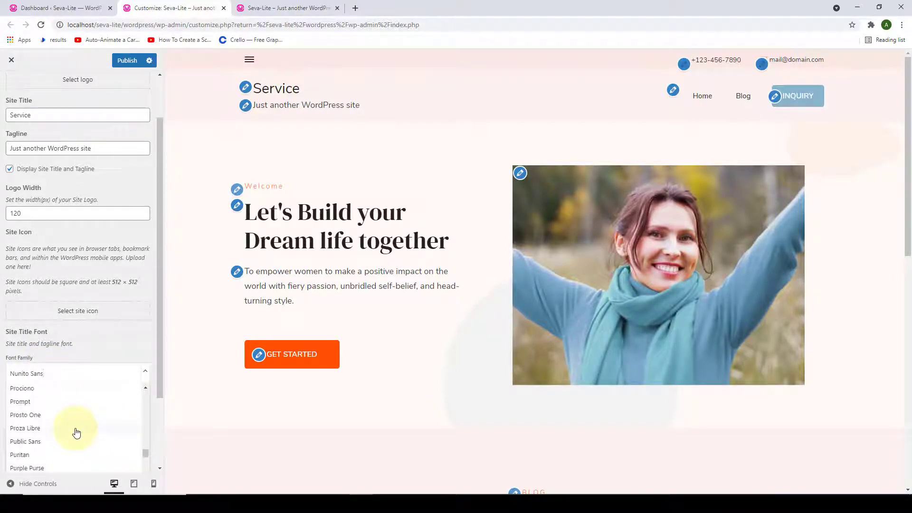
pyautogui.scroll(-15, 76, 432)
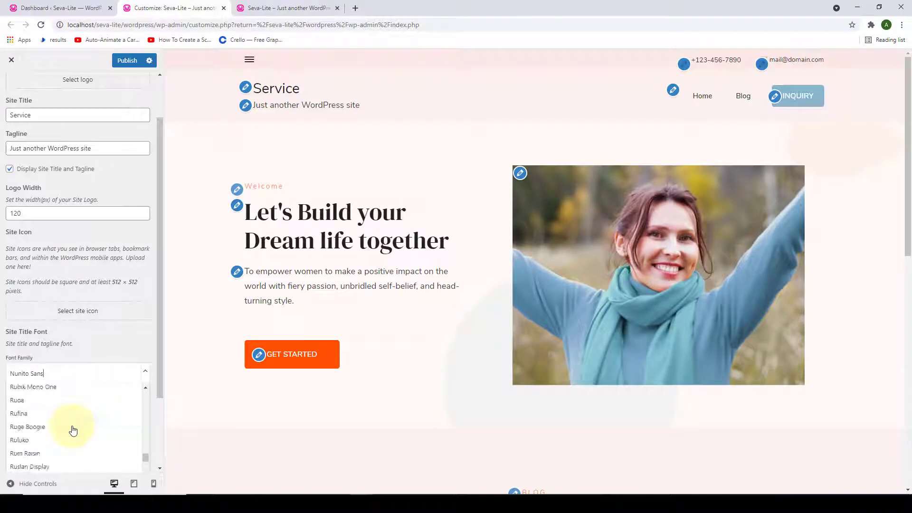
pyautogui.scroll(-4, 72, 430)
pyautogui.click(67, 423)
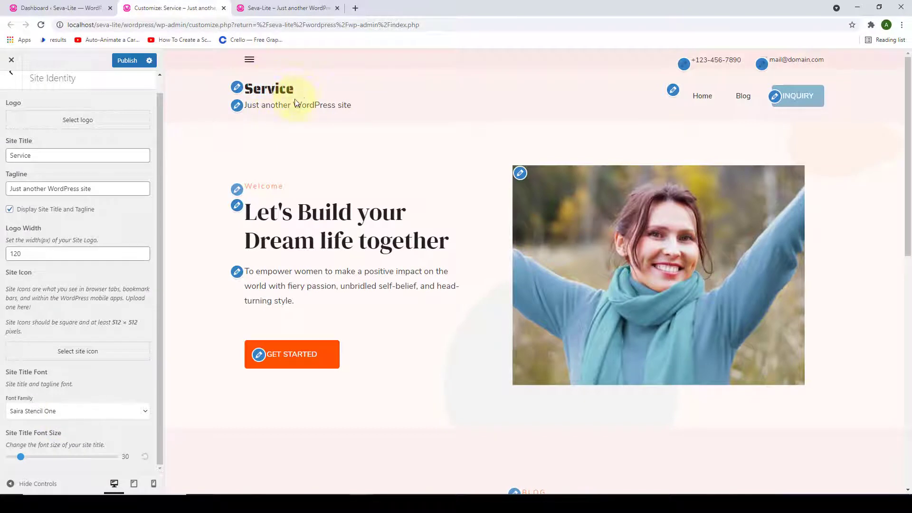
pyautogui.click(61, 412)
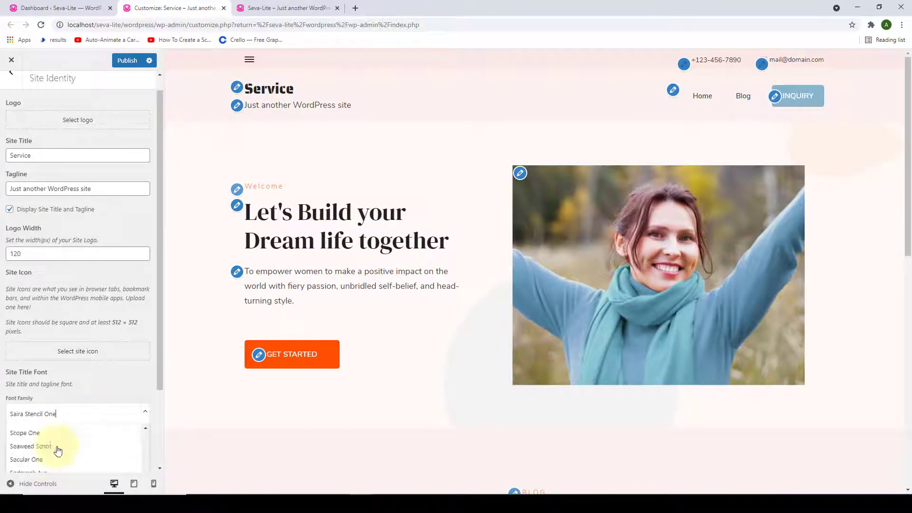
pyautogui.scroll(-5, 58, 451)
pyautogui.click(62, 454)
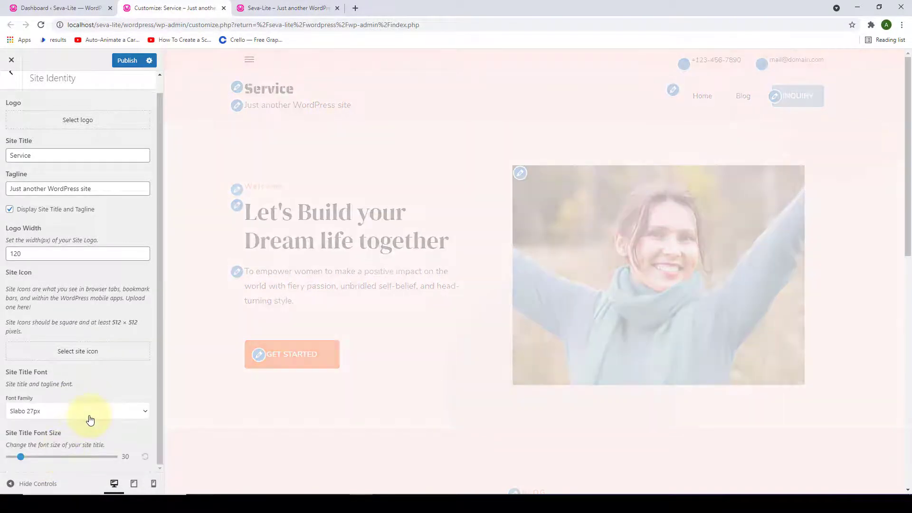
pyautogui.click(90, 418)
pyautogui.scroll(5, 62, 456)
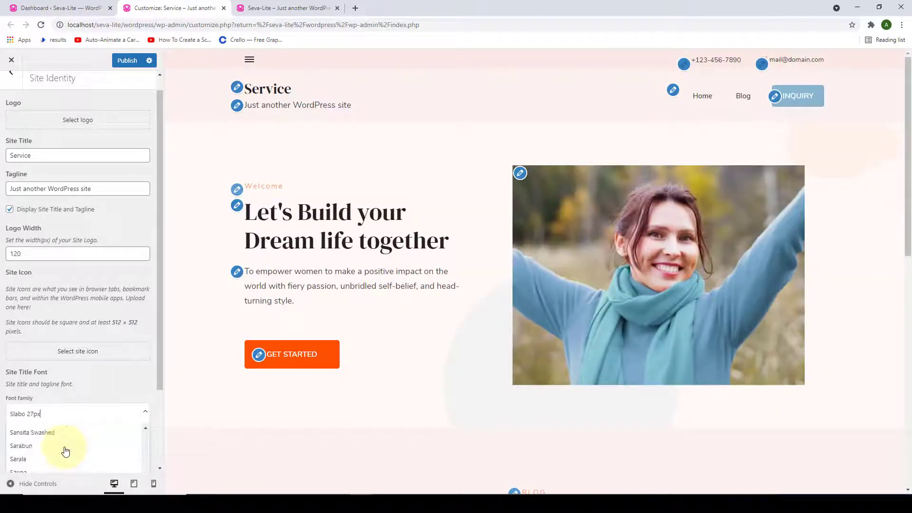
pyautogui.scroll(10, 65, 451)
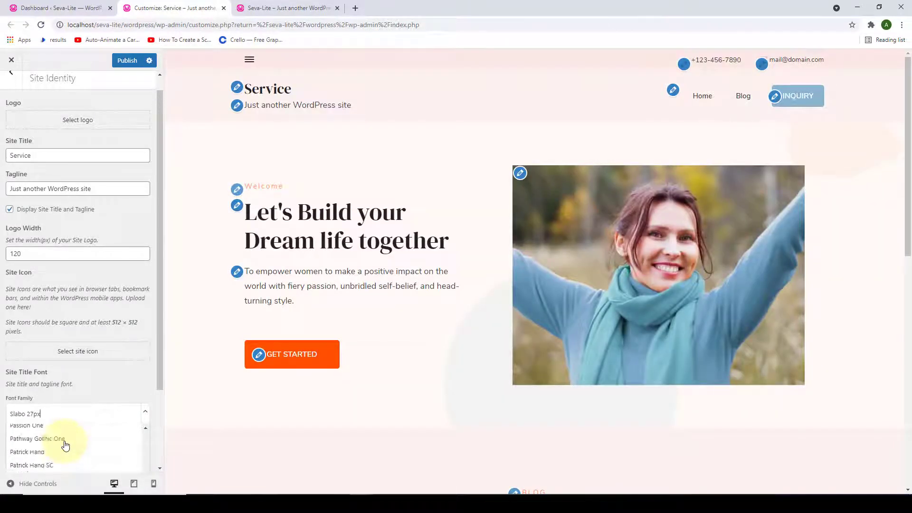
pyautogui.scroll(3, 66, 446)
pyautogui.click(57, 433)
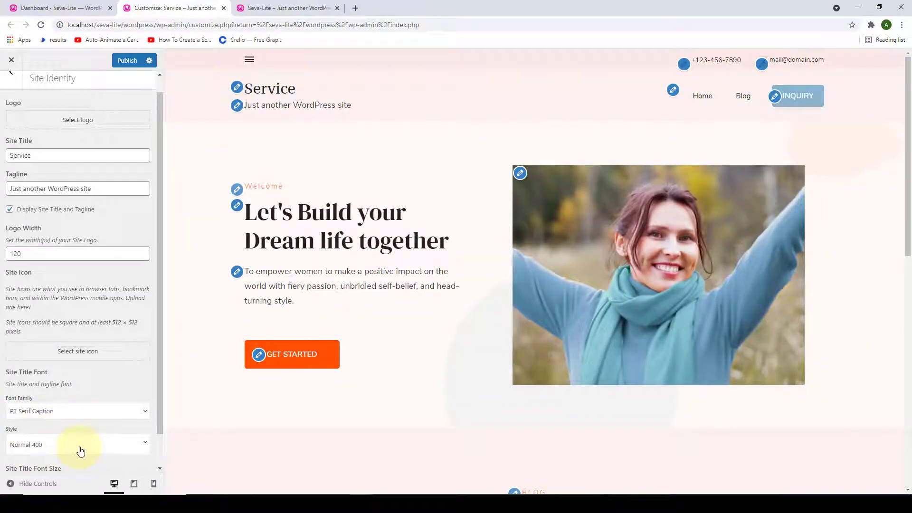
# - Set the site title style to Normal 400 and its font size to 50
pyautogui.click(79, 447)
pyautogui.scroll(-2, 76, 456)
pyautogui.click(72, 413)
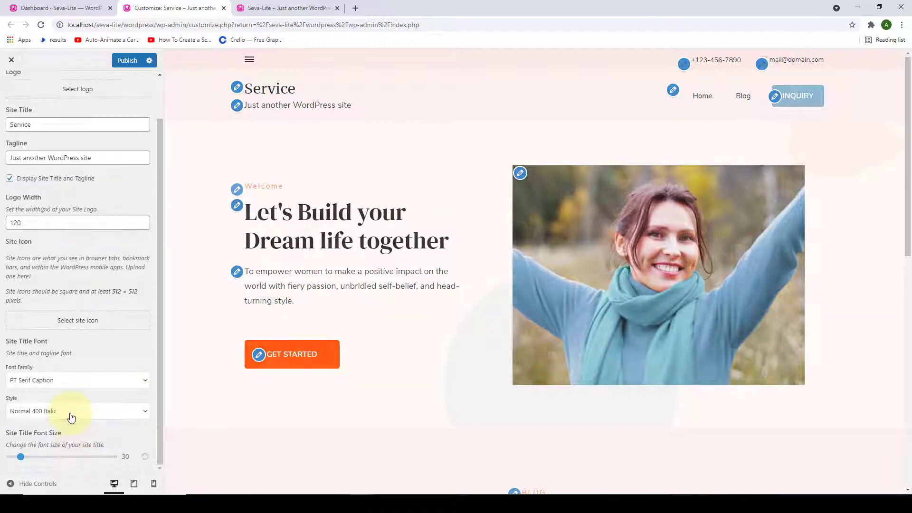
pyautogui.click(71, 412)
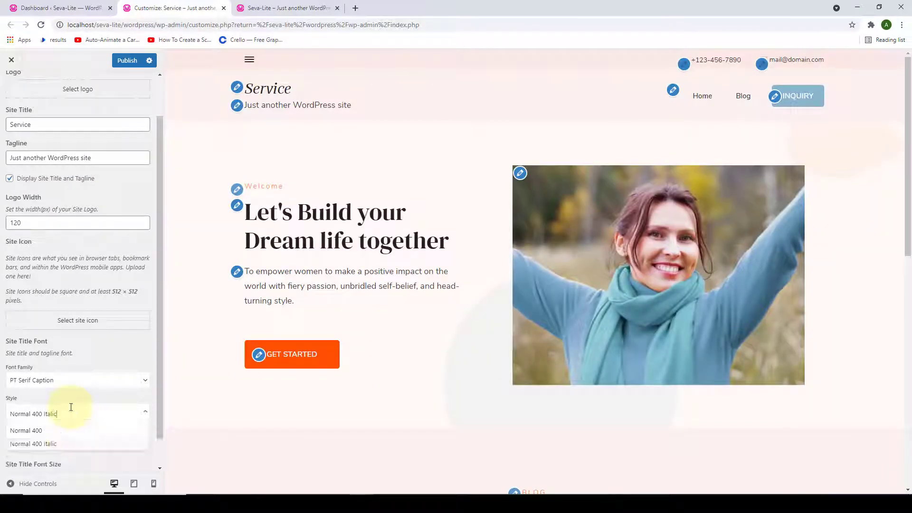
pyautogui.click(48, 435)
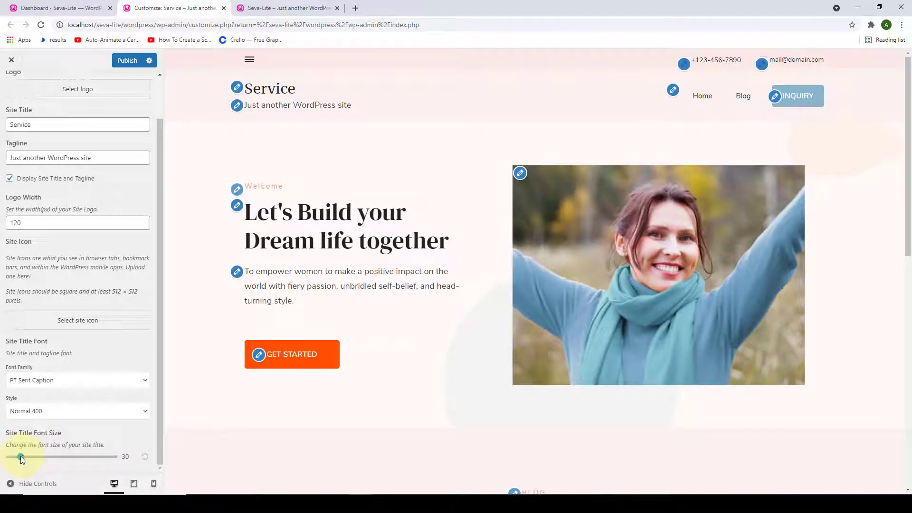
pyautogui.moveTo(20, 457); pyautogui.dragTo(47, 460)
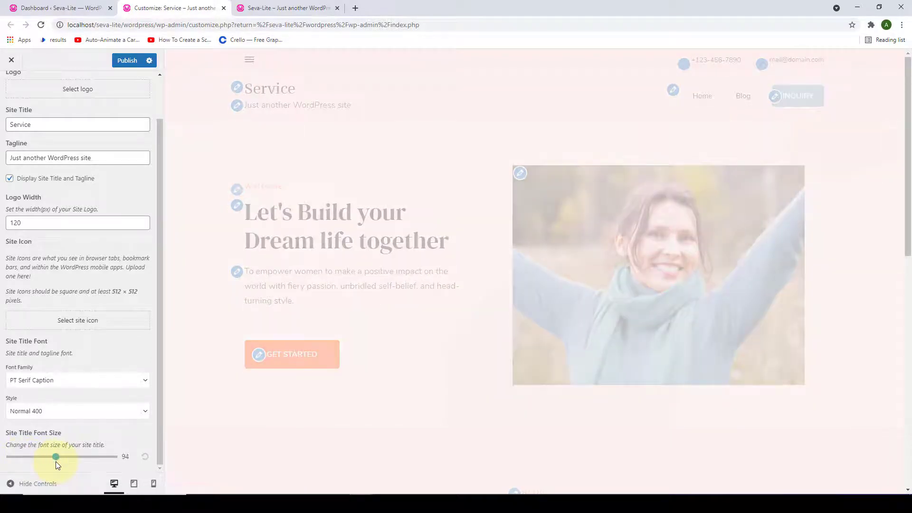
pyautogui.moveTo(56, 465); pyautogui.dragTo(35, 460)
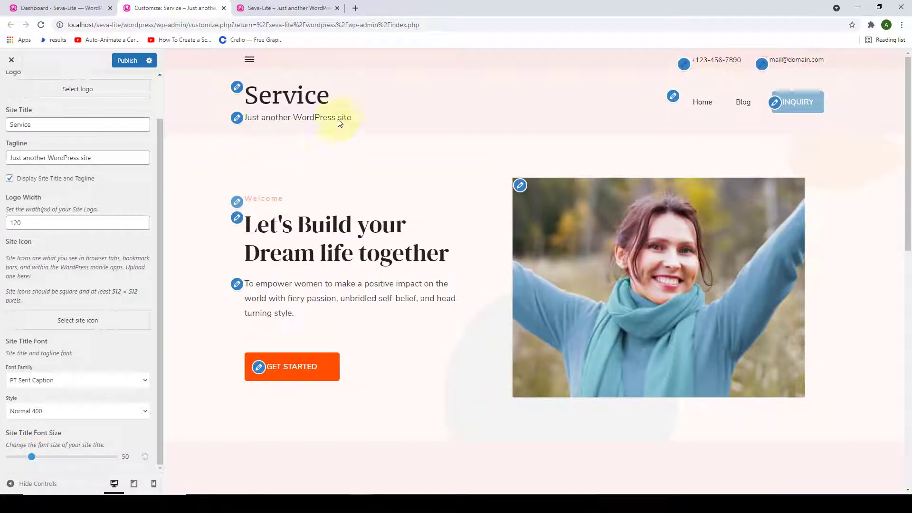
pyautogui.scroll(1, 108, 271)
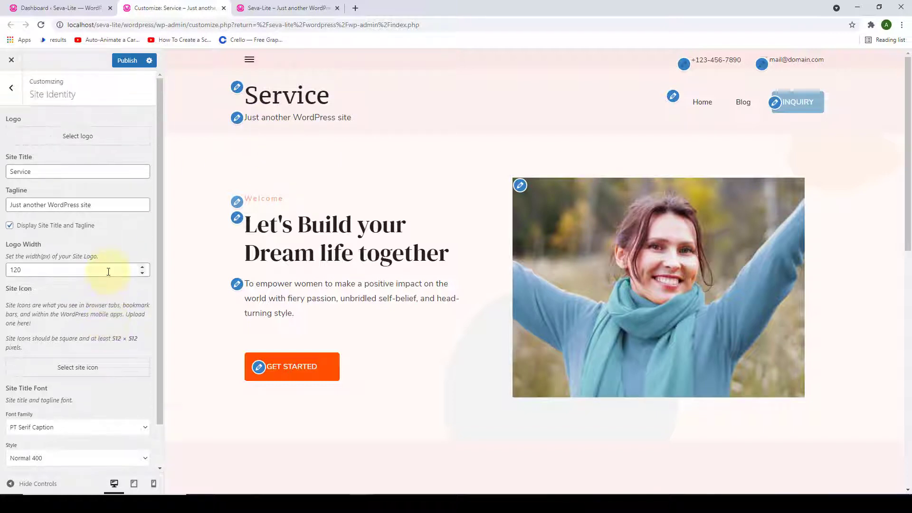
# - Set the Seva image as the site logo again, uncropped
pyautogui.click(85, 141)
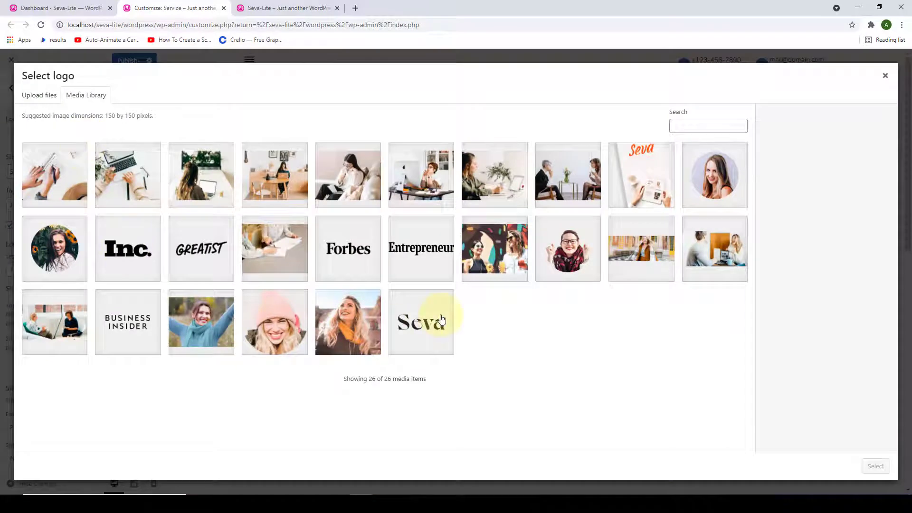
pyautogui.click(441, 319)
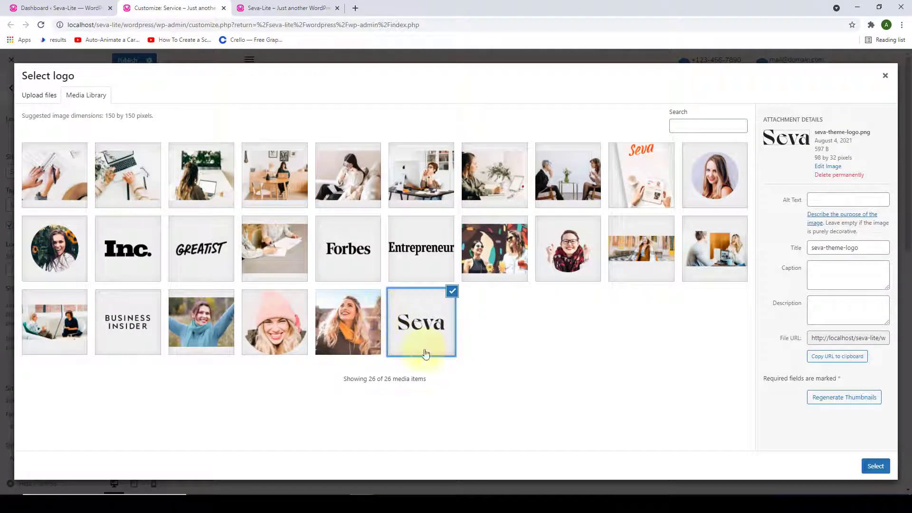
pyautogui.click(875, 470)
pyautogui.click(819, 468)
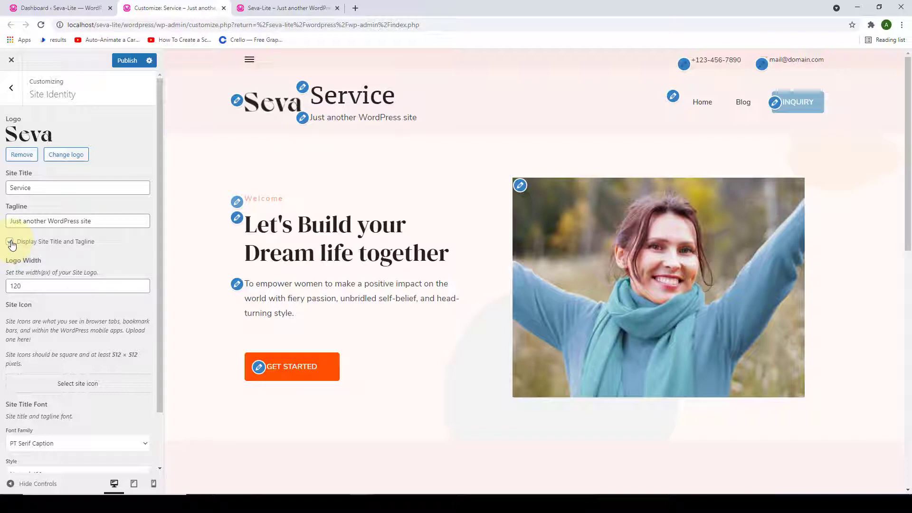
# - Hide the site title and tagline, publish, and check the result on the live site
pyautogui.click(10, 242)
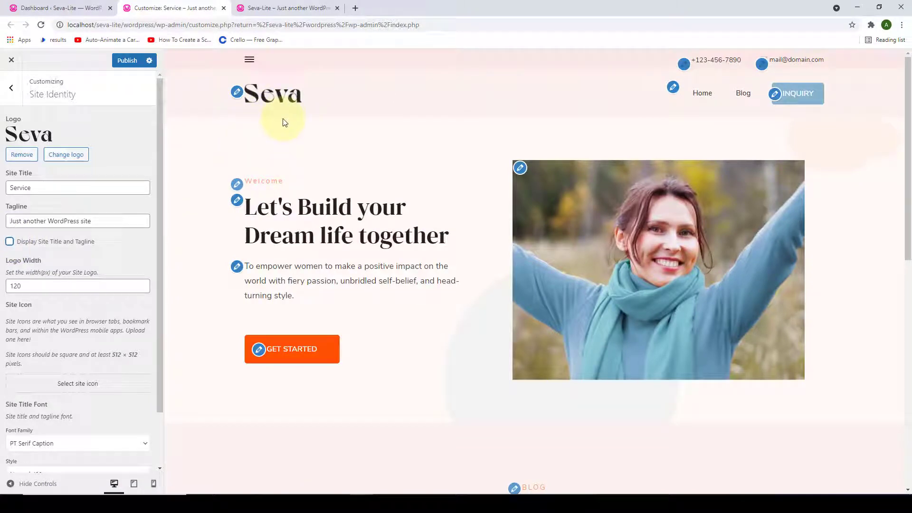
pyautogui.scroll(-2, 97, 176)
pyautogui.scroll(2, 97, 176)
pyautogui.click(127, 60)
pyautogui.click(279, 6)
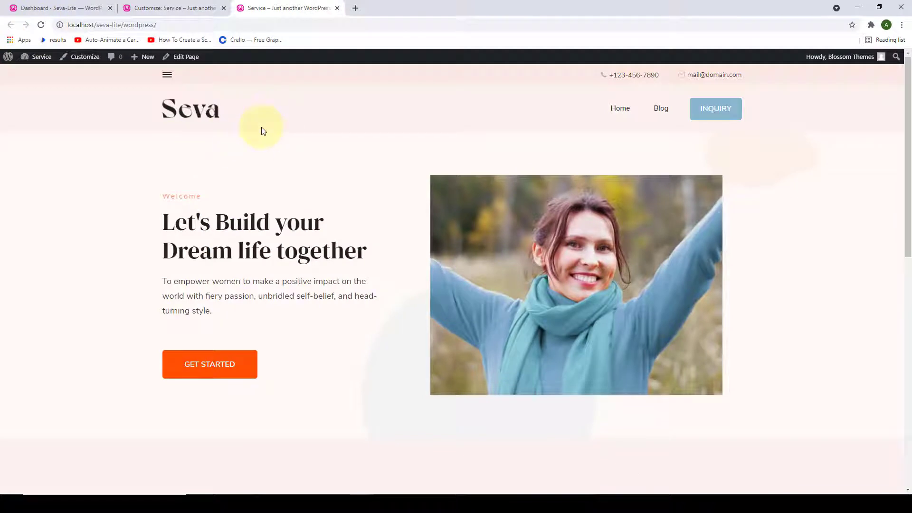
pyautogui.click(181, 8)
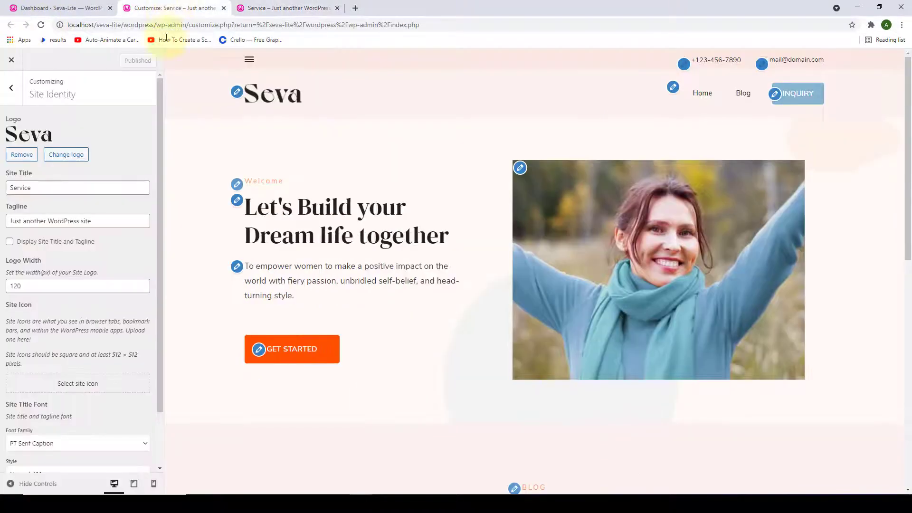
pyautogui.scroll(-2, 125, 218)
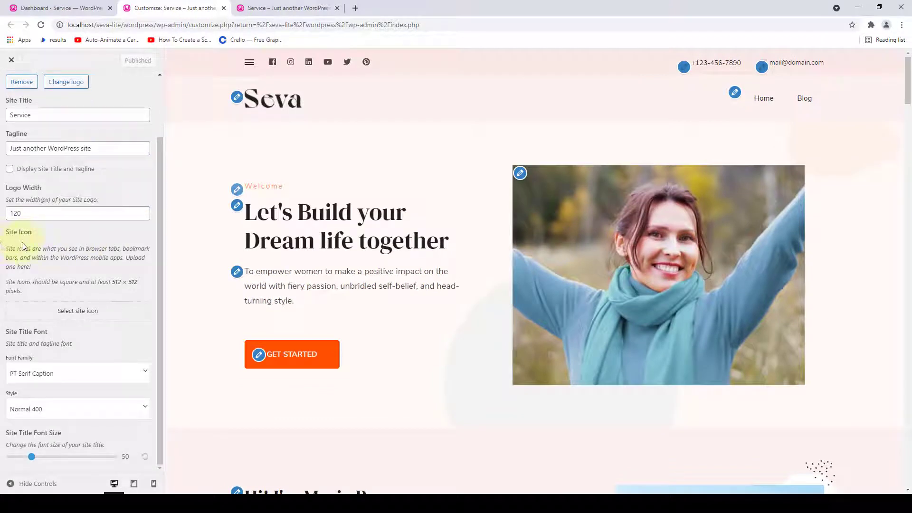
# - Pick the pink-hat portrait from the Media Library as the site icon, skipping cropping
pyautogui.click(92, 313)
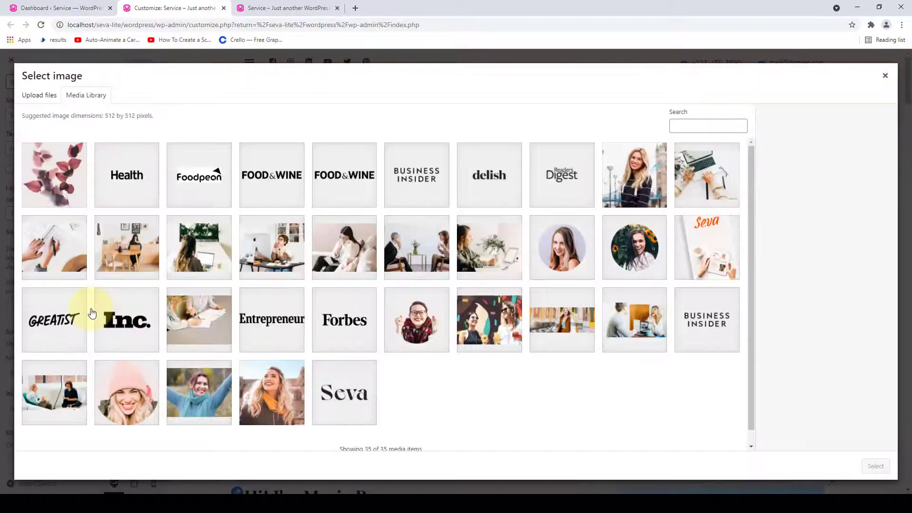
pyautogui.scroll(-1, 340, 422)
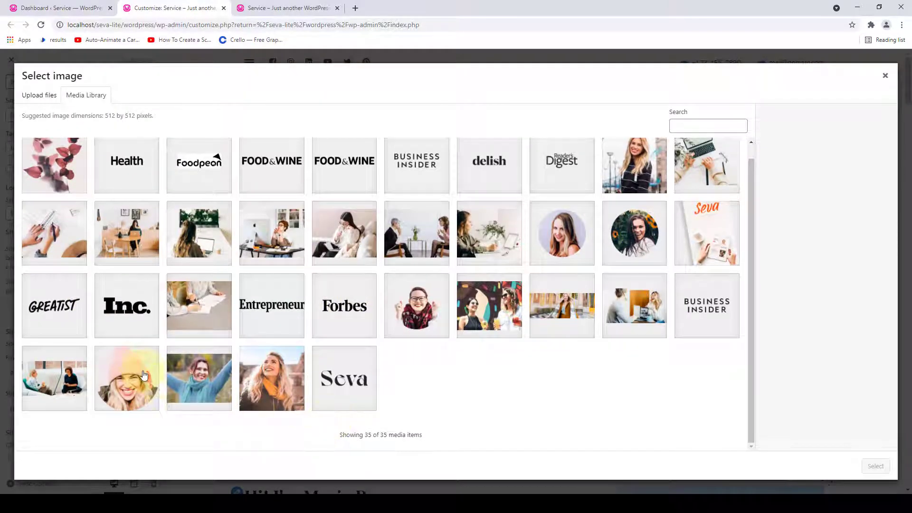
pyautogui.click(125, 361)
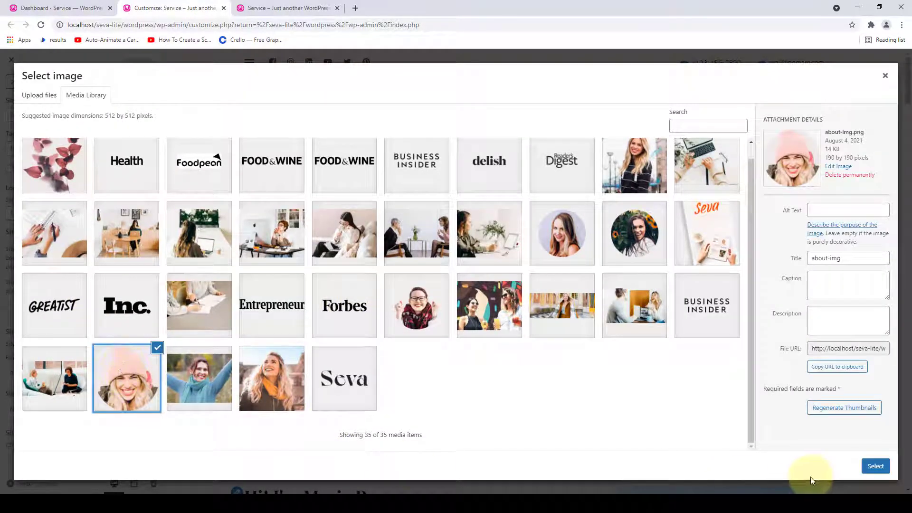
pyautogui.click(876, 466)
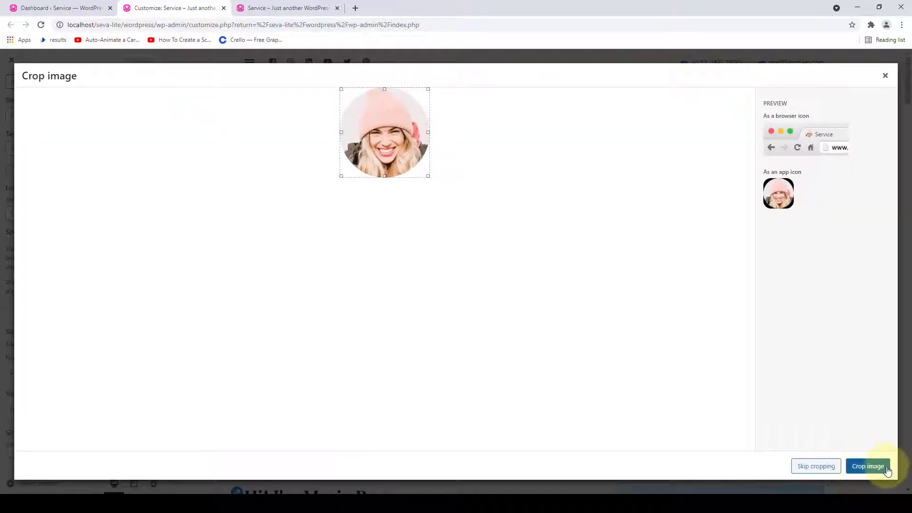
pyautogui.click(807, 472)
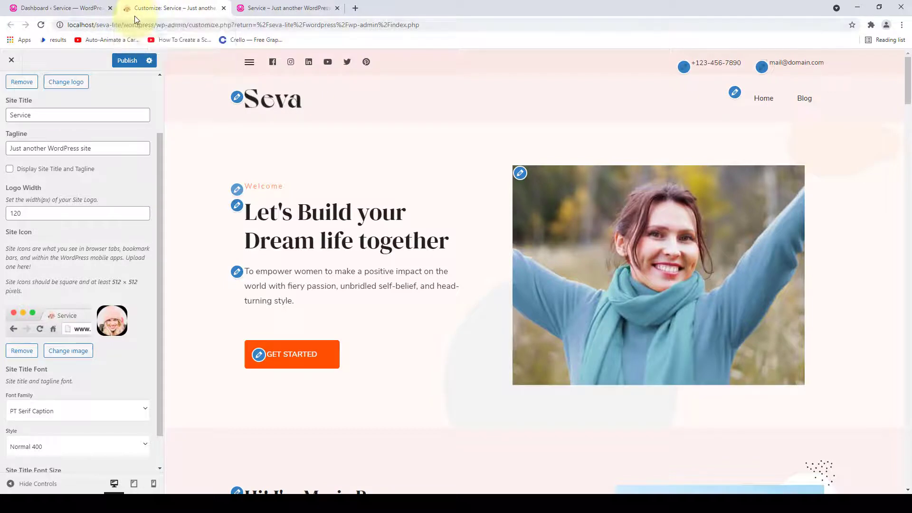
# - Publish the site icon and reload the live site to confirm it appears
pyautogui.click(128, 61)
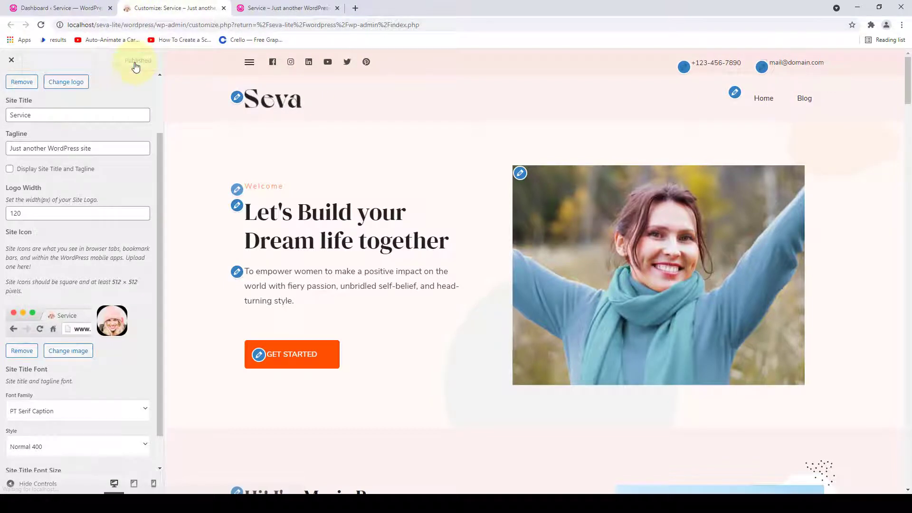
pyautogui.click(242, 6)
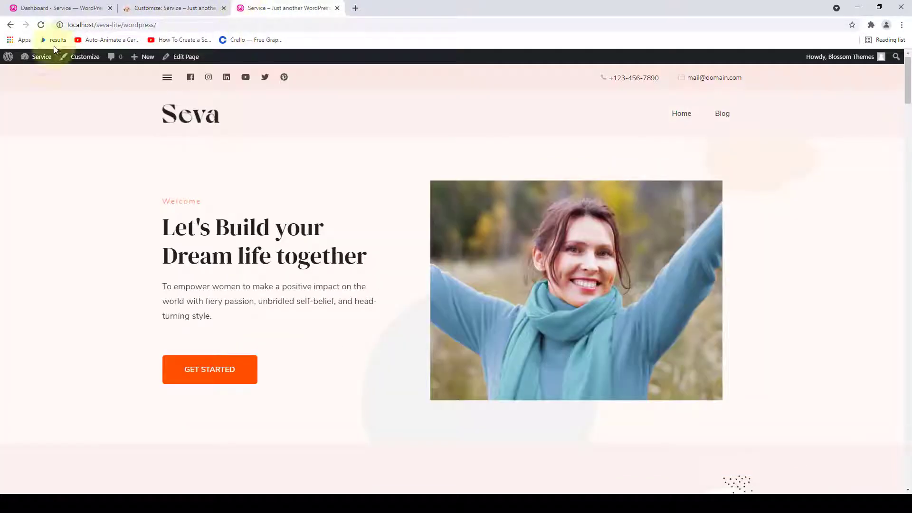
pyautogui.click(40, 25)
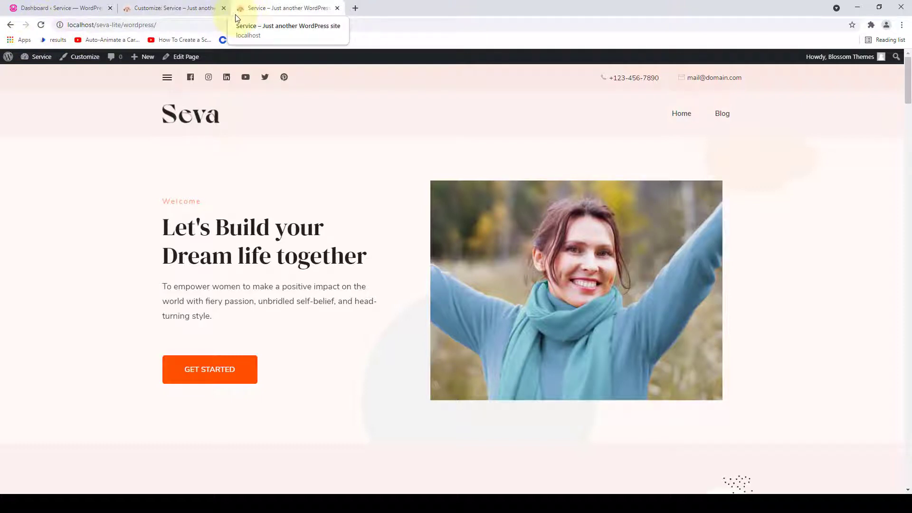
pyautogui.click(195, 8)
# - Go back to the main Customizer sections and open General Settings
pyautogui.scroll(2, 133, 144)
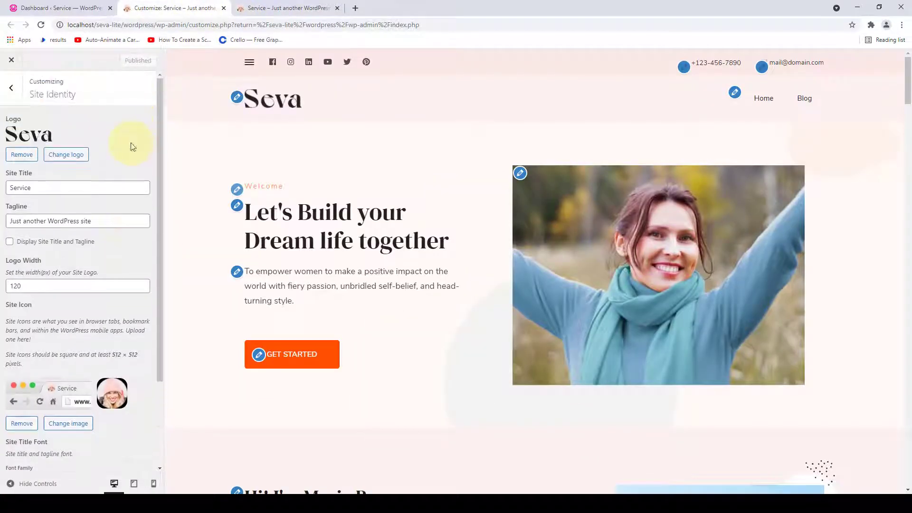
pyautogui.click(11, 88)
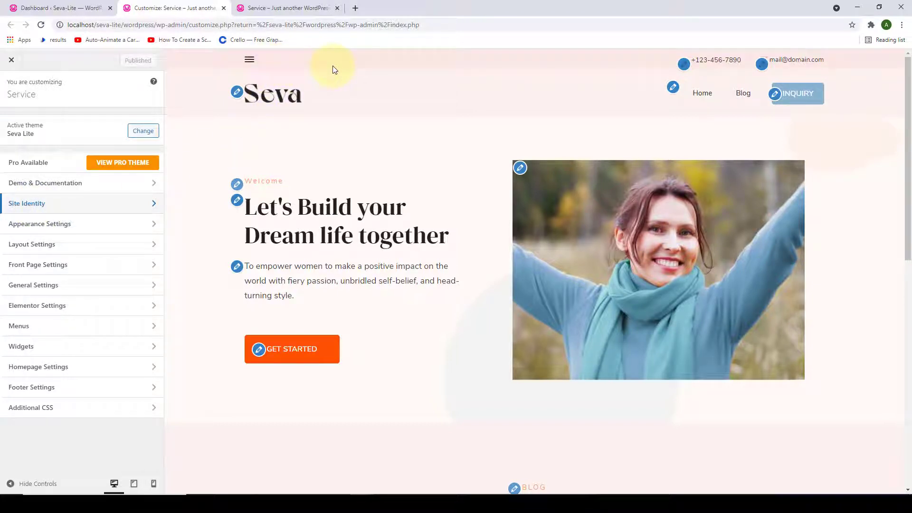
pyautogui.click(78, 295)
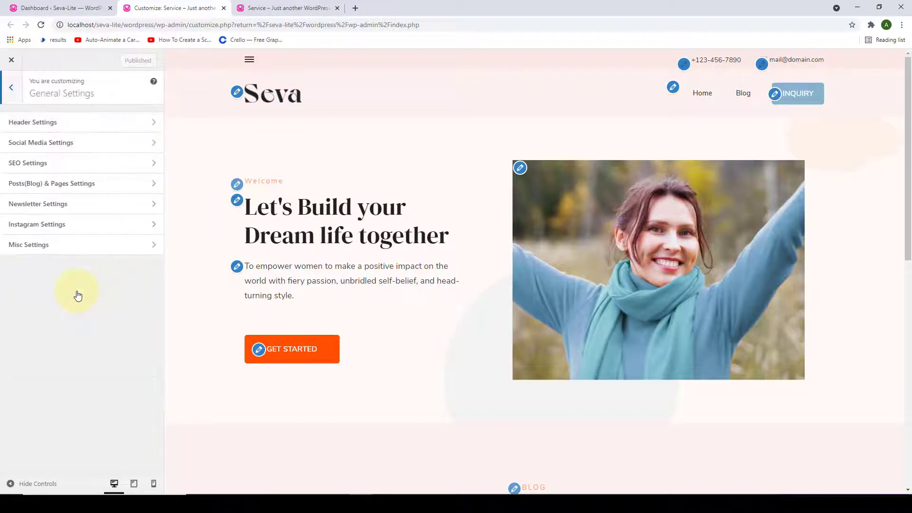
# - Turn on Social Links for the header in Social Media Settings
pyautogui.click(141, 152)
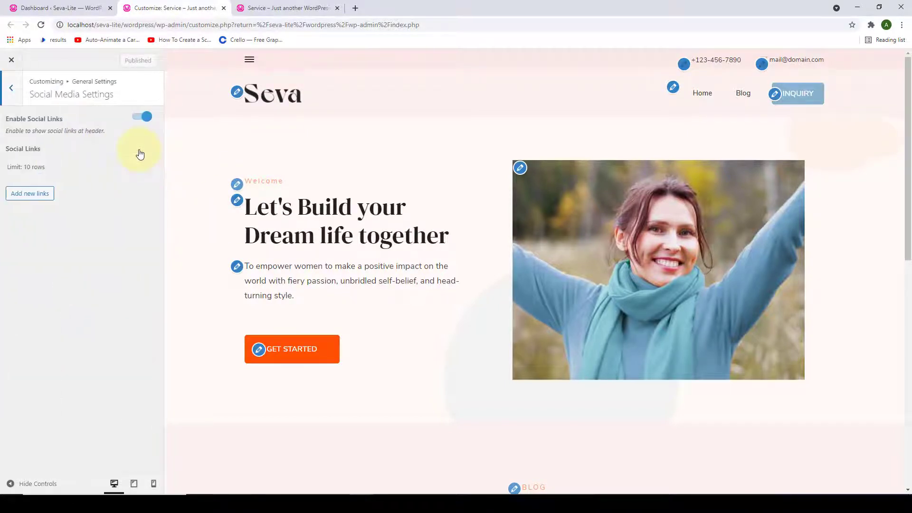
pyautogui.click(138, 121)
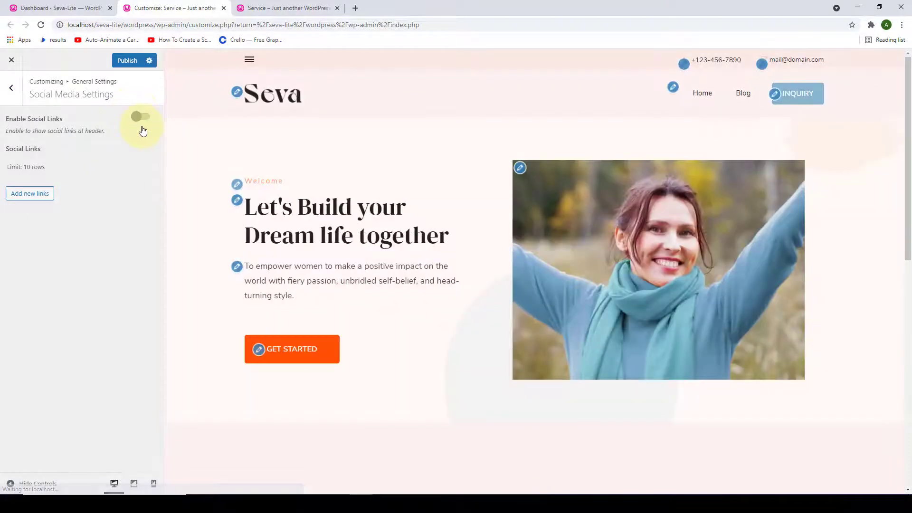
pyautogui.click(145, 119)
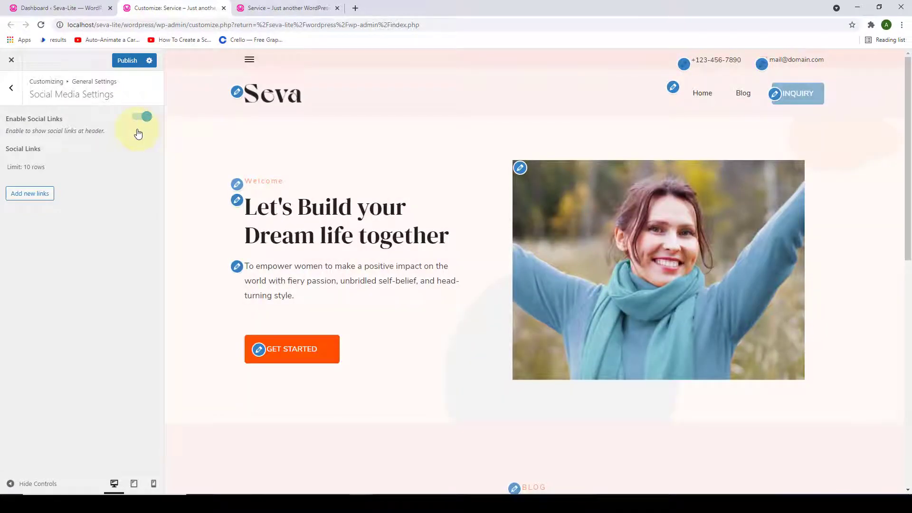
# - Add a social link with the 'fab fa-facebook' icon and paste the Facebook page URL
pyautogui.click(34, 199)
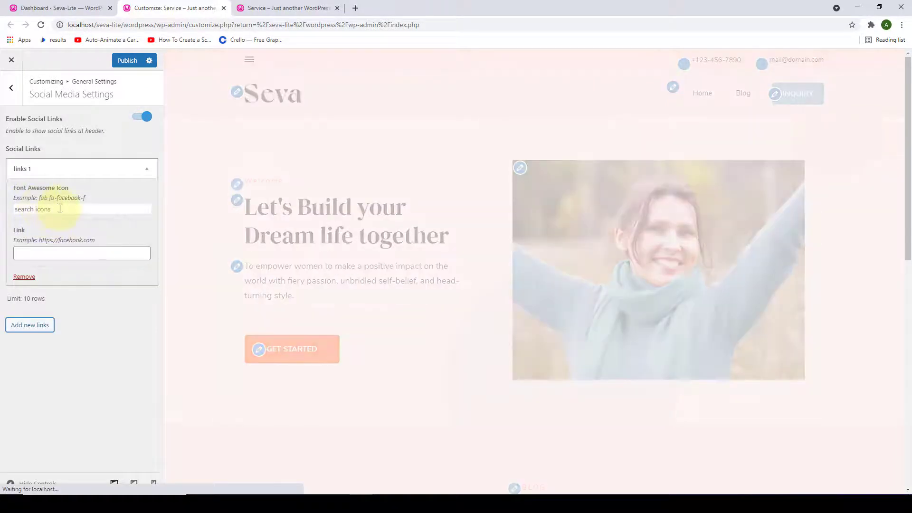
pyautogui.click(59, 208)
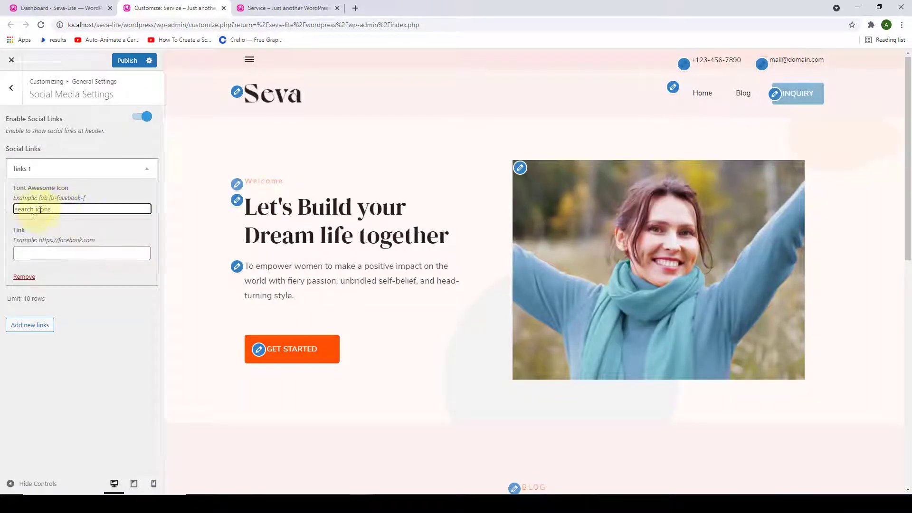
pyautogui.click(65, 208)
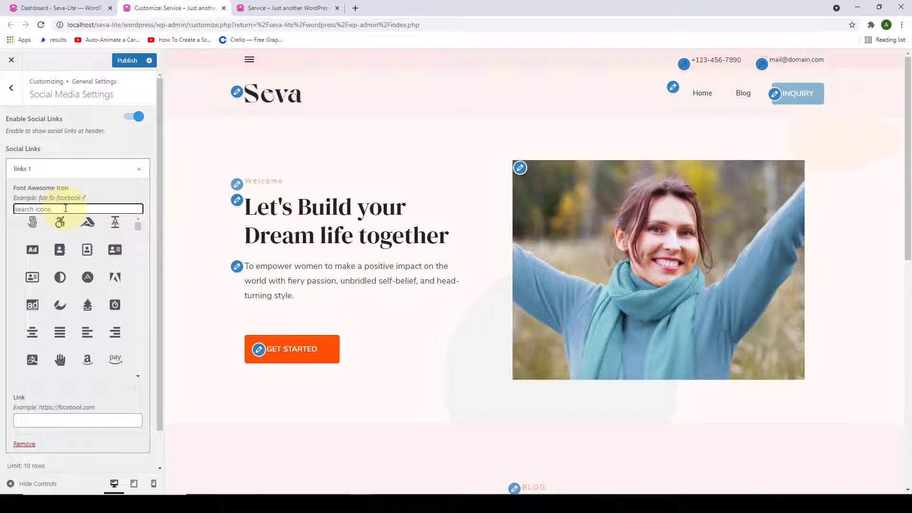
pyautogui.write('face')
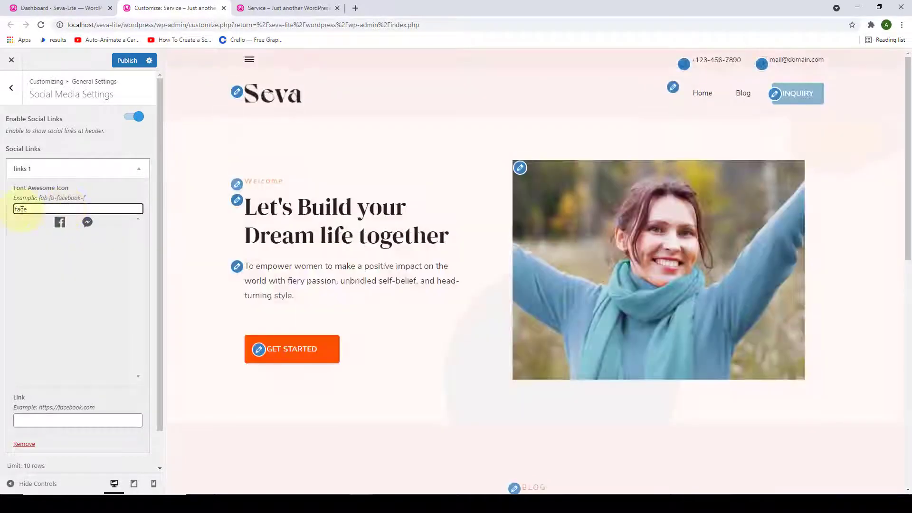
pyautogui.click(62, 226)
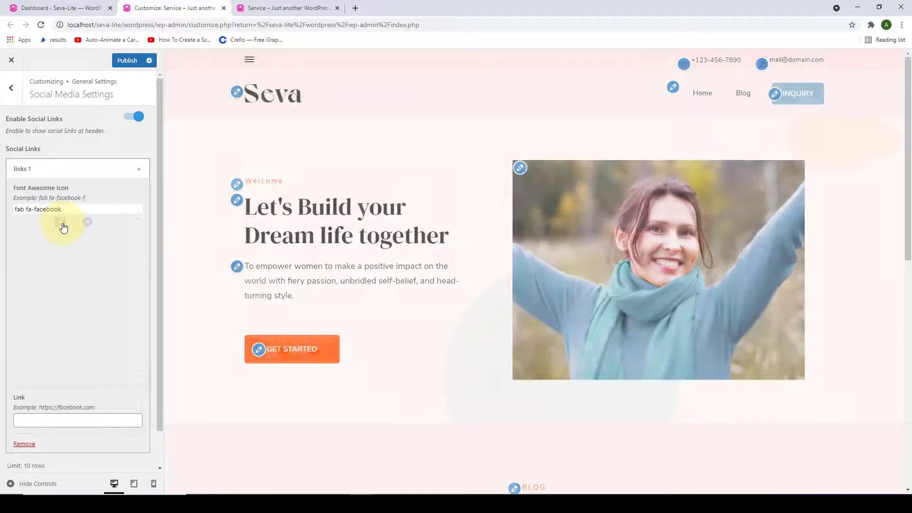
pyautogui.click(56, 254)
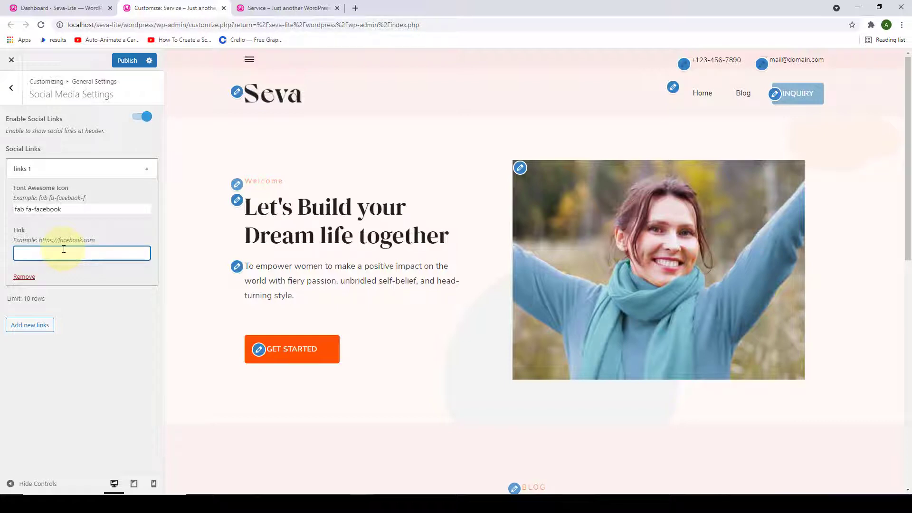
pyautogui.write('facebook.com/blossomthemesHQ')
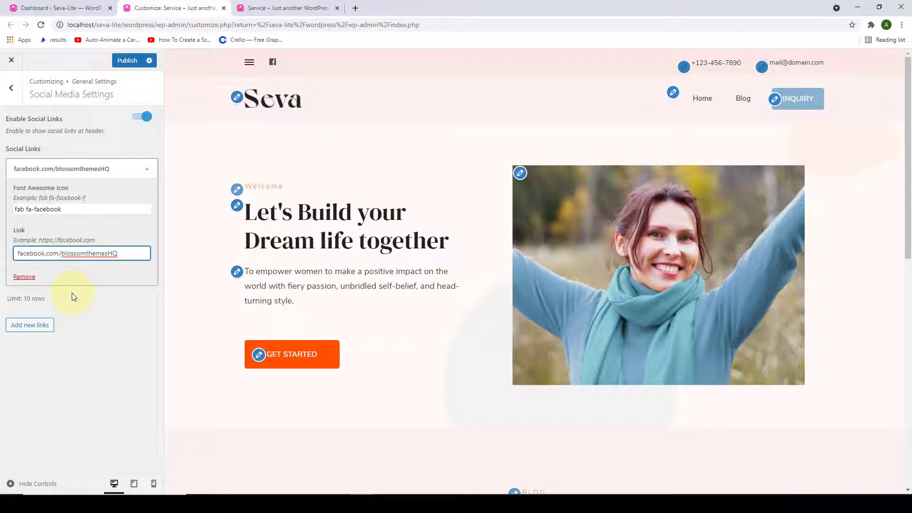
# - Add Instagram ('fab fa-instagram', instagram.com) and LinkedIn ('fab fa-linkedin', linkedin.com) social links
pyautogui.click(30, 325)
pyautogui.click(48, 337)
pyautogui.write('fab fa-instagram')
pyautogui.click(66, 382)
pyautogui.write('instagram')
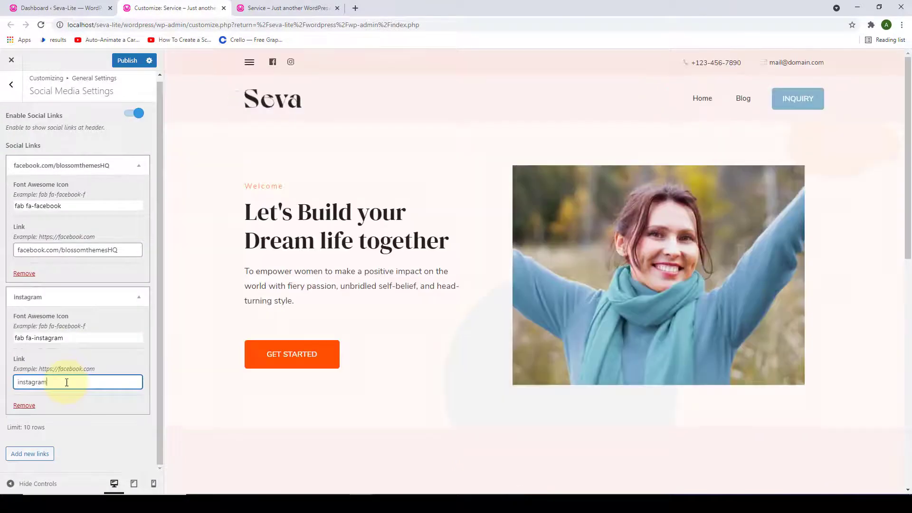
pyautogui.write('.com')
pyautogui.click(29, 454)
pyautogui.click(48, 338)
pyautogui.write('fab fa-linkedin')
pyautogui.click(66, 382)
pyautogui.write('linke')
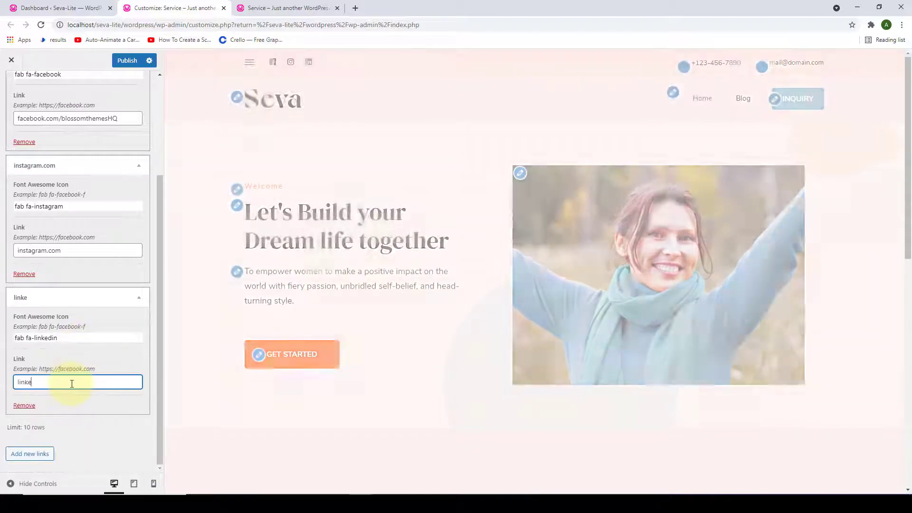
pyautogui.write('din.com')
# - Add YouTube ('fab fa-youtube', youtube.com) and Twitter ('fab fa-twitter', twitter.com) social links
pyautogui.click(30, 453)
pyautogui.click(48, 338)
pyautogui.write('fab fa-youtube')
pyautogui.click(66, 382)
pyautogui.write('youtube.')
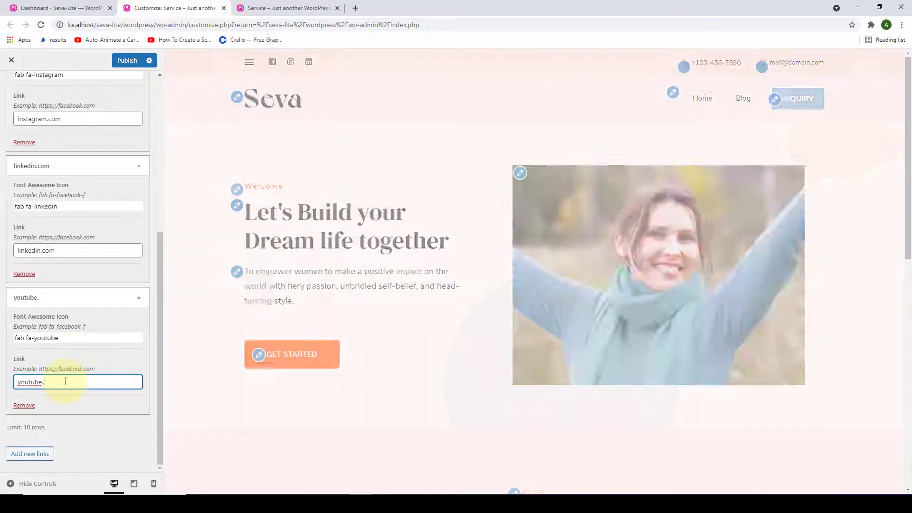
pyautogui.write('com')
pyautogui.click(29, 454)
pyautogui.click(47, 338)
pyautogui.write('fab fa-twitter')
pyautogui.click(76, 381)
pyautogui.write('twi8t')
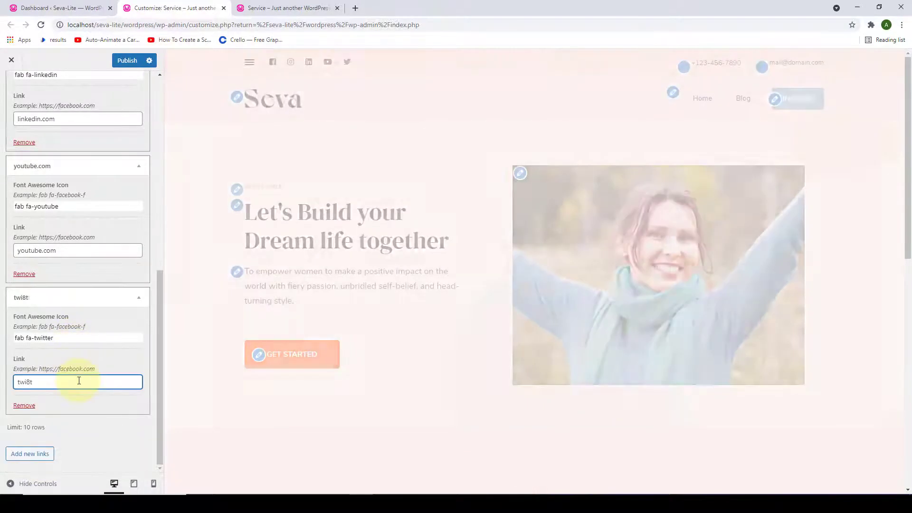
pyautogui.press('BackSpace')
pyautogui.press('BackSpace')
pyautogui.write('tter.com')
# - Add a sixth social link with icon 'fab fa-pinterest' and link pinterest.com
pyautogui.click(30, 454)
pyautogui.click(76, 338)
pyautogui.write('p')
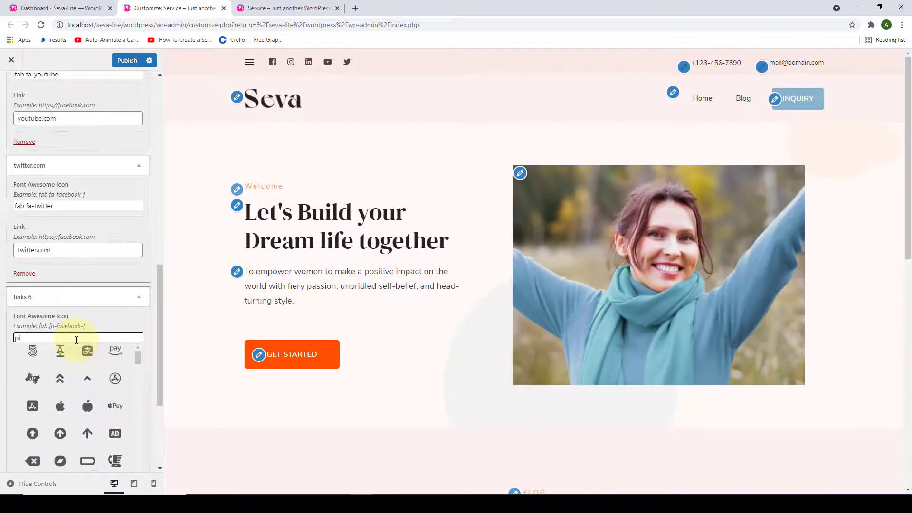
pyautogui.press('BackSpace')
pyautogui.write('fab fa-pinterest')
pyautogui.click(64, 381)
pyautogui.write('pinterest.com')
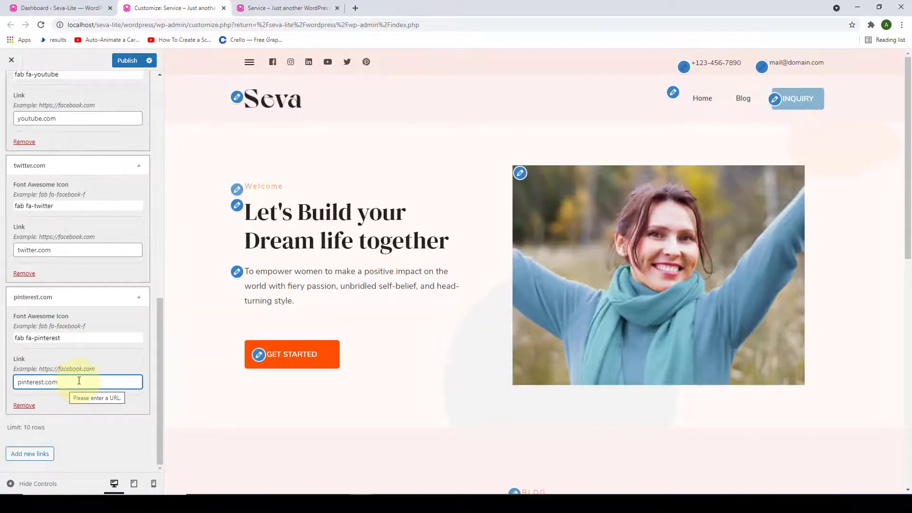
# - Publish the updated header social links
pyautogui.scroll(6, 81, 375)
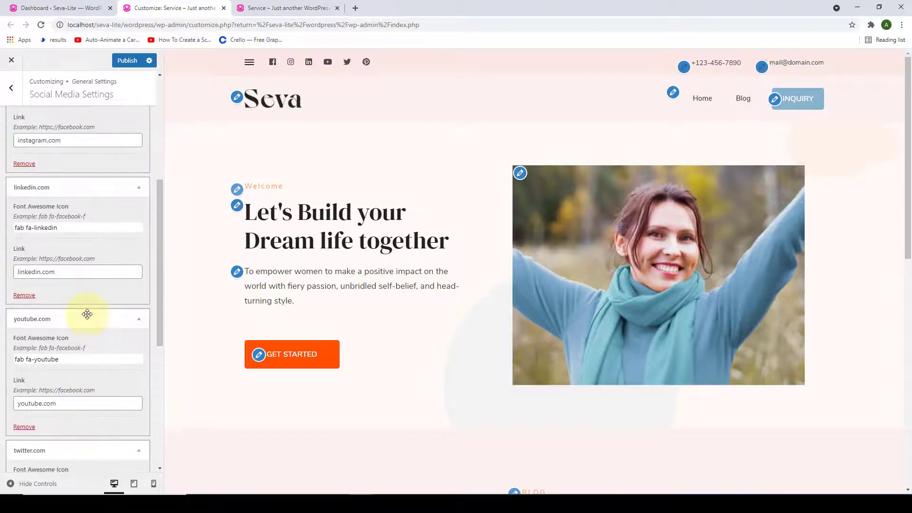
pyautogui.scroll(5, 87, 285)
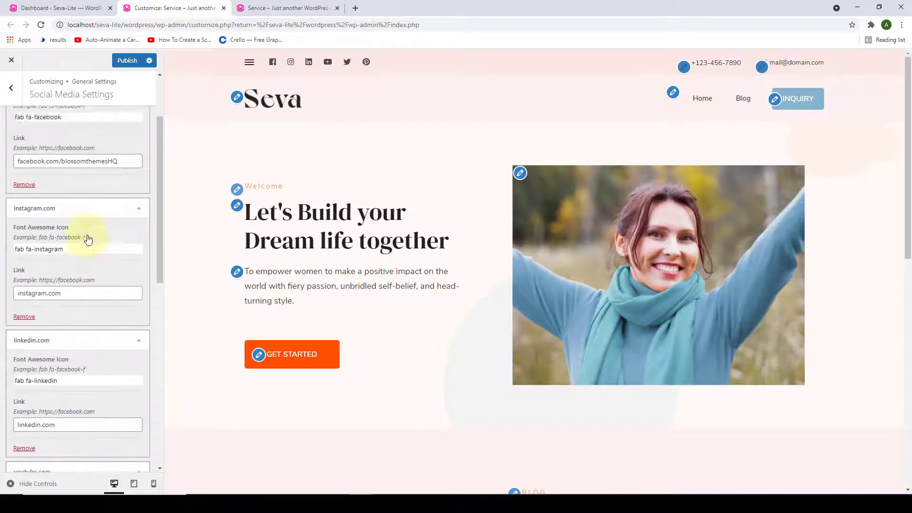
pyautogui.click(133, 54)
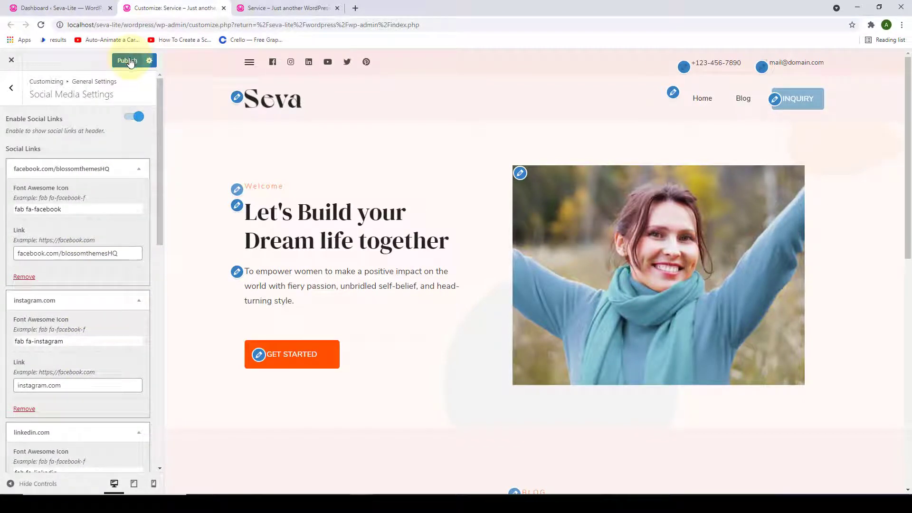
# - Reload the live site to check six header social icons, then return to the Customizer's top-level sections
pyautogui.click(258, 5)
pyautogui.click(39, 24)
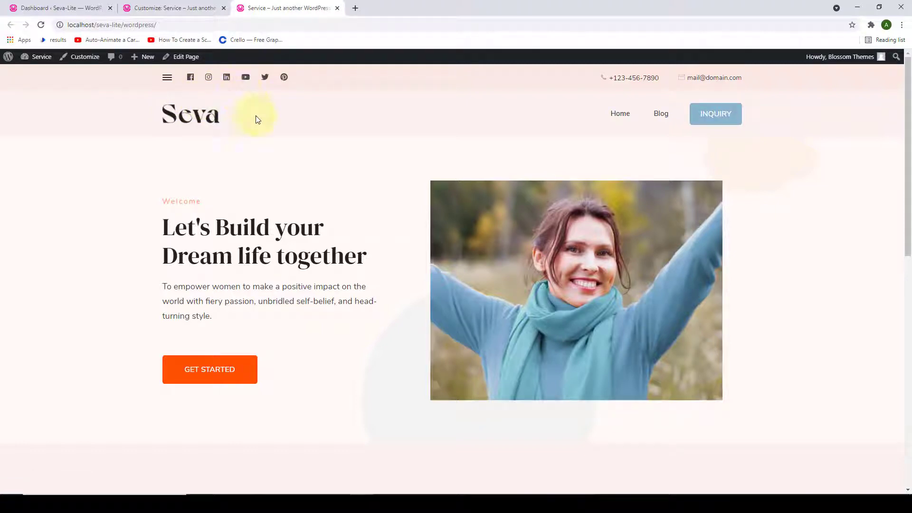
pyautogui.click(150, 8)
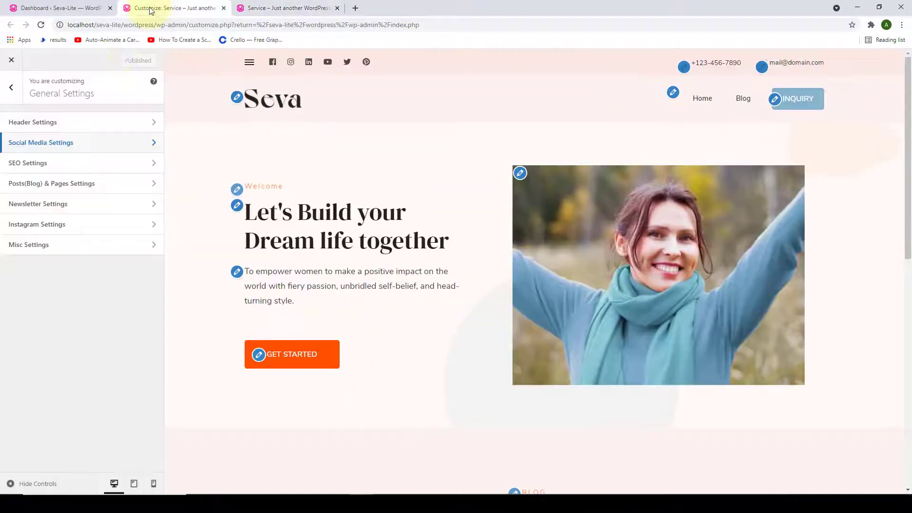
pyautogui.click(11, 88)
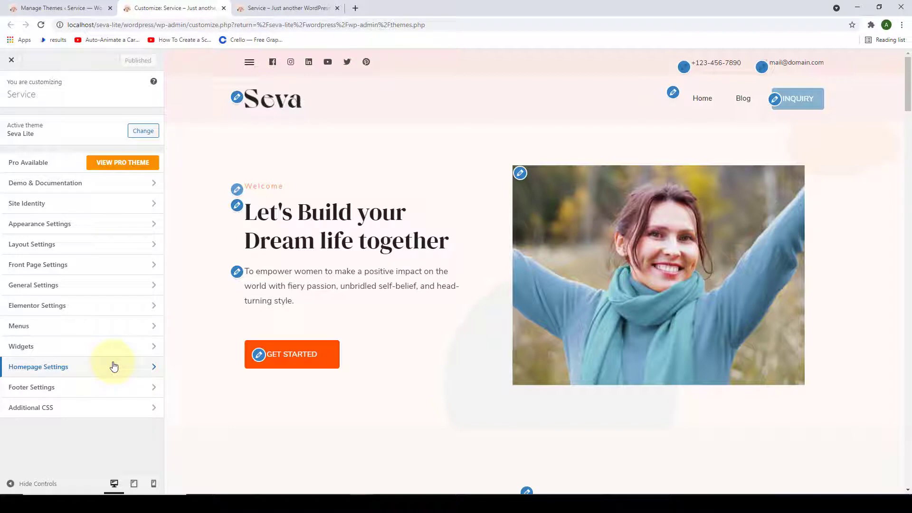
# - Set the homepage in Homepage Settings to display 'Your latest posts'
pyautogui.click(114, 365)
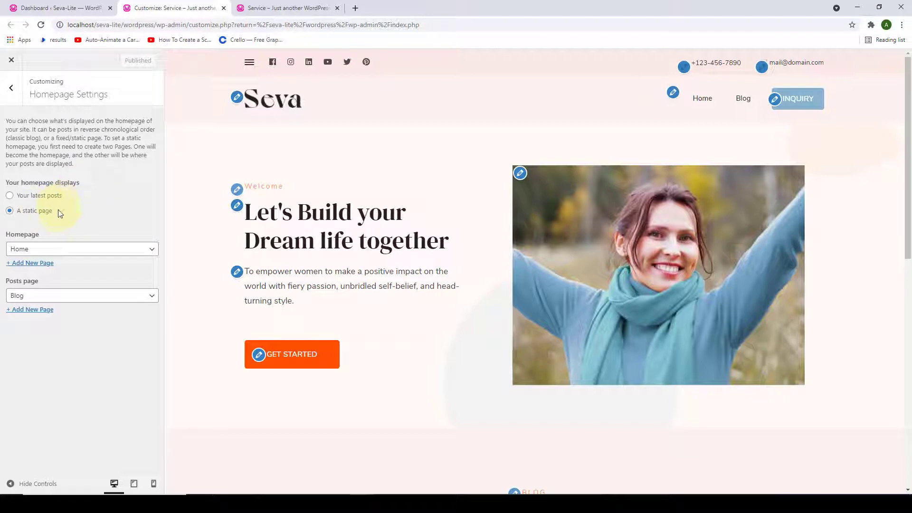
pyautogui.click(10, 195)
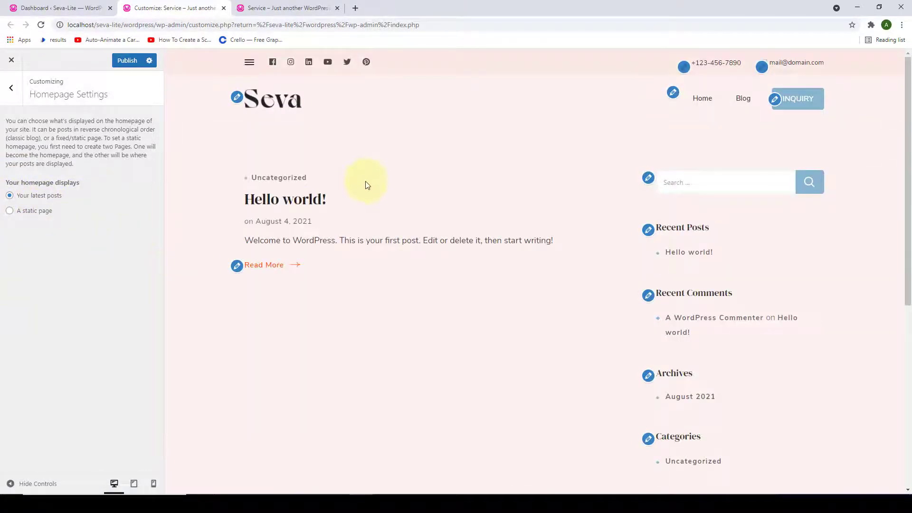
pyautogui.scroll(-4, 370, 194)
pyautogui.scroll(4, 379, 255)
# - Try 'A static page' with Blog and Home previews, then switch back to 'Your latest posts'
pyautogui.click(10, 211)
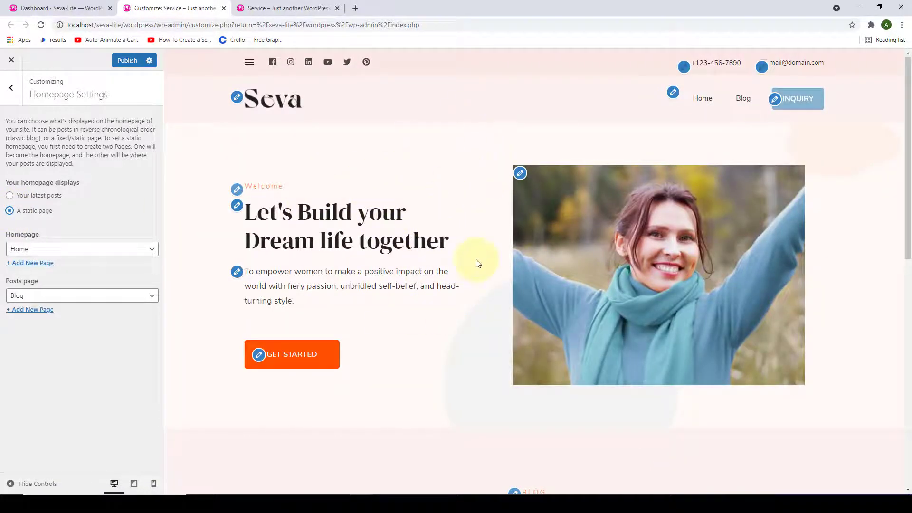
pyautogui.click(744, 102)
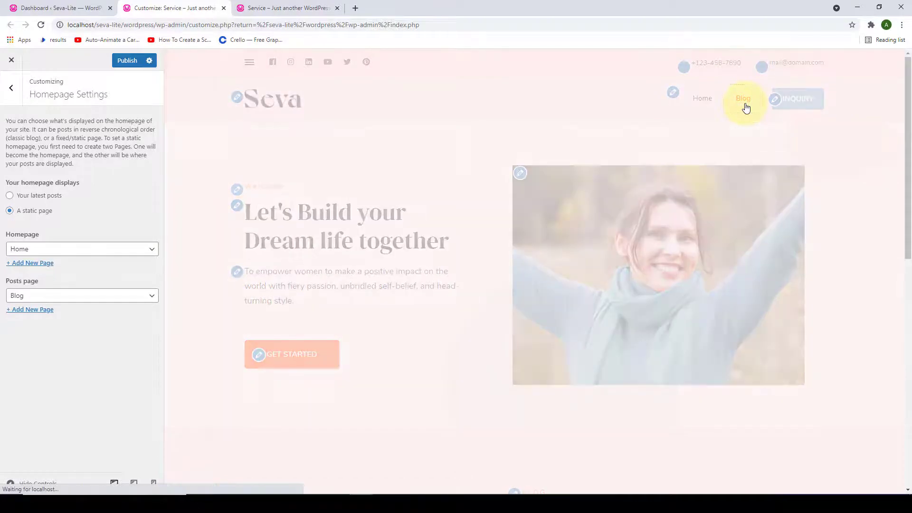
pyautogui.scroll(-4, 425, 256)
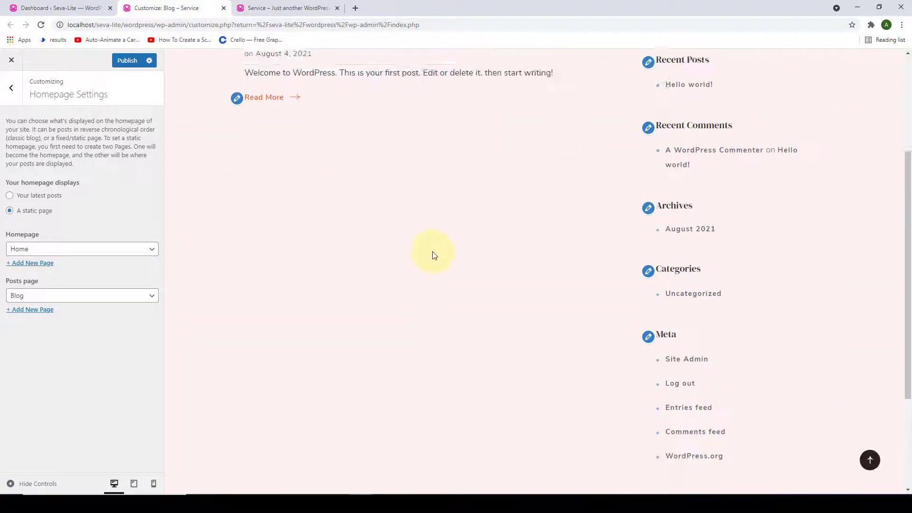
pyautogui.scroll(4, 435, 238)
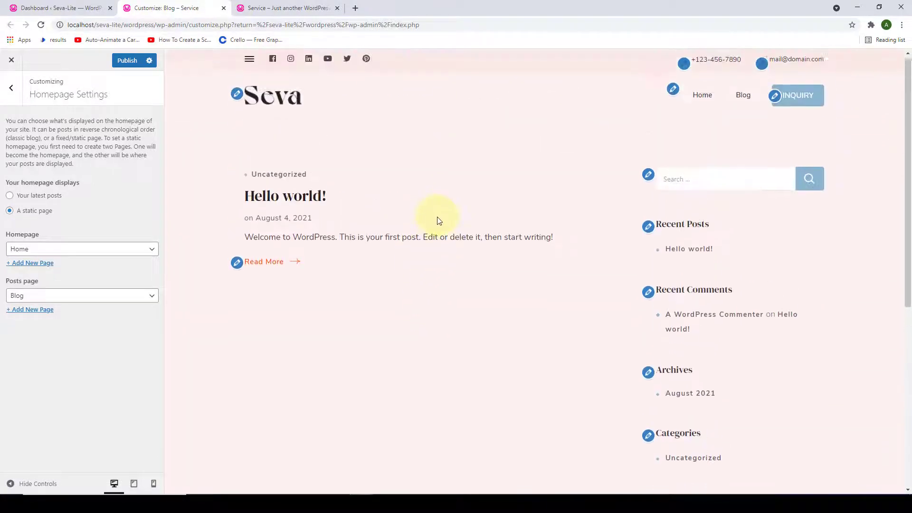
pyautogui.click(710, 106)
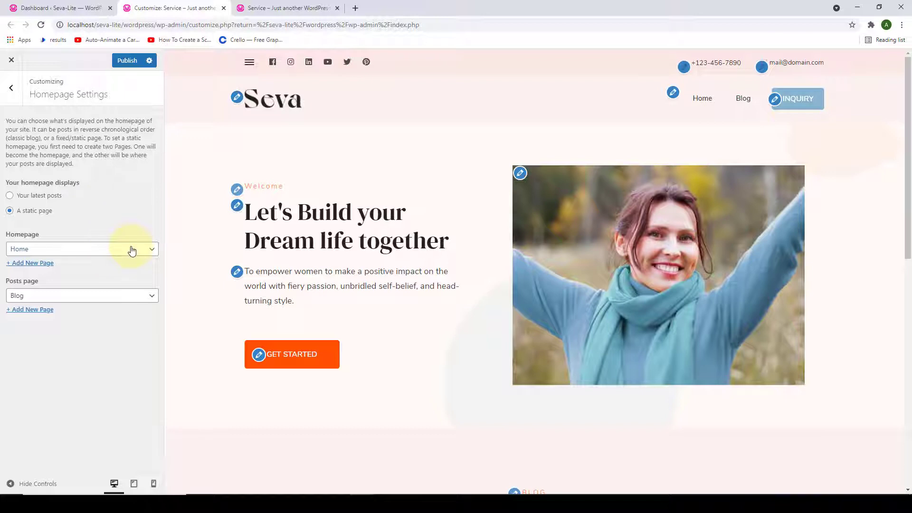
pyautogui.click(9, 196)
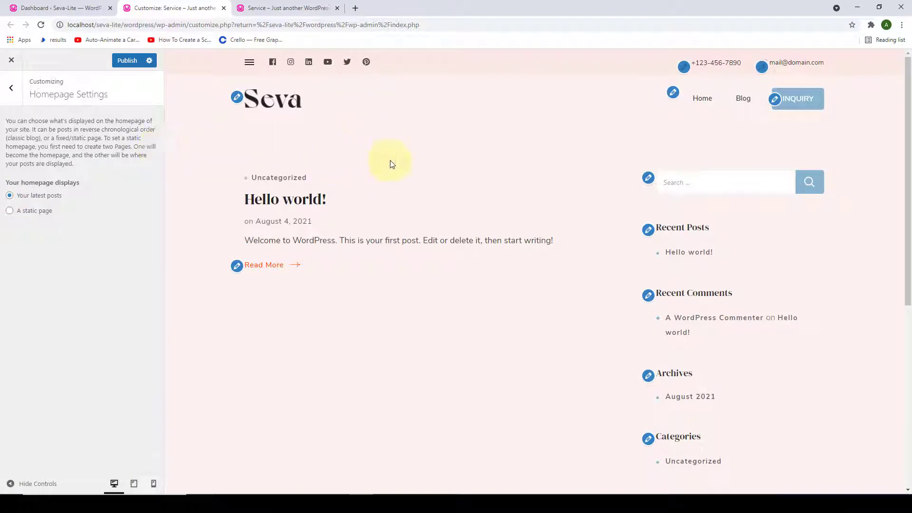
pyautogui.scroll(-1, 372, 291)
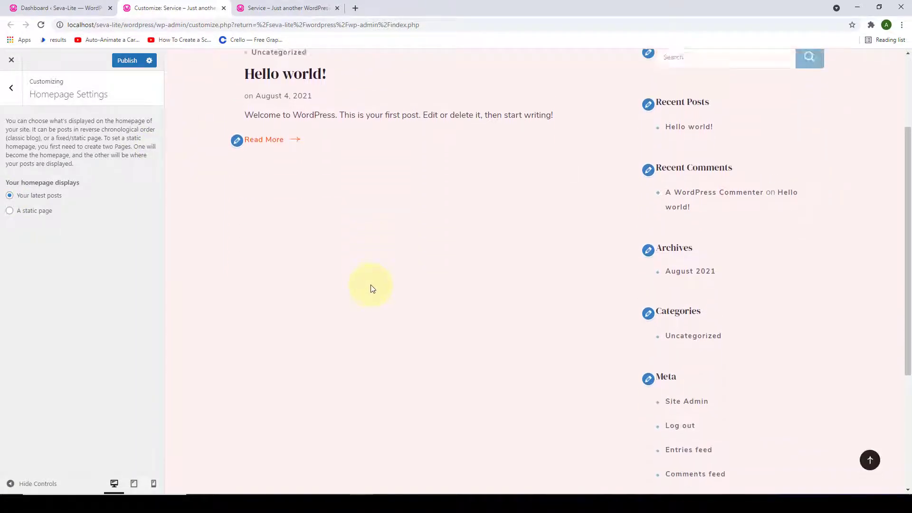
pyautogui.scroll(3, 372, 291)
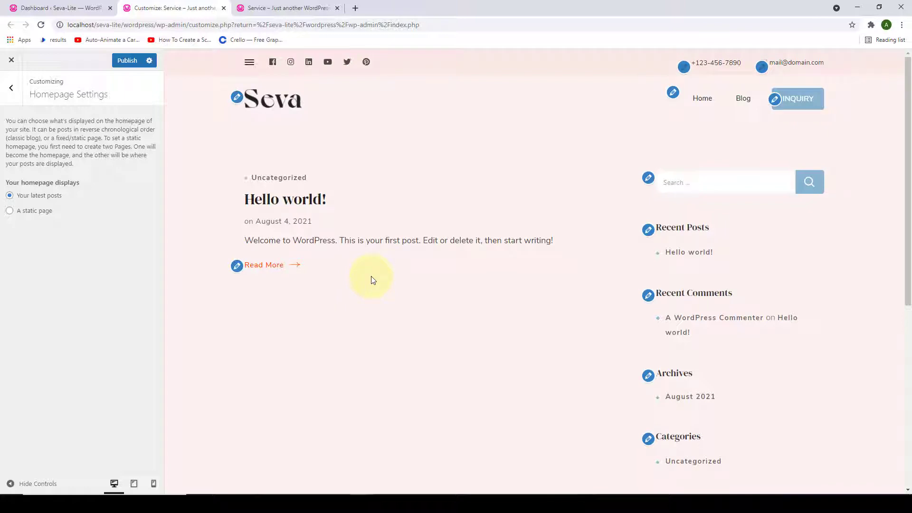
# - Publish 'A static page' homepage (Home, with Blog as posts page) and go to Front Page Settings
pyautogui.click(10, 211)
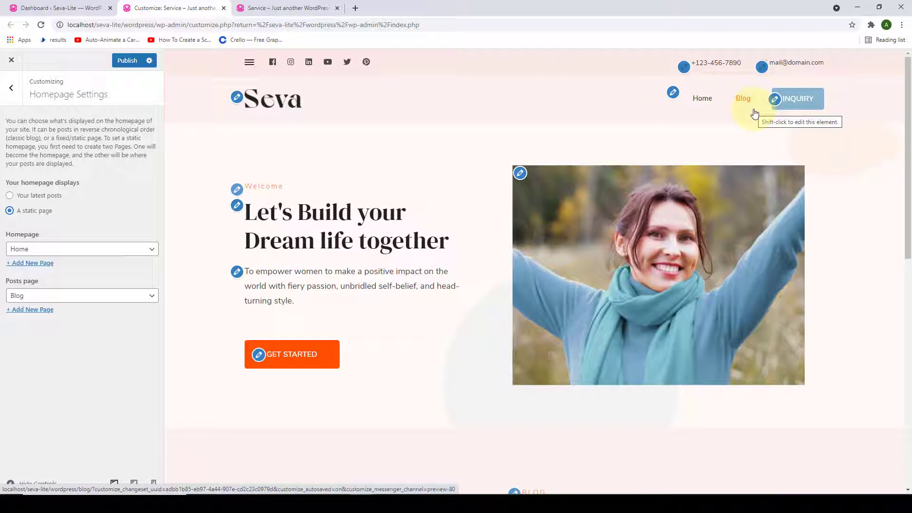
pyautogui.click(123, 65)
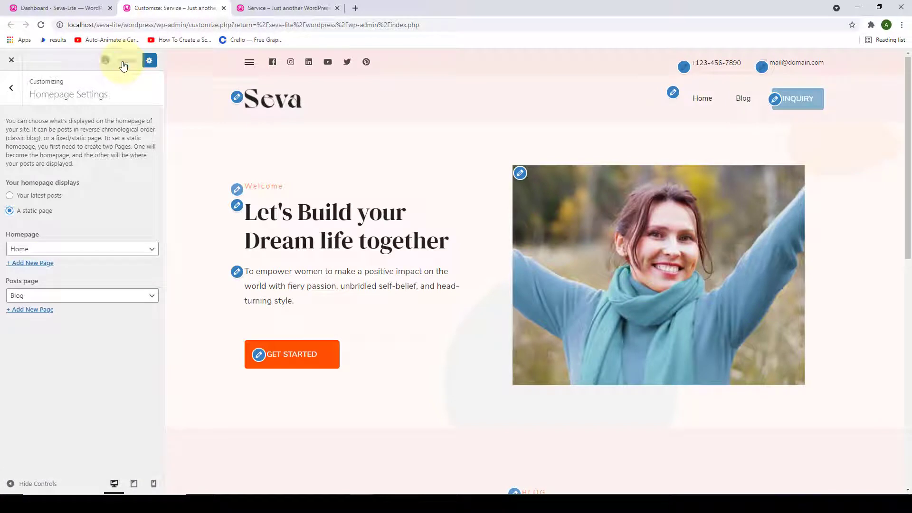
pyautogui.click(12, 90)
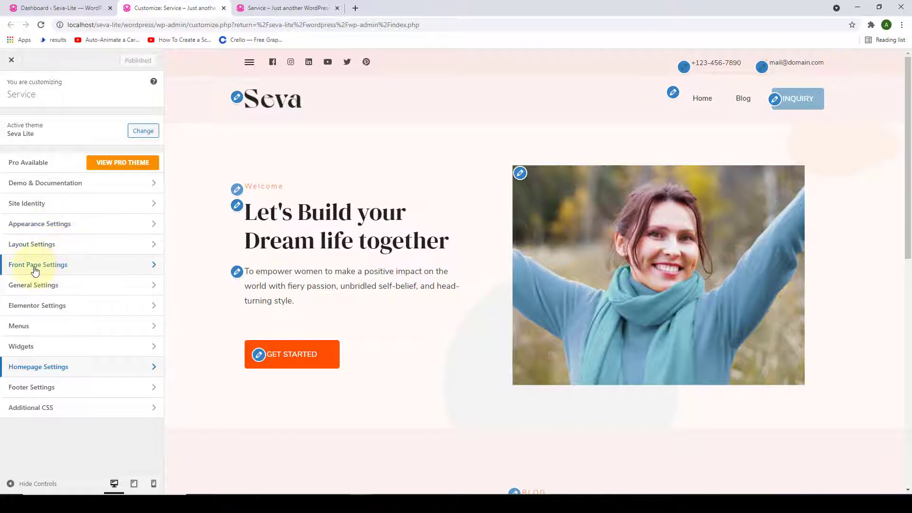
pyautogui.click(63, 267)
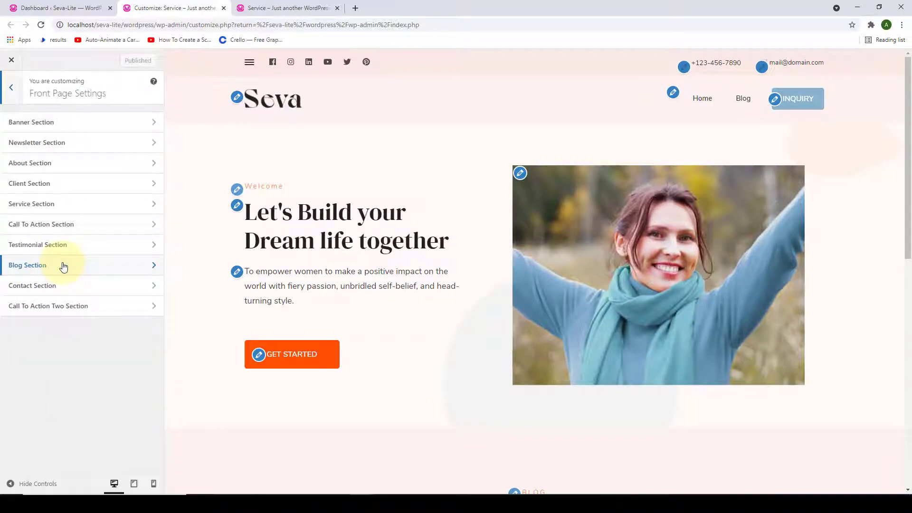
# - In Banner Section, try 'Disable Banner Section', then set Banner Options to 'Banner as Slider'
pyautogui.click(61, 126)
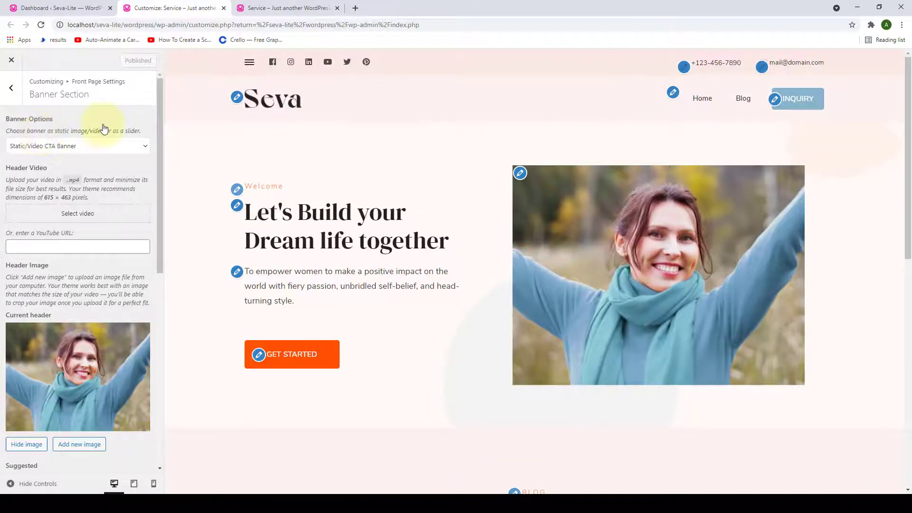
pyautogui.click(145, 147)
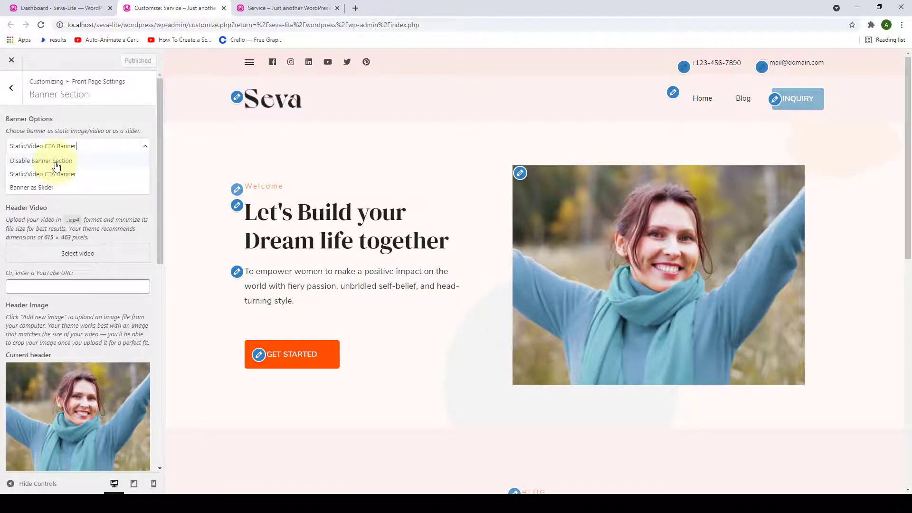
pyautogui.click(56, 165)
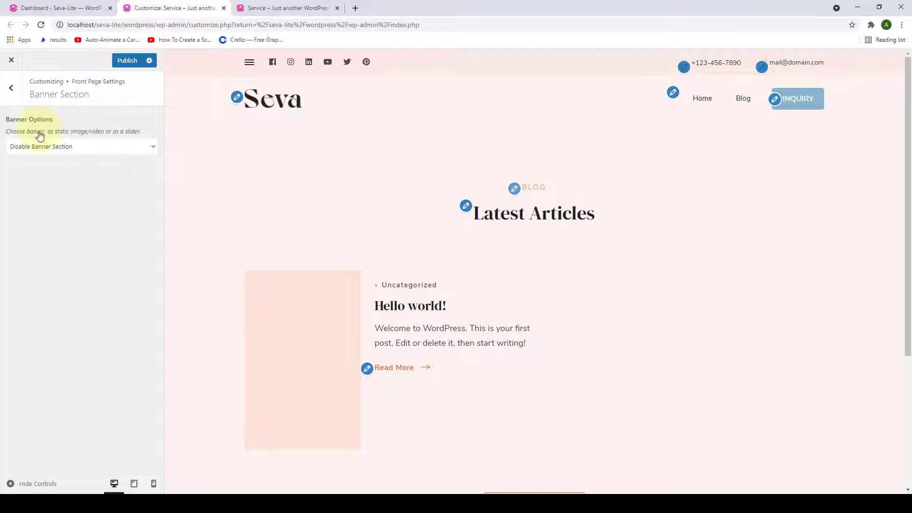
pyautogui.click(153, 150)
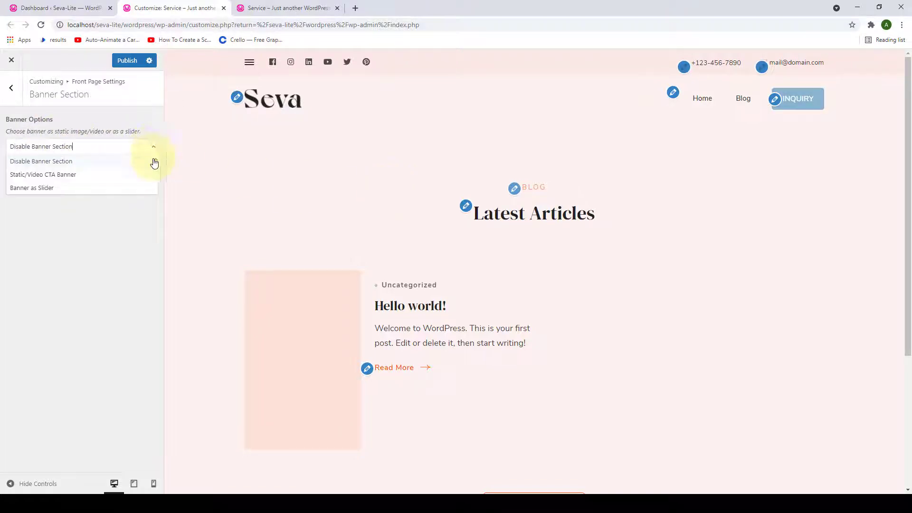
pyautogui.click(55, 189)
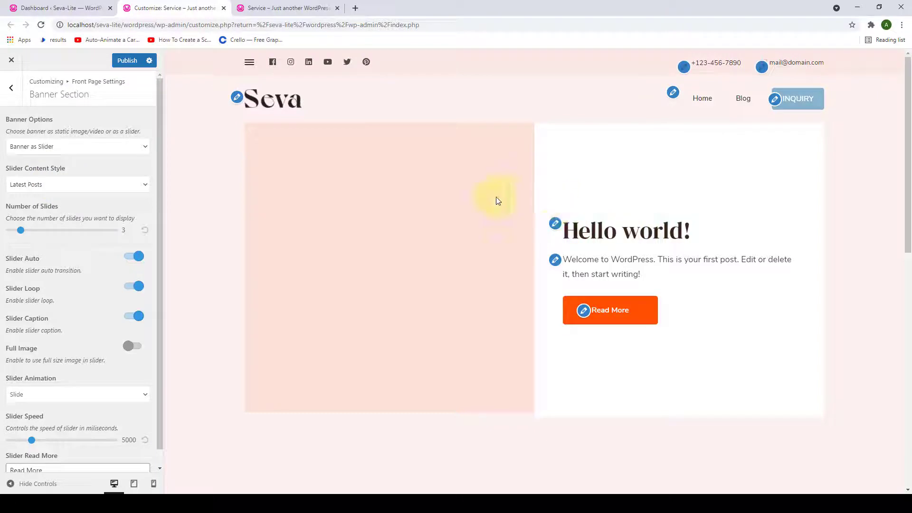
# - Set the slider to 5 slides with Slider Content Style 'Category' and open the Slider Category list
pyautogui.click(143, 186)
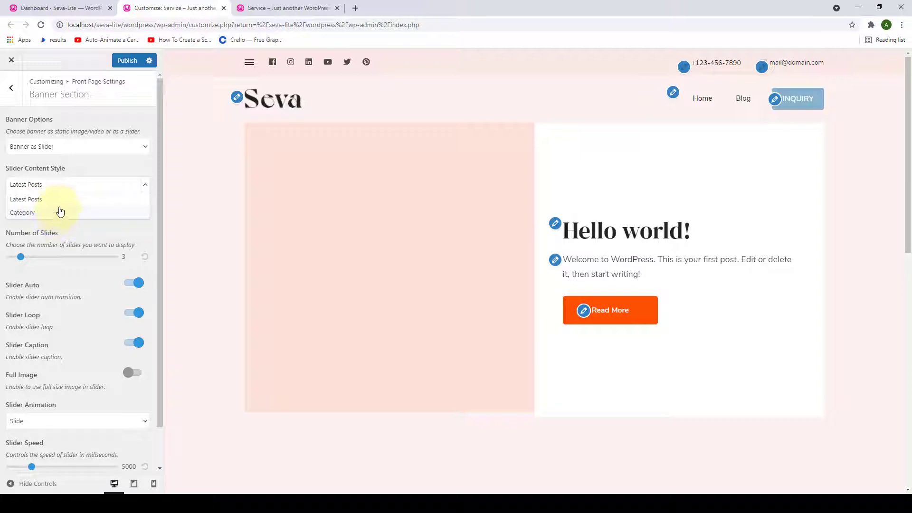
pyautogui.click(59, 200)
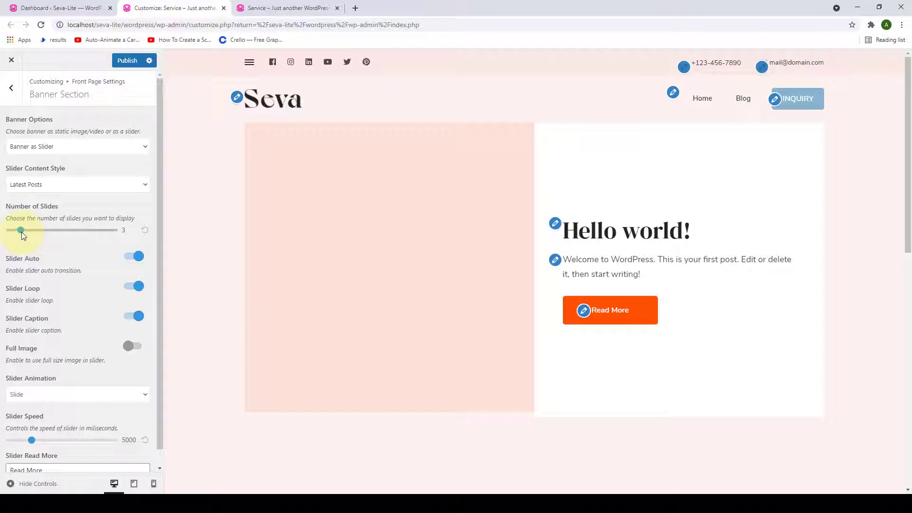
pyautogui.moveTo(21, 230); pyautogui.dragTo(40, 235)
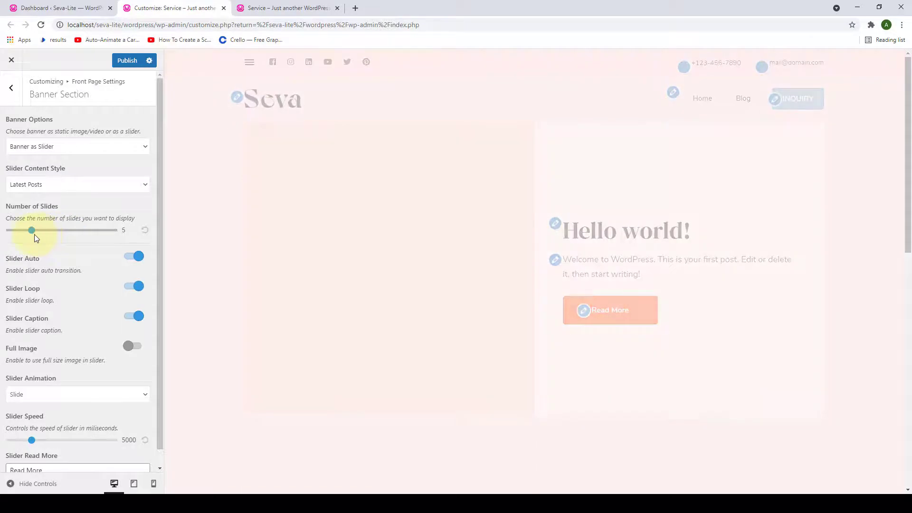
pyautogui.click(144, 185)
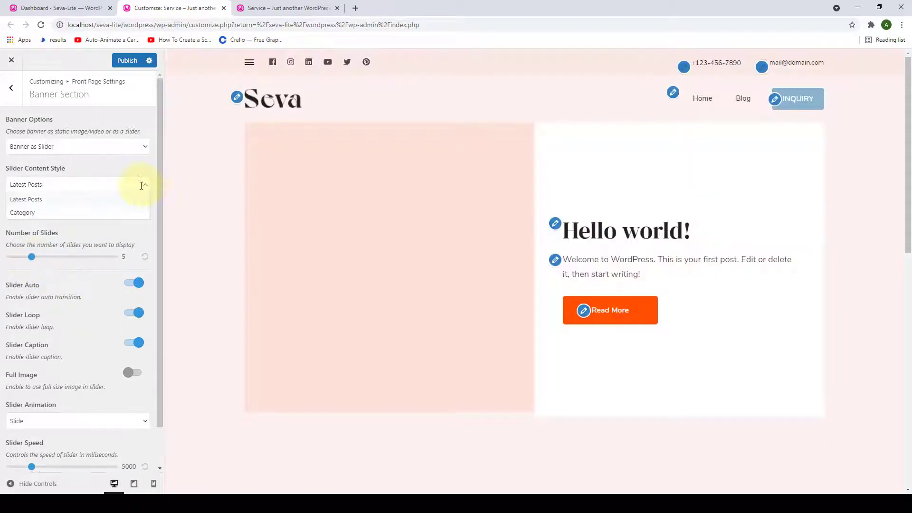
pyautogui.click(40, 213)
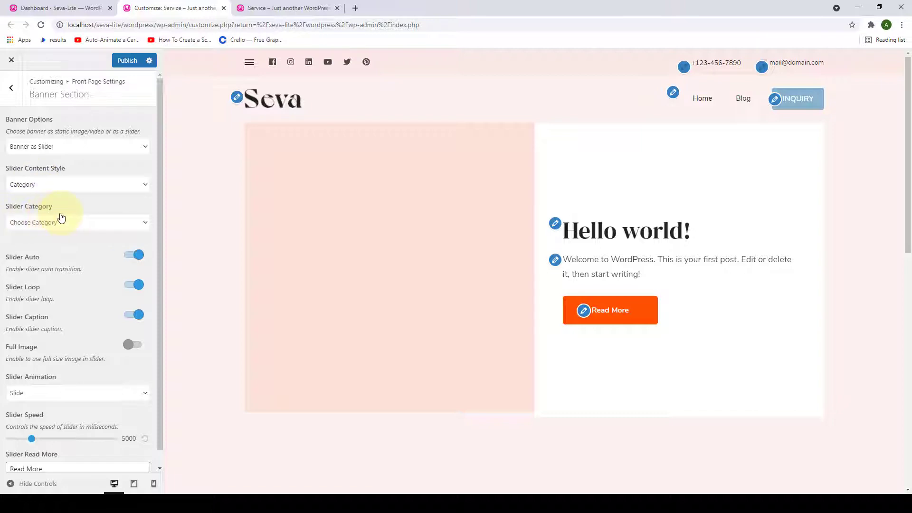
pyautogui.click(142, 226)
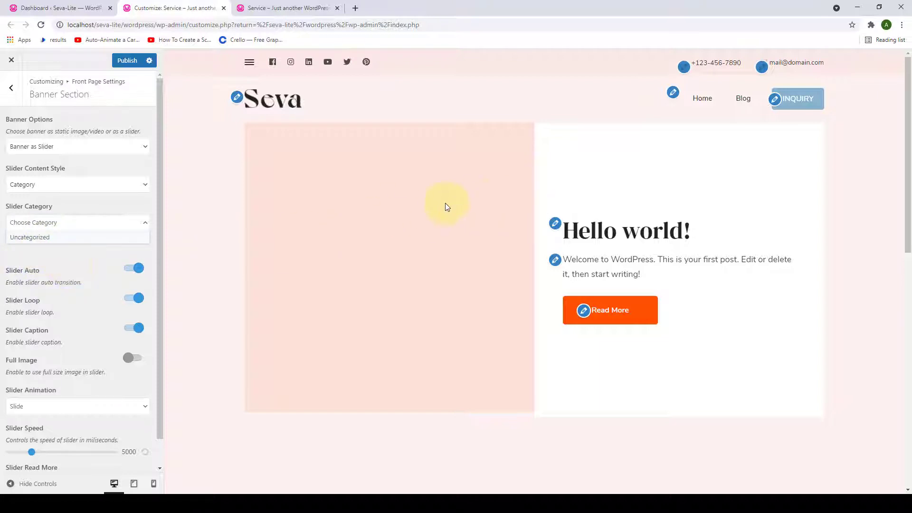
# - Review the slider options, keeping the slide caption on and the animation set to Slide
pyautogui.click(145, 223)
pyautogui.scroll(-1, 67, 242)
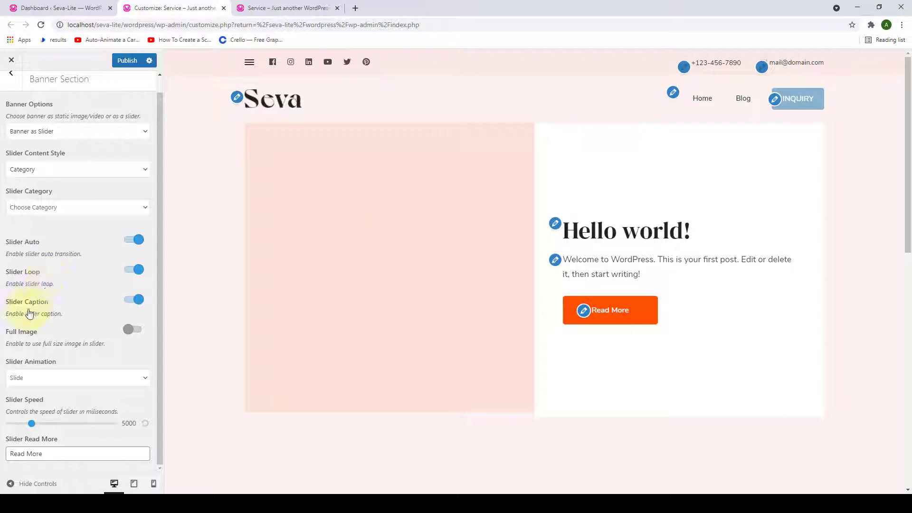
pyautogui.click(133, 300)
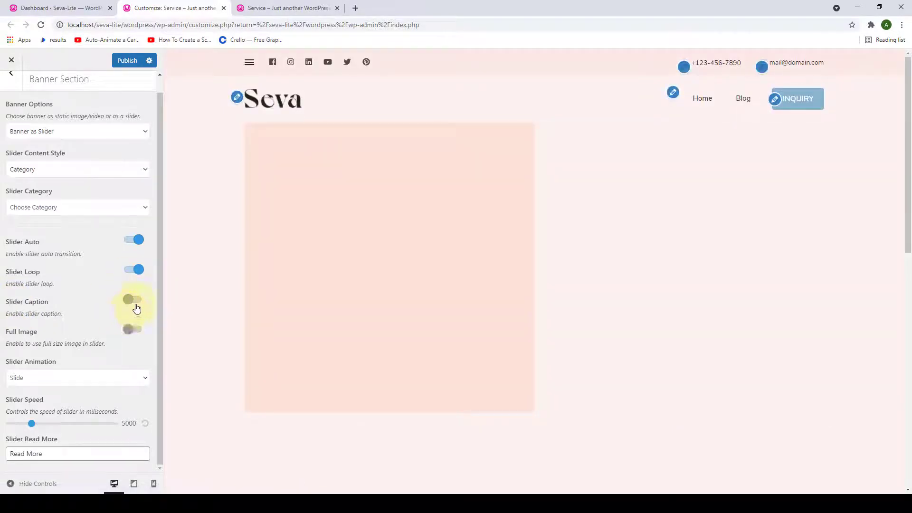
pyautogui.click(134, 300)
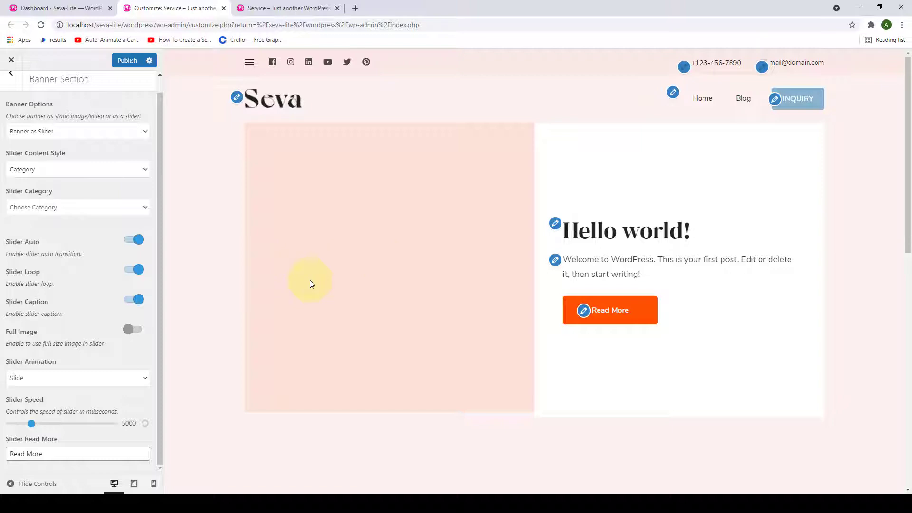
pyautogui.click(145, 378)
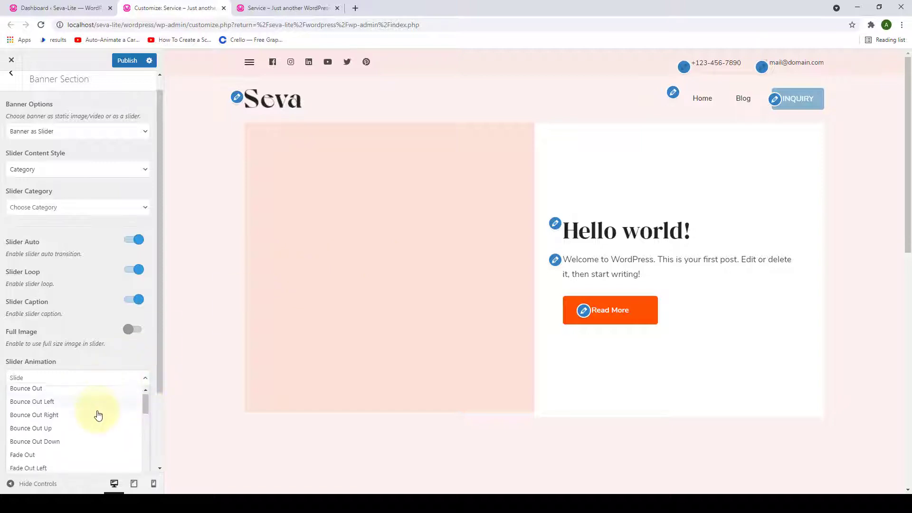
pyautogui.scroll(-15, 95, 444)
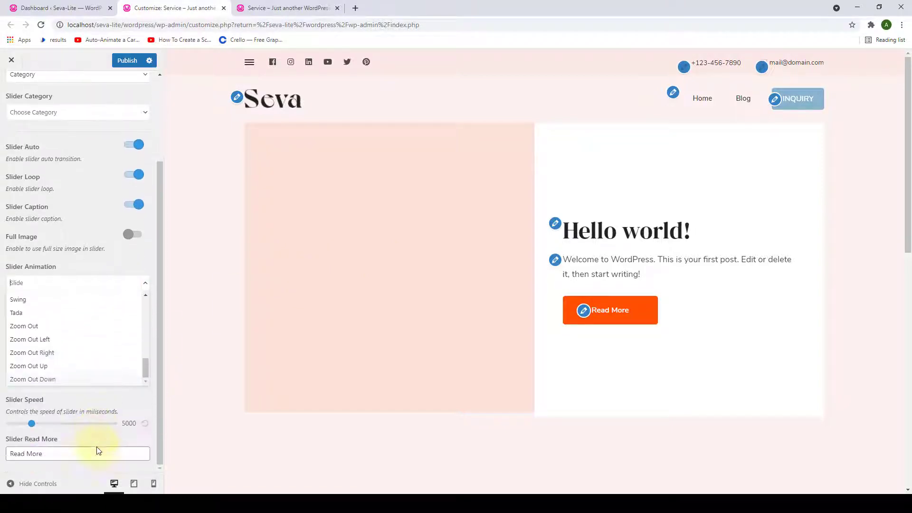
pyautogui.scroll(15, 106, 343)
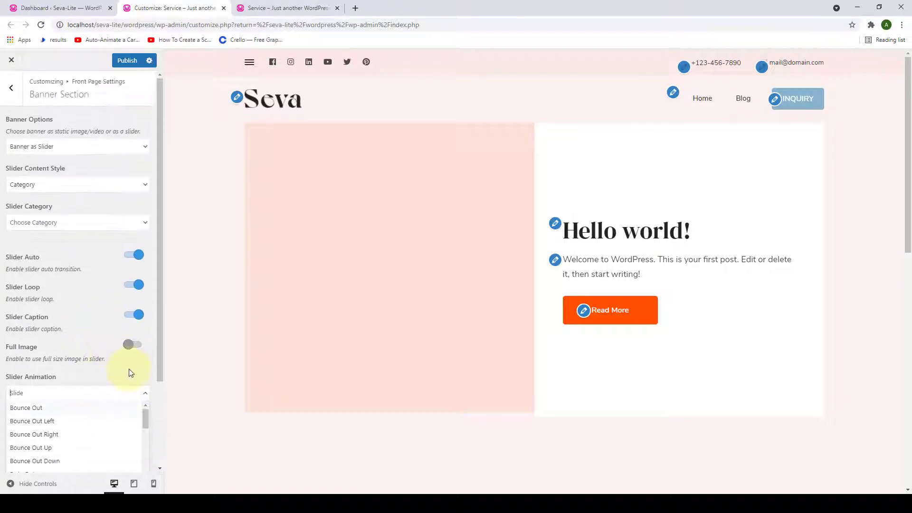
pyautogui.click(131, 372)
pyautogui.scroll(-1, 95, 404)
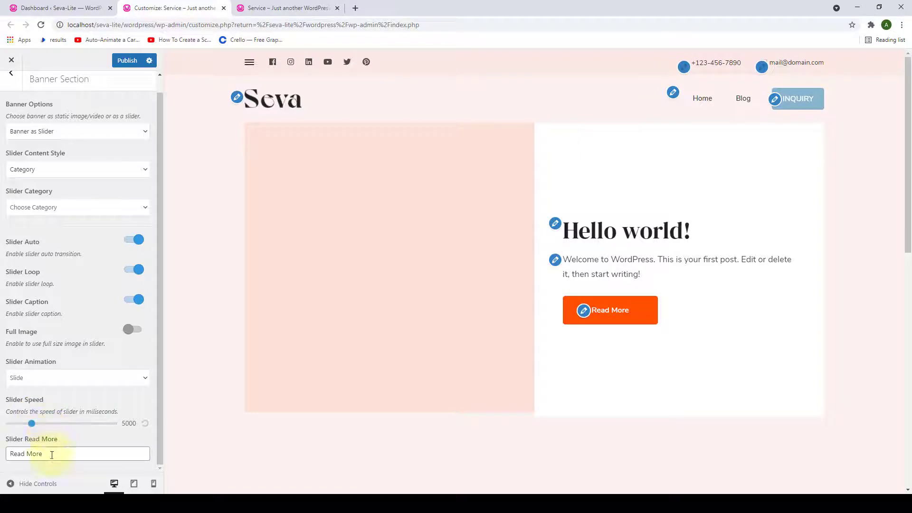
# - Try 'Learn M' as the slide button label, then restore it to 'Read More'
pyautogui.moveTo(51, 454); pyautogui.dragTo(9, 453)
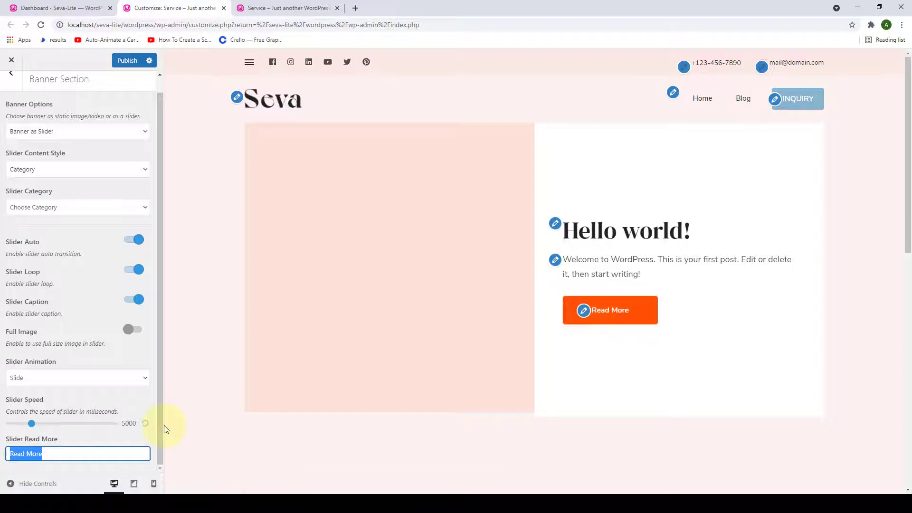
pyautogui.press('BackSpace')
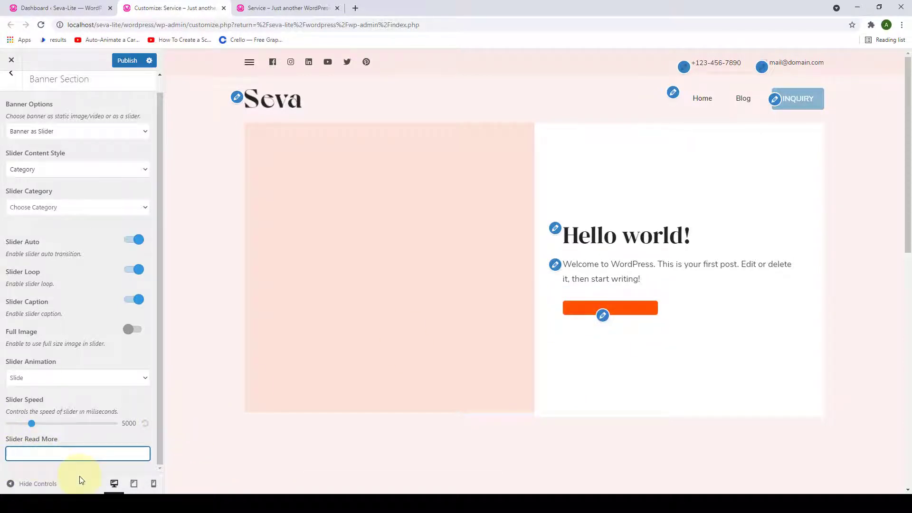
pyautogui.write('L')
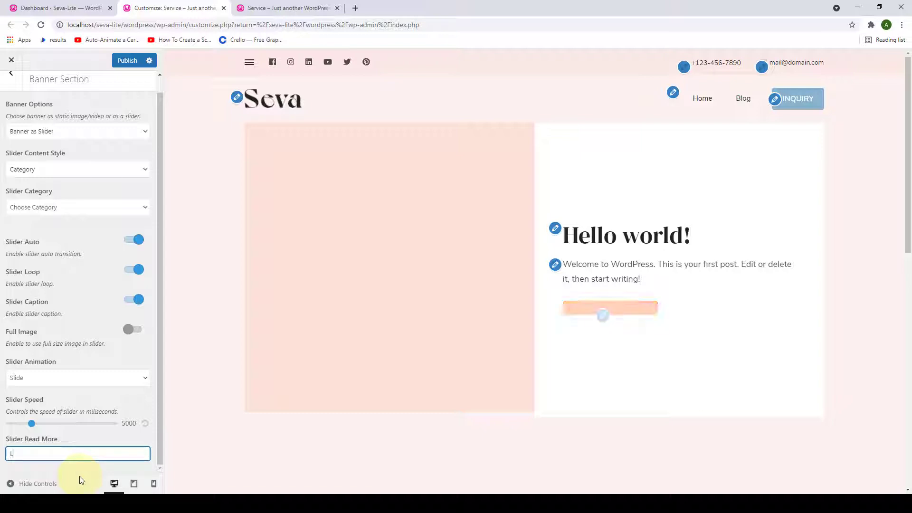
pyautogui.write('earn More')
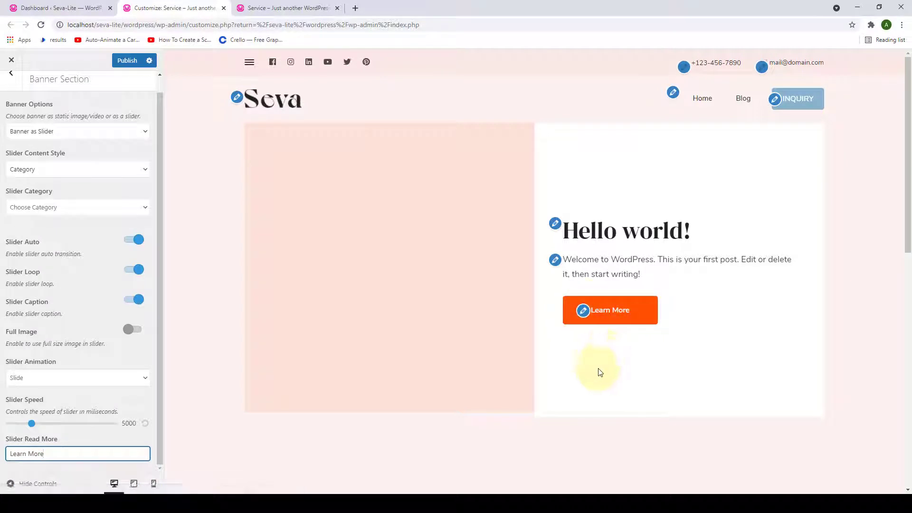
pyautogui.hotkey('ctrl', 'a')
pyautogui.write('Read More')
pyautogui.scroll(1, 119, 440)
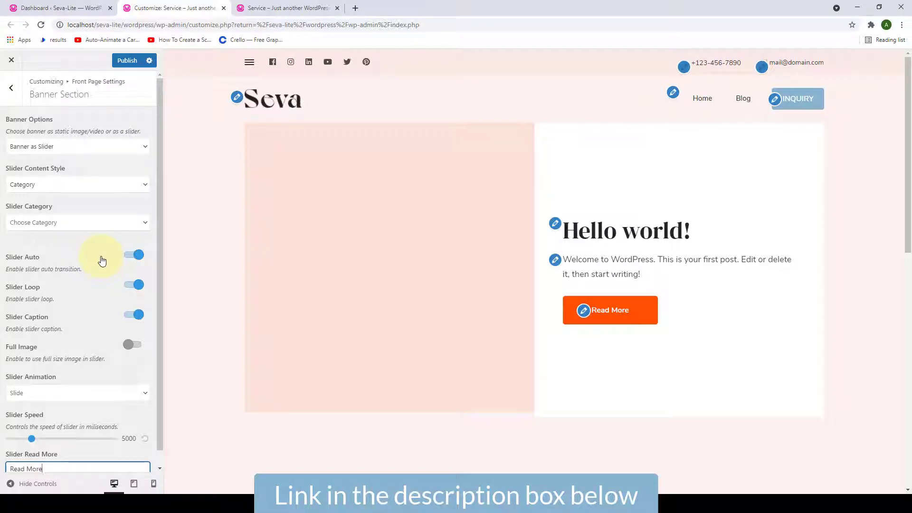
# - Change the banner type to Static/Video CTA Banner and start choosing a banner video
pyautogui.click(146, 147)
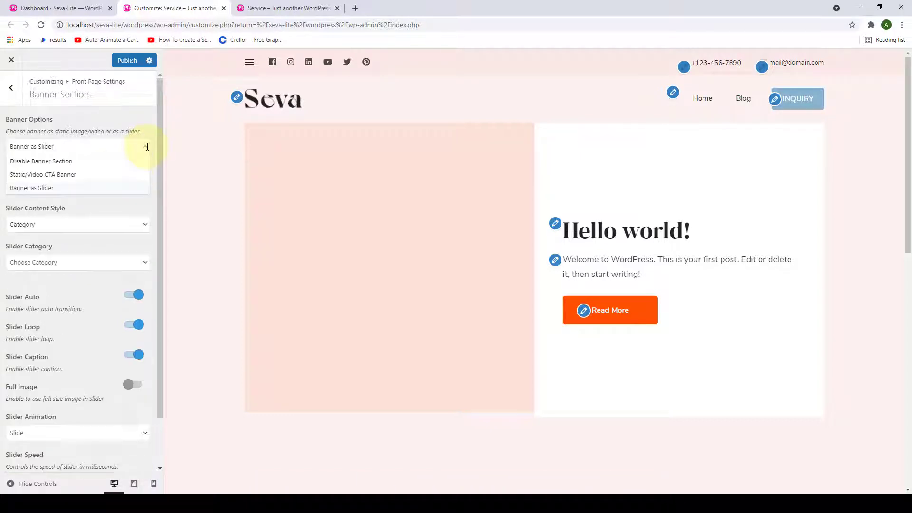
pyautogui.click(70, 175)
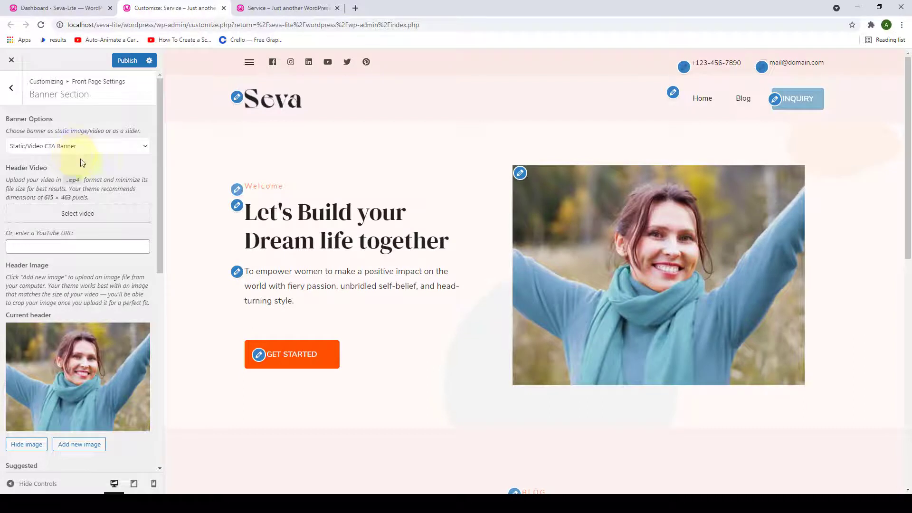
pyautogui.scroll(-1, 78, 157)
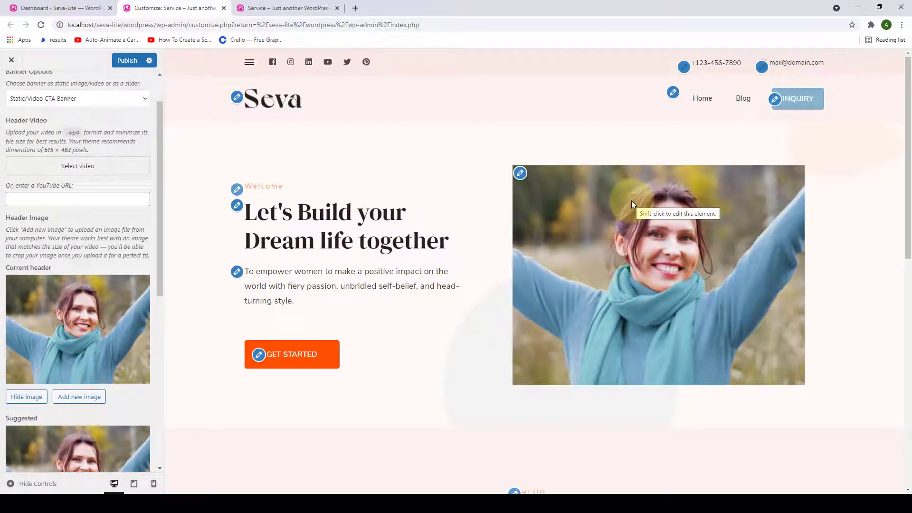
pyautogui.scroll(1, 107, 223)
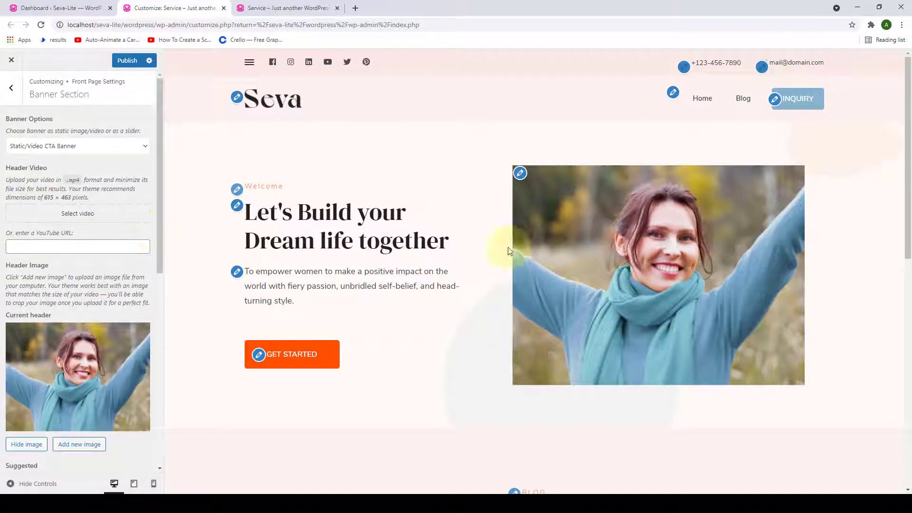
pyautogui.click(95, 220)
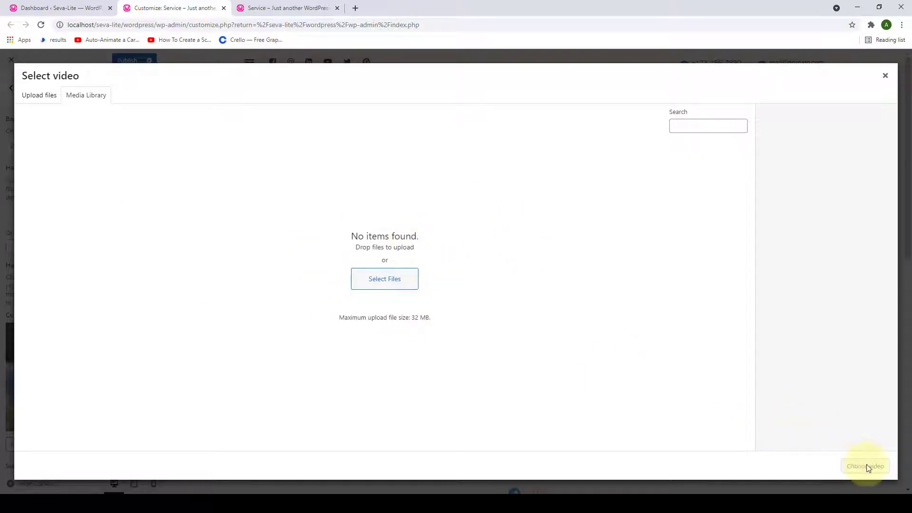
pyautogui.click(885, 76)
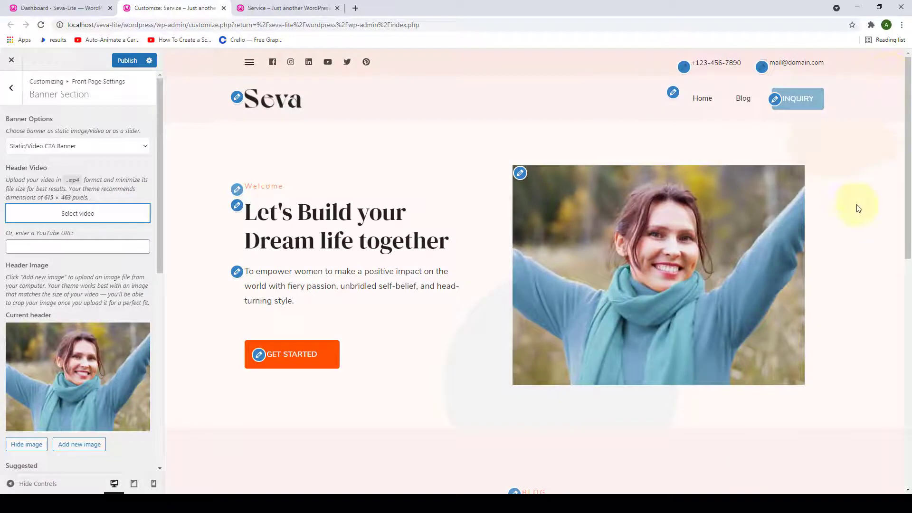
pyautogui.click(630, 288)
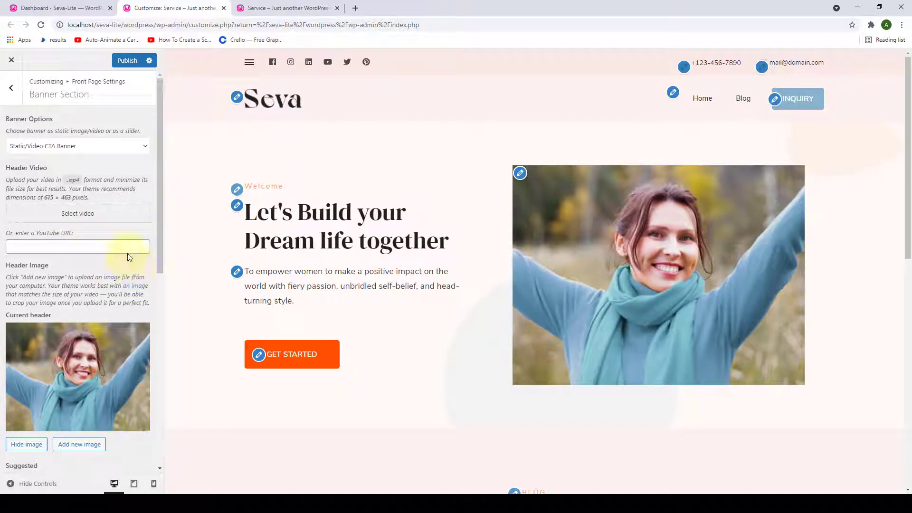
pyautogui.click(88, 246)
pyautogui.write('https://www.youtube.com/watch?v=8Ow9kaz1Vdo')
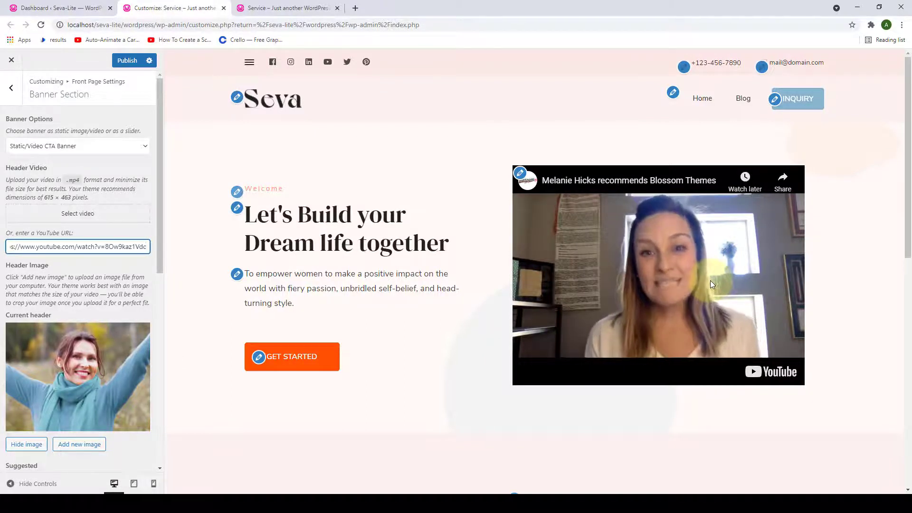
pyautogui.tripleClick(111, 247)
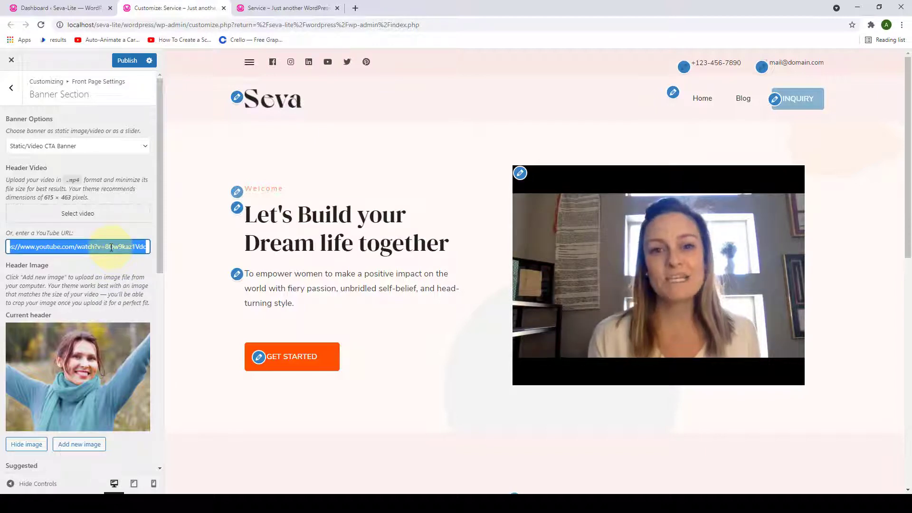
pyautogui.press('BackSpace')
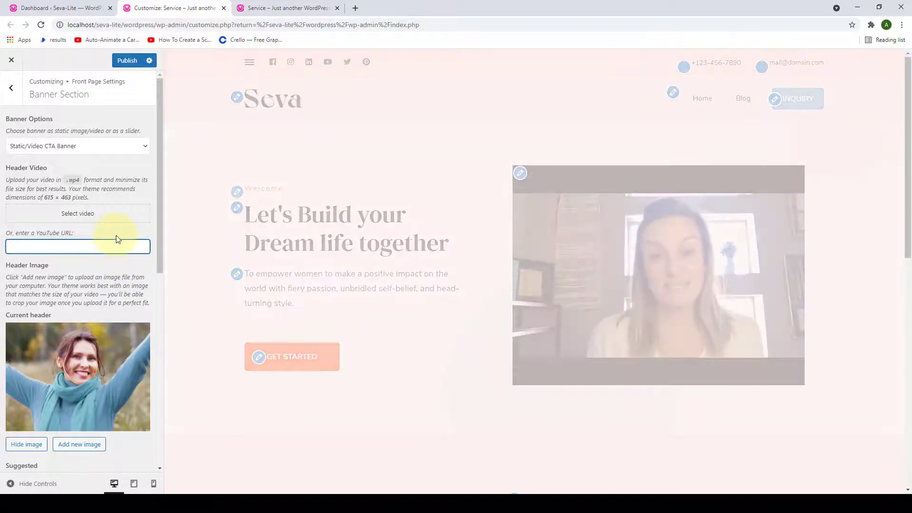
pyautogui.scroll(-4, 118, 238)
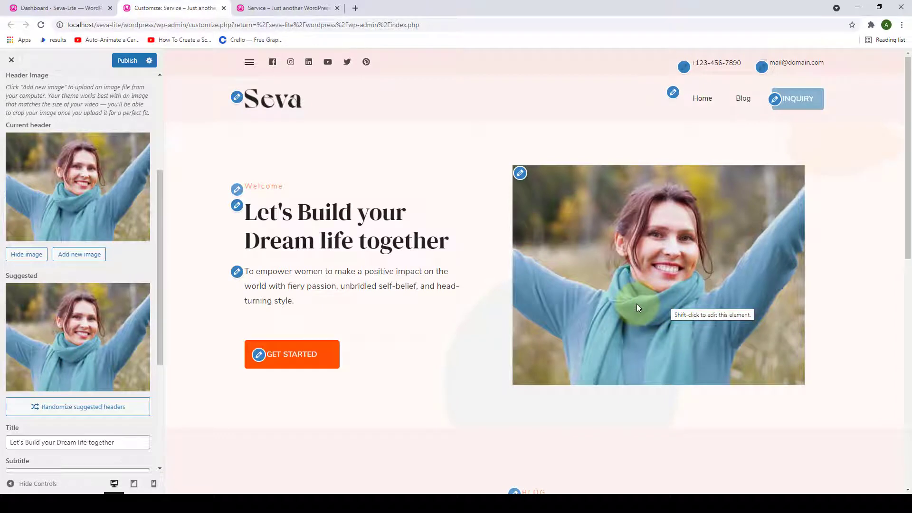
# - Add the party photo of two women as an uncropped header, then switch back to the scarf photo
pyautogui.click(85, 257)
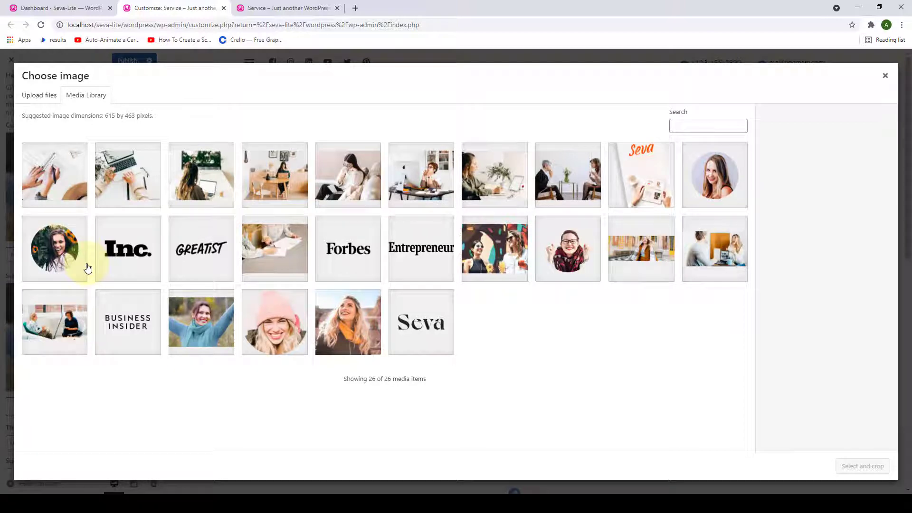
pyautogui.click(494, 261)
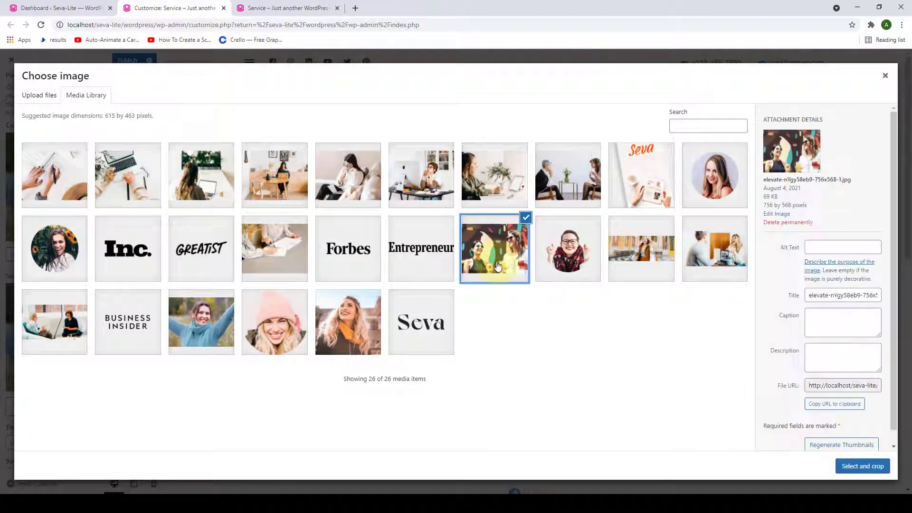
pyautogui.click(862, 466)
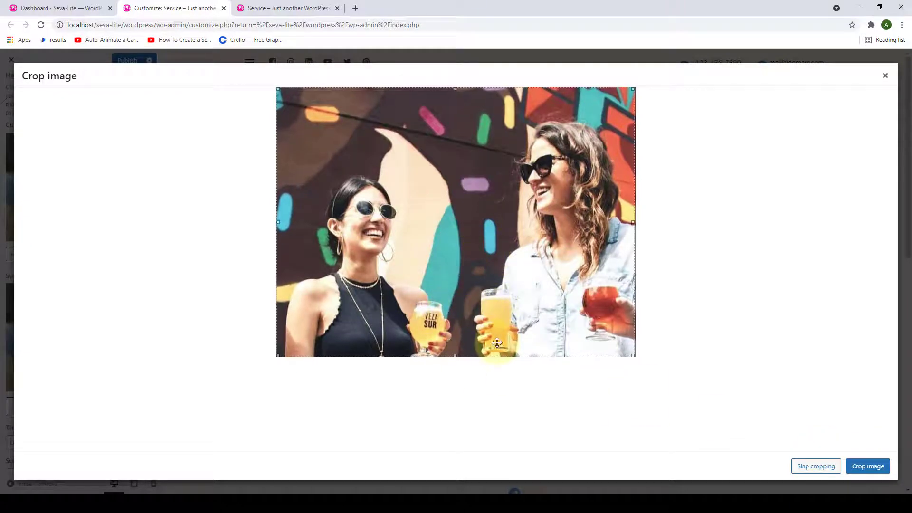
pyautogui.click(828, 468)
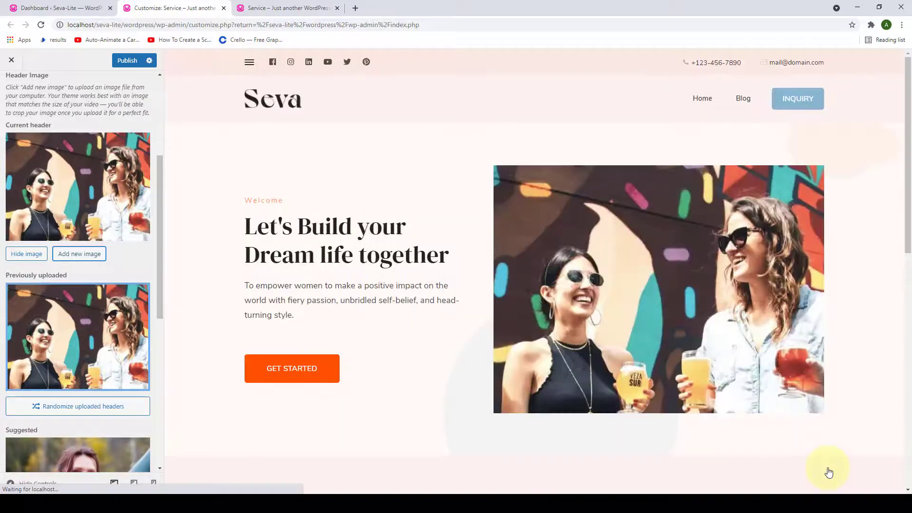
pyautogui.scroll(-1, 740, 307)
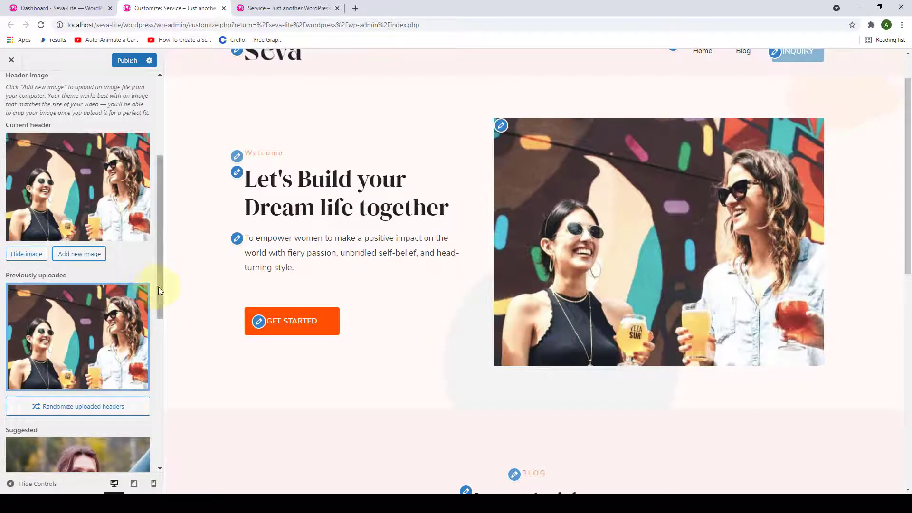
pyautogui.moveTo(158, 287); pyautogui.dragTo(161, 358)
pyautogui.click(107, 331)
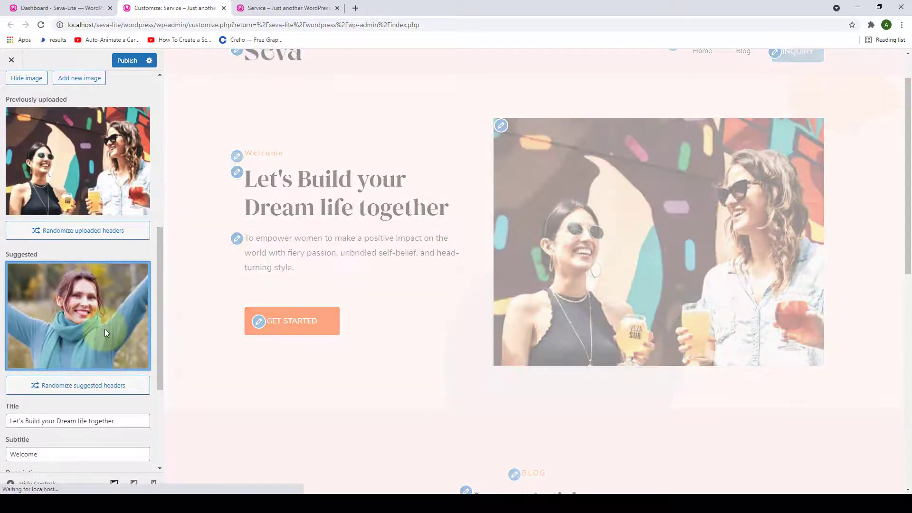
# - Replace the banner title with 'Empower Women'
pyautogui.scroll(-3, 105, 329)
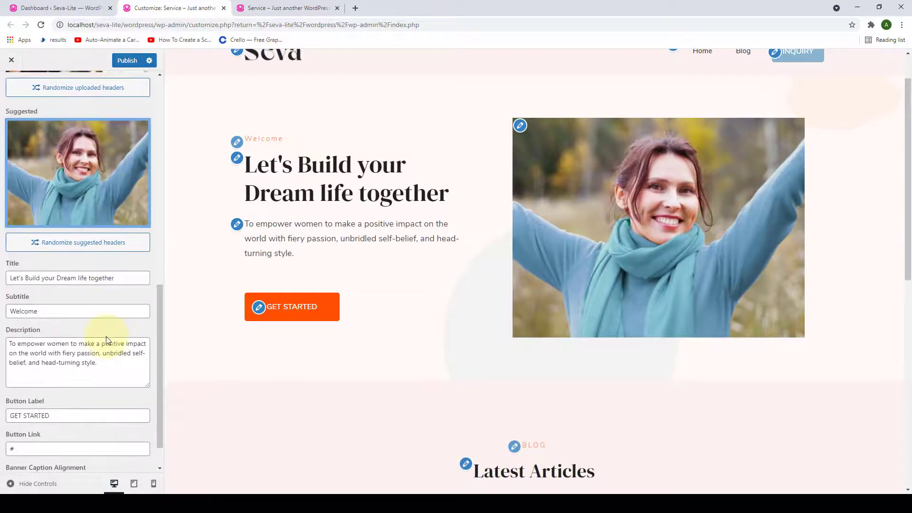
pyautogui.scroll(-1, 107, 336)
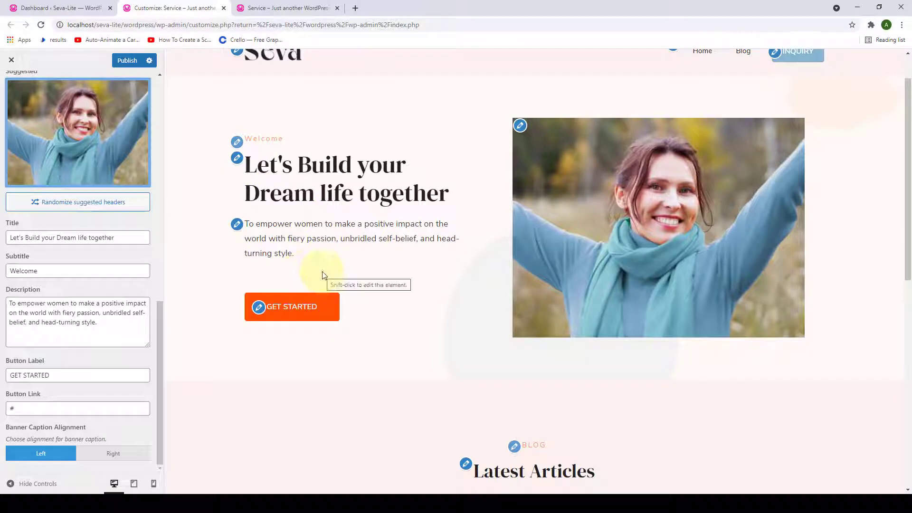
pyautogui.moveTo(307, 262); pyautogui.dragTo(245, 223)
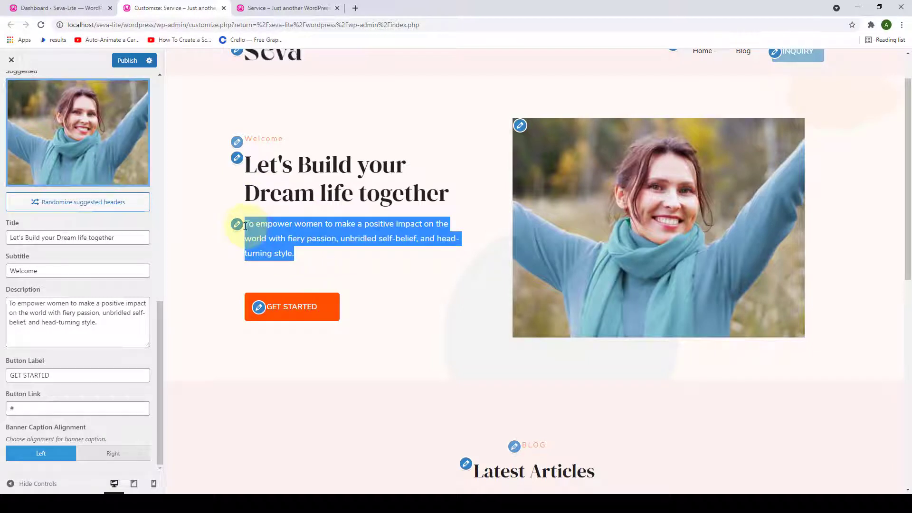
pyautogui.click(353, 265)
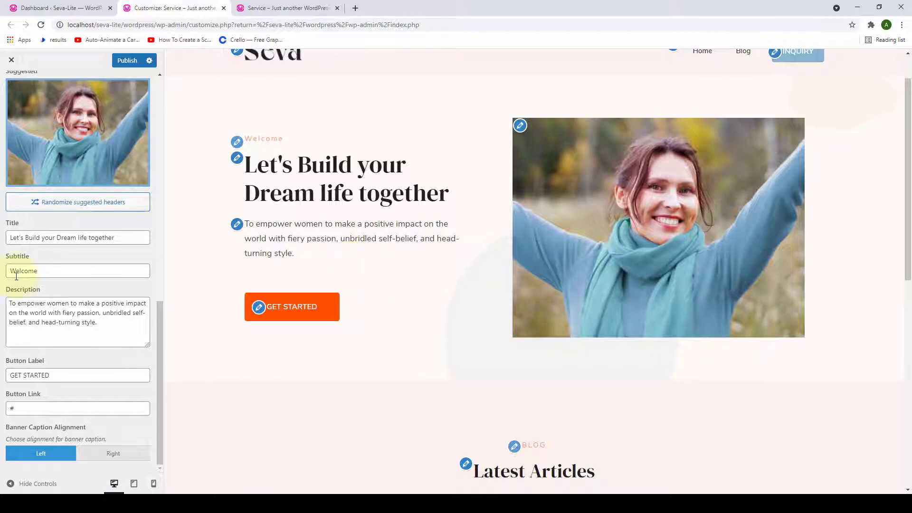
pyautogui.tripleClick(39, 241)
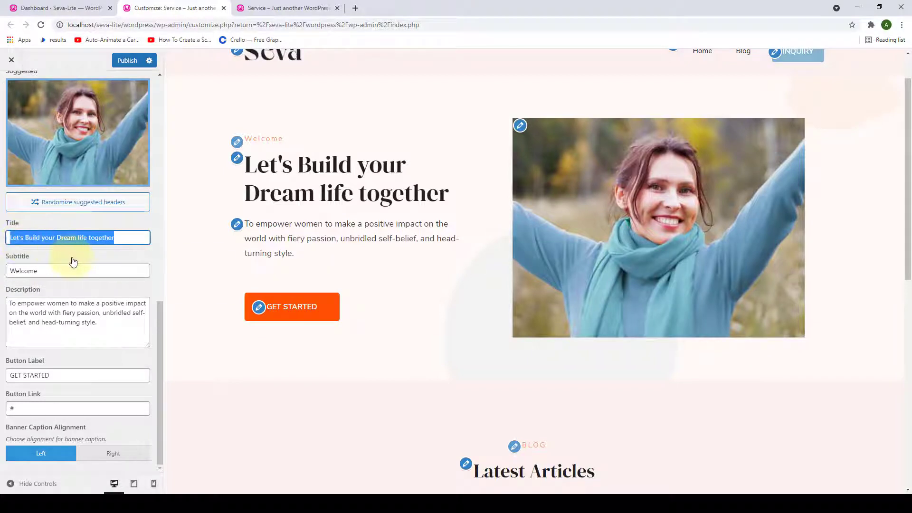
pyautogui.press('BackSpace')
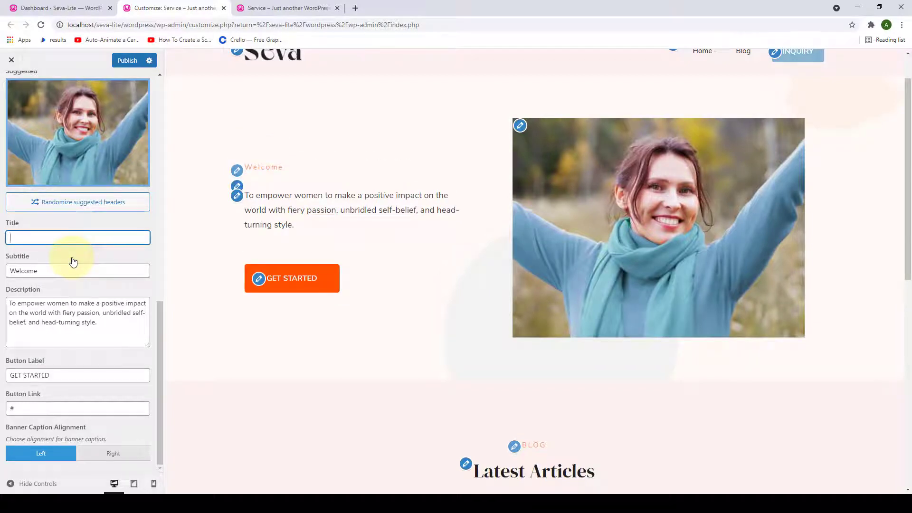
pyautogui.write('Emp')
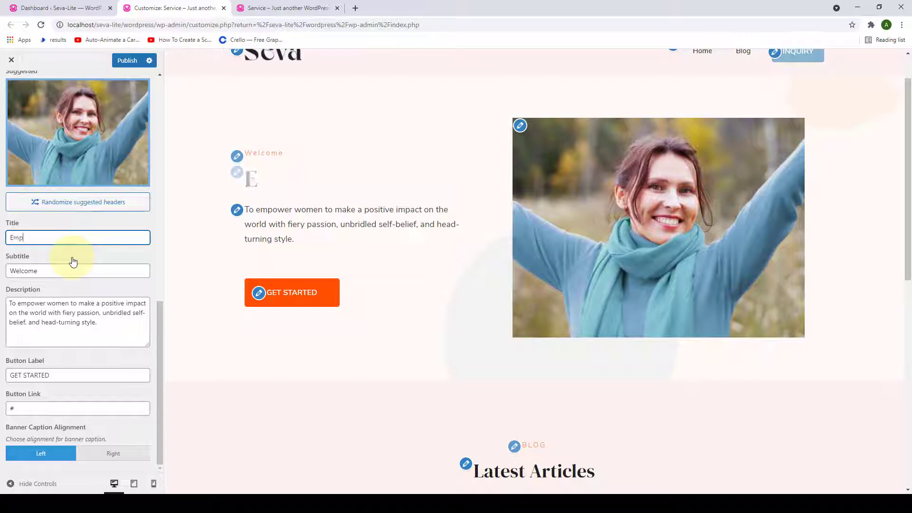
pyautogui.write('ower Women')
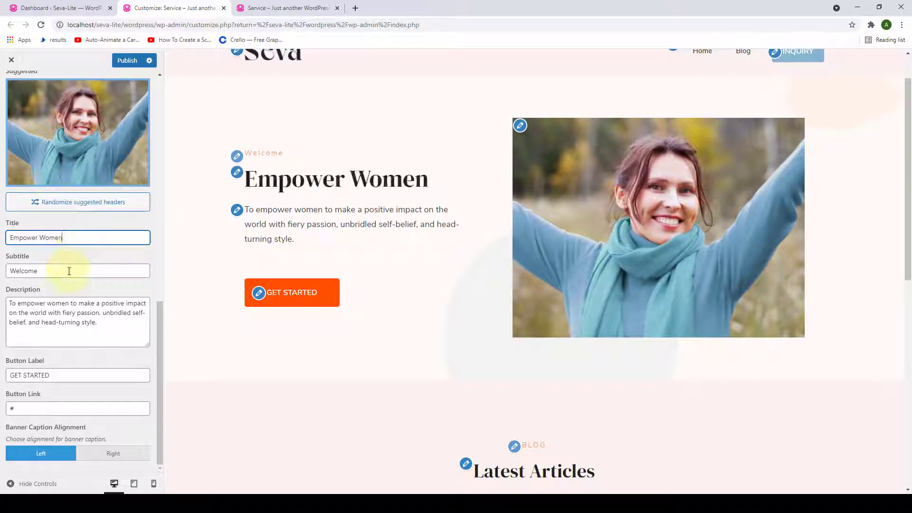
# - Step through the Welcome subtitle and description fields, leaving their text unchanged
pyautogui.click(67, 269)
pyautogui.hotkey('ctrl', 'a')
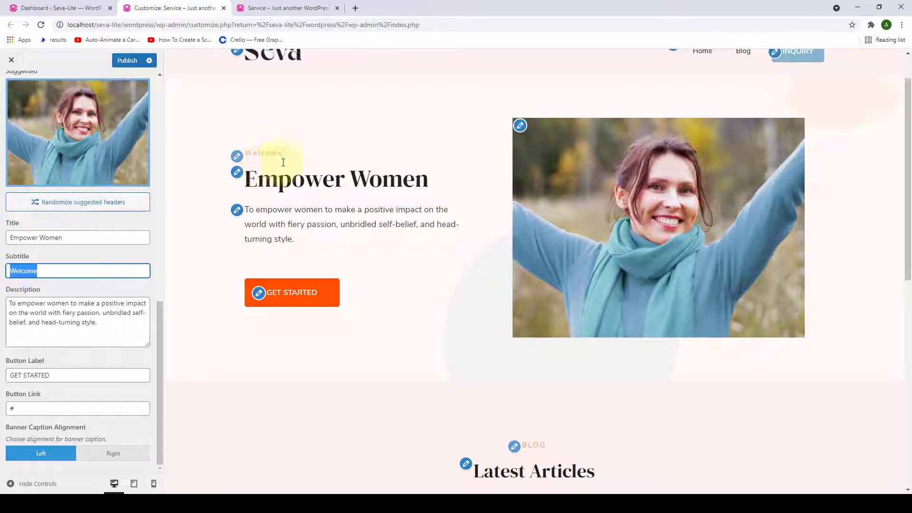
pyautogui.click(120, 323)
pyautogui.hotkey('ctrl', 'a')
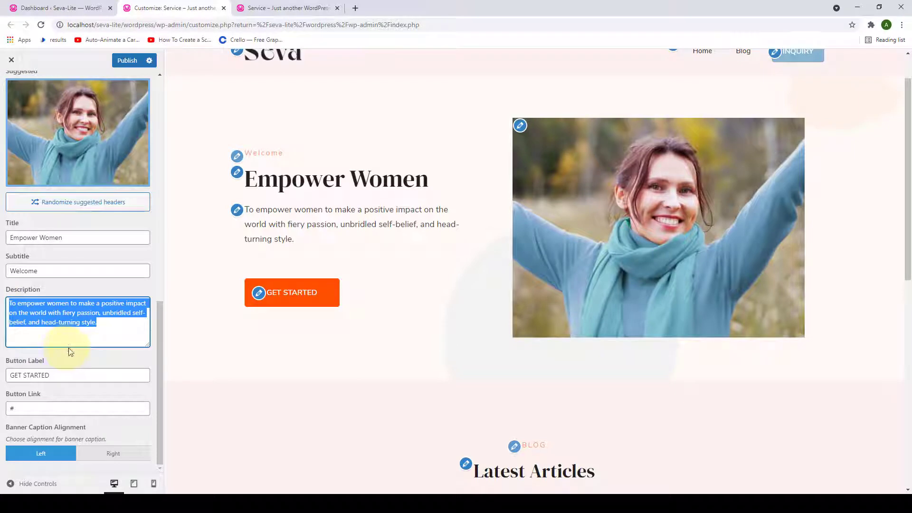
pyautogui.moveTo(148, 345); pyautogui.dragTo(146, 357)
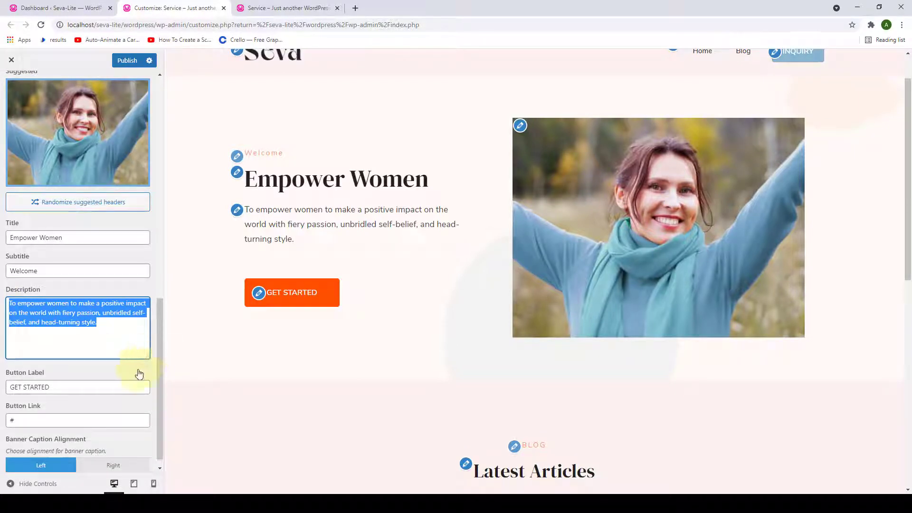
pyautogui.click(135, 373)
pyautogui.scroll(-1, 15, 367)
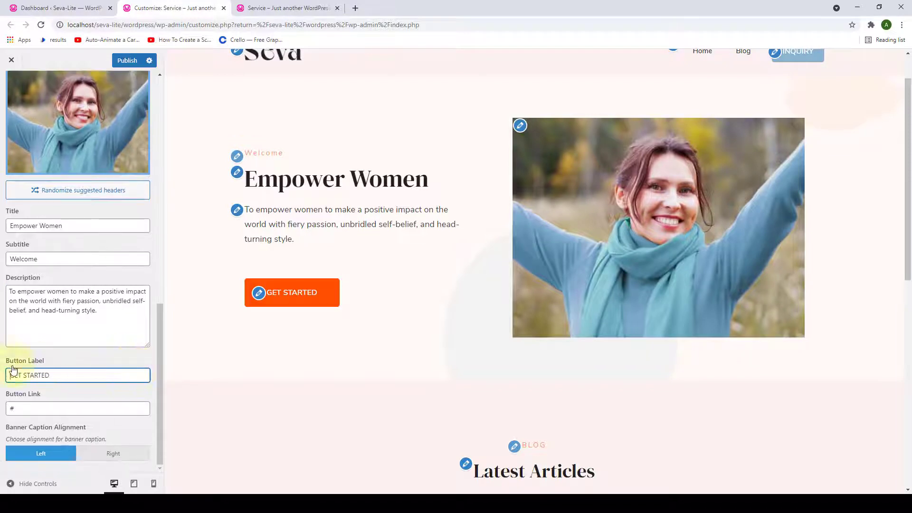
# - Change the banner button label from GET STARTED to 'KNOW MORE'
pyautogui.click(42, 371)
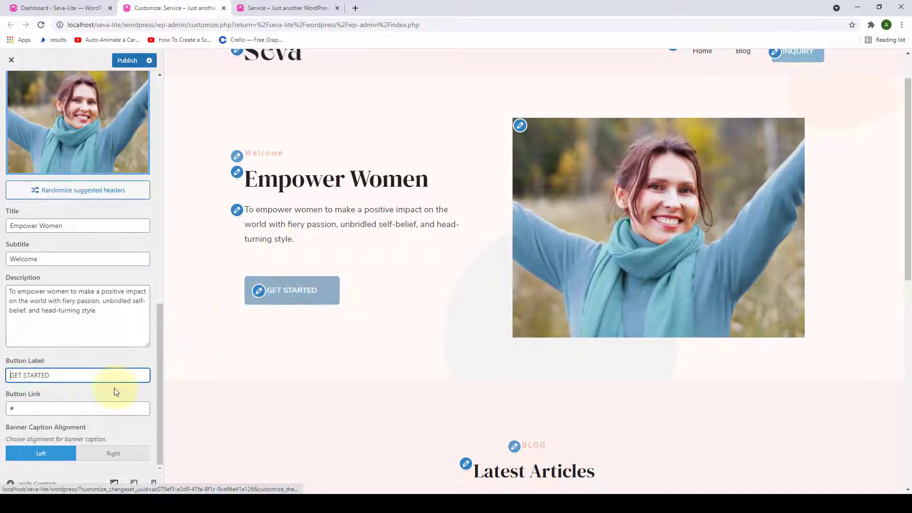
pyautogui.moveTo(60, 376); pyautogui.dragTo(10, 387)
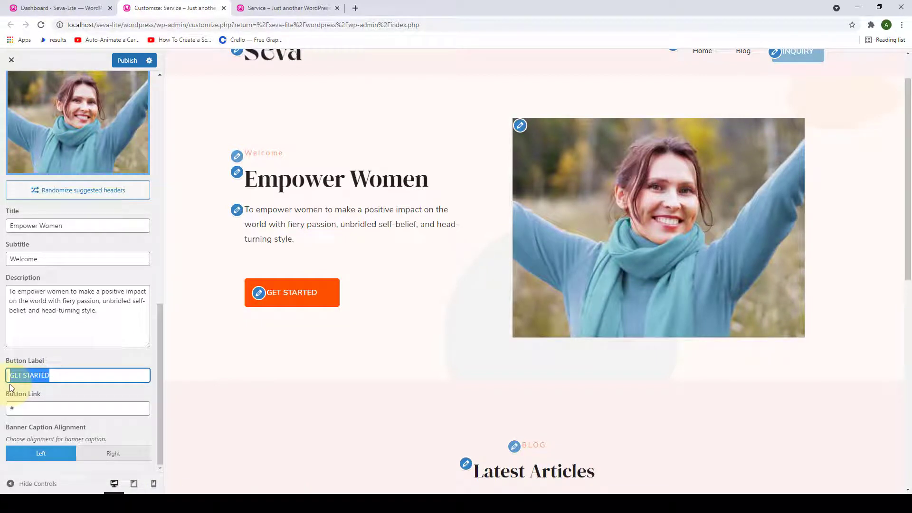
pyautogui.press('BackSpace')
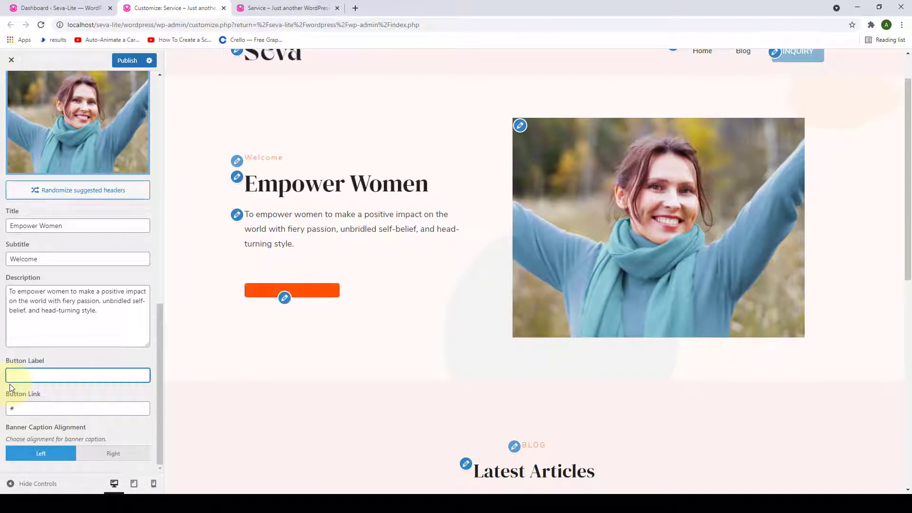
pyautogui.write('KNOW MORE')
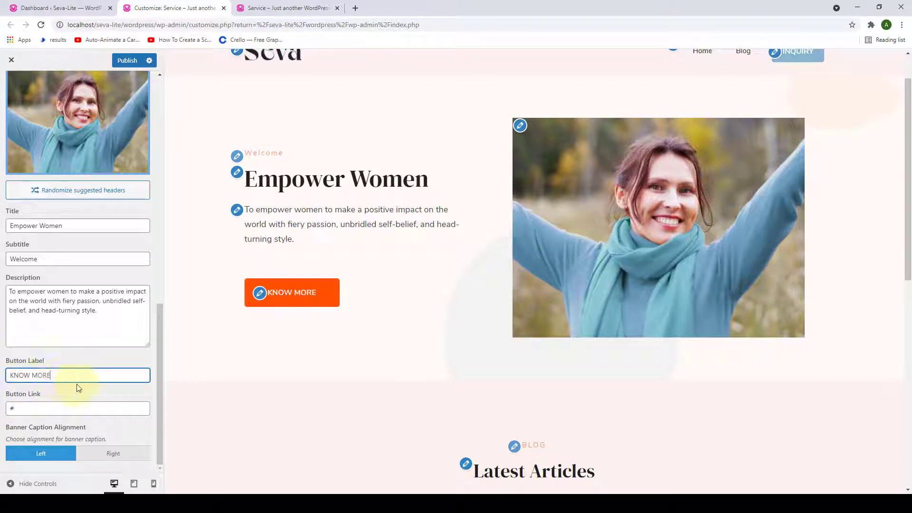
# - Paste a localhost address as the button link and keep the caption left-aligned
pyautogui.doubleClick(8, 413)
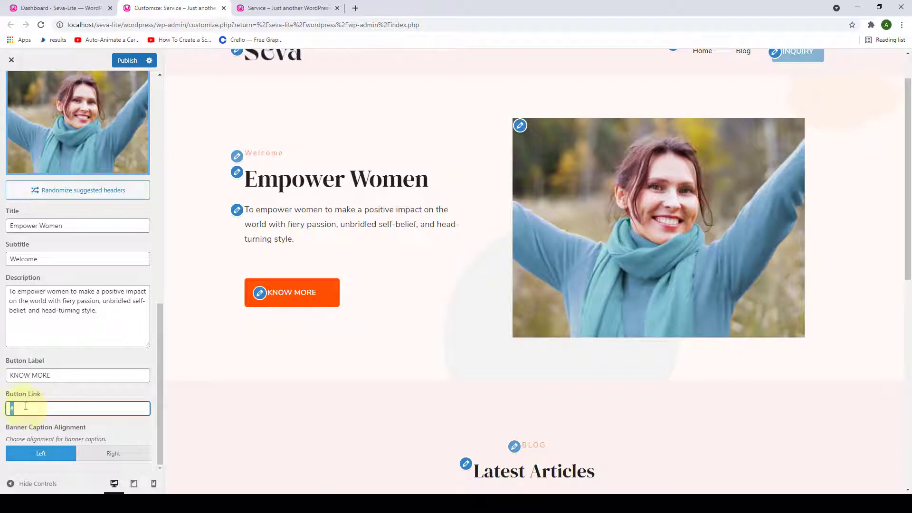
pyautogui.press('BackSpace')
pyautogui.write('http://localhost/seva-lite/wordpress/wp-admin/customize.php?return=%2Fseva-lite%2Fwordpress%2Fwp-admin%2Findex.php')
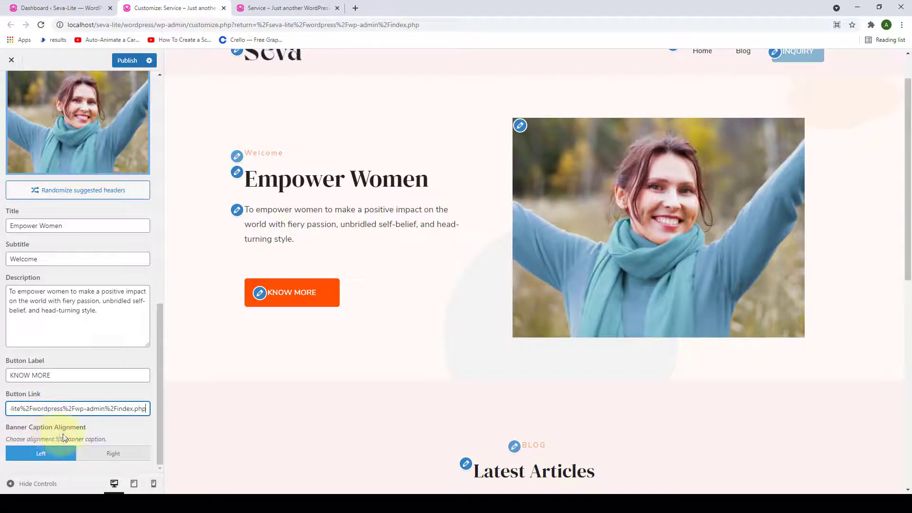
pyautogui.click(95, 455)
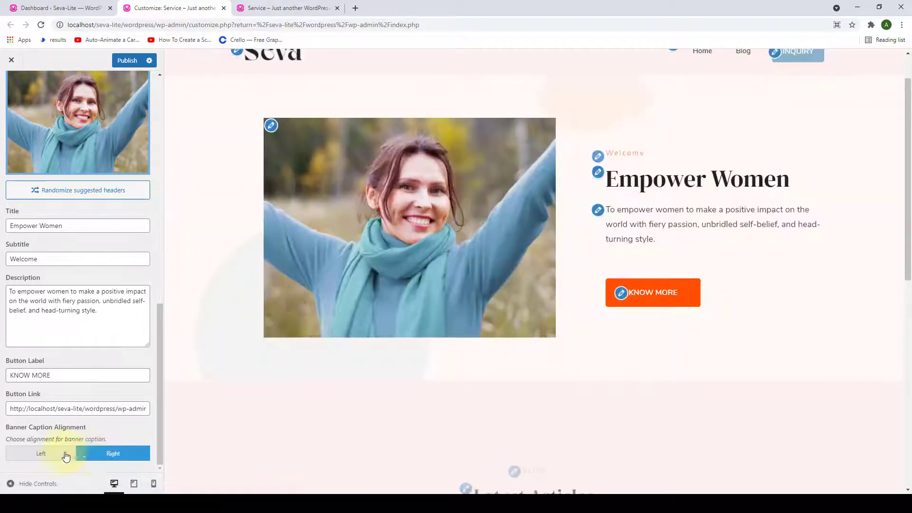
pyautogui.click(61, 456)
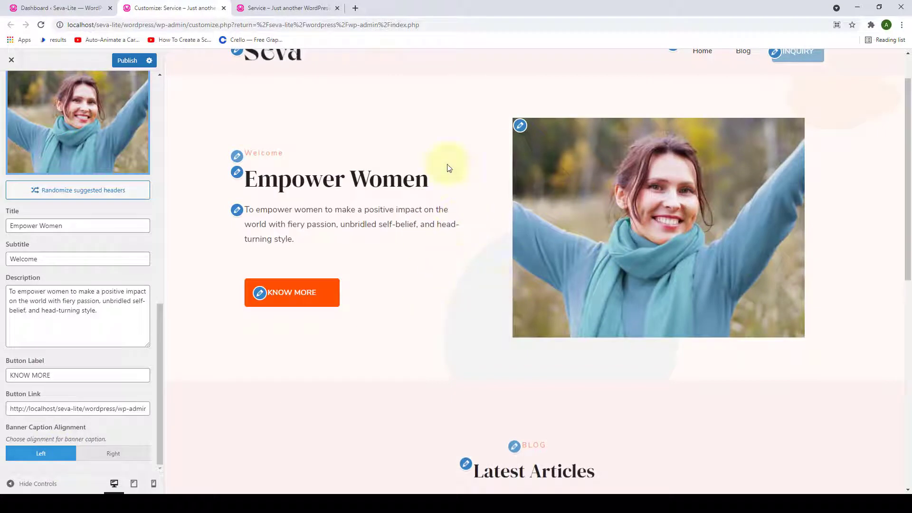
# - Undo the banner edits to restore the original headline, button label and link
pyautogui.doubleClick(69, 231)
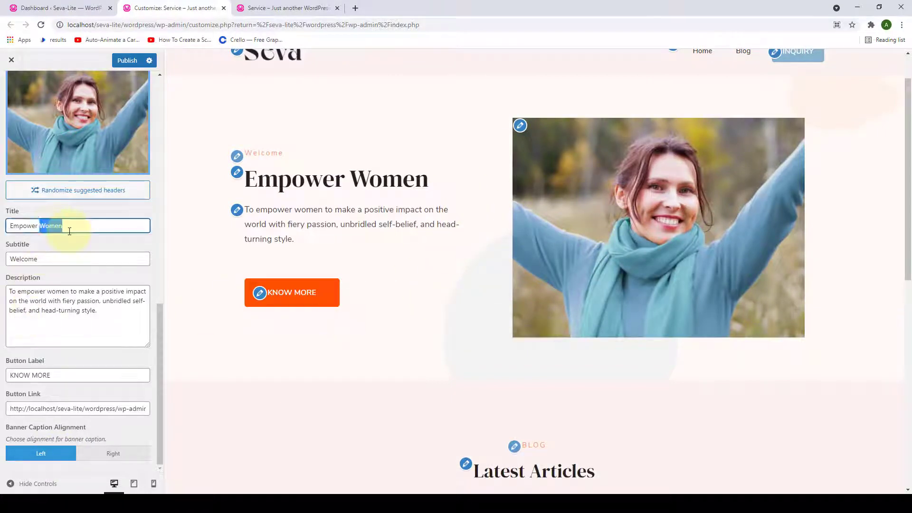
pyautogui.tripleClick(70, 231)
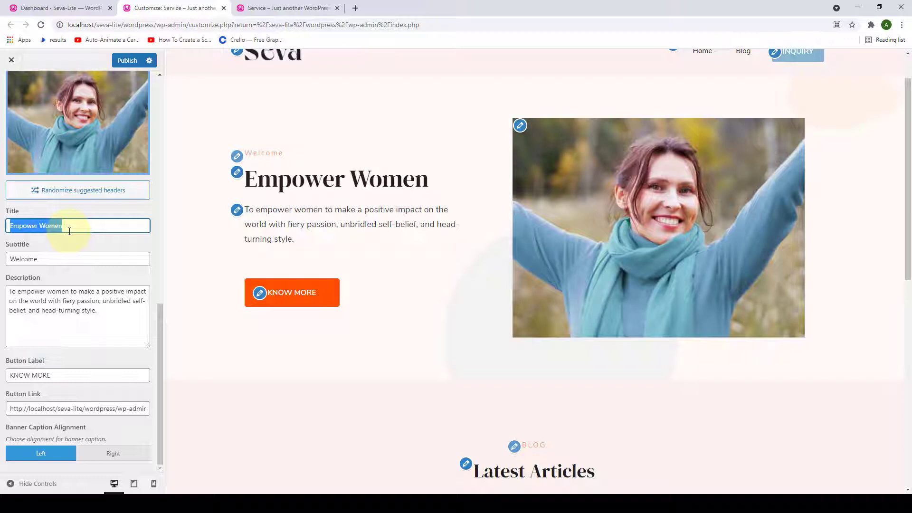
pyautogui.hotkey('ctrl', 'z')
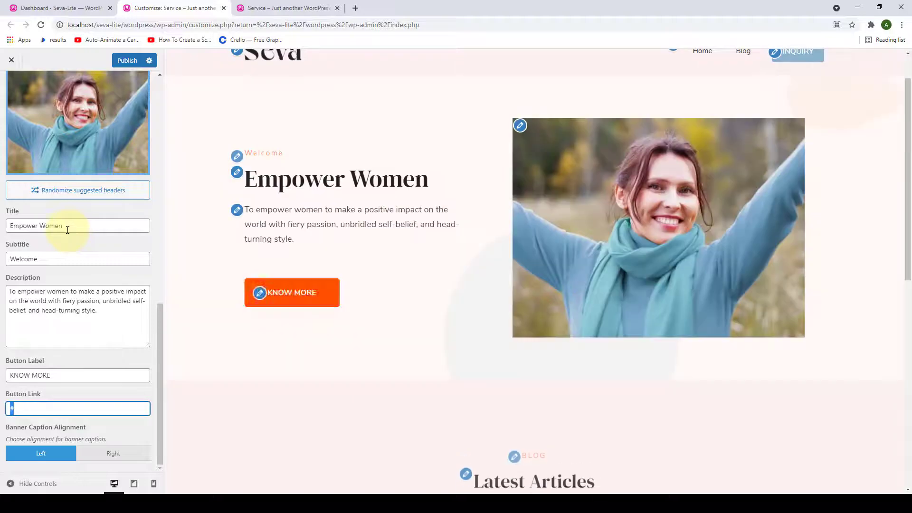
pyautogui.click(118, 227)
pyautogui.scroll(10, 120, 299)
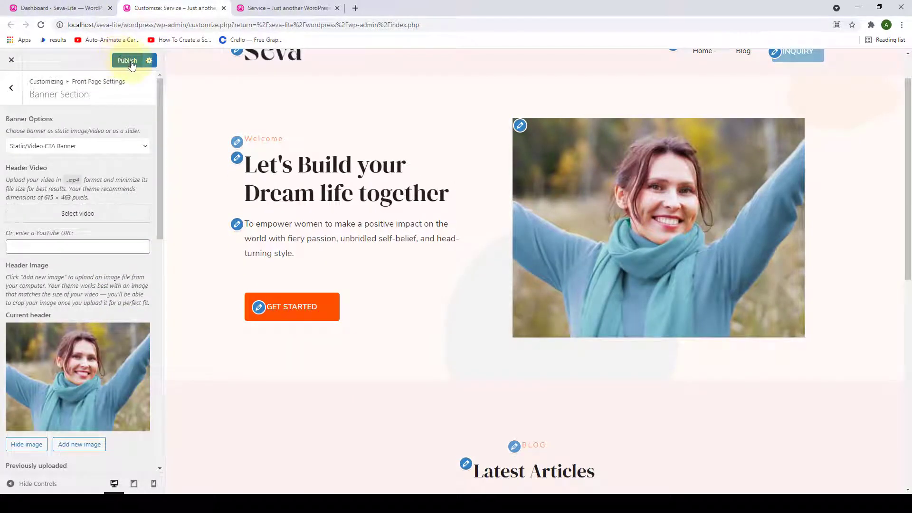
# - Publish the Customizer changes and go to the Newsletter Section settings
pyautogui.click(132, 64)
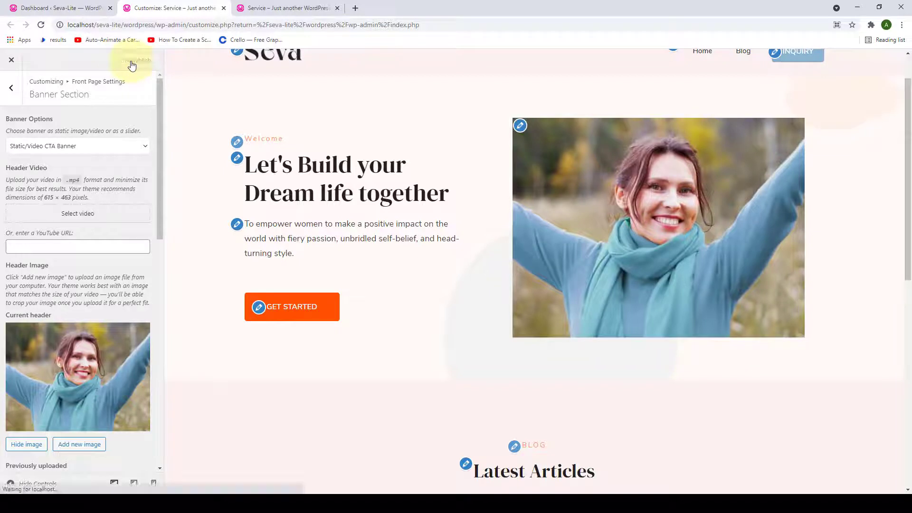
pyautogui.click(11, 97)
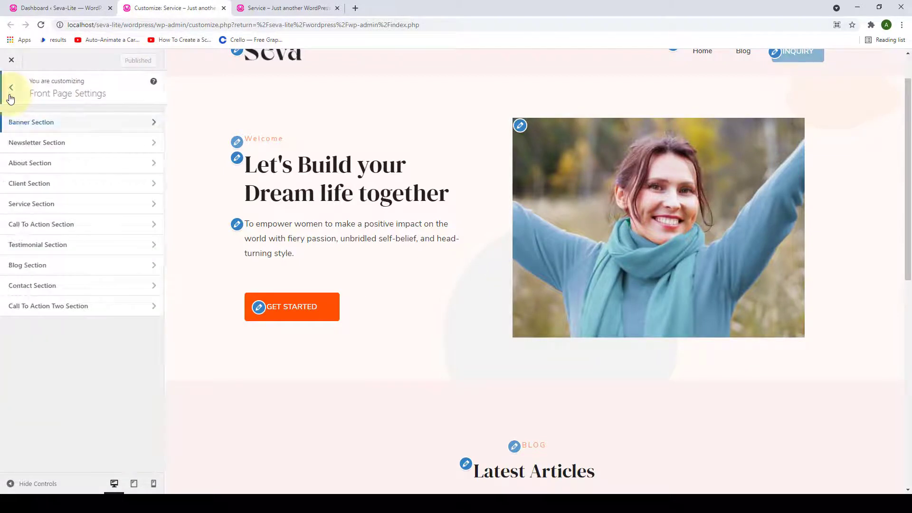
pyautogui.click(100, 153)
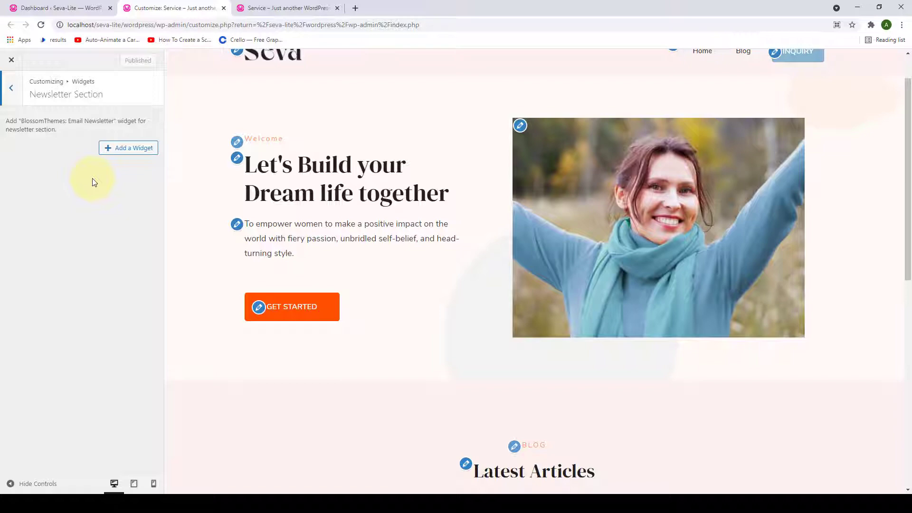
# - Start a new Email Newsletter form from the dashboard, dismissing the Social Feed and Instagram notices
pyautogui.click(57, 9)
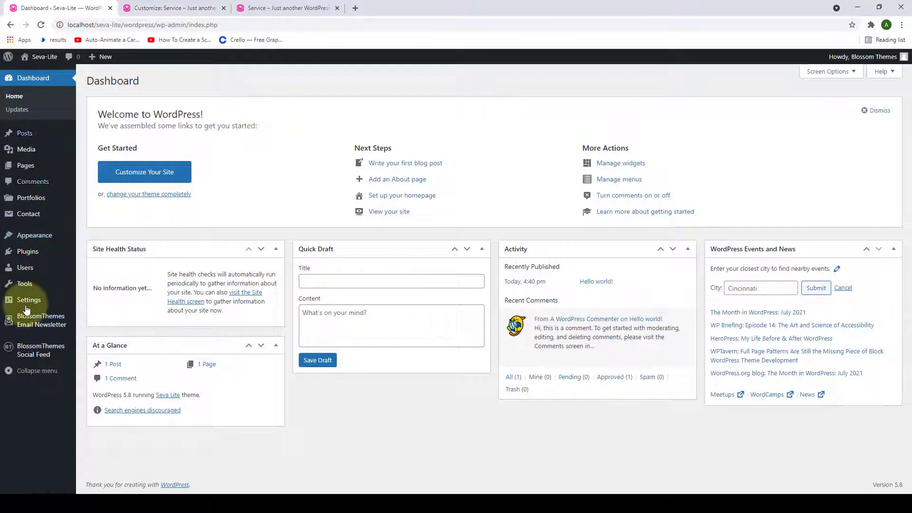
pyautogui.moveTo(52, 326)
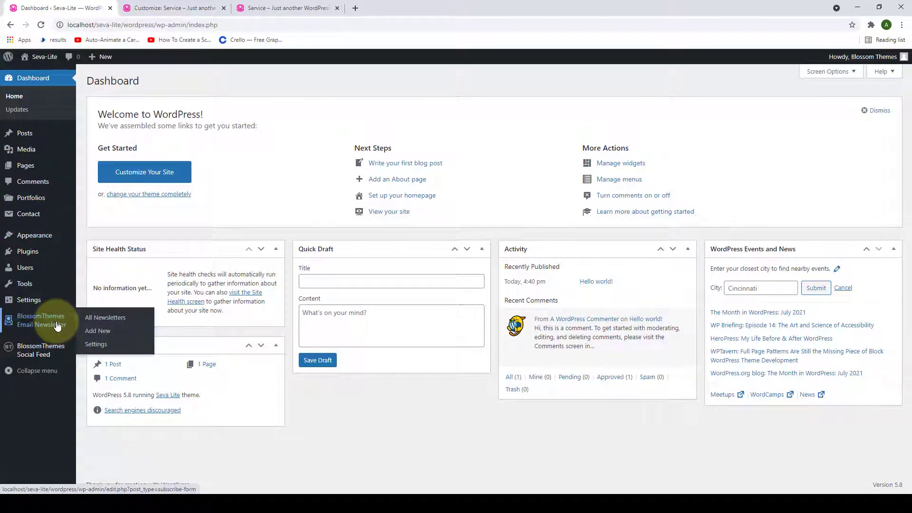
pyautogui.click(106, 335)
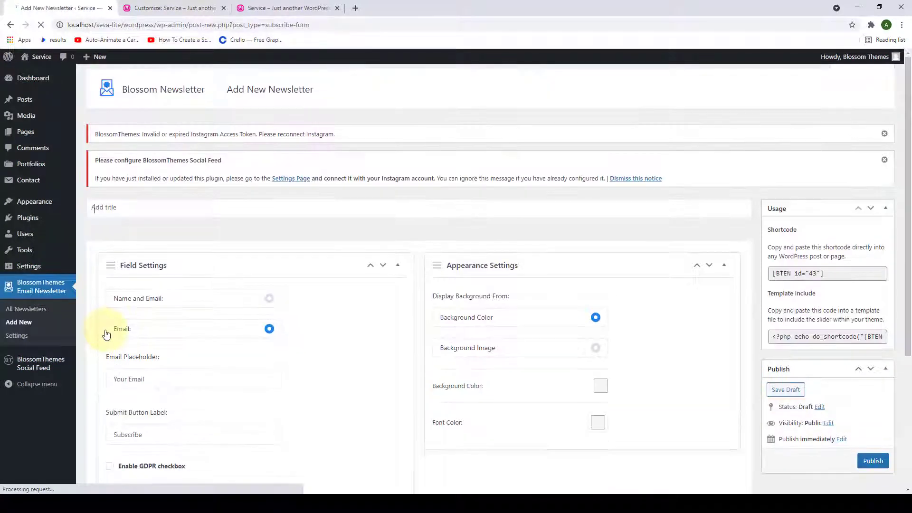
pyautogui.click(885, 160)
pyautogui.click(885, 133)
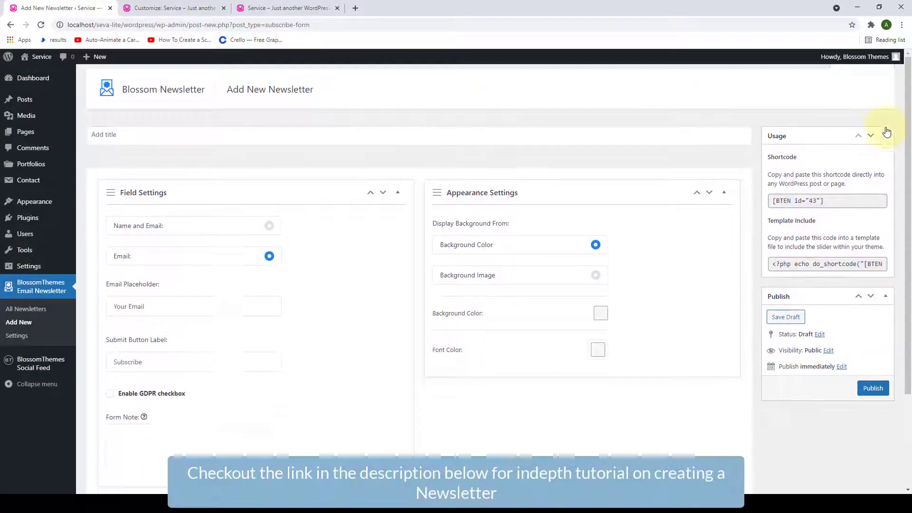
pyautogui.scroll(-2, 285, 238)
pyautogui.scroll(2, 478, 289)
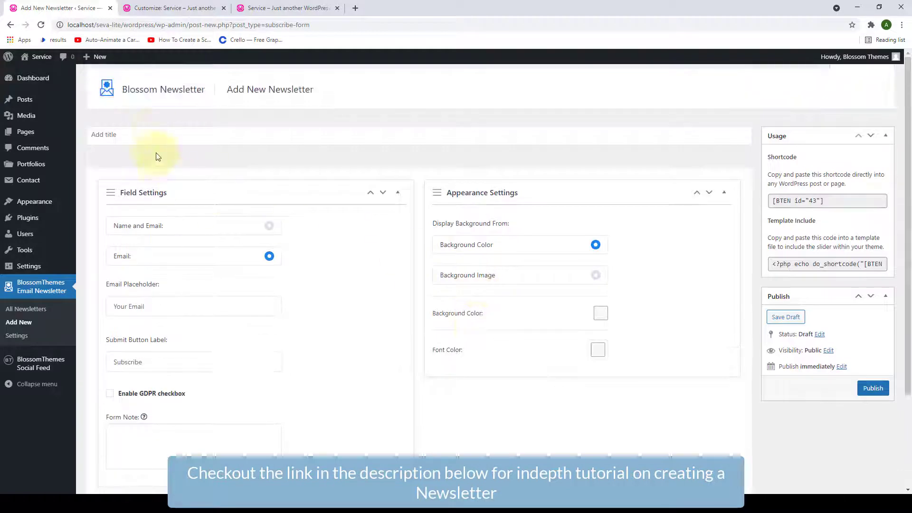
# - Title the form 'Subscribe To The Newsletter' and set it to collect name and email
pyautogui.click(112, 134)
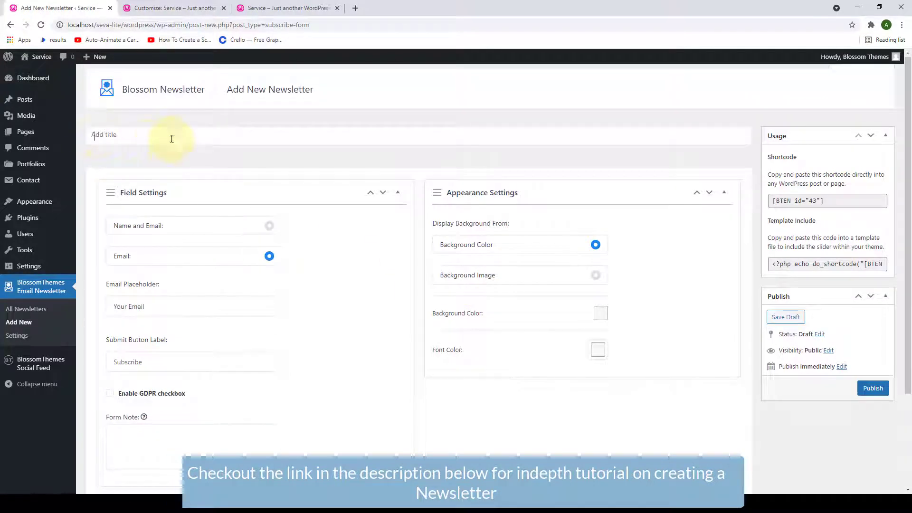
pyautogui.write('Subscribe To The Newsletter')
pyautogui.scroll(-1, 220, 173)
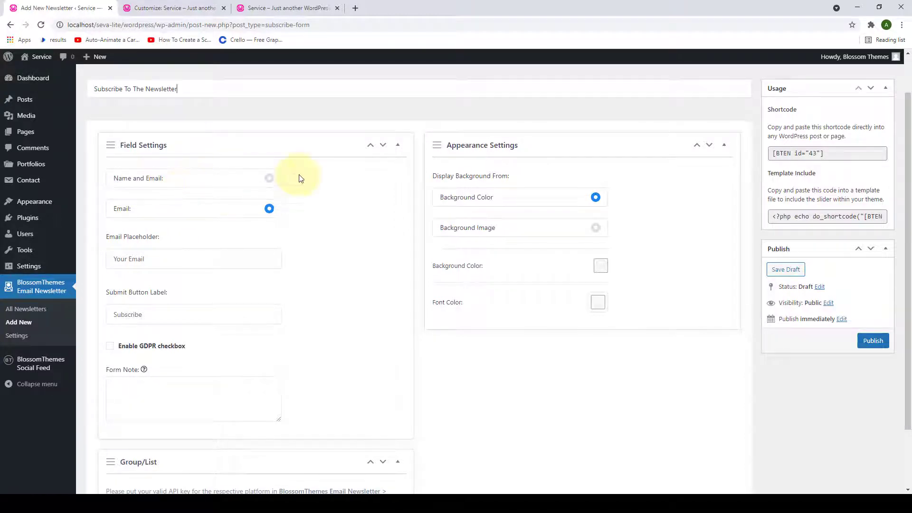
pyautogui.click(269, 178)
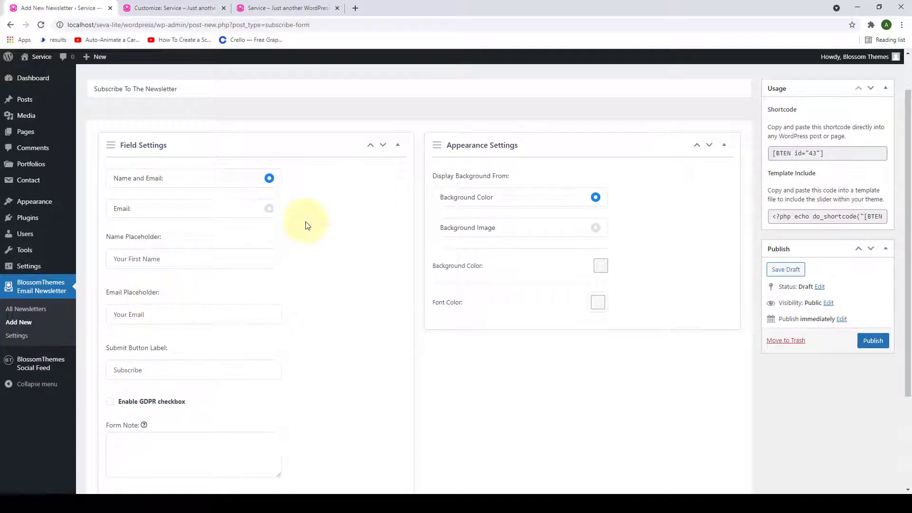
pyautogui.click(269, 209)
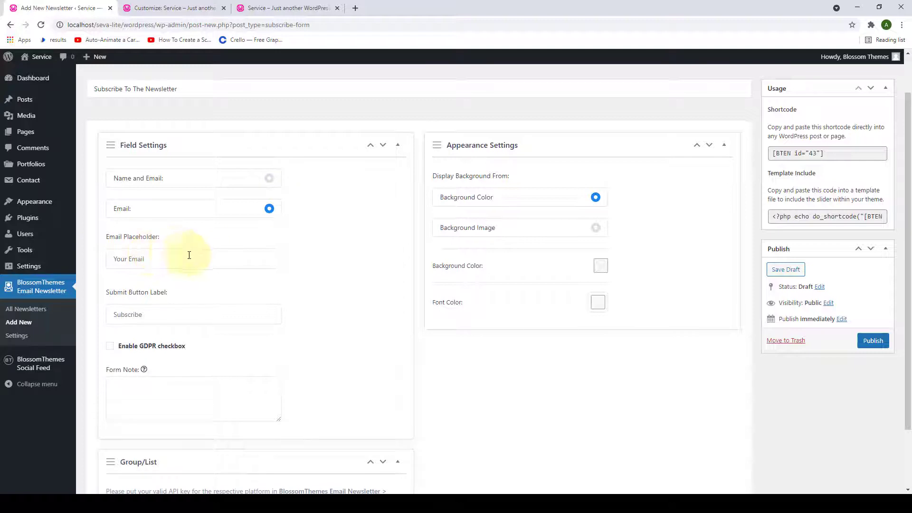
pyautogui.click(269, 179)
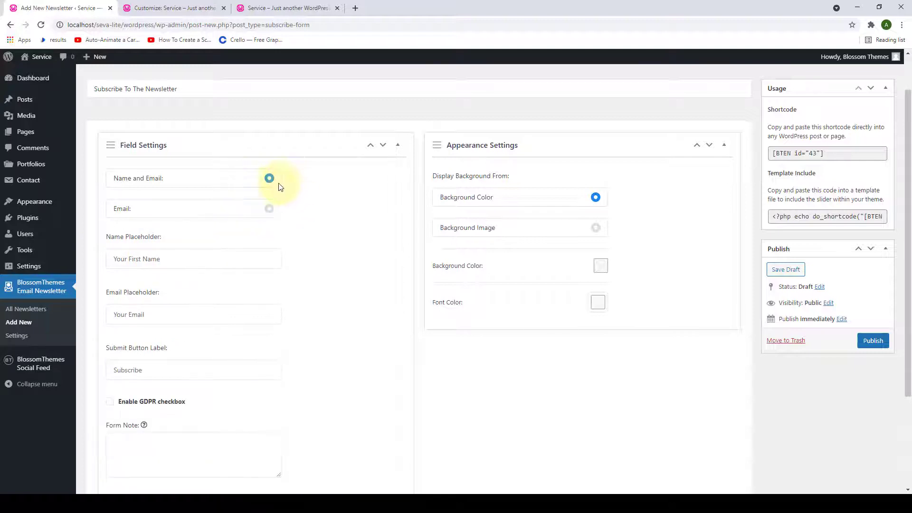
# - Check the name, email and Subscribe button placeholder texts without changing them
pyautogui.scroll(-2, 299, 214)
pyautogui.click(174, 167)
pyautogui.moveTo(174, 167); pyautogui.dragTo(114, 167)
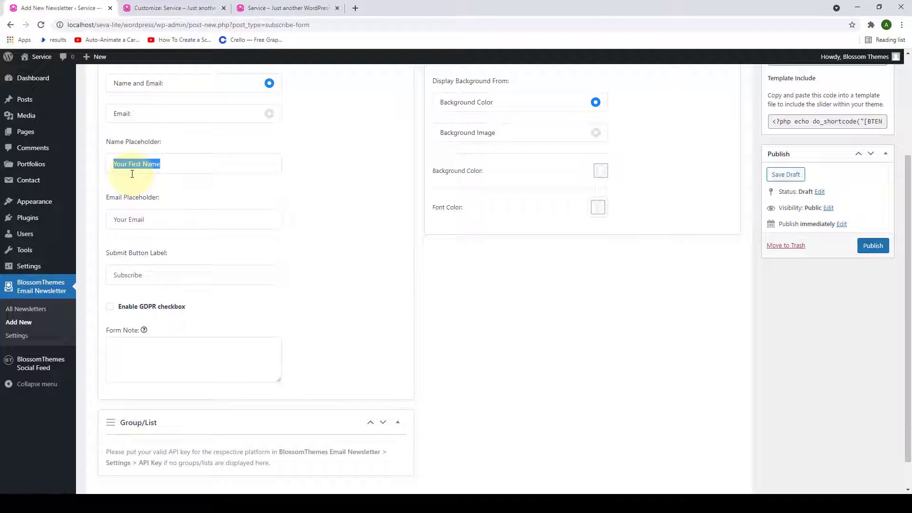
pyautogui.moveTo(163, 222); pyautogui.dragTo(113, 219)
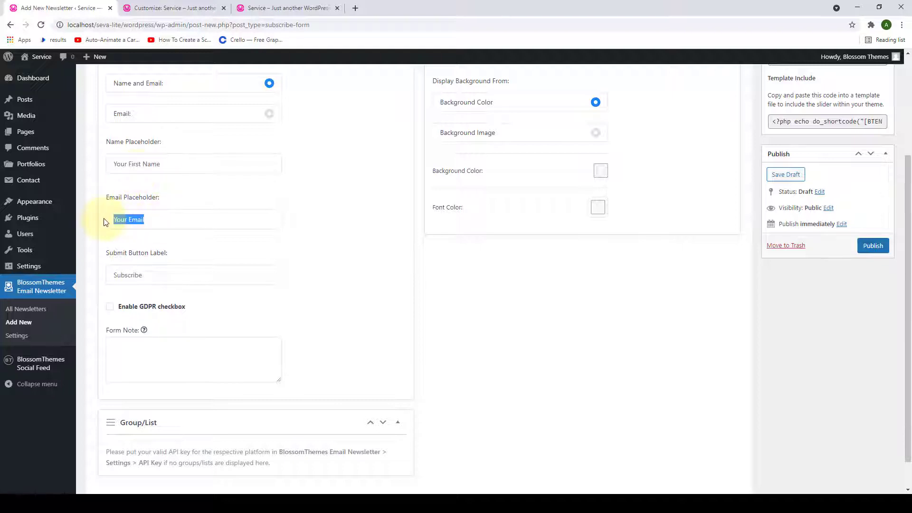
pyautogui.moveTo(151, 282); pyautogui.dragTo(113, 276)
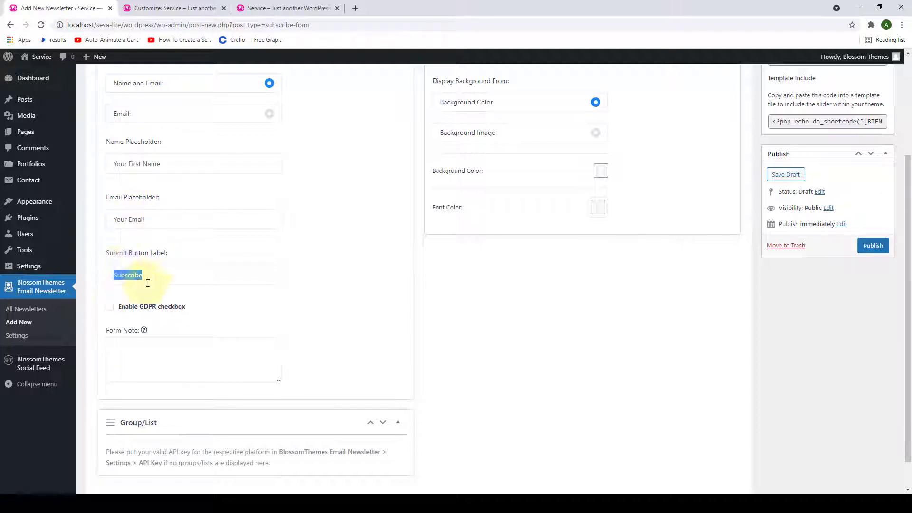
pyautogui.scroll(-1, 147, 285)
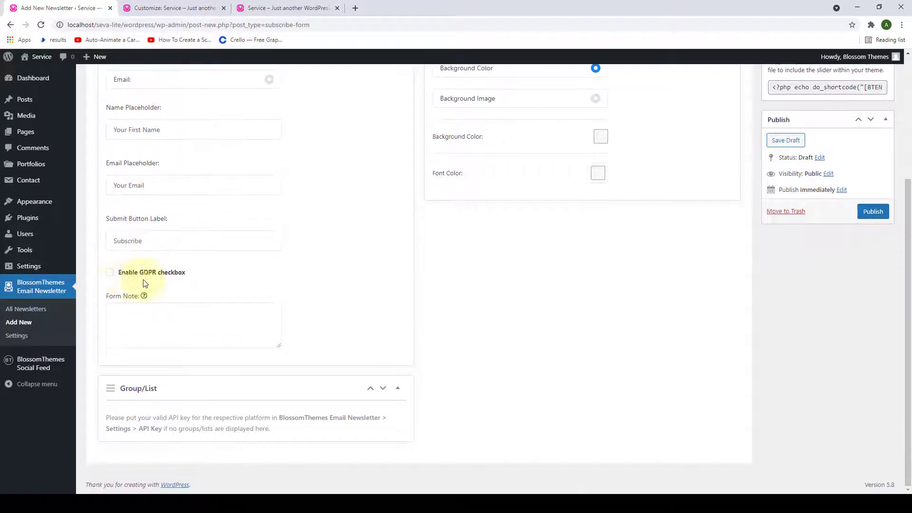
# - Enable the GDPR checkbox and paste the 'latest articles and tips' sentence as the form note
pyautogui.click(112, 274)
pyautogui.click(128, 318)
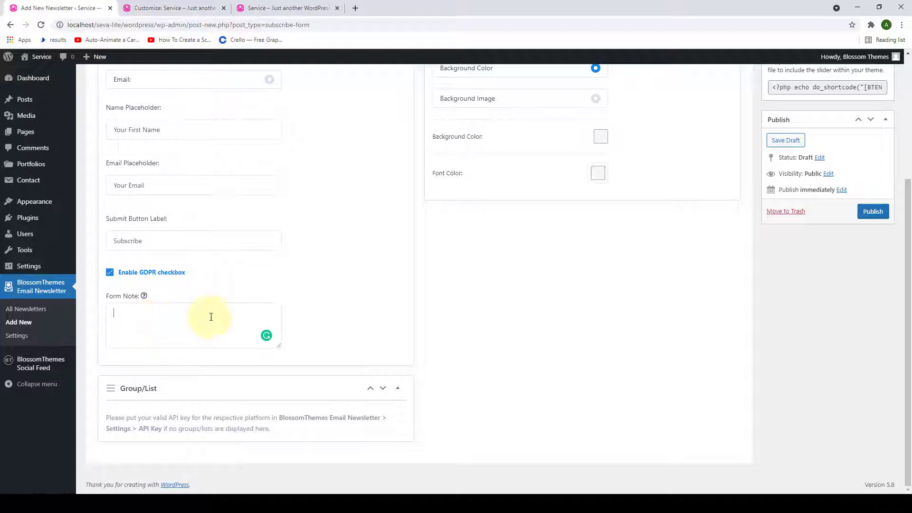
pyautogui.write('Subscribe to get all my latest articles and tips delivered to your inbox directly.')
pyautogui.scroll(3, 419, 289)
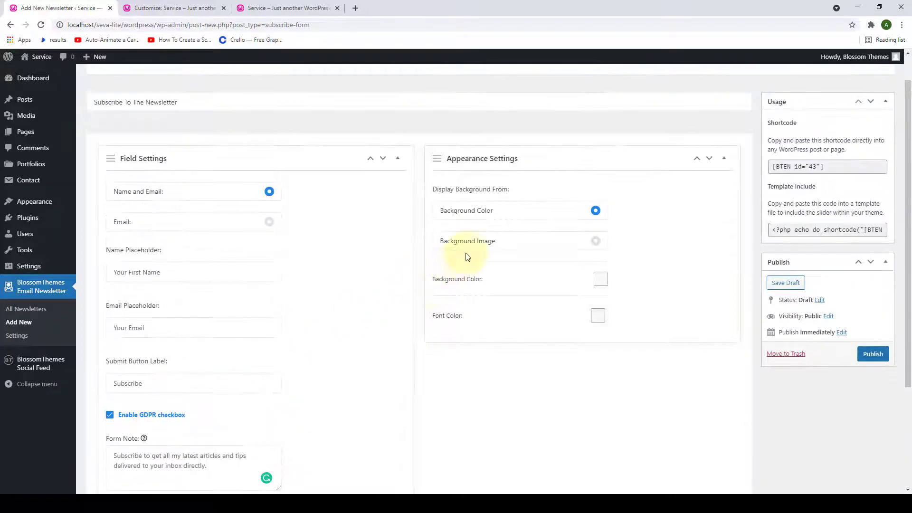
pyautogui.scroll(-1, 466, 255)
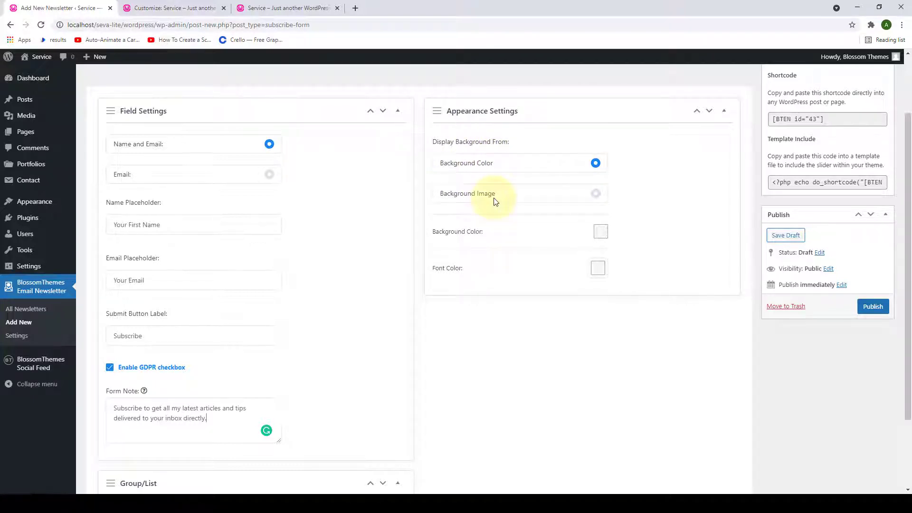
pyautogui.scroll(-1, 494, 199)
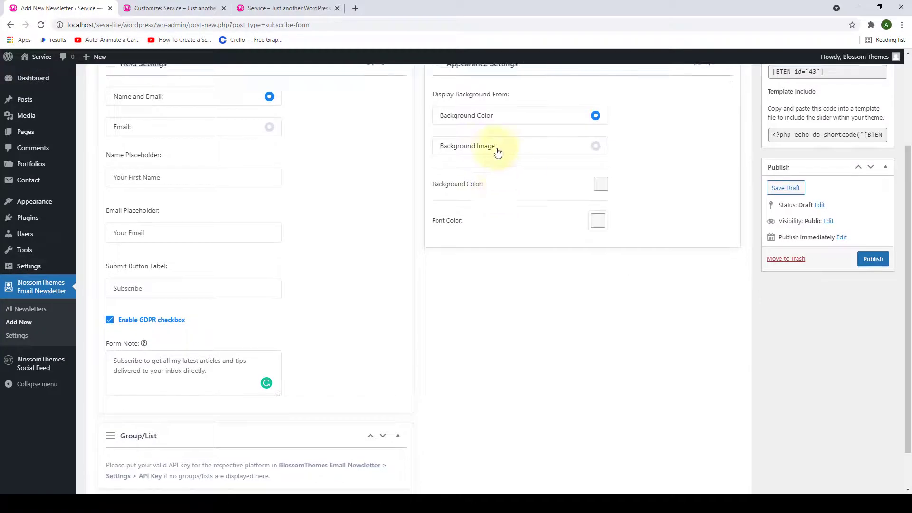
# - Try a background image, then return the form background to a solid colour
pyautogui.click(596, 146)
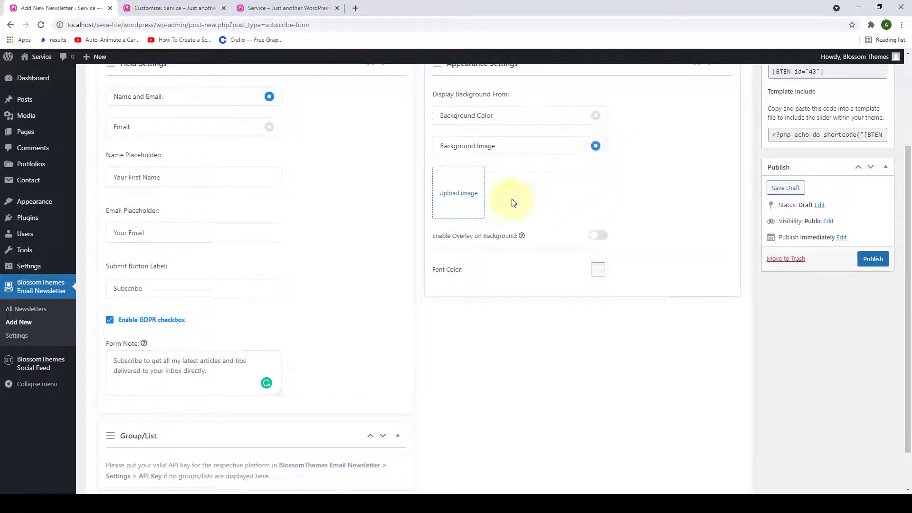
pyautogui.click(465, 200)
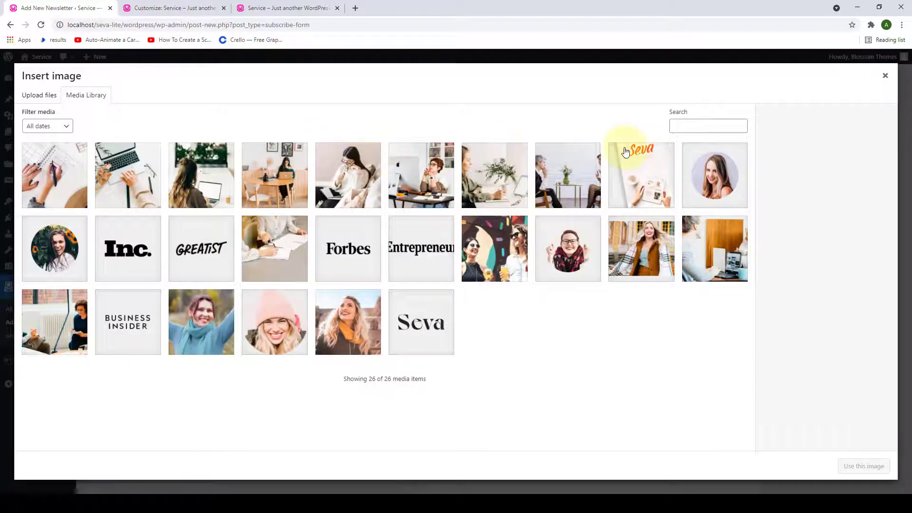
pyautogui.click(885, 77)
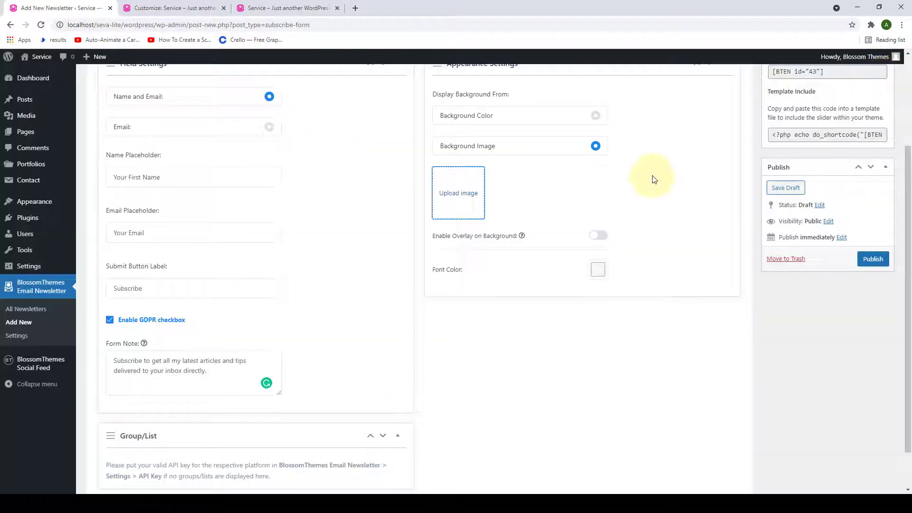
pyautogui.scroll(2, 653, 187)
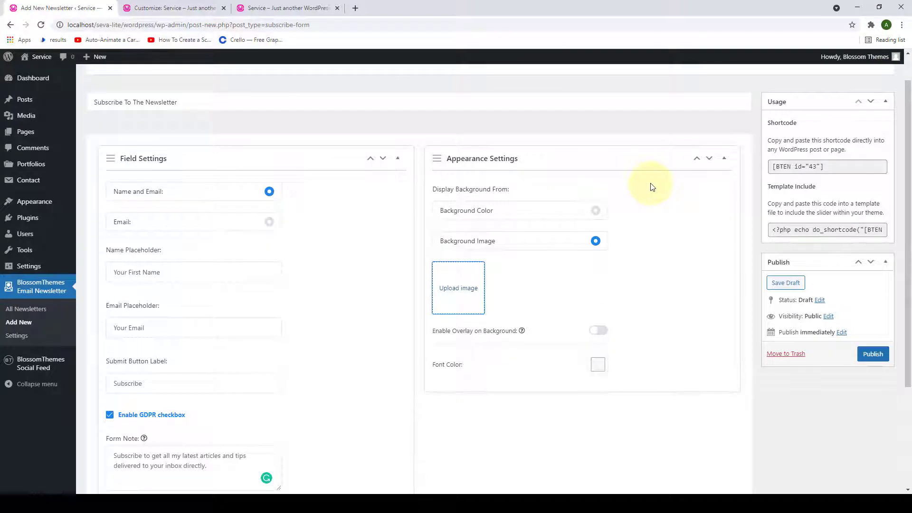
pyautogui.scroll(-1, 652, 187)
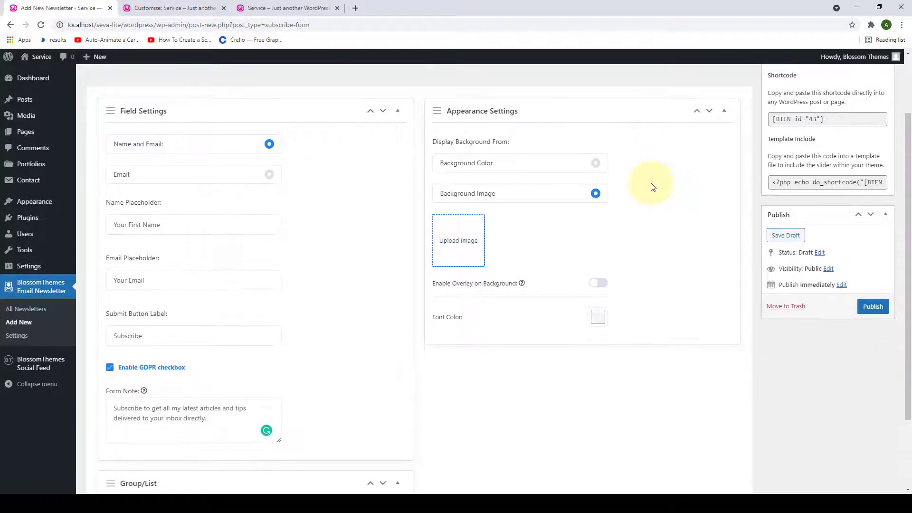
pyautogui.click(596, 167)
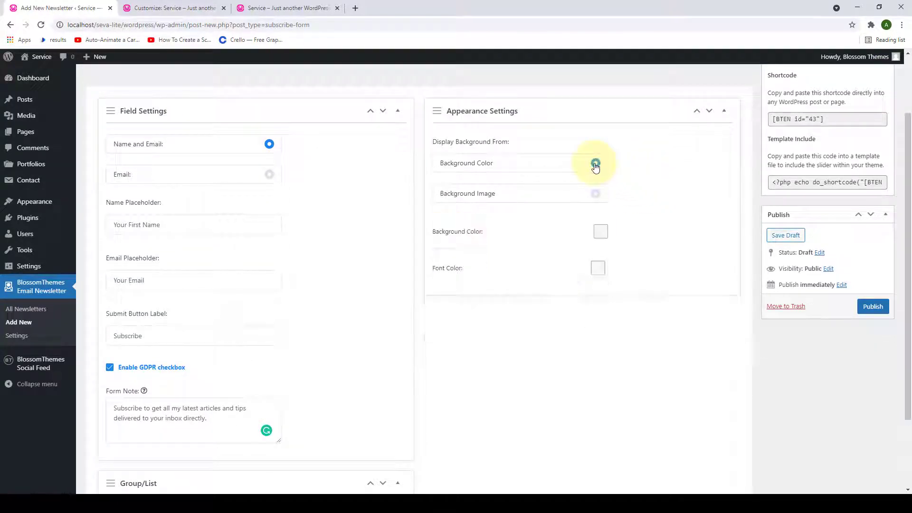
# - Set the form background colour to pale pink #ffede5
pyautogui.scroll(-1, 622, 180)
pyautogui.scroll(-2, 622, 180)
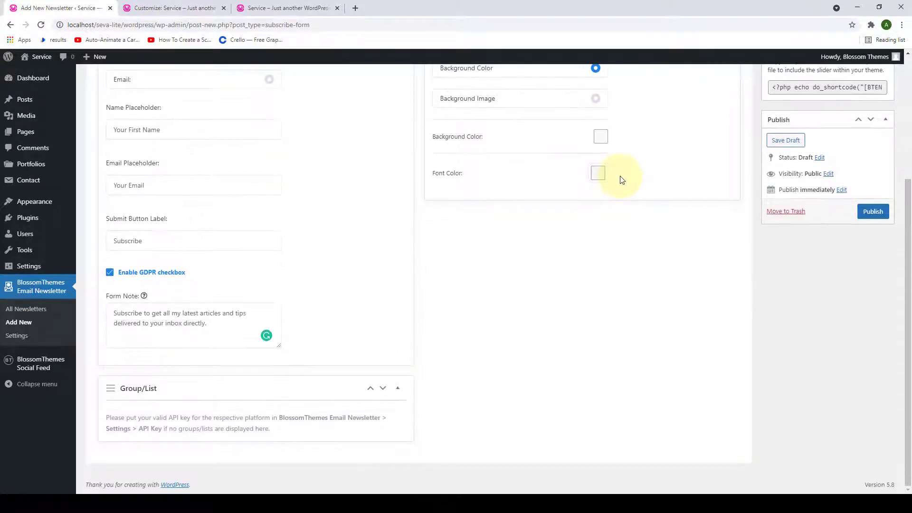
pyautogui.click(601, 139)
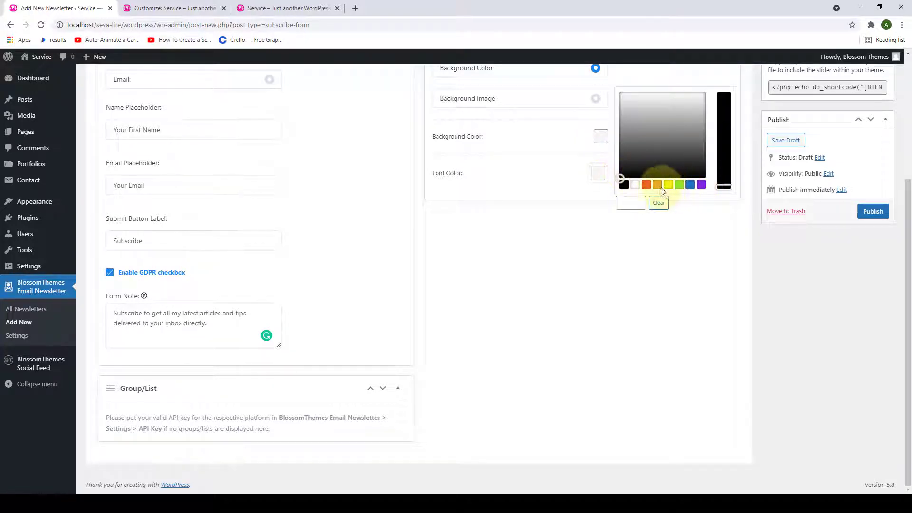
pyautogui.click(646, 186)
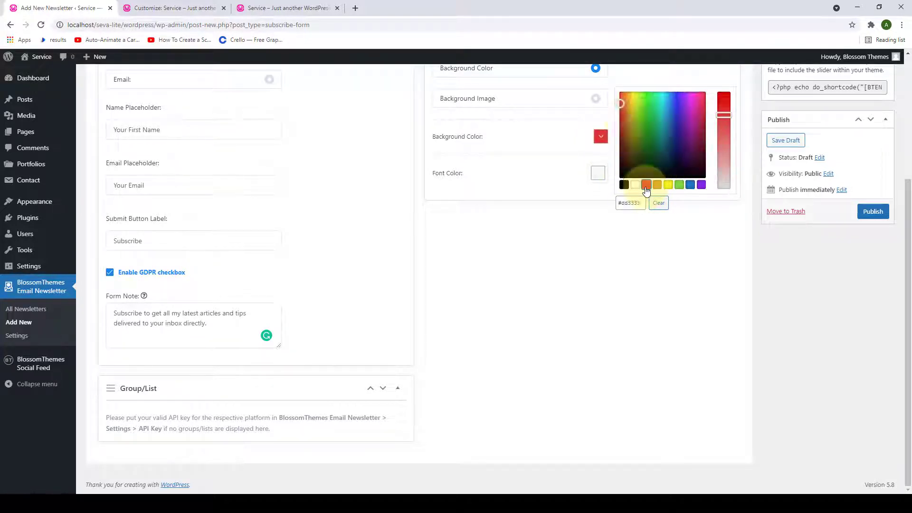
pyautogui.moveTo(639, 106); pyautogui.dragTo(629, 99)
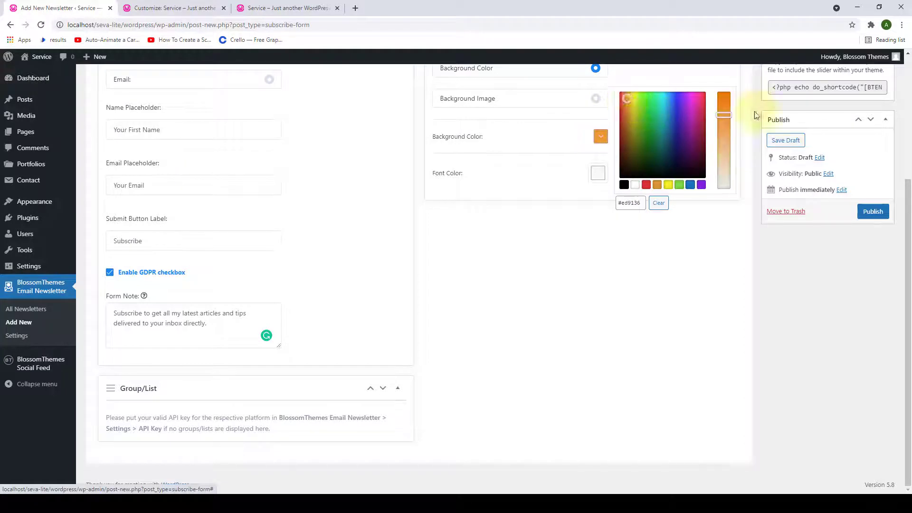
pyautogui.moveTo(724, 115); pyautogui.dragTo(735, 155)
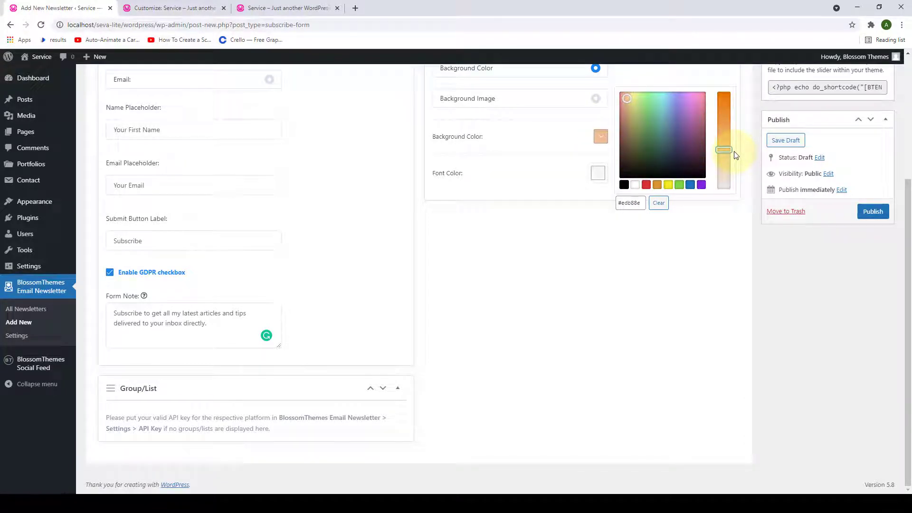
pyautogui.moveTo(639, 103); pyautogui.dragTo(701, 99)
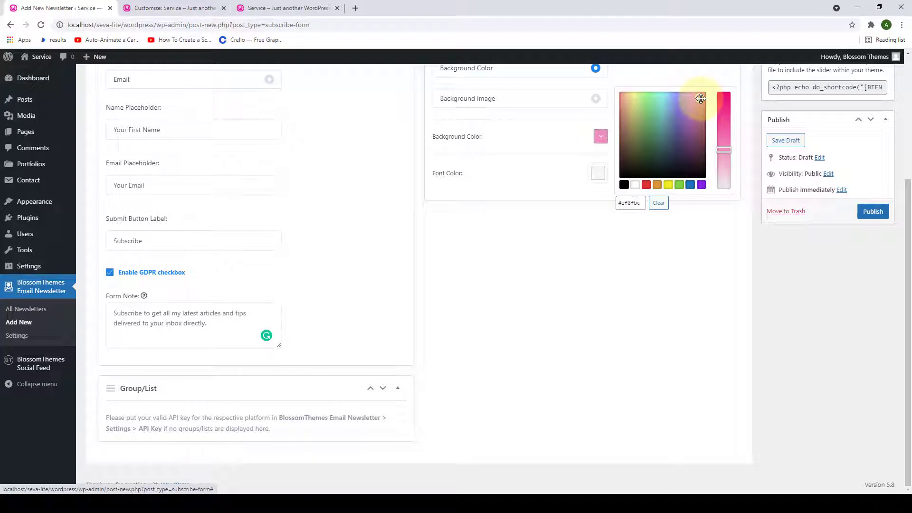
pyautogui.tripleClick(632, 203)
pyautogui.write('#ffede5')
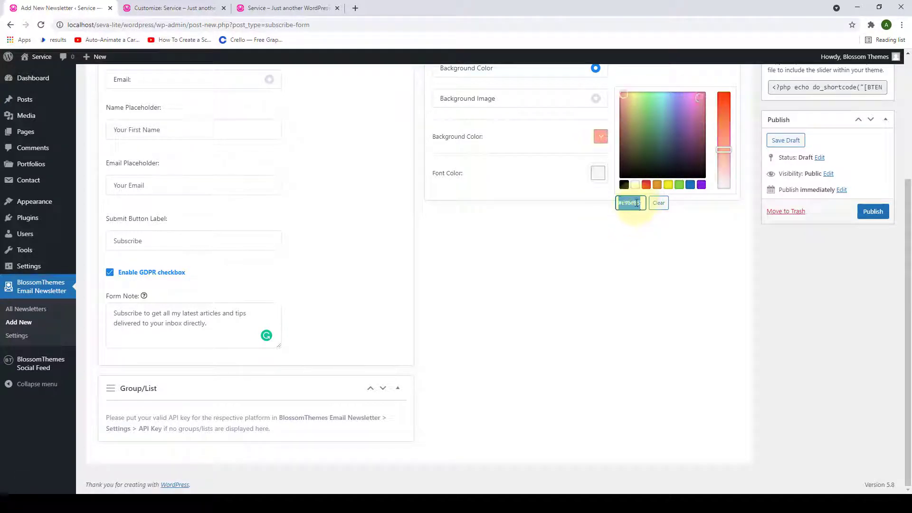
pyautogui.click(567, 262)
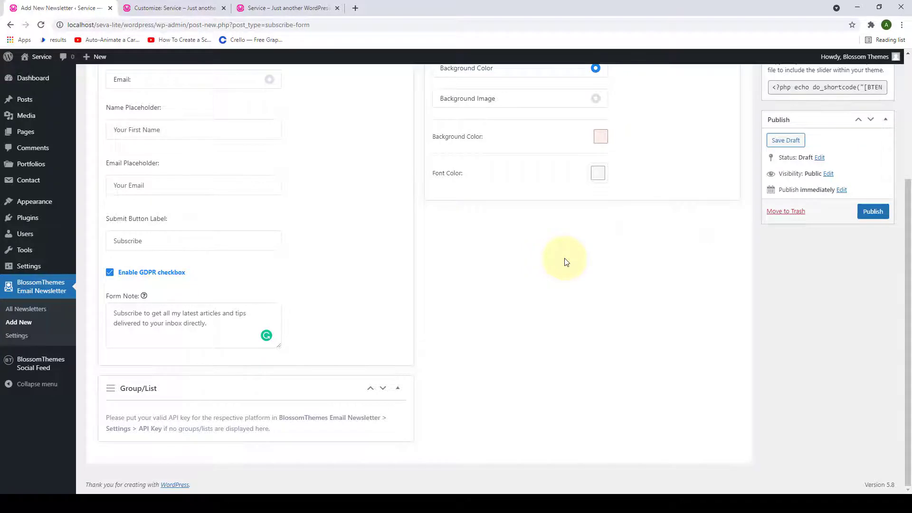
pyautogui.scroll(2, 605, 230)
pyautogui.scroll(-1, 620, 232)
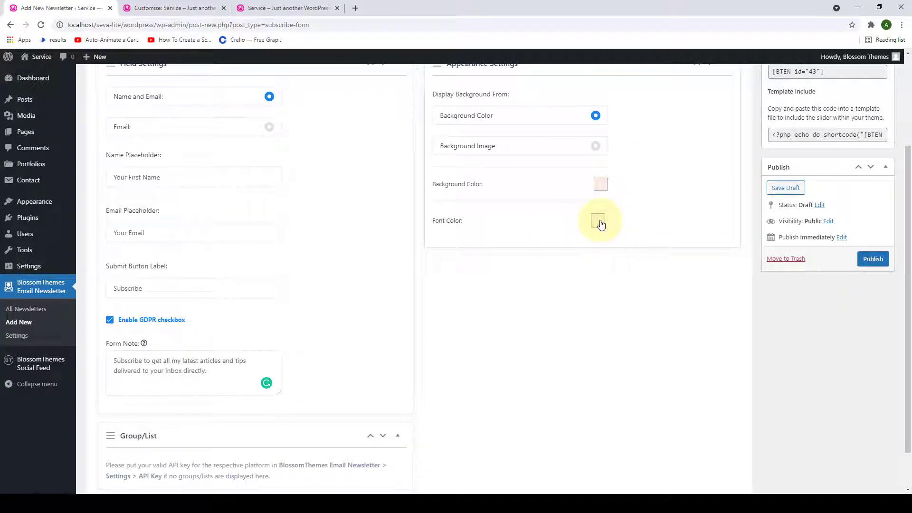
# - Make the font colour black and publish the newsletter form
pyautogui.click(600, 222)
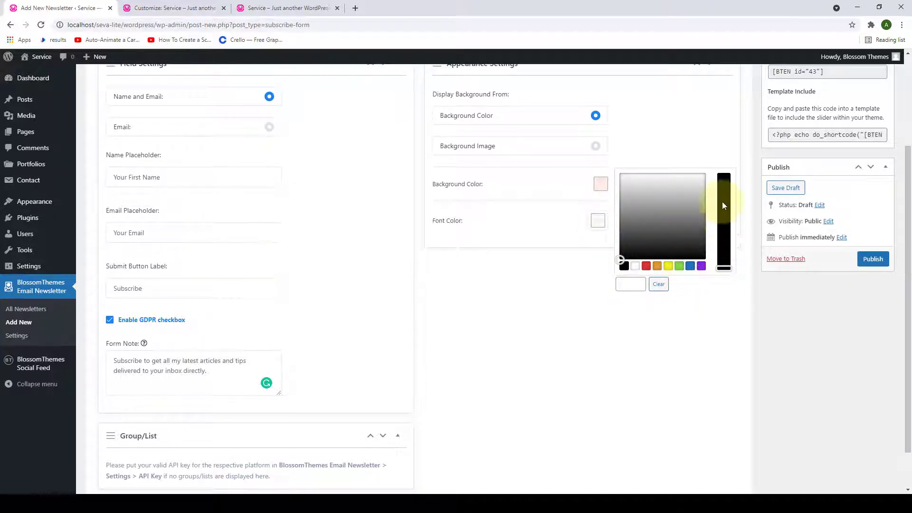
pyautogui.click(624, 266)
pyautogui.click(695, 297)
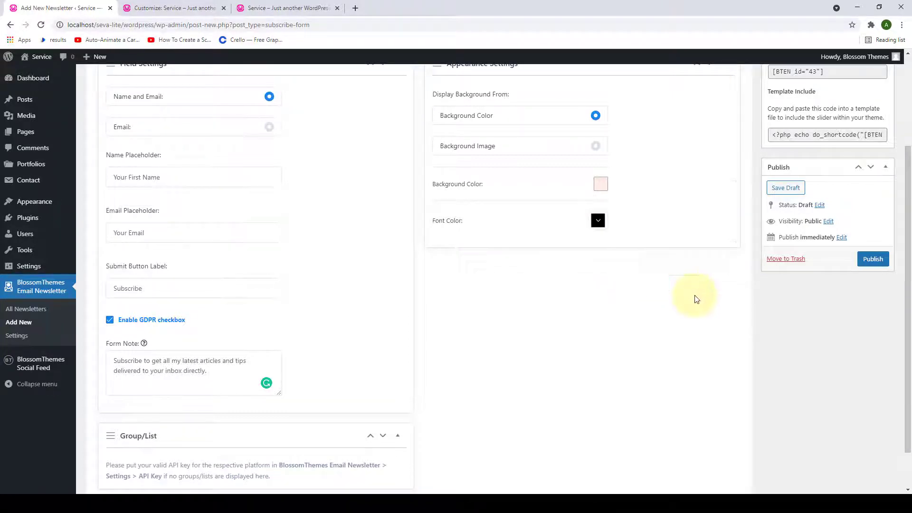
pyautogui.scroll(-1, 695, 297)
pyautogui.scroll(3, 695, 297)
pyautogui.scroll(-1, 696, 300)
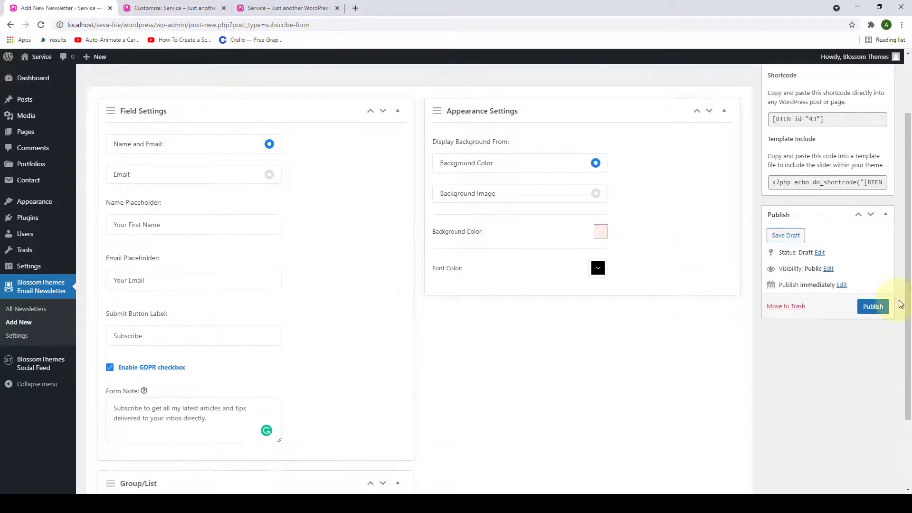
pyautogui.click(877, 307)
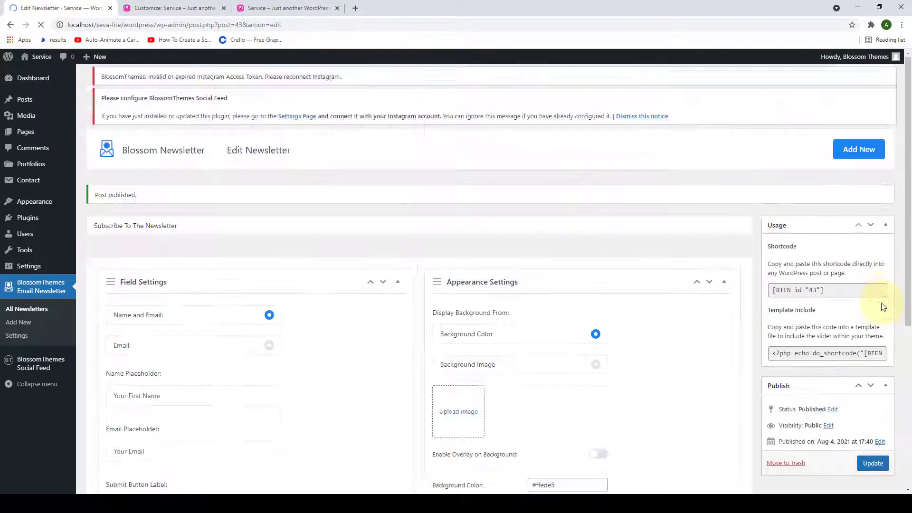
pyautogui.scroll(-4, 616, 240)
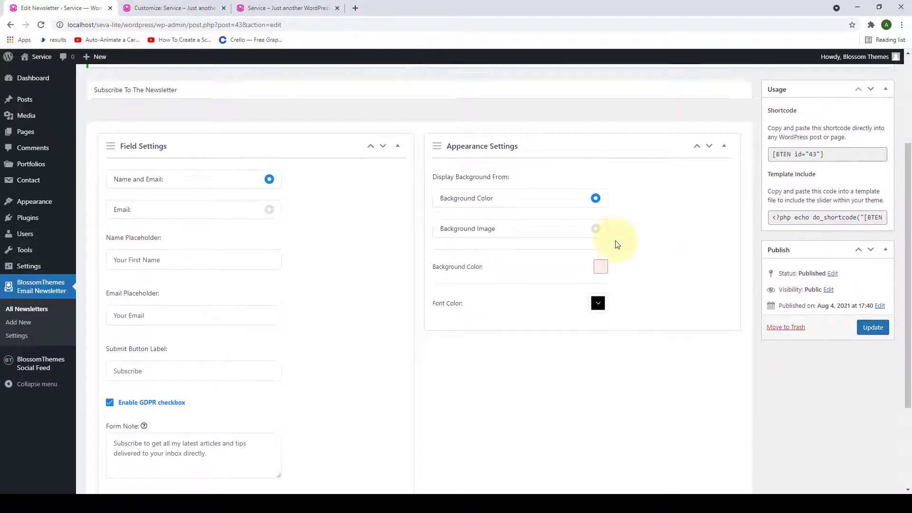
pyautogui.scroll(3, 618, 245)
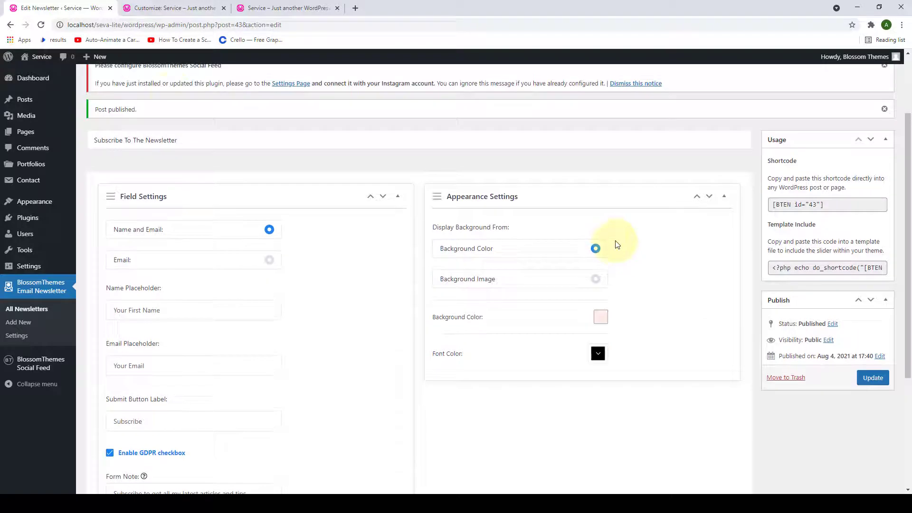
# - Return to the Customizer and browse the widgets available for the Newsletter Section
pyautogui.click(178, 6)
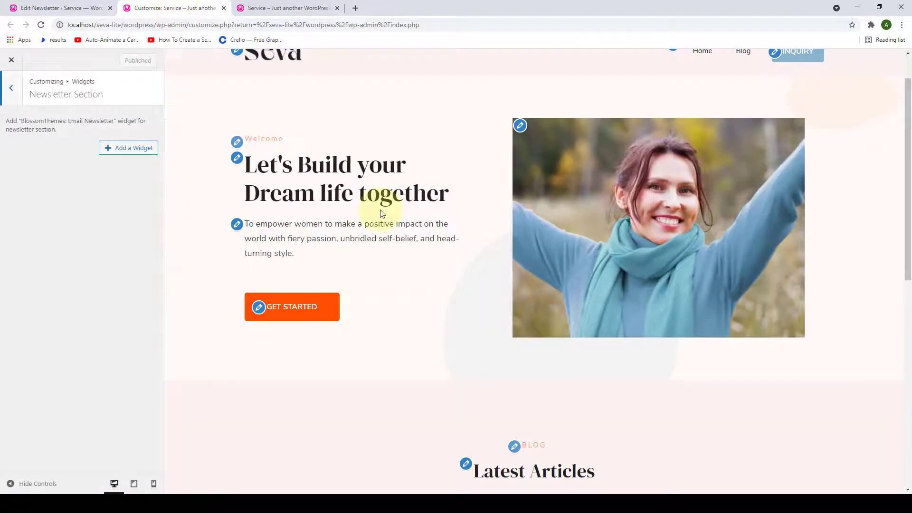
pyautogui.scroll(-5, 380, 223)
pyautogui.scroll(1, 383, 228)
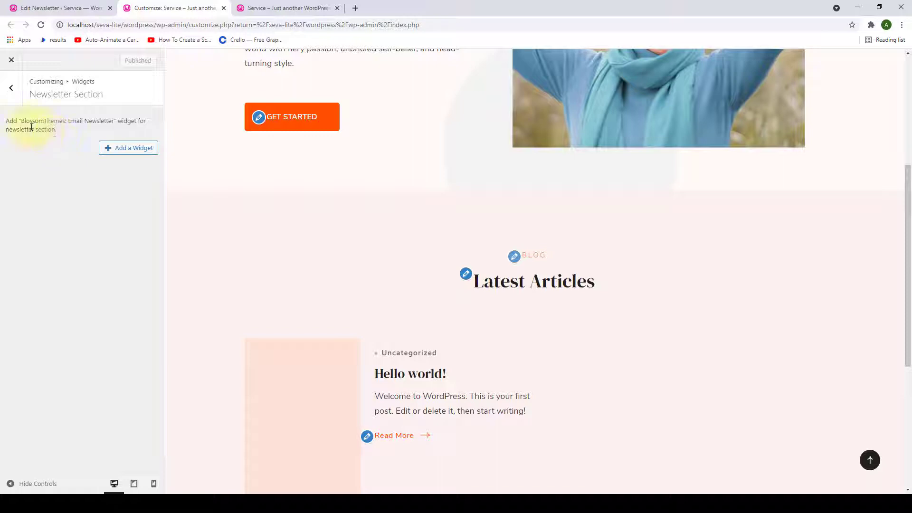
pyautogui.click(111, 149)
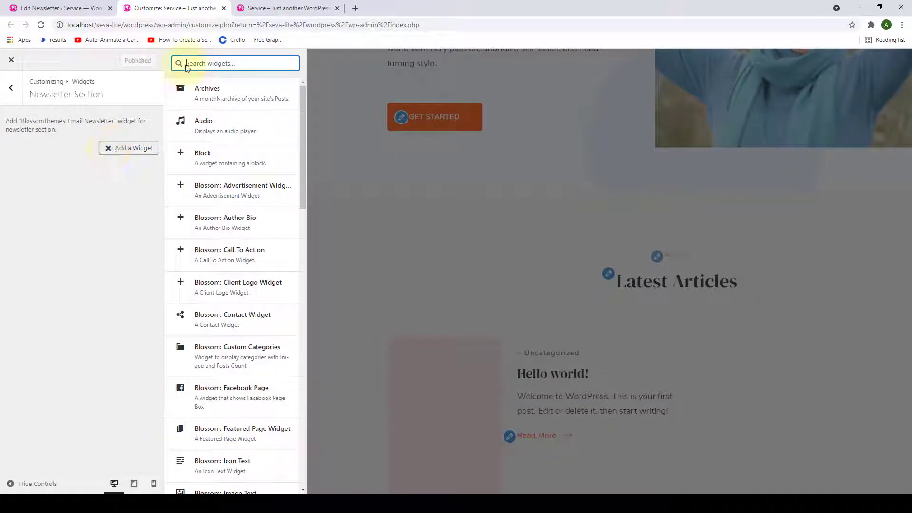
pyautogui.scroll(-6, 212, 228)
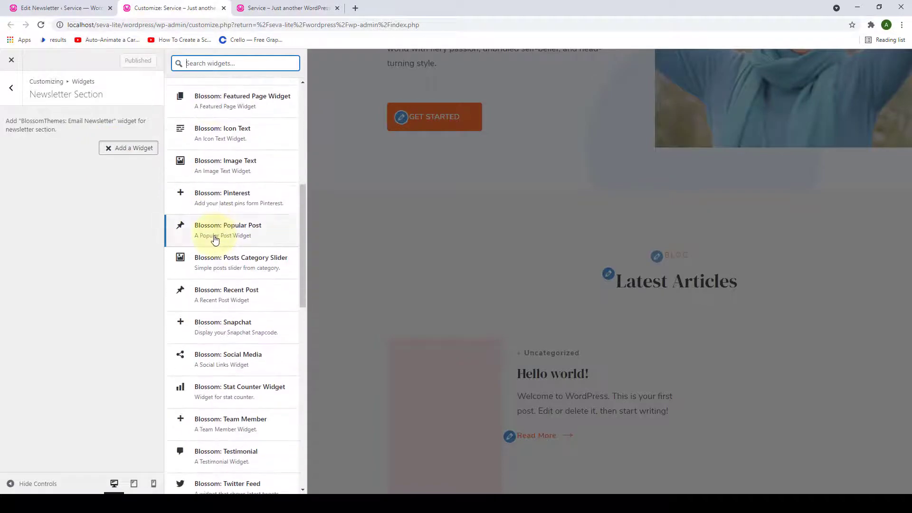
pyautogui.scroll(3, 215, 240)
pyautogui.moveTo(303, 197); pyautogui.dragTo(297, 401)
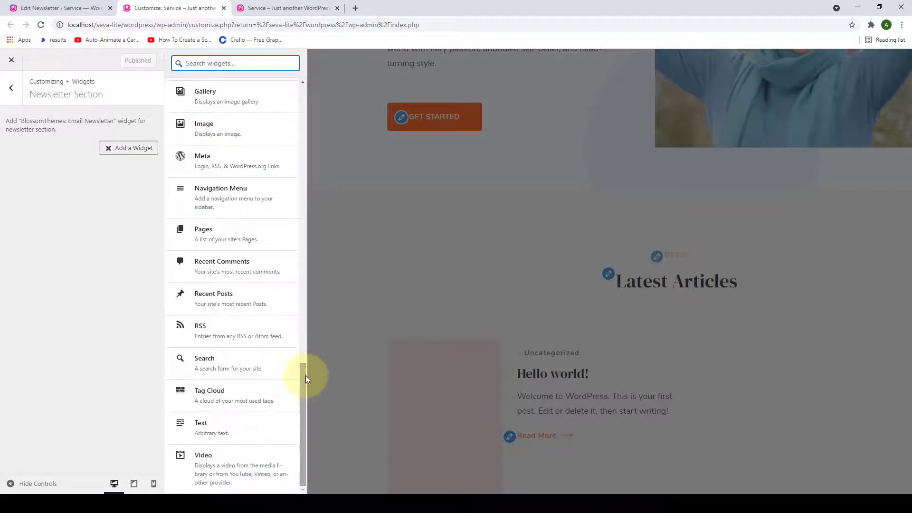
pyautogui.scroll(2, 306, 342)
pyautogui.scroll(9, 306, 281)
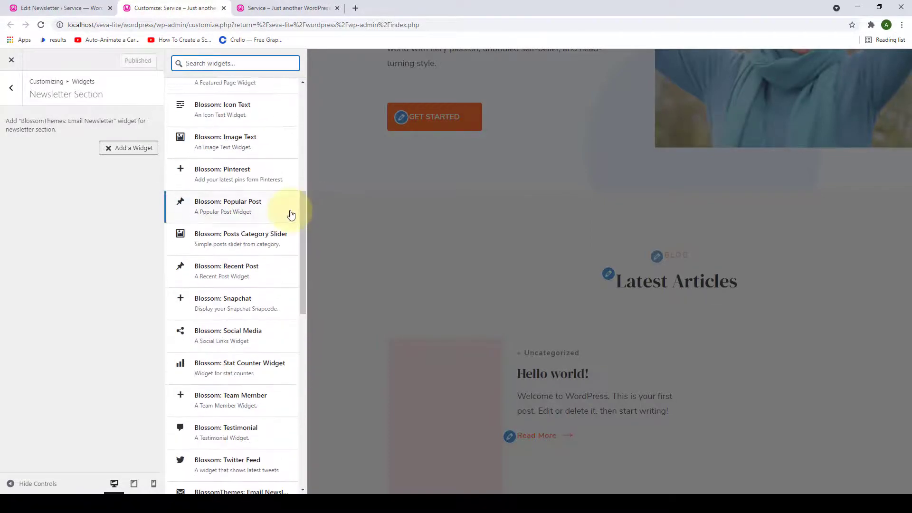
pyautogui.scroll(5, 291, 214)
pyautogui.scroll(4, 291, 214)
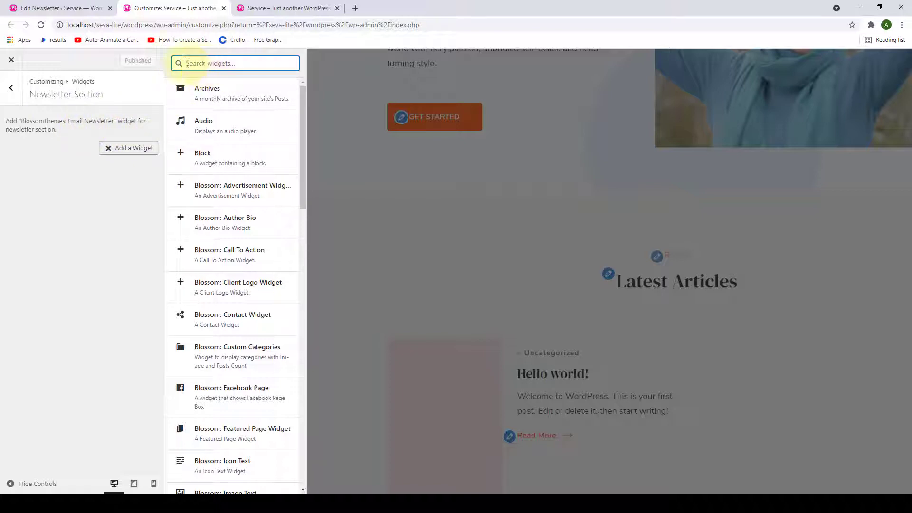
# - Search 'ema' and add the BlossomThemes: Email Newsletter widget, leaving its title and newsletter unset
pyautogui.write('email')
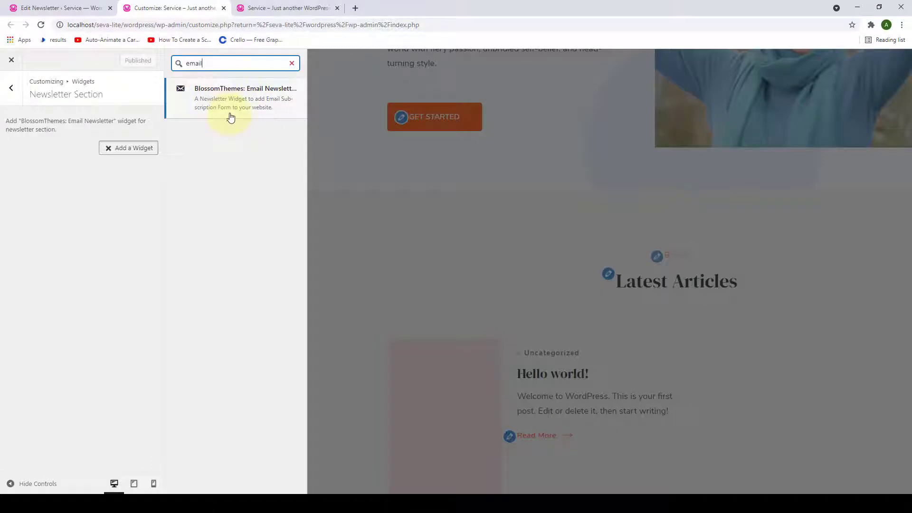
pyautogui.click(228, 113)
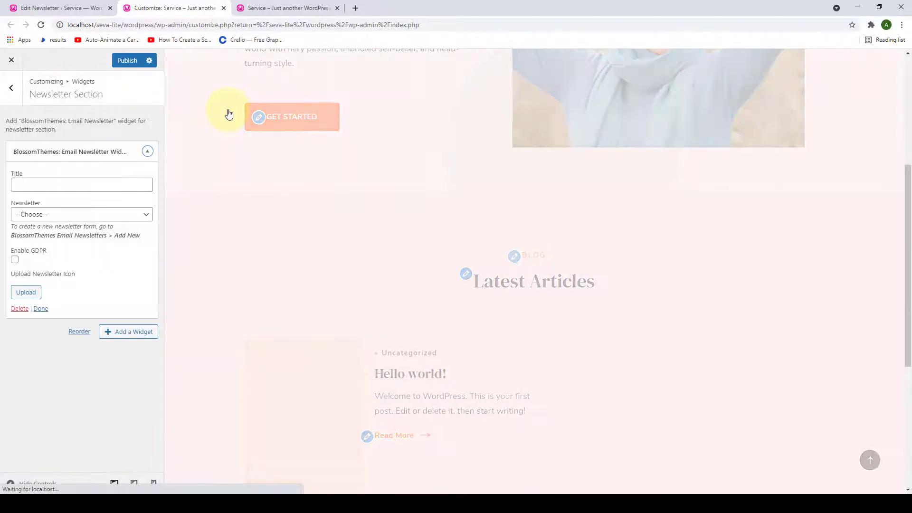
pyautogui.scroll(-2, 297, 212)
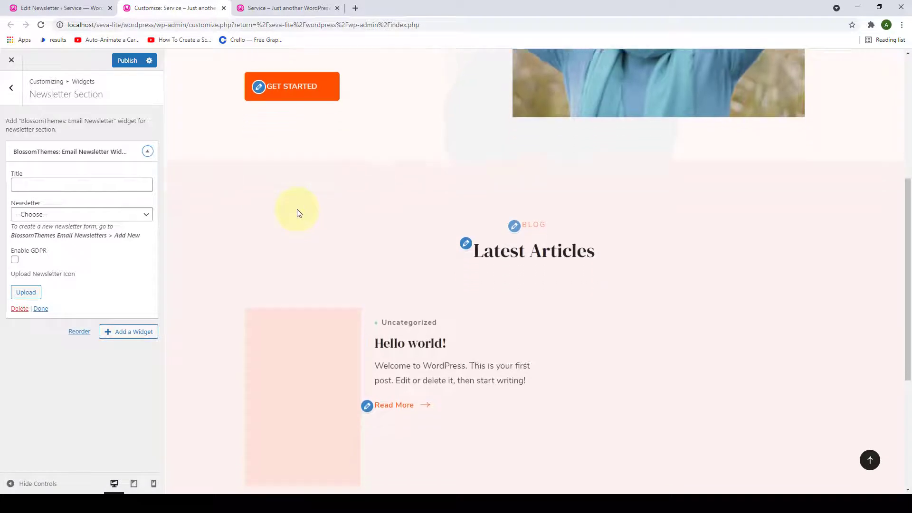
pyautogui.click(48, 187)
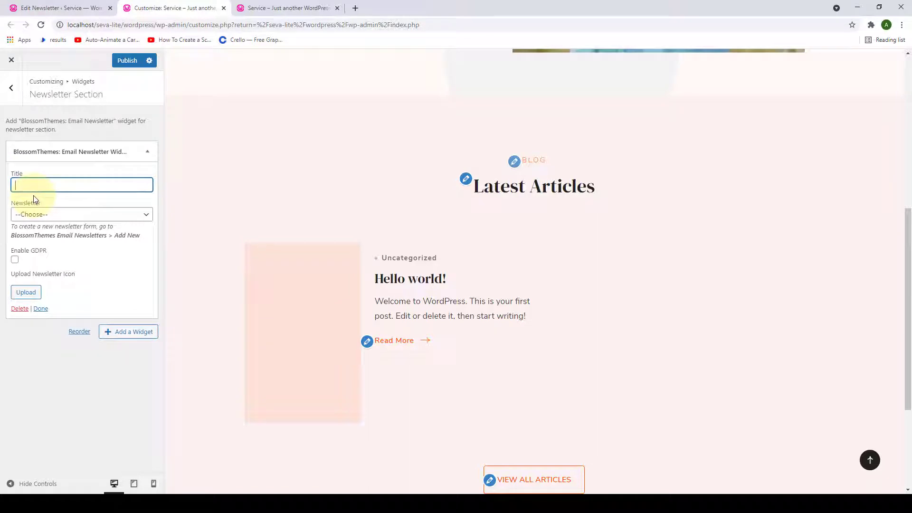
pyautogui.click(148, 216)
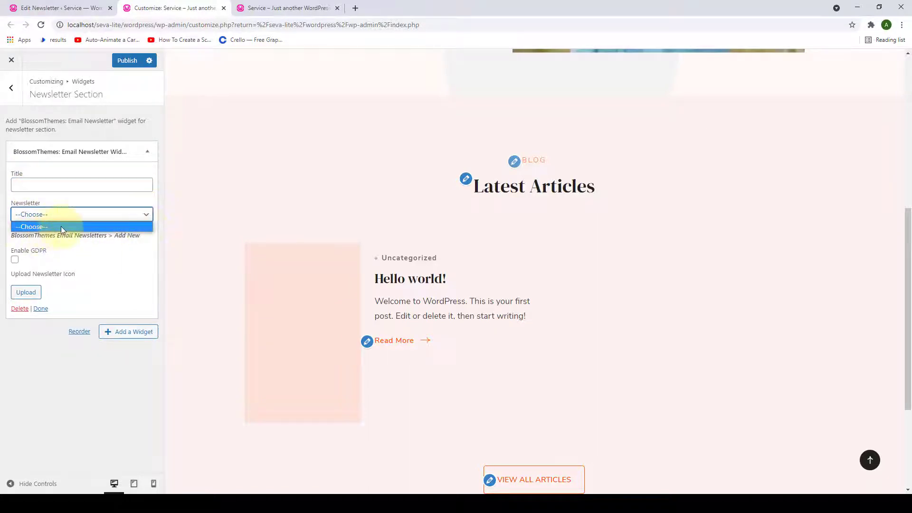
pyautogui.click(146, 219)
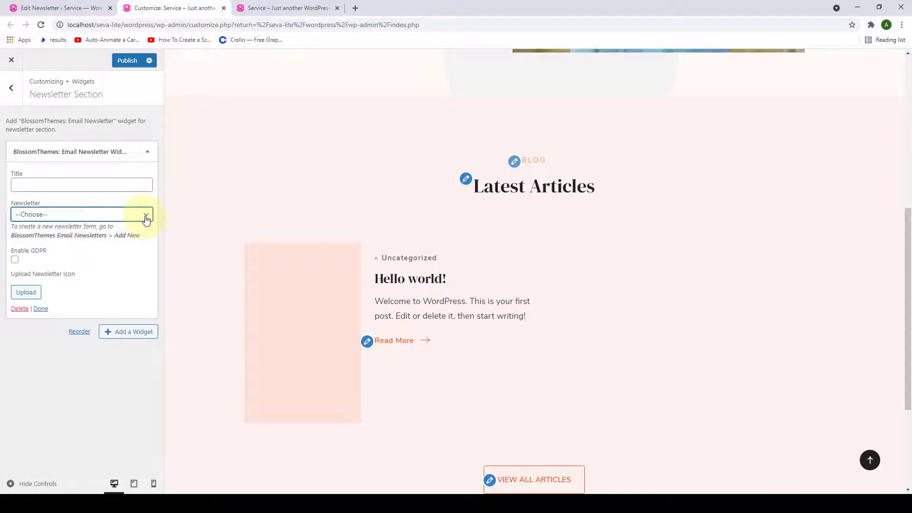
# - Reload the Customizer, discarding the unsaved changes
pyautogui.click(41, 27)
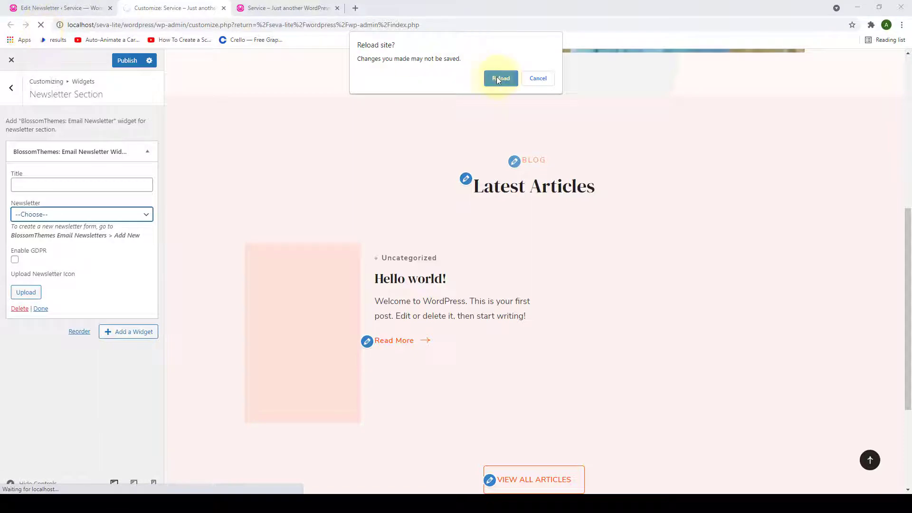
pyautogui.click(500, 78)
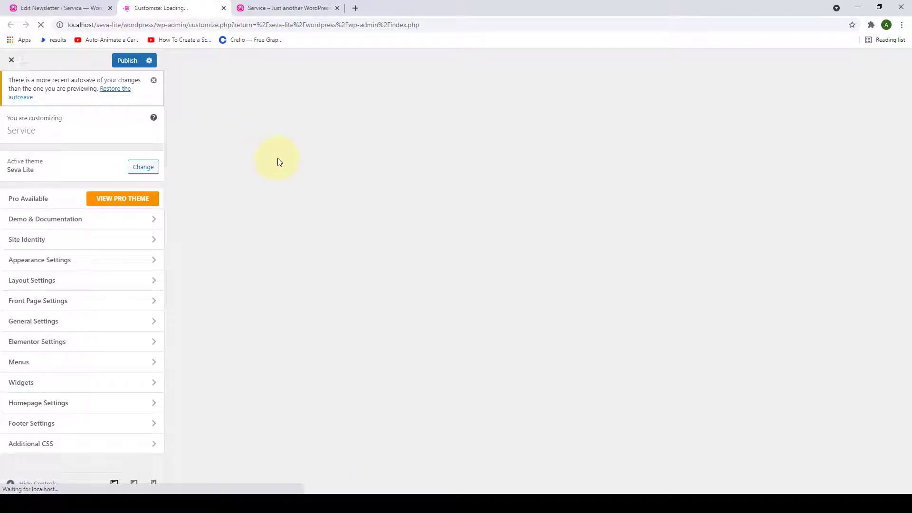
pyautogui.scroll(-9, 285, 176)
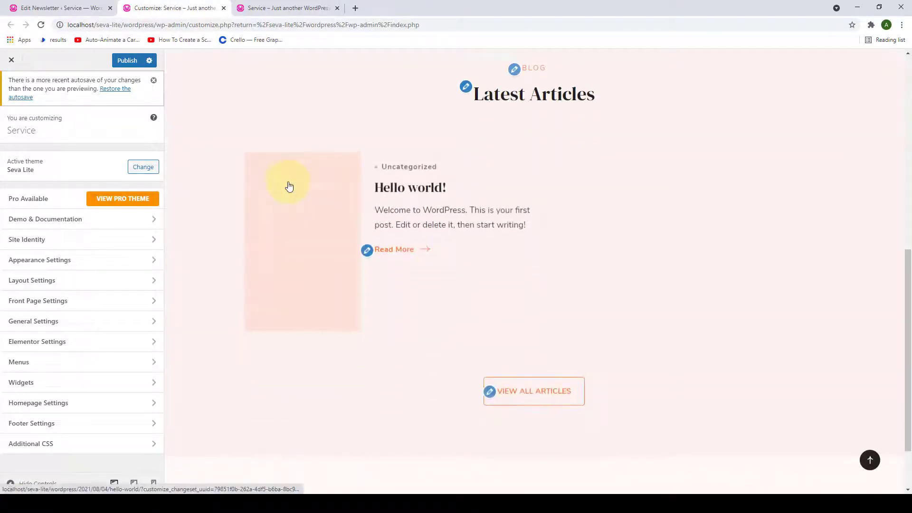
pyautogui.scroll(2, 288, 186)
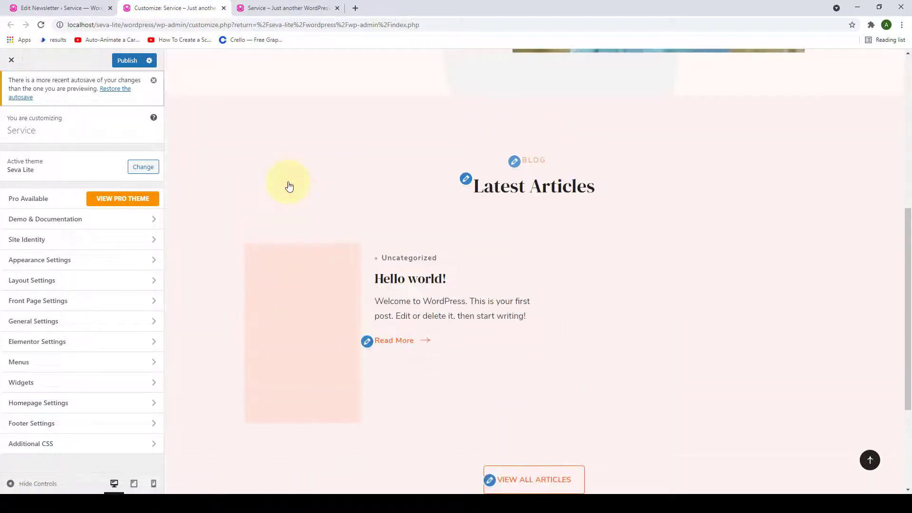
# - Re-add the Email Newsletter widget under Front Page Settings > Newsletter Section
pyautogui.click(95, 303)
pyautogui.click(107, 187)
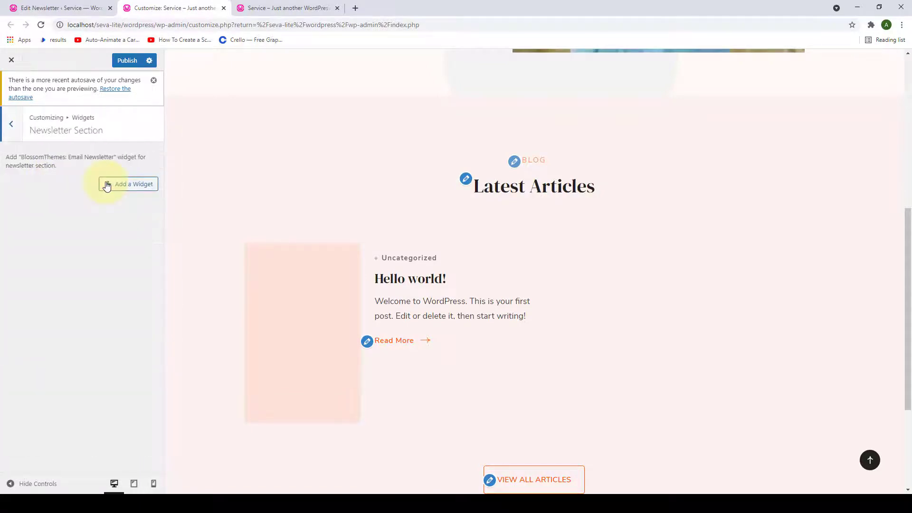
pyautogui.click(114, 185)
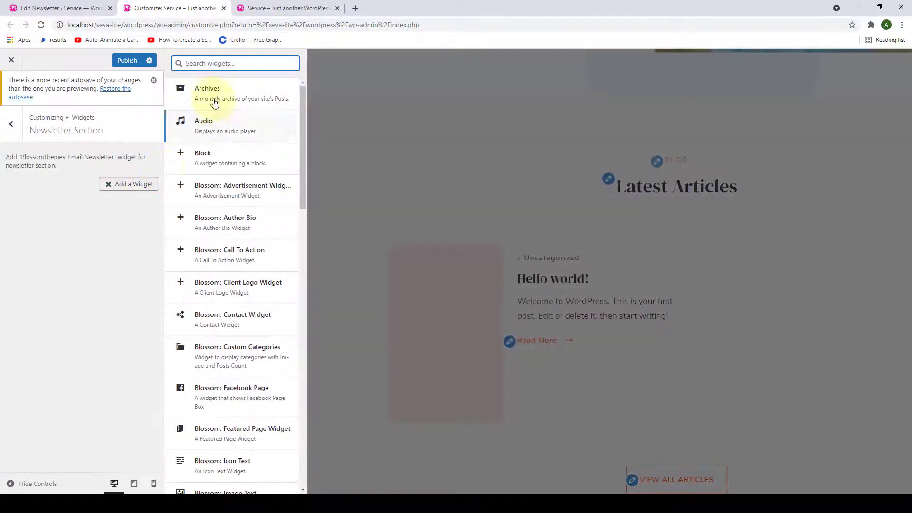
pyautogui.write('email')
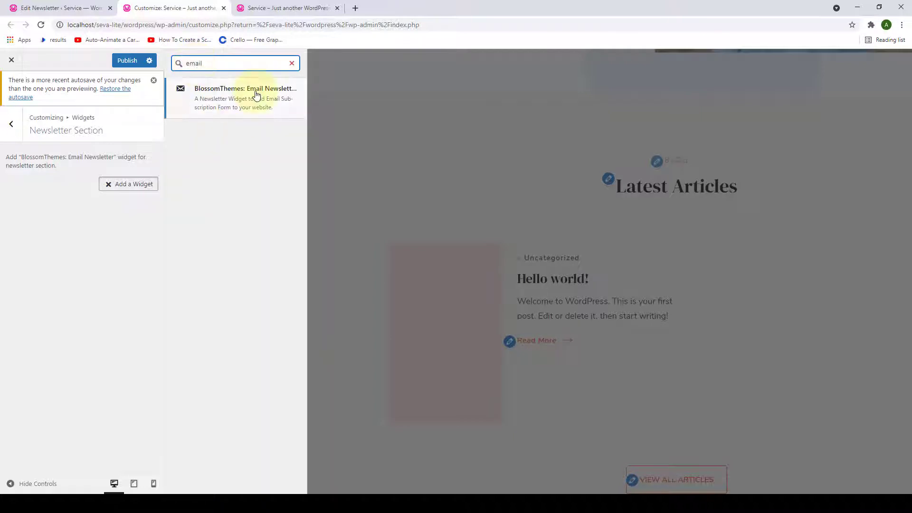
pyautogui.click(254, 93)
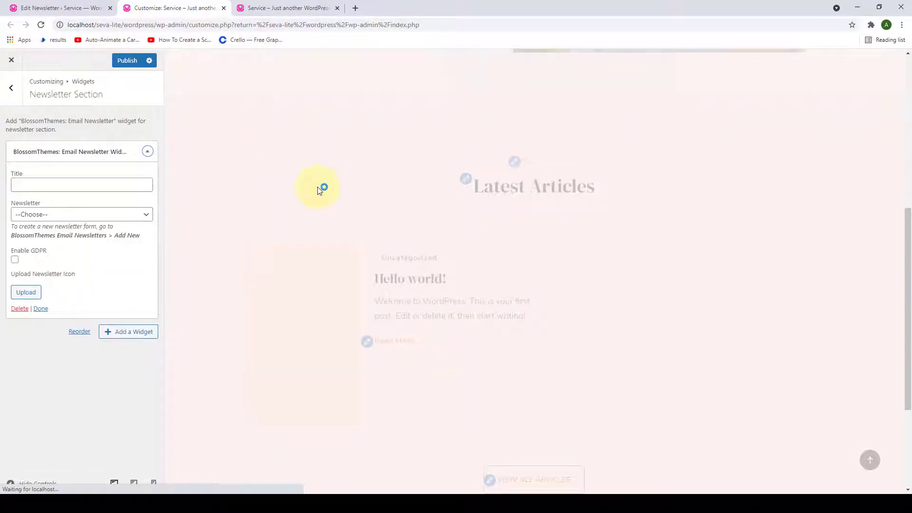
# - Switch the newsletter widget to the Subscribe To The Newsletter form and enable GDPR
pyautogui.click(144, 215)
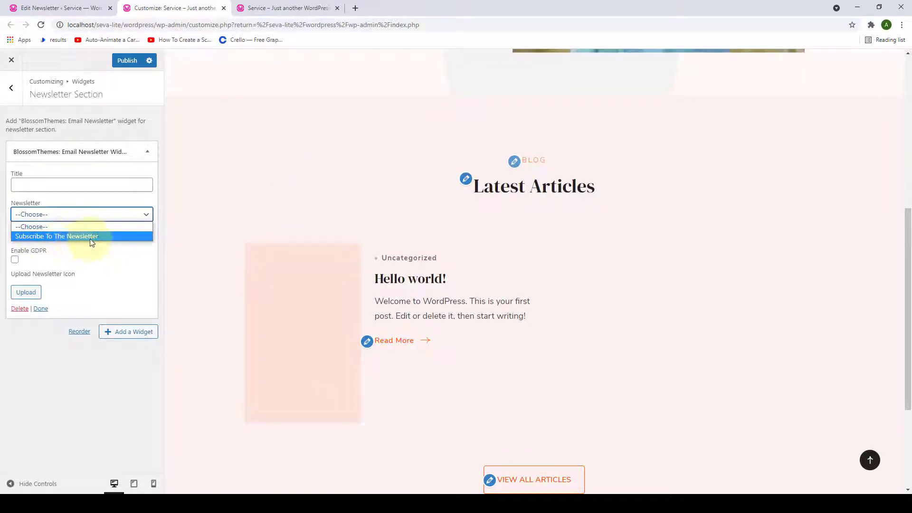
pyautogui.click(70, 236)
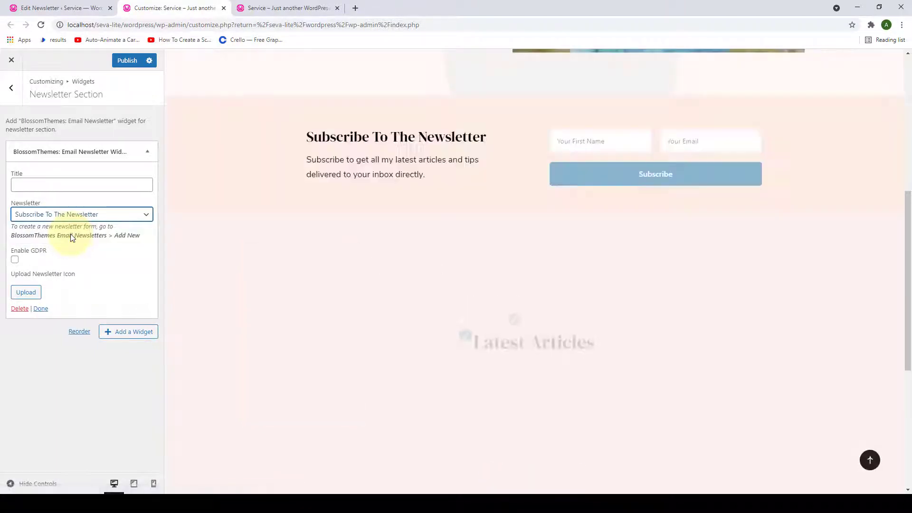
pyautogui.scroll(2, 234, 295)
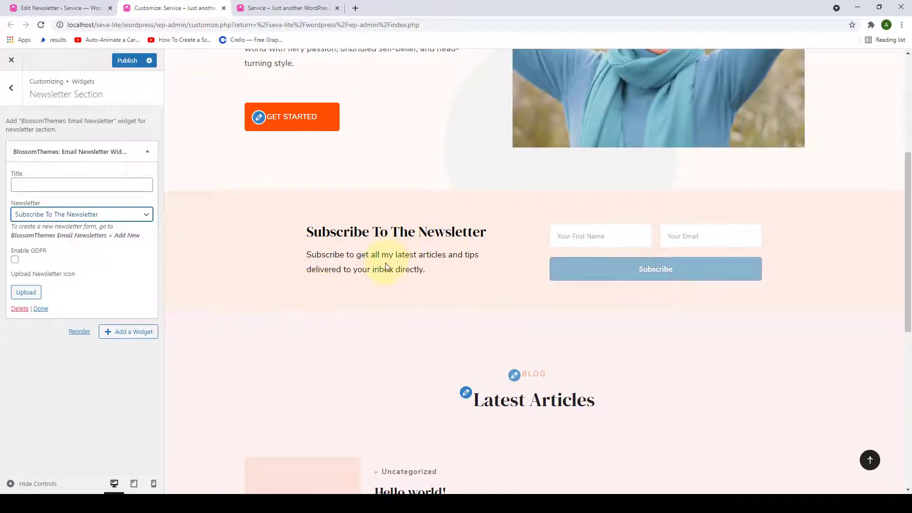
pyautogui.click(15, 260)
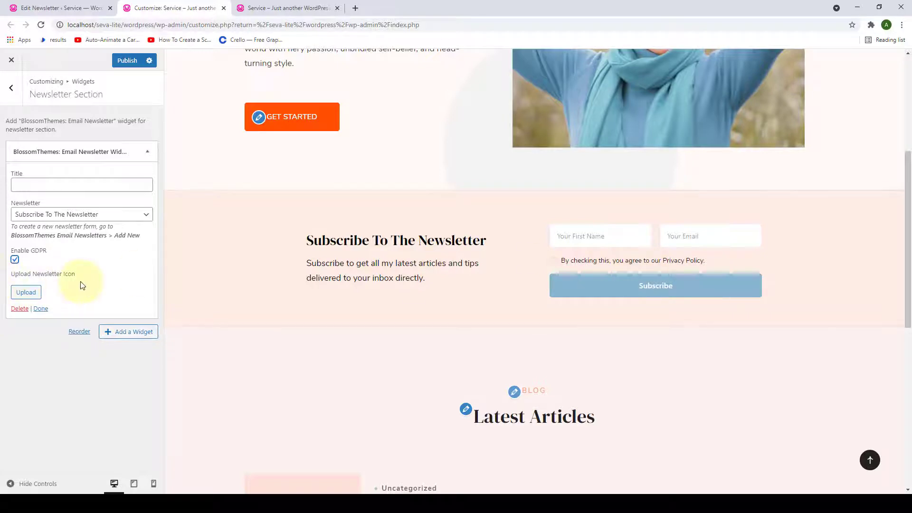
# - Set the newsletter icon to the newsletter-icon image and collapse the widget
pyautogui.click(26, 292)
pyautogui.click(639, 180)
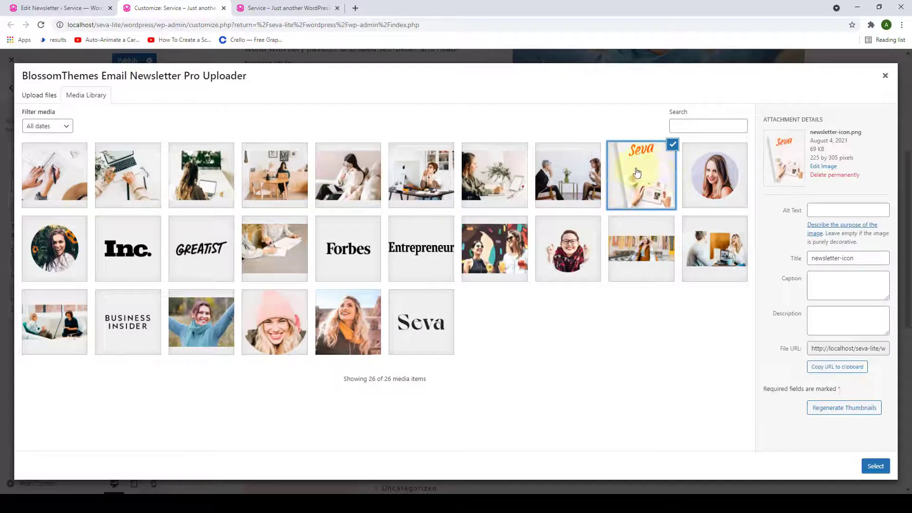
pyautogui.click(875, 466)
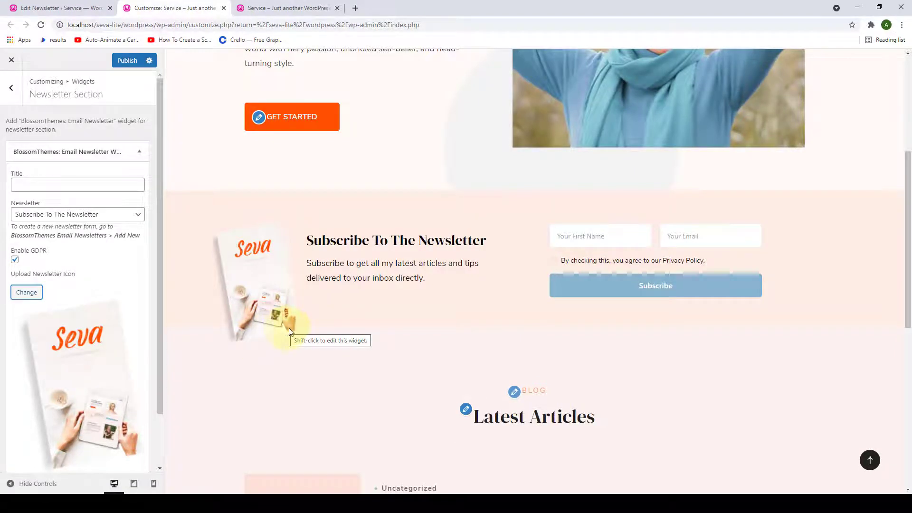
pyautogui.scroll(-2, 71, 428)
pyautogui.click(41, 434)
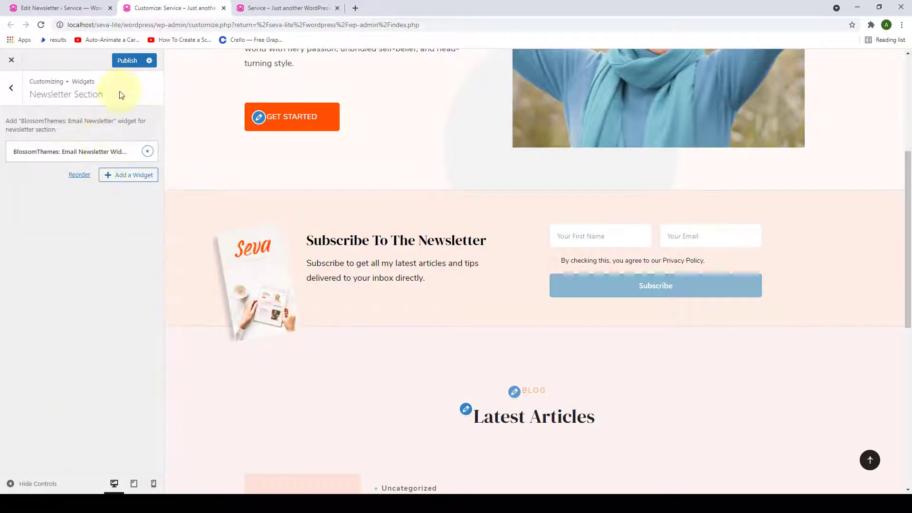
# - Publish, then reload the live site to verify the Subscribe To The Newsletter section appears
pyautogui.click(125, 61)
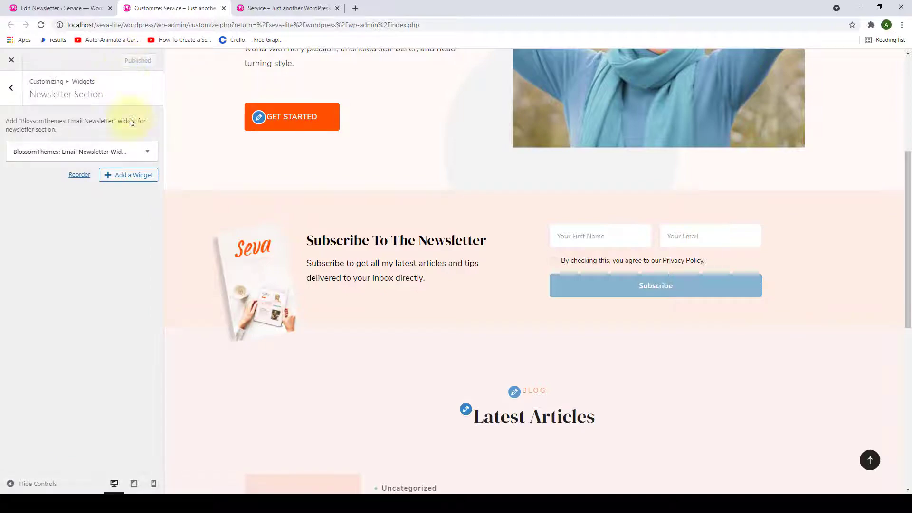
pyautogui.click(304, 8)
pyautogui.scroll(-3, 314, 237)
pyautogui.scroll(-2, 314, 247)
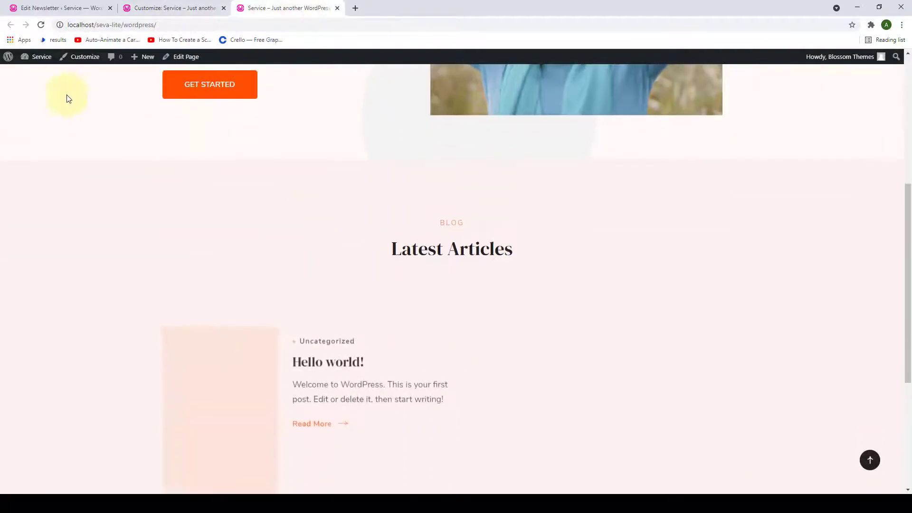
pyautogui.click(41, 24)
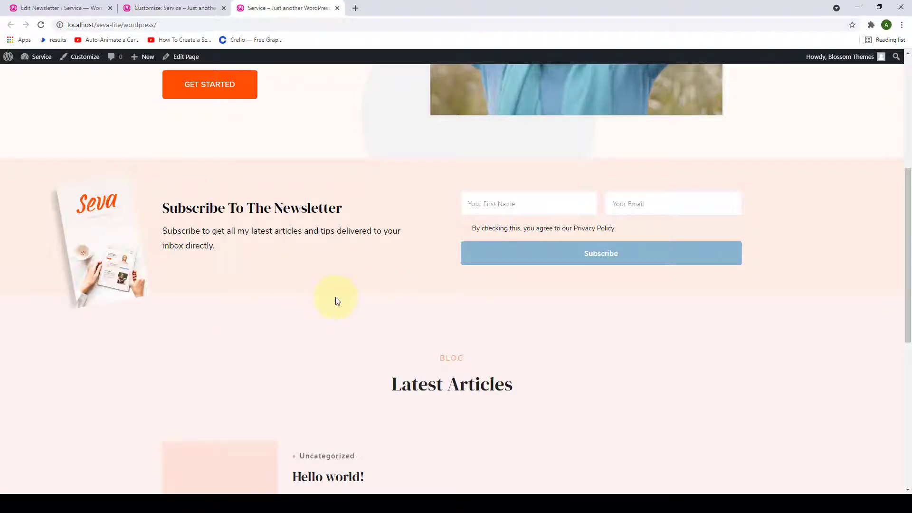
pyautogui.click(164, 8)
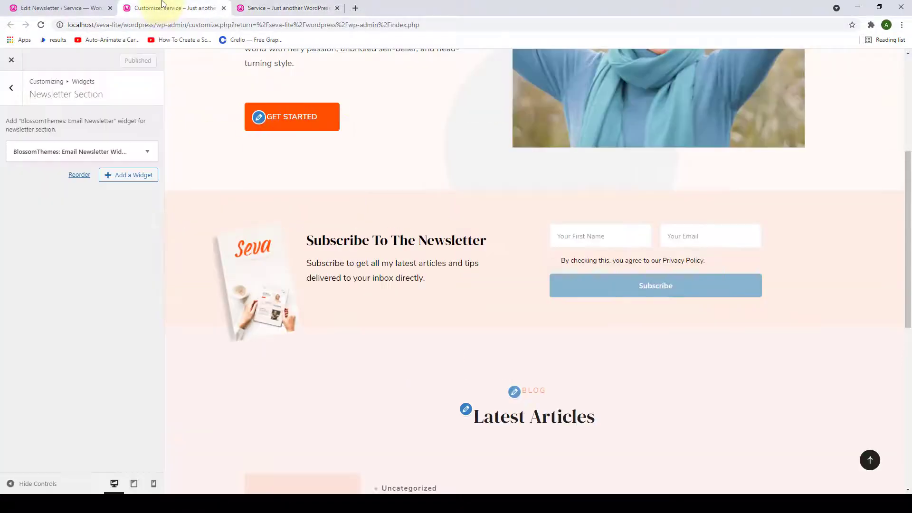
# - Review the About Section settings, then switch to the Edit Newsletter admin screen
pyautogui.click(12, 90)
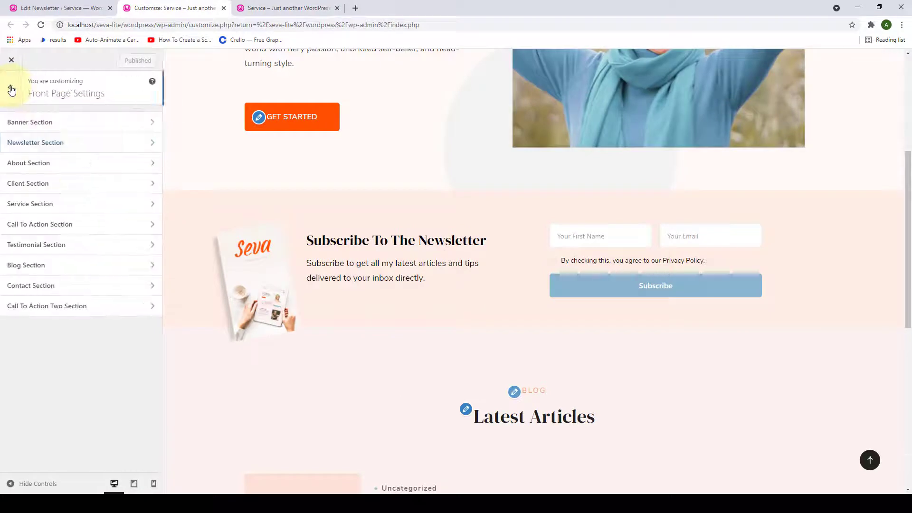
pyautogui.click(87, 164)
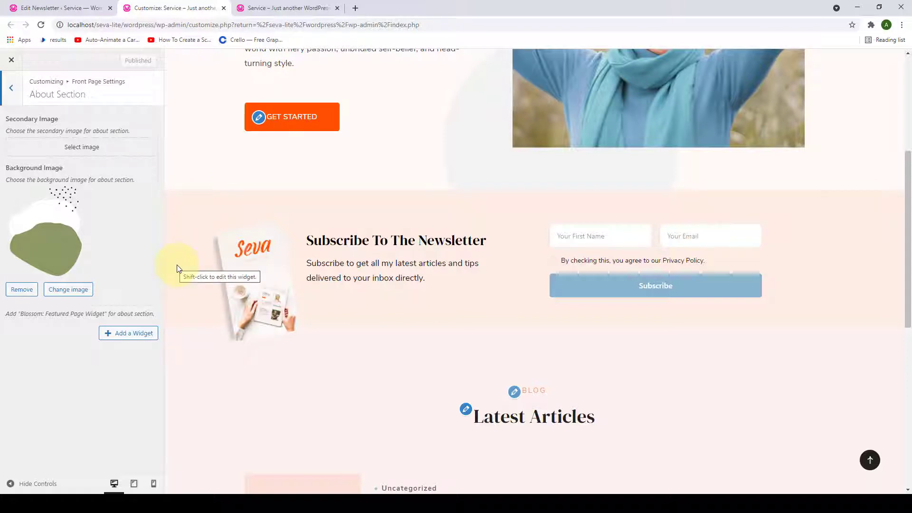
pyautogui.click(67, 7)
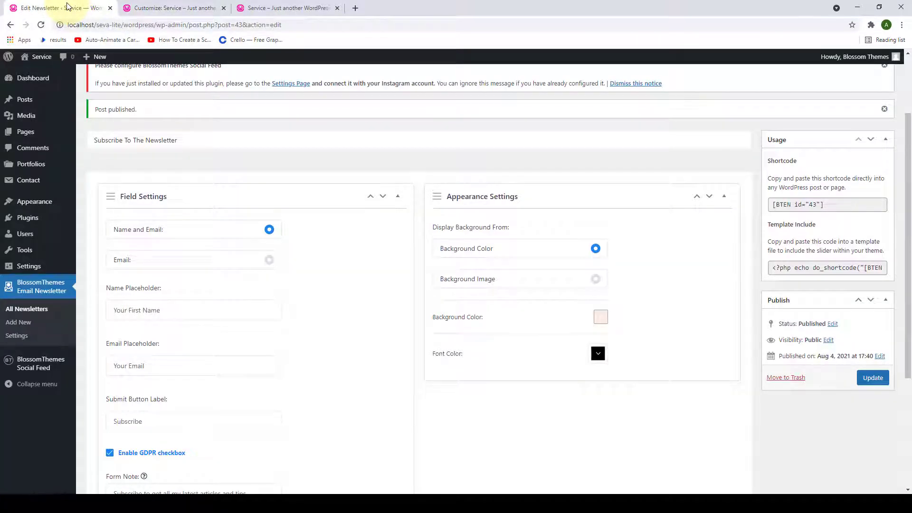
pyautogui.moveTo(26, 133)
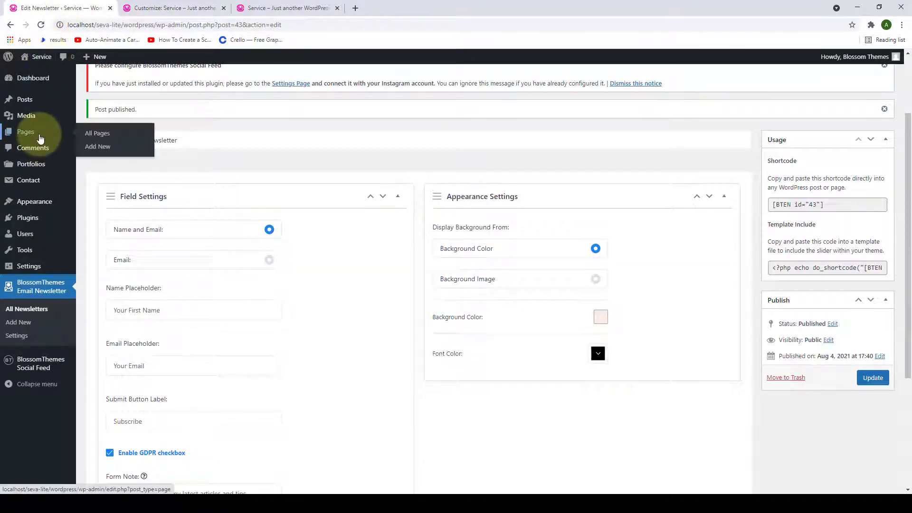
# - Create a new page and paste in its title, intro heading and two paragraphs
pyautogui.click(106, 146)
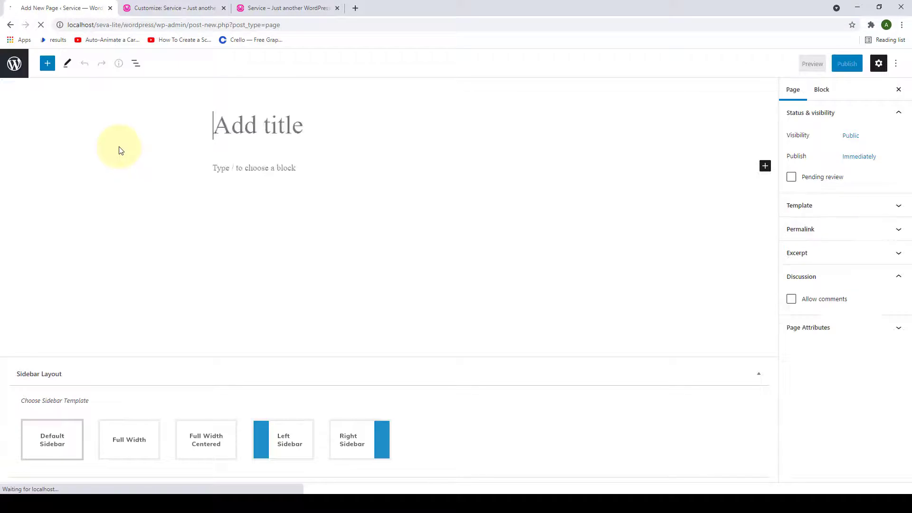
pyautogui.rightClick(294, 130)
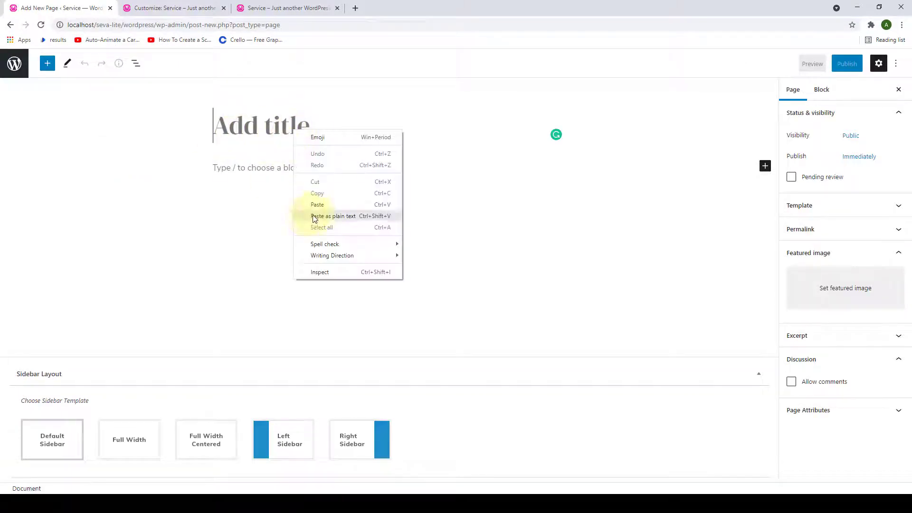
pyautogui.click(324, 203)
pyautogui.click(300, 207)
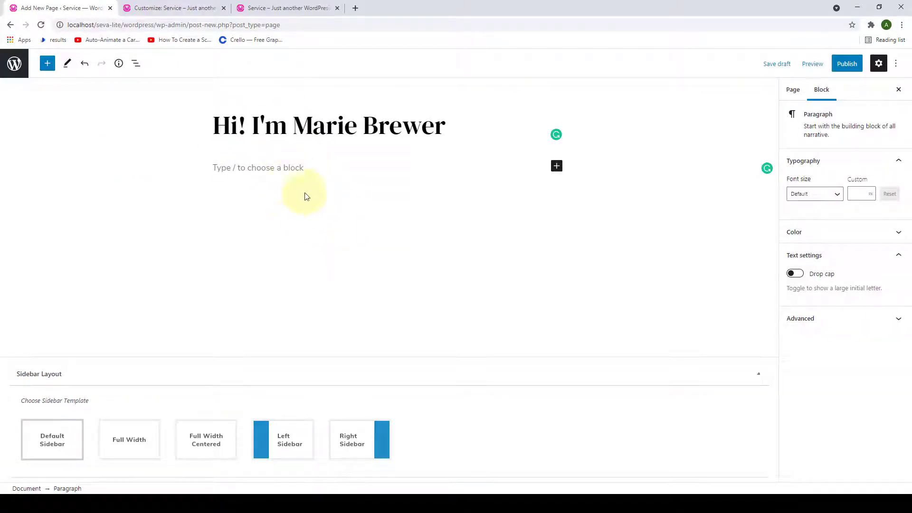
pyautogui.rightClick(262, 168)
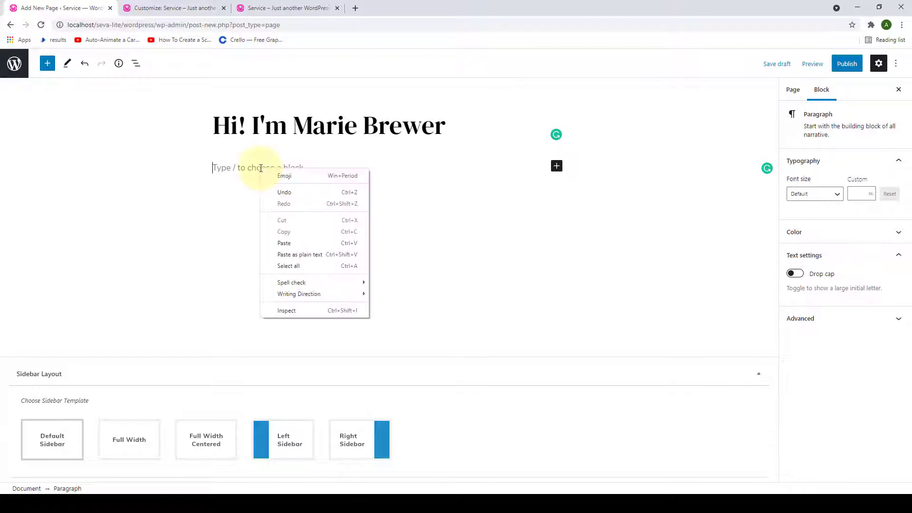
pyautogui.click(292, 245)
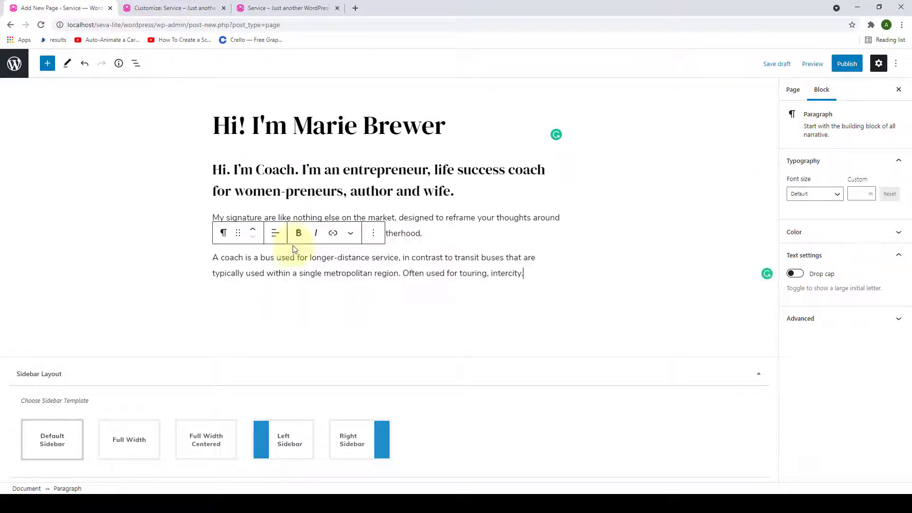
# - Set about-featured-img as the page's featured image
pyautogui.click(793, 90)
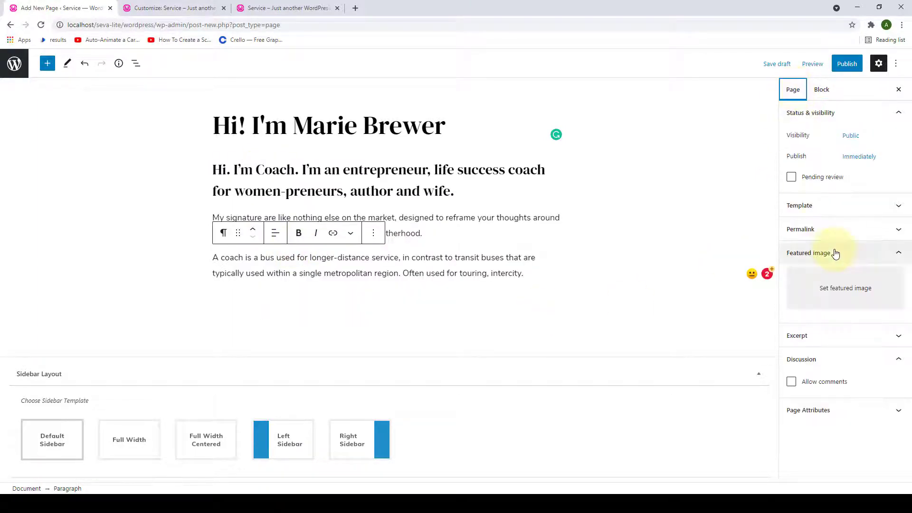
pyautogui.click(859, 295)
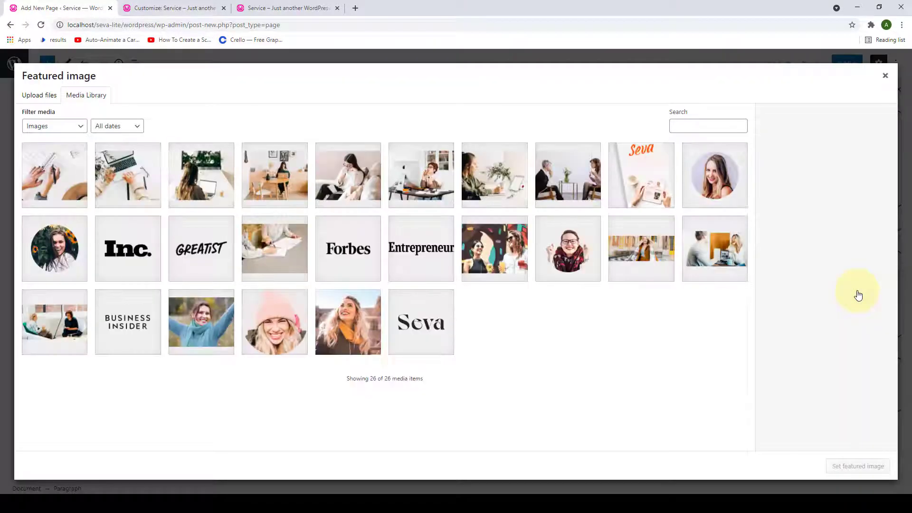
pyautogui.click(357, 315)
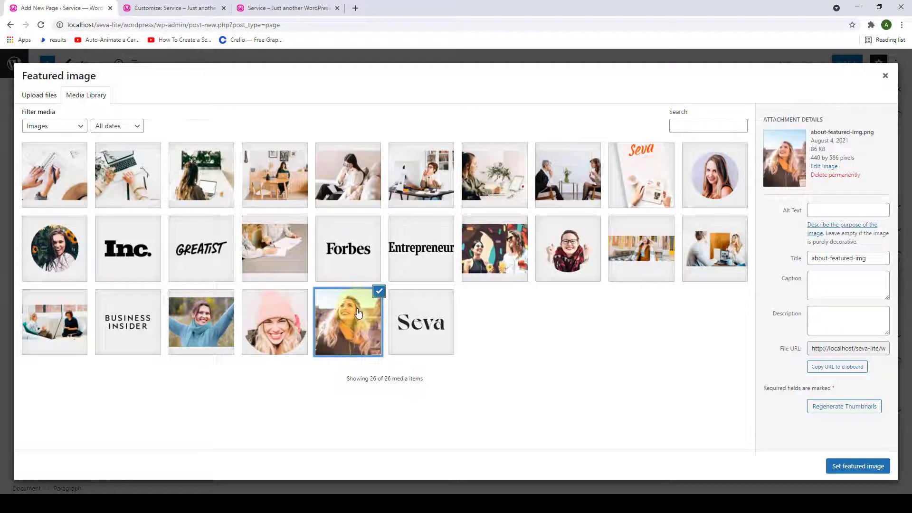
pyautogui.click(865, 467)
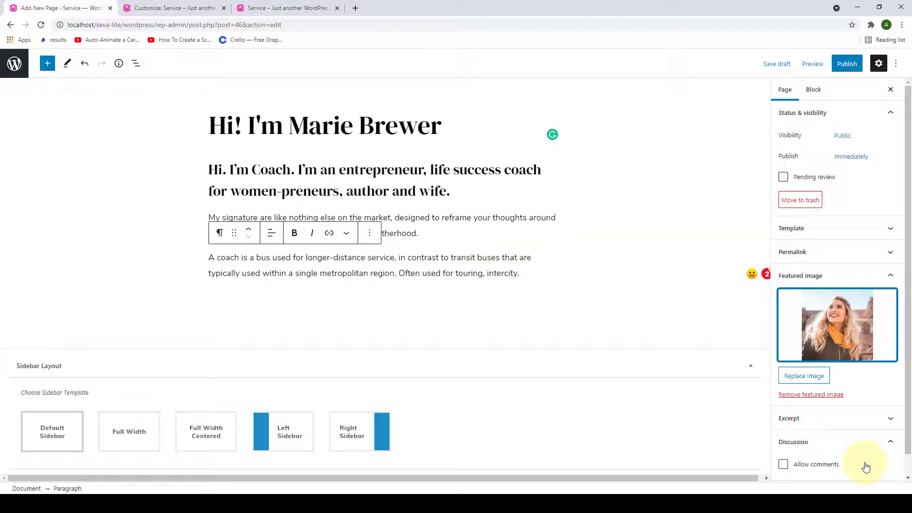
# - Copy the body text blocks into the page's Excerpt field
pyautogui.click(843, 401)
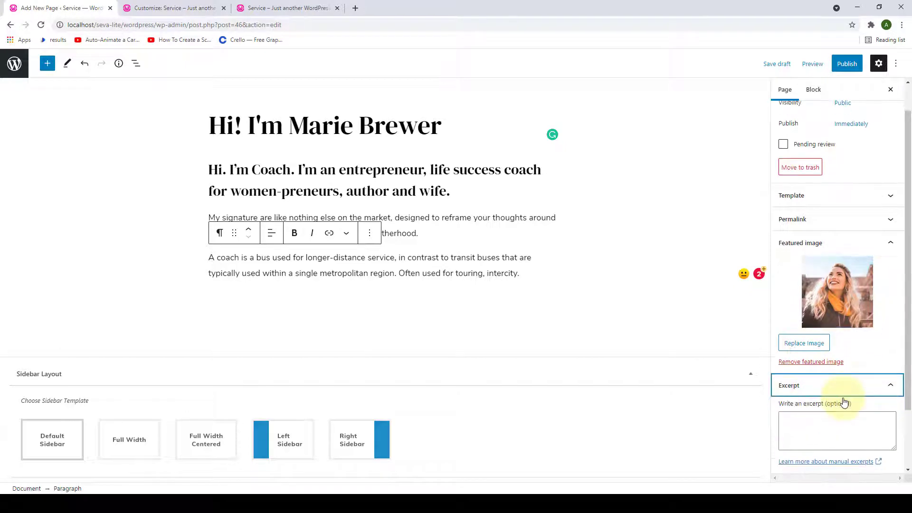
pyautogui.scroll(-2, 842, 380)
pyautogui.click(841, 353)
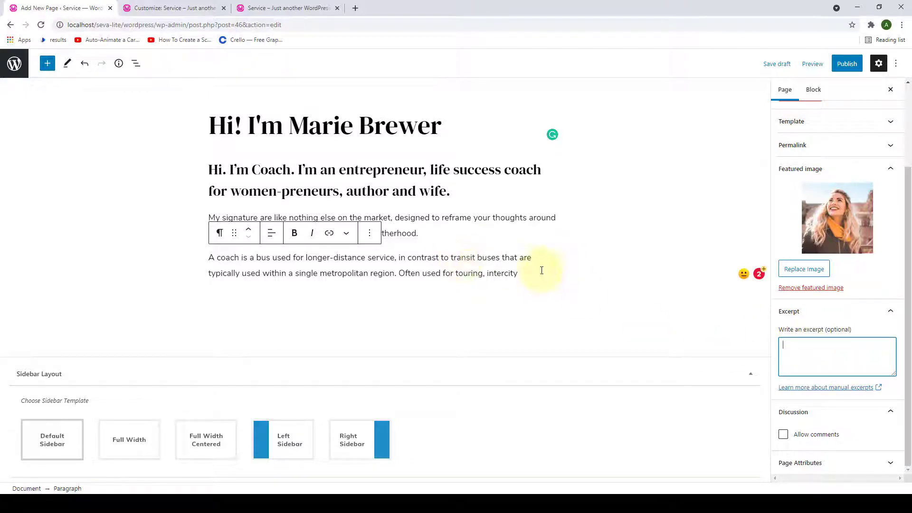
pyautogui.moveTo(540, 268); pyautogui.dragTo(204, 171)
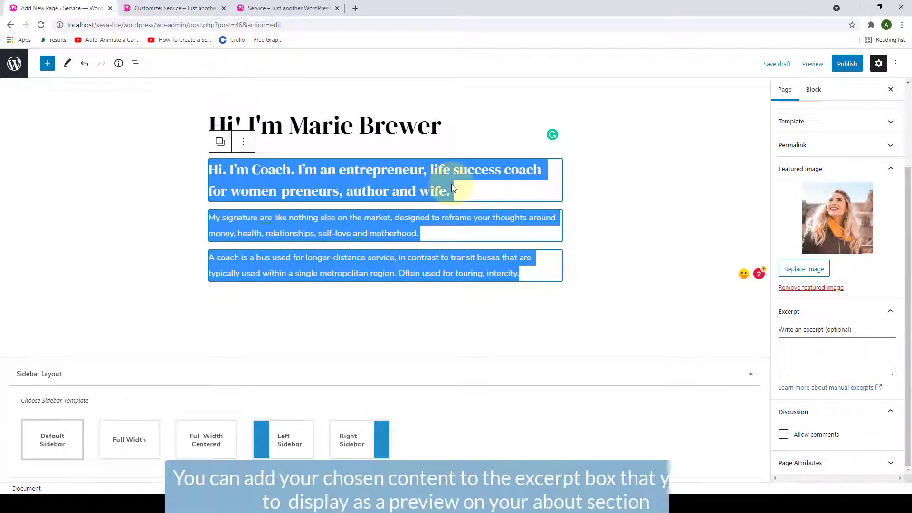
pyautogui.hotkey('ctrl', 'c')
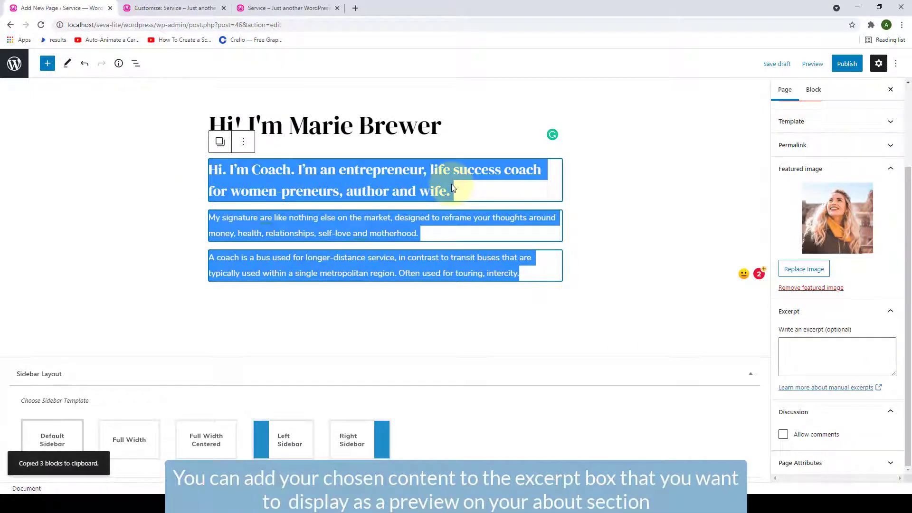
pyautogui.rightClick(801, 349)
pyautogui.click(830, 274)
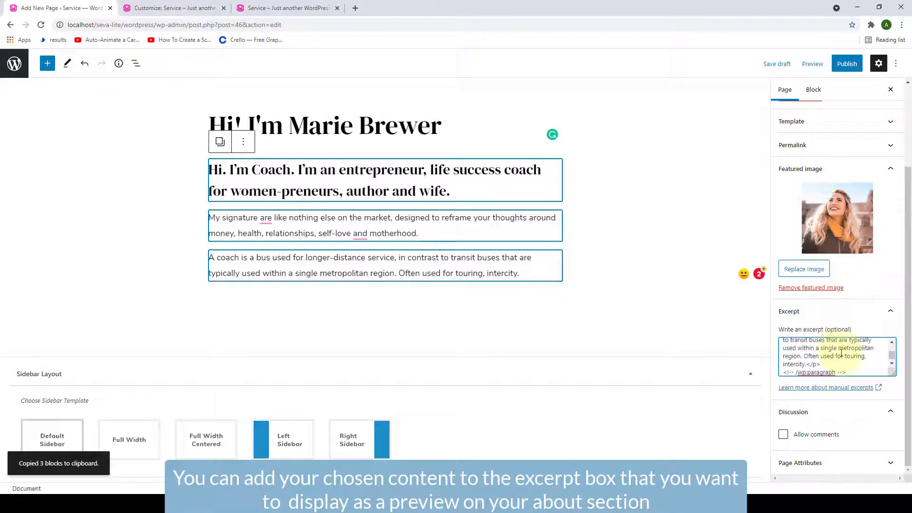
# - Publish the about page
pyautogui.click(847, 64)
pyautogui.click(827, 70)
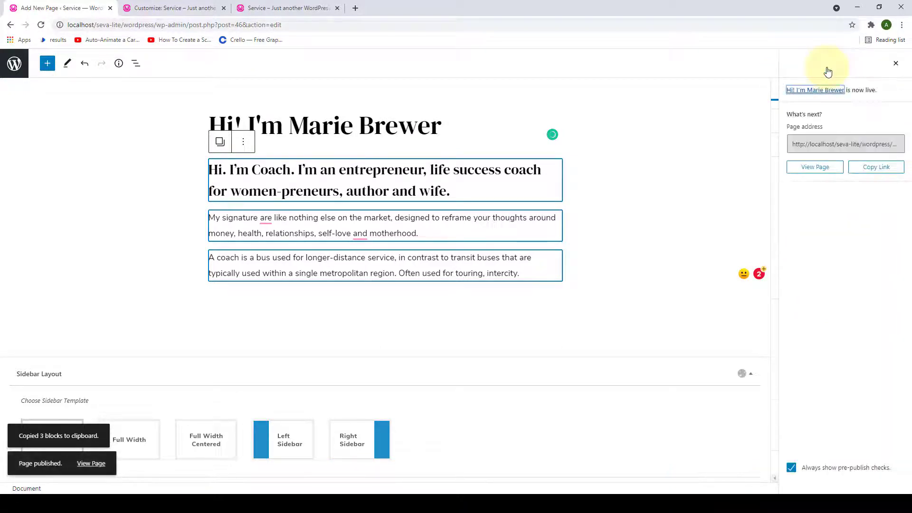
pyautogui.click(451, 307)
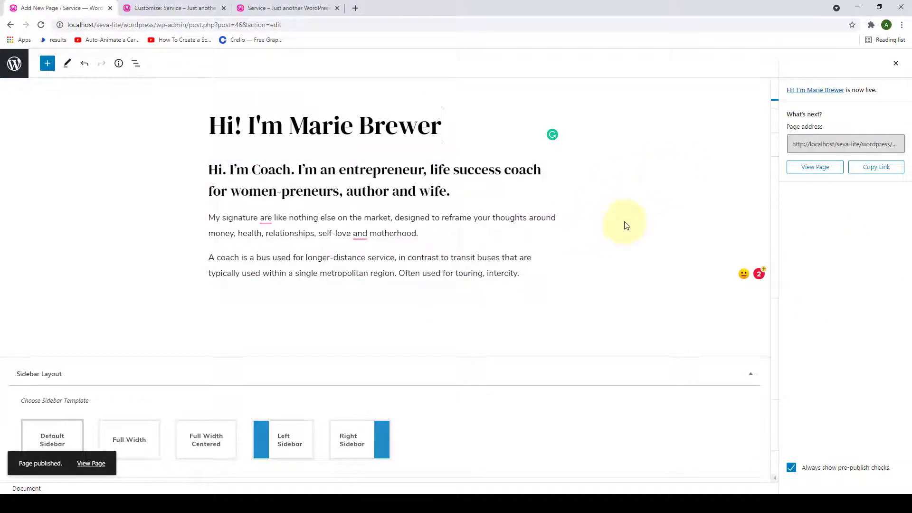
# - Reload the Customizer and open the About Section's Add a Widget list under Front Page Settings
pyautogui.click(145, 6)
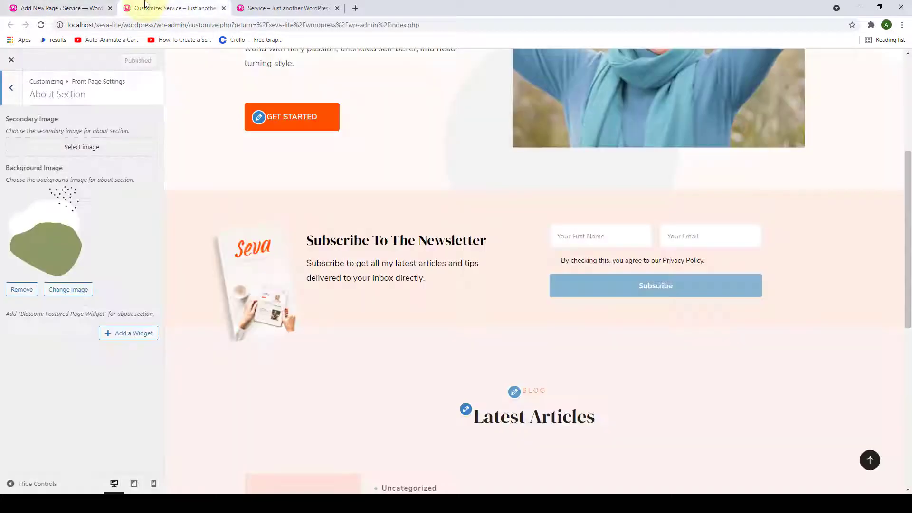
pyautogui.click(42, 25)
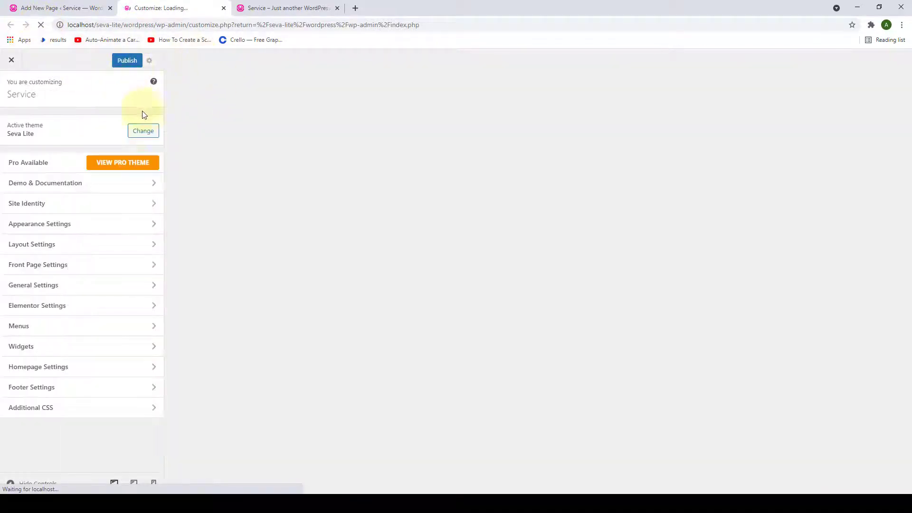
pyautogui.scroll(-6, 228, 243)
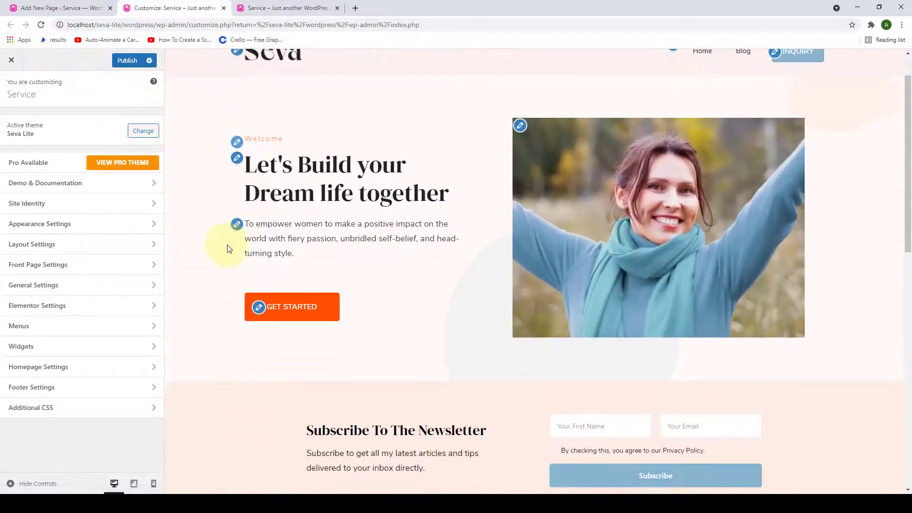
pyautogui.scroll(-4, 230, 242)
pyautogui.scroll(2, 230, 242)
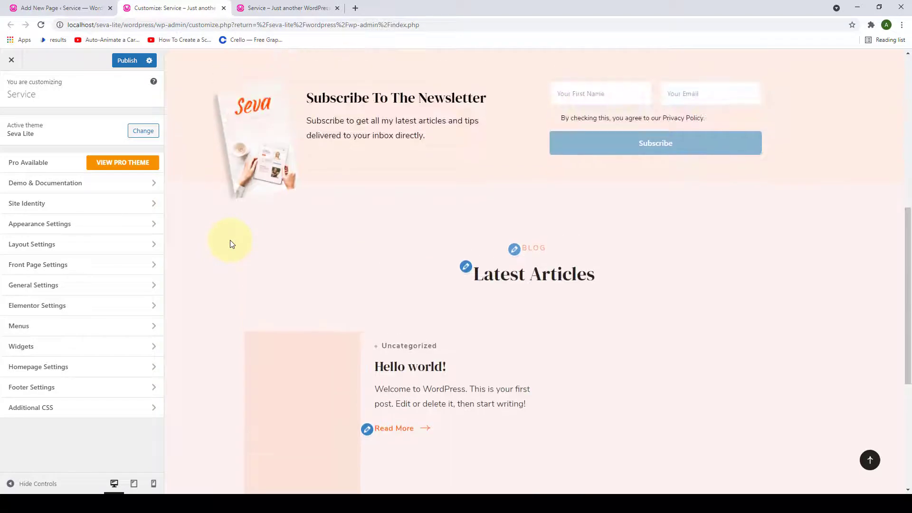
pyautogui.click(141, 266)
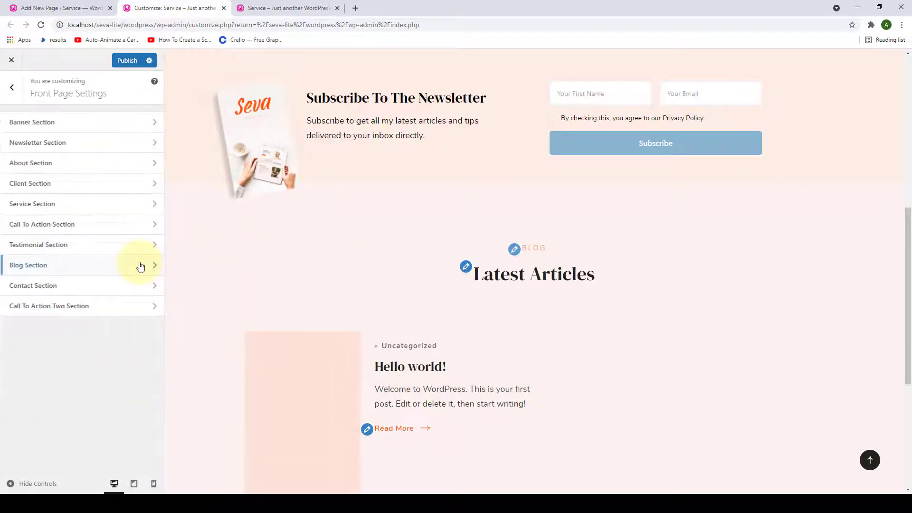
pyautogui.click(134, 171)
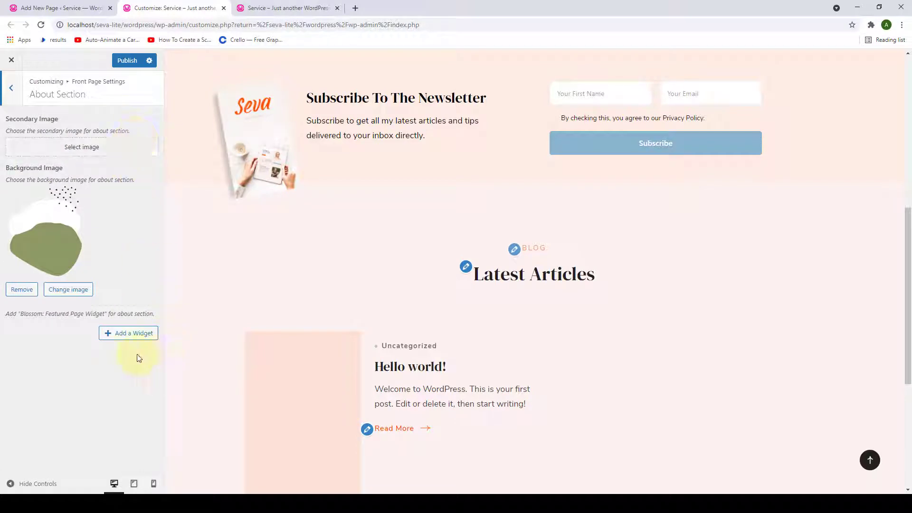
pyautogui.click(111, 335)
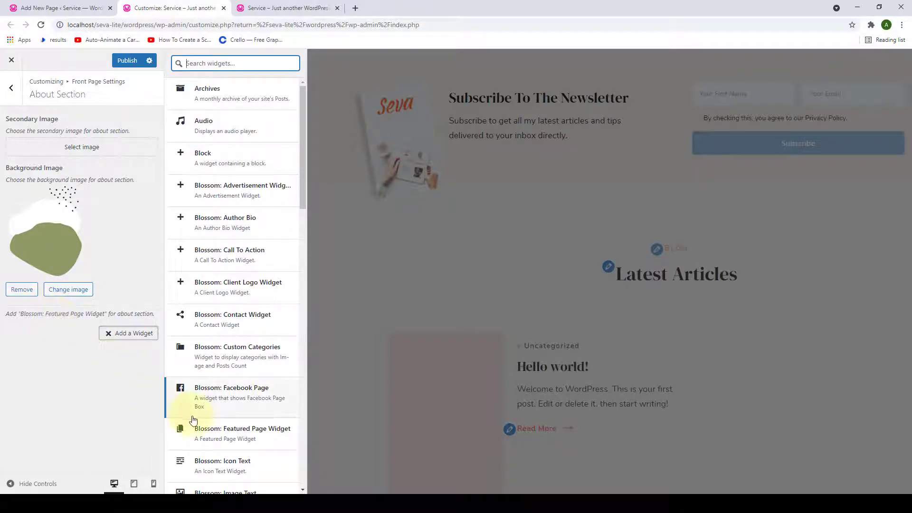
# - Add a Blossom: Featured Page Widget showing the about page with its featured image
pyautogui.click(225, 437)
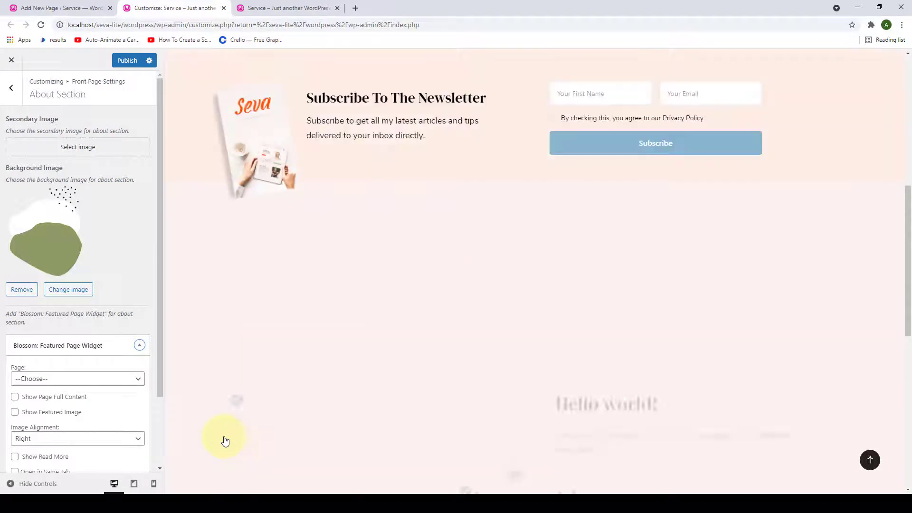
pyautogui.scroll(-2, 147, 327)
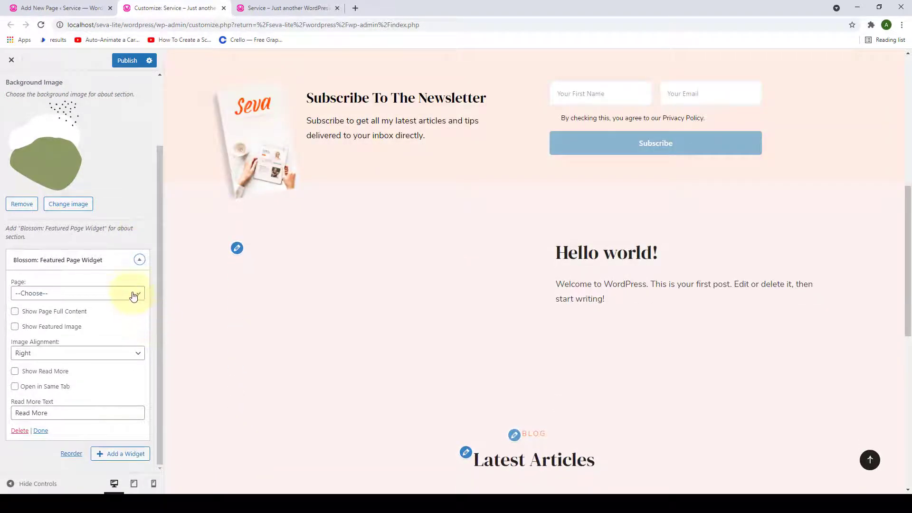
pyautogui.click(117, 293)
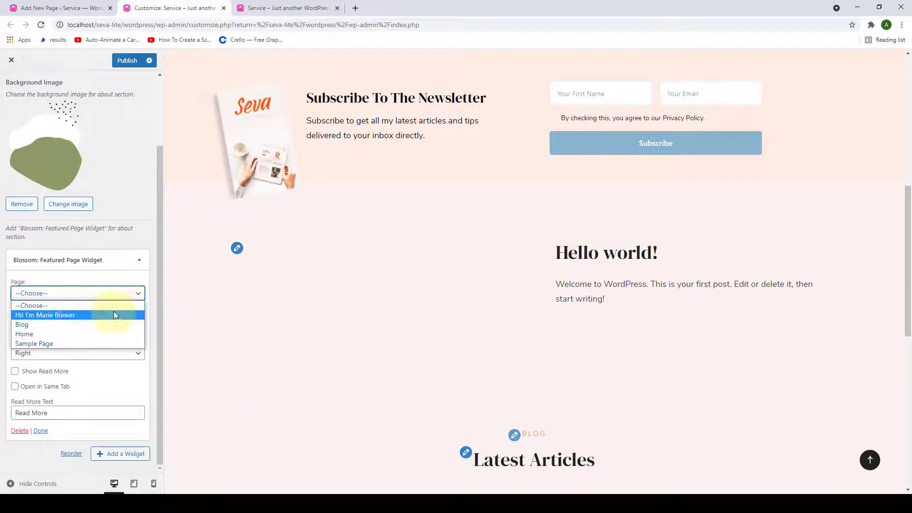
pyautogui.click(80, 316)
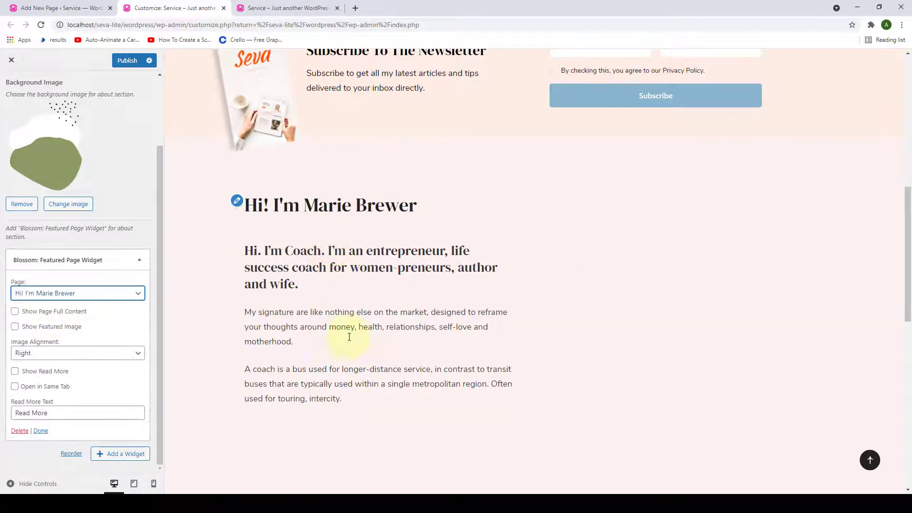
pyautogui.moveTo(356, 403); pyautogui.dragTo(247, 250)
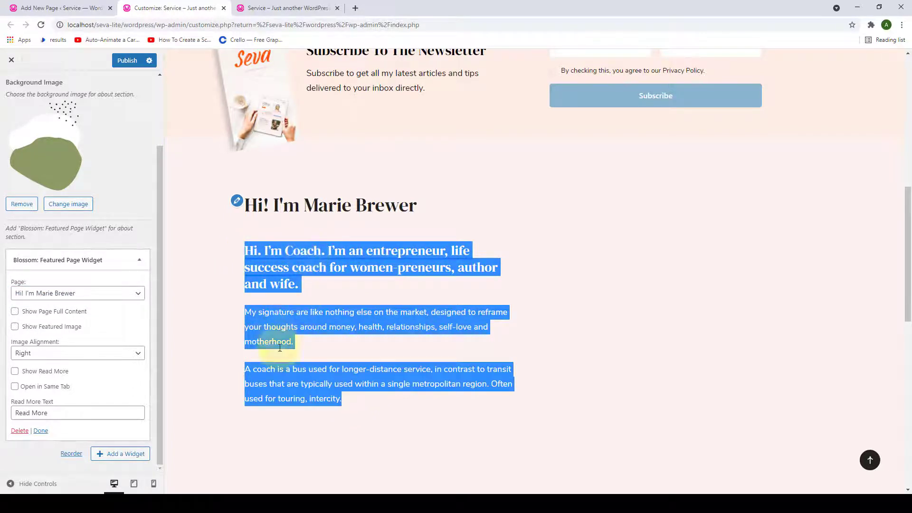
pyautogui.click(330, 357)
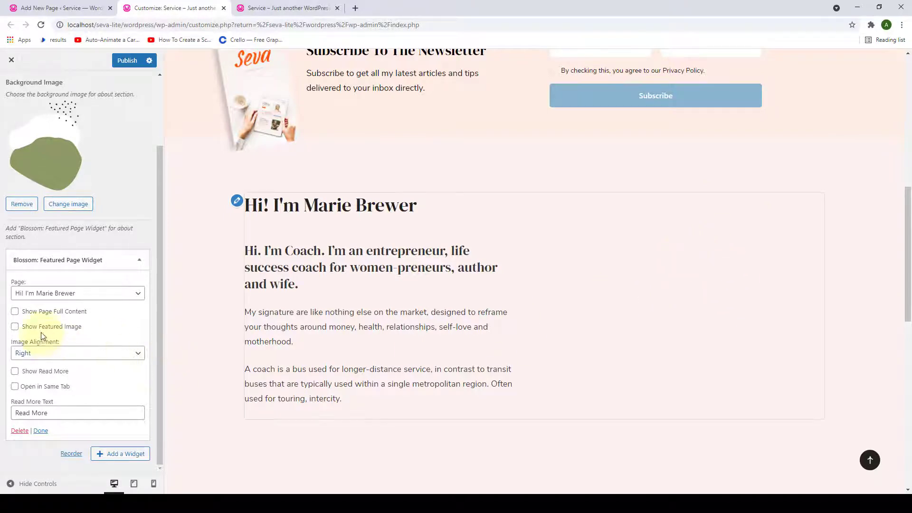
pyautogui.click(17, 332)
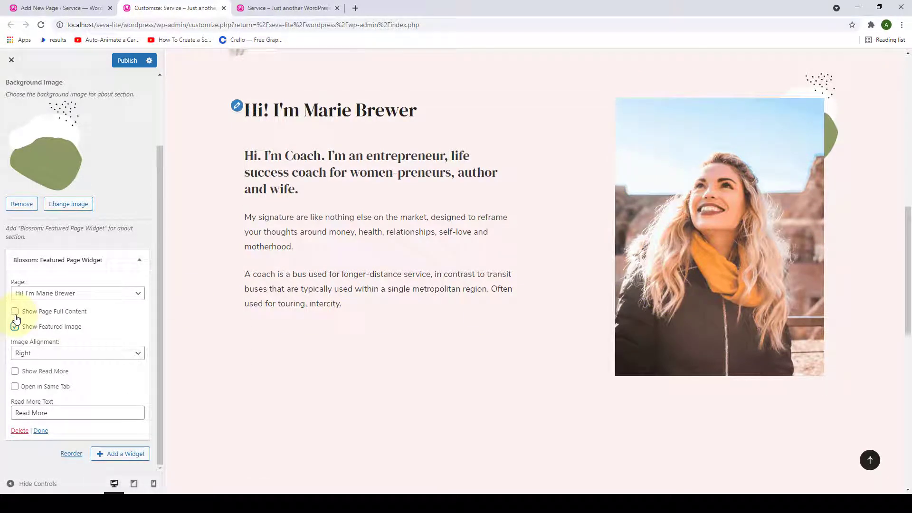
pyautogui.click(15, 315)
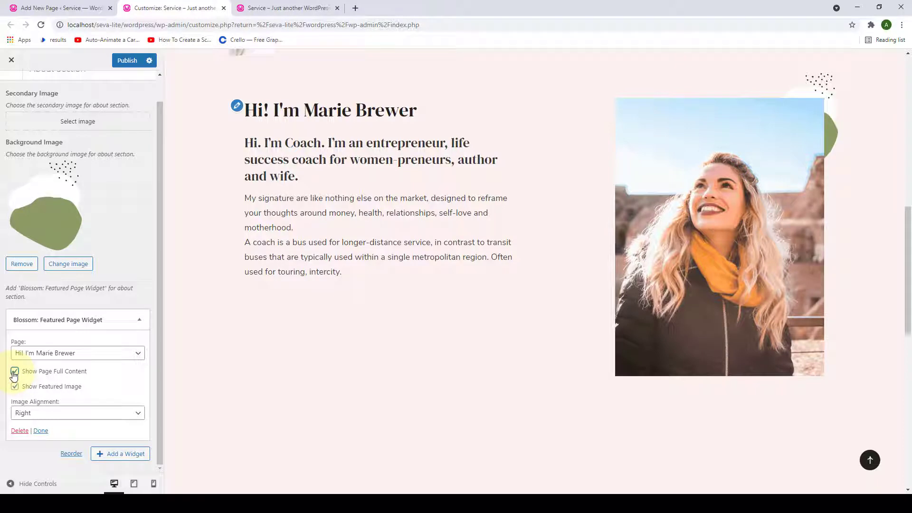
pyautogui.click(15, 372)
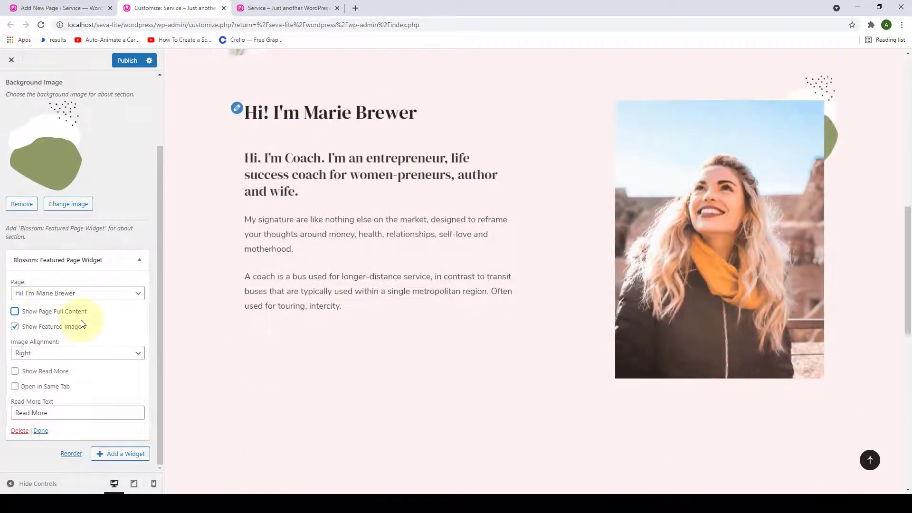
# - Enable Show Read More with the button text 'Get To Know Me Better'
pyautogui.click(15, 373)
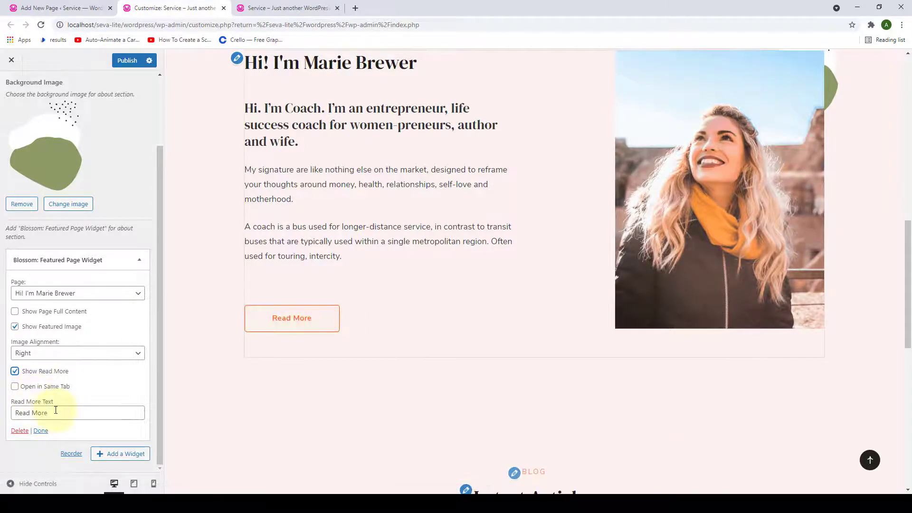
pyautogui.moveTo(56, 410); pyautogui.dragTo(16, 411)
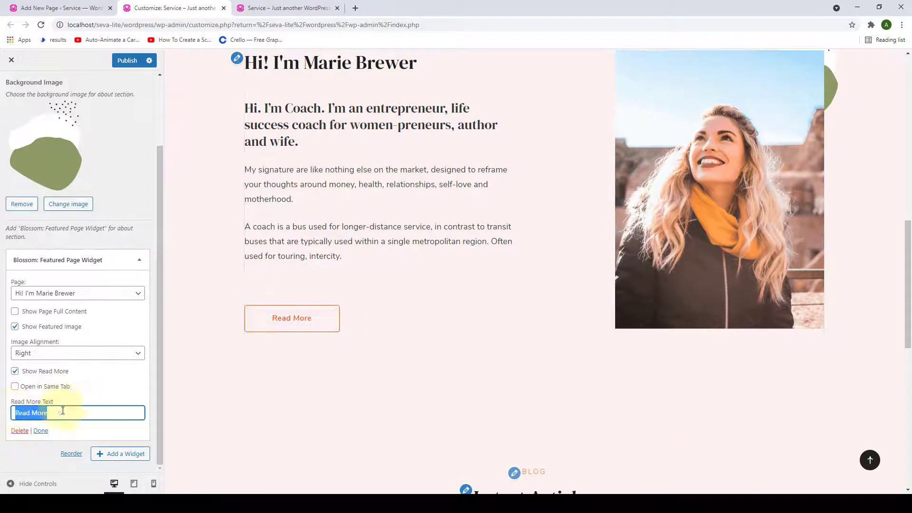
pyautogui.press('BackSpace')
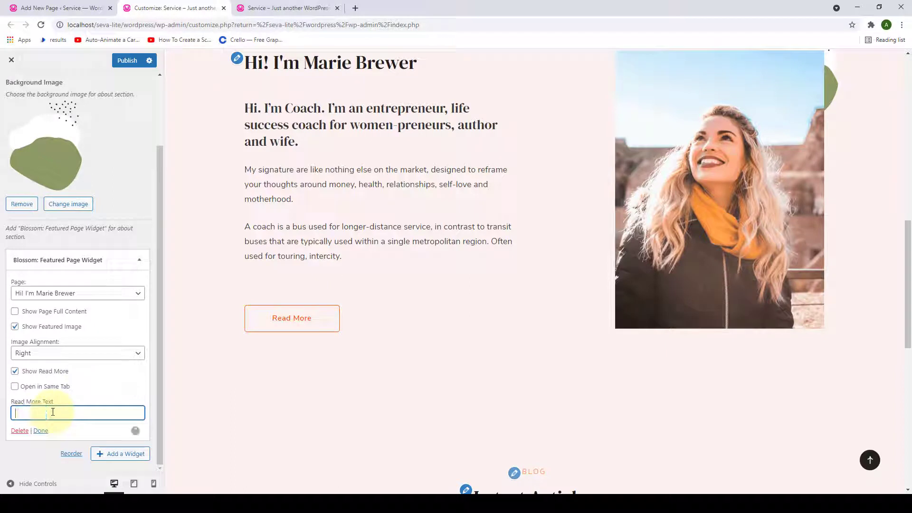
pyautogui.write('Get To Know Me')
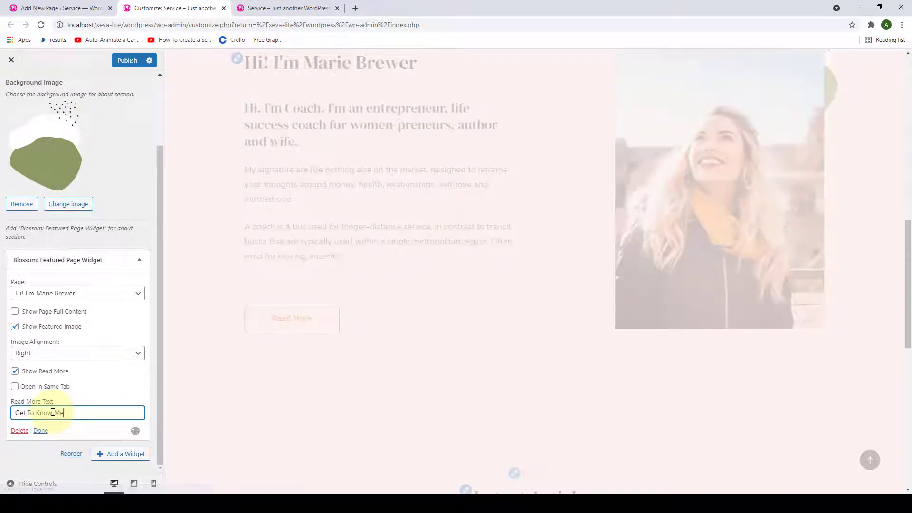
pyautogui.write(' Better')
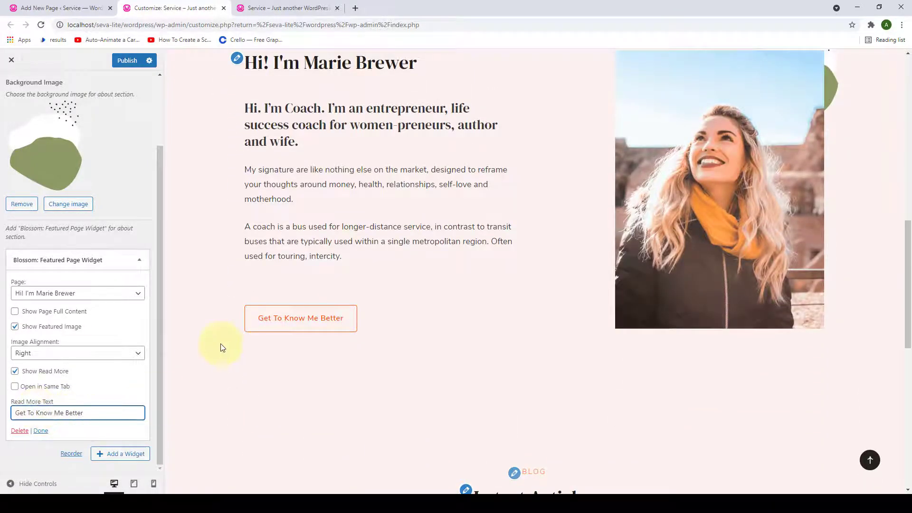
pyautogui.scroll(2, 117, 395)
pyautogui.scroll(2, 118, 392)
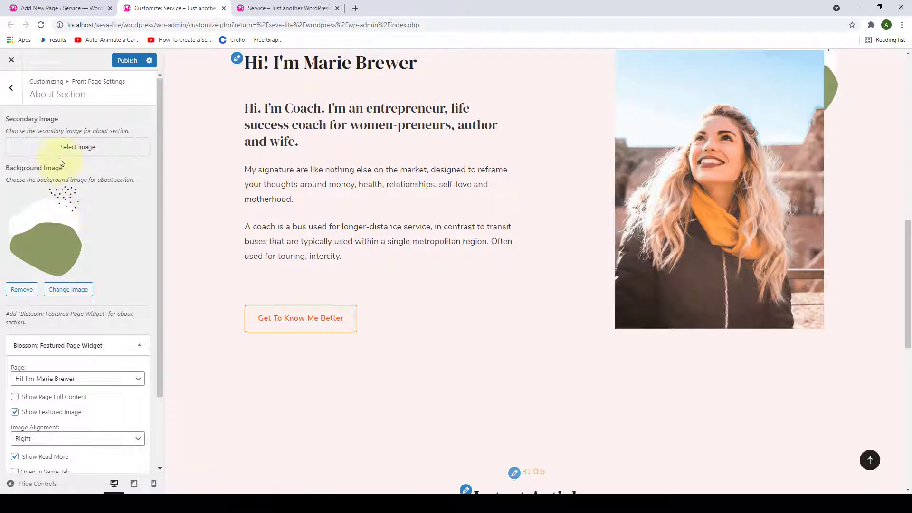
# - Set the standing portrait photo as the About section's secondary image
pyautogui.click(82, 148)
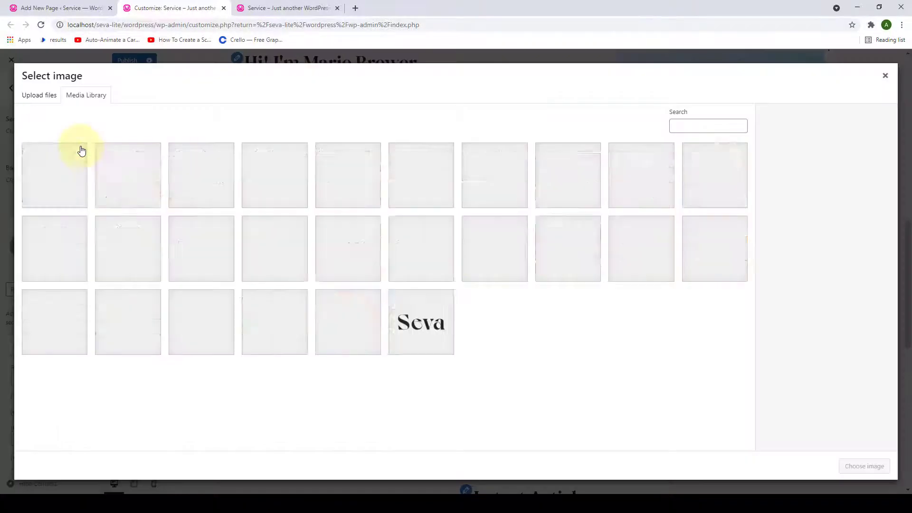
pyautogui.click(63, 169)
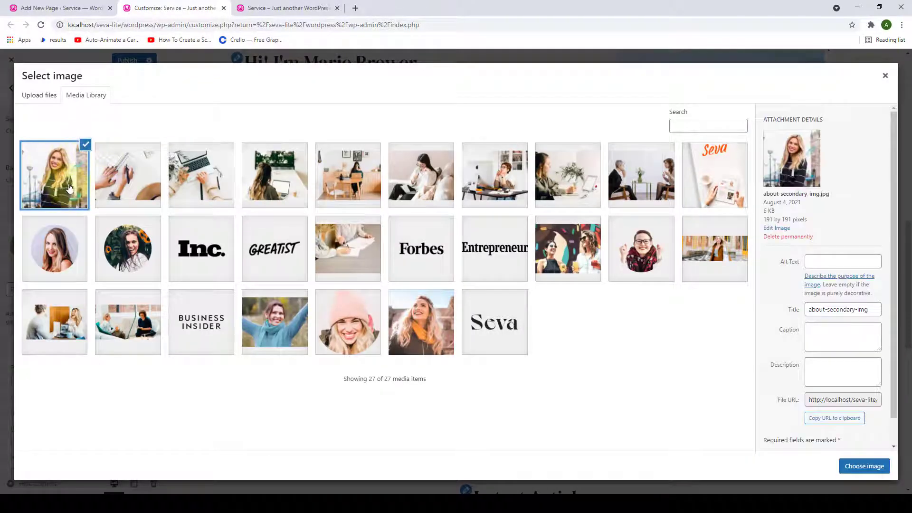
pyautogui.click(873, 467)
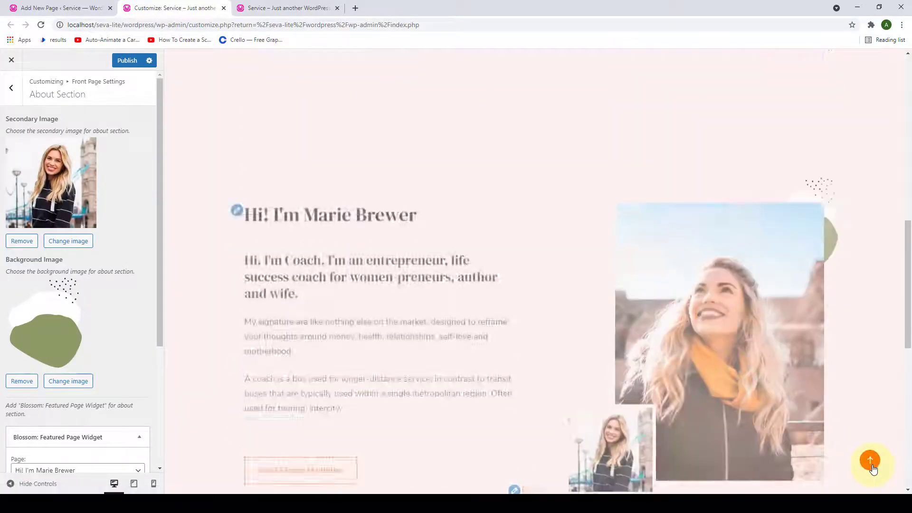
pyautogui.scroll(-3, 729, 407)
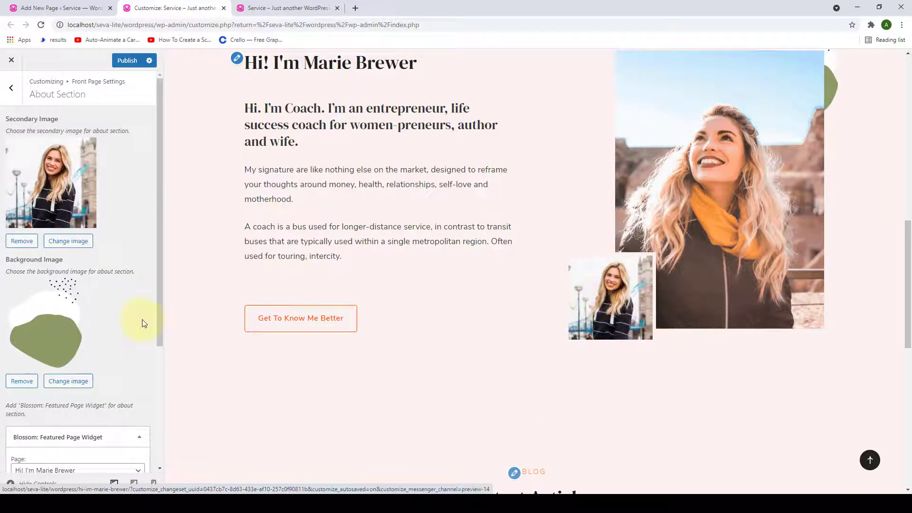
pyautogui.scroll(-3, 113, 301)
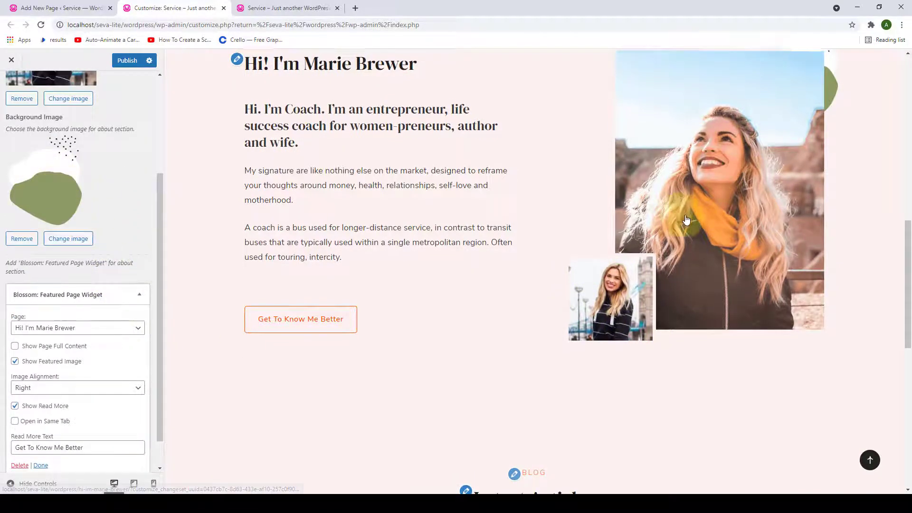
pyautogui.scroll(1, 778, 159)
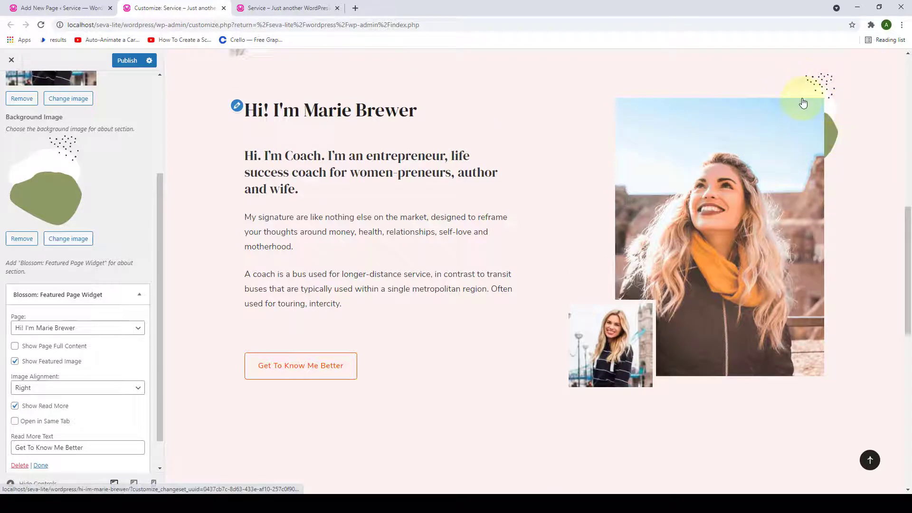
# - Check the background image picker and close it, leaving the background unchanged
pyautogui.click(73, 245)
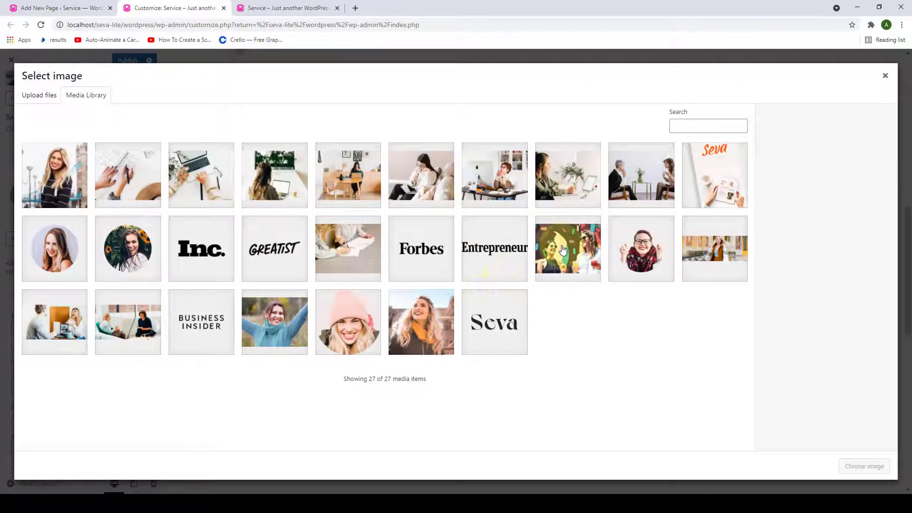
pyautogui.click(886, 77)
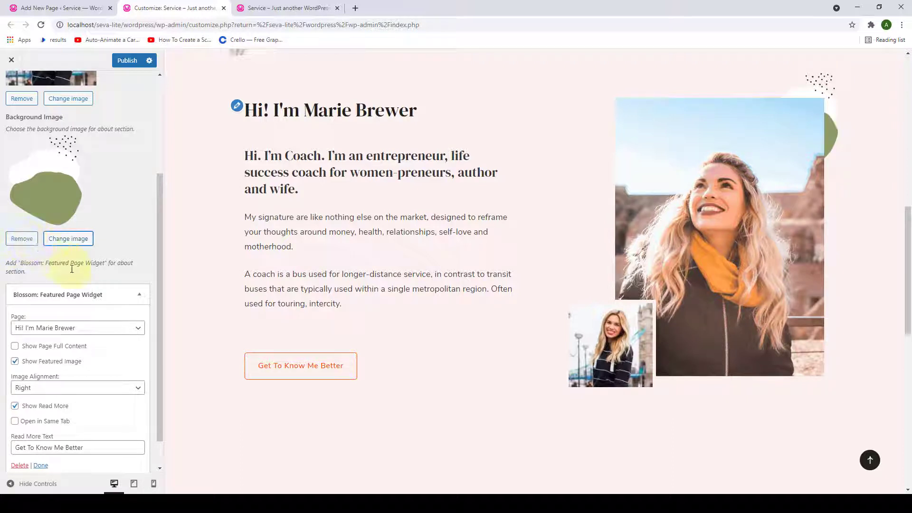
pyautogui.scroll(1, 72, 269)
pyautogui.scroll(-2, 82, 285)
pyautogui.scroll(4, 95, 262)
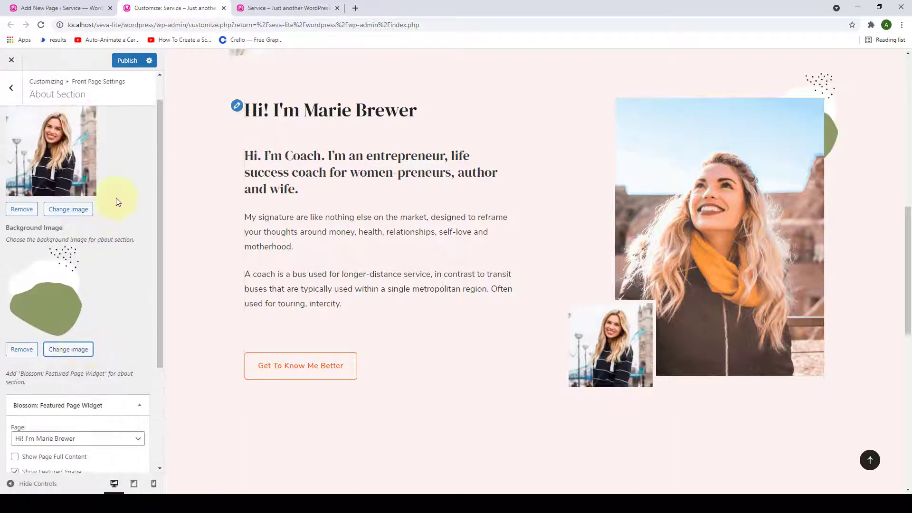
# - Publish, then reload the live front page to verify the About section with both photos
pyautogui.click(122, 62)
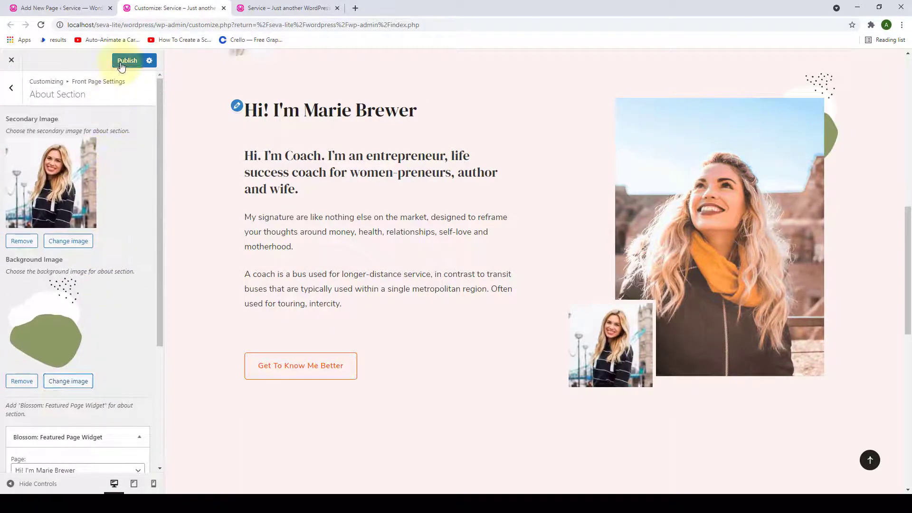
pyautogui.click(261, 3)
pyautogui.scroll(-3, 300, 190)
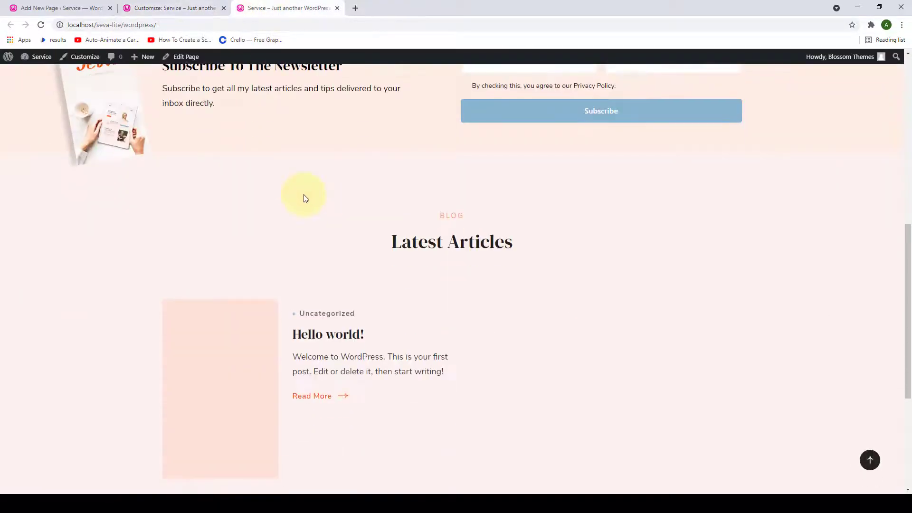
pyautogui.click(40, 25)
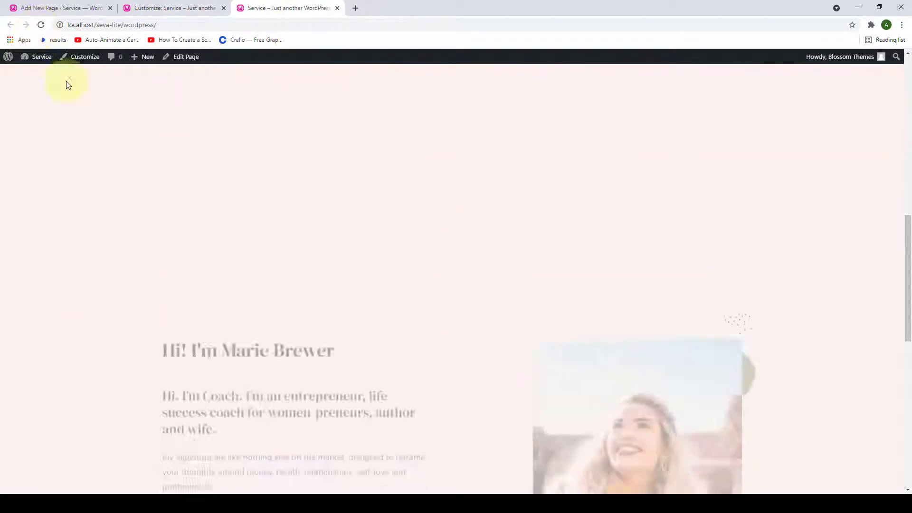
pyautogui.scroll(-5, 302, 191)
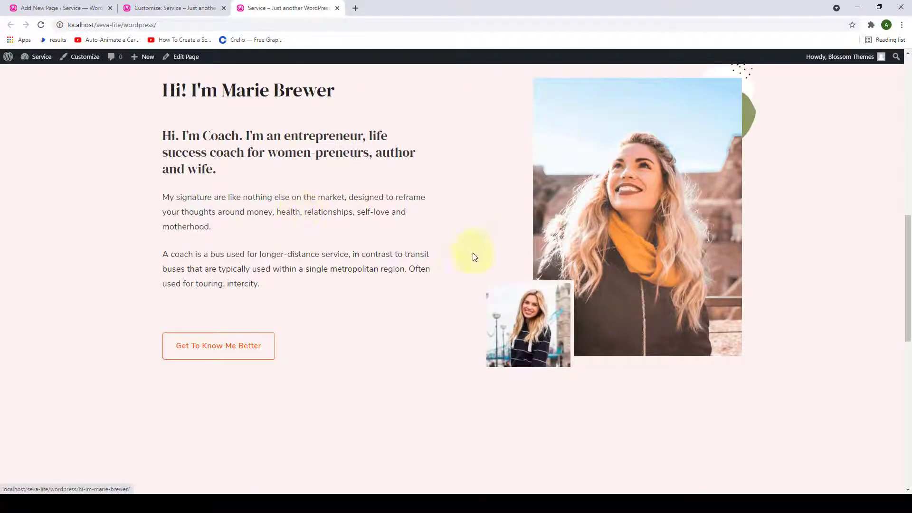
pyautogui.scroll(-2, 573, 285)
pyautogui.scroll(2, 572, 283)
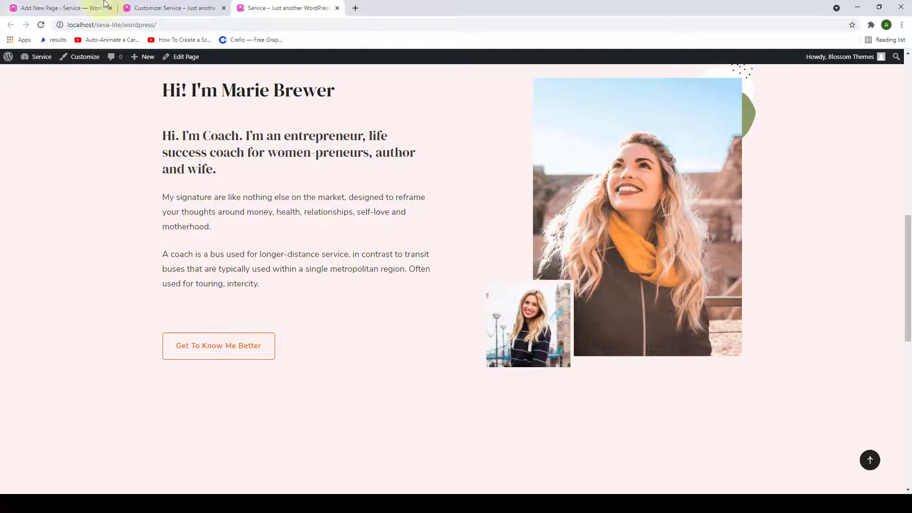
pyautogui.click(175, 7)
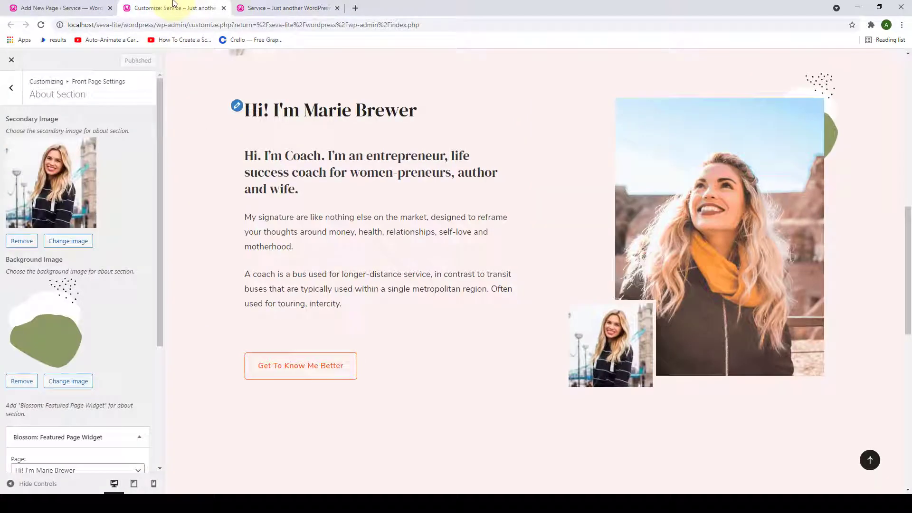
# - Add a Blossom: Client Logo Widget to the Client Section
pyautogui.click(9, 88)
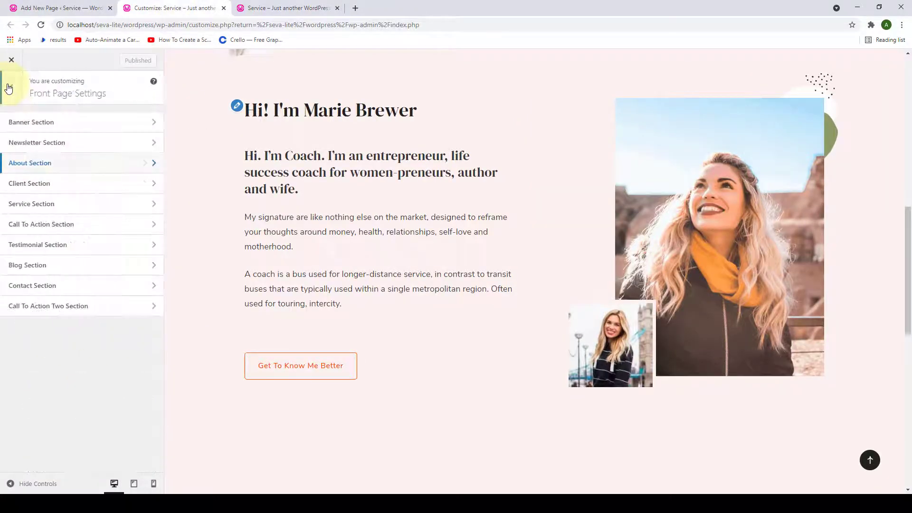
pyautogui.click(83, 191)
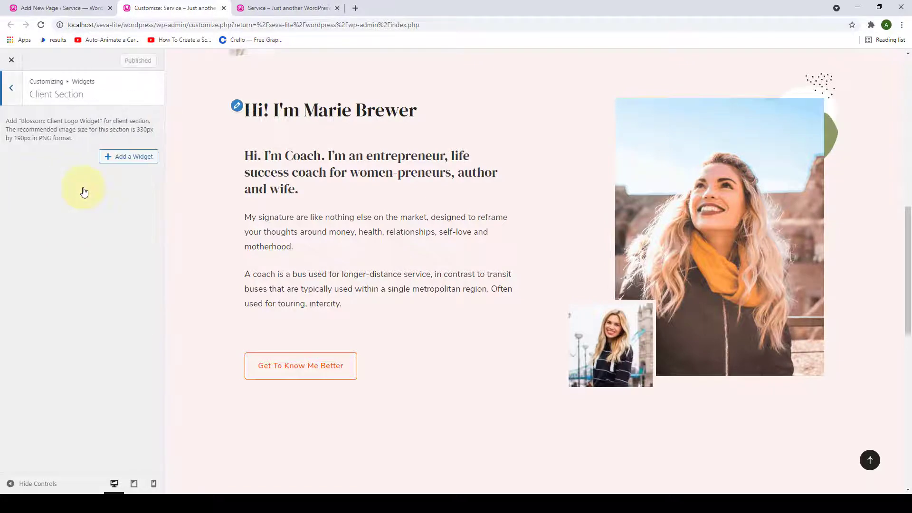
pyautogui.scroll(-3, 460, 189)
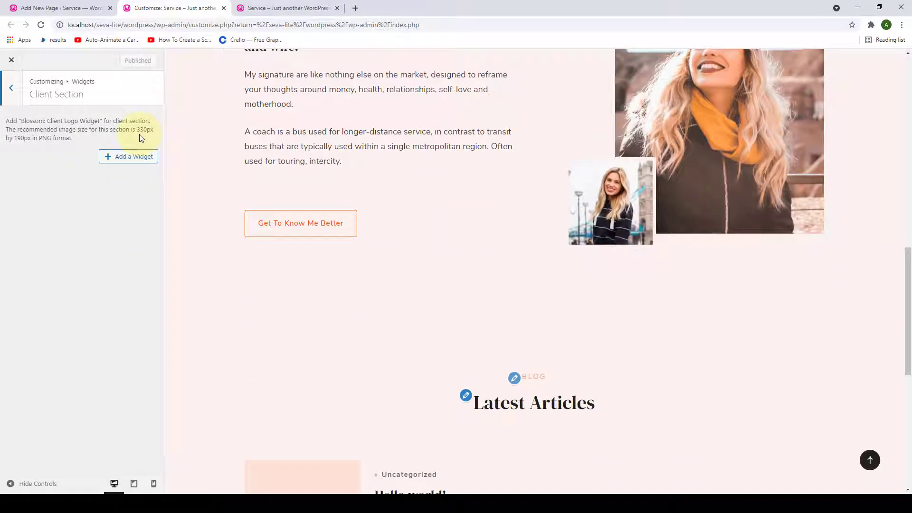
pyautogui.click(112, 160)
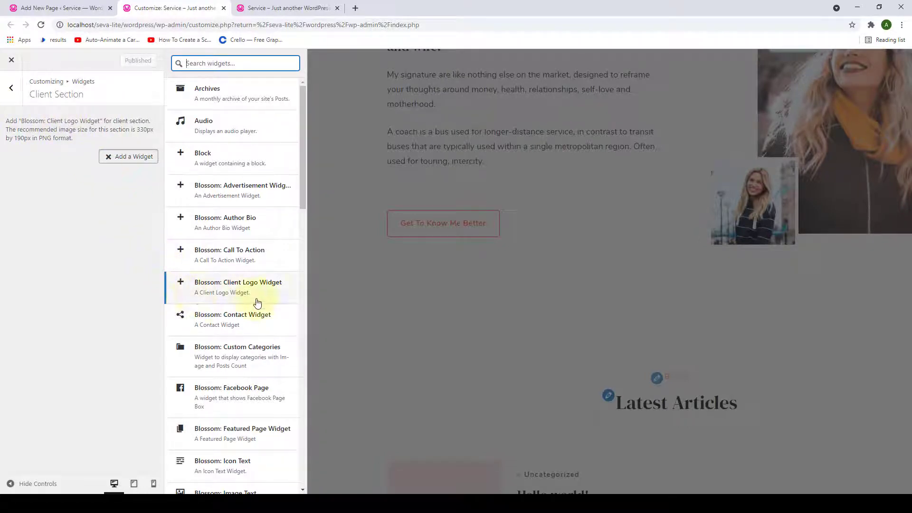
pyautogui.click(211, 295)
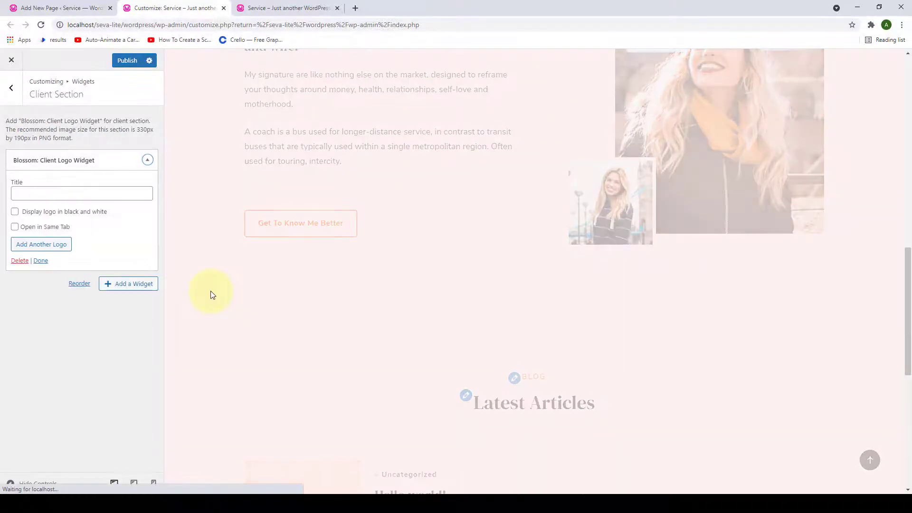
# - Title the logo widget 'As Featured In'
pyautogui.scroll(-6, 470, 228)
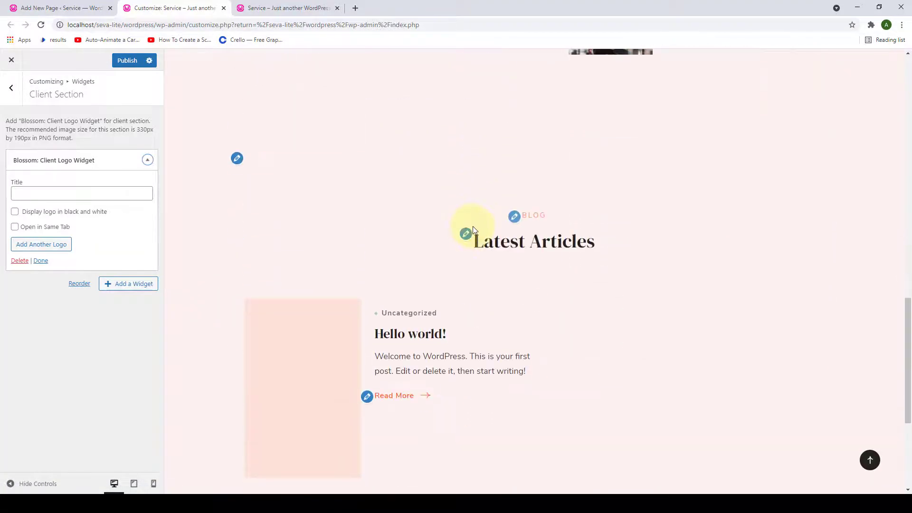
pyautogui.scroll(1, 472, 230)
pyautogui.click(106, 195)
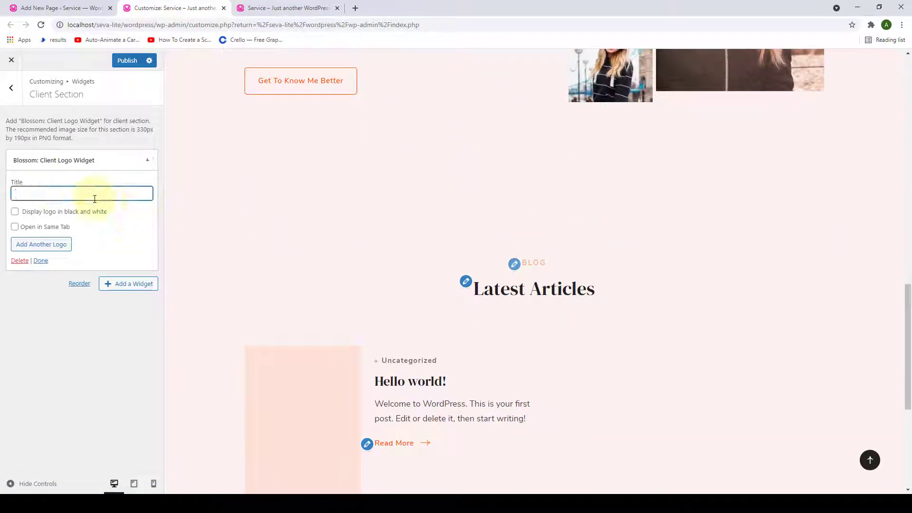
pyautogui.write('s Featy')
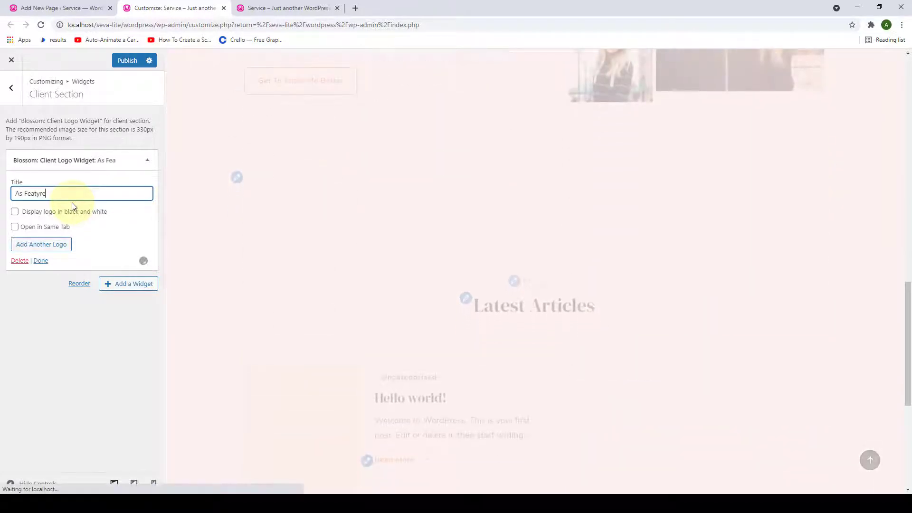
pyautogui.press('BackSpace')
pyautogui.write('ured In')
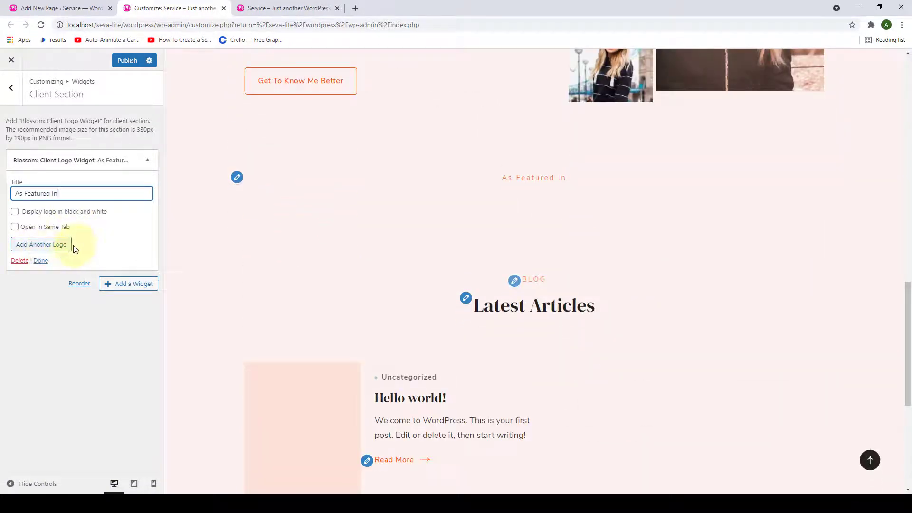
# - Add the first two carousel logos, Inc. and Forbes
pyautogui.click(57, 245)
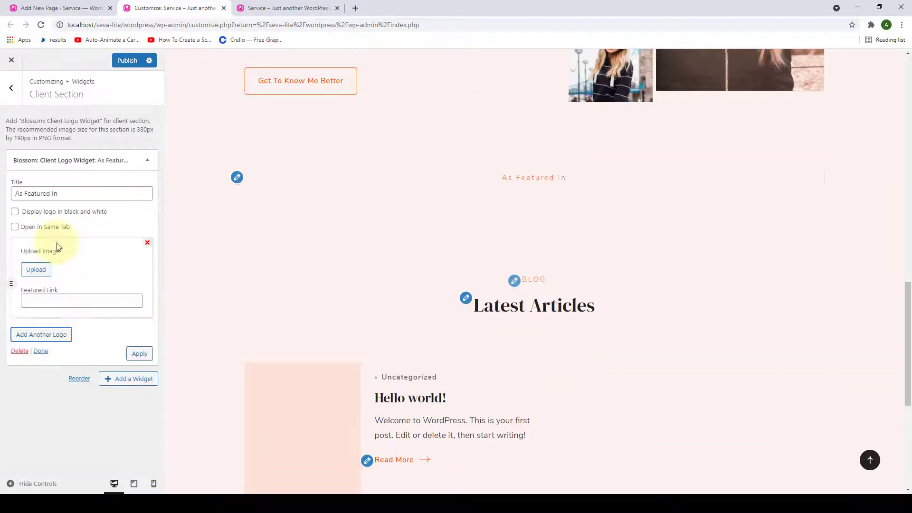
pyautogui.click(33, 269)
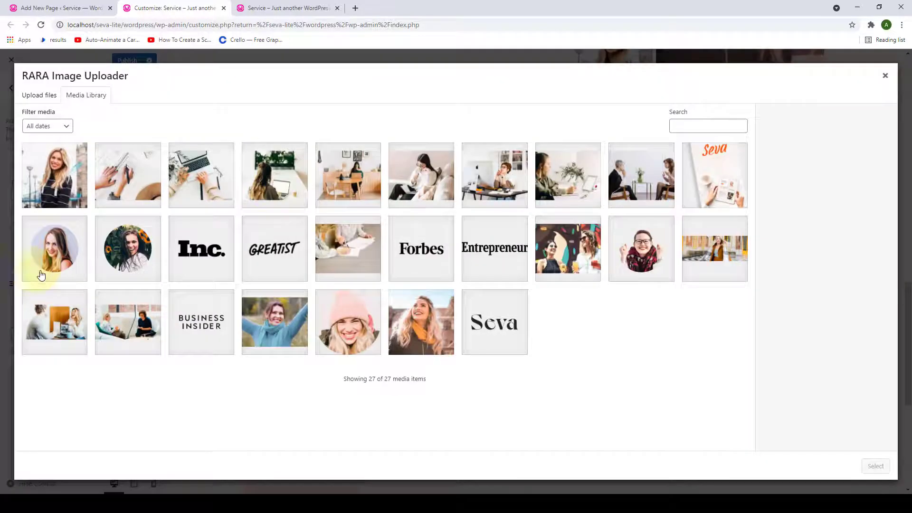
pyautogui.click(210, 275)
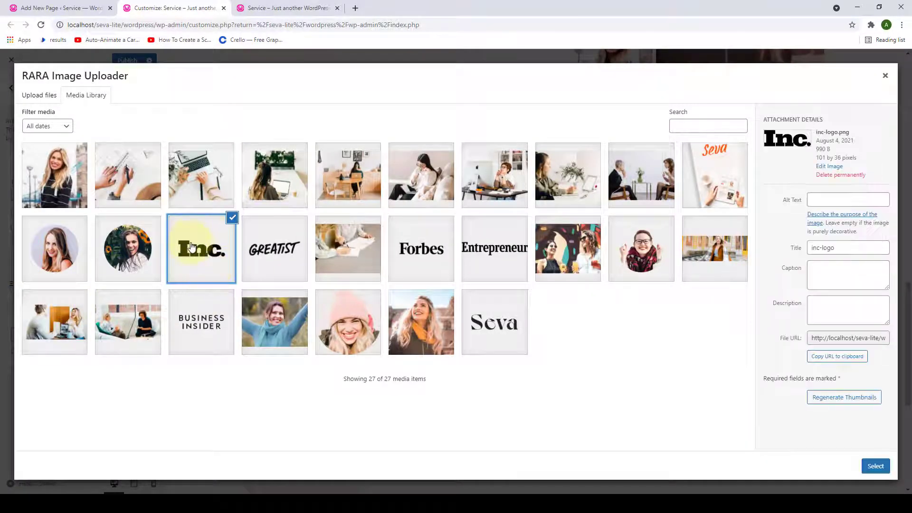
pyautogui.click(875, 466)
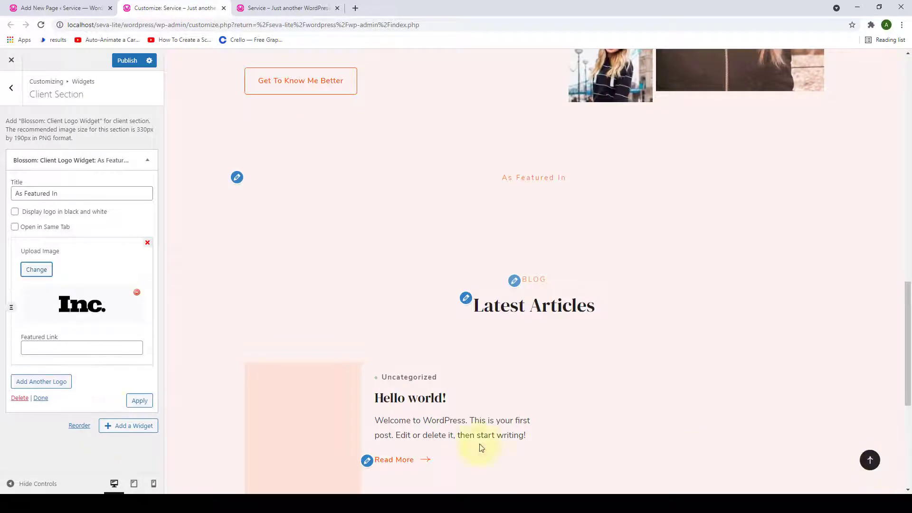
pyautogui.click(44, 349)
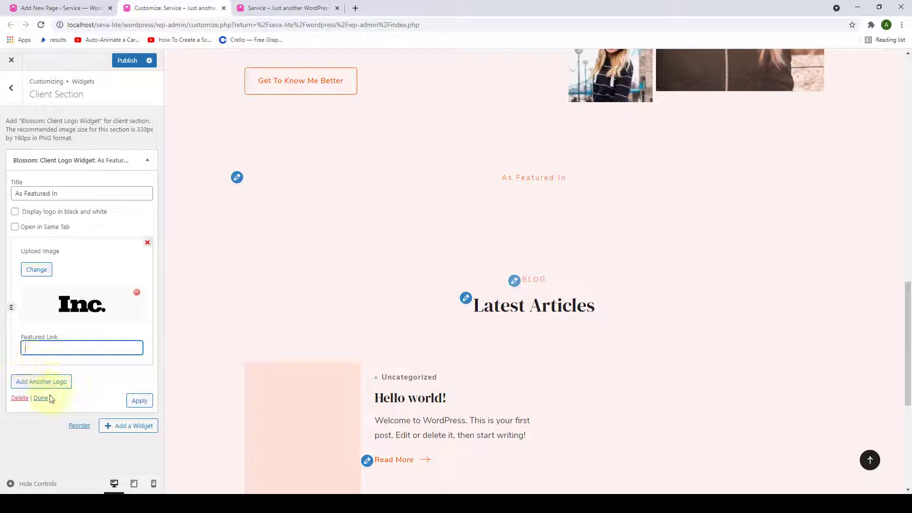
pyautogui.click(36, 383)
pyautogui.scroll(-2, 32, 387)
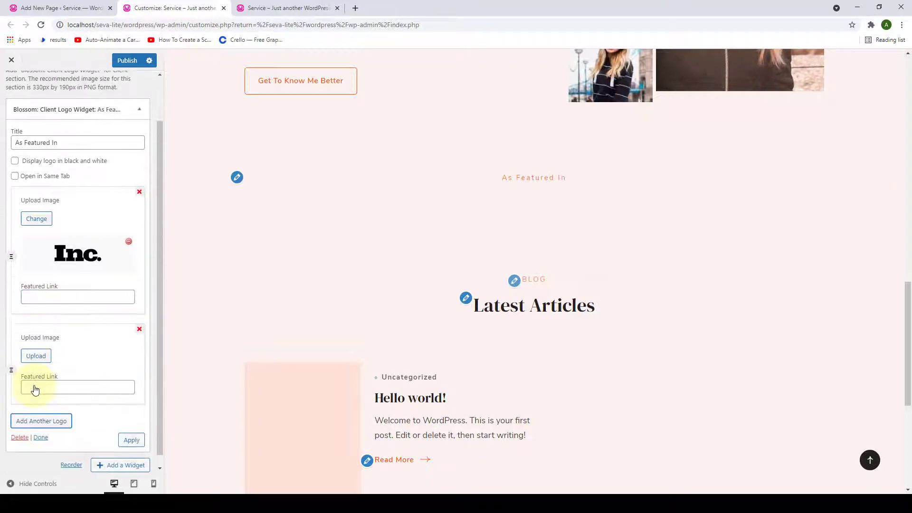
pyautogui.click(36, 346)
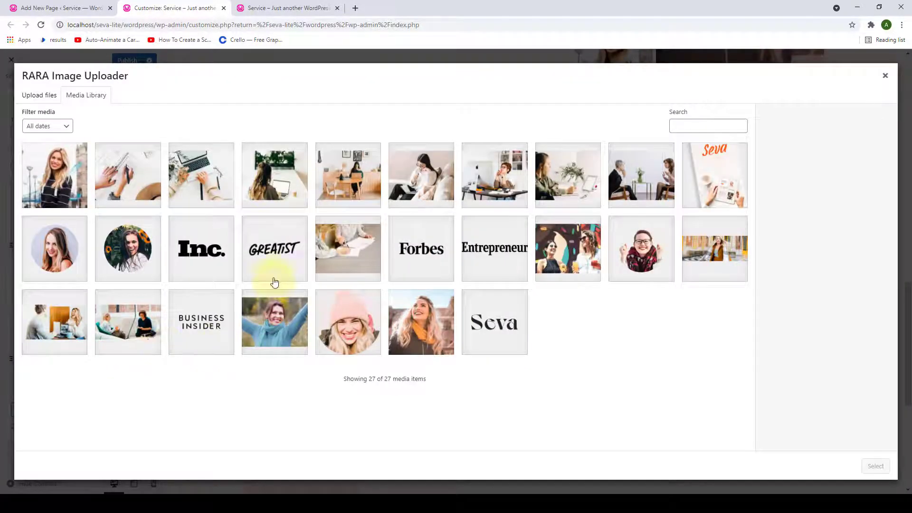
pyautogui.click(422, 249)
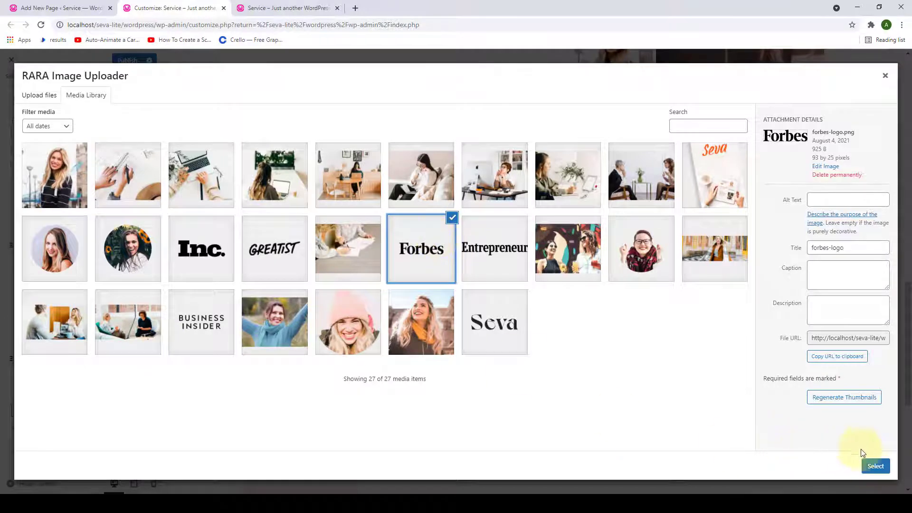
pyautogui.click(875, 466)
pyautogui.scroll(-1, 96, 351)
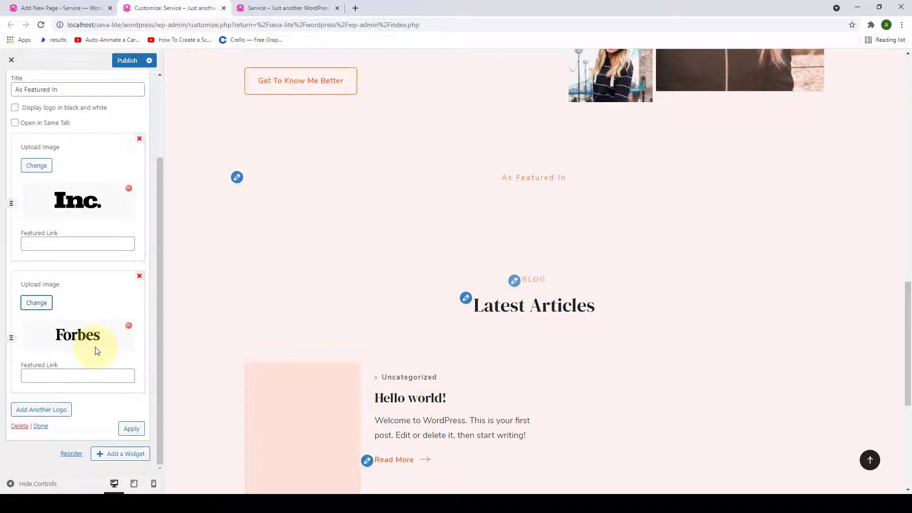
# - Add the Entrepreneur, Delish, Reader's Digest and Business Insider logos
pyautogui.click(42, 410)
pyautogui.click(37, 346)
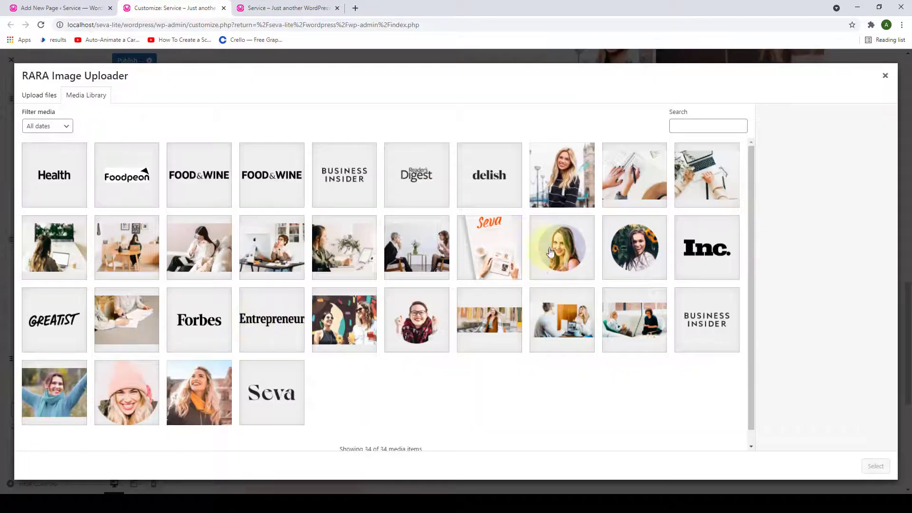
pyautogui.click(490, 175)
pyautogui.click(876, 466)
pyautogui.click(35, 434)
pyautogui.click(417, 174)
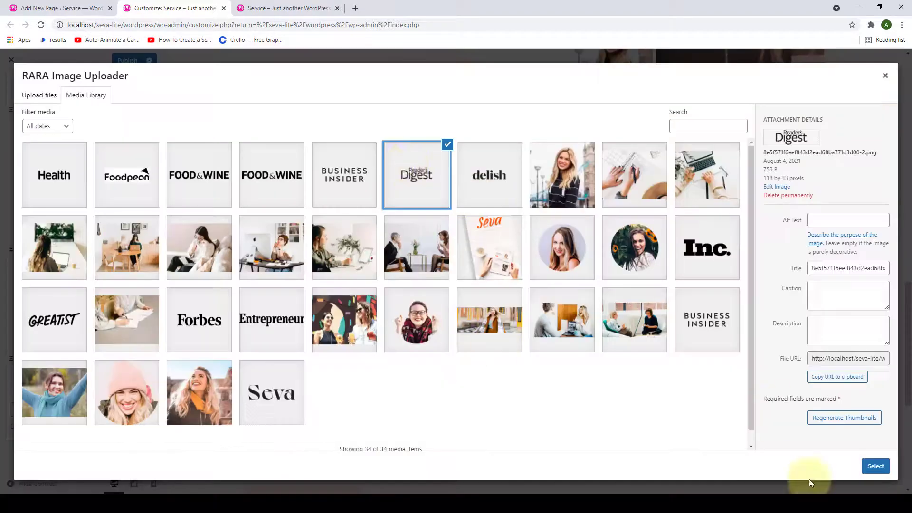
pyautogui.click(875, 466)
pyautogui.click(43, 348)
pyautogui.click(344, 175)
pyautogui.click(875, 466)
# - Add the Food & Wine, Foodpeon and Health logos
pyautogui.click(42, 454)
pyautogui.click(214, 173)
pyautogui.click(875, 466)
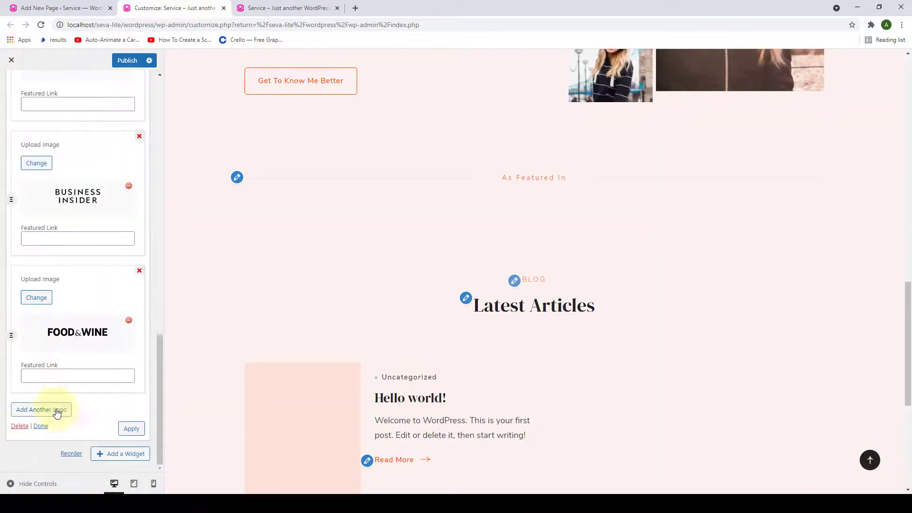
pyautogui.click(41, 410)
pyautogui.click(36, 347)
pyautogui.click(128, 173)
pyautogui.click(876, 466)
pyautogui.click(41, 410)
pyautogui.click(36, 344)
pyautogui.click(51, 173)
pyautogui.click(876, 466)
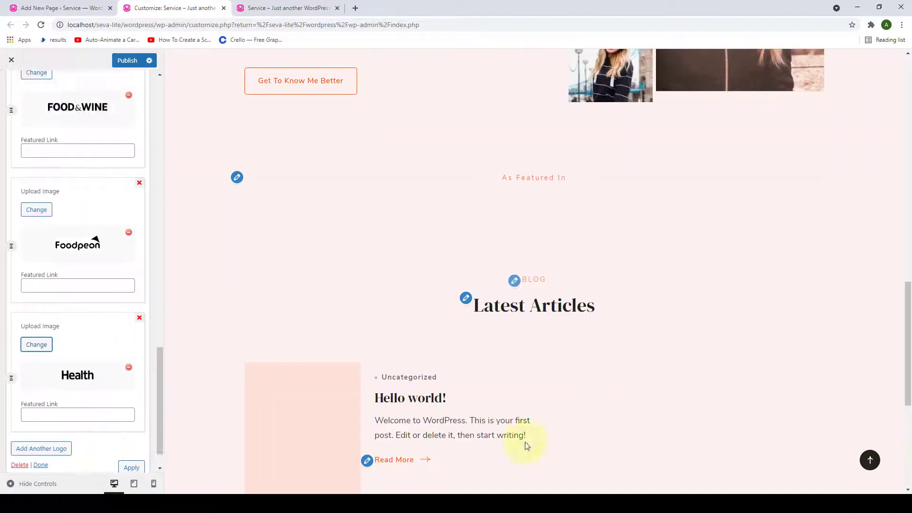
# - Apply the logos, close the widget and publish the Customizer changes
pyautogui.scroll(-1, 92, 405)
pyautogui.scroll(3, 95, 378)
pyautogui.scroll(15, 95, 379)
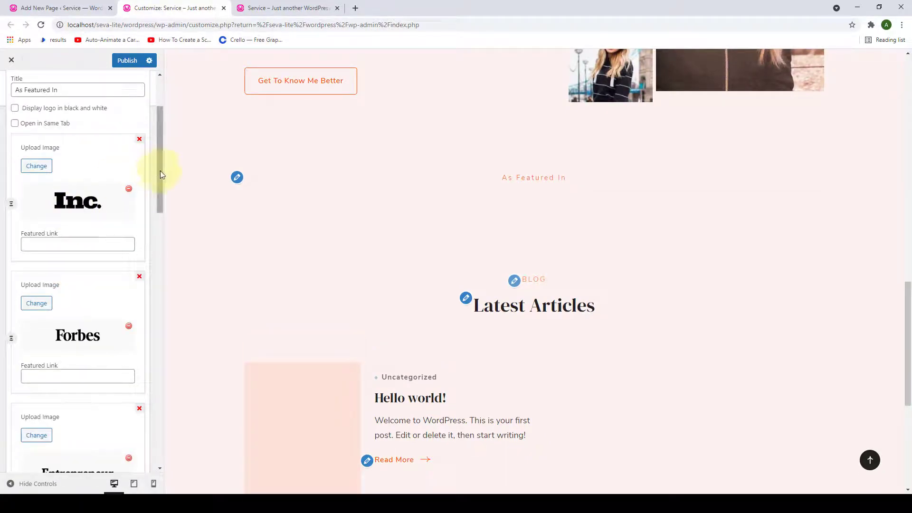
pyautogui.moveTo(161, 170)
pyautogui.mouseDown()
pyautogui.moveTo(153, 330)
pyautogui.moveTo(162, 472)
pyautogui.mouseUp()
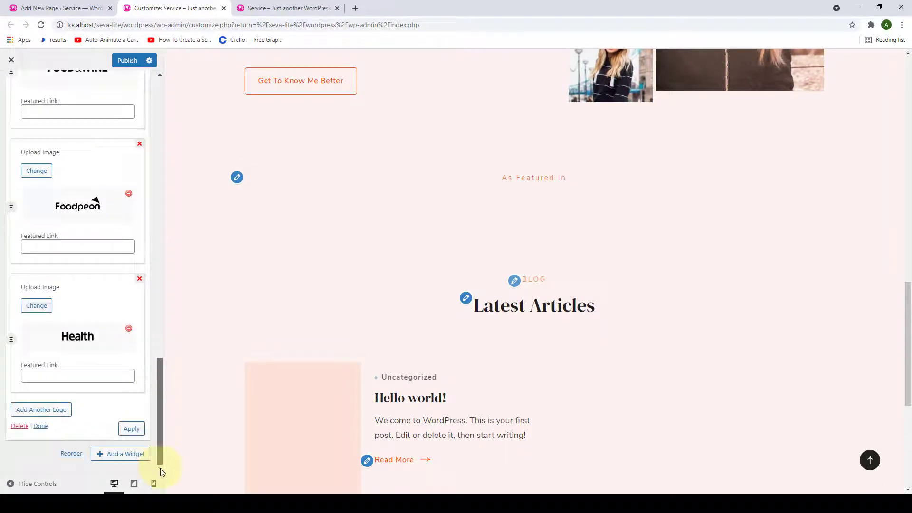
pyautogui.click(132, 429)
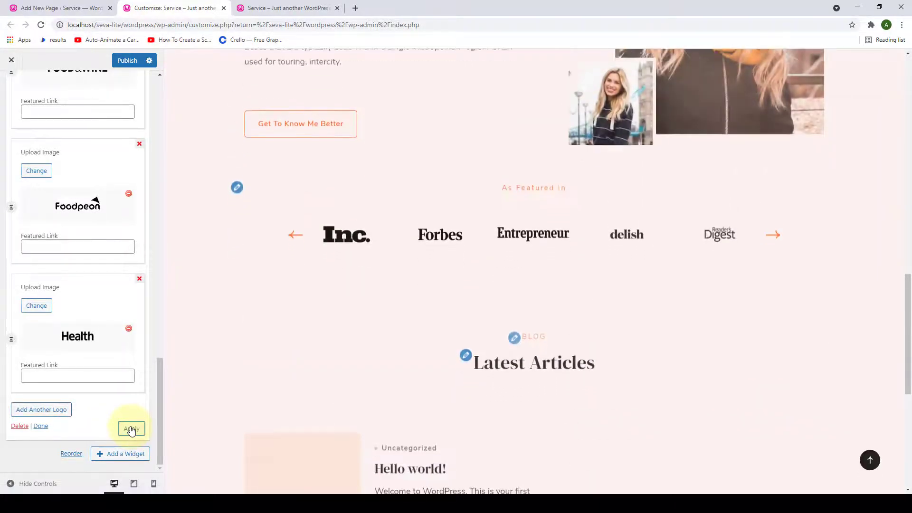
pyautogui.scroll(-1, 414, 246)
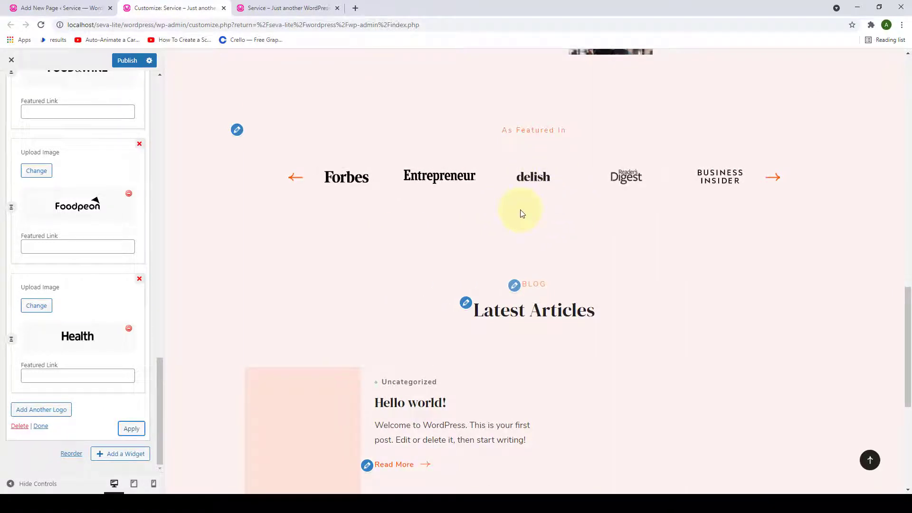
pyautogui.click(40, 426)
pyautogui.click(130, 62)
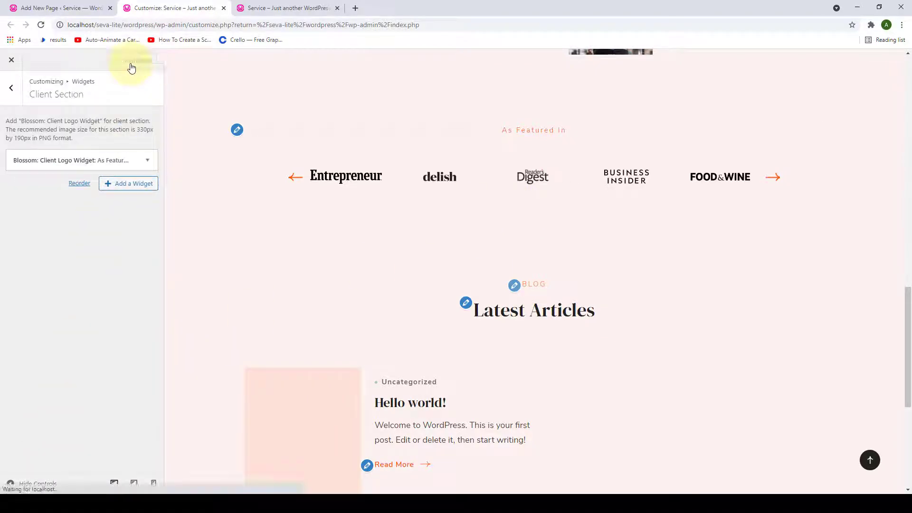
# - Reload the live site to confirm the As Featured In logo carousel, then return to the front page sections
pyautogui.click(285, 8)
pyautogui.scroll(-4, 291, 208)
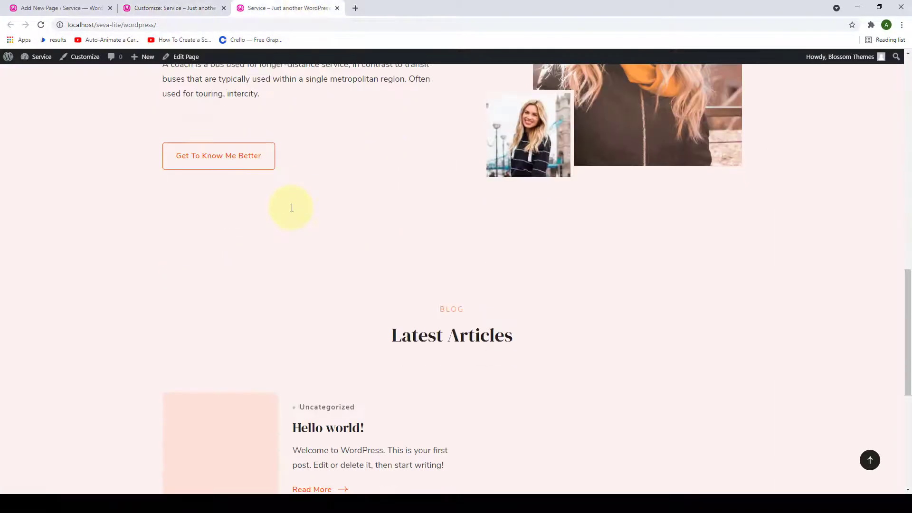
pyautogui.scroll(1, 292, 207)
pyautogui.click(41, 25)
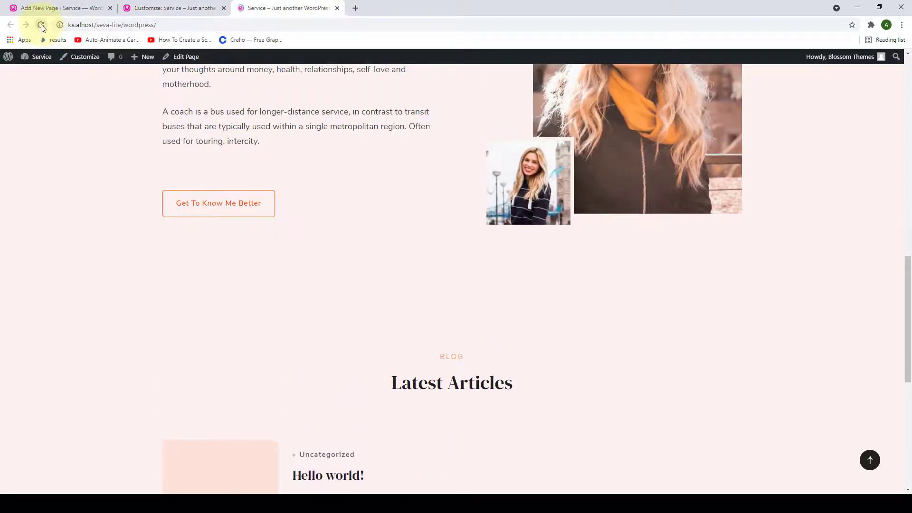
pyautogui.scroll(-4, 254, 212)
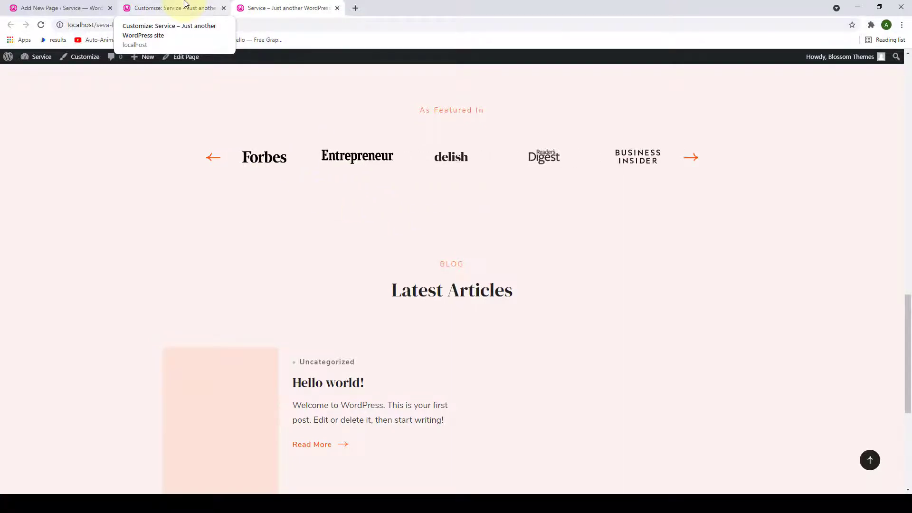
pyautogui.click(185, 6)
pyautogui.click(11, 88)
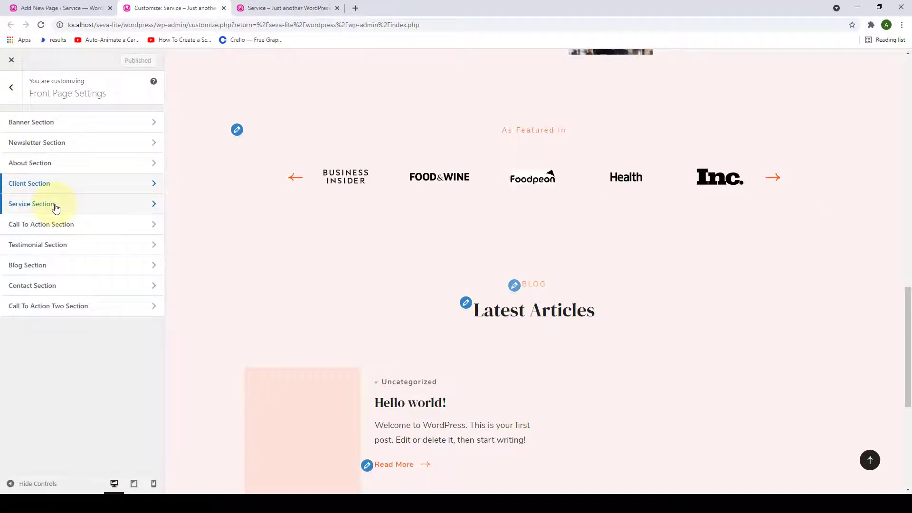
# - Add a Blossom: Icon Text widget to the Service Section
pyautogui.click(55, 206)
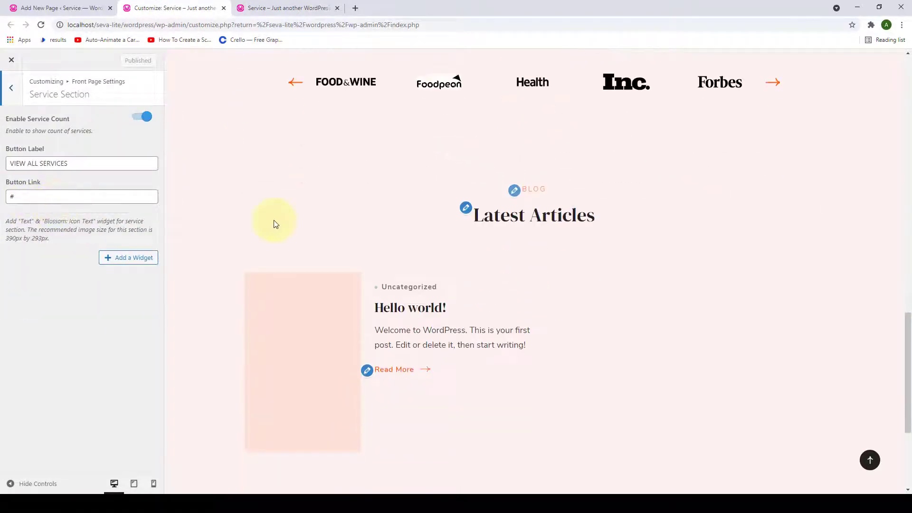
pyautogui.moveTo(95, 222); pyautogui.dragTo(51, 222)
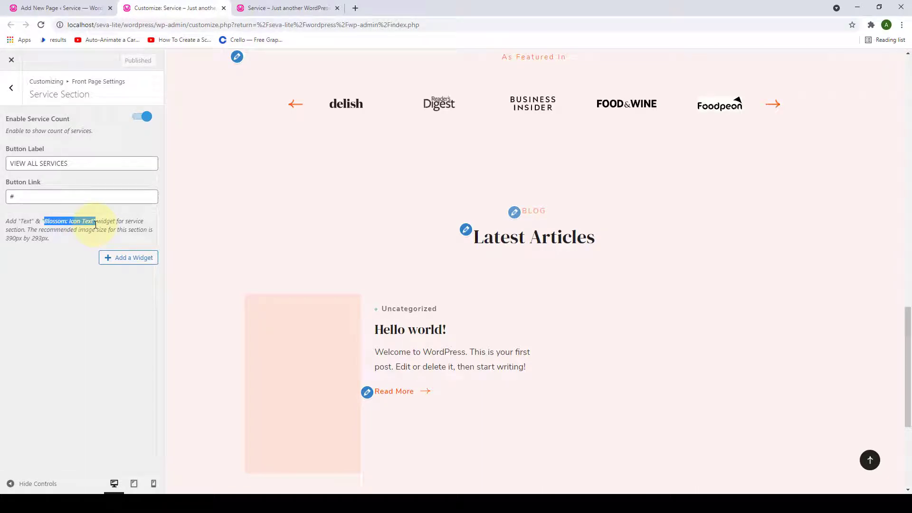
pyautogui.click(110, 262)
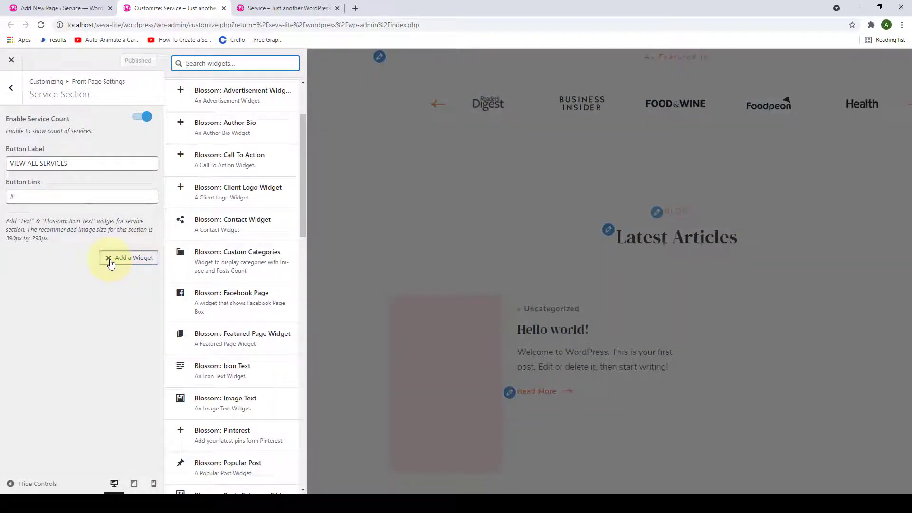
pyautogui.click(223, 373)
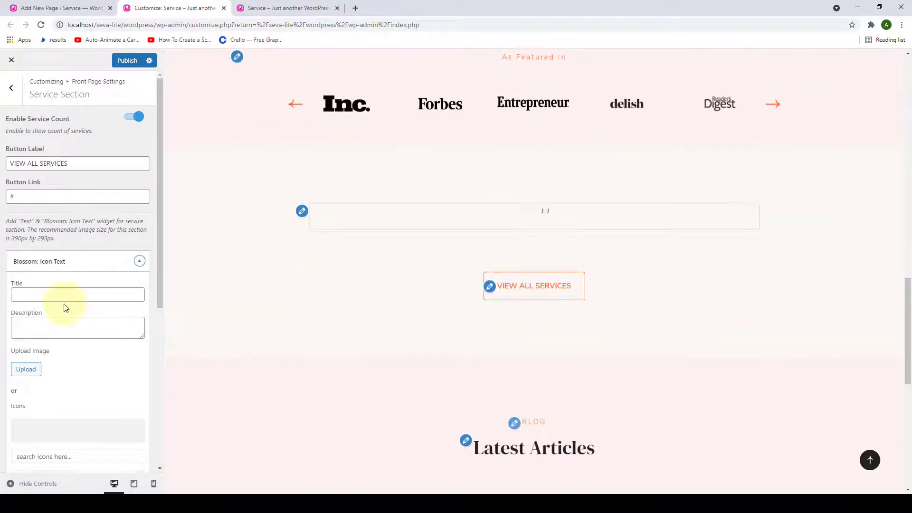
# - Paste 'The Confident Creator' as the widget title and paste its description paragraph
pyautogui.scroll(-3, 65, 305)
pyautogui.click(87, 156)
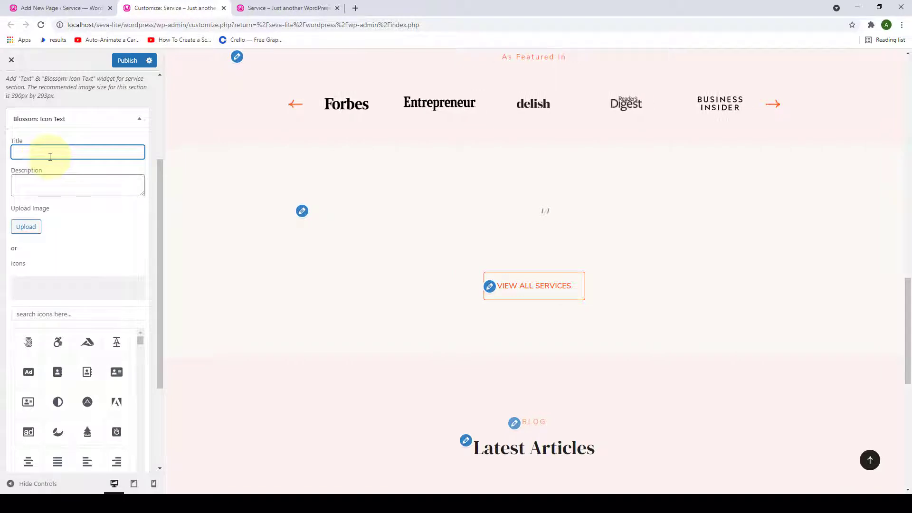
pyautogui.moveTo(139, 194); pyautogui.dragTo(142, 266)
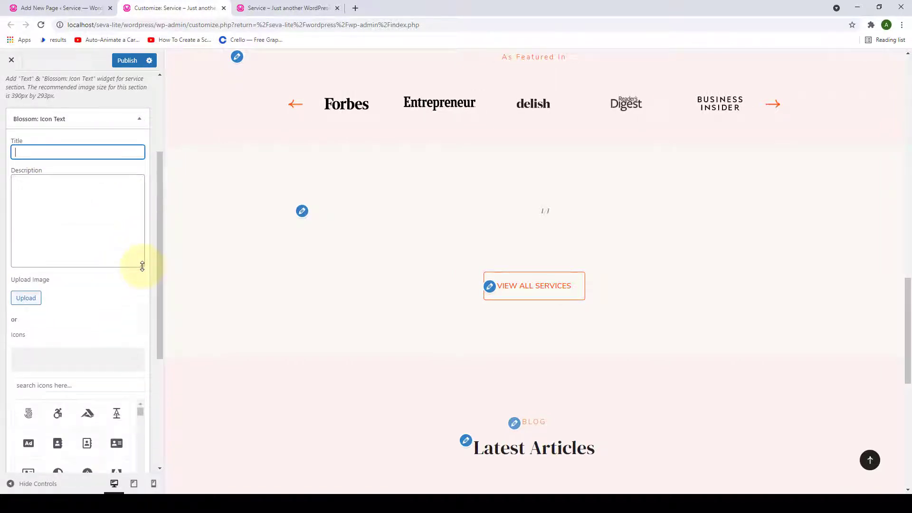
pyautogui.scroll(1, 142, 266)
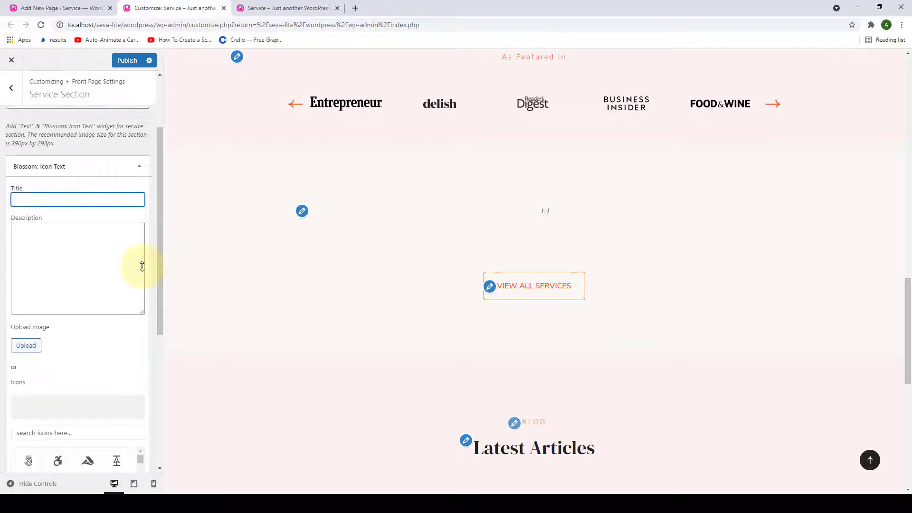
pyautogui.write('The Confident Creator')
pyautogui.click(95, 249)
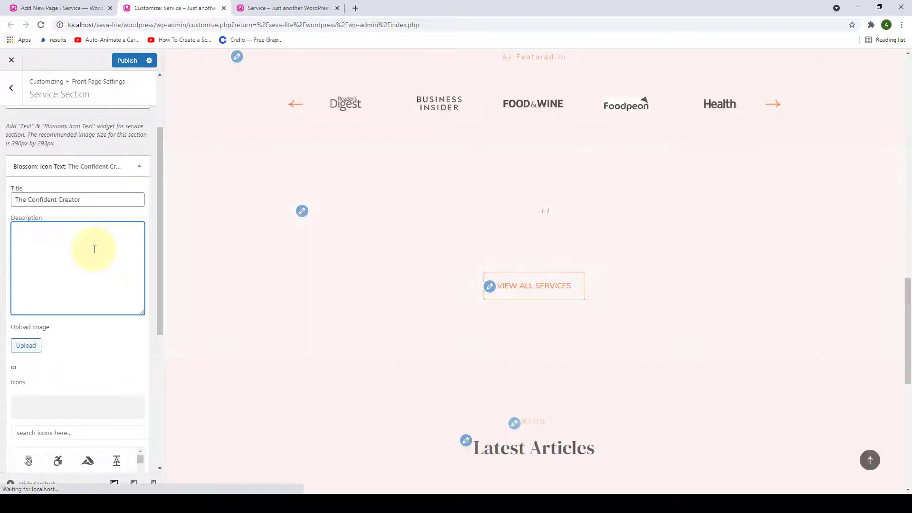
pyautogui.write('A service is a transaction in which no physical goods are transferred from the seller to the buyer . Intangibility. Services are by definition intangible.')
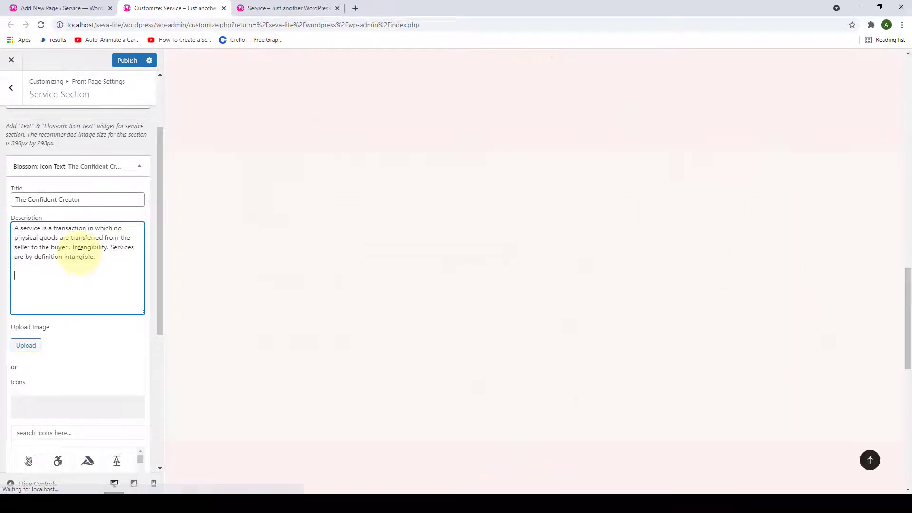
pyautogui.click(123, 339)
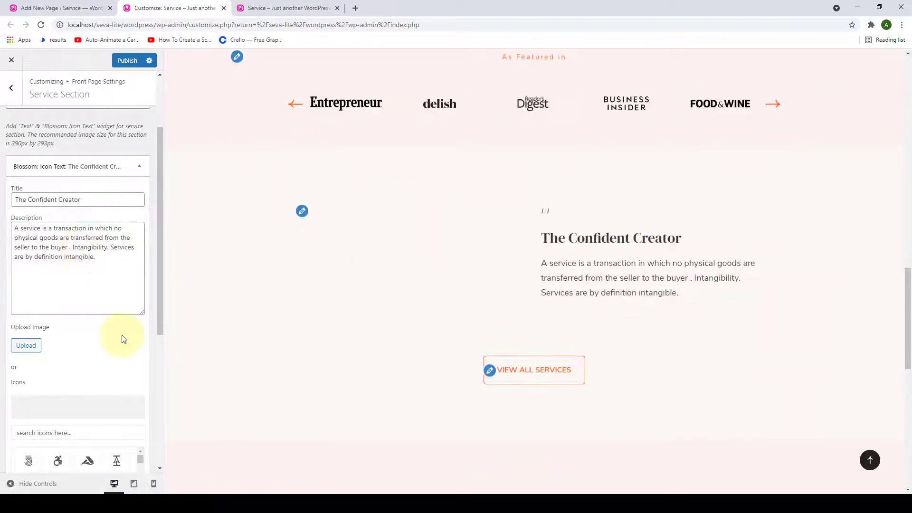
# - Set service-featured-img-1 from the Media Library as The Confident Creator's image
pyautogui.click(34, 349)
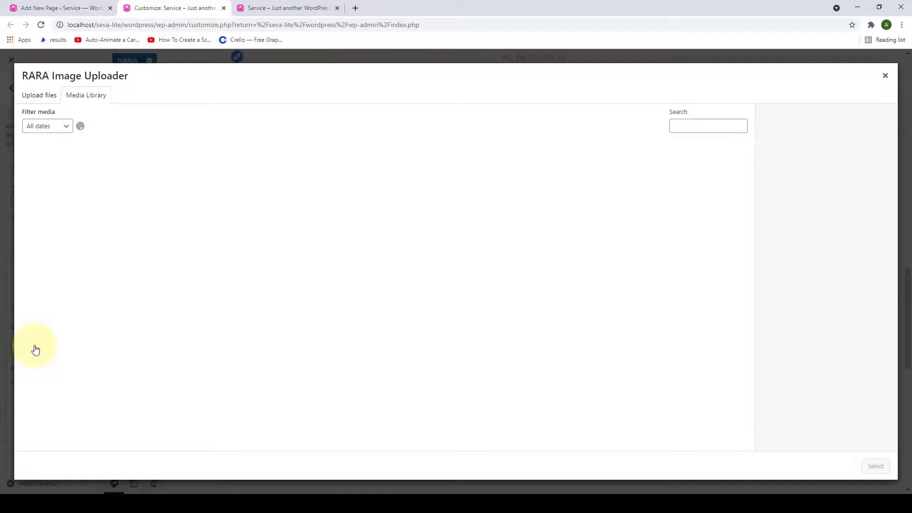
pyautogui.scroll(-1, 318, 308)
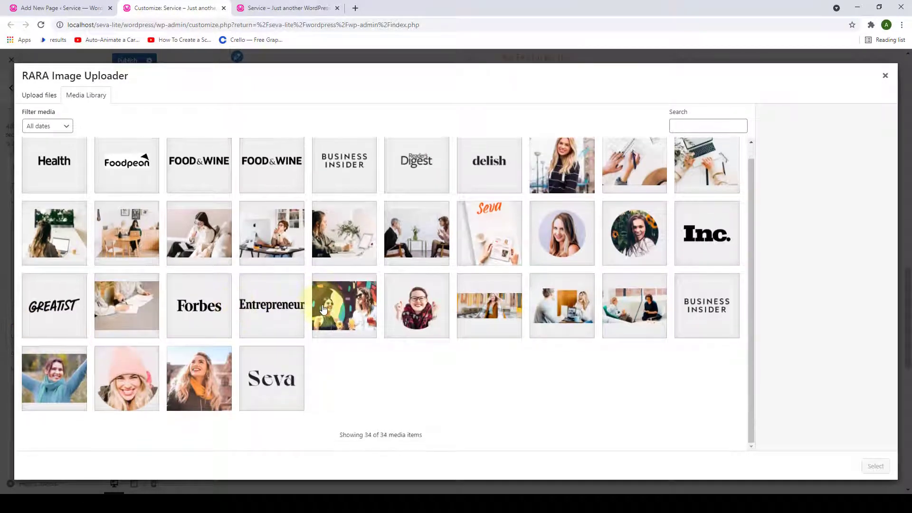
pyautogui.click(126, 232)
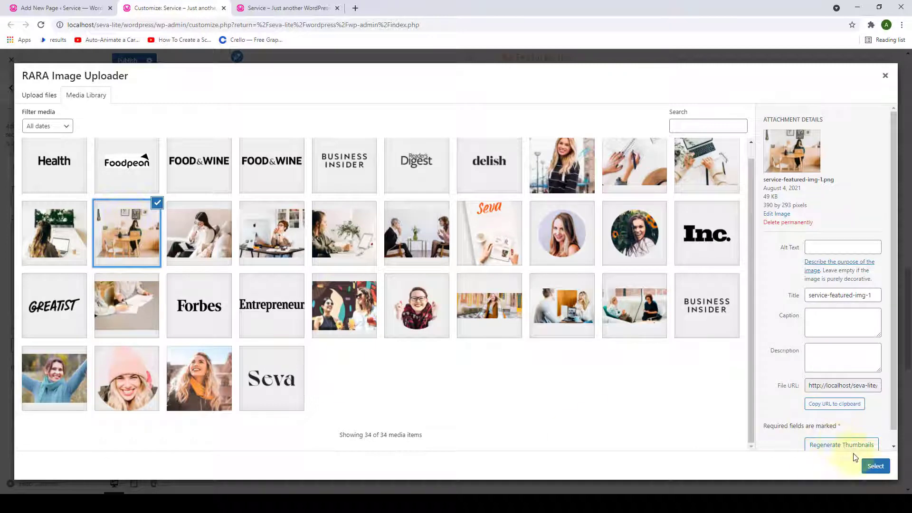
pyautogui.click(876, 466)
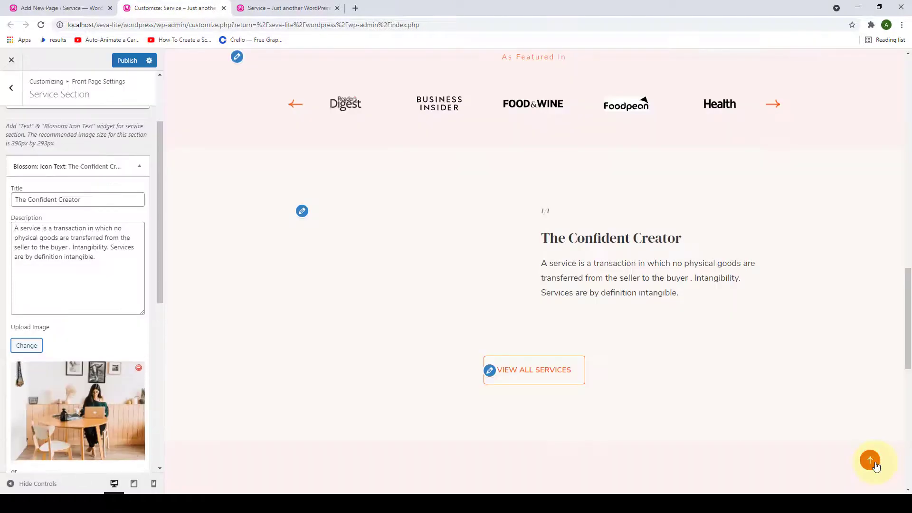
# - Give the service a 'Read More' label with the pasted link address and finish the item
pyautogui.moveTo(163, 293); pyautogui.dragTo(167, 441)
pyautogui.click(82, 405)
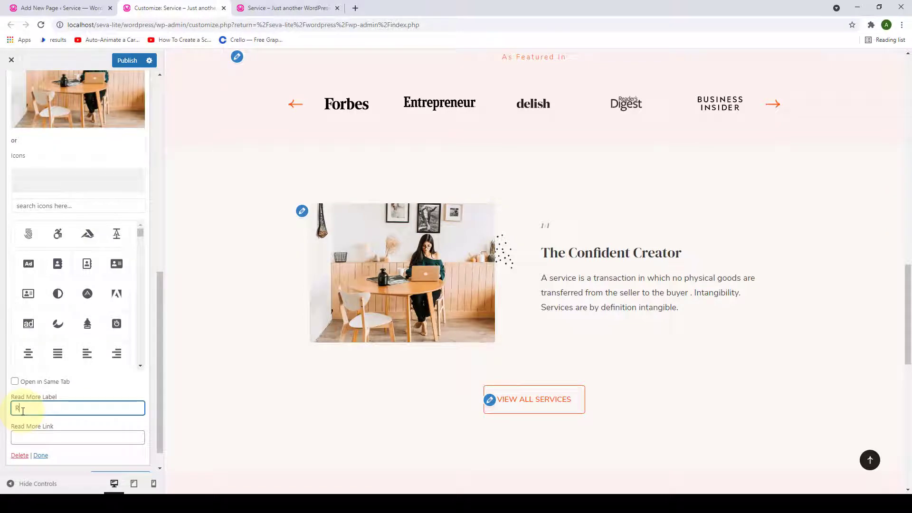
pyautogui.write('Read More')
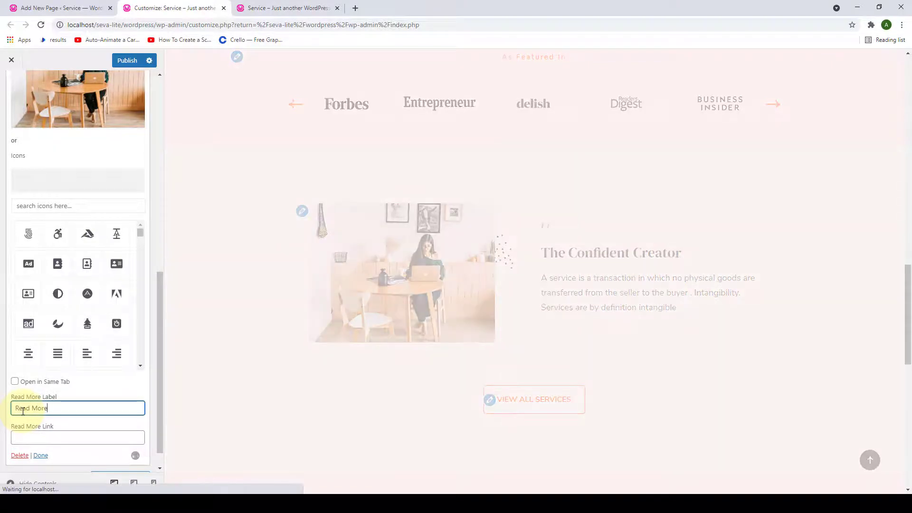
pyautogui.click(38, 434)
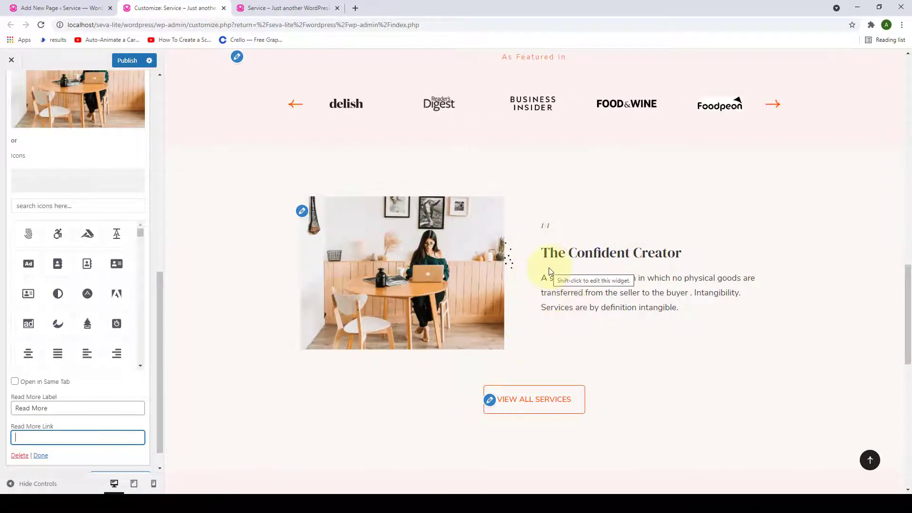
pyautogui.hotkey('ctrl', 'v')
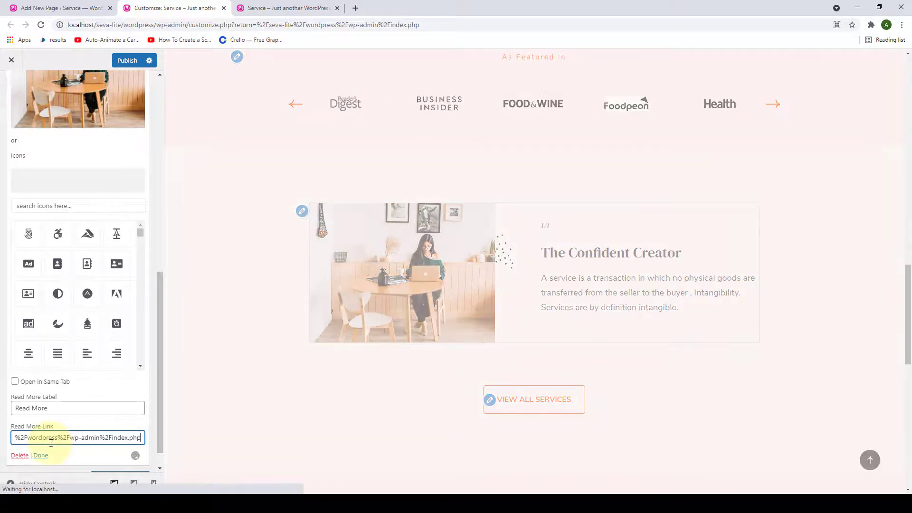
pyautogui.scroll(-1, 275, 412)
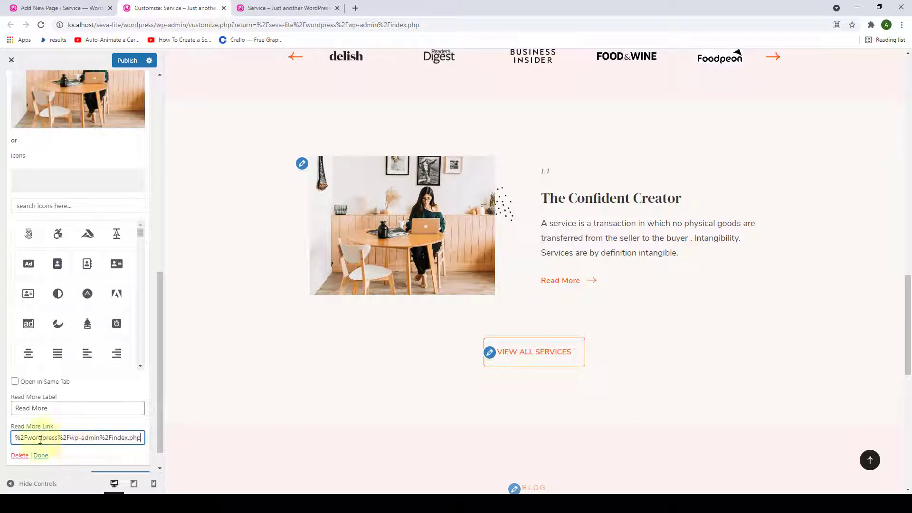
pyautogui.click(39, 456)
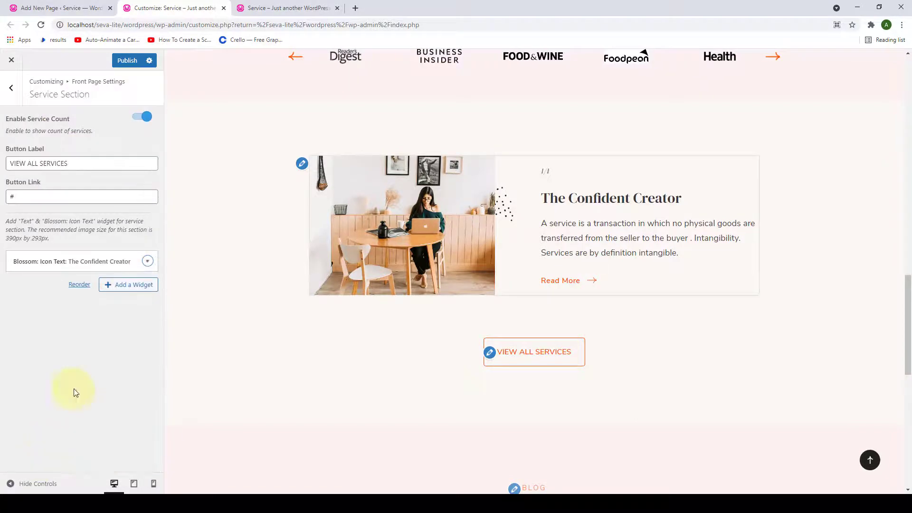
# - Add 'The Profitable Creator' Icon Text service with description, photo and a 'Read More' link
pyautogui.click(128, 284)
pyautogui.click(219, 373)
pyautogui.write('The Profitable Creator')
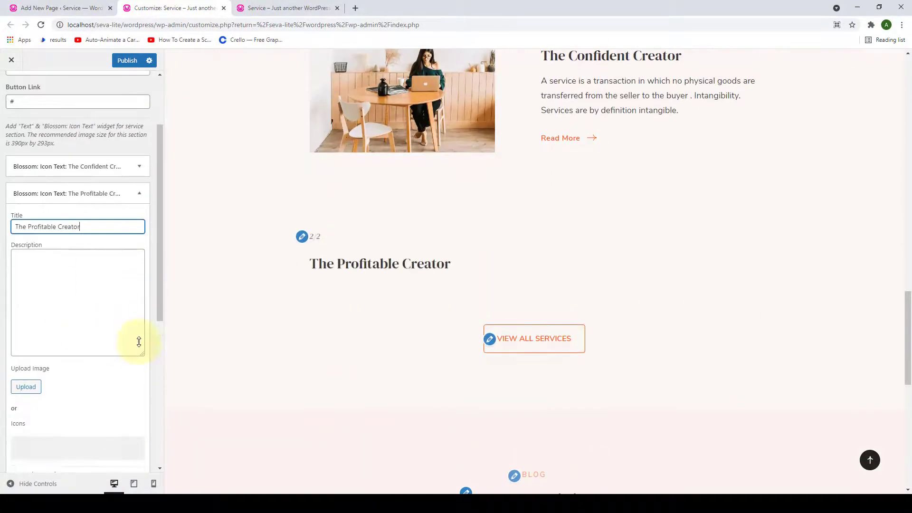
pyautogui.click(76, 299)
pyautogui.write('The form of development in which an experienced person, called a coach, client in achieving a specific personal or professional.')
pyautogui.click(26, 275)
pyautogui.click(877, 465)
pyautogui.click(86, 383)
pyautogui.write('Read Mo')
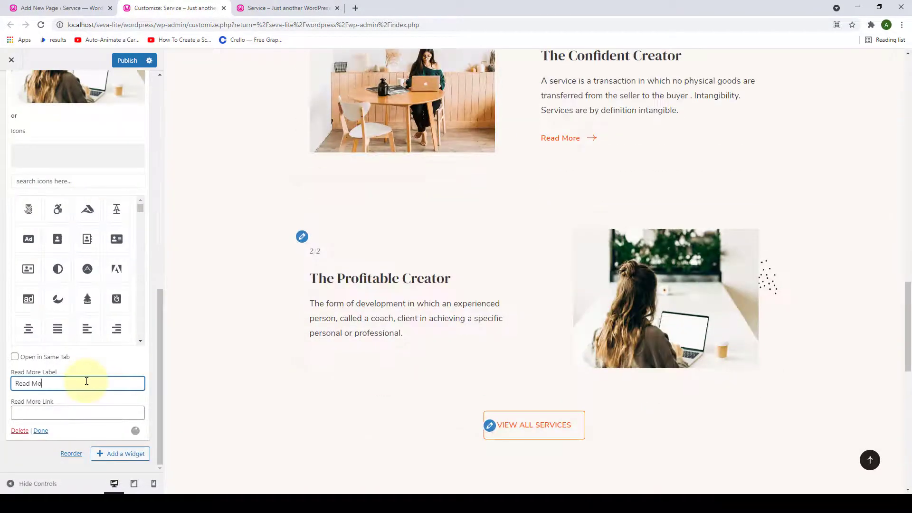
pyautogui.write('re')
pyautogui.click(62, 412)
pyautogui.hotkey('ctrl', 'v')
pyautogui.click(41, 430)
# - Add a third Icon Text service titled 'Email List Academy' with its pasted description
pyautogui.click(121, 312)
pyautogui.click(209, 348)
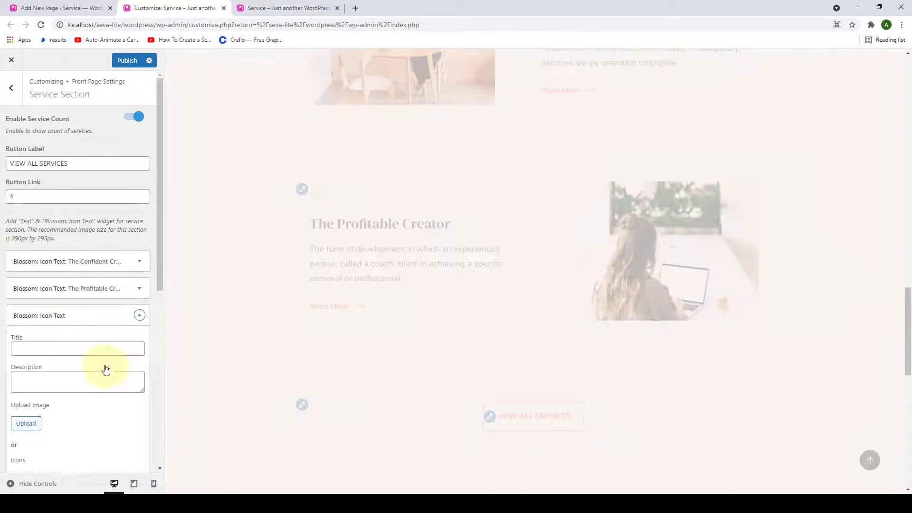
pyautogui.rightClick(105, 350)
pyautogui.click(143, 387)
pyautogui.click(76, 361)
pyautogui.rightClick(64, 344)
pyautogui.click(90, 412)
pyautogui.scroll(-5, 34, 189)
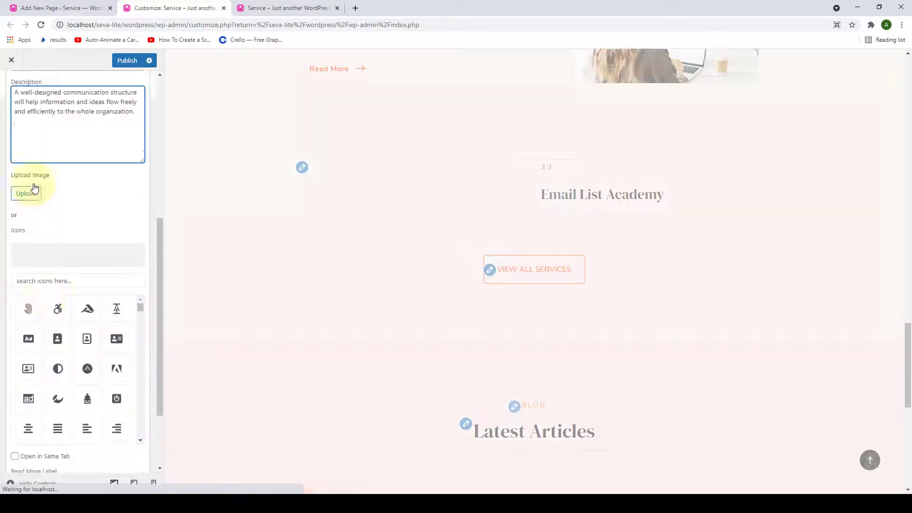
# - Give Email List Academy the laptop photo and a 'Read More' label with the pasted link
pyautogui.click(301, 336)
pyautogui.click(876, 465)
pyautogui.scroll(-5, 90, 285)
pyautogui.click(92, 383)
pyautogui.write('Rear')
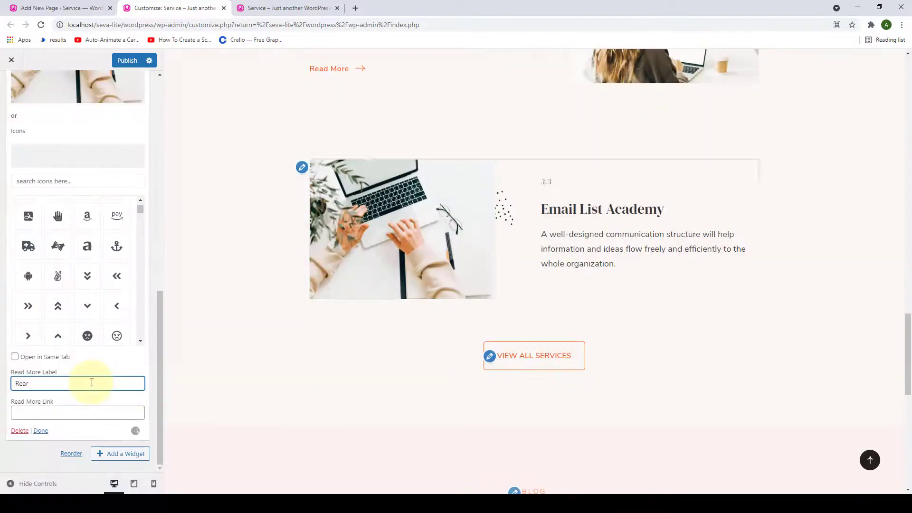
pyautogui.press('BackSpace')
pyautogui.write('d More')
pyautogui.click(30, 413)
pyautogui.write('http://localhost/seva-lite/wordpress/wp-admin/customize.php?return=%2Fseva-lite%2Fwordpress%2Fwp-admin%2Findex.php')
pyautogui.scroll(5, 57, 407)
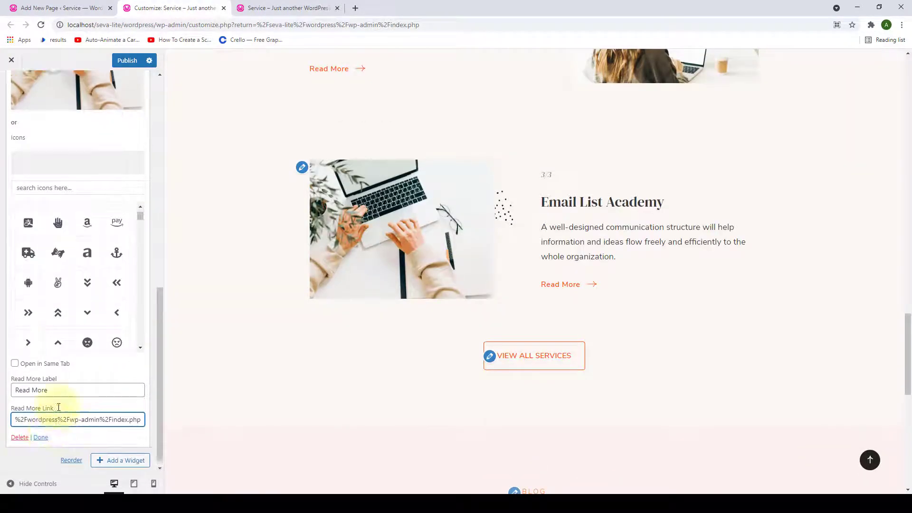
pyautogui.scroll(-5, 123, 377)
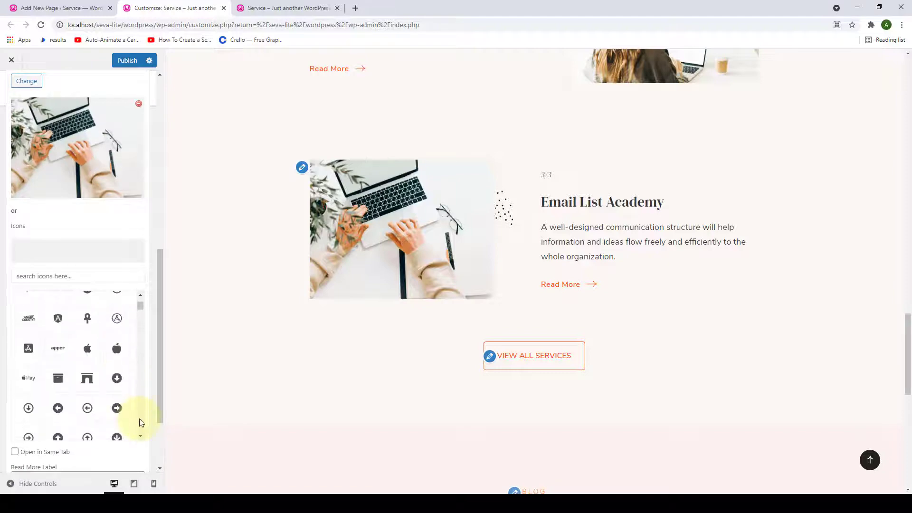
pyautogui.scroll(-3, 149, 433)
pyautogui.click(38, 432)
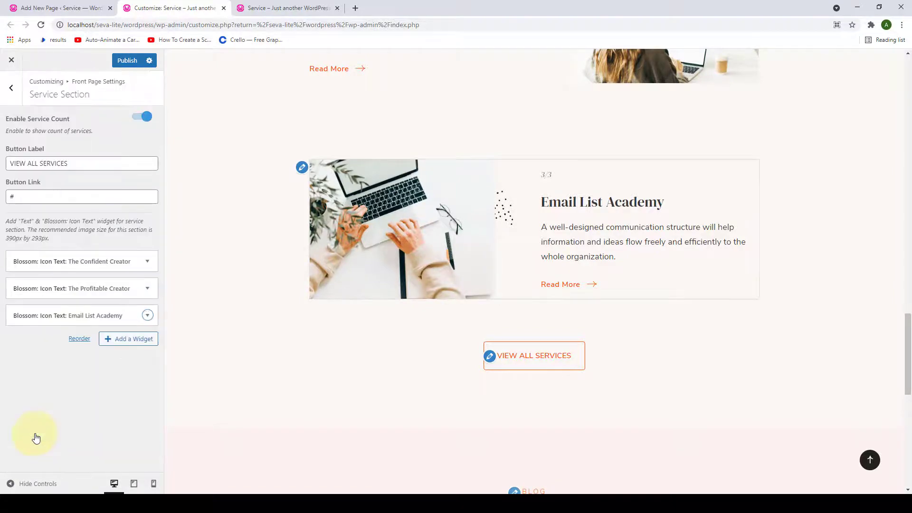
pyautogui.scroll(4, 425, 283)
pyautogui.scroll(4, 425, 285)
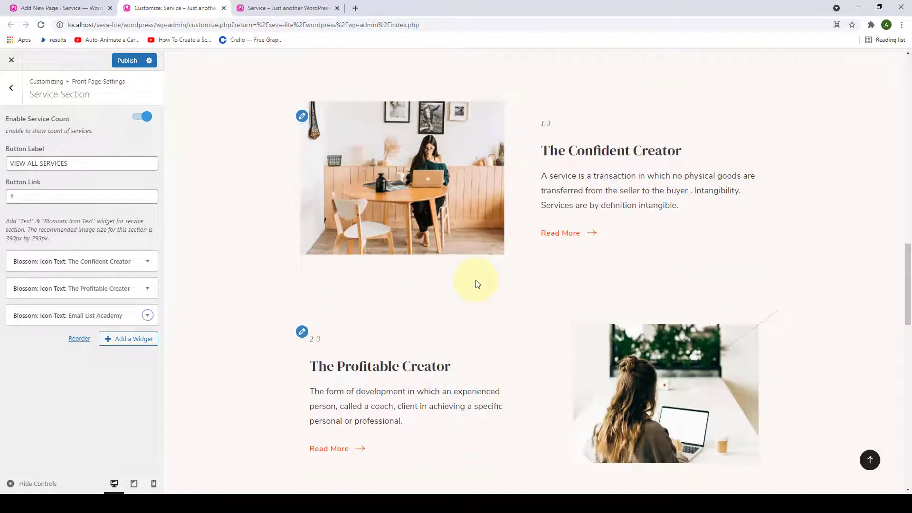
pyautogui.scroll(2, 475, 281)
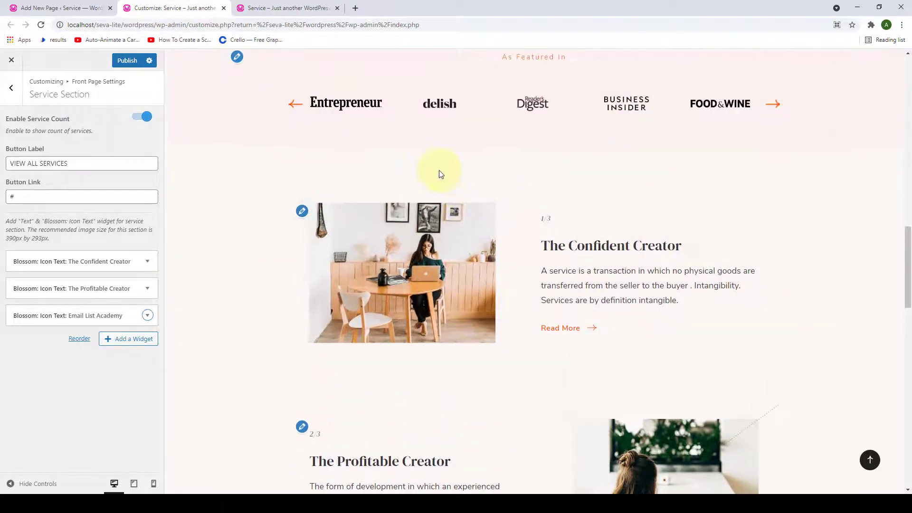
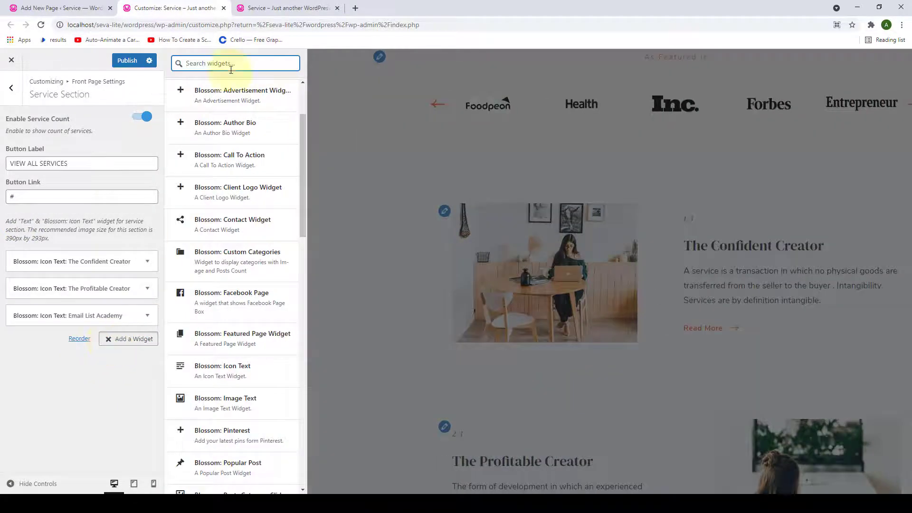
# - Add a Text widget to the Service section and move it above the three service items
pyautogui.click(189, 66)
pyautogui.write('text')
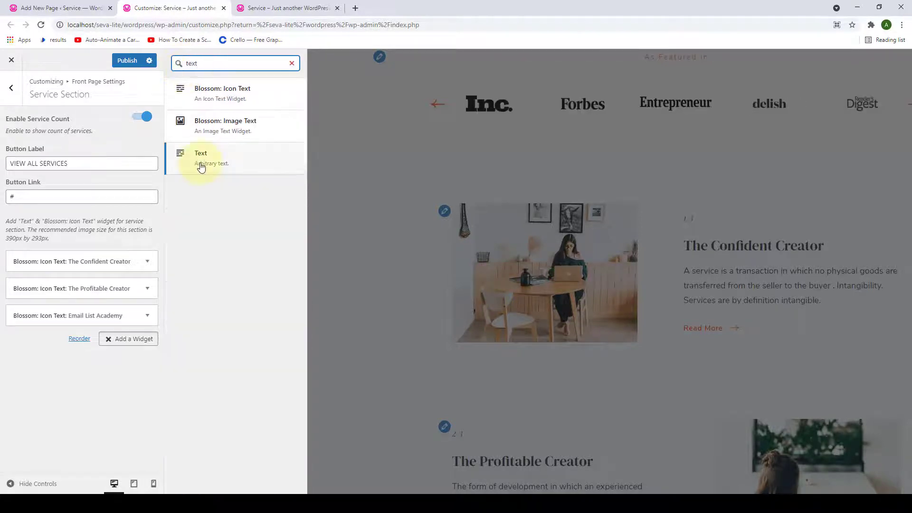
pyautogui.click(201, 167)
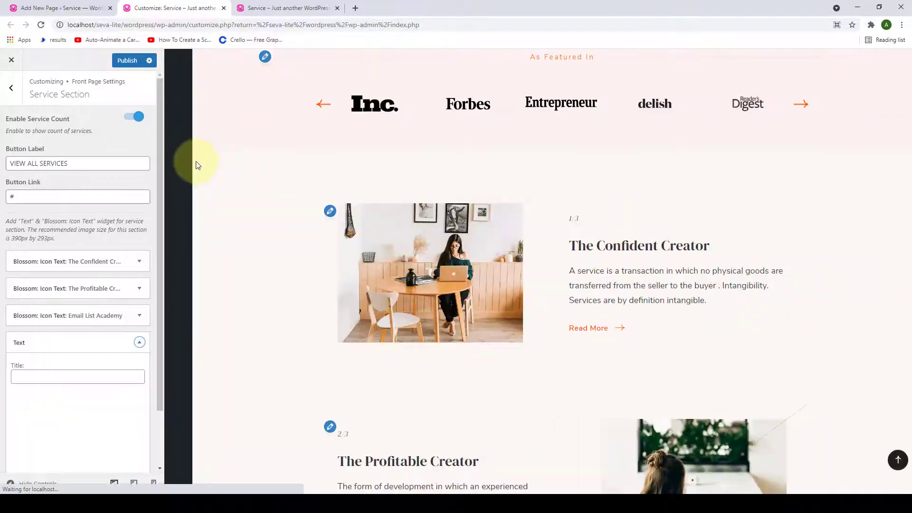
pyautogui.click(139, 343)
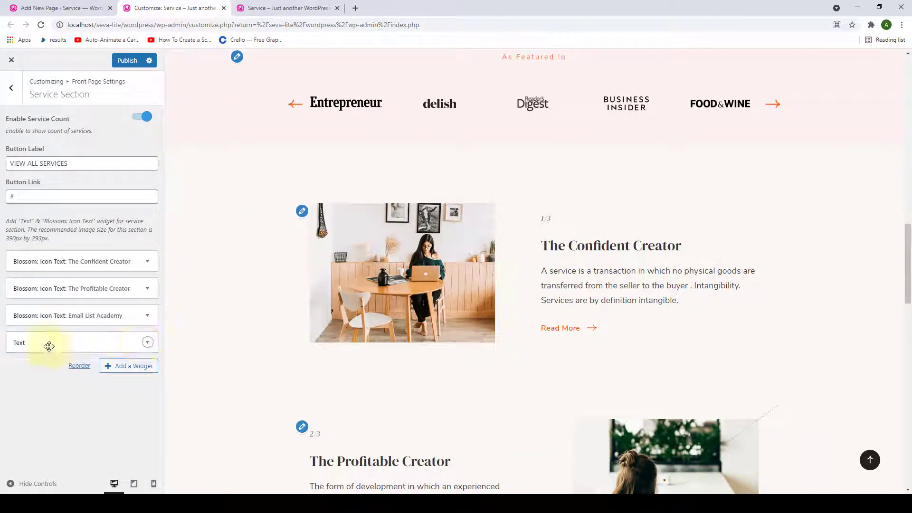
pyautogui.moveTo(60, 347); pyautogui.dragTo(62, 261)
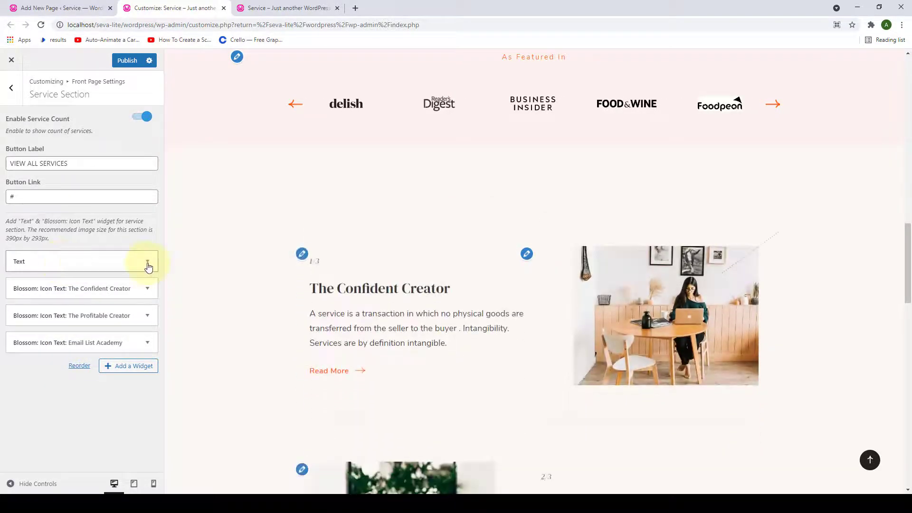
# - Title the Text widget 'Discover the Services' and paste in the intro paragraph
pyautogui.click(148, 264)
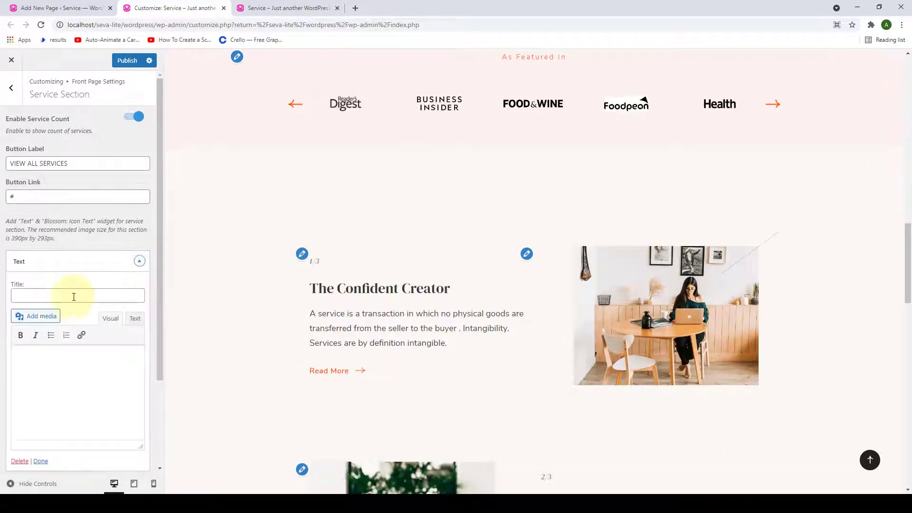
pyautogui.scroll(-1, 74, 285)
pyautogui.scroll(-1, 74, 291)
pyautogui.click(57, 200)
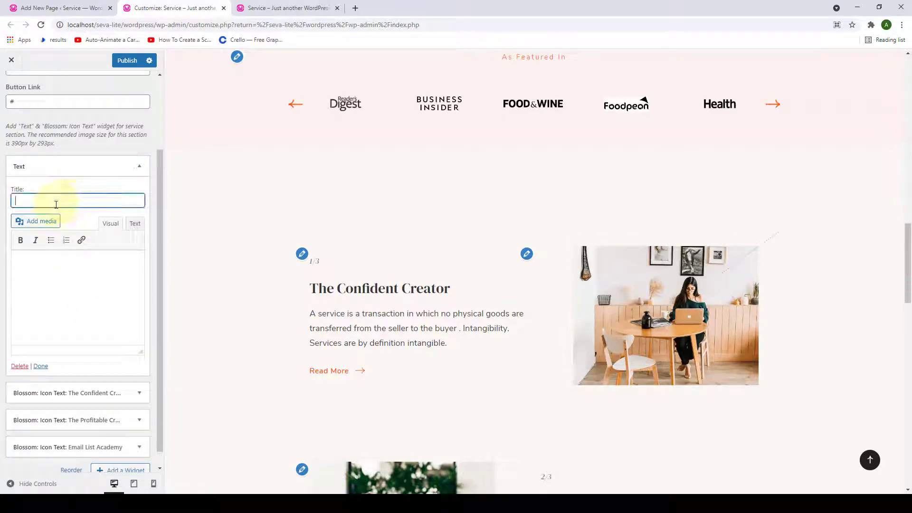
pyautogui.write('Discover the Services')
pyautogui.click(98, 282)
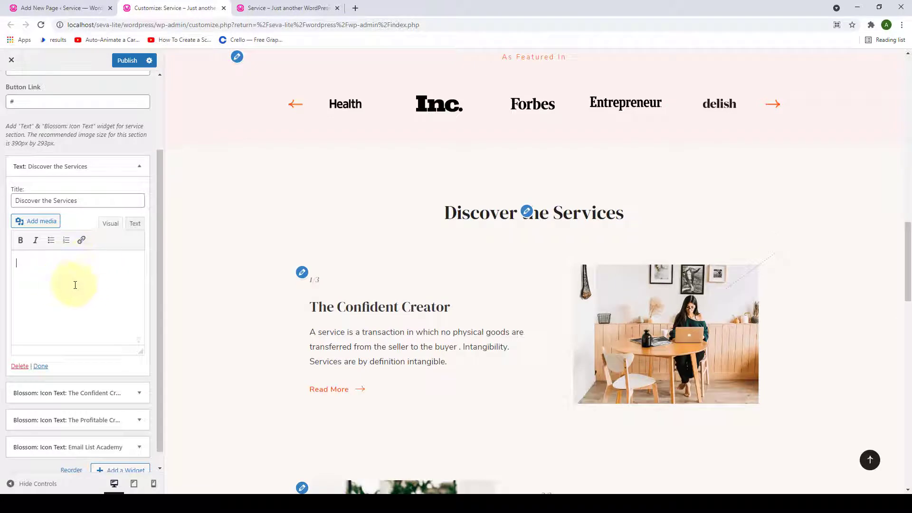
pyautogui.write('One-on-One Personalised services for clients anywhere in the world, to empower you to feel positive about your life, relationships, career and health.')
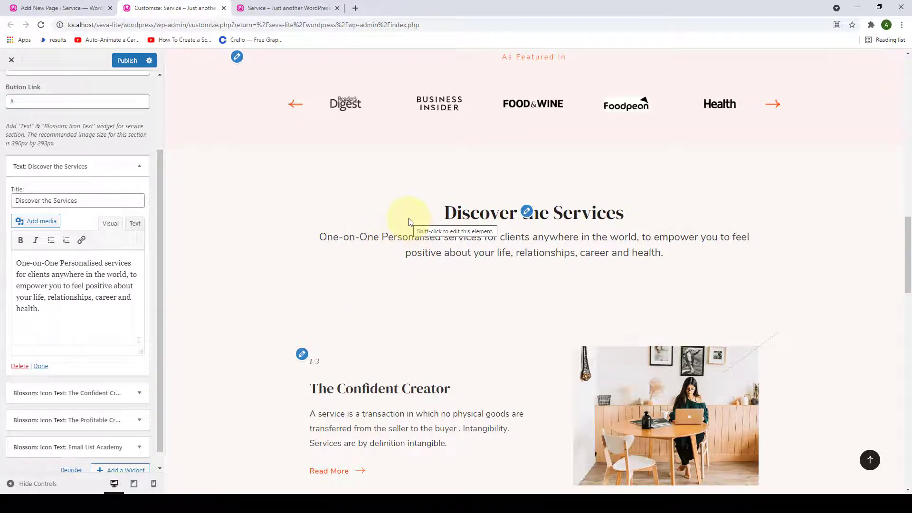
pyautogui.click(41, 366)
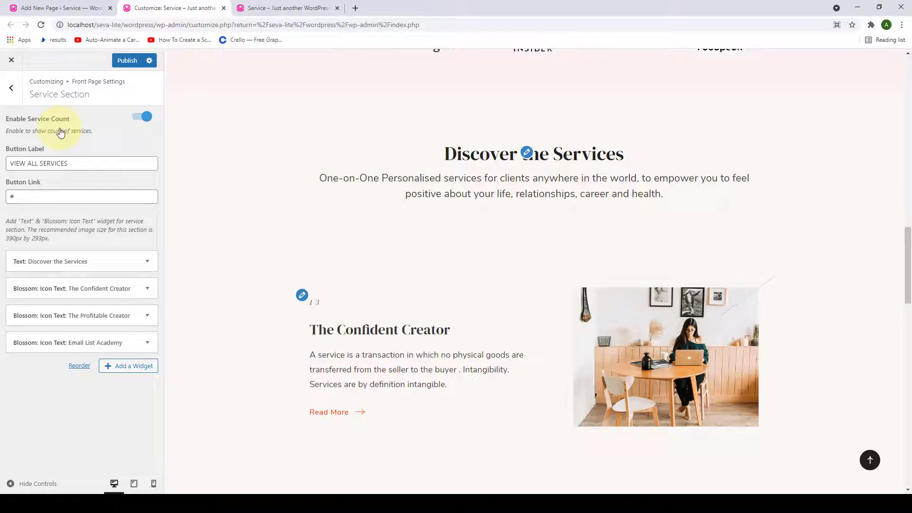
# - Switch Enable Service Count off and back on, leaving numbering enabled
pyautogui.scroll(-2, 291, 228)
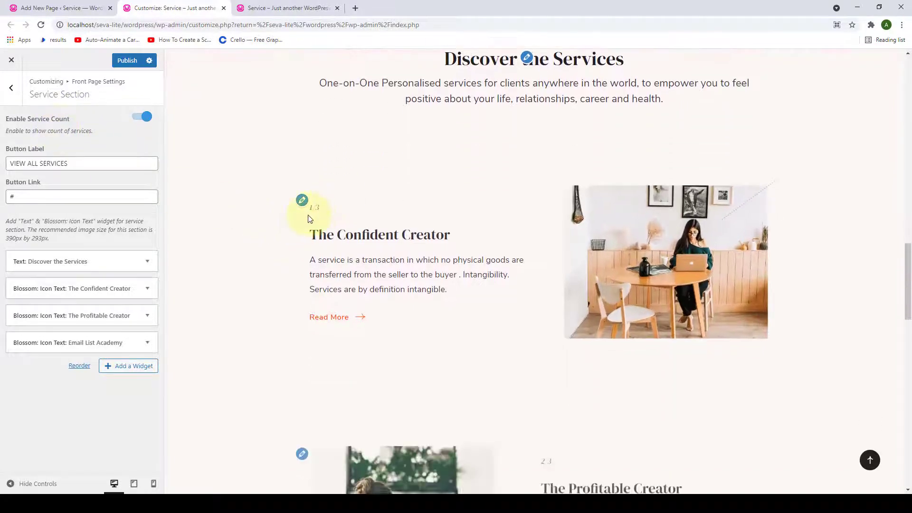
pyautogui.scroll(-3, 319, 223)
pyautogui.scroll(-5, 318, 223)
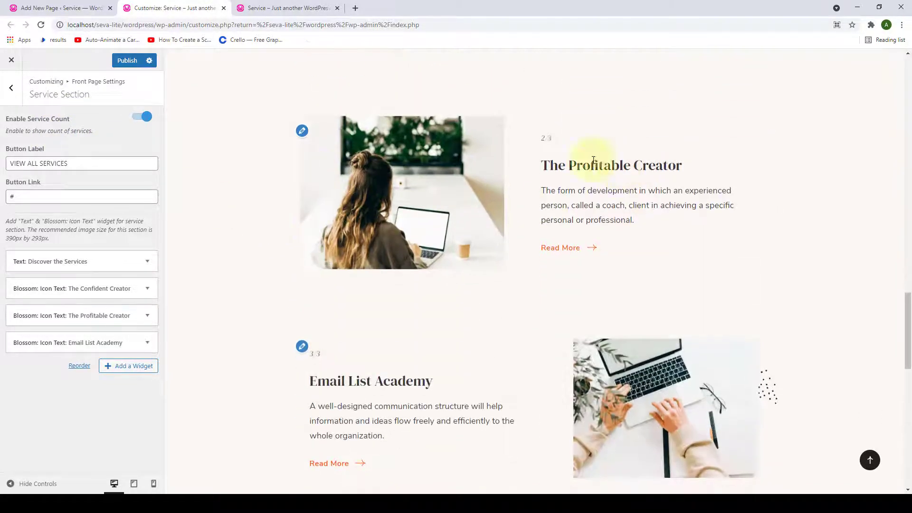
pyautogui.scroll(8, 331, 213)
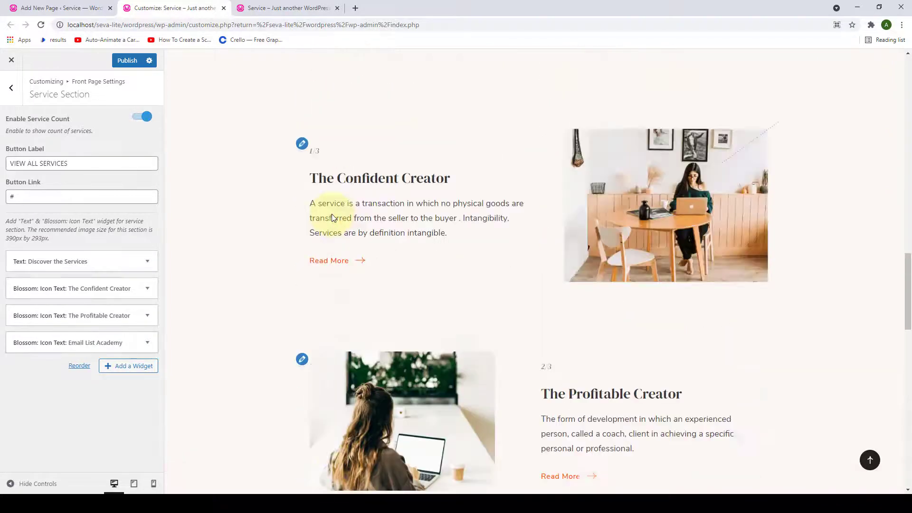
pyautogui.click(139, 118)
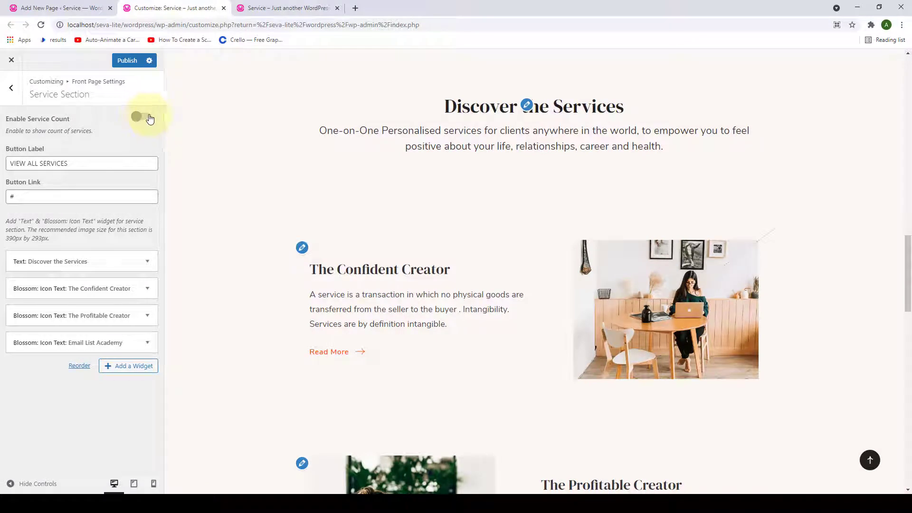
pyautogui.click(147, 119)
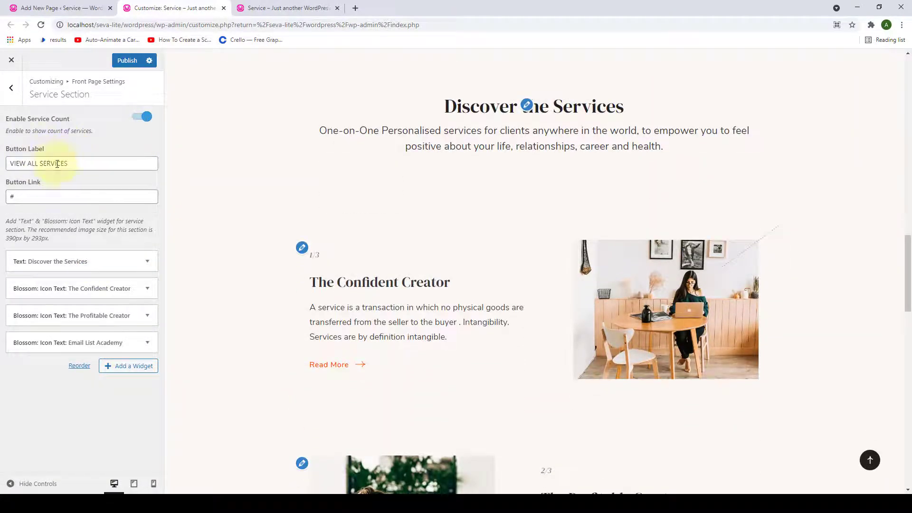
# - Keep the 'VIEW ALL SERVICES' button label and '#' link unchanged, then publish
pyautogui.scroll(-10, 311, 197)
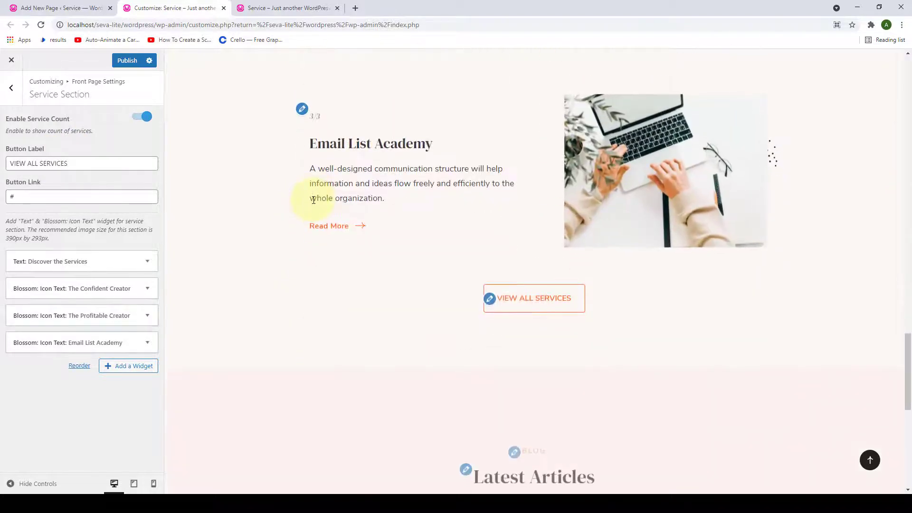
pyautogui.scroll(-3, 314, 200)
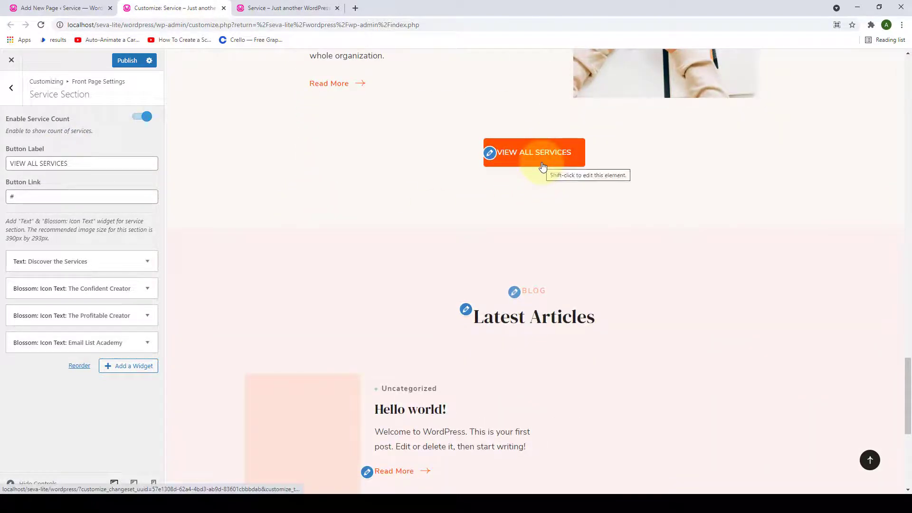
pyautogui.click(146, 163)
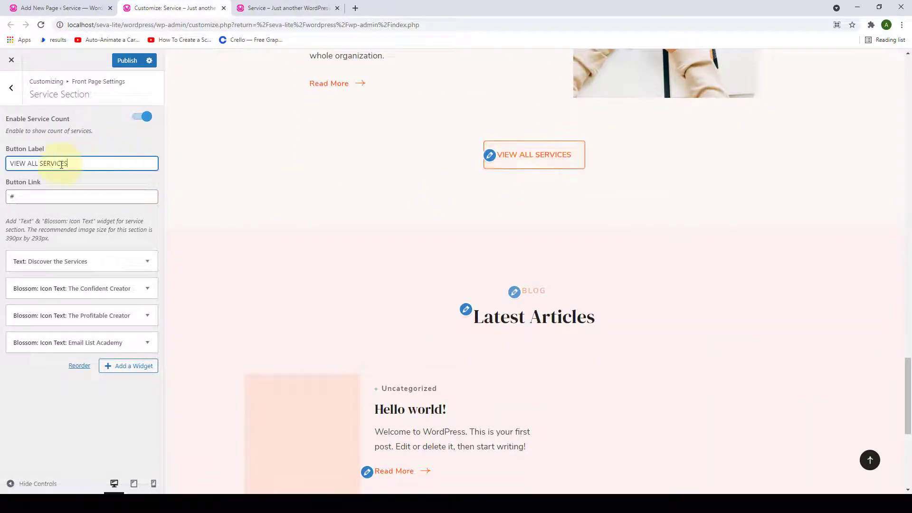
pyautogui.tripleClick(61, 164)
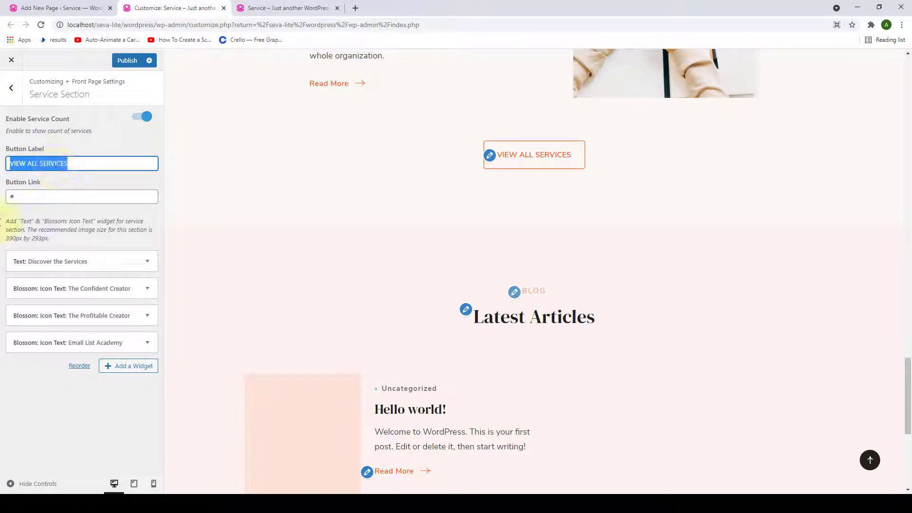
pyautogui.click(19, 196)
pyautogui.doubleClick(11, 198)
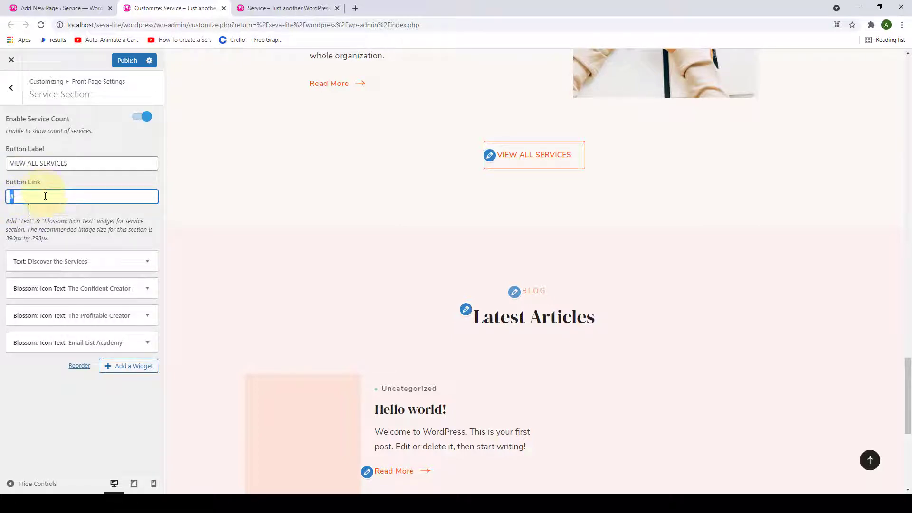
pyautogui.click(127, 61)
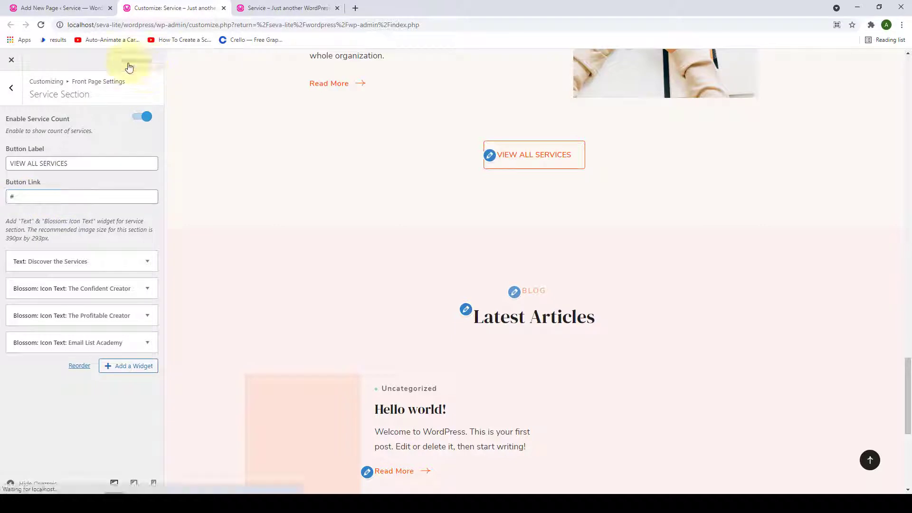
# - Check the 'Discover the Services' intro on the live front page, then return to the Customizer
pyautogui.click(261, 5)
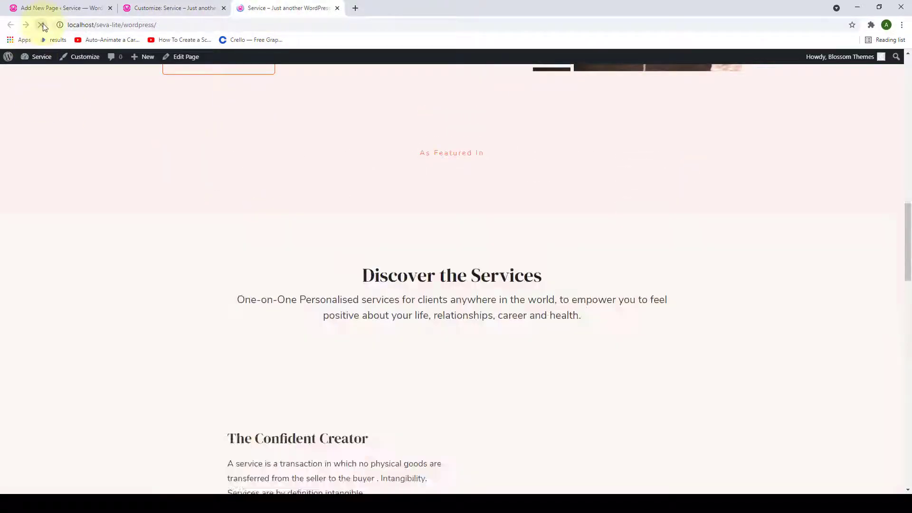
pyautogui.scroll(-12, 346, 209)
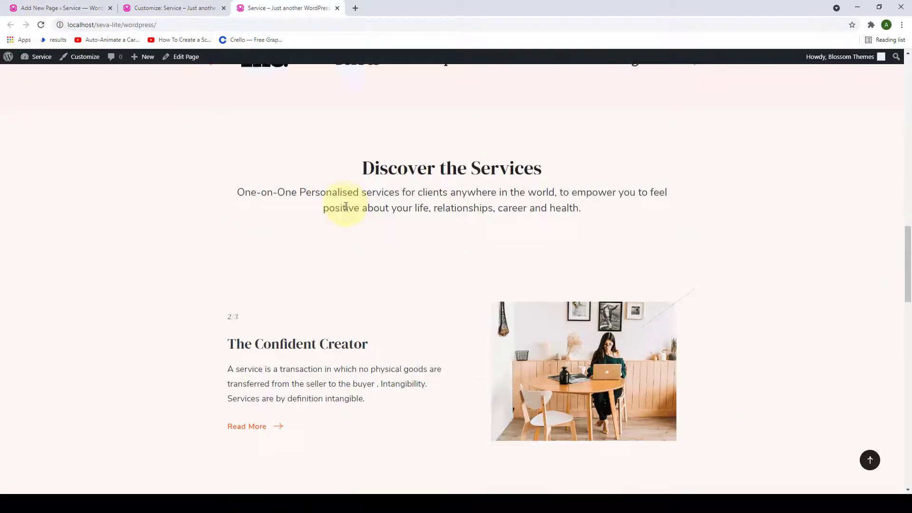
pyautogui.scroll(-7, 346, 209)
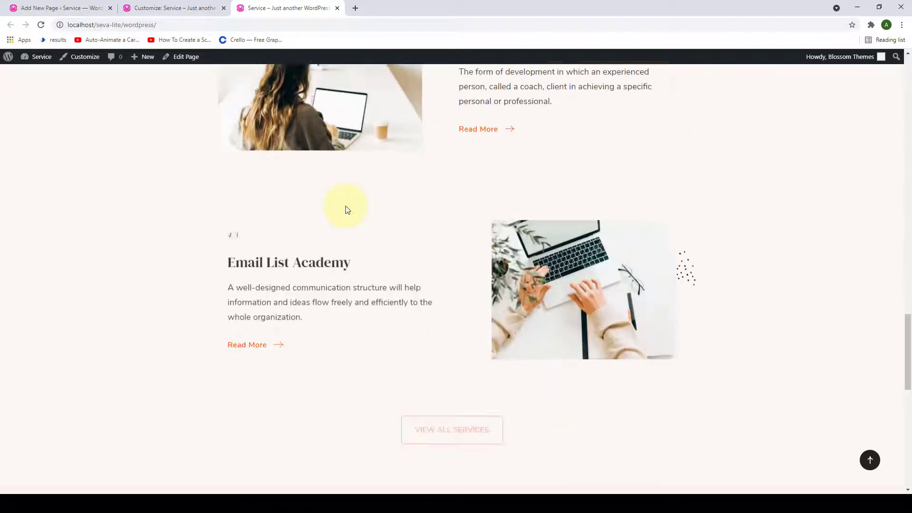
pyautogui.scroll(7, 451, 224)
pyautogui.scroll(6, 455, 224)
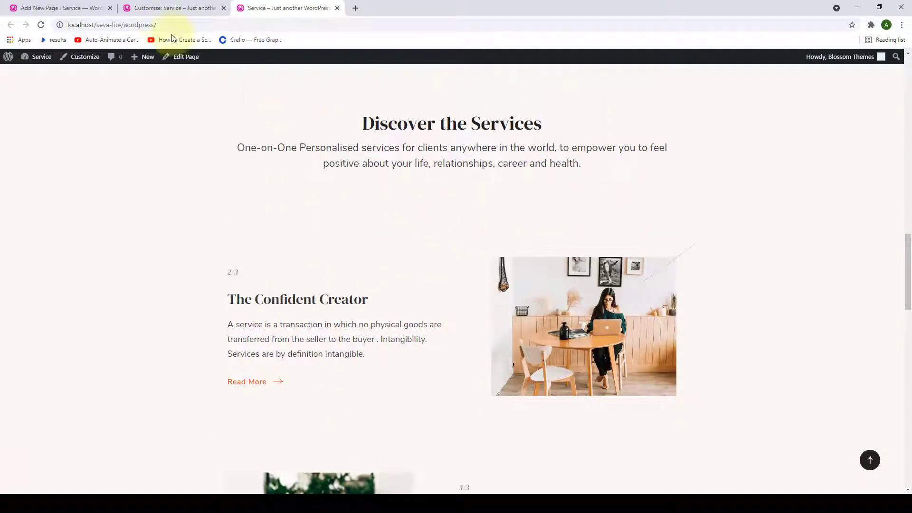
pyautogui.click(151, 8)
# - From Front Page Settings, open the Call To Action Section and add the Blossom: Call To Action widget
pyautogui.click(10, 90)
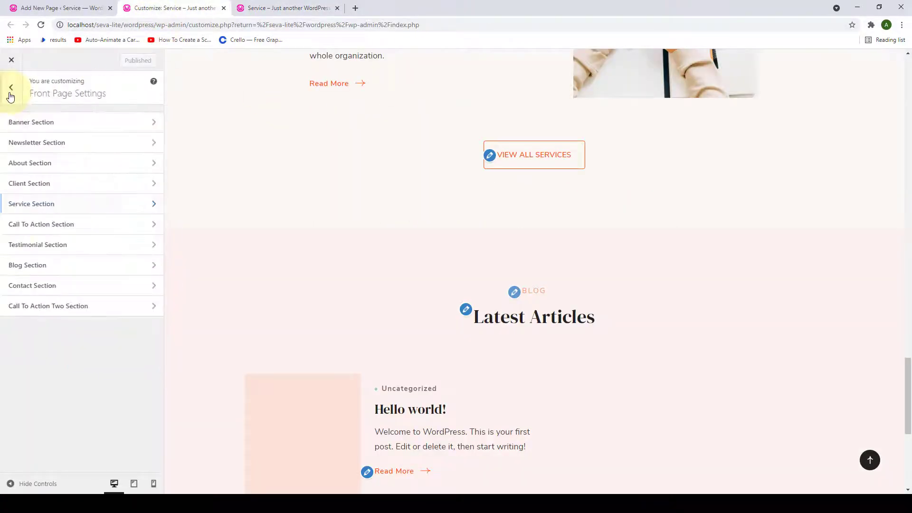
pyautogui.click(70, 228)
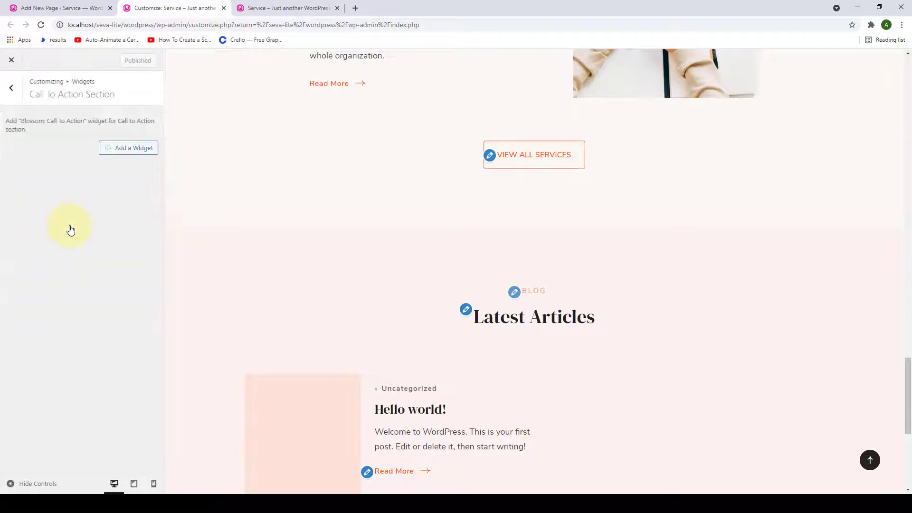
pyautogui.scroll(-2, 326, 246)
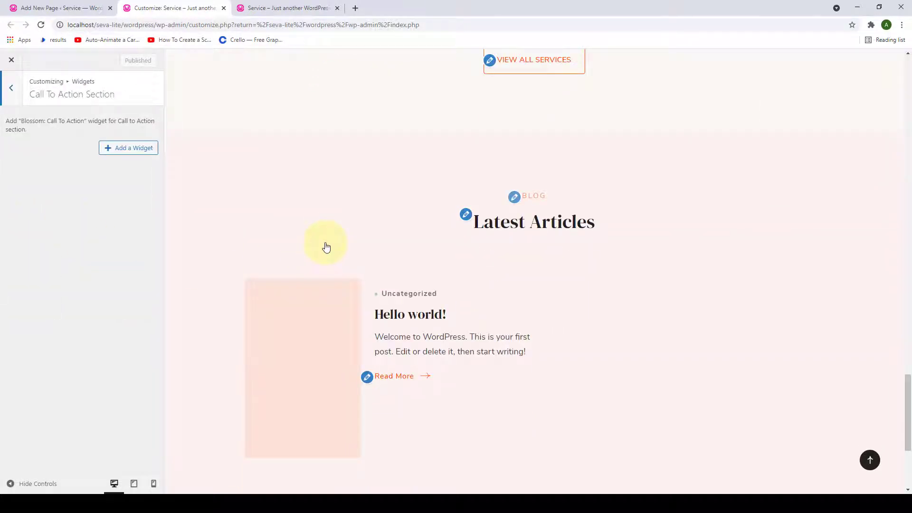
pyautogui.moveTo(85, 122); pyautogui.dragTo(20, 123)
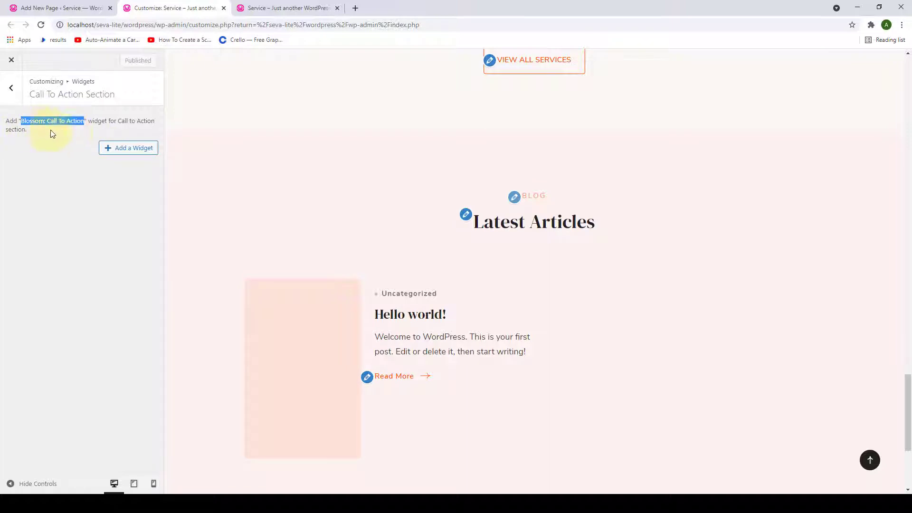
pyautogui.click(67, 164)
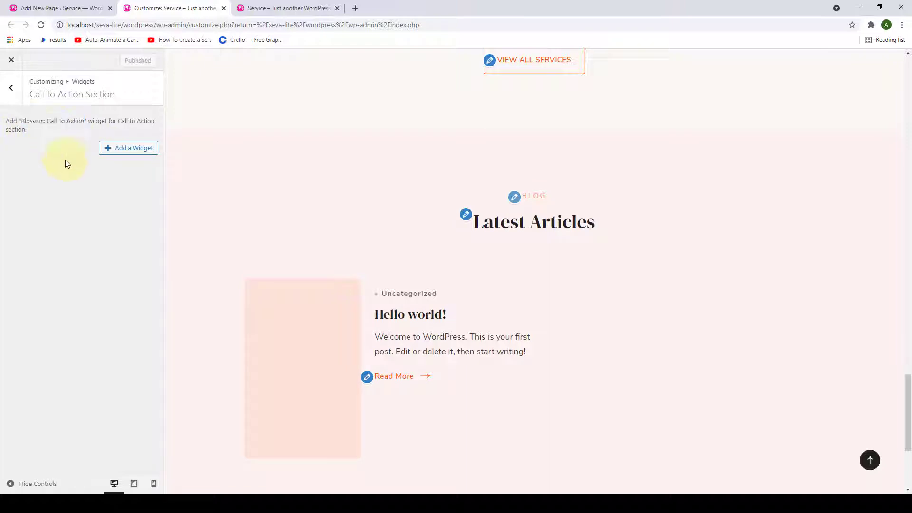
pyautogui.click(114, 148)
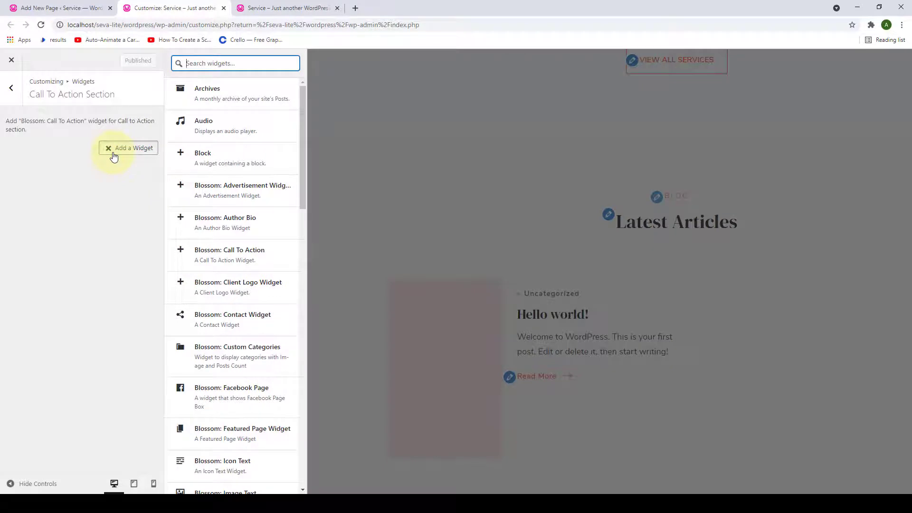
pyautogui.click(185, 255)
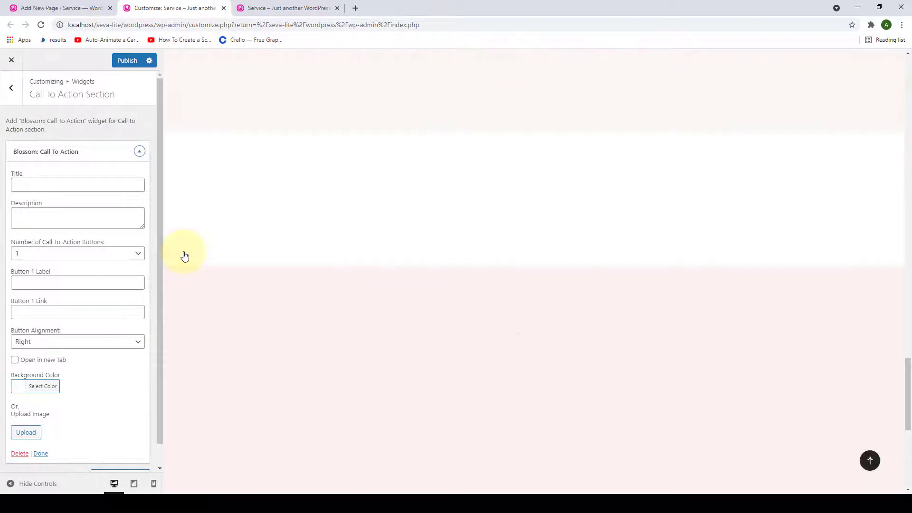
pyautogui.scroll(-1, 105, 332)
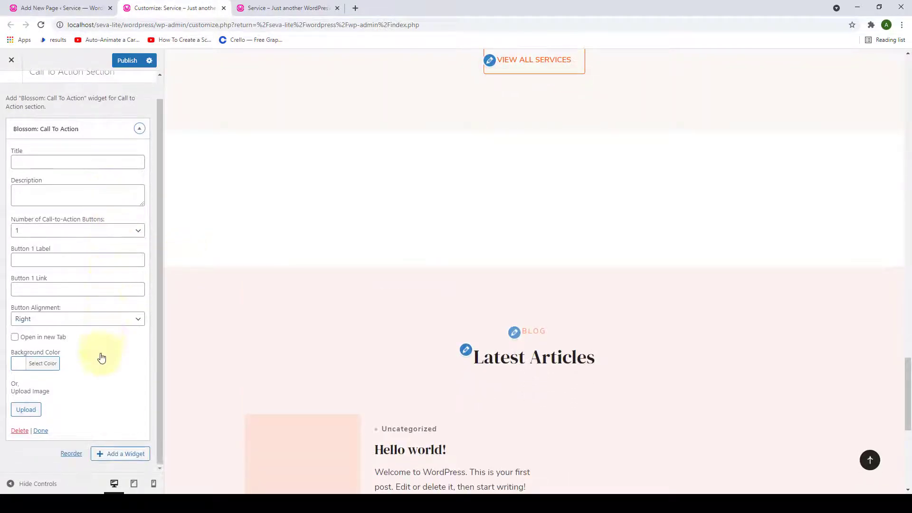
pyautogui.scroll(1, 105, 343)
# - Paste 'Work With Me' as the widget title and give it a light pink background
pyautogui.click(102, 186)
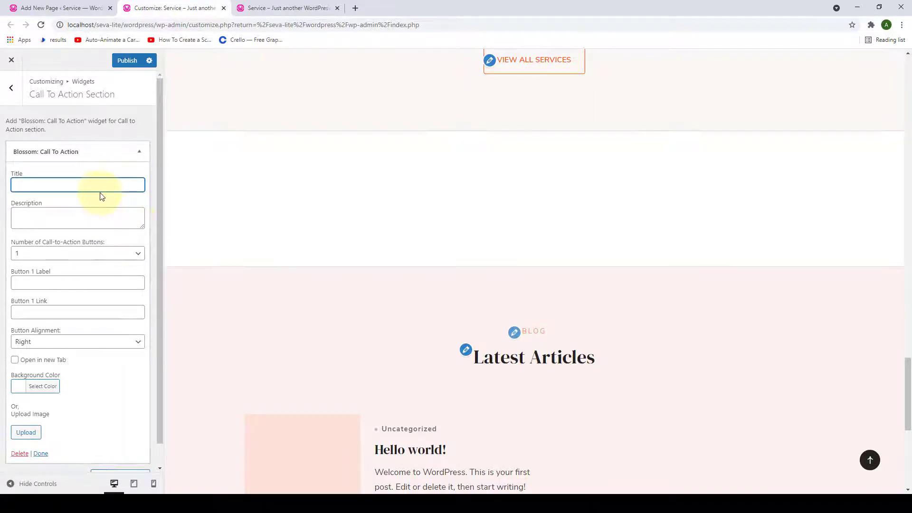
pyautogui.write('Work With Me')
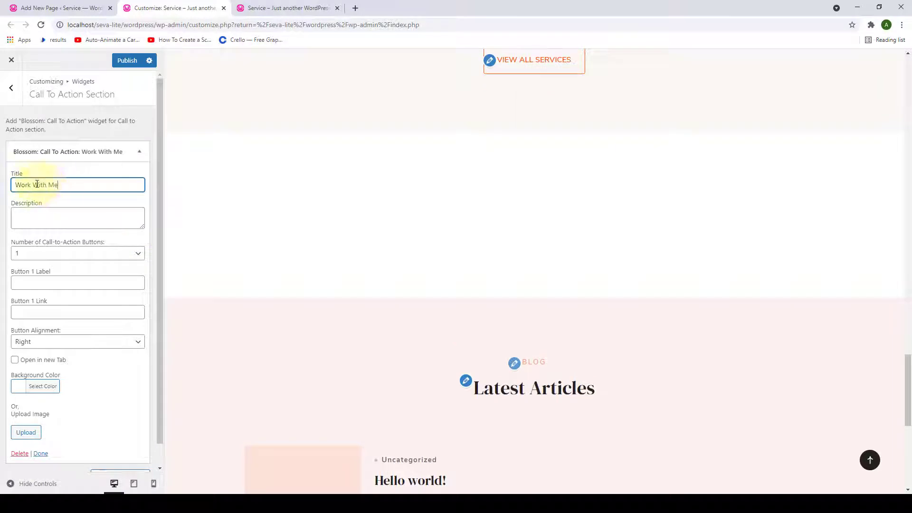
pyautogui.scroll(-1, 119, 330)
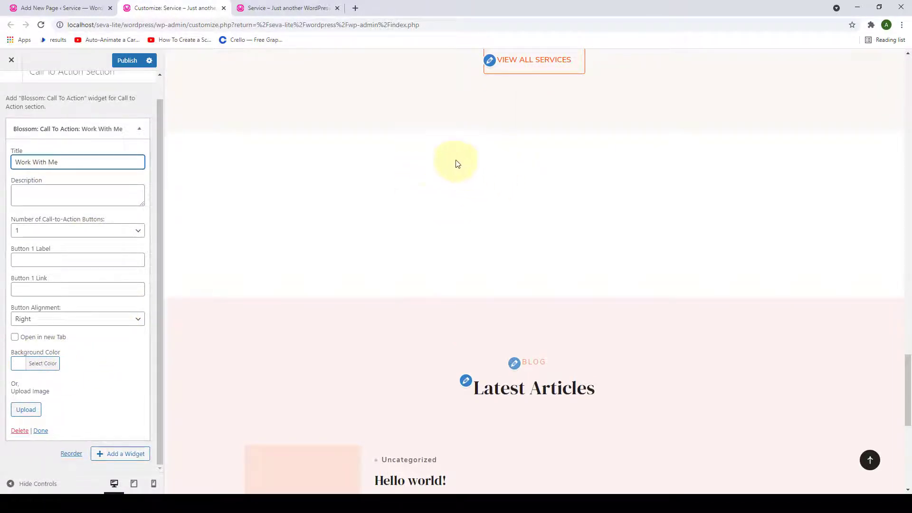
pyautogui.click(23, 369)
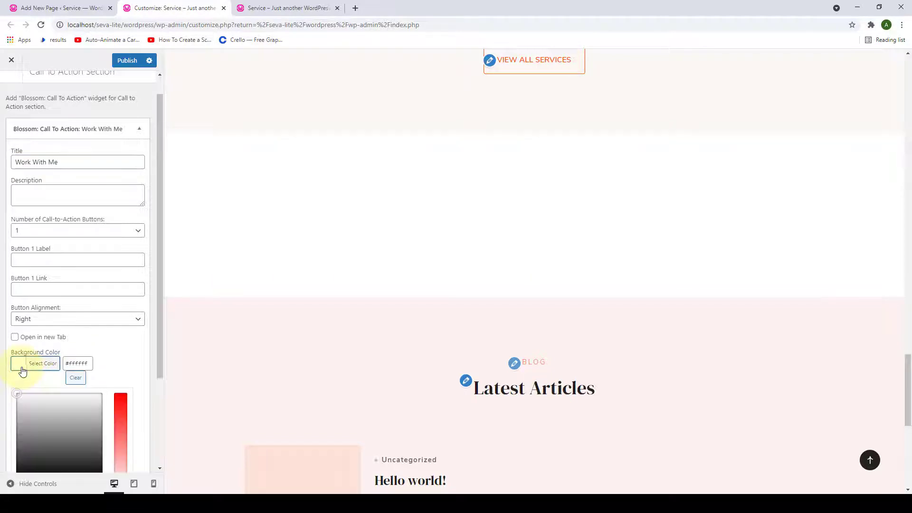
pyautogui.scroll(-2, 90, 428)
pyautogui.moveTo(116, 393); pyautogui.dragTo(120, 364)
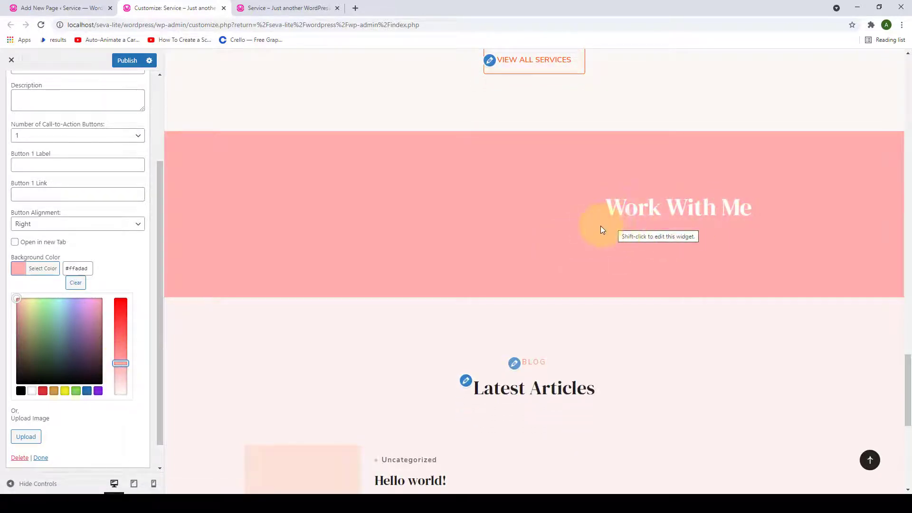
pyautogui.scroll(3, 122, 265)
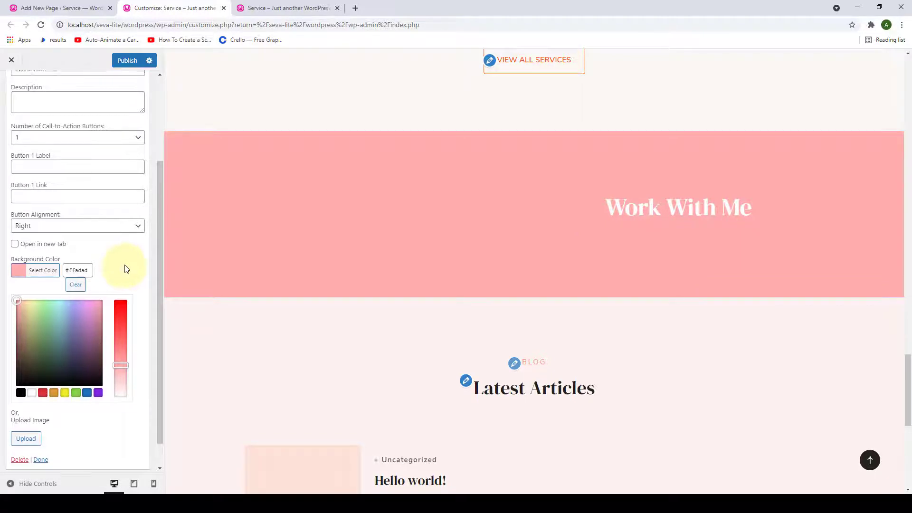
pyautogui.scroll(2, 128, 270)
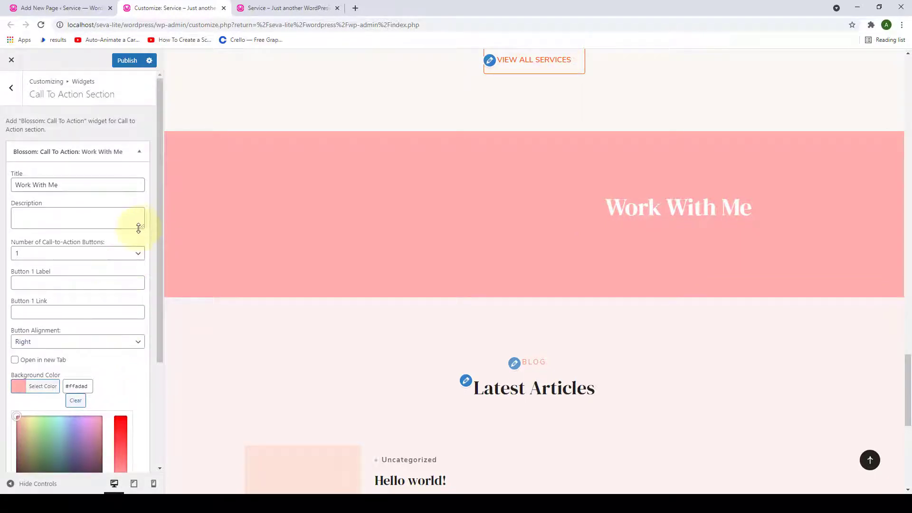
# - Paste the coaching description and set the number of call-to-action buttons to 2
pyautogui.moveTo(139, 228); pyautogui.dragTo(141, 281)
pyautogui.click(70, 228)
pyautogui.write('Close the gap between where you are today – and where you want to be. My way of coaching is to empower you in becoming the Leader you want to be.')
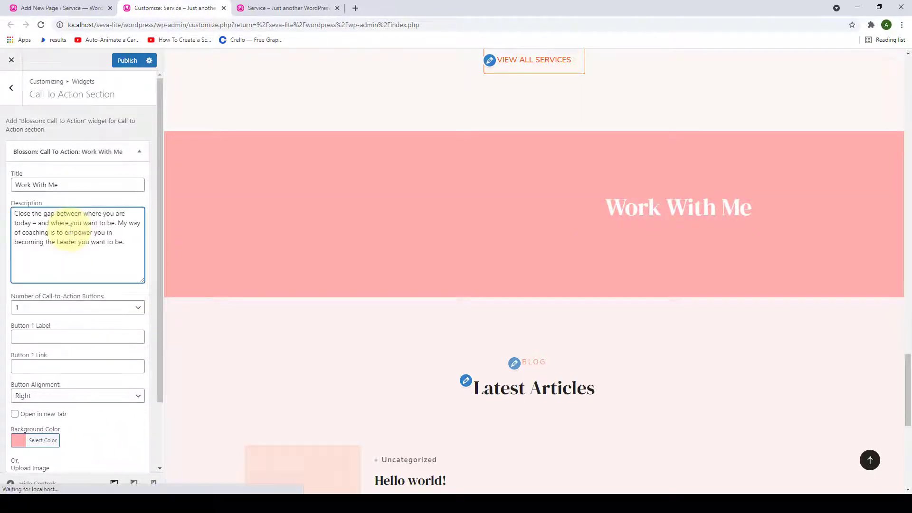
pyautogui.press('Return')
pyautogui.press('Return')
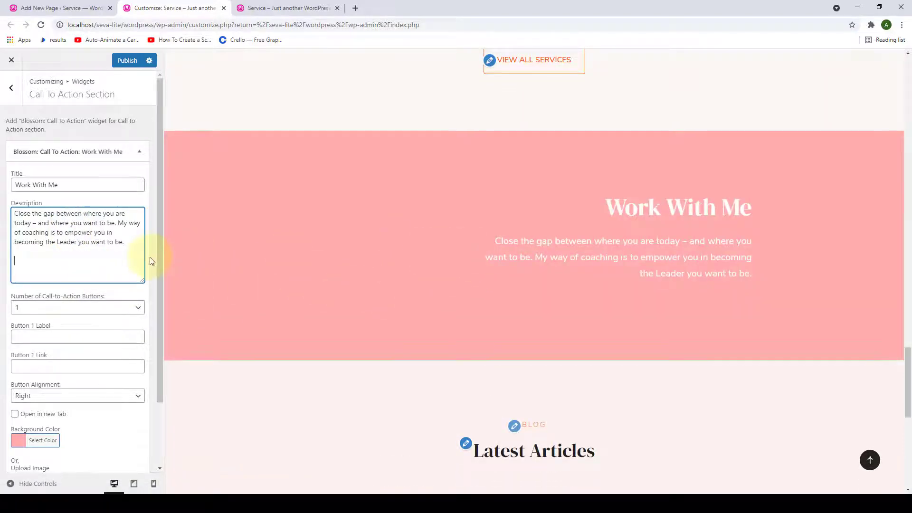
pyautogui.scroll(-2, 149, 258)
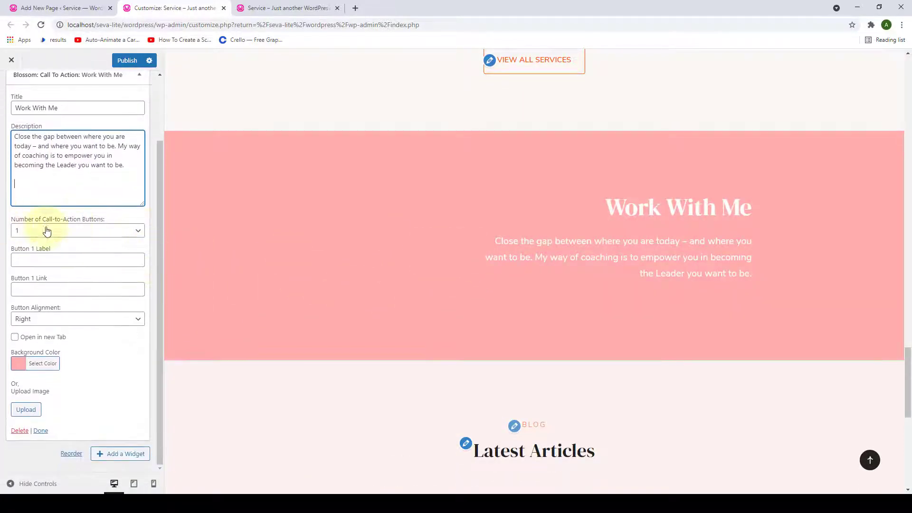
pyautogui.click(122, 231)
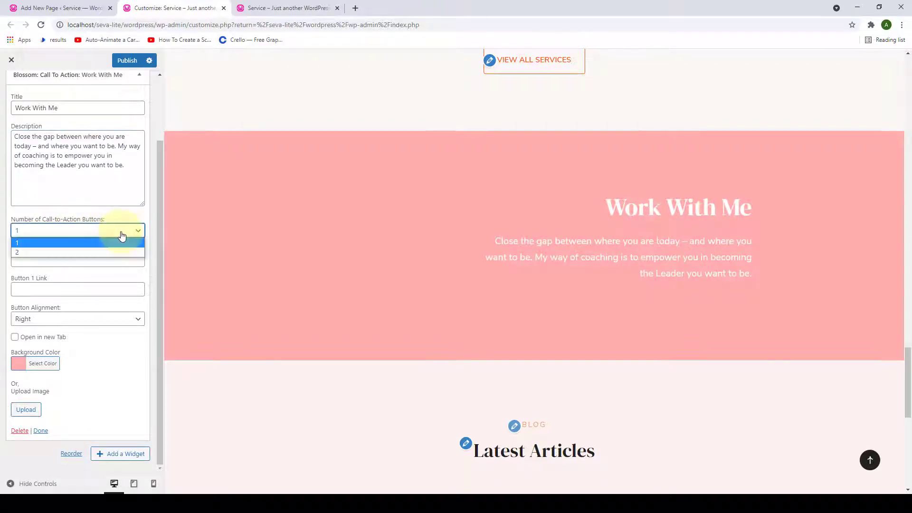
pyautogui.click(35, 253)
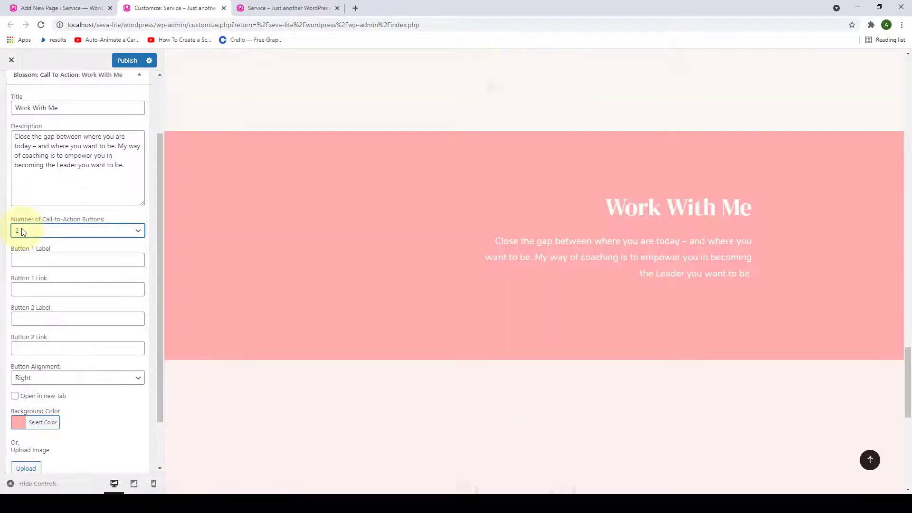
# - Label Button 1 'SCHEDULE AN APPOINTMENT' and paste its link
pyautogui.scroll(-2, 22, 230)
pyautogui.click(50, 202)
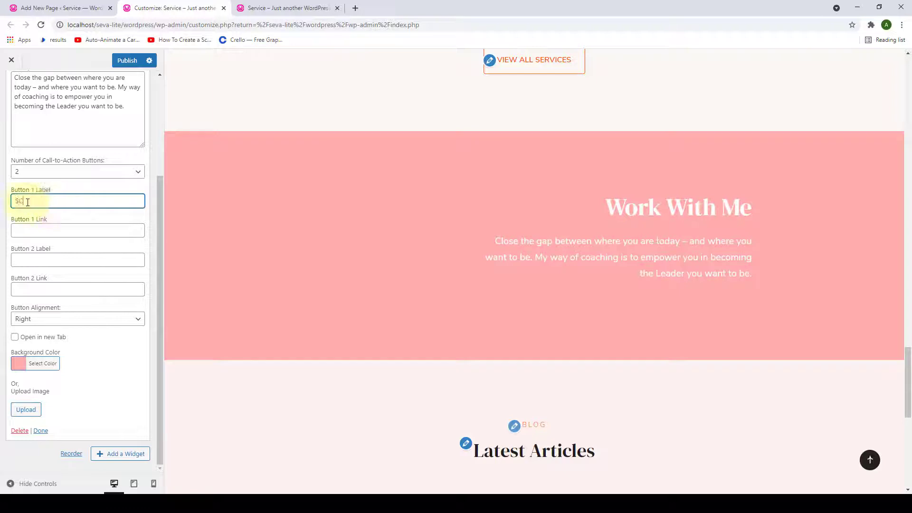
pyautogui.write('SCHEDULE AN APPOINT')
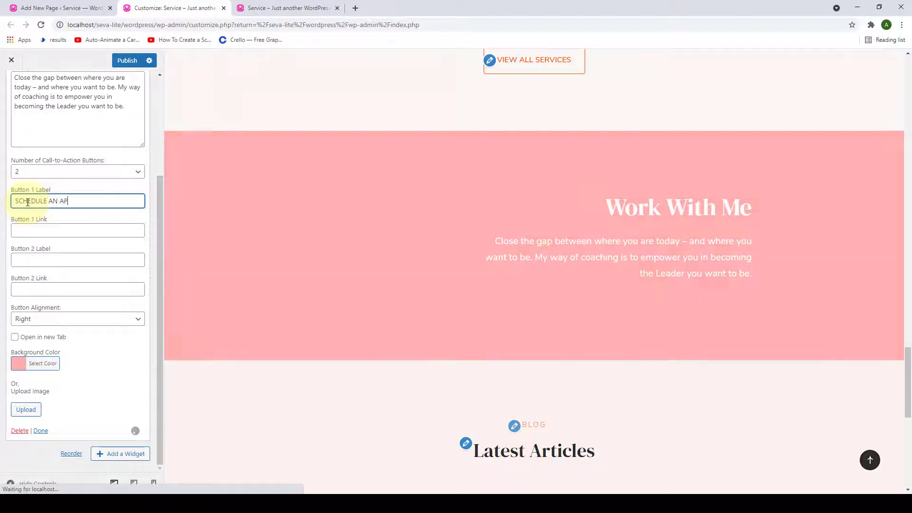
pyautogui.write('MENT')
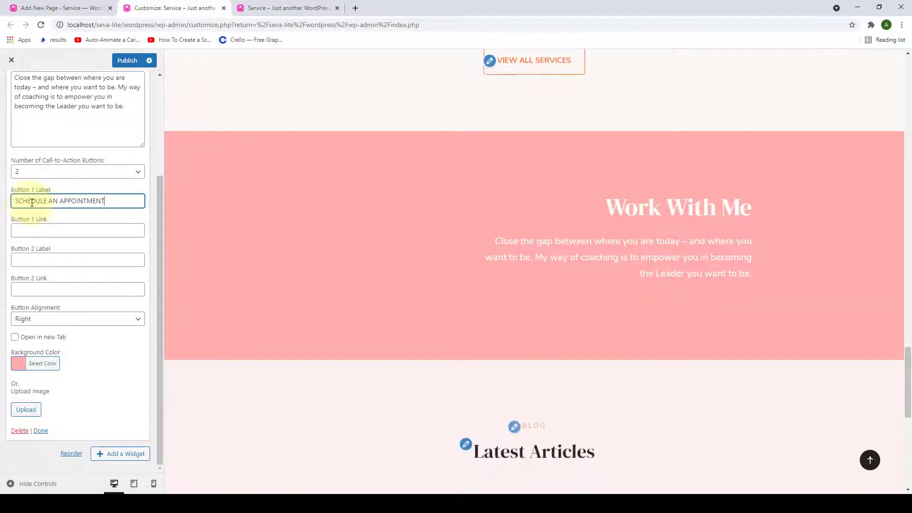
pyautogui.click(42, 230)
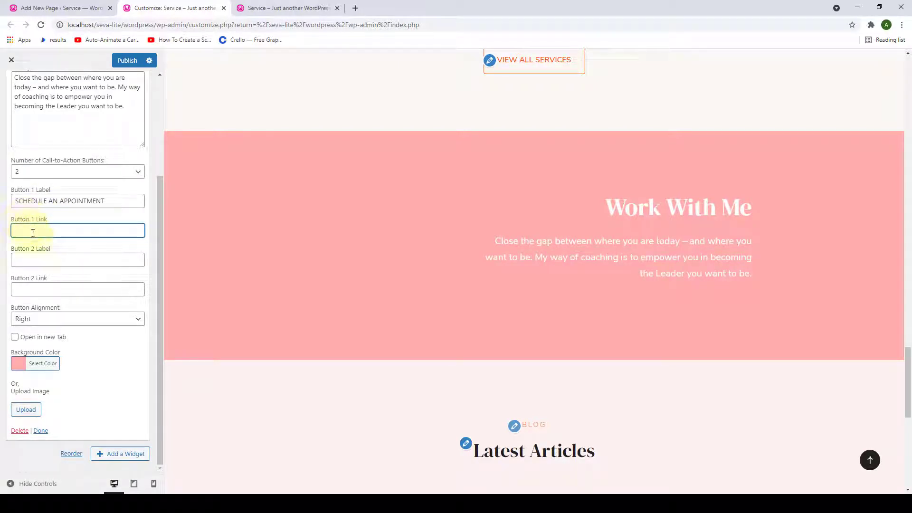
pyautogui.hotkey('ctrl', 'v')
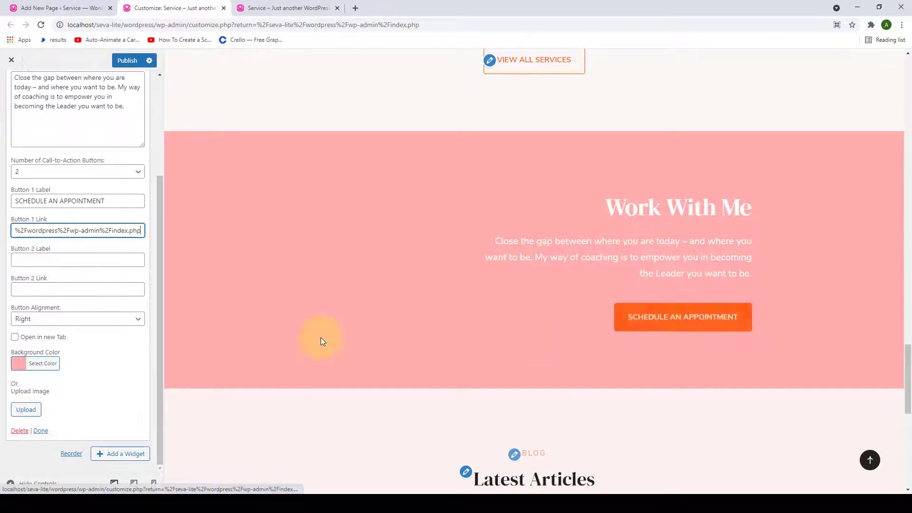
# - Label Button 2 'VIEW ALL SERVICES' and paste its link
pyautogui.click(73, 261)
pyautogui.write('VIEW ALL SERVICES')
pyautogui.press('Tab')
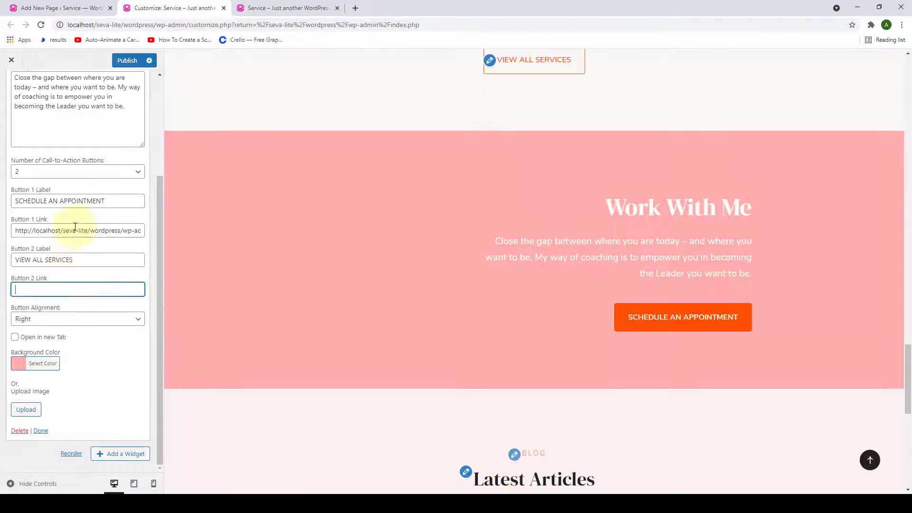
pyautogui.write('http://localhost/seva-lite/wordpress/')
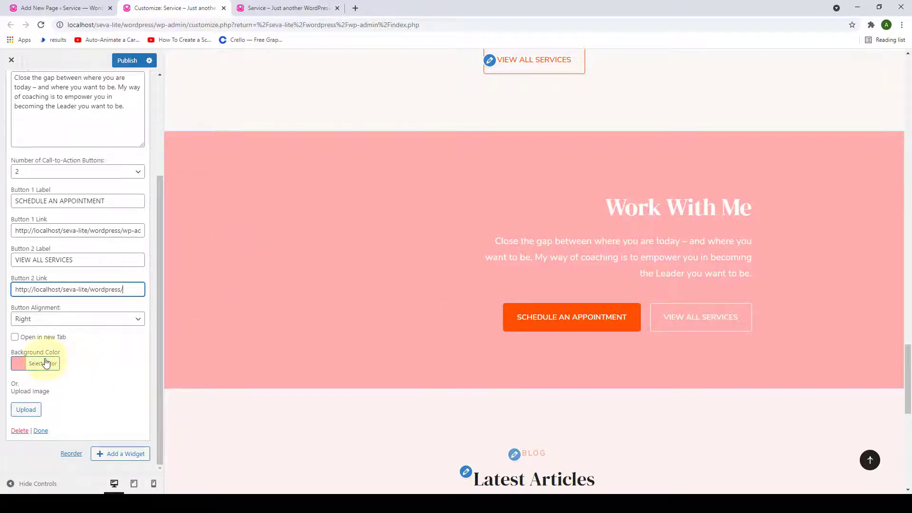
# - Try amber and pale pink background shades, then clear the background colour
pyautogui.click(44, 363)
pyautogui.scroll(-1, 53, 379)
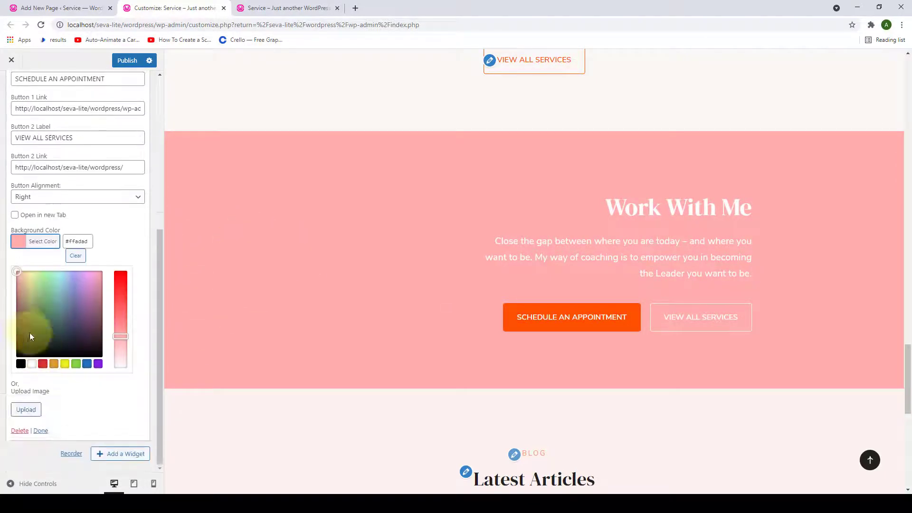
pyautogui.click(54, 365)
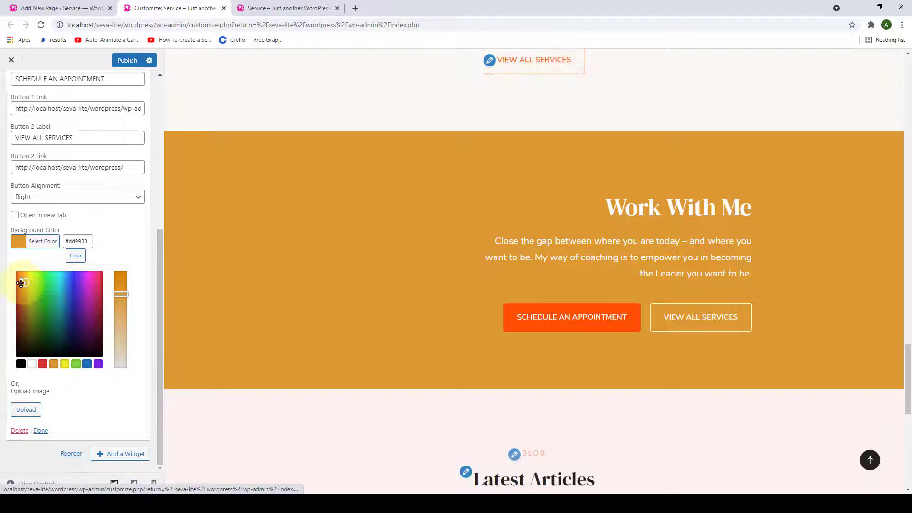
pyautogui.moveTo(21, 282)
pyautogui.mouseDown()
pyautogui.moveTo(19, 295)
pyautogui.moveTo(18, 282)
pyautogui.mouseUp()
pyautogui.moveTo(115, 287); pyautogui.dragTo(120, 346)
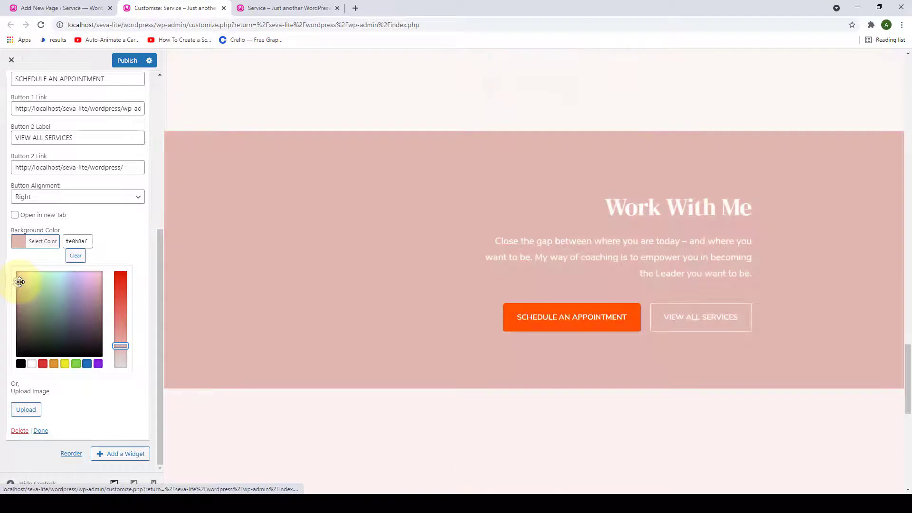
pyautogui.moveTo(18, 283); pyautogui.dragTo(19, 283)
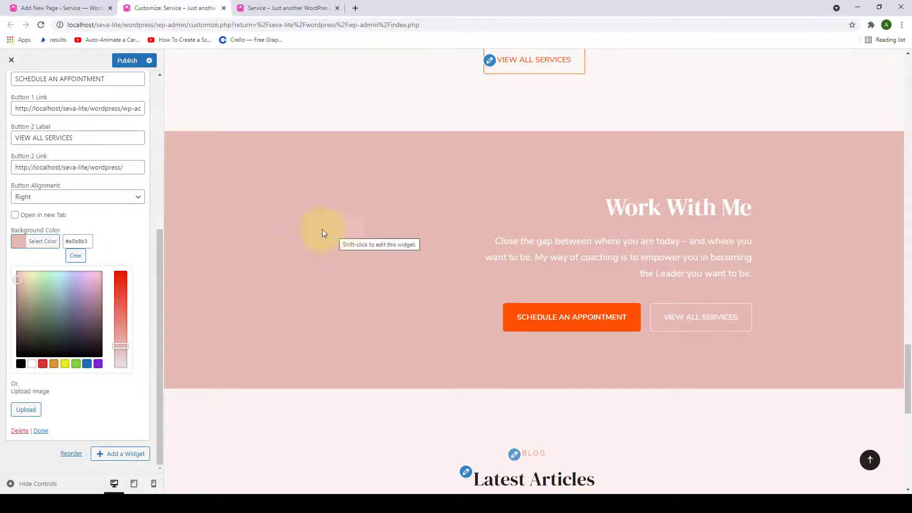
pyautogui.click(72, 256)
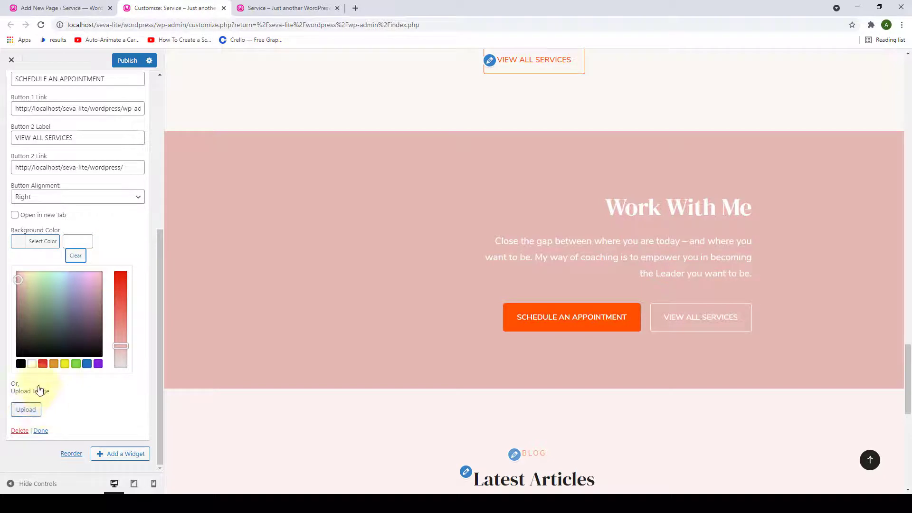
pyautogui.click(26, 410)
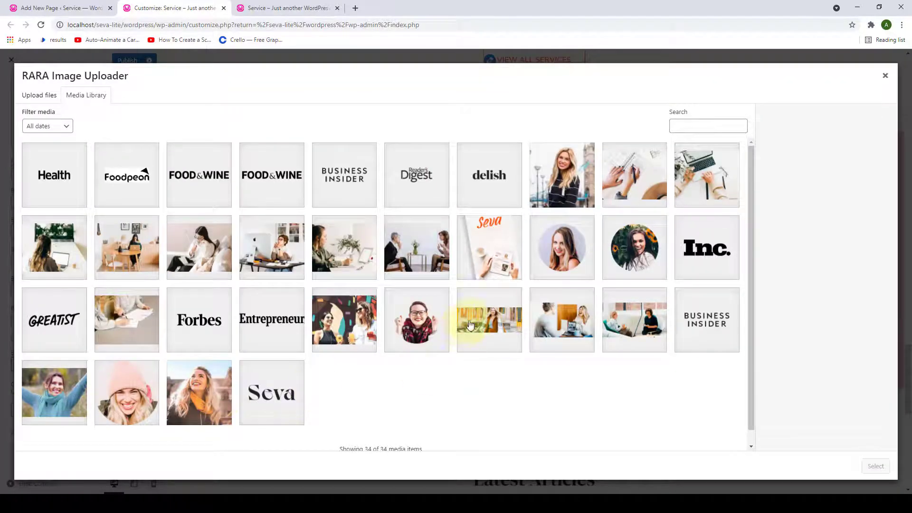
pyautogui.click(471, 333)
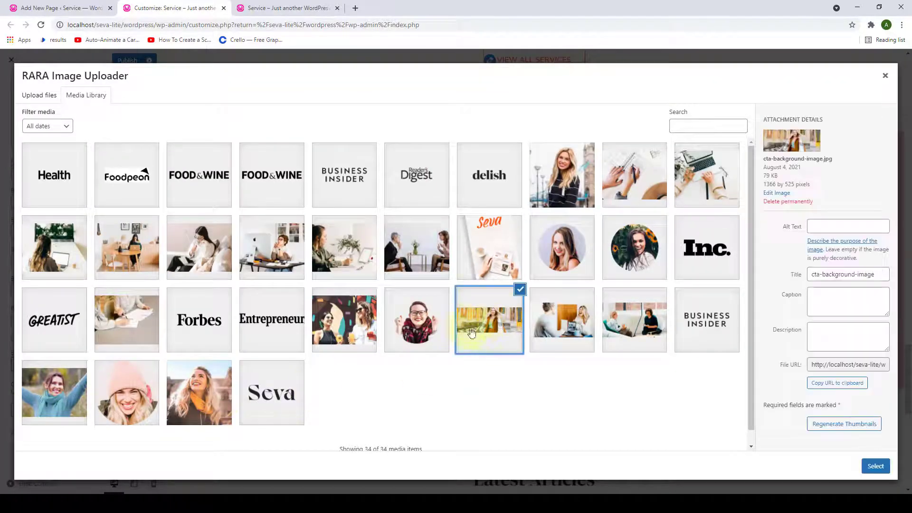
pyautogui.click(874, 467)
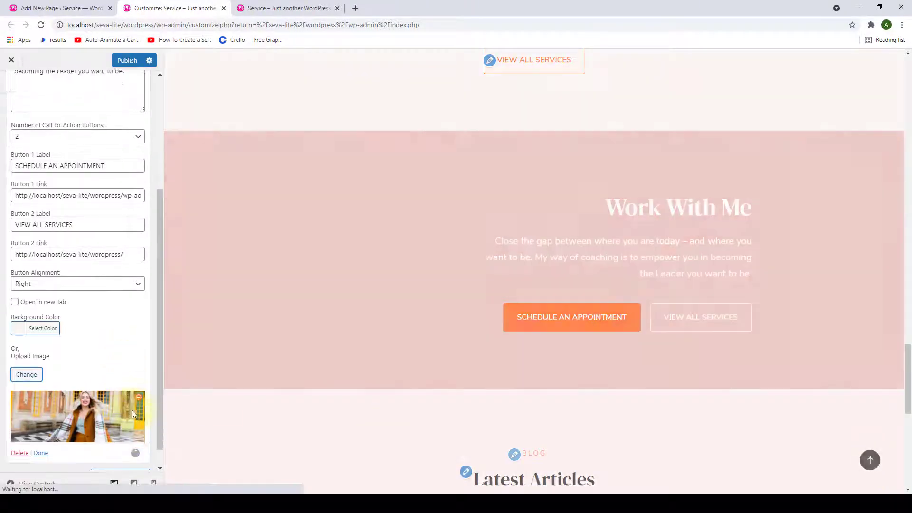
pyautogui.scroll(-2, 132, 409)
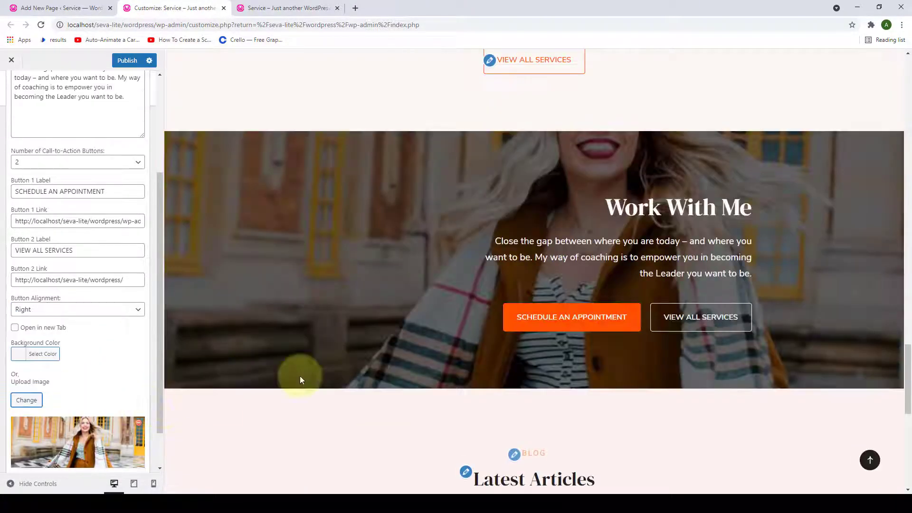
pyautogui.scroll(3, 505, 281)
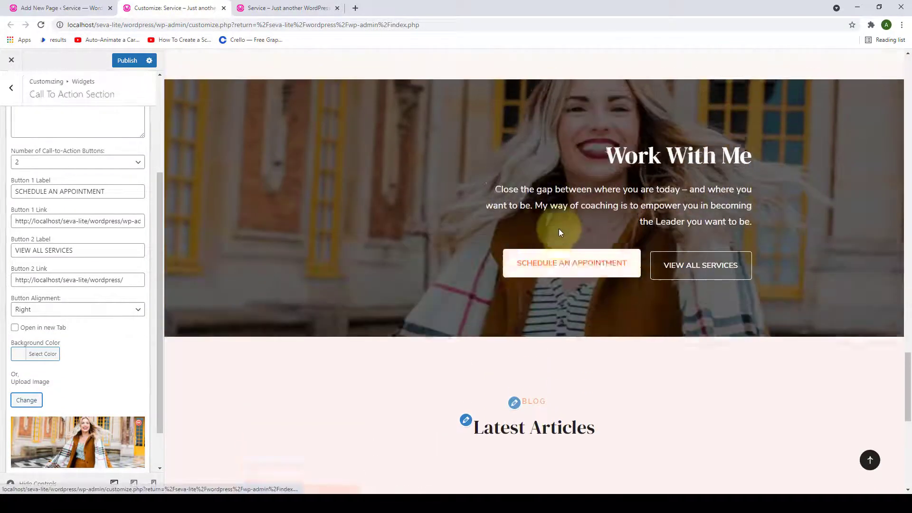
pyautogui.scroll(-1, 503, 207)
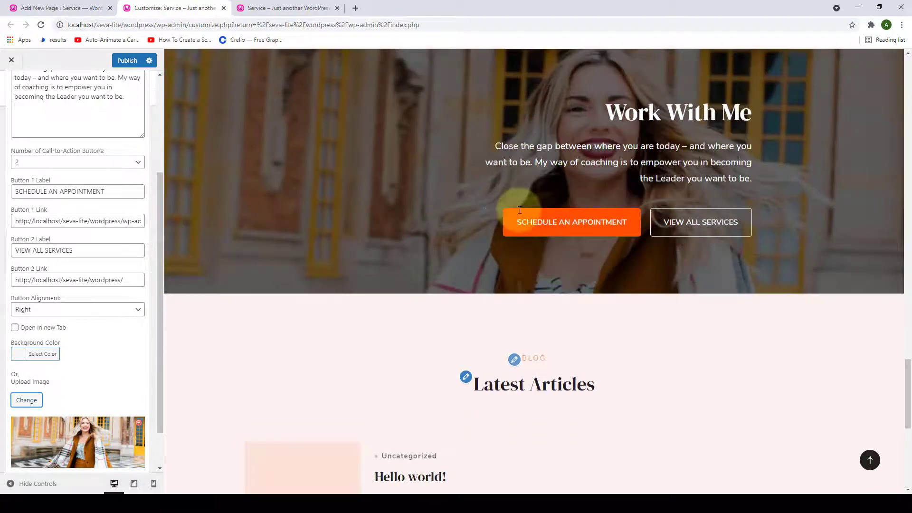
pyautogui.scroll(1, 518, 209)
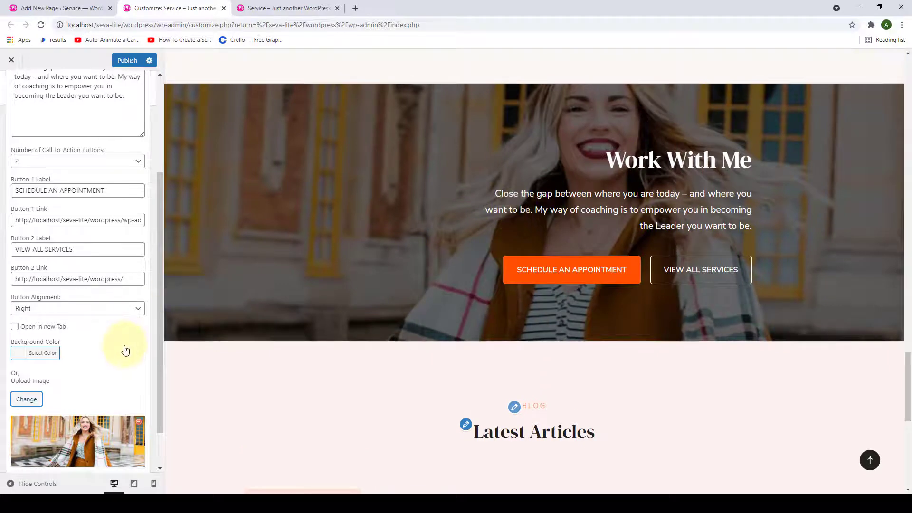
pyautogui.scroll(-1, 114, 333)
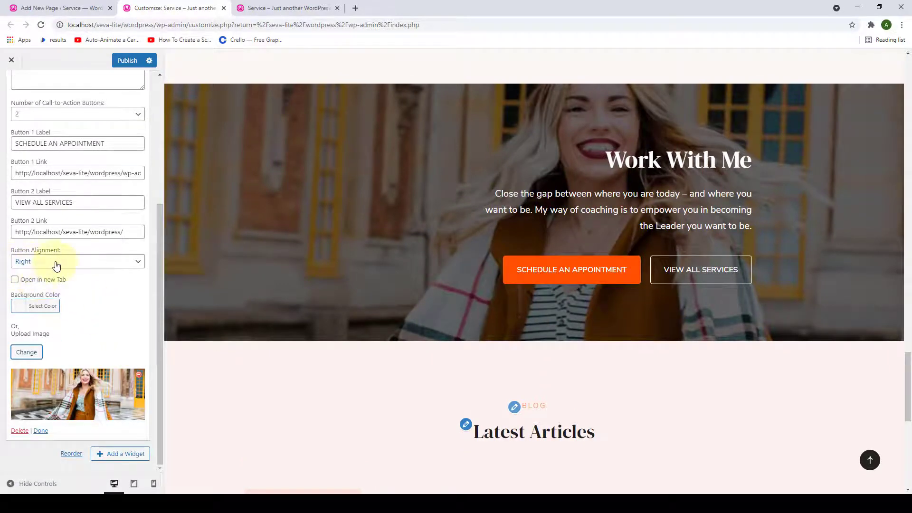
# - Change Button Alignment from Left to Centered, close the widget, and publish
pyautogui.click(57, 265)
pyautogui.click(50, 281)
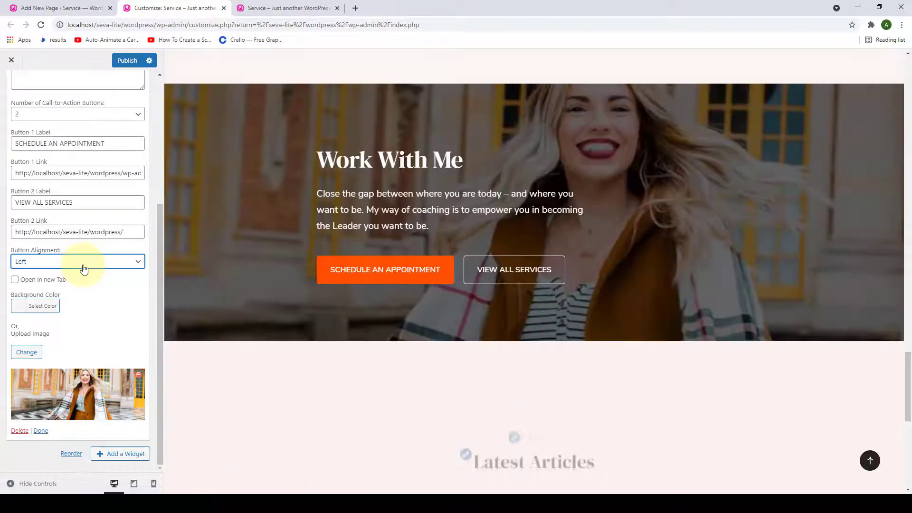
pyautogui.click(83, 267)
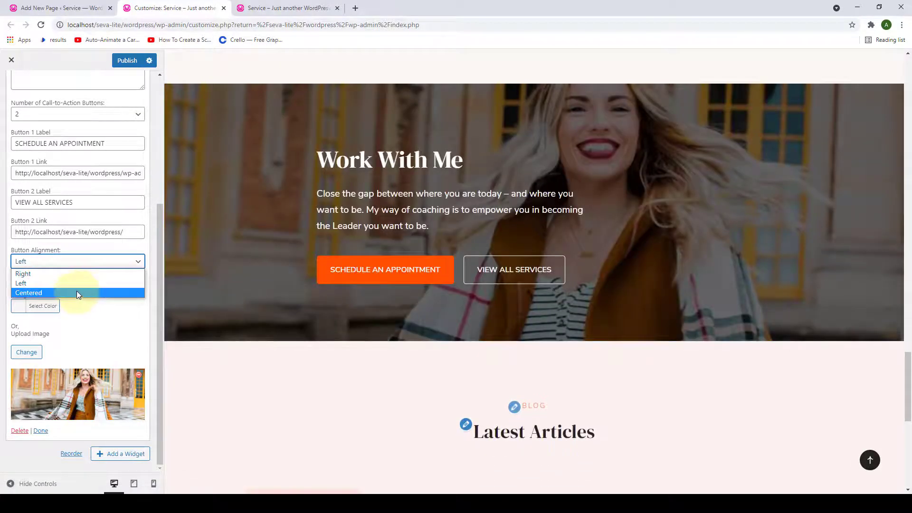
pyautogui.click(76, 290)
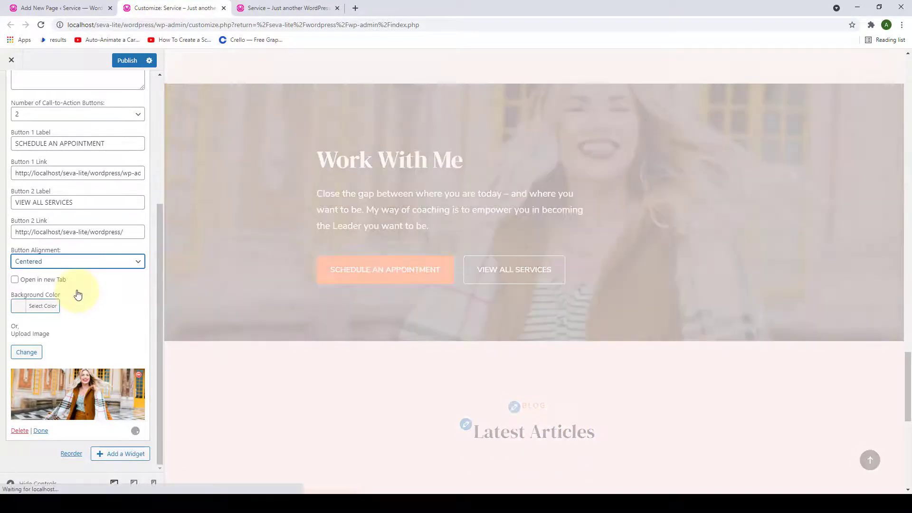
pyautogui.scroll(-1, 327, 308)
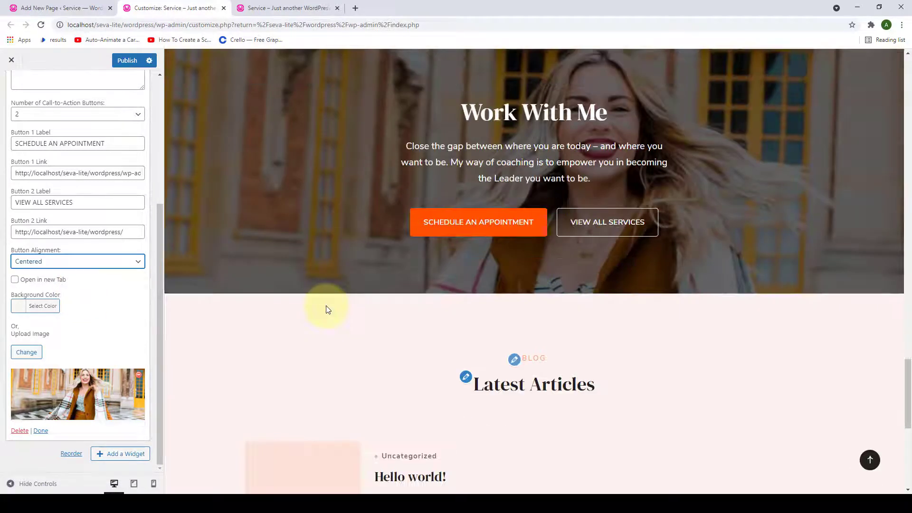
pyautogui.scroll(1, 326, 309)
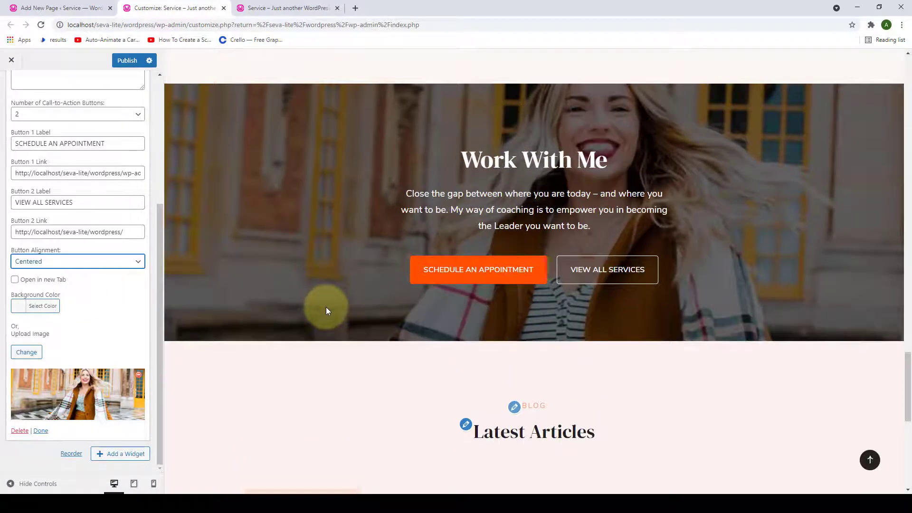
pyautogui.click(40, 431)
pyautogui.click(127, 60)
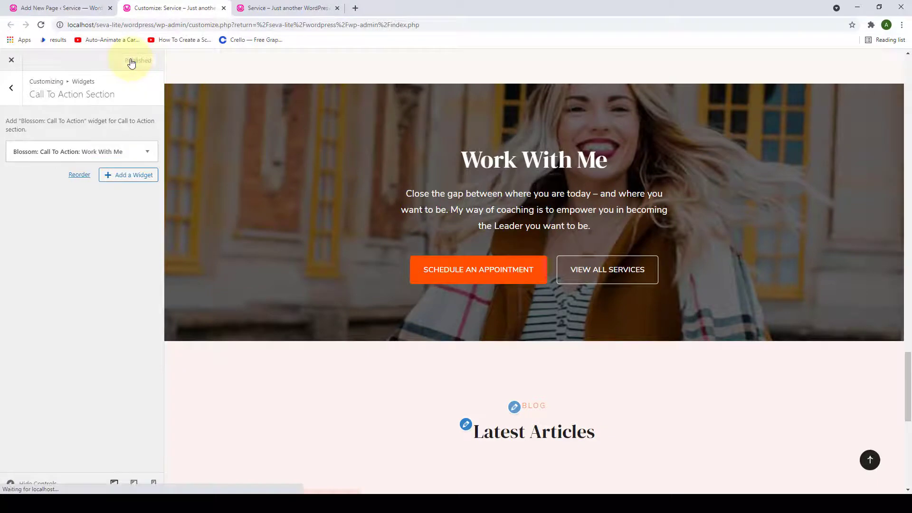
# - Reload the live home page, check the centred Work With Me section, then return to the Customizer
pyautogui.click(282, 4)
pyautogui.scroll(-15, 366, 194)
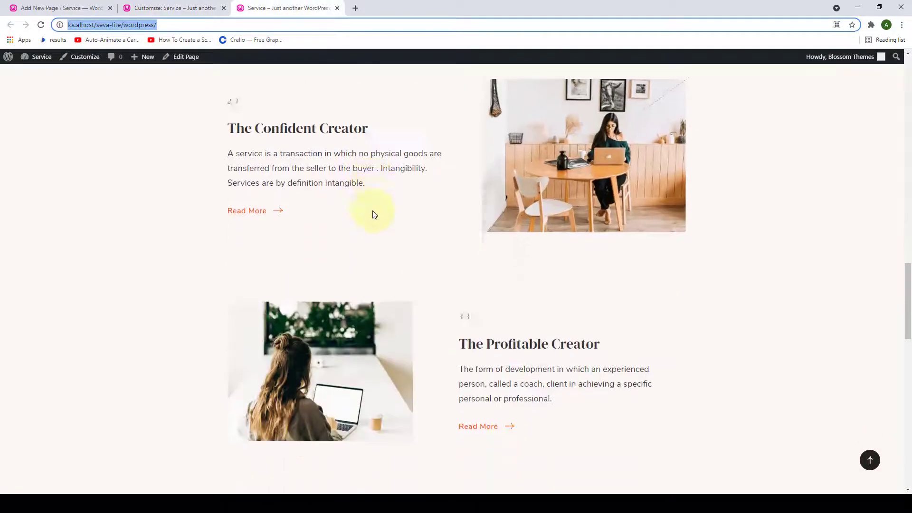
pyautogui.scroll(-1, 373, 212)
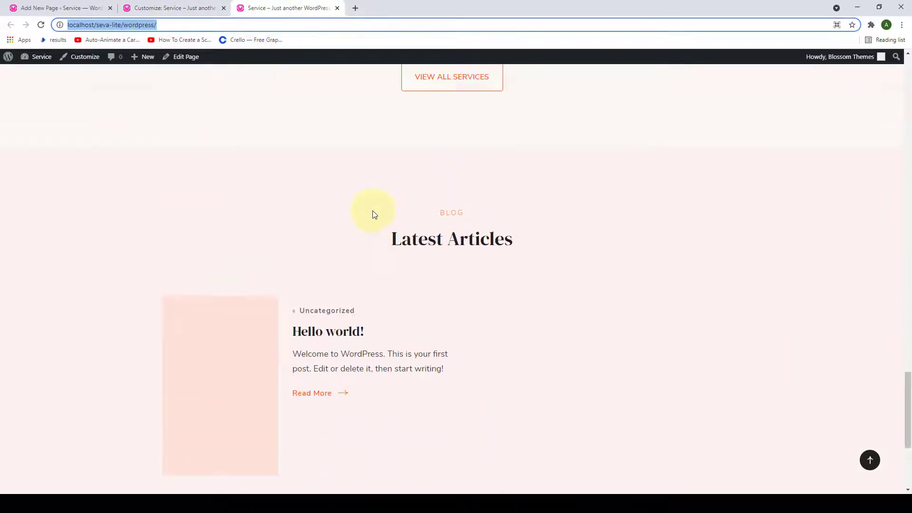
pyautogui.click(40, 24)
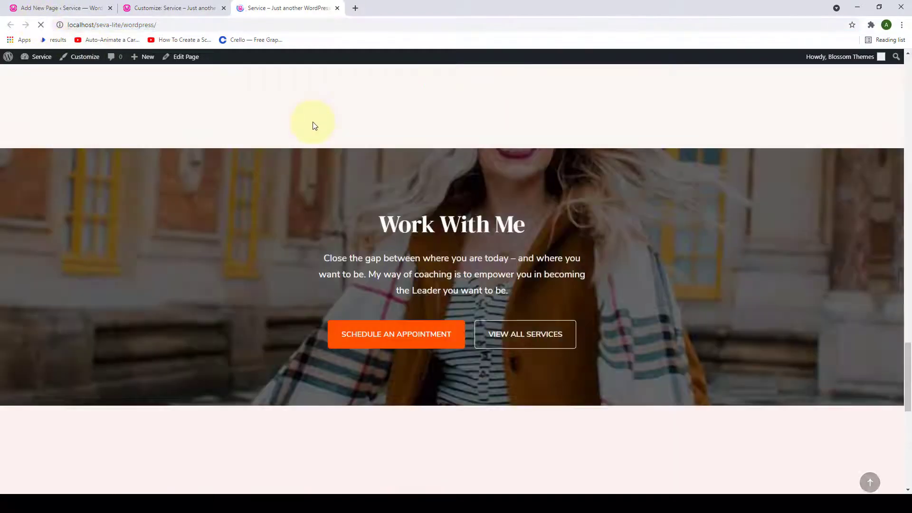
pyautogui.scroll(-3, 524, 226)
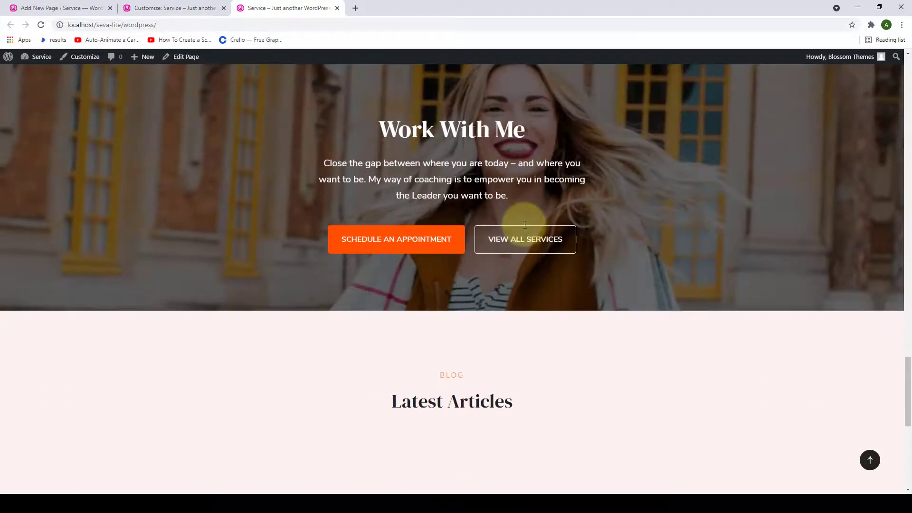
pyautogui.scroll(5, 526, 228)
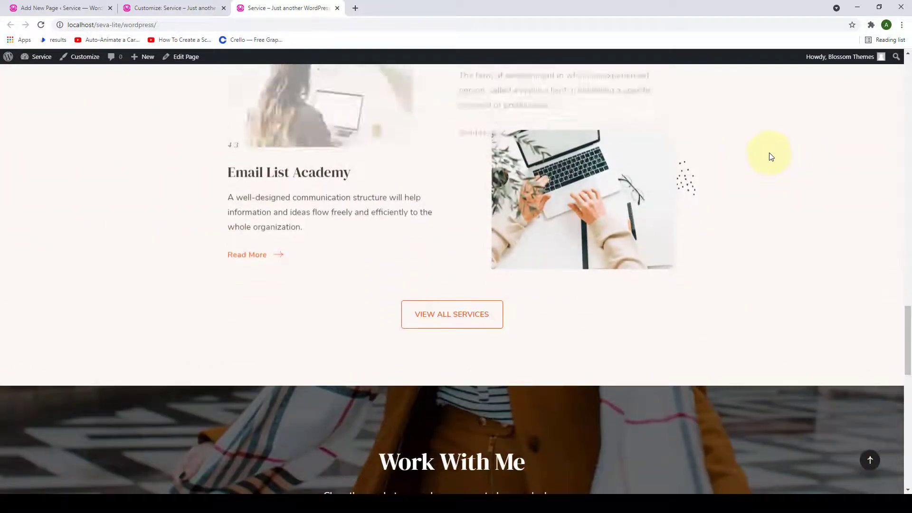
pyautogui.scroll(-6, 769, 162)
pyautogui.scroll(3, 769, 162)
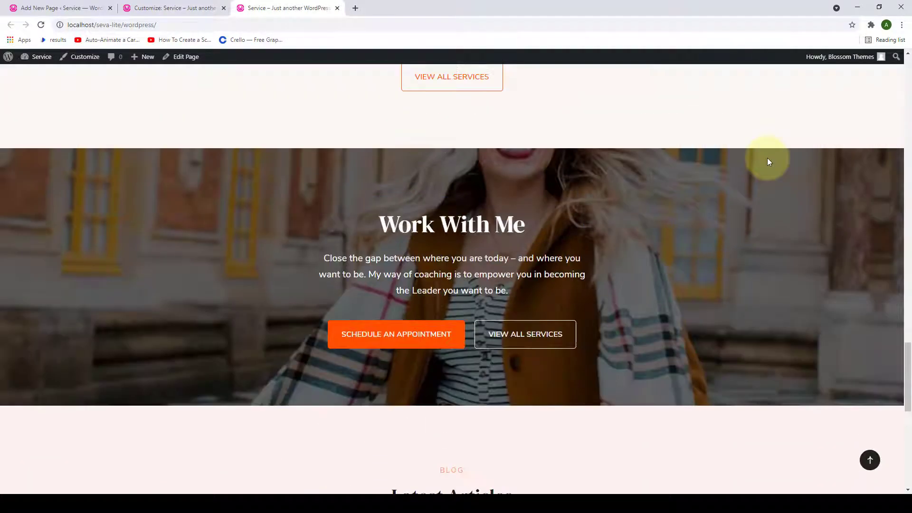
pyautogui.scroll(-2, 768, 161)
pyautogui.scroll(1, 630, 162)
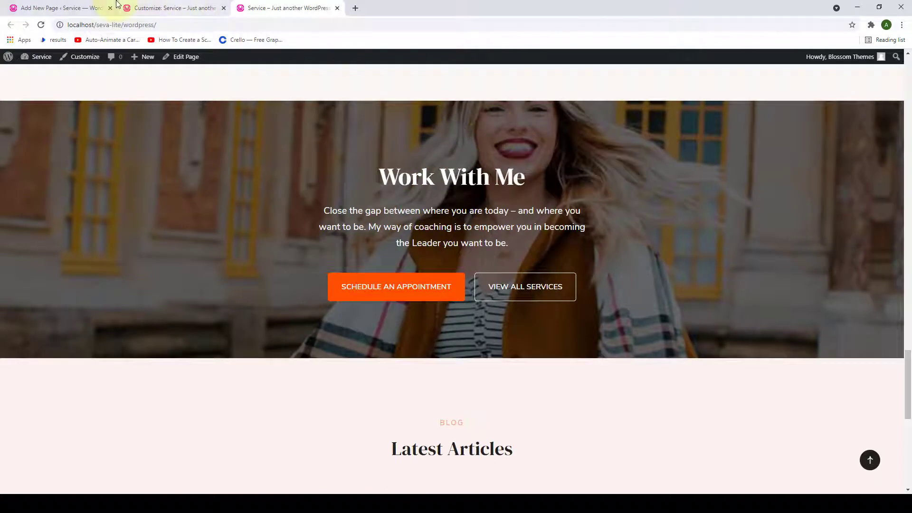
pyautogui.click(171, 8)
# - Go back to Front Page Settings, open the Testimonial Section, and bring up the widget list
pyautogui.click(10, 89)
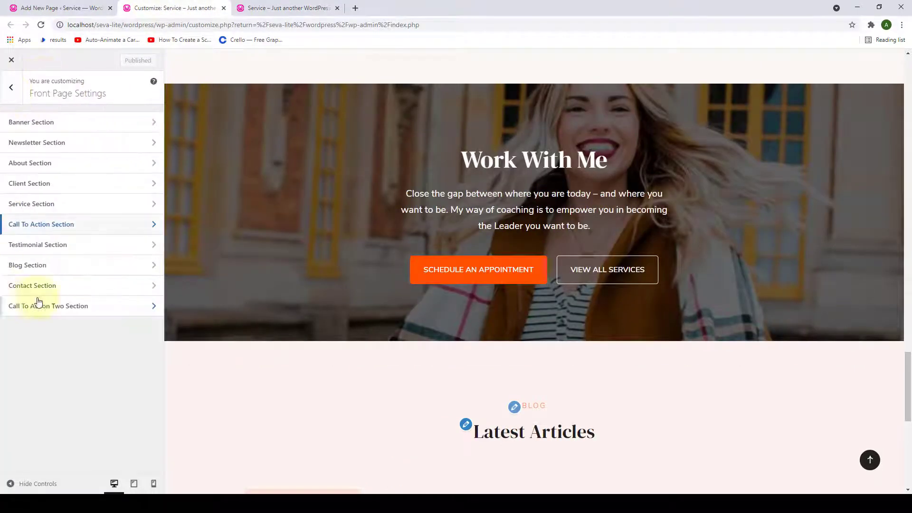
pyautogui.click(95, 253)
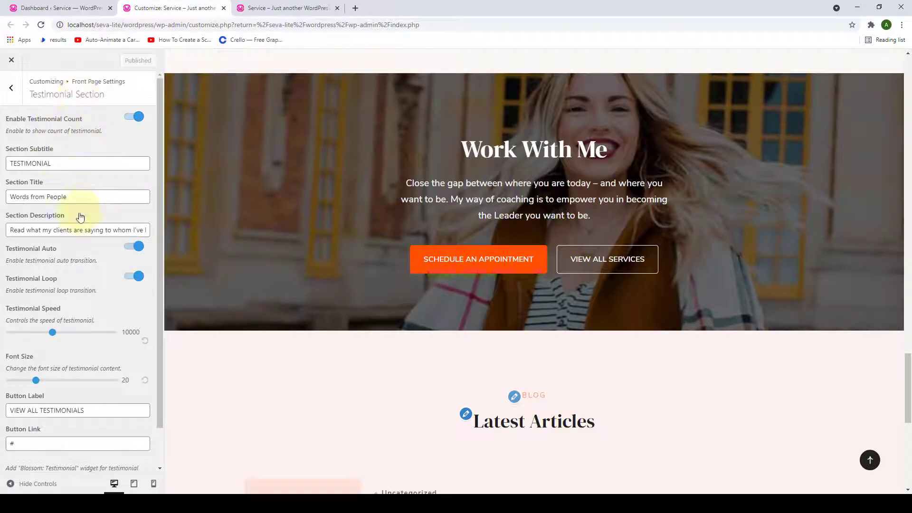
pyautogui.scroll(-2, 77, 380)
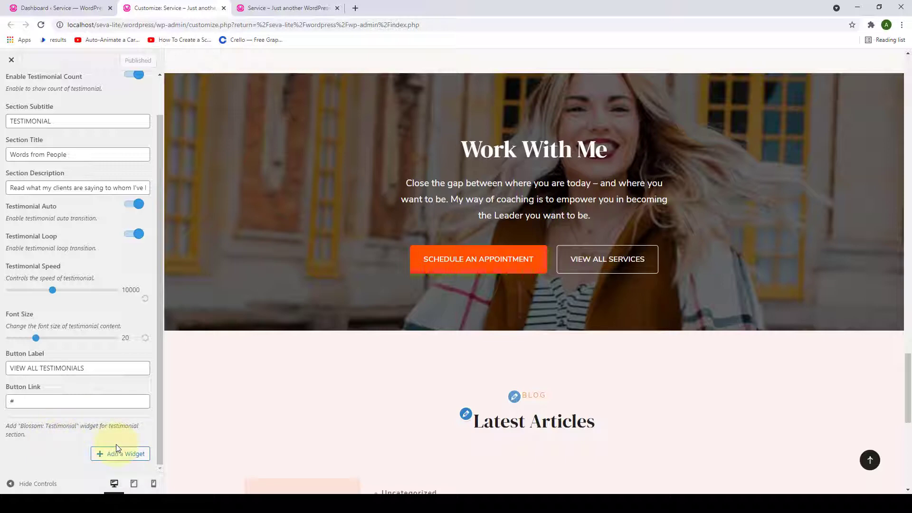
pyautogui.click(108, 456)
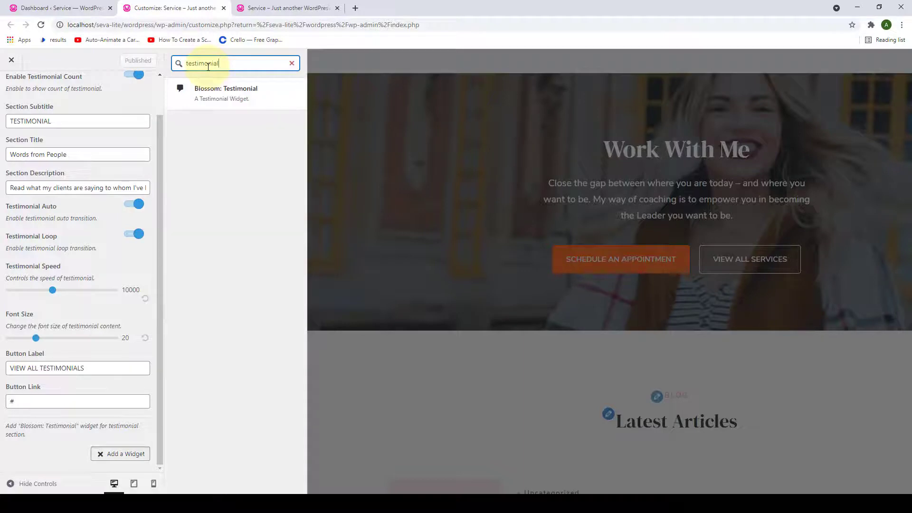
# - Add a Blossom: Testimonial widget and paste the client's name into its Name field
pyautogui.click(218, 95)
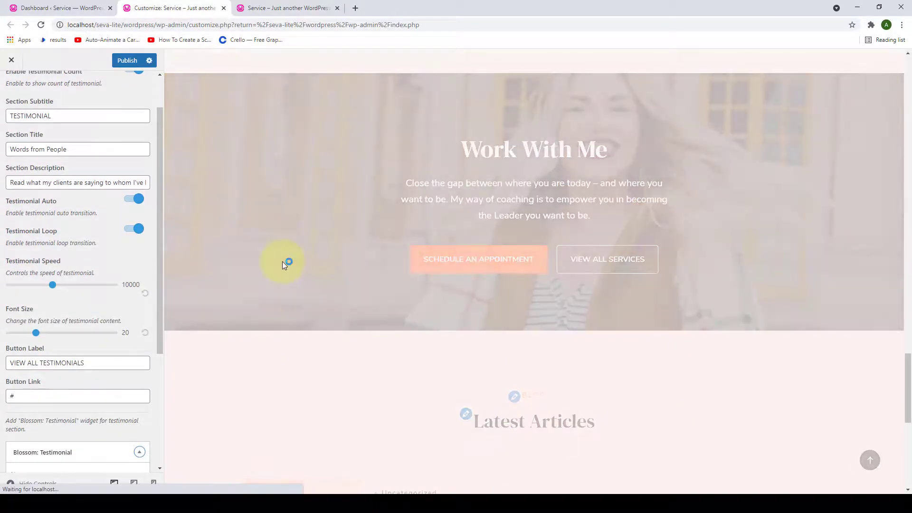
pyautogui.scroll(-3, 282, 261)
pyautogui.scroll(-4, 110, 294)
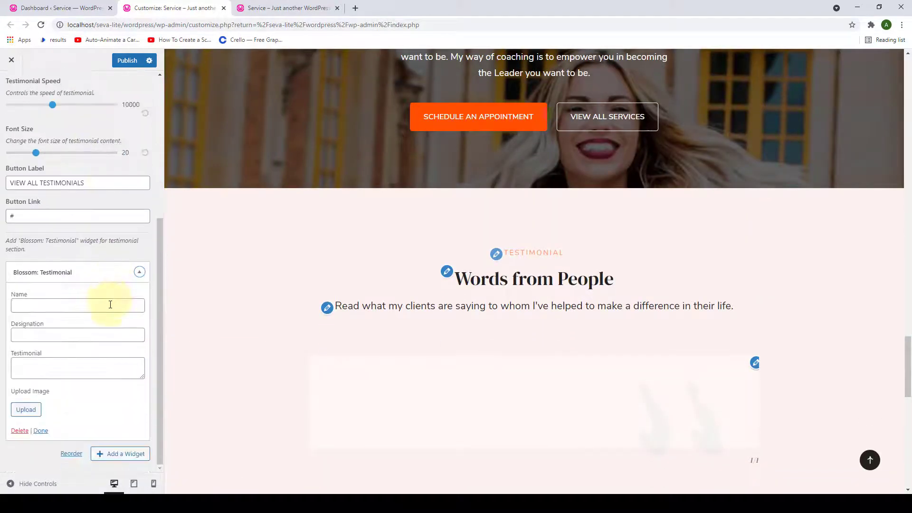
pyautogui.click(108, 305)
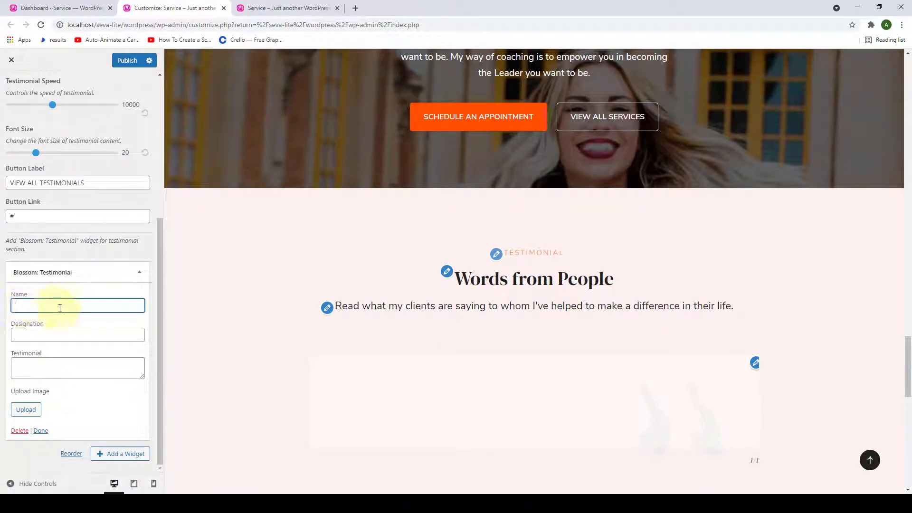
pyautogui.click(52, 335)
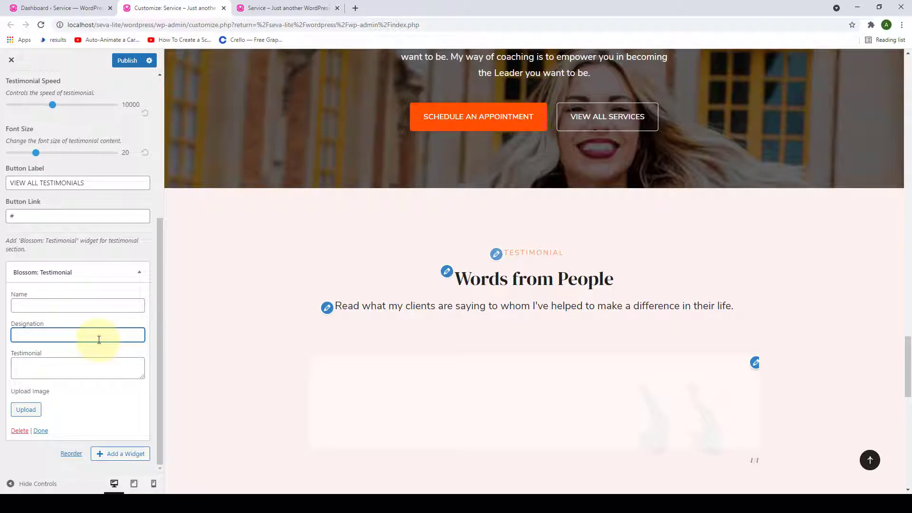
pyautogui.click(31, 366)
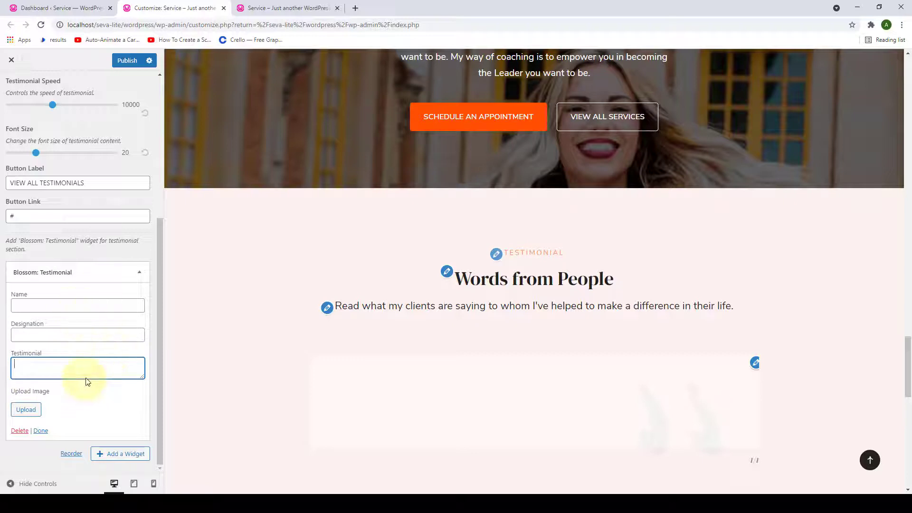
pyautogui.click(78, 304)
pyautogui.click(76, 304)
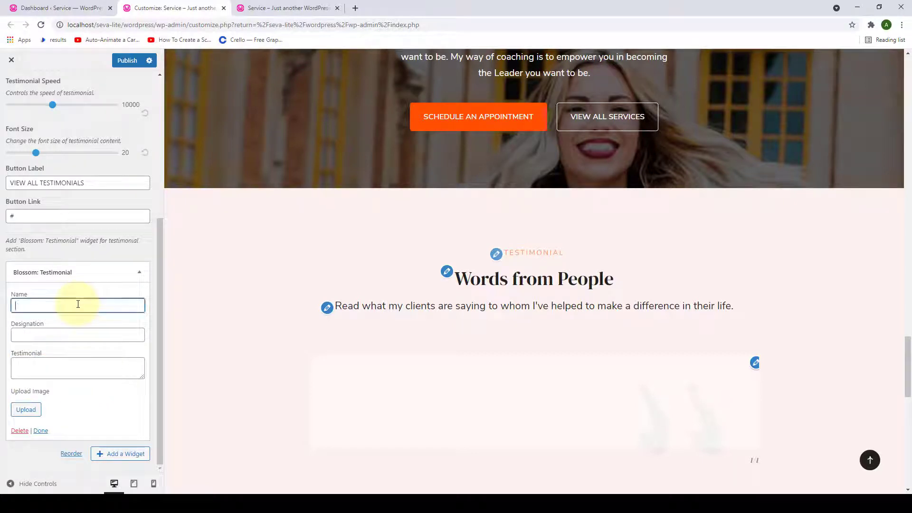
pyautogui.rightClick(65, 305)
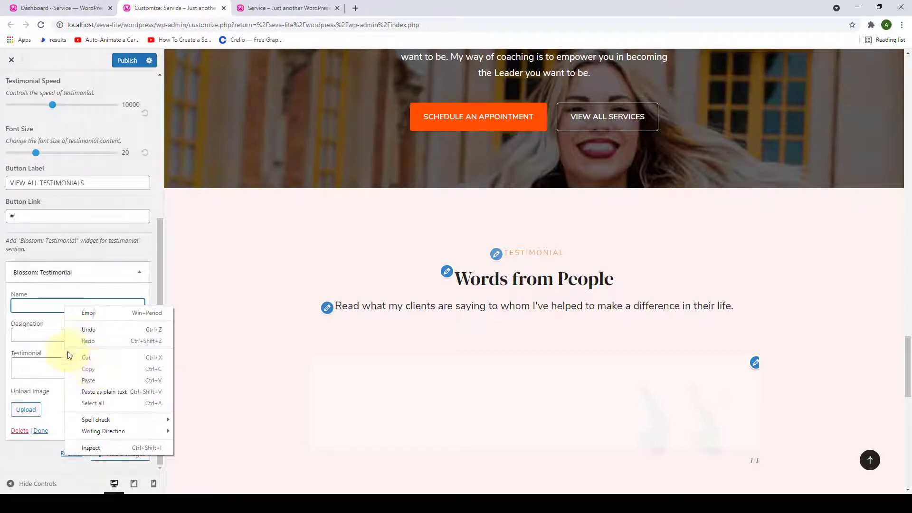
pyautogui.click(100, 378)
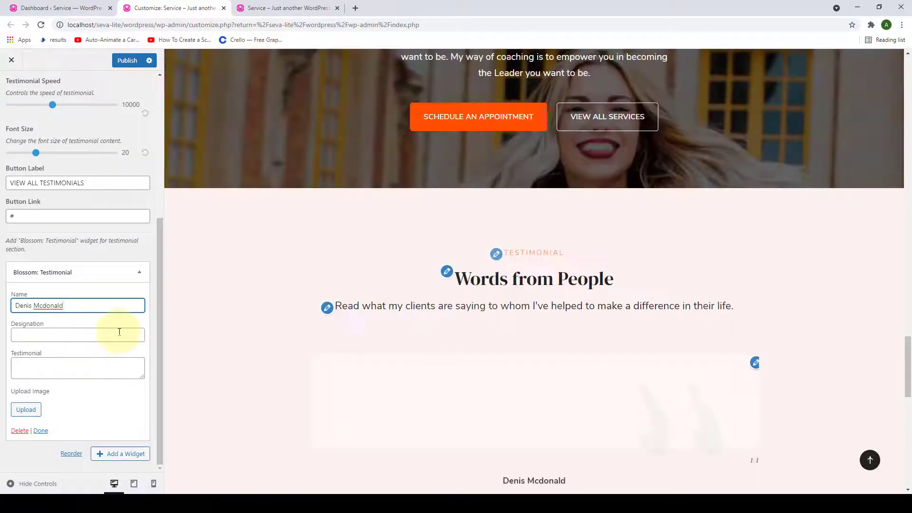
# - Paste 'Co-Founder of Expert Coaching' as designation and the quote paragraph as testimonial text
pyautogui.click(118, 332)
pyautogui.rightClick(120, 332)
pyautogui.click(142, 407)
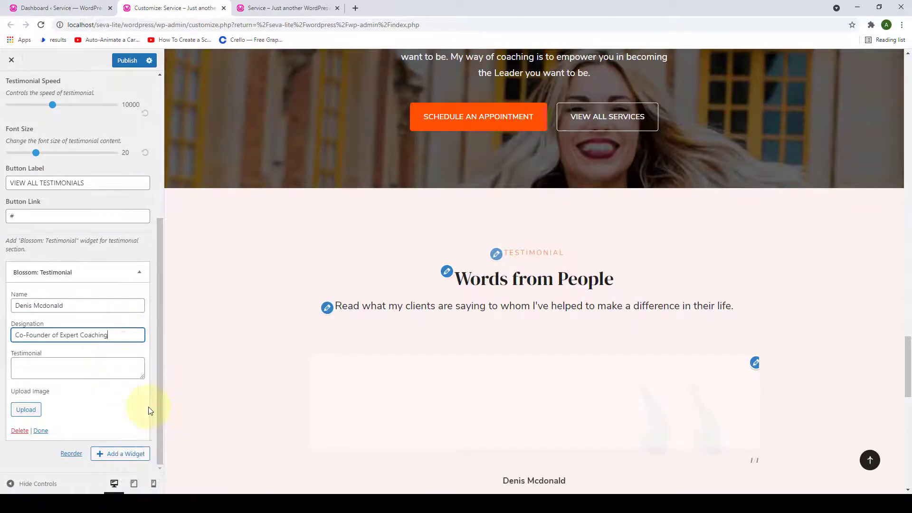
pyautogui.click(128, 374)
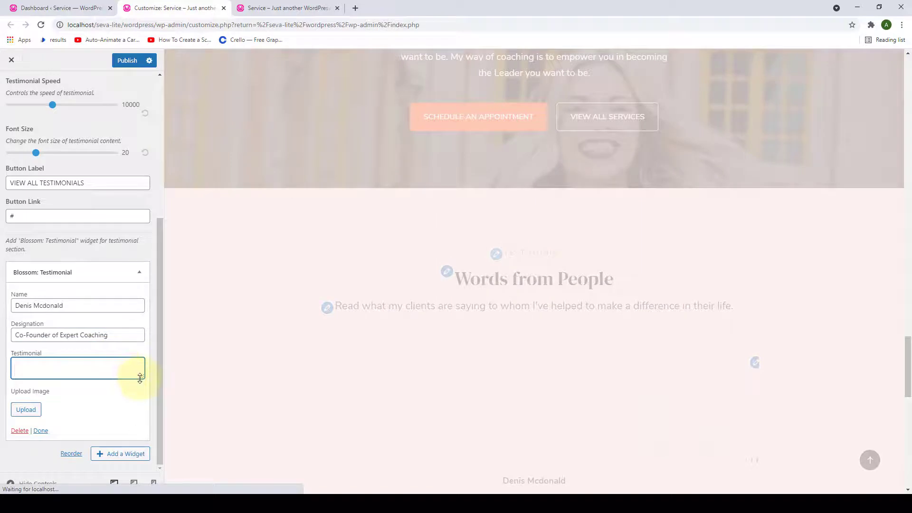
pyautogui.moveTo(140, 379); pyautogui.dragTo(139, 425)
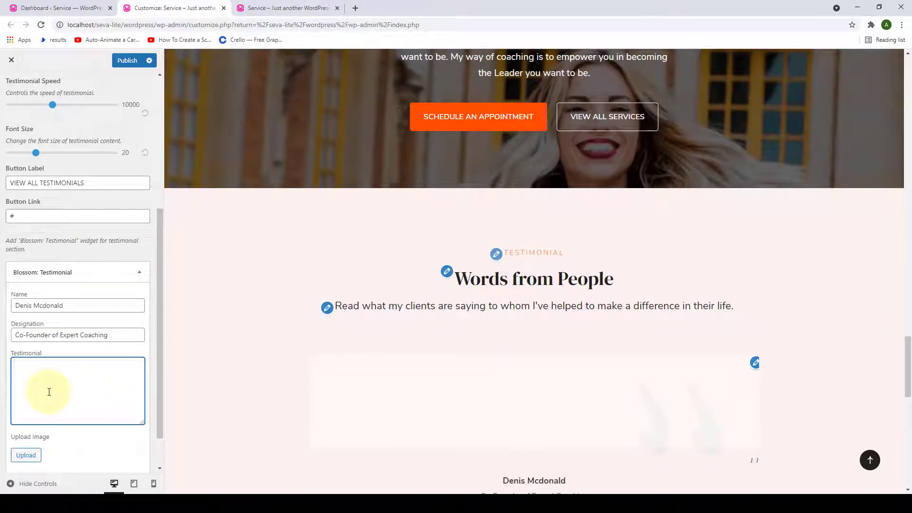
pyautogui.rightClick(71, 378)
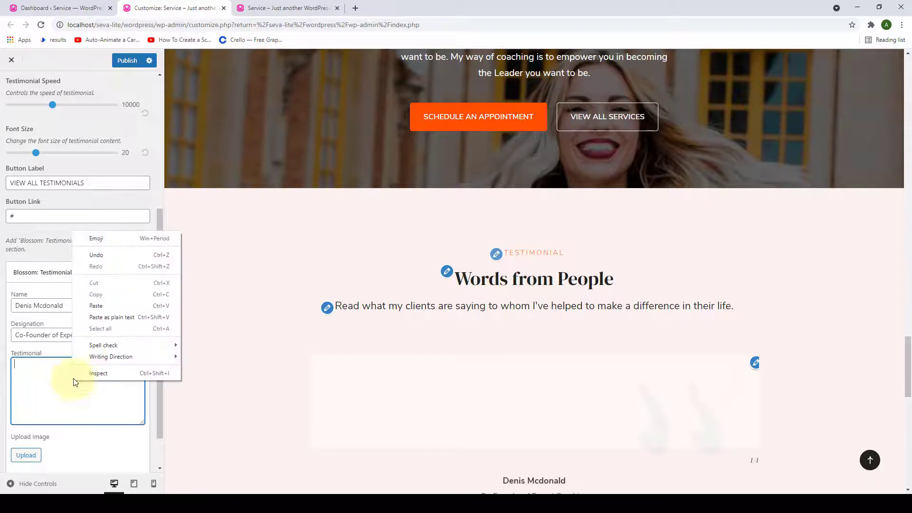
pyautogui.click(92, 307)
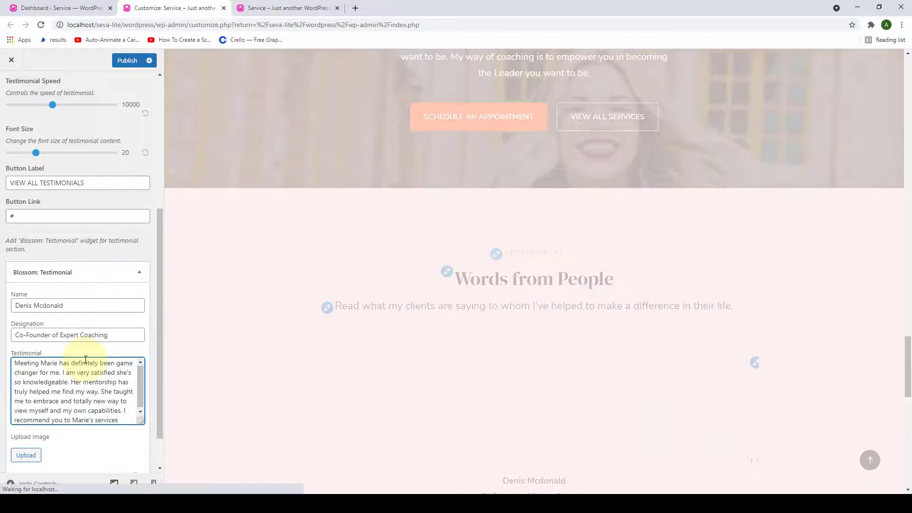
# - Upload the round denis-image portrait as the testimonial photo and finish the widget
pyautogui.scroll(-7, 589, 408)
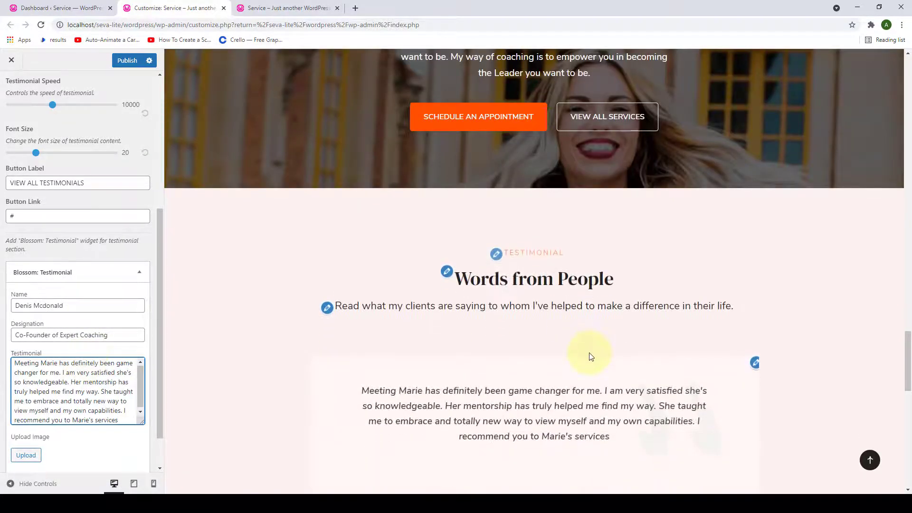
pyautogui.scroll(-1, 161, 384)
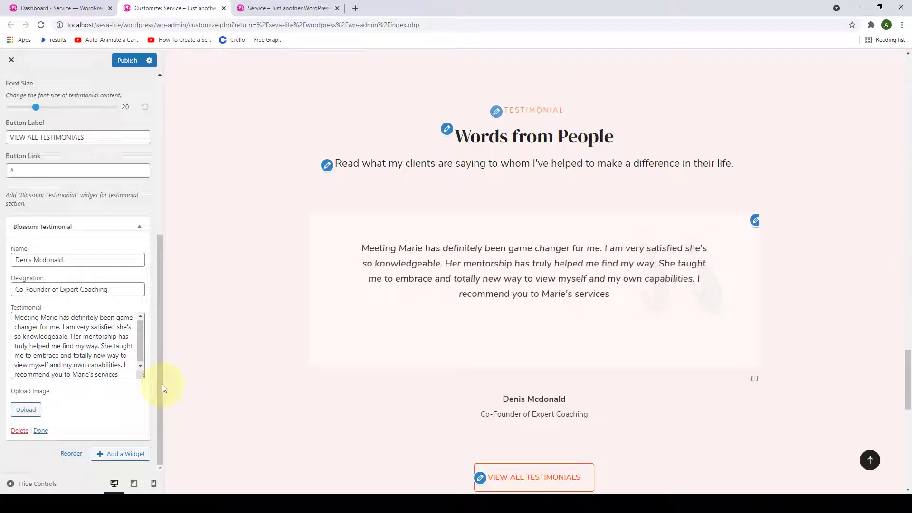
pyautogui.click(26, 410)
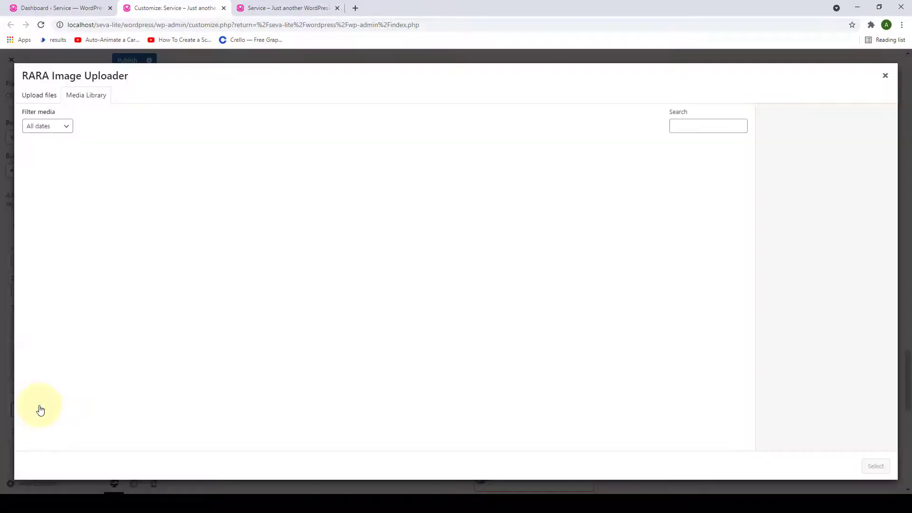
pyautogui.click(346, 316)
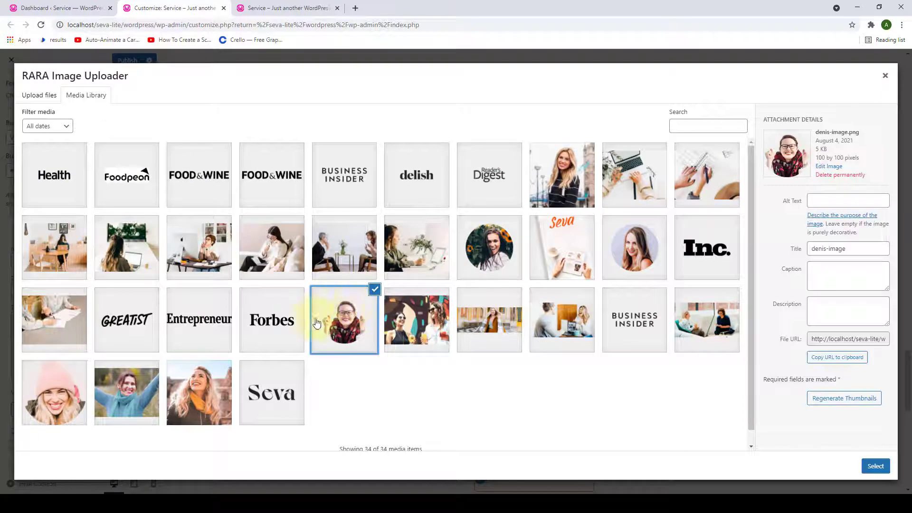
pyautogui.click(880, 467)
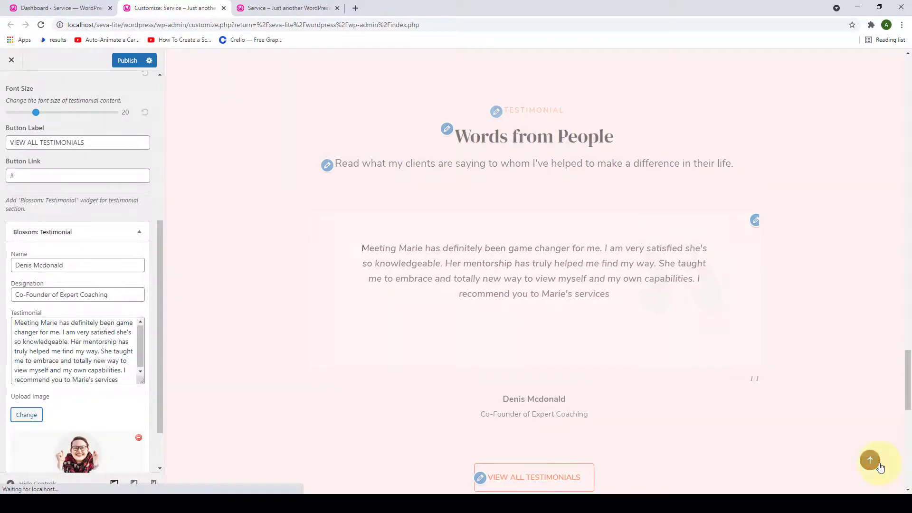
pyautogui.scroll(-1, 161, 367)
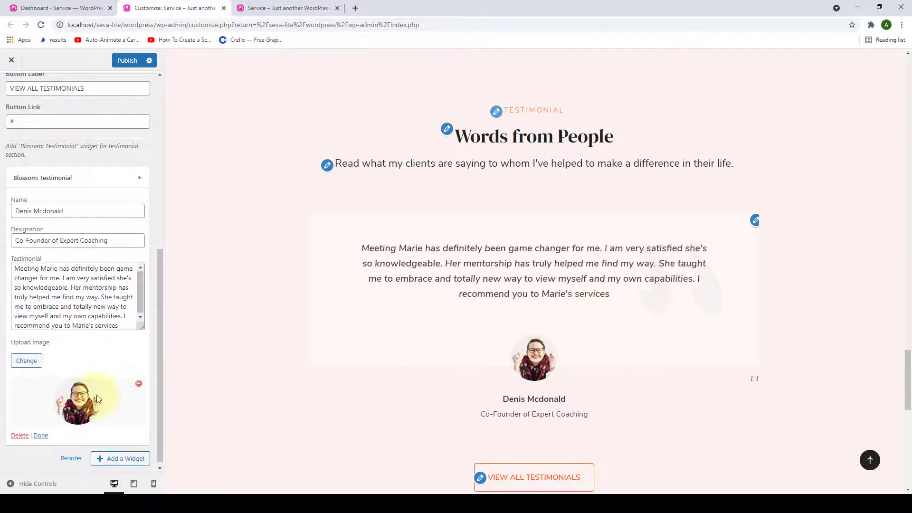
pyautogui.click(41, 436)
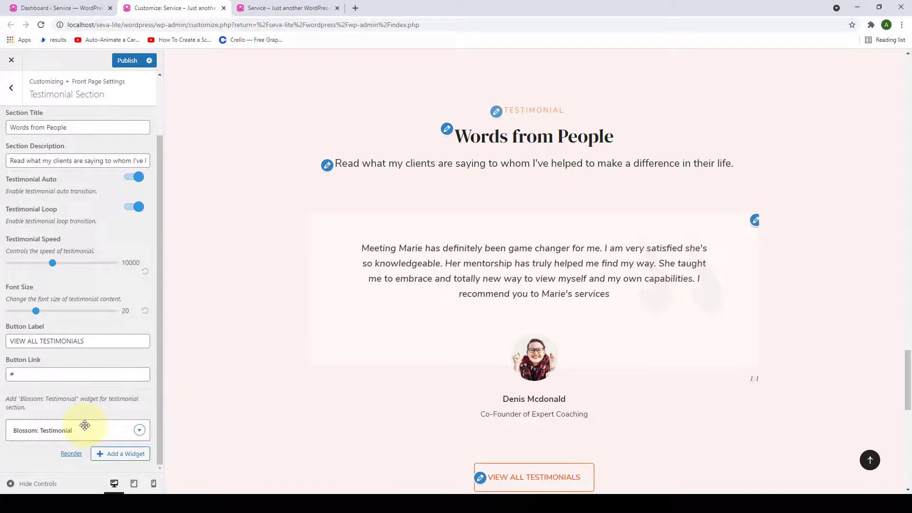
# - Add a second testimonial with the client's name, 'Finance Head At Ripple Co.', pasted quote and portrait
pyautogui.click(121, 454)
pyautogui.write('testi')
pyautogui.press('Return')
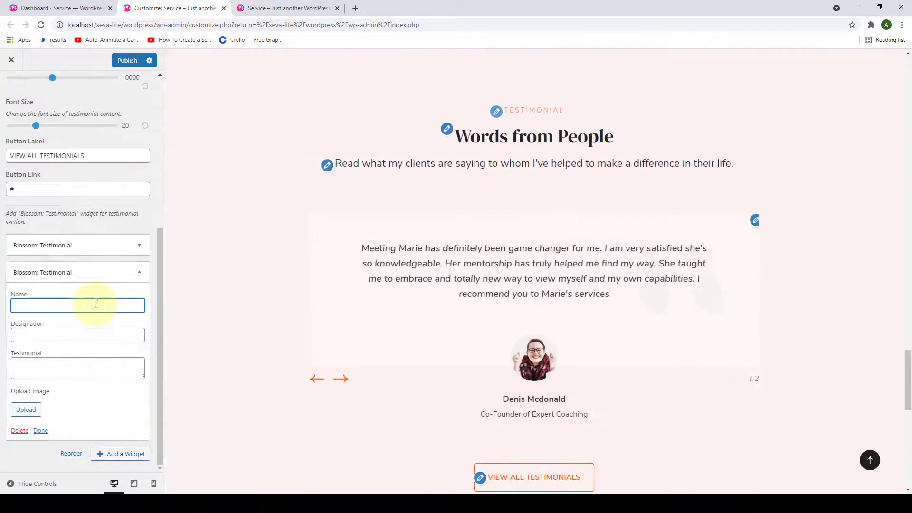
pyautogui.click(91, 334)
pyautogui.write('Finance Head At ')
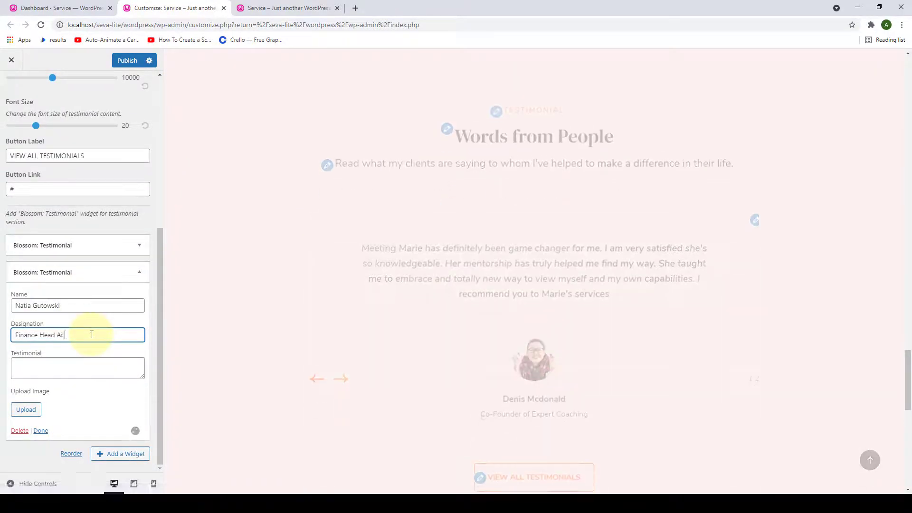
pyautogui.write('Ripple Co.')
pyautogui.click(99, 369)
pyautogui.write("Meeting Marie has definitely been game changer for me. I am very satisfied she's so knowledgeable. Her mentorship has truly helped me find my way. She taught me to embrace and totally new way to view myself and my own capabilities. I recommend you to Marie's services")
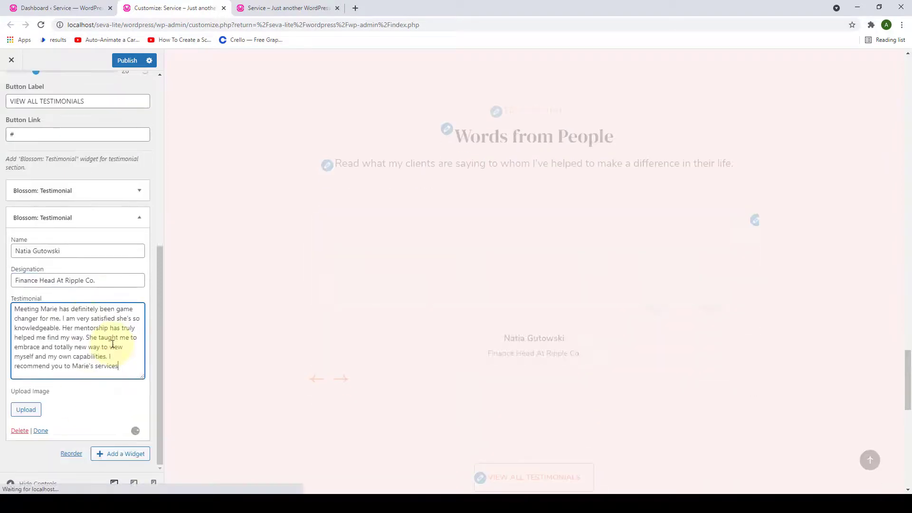
pyautogui.click(26, 410)
pyautogui.click(494, 242)
pyautogui.click(875, 464)
# - Add a third testimonial with the client's name and designation 'CEO At Digital Marketing Store'
pyautogui.click(120, 454)
pyautogui.write('testi')
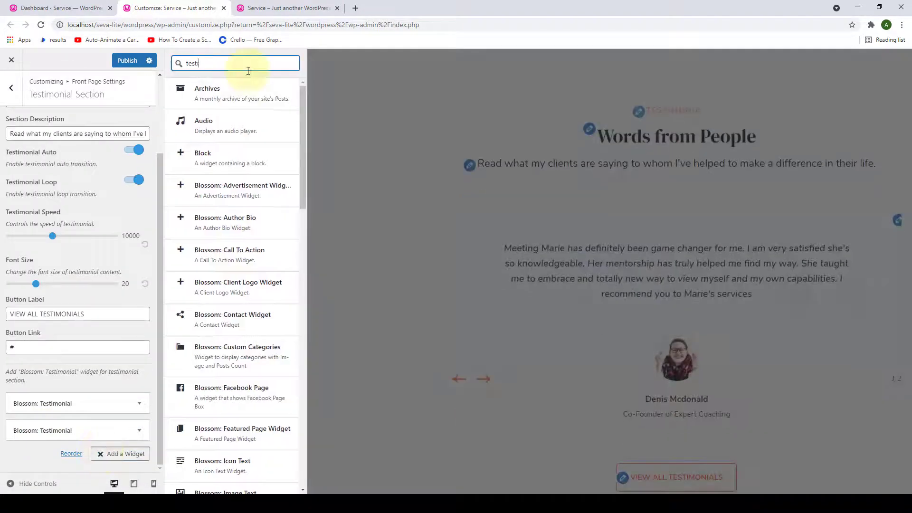
pyautogui.press('Return')
pyautogui.click(41, 305)
pyautogui.click(59, 335)
pyautogui.write('CEO A')
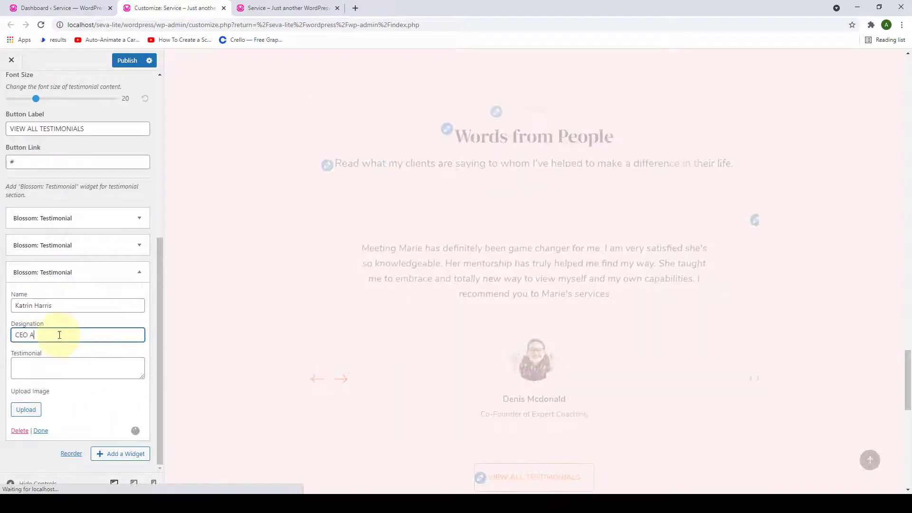
pyautogui.write('t Digital Marketing Store')
# - Paste the third testimonial's quote, attach a smiling woman's round portrait, and finish the widget
pyautogui.click(126, 368)
pyautogui.rightClick(106, 378)
pyautogui.click(142, 290)
pyautogui.click(26, 417)
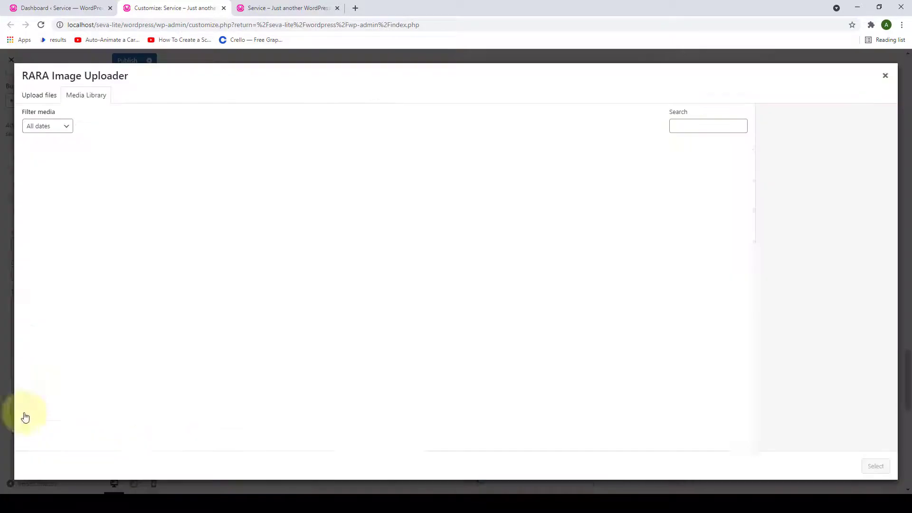
pyautogui.click(637, 244)
pyautogui.click(876, 466)
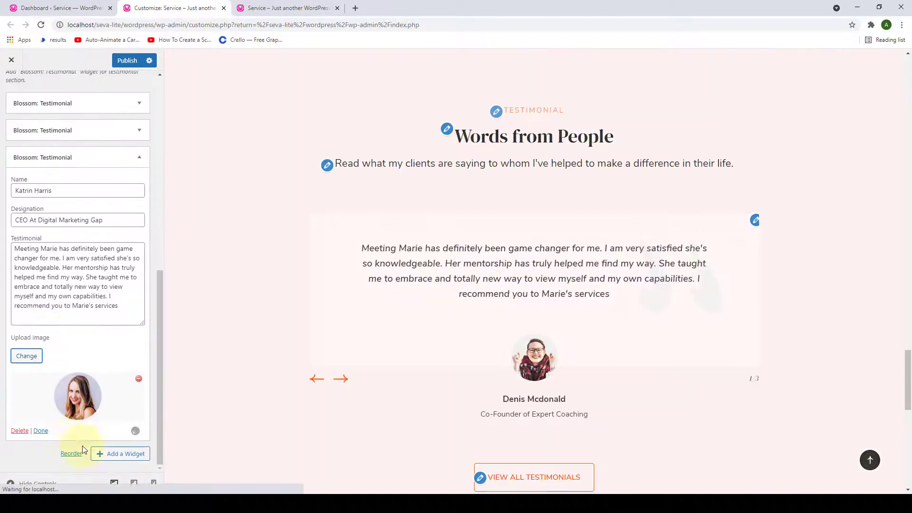
pyautogui.click(42, 430)
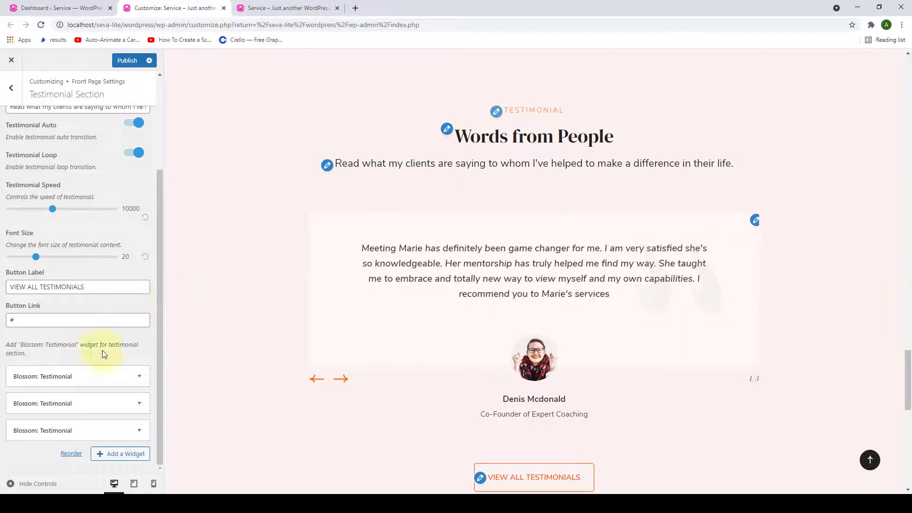
pyautogui.scroll(3, 104, 352)
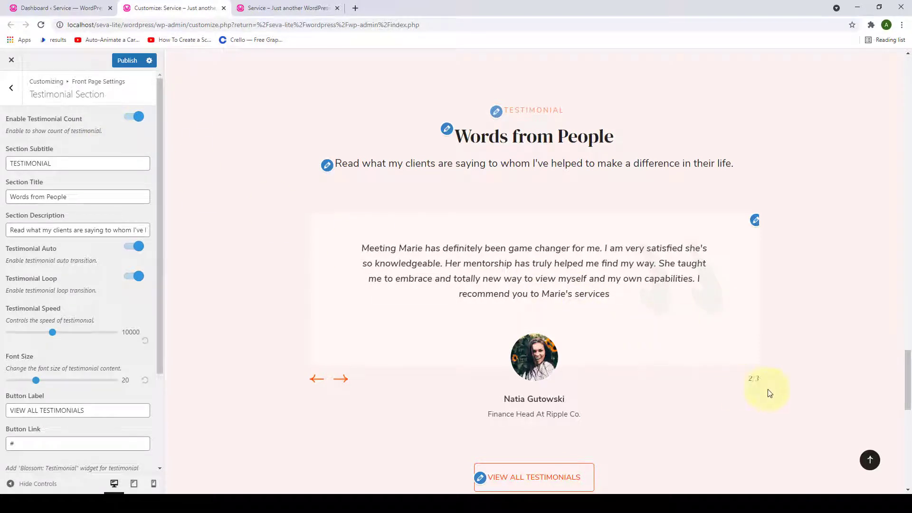
pyautogui.click(129, 118)
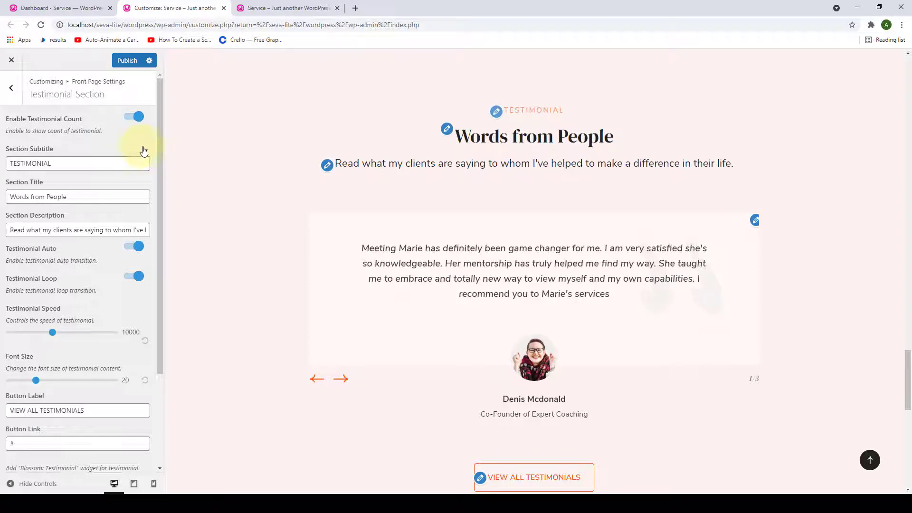
pyautogui.moveTo(51, 165); pyautogui.dragTo(6, 165)
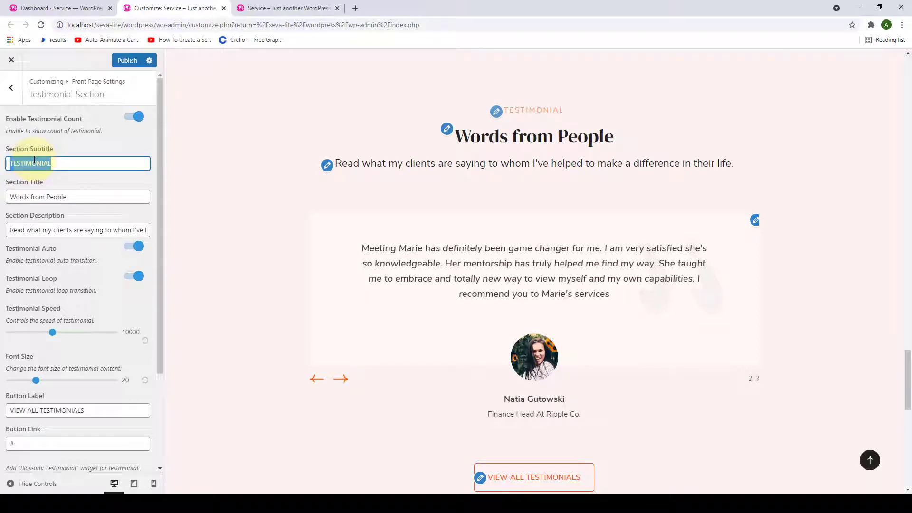
# - Replace the section title with 'Words Of Praises From Our Clients', leaving the description unchanged
pyautogui.tripleClick(88, 196)
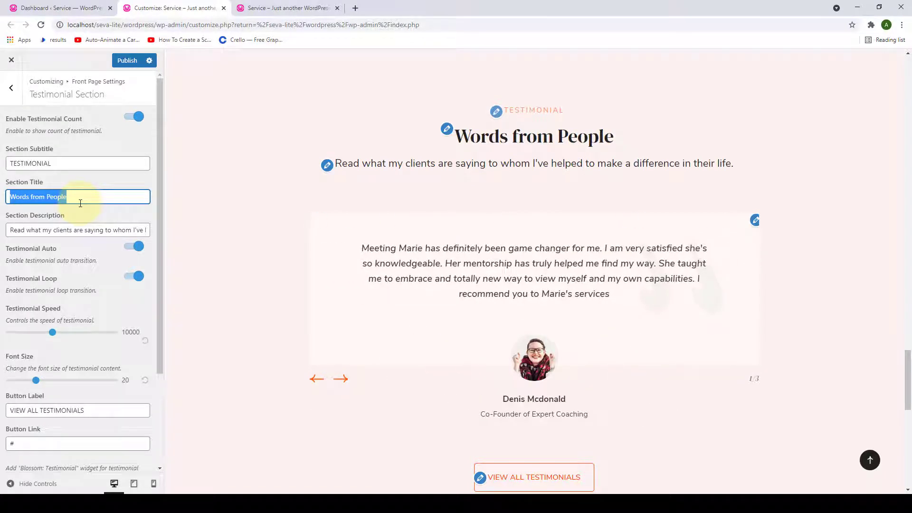
pyautogui.press('BackSpace')
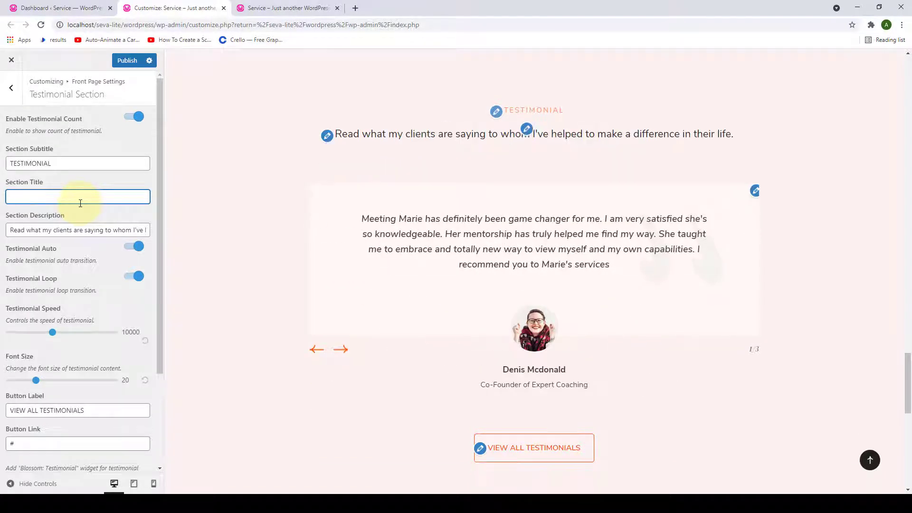
pyautogui.write('Words Of Praises From Our Clients')
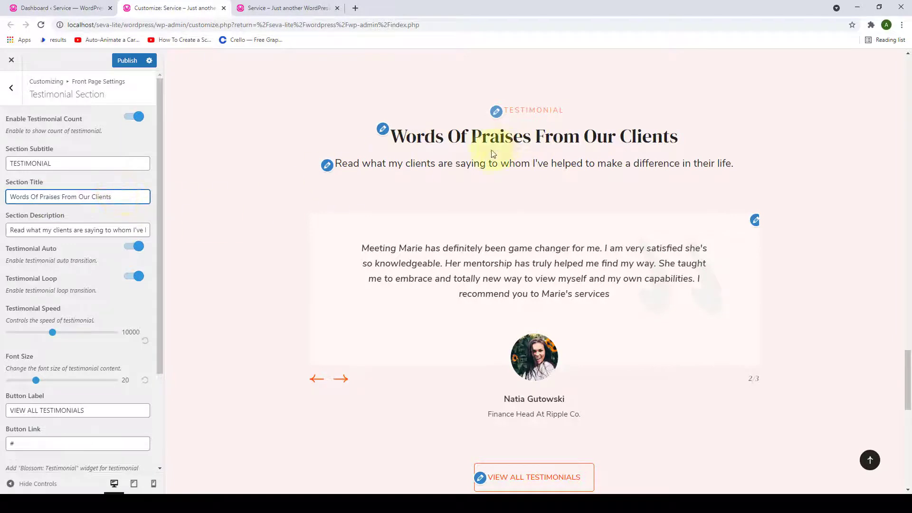
pyautogui.tripleClick(64, 230)
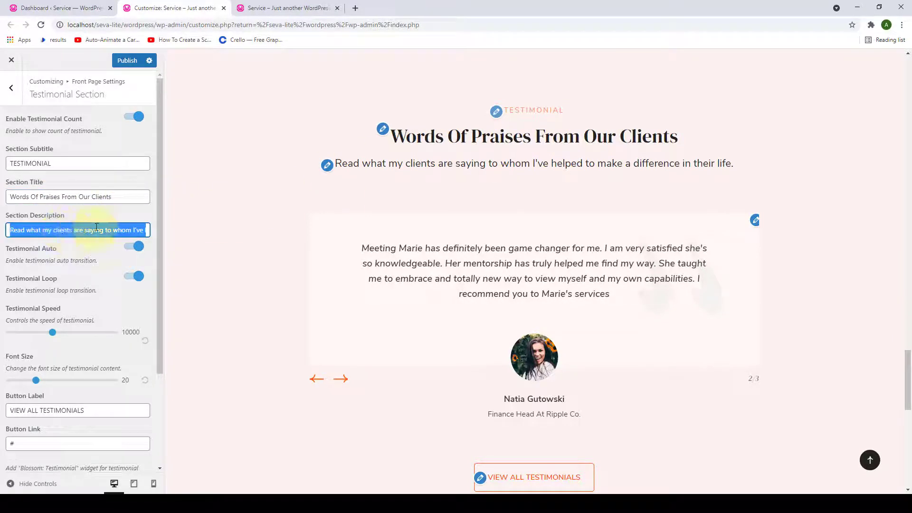
pyautogui.click(208, 229)
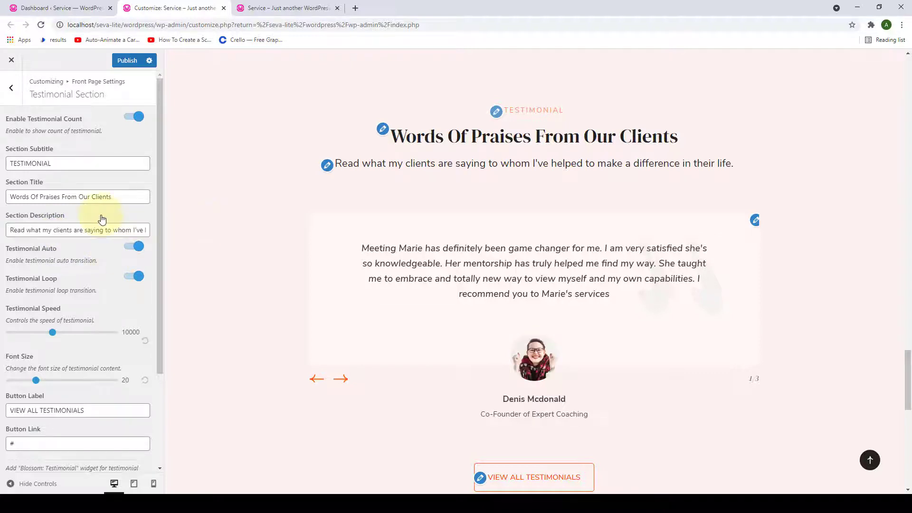
pyautogui.scroll(-1, 101, 219)
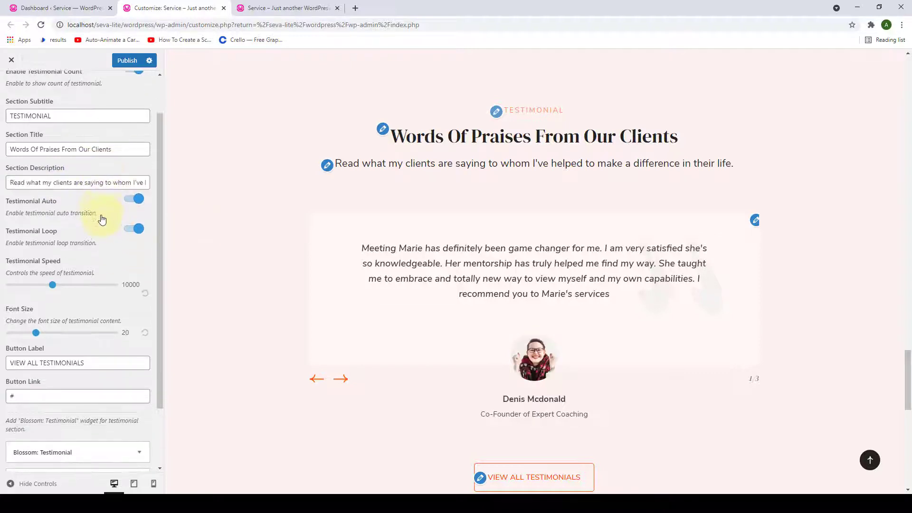
# - Step through the testimonial slider preview, then switch Testimonial Auto on
pyautogui.click(140, 203)
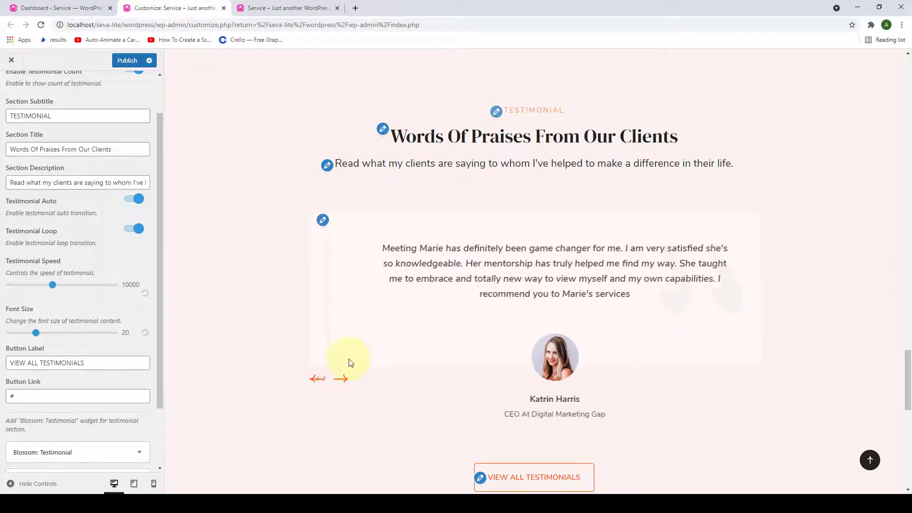
pyautogui.click(131, 203)
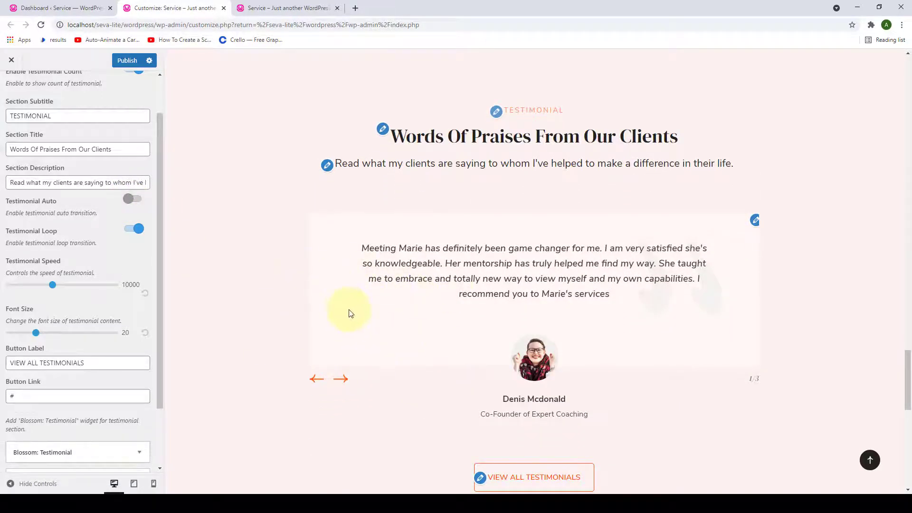
pyautogui.click(342, 380)
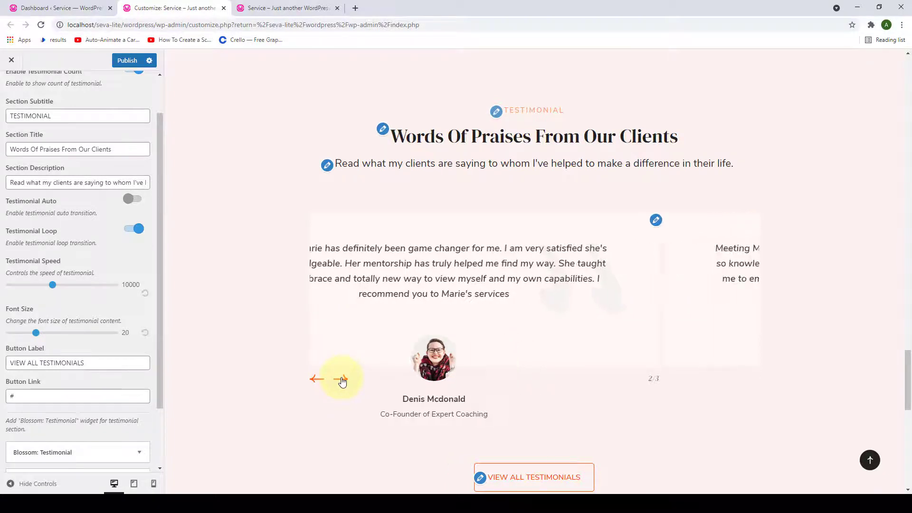
pyautogui.click(316, 380)
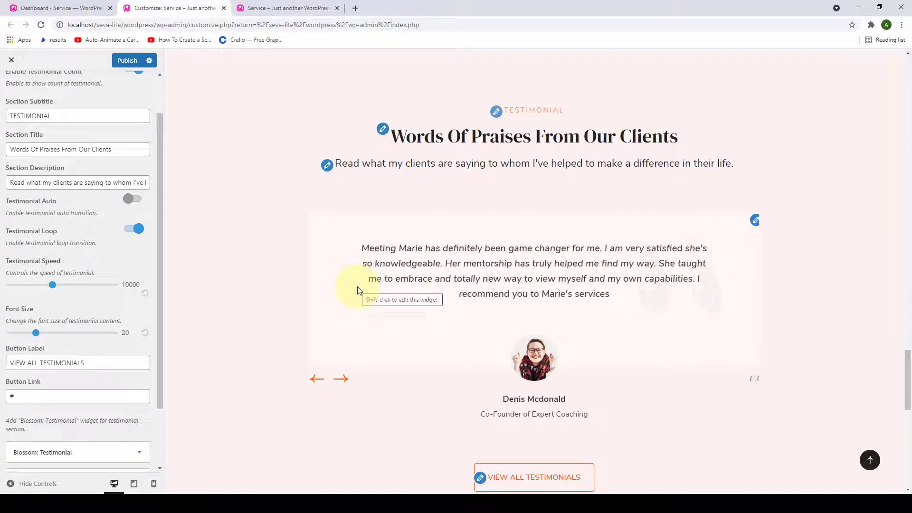
pyautogui.click(139, 200)
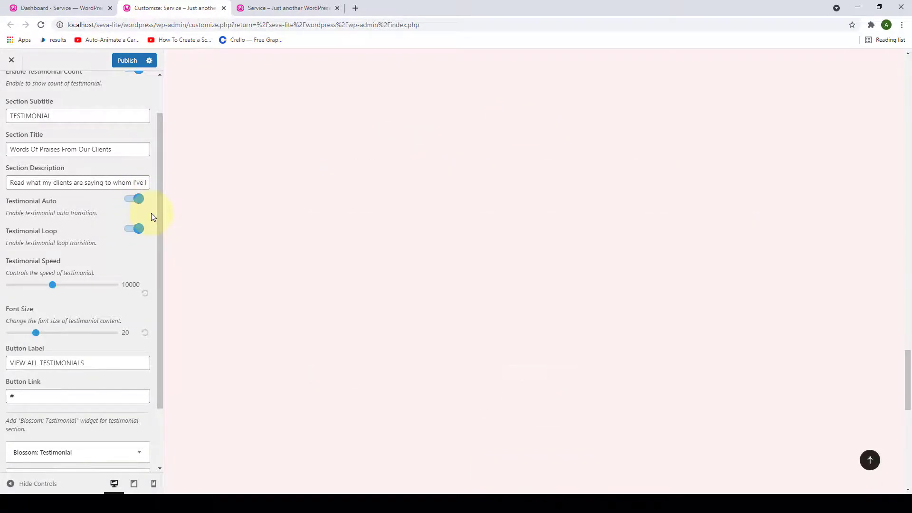
pyautogui.scroll(-1, 151, 212)
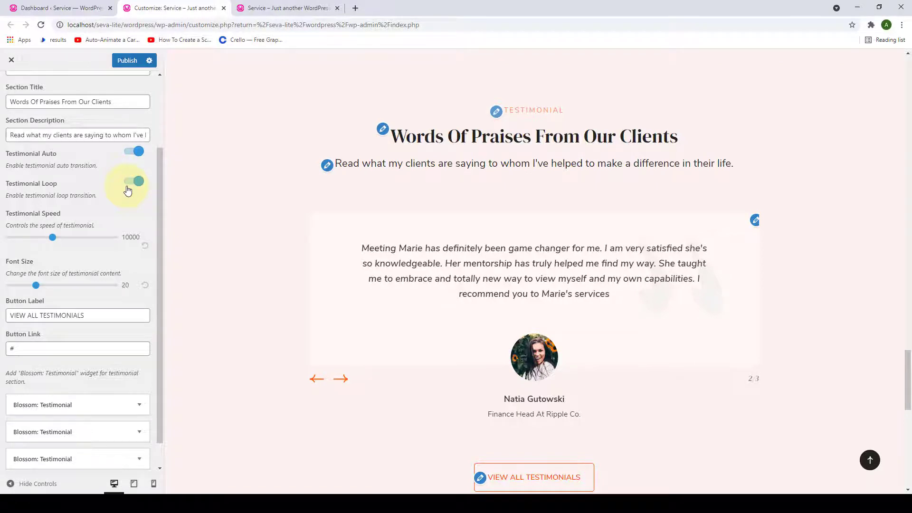
# - Set Testimonial Speed to 10500 and Font Size to 24 with the sliders
pyautogui.scroll(-1, 91, 228)
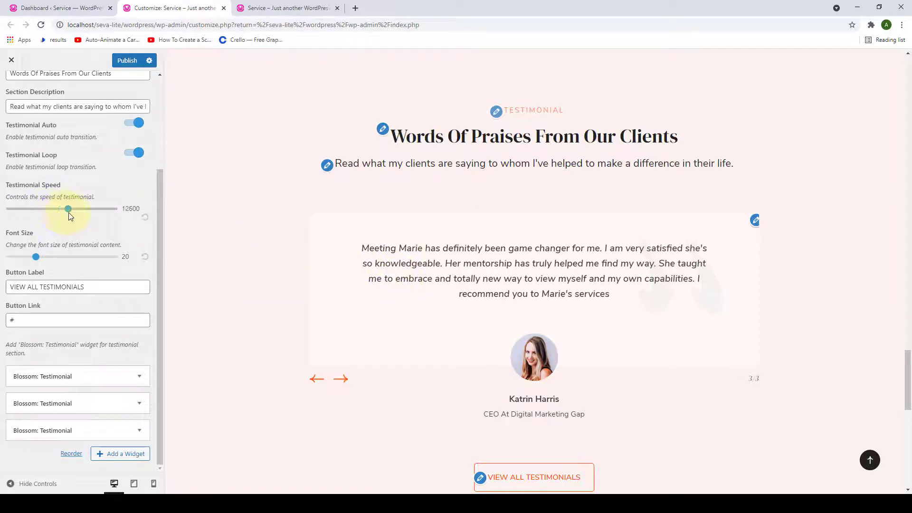
pyautogui.moveTo(68, 213); pyautogui.dragTo(55, 218)
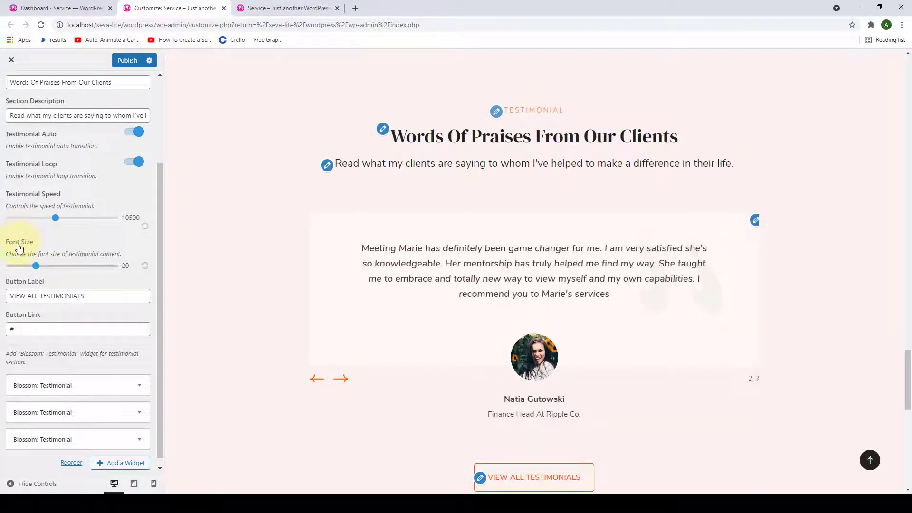
pyautogui.moveTo(39, 268); pyautogui.dragTo(47, 264)
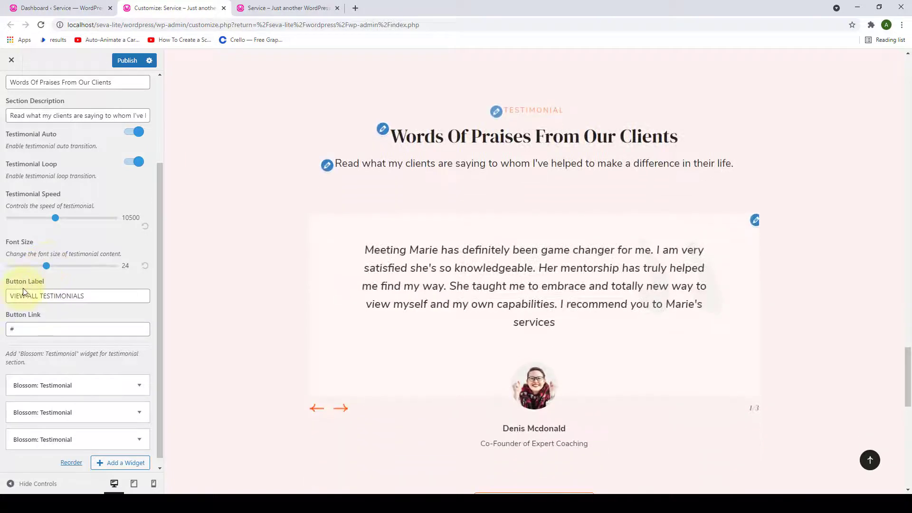
# - Replace the '#' Button Link with the pasted Blossom Themes theme-demo URL
pyautogui.scroll(-6, 499, 266)
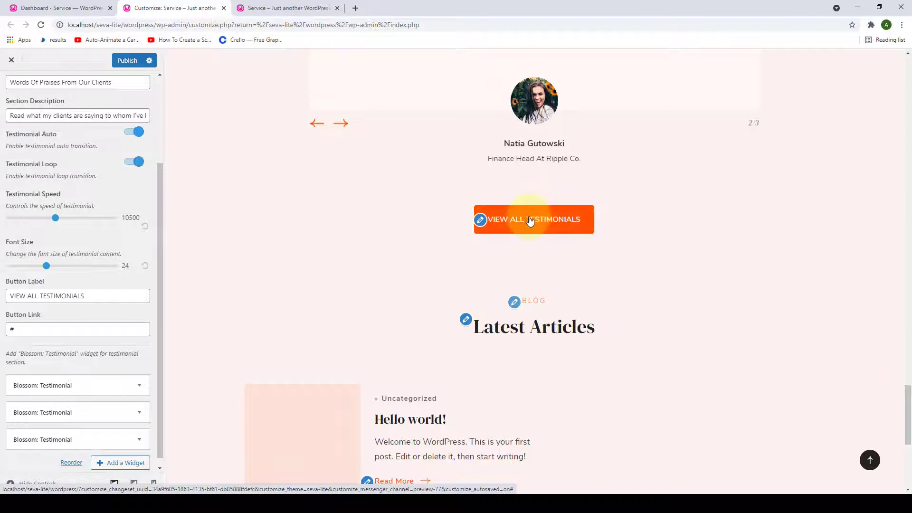
pyautogui.moveTo(107, 301); pyautogui.dragTo(5, 303)
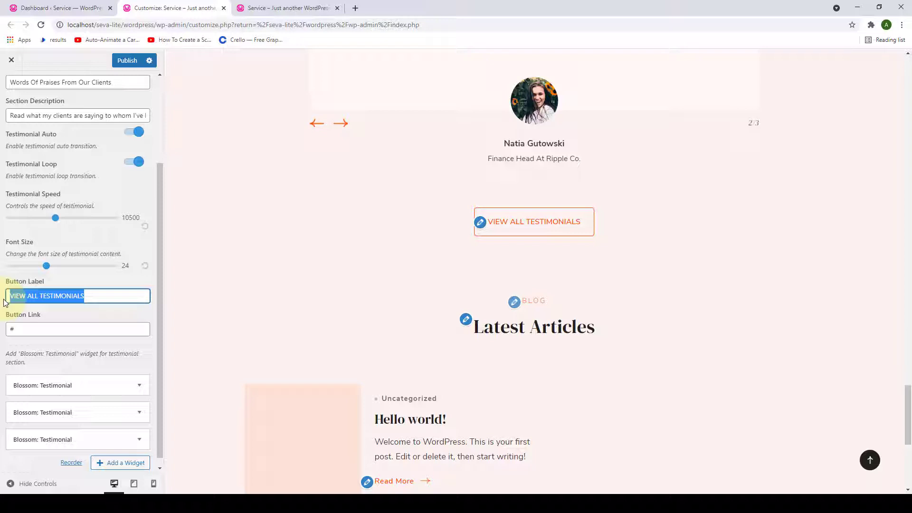
pyautogui.moveTo(40, 330); pyautogui.dragTo(5, 335)
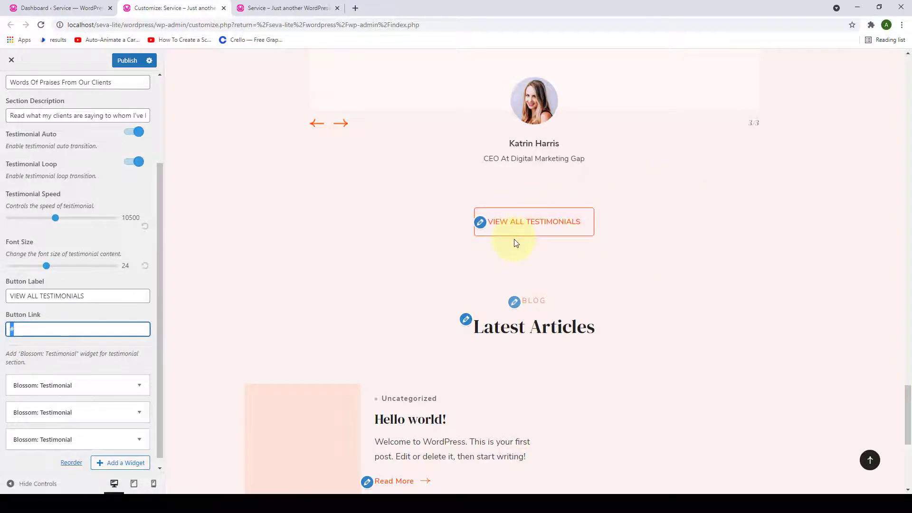
pyautogui.scroll(-1, 29, 318)
pyautogui.rightClick(29, 319)
pyautogui.click(64, 364)
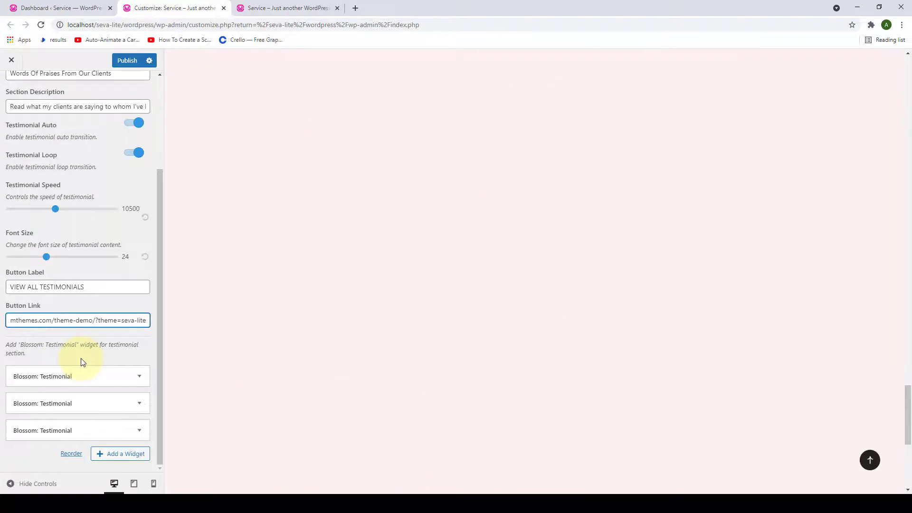
# - Publish the testimonial section changes
pyautogui.scroll(3, 314, 301)
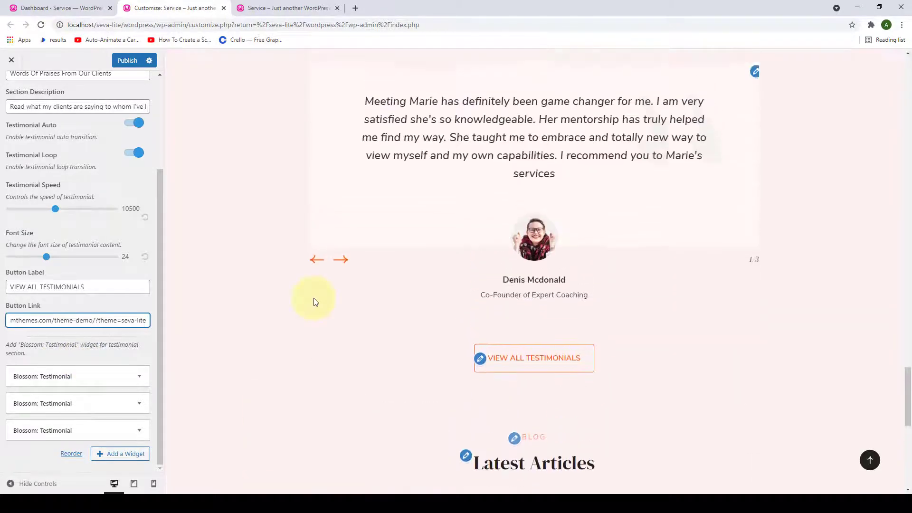
pyautogui.scroll(2, 313, 302)
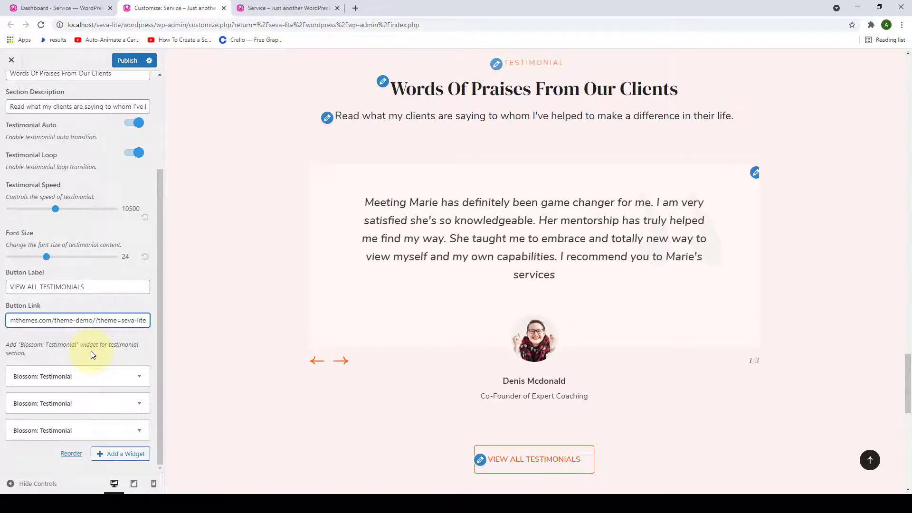
pyautogui.scroll(4, 93, 351)
pyautogui.scroll(-4, 95, 338)
pyautogui.click(122, 66)
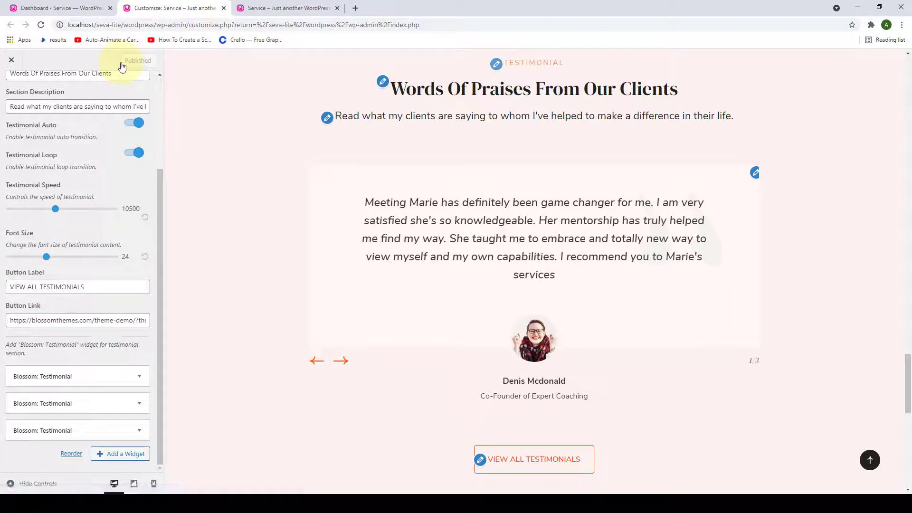
# - Reload the live front page, check the 'Words Of Praises From Our Clients' slider, and return to the Customizer
pyautogui.click(251, 4)
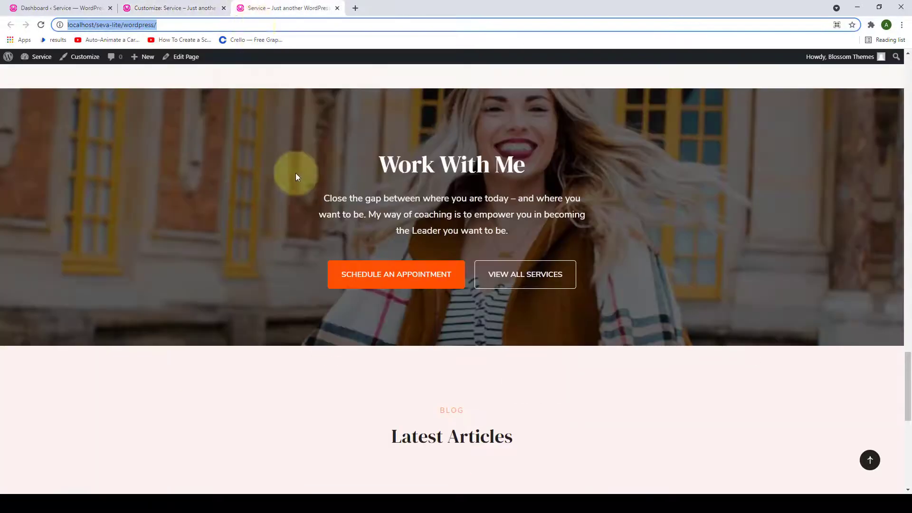
pyautogui.scroll(-2, 295, 174)
pyautogui.click(41, 24)
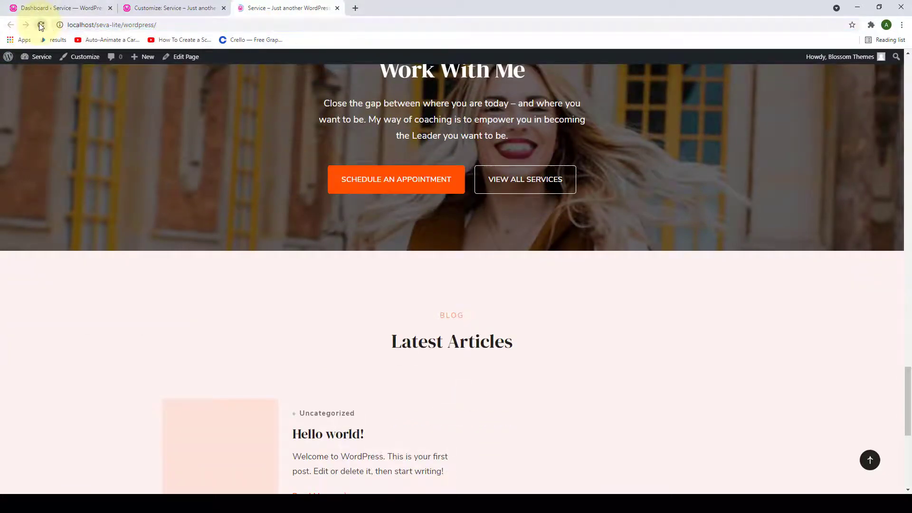
pyautogui.scroll(-5, 423, 240)
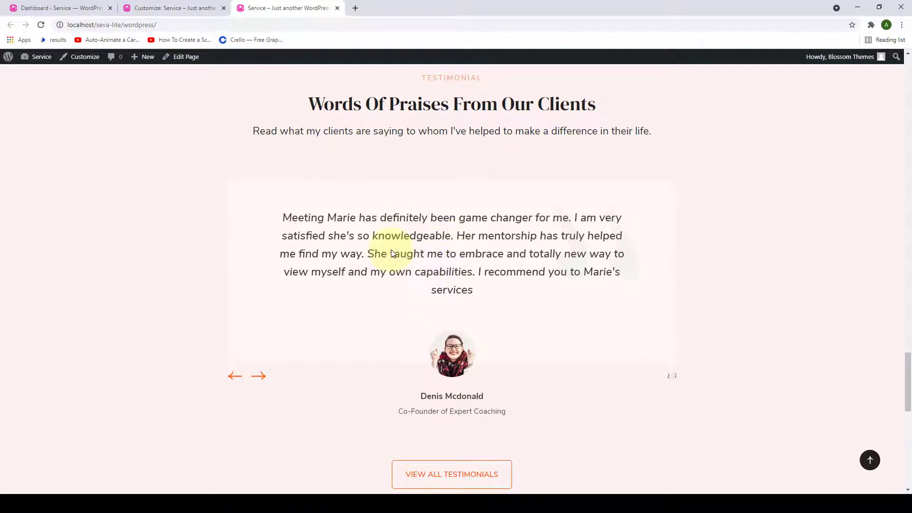
pyautogui.click(145, 5)
# - Open the Blog Section, toggle Enable Blog off and back on, then go to the Dashboard
pyautogui.scroll(3, 79, 266)
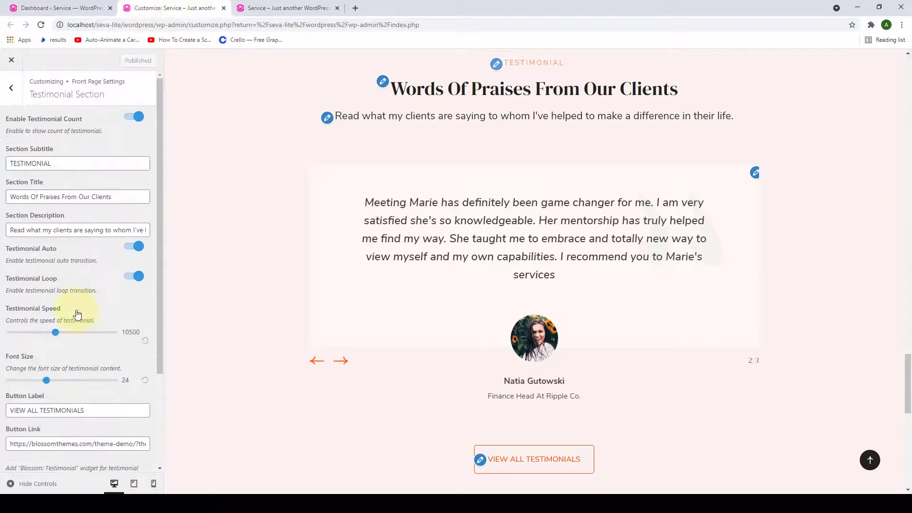
pyautogui.click(9, 93)
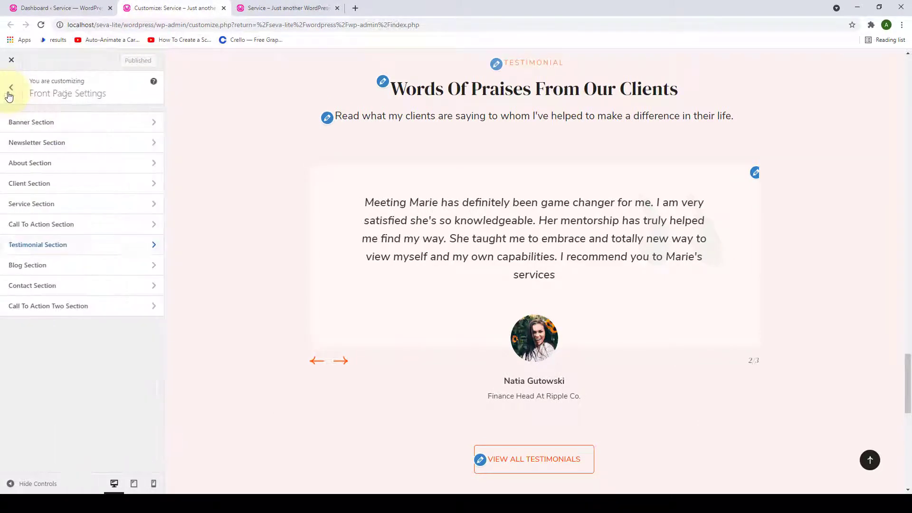
pyautogui.click(77, 264)
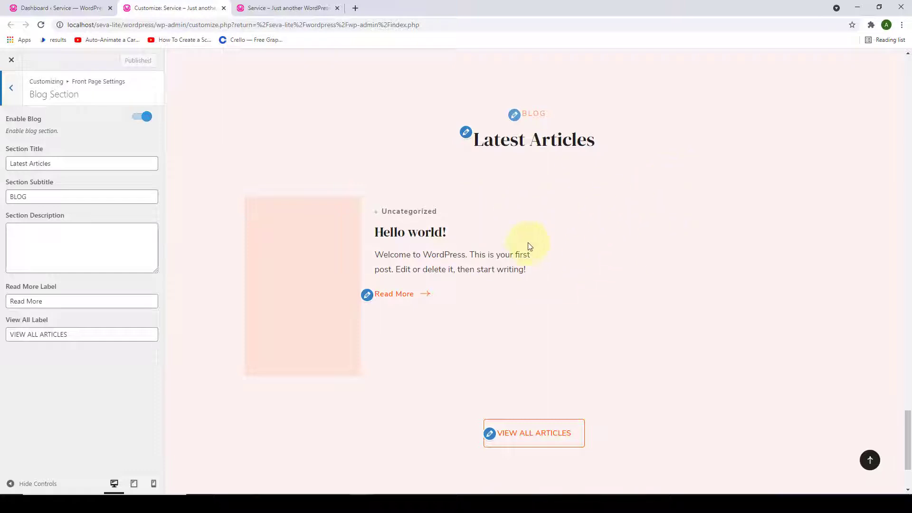
pyautogui.click(137, 119)
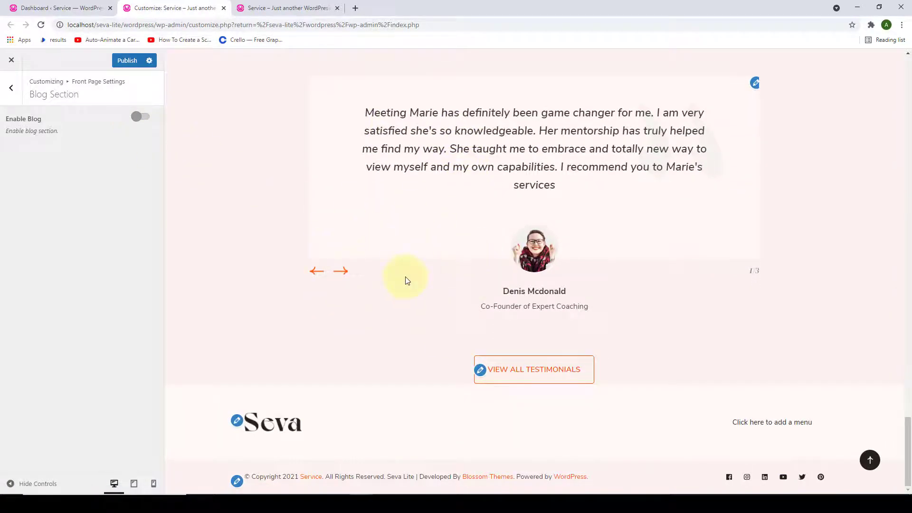
pyautogui.click(141, 119)
pyautogui.scroll(-8, 413, 198)
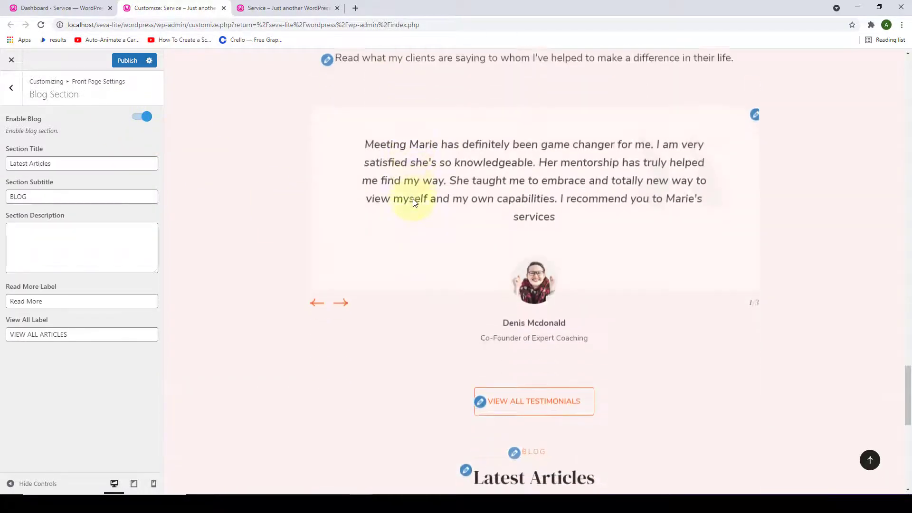
pyautogui.scroll(-5, 413, 202)
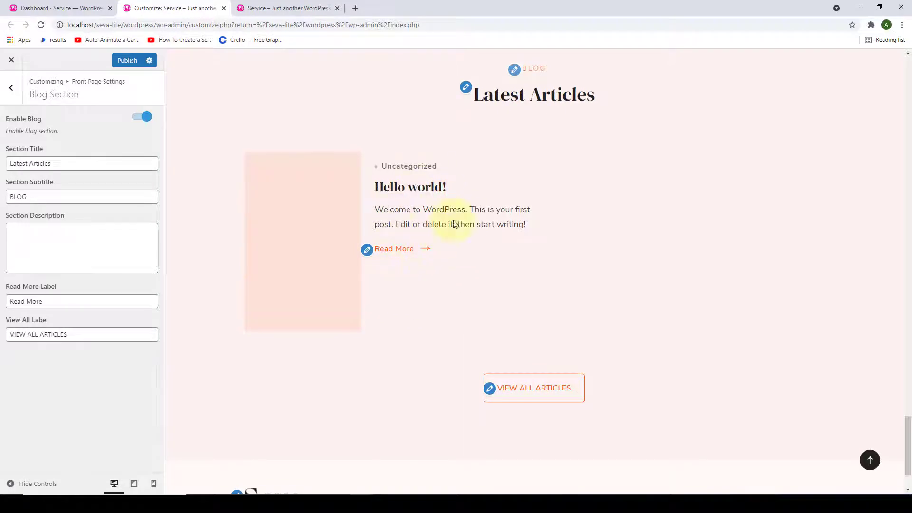
pyautogui.click(23, 6)
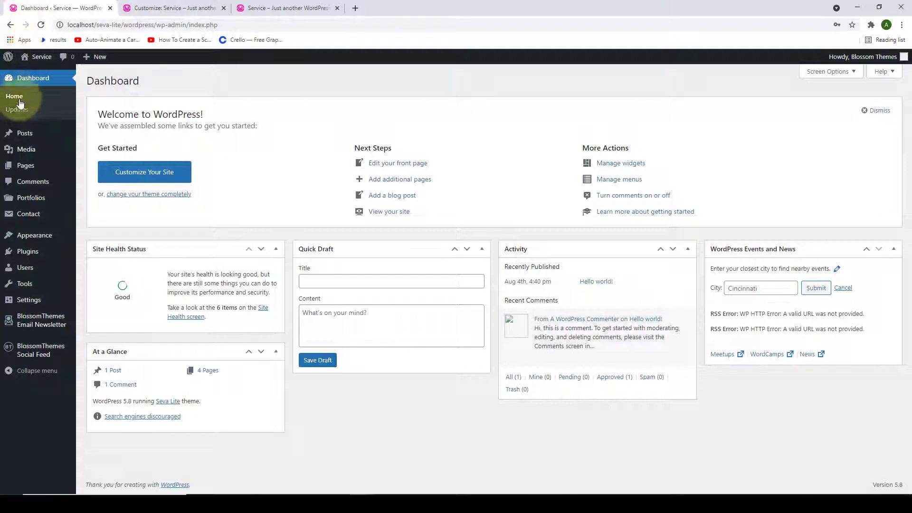
# - Start a new post titled 'Transform Your Client Experience'
pyautogui.moveTo(23, 135)
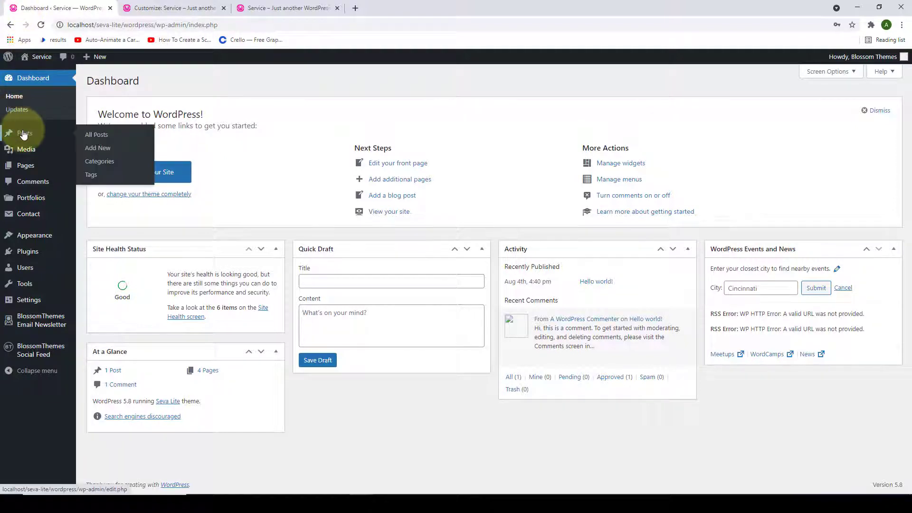
pyautogui.click(109, 154)
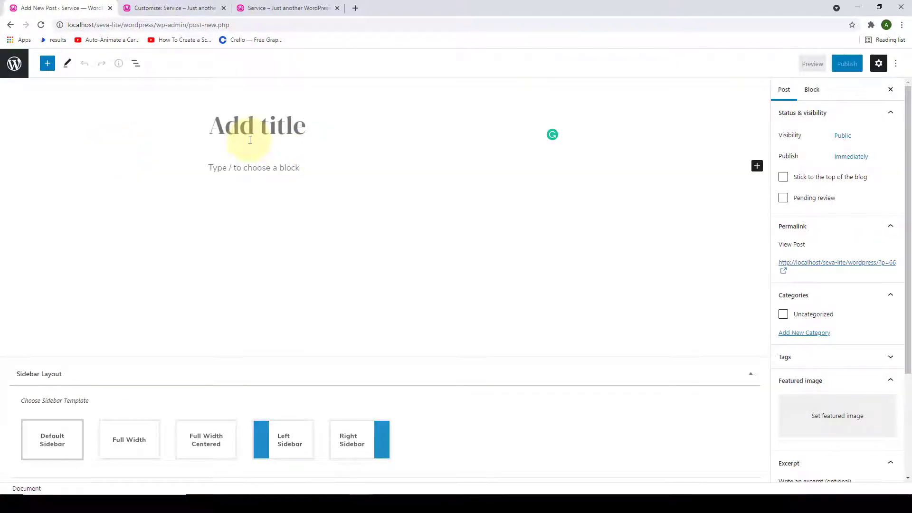
pyautogui.click(215, 167)
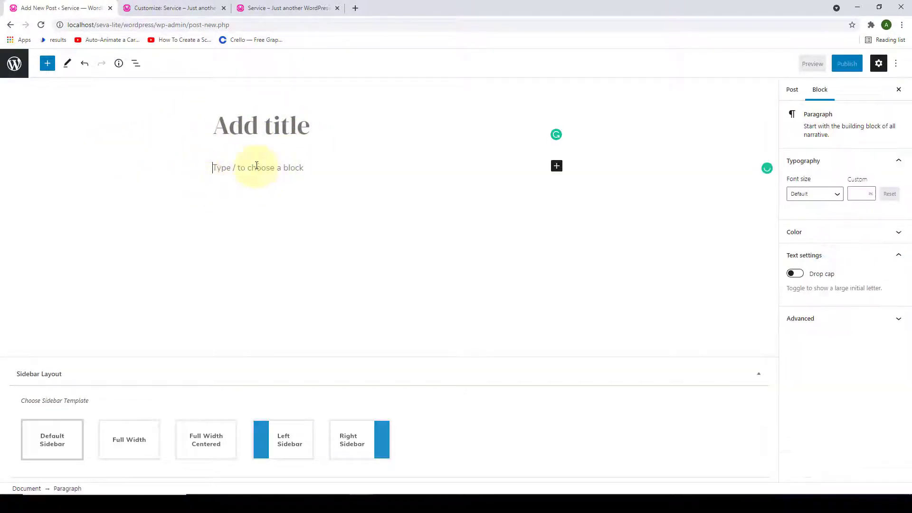
pyautogui.click(240, 128)
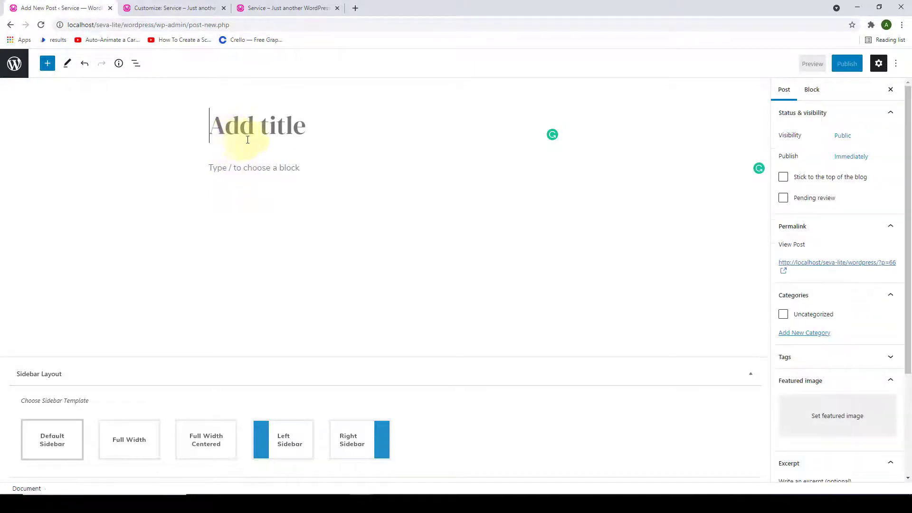
pyautogui.rightClick(264, 127)
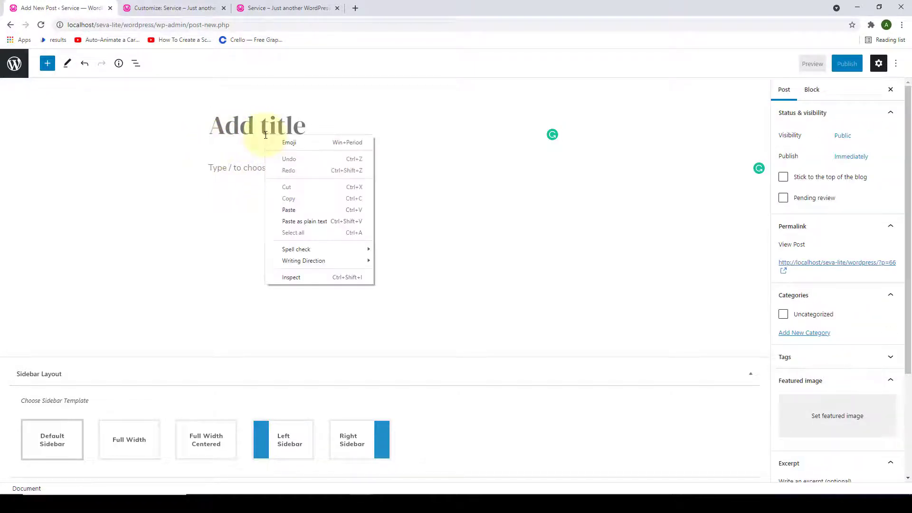
pyautogui.click(288, 207)
# - Paste the article text into the post body and show the Post settings sidebar
pyautogui.click(261, 200)
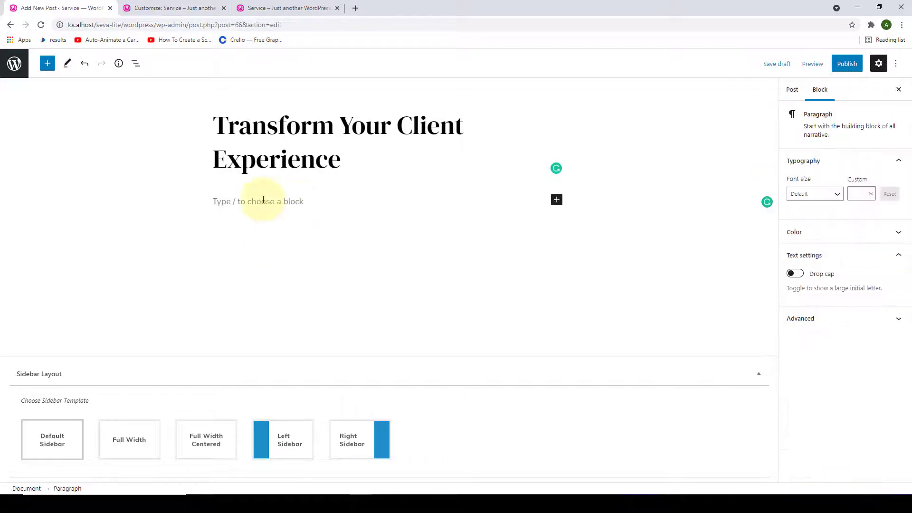
pyautogui.rightClick(262, 201)
pyautogui.click(289, 275)
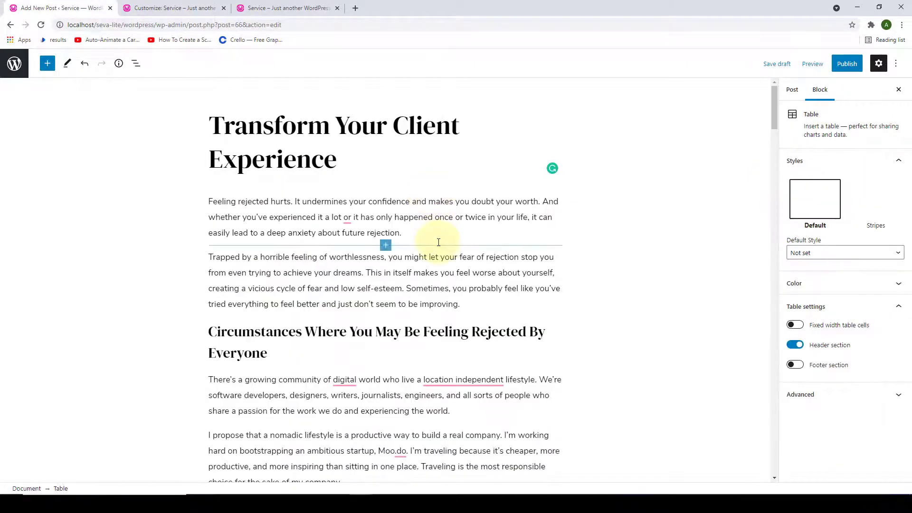
pyautogui.click(489, 153)
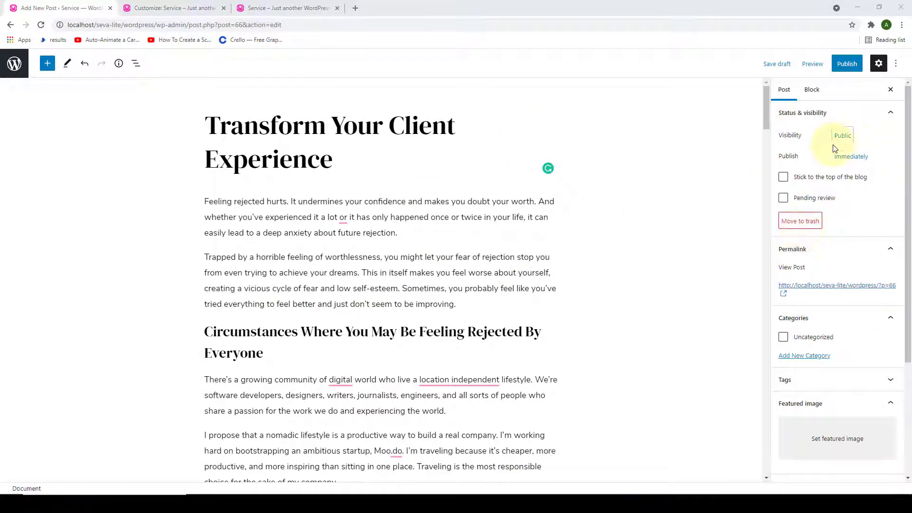
pyautogui.scroll(-1, 832, 289)
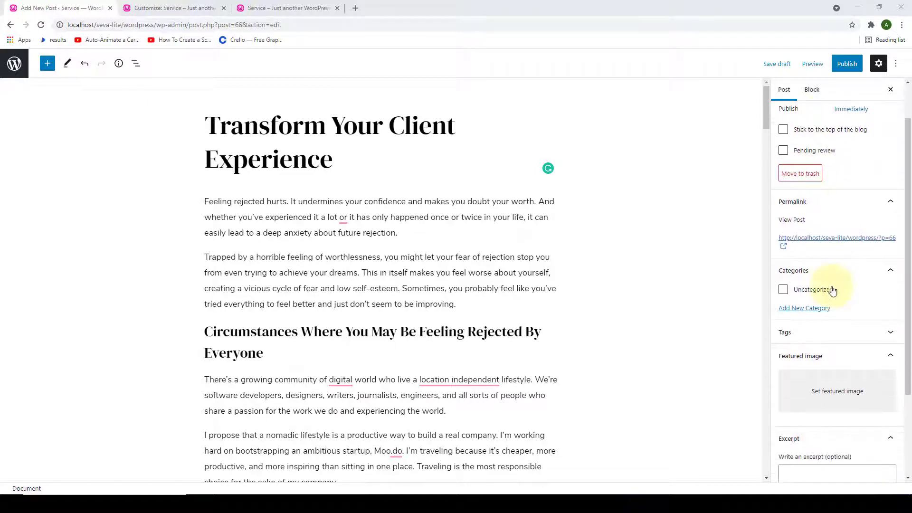
pyautogui.scroll(-1, 808, 298)
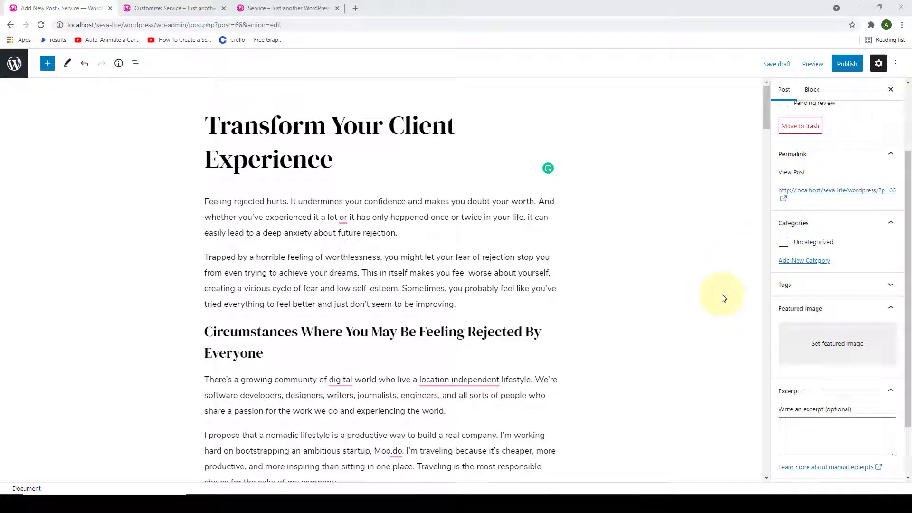
# - Create the categories Career, Coaching, Business and Mentor
pyautogui.click(798, 261)
pyautogui.scroll(-1, 800, 259)
pyautogui.click(856, 243)
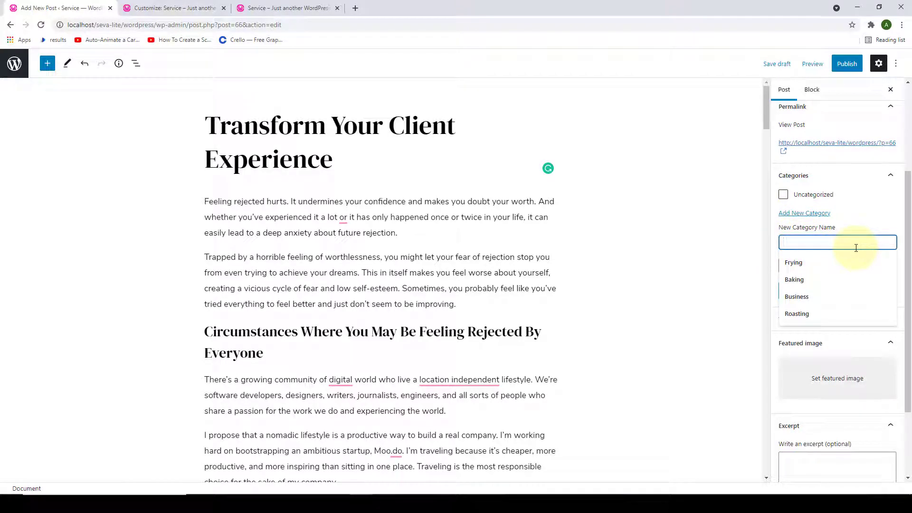
pyautogui.write('C')
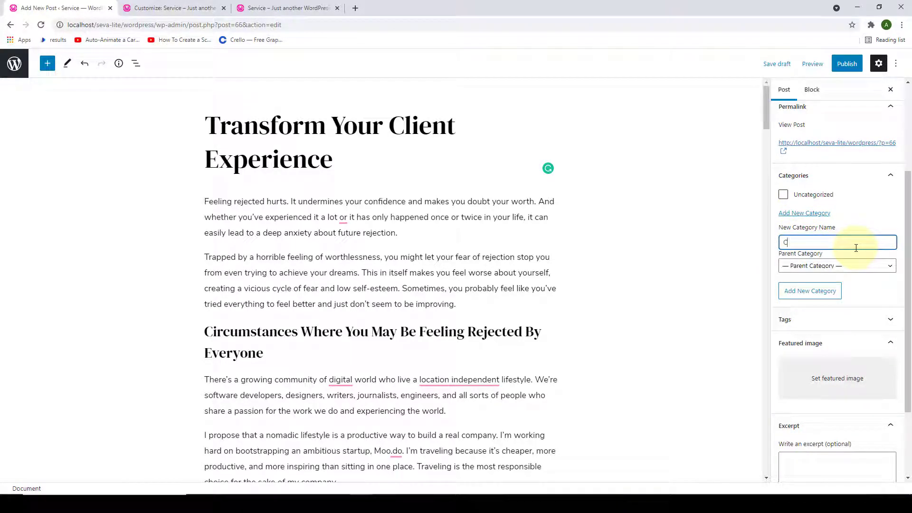
pyautogui.write('Xreer')
pyautogui.click(804, 296)
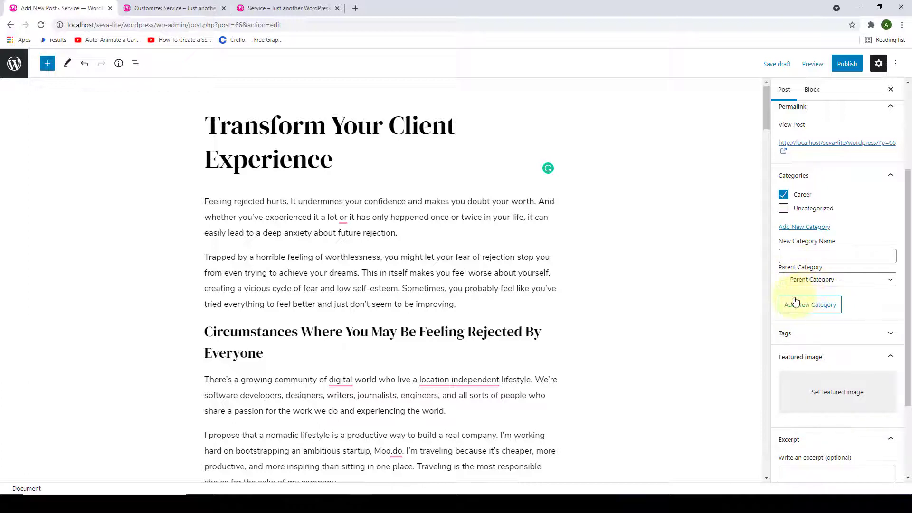
pyautogui.click(802, 259)
pyautogui.write('Coaching')
pyautogui.press('Return')
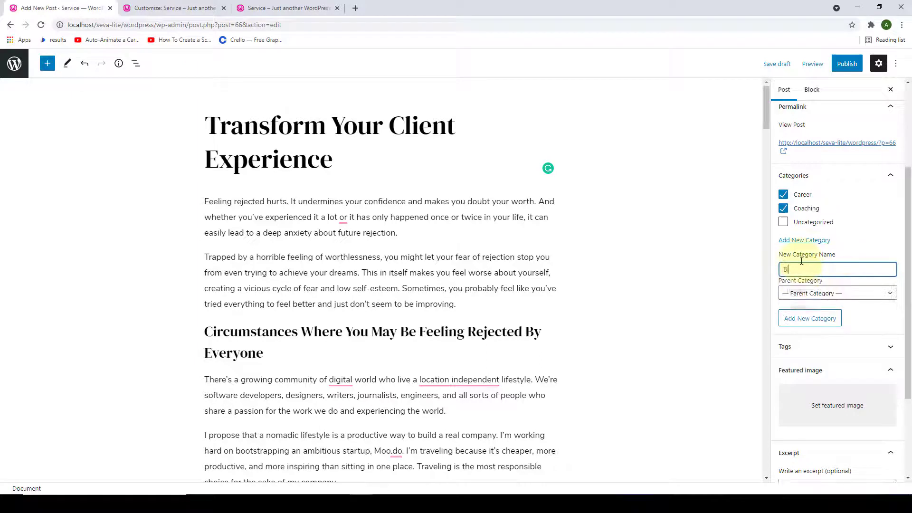
pyautogui.write('Business')
pyautogui.press('Return')
pyautogui.write('Mentor')
pyautogui.press('Return')
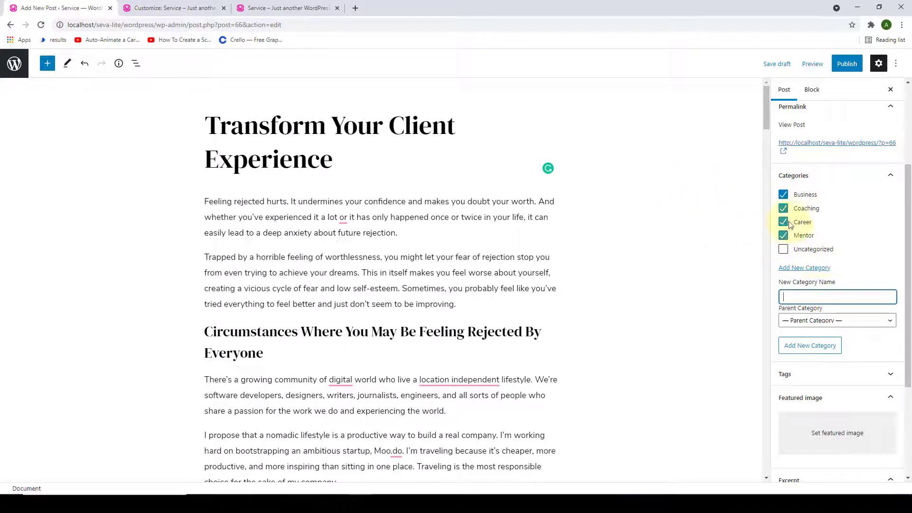
# - Keep only Coaching and Mentor checked and add the tags career, business, client, goals
pyautogui.click(785, 222)
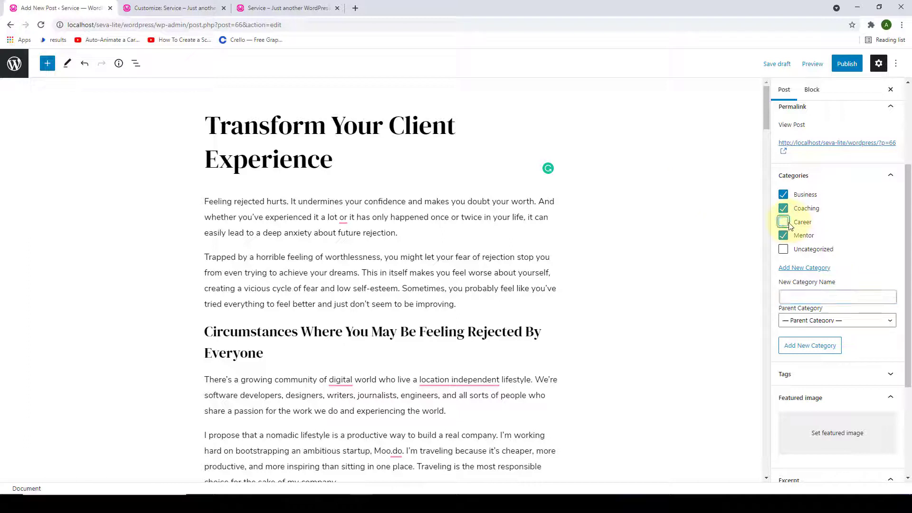
pyautogui.click(784, 195)
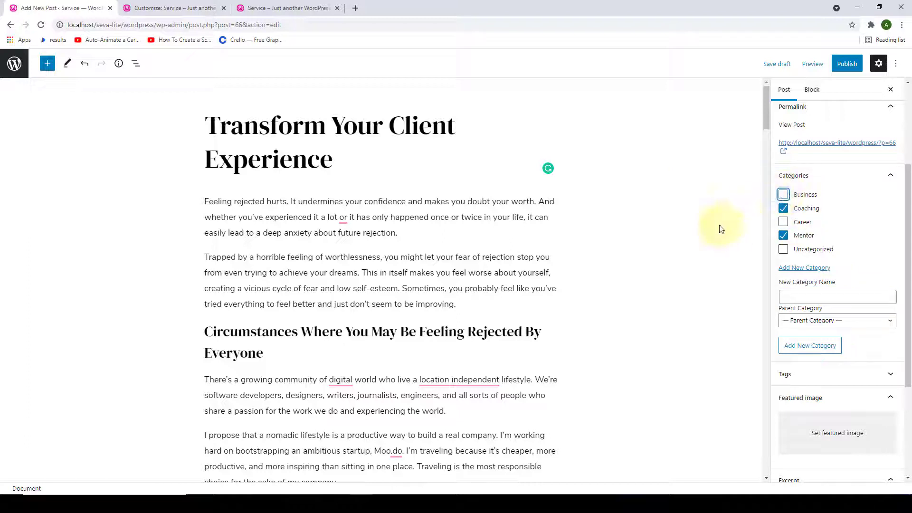
pyautogui.scroll(-3, 832, 233)
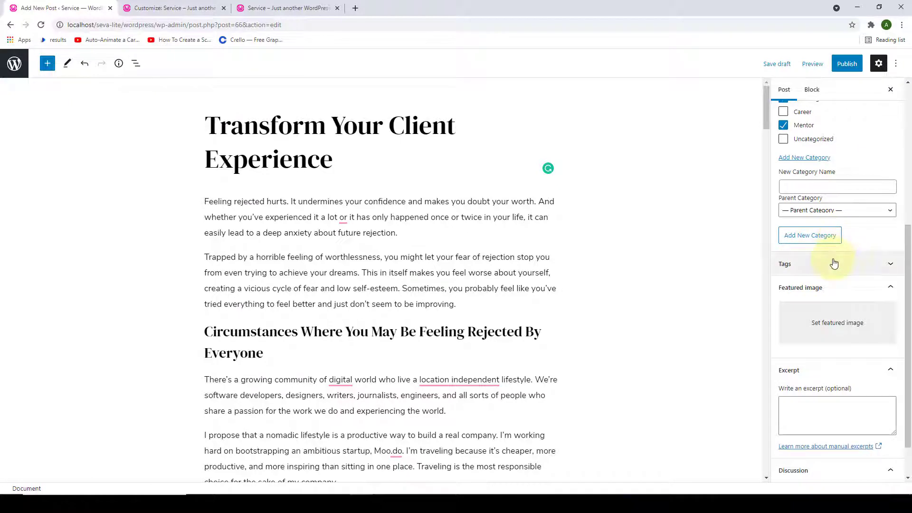
pyautogui.click(836, 261)
pyautogui.scroll(-1, 834, 263)
pyautogui.click(819, 248)
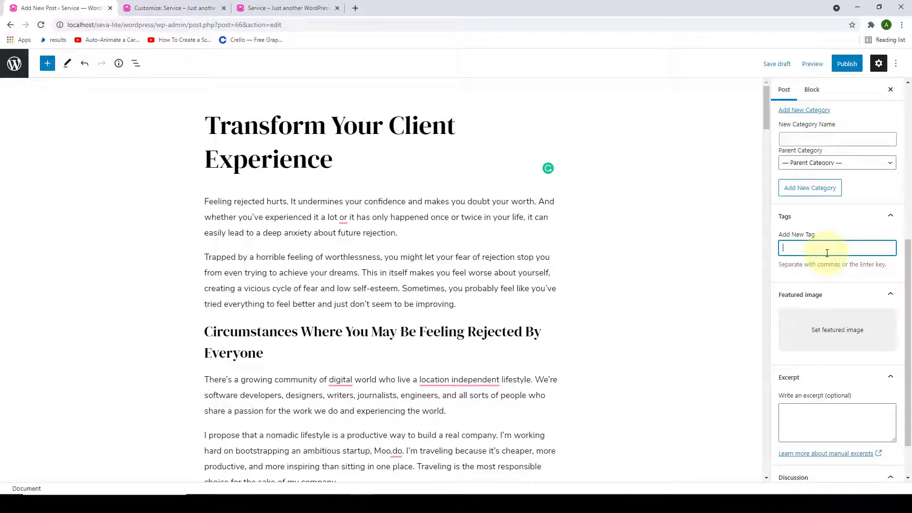
pyautogui.write('career,business,t')
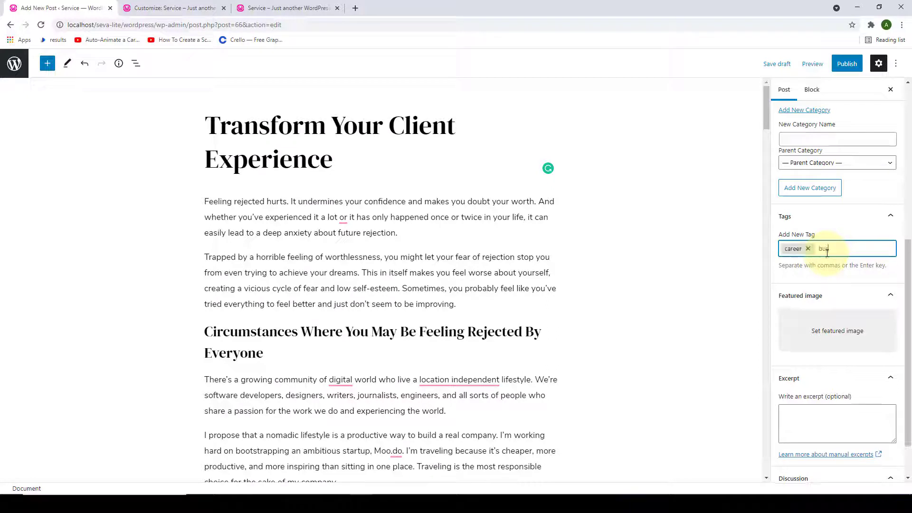
pyautogui.write('client')
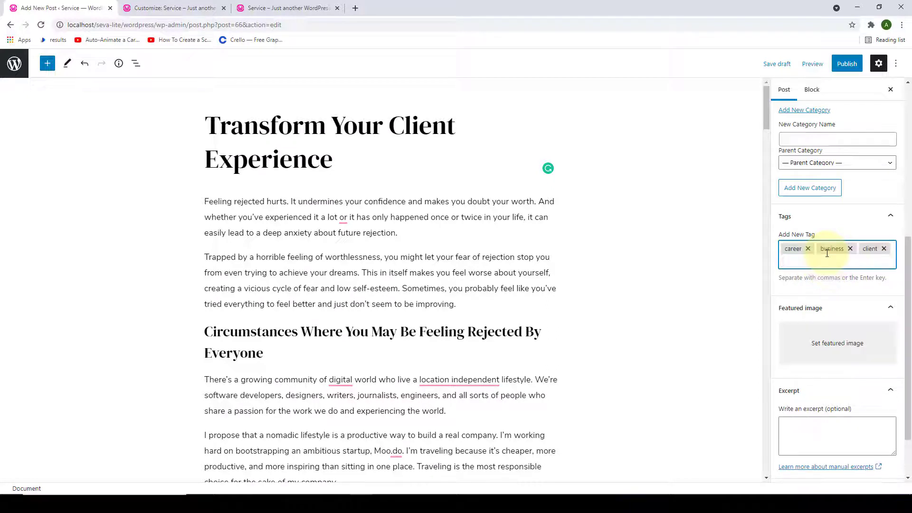
pyautogui.write(',goals,')
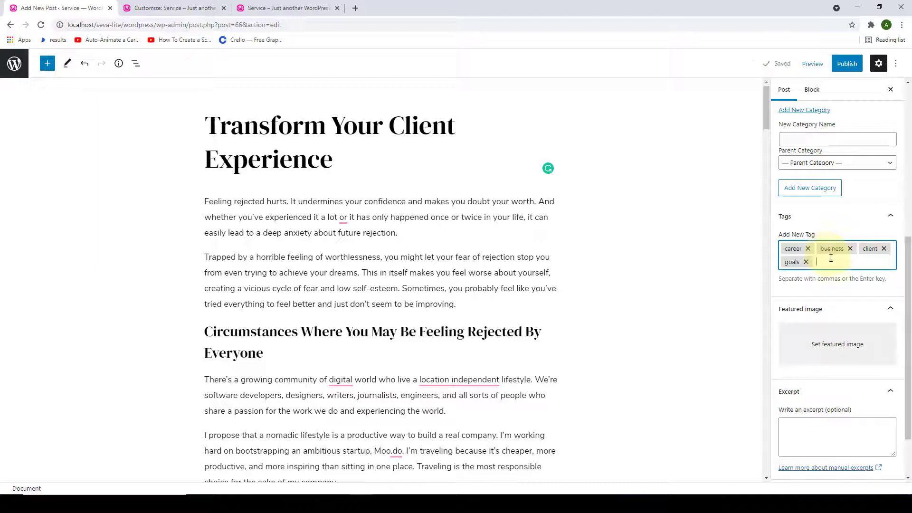
pyautogui.scroll(-2, 832, 263)
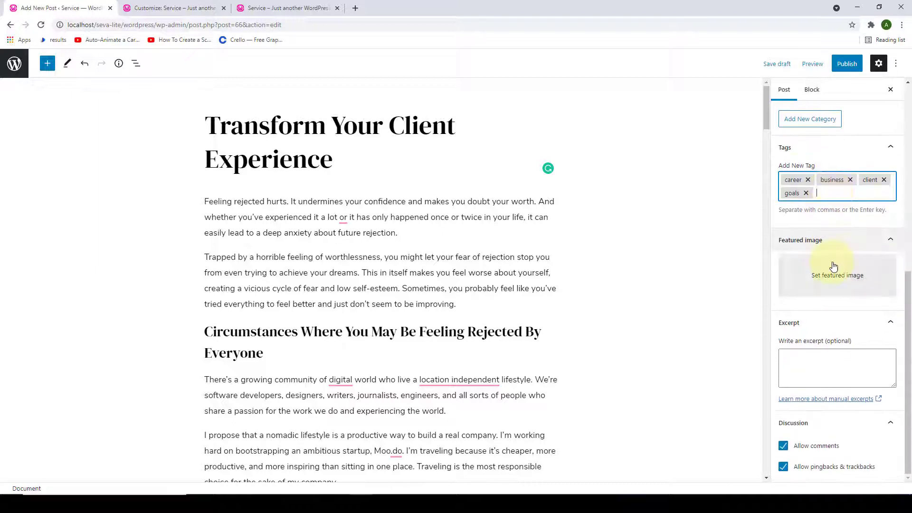
# - Set the cottonbro photo of two people seated facing each other as the featured image
pyautogui.click(844, 291)
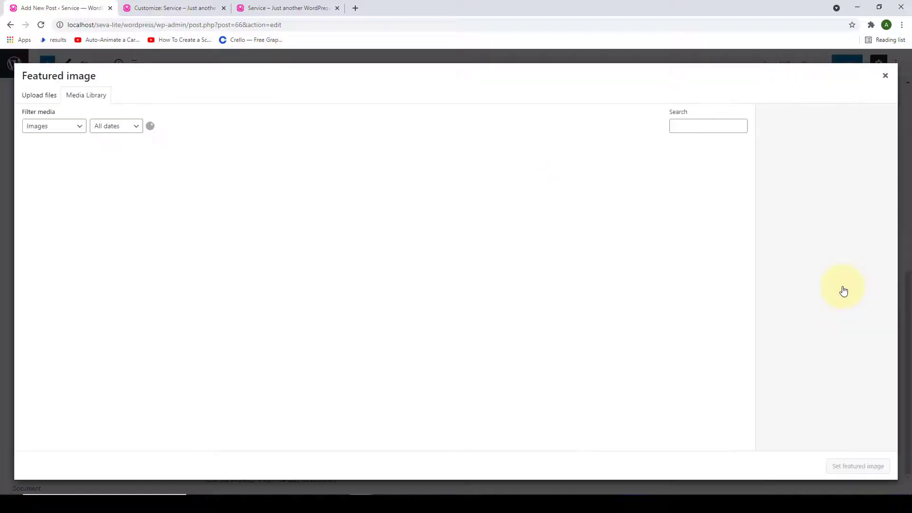
pyautogui.scroll(-1, 360, 279)
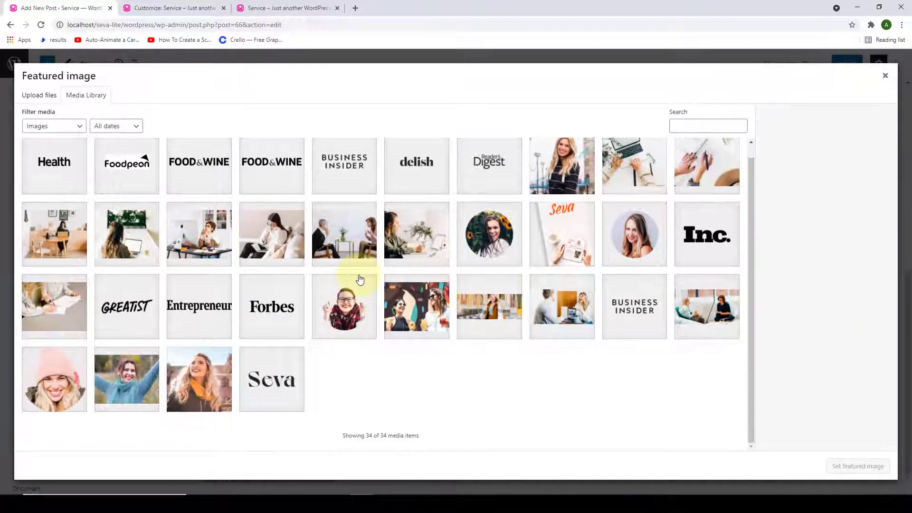
pyautogui.click(352, 245)
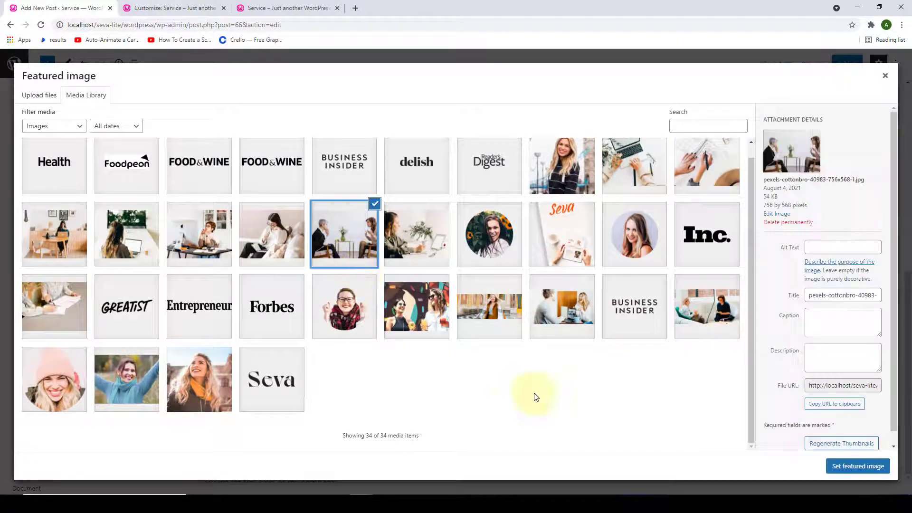
pyautogui.click(863, 468)
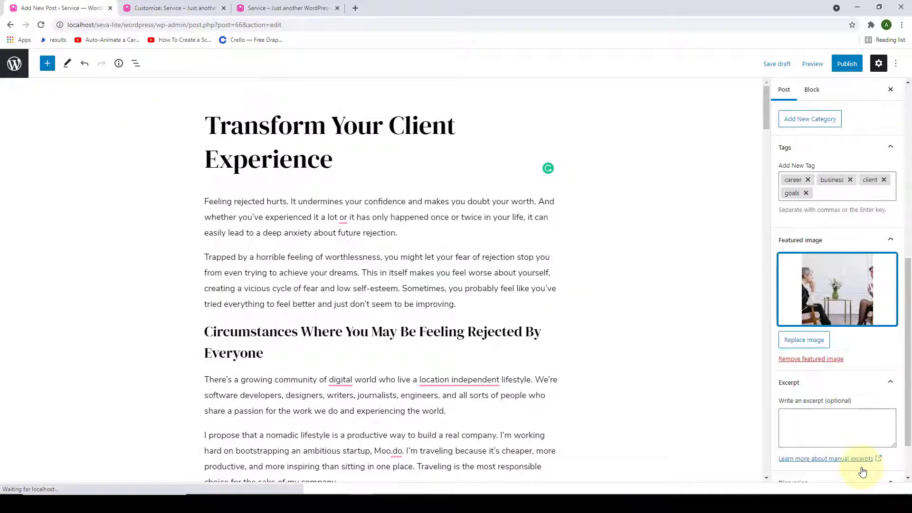
# - Publish the post 'Transform Your Client Experience' so it goes live
pyautogui.scroll(6, 857, 463)
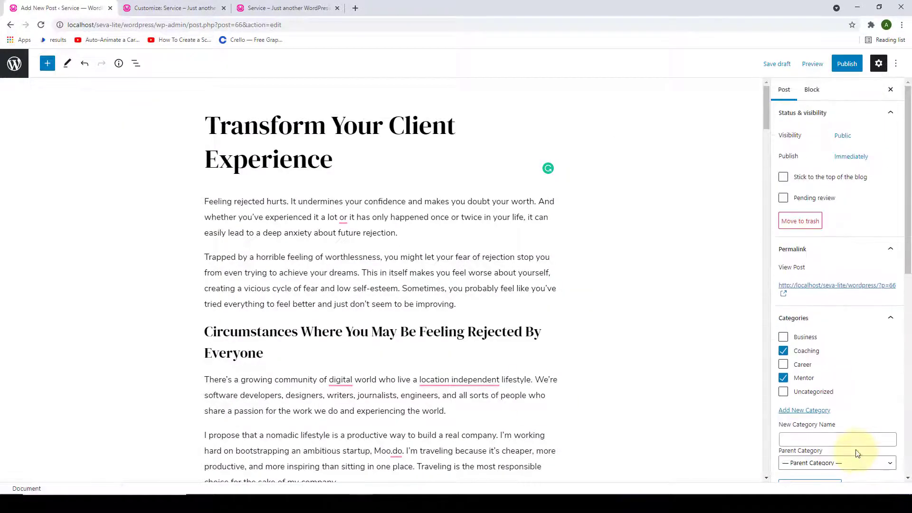
pyautogui.click(849, 71)
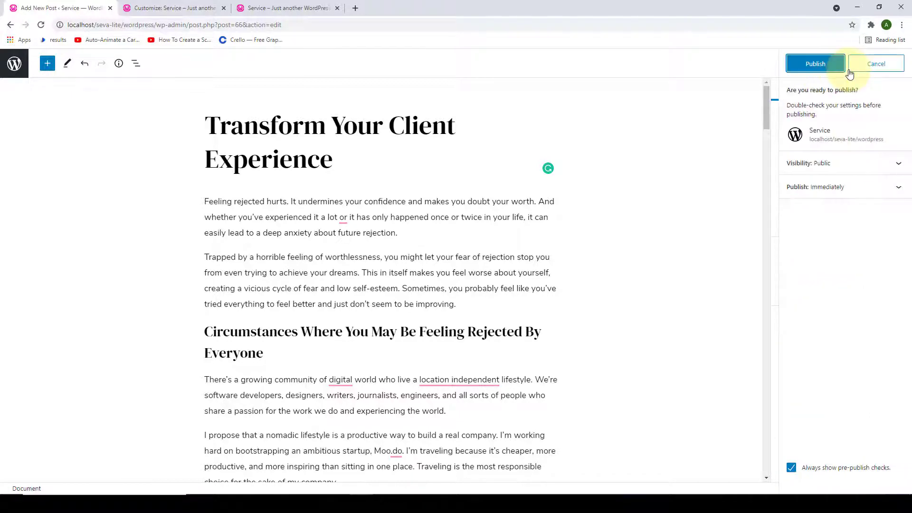
pyautogui.click(823, 64)
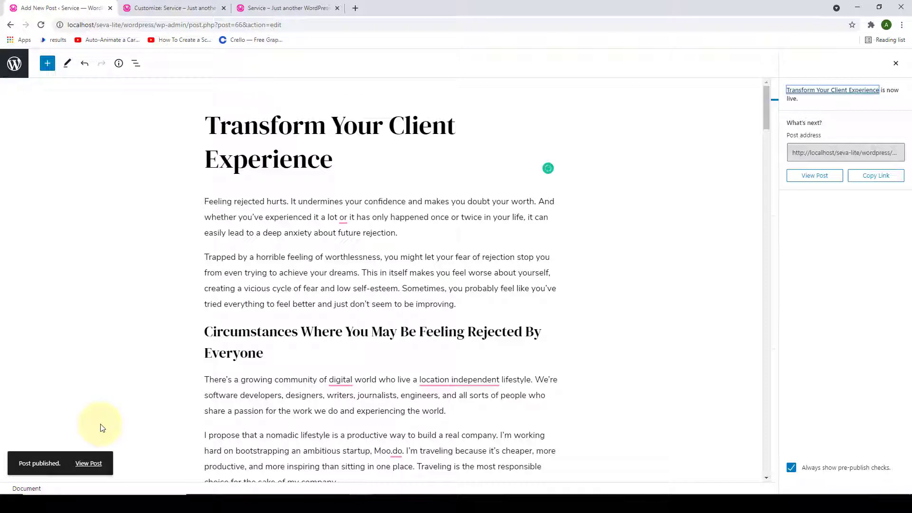
pyautogui.click(90, 464)
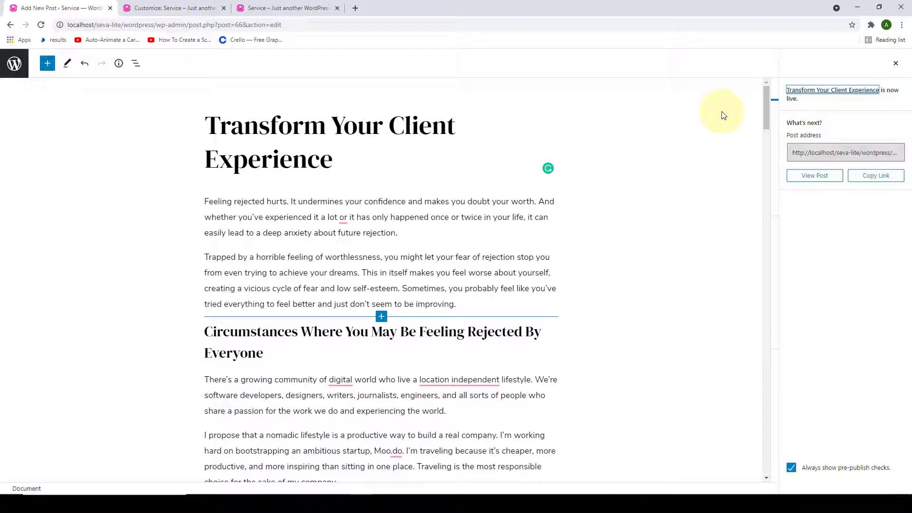
# - Open the live 'Transform Your Client Experience' post in a new tab, scroll through it, and return to the editor
pyautogui.rightClick(827, 92)
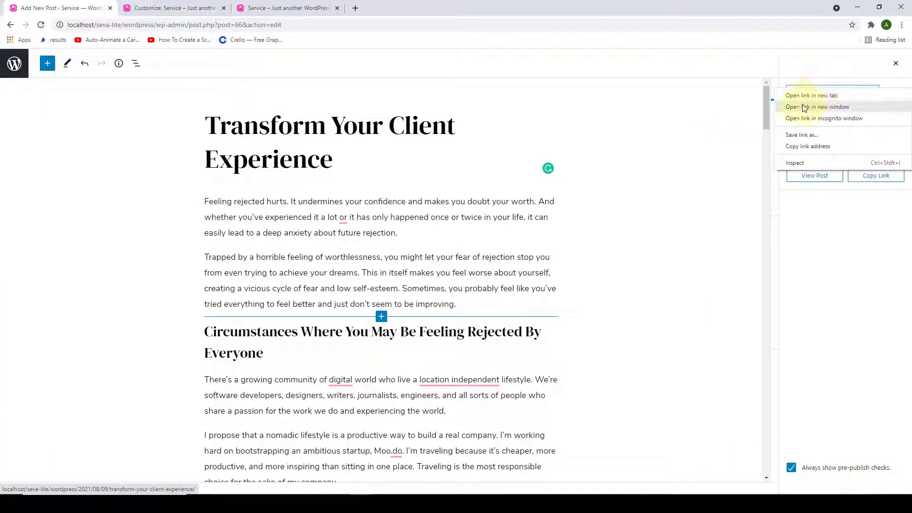
pyautogui.click(743, 108)
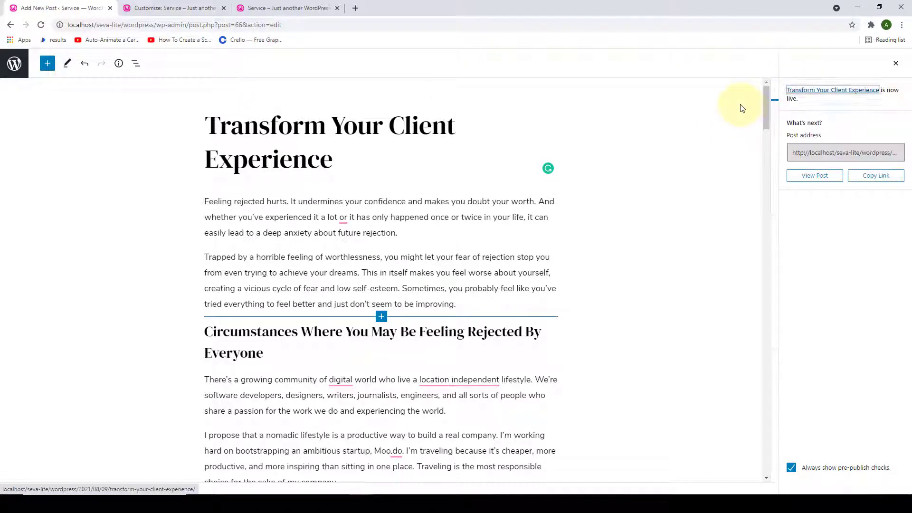
pyautogui.rightClick(814, 92)
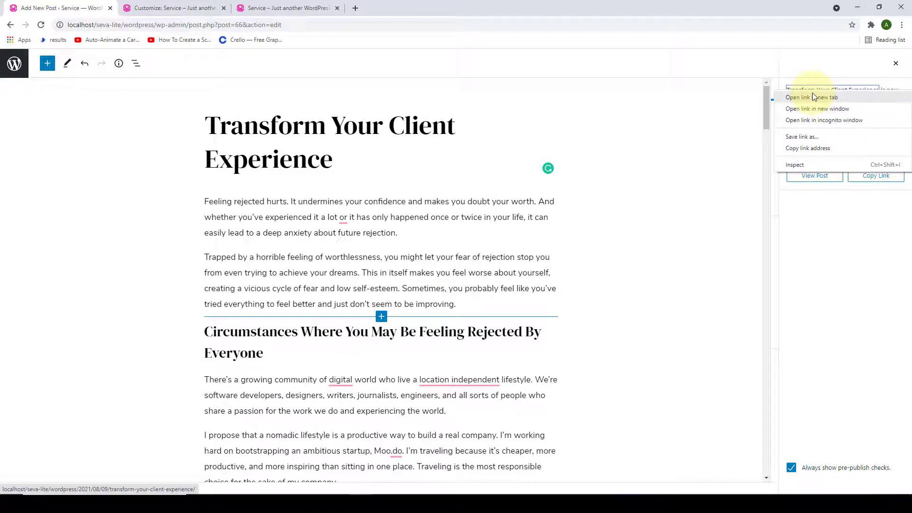
pyautogui.click(814, 97)
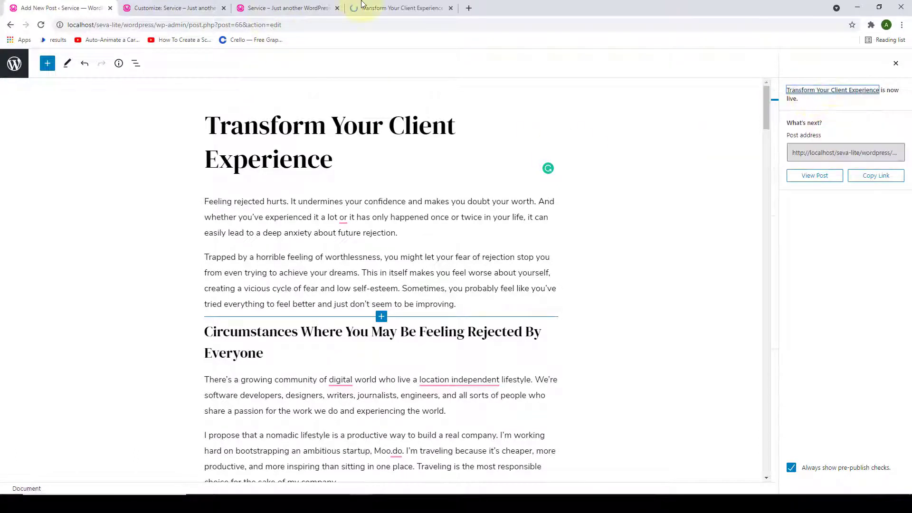
pyautogui.click(381, 7)
pyautogui.scroll(-3, 419, 261)
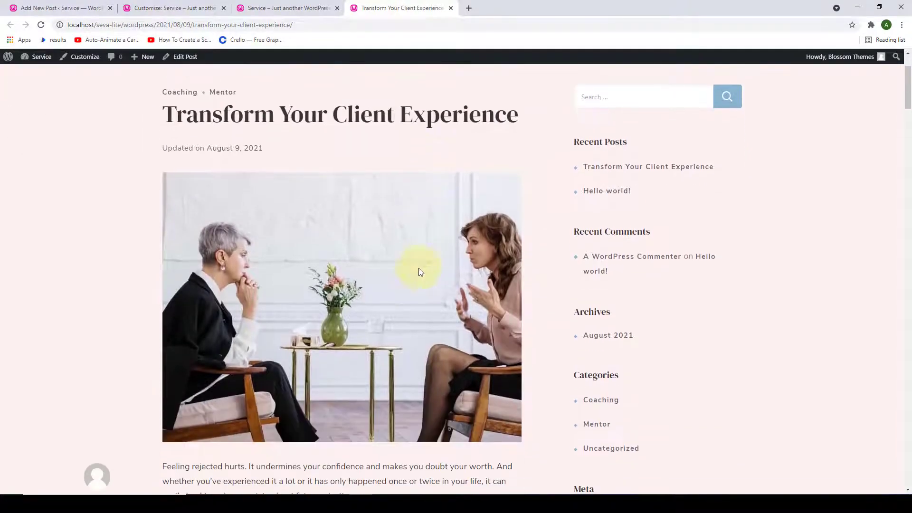
pyautogui.scroll(-20, 426, 290)
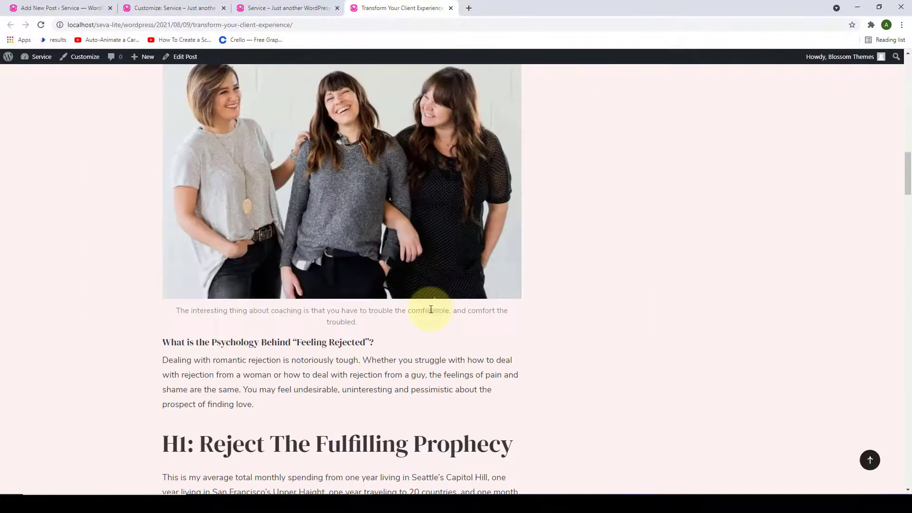
pyautogui.scroll(20, 431, 309)
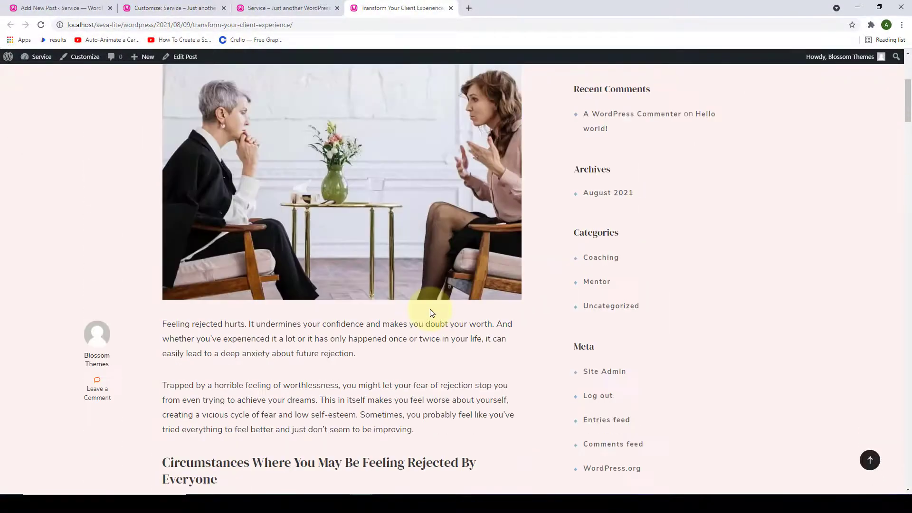
pyautogui.scroll(2, 431, 309)
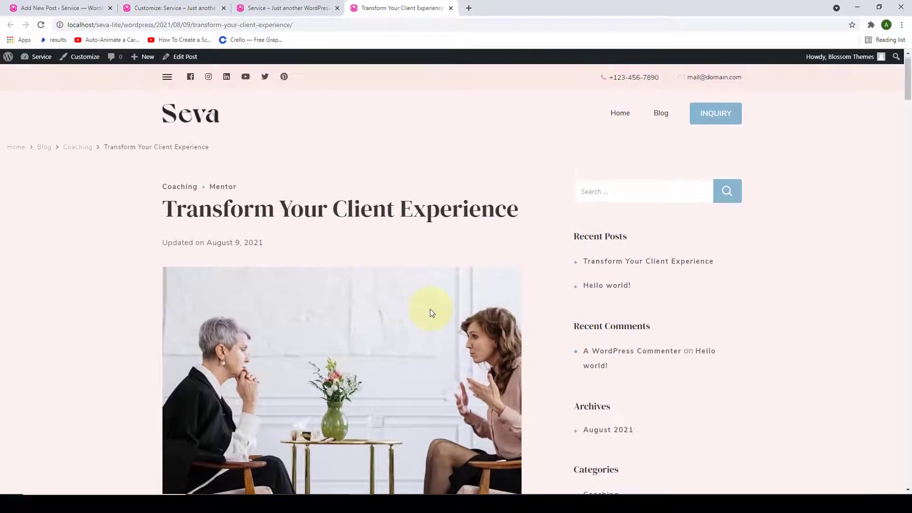
pyautogui.click(57, 4)
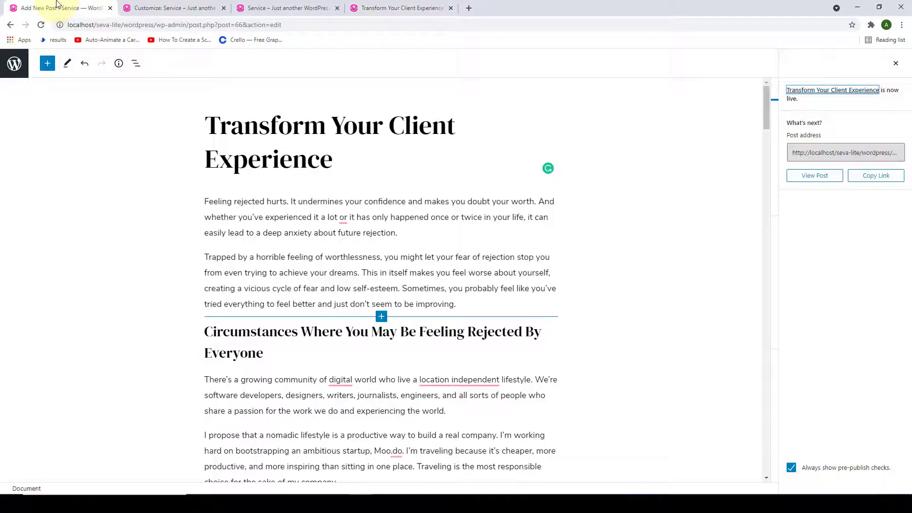
# - Trash the 'Hello world!' post and open Appearance > Customize in a new tab
pyautogui.click(16, 56)
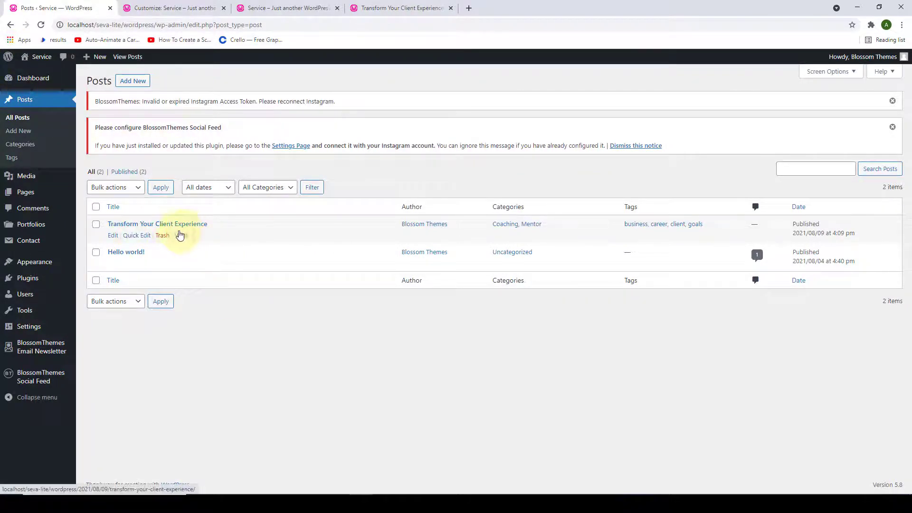
pyautogui.click(161, 264)
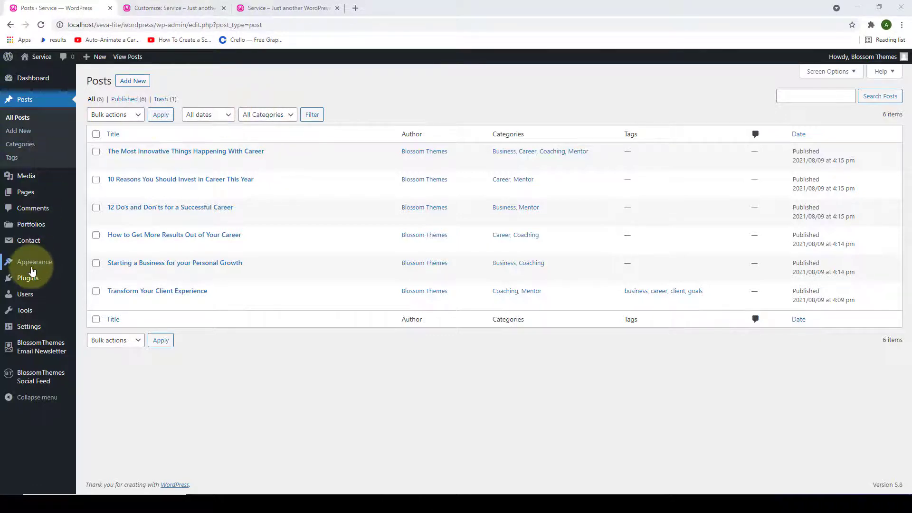
pyautogui.moveTo(40, 265)
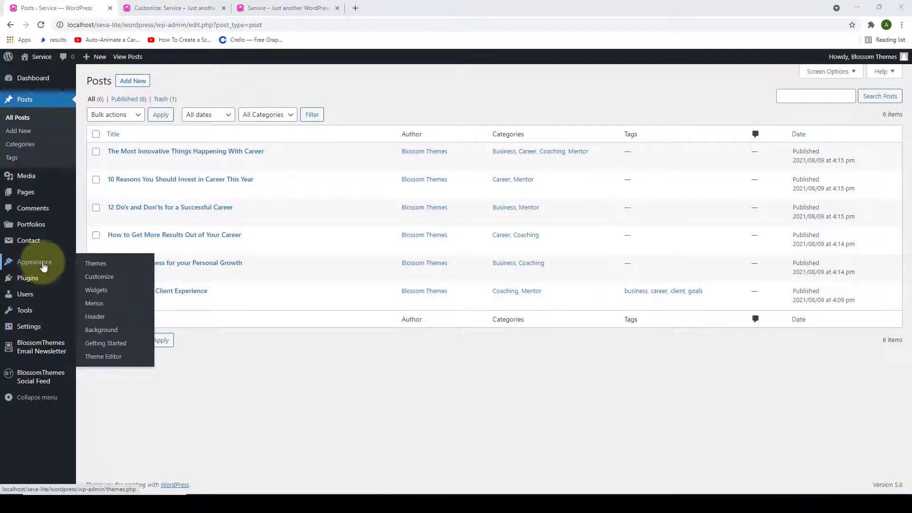
pyautogui.rightClick(110, 276)
pyautogui.click(137, 284)
pyautogui.click(204, 7)
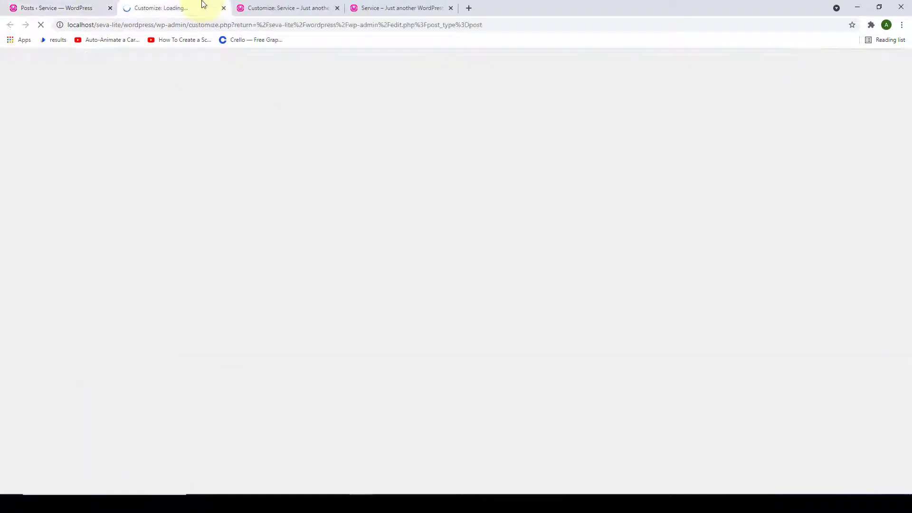
# - Close the outdated Customizer tab and open Front Page Settings in the fresh one
pyautogui.click(337, 8)
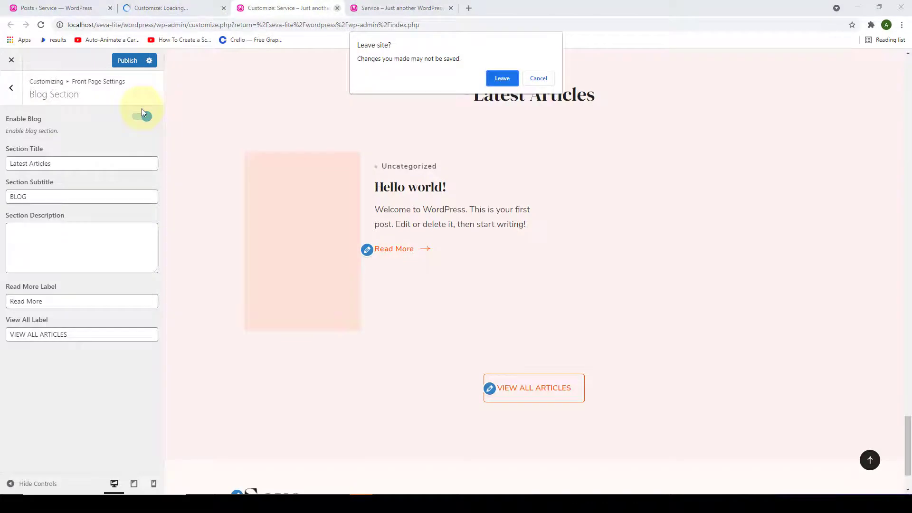
pyautogui.click(500, 78)
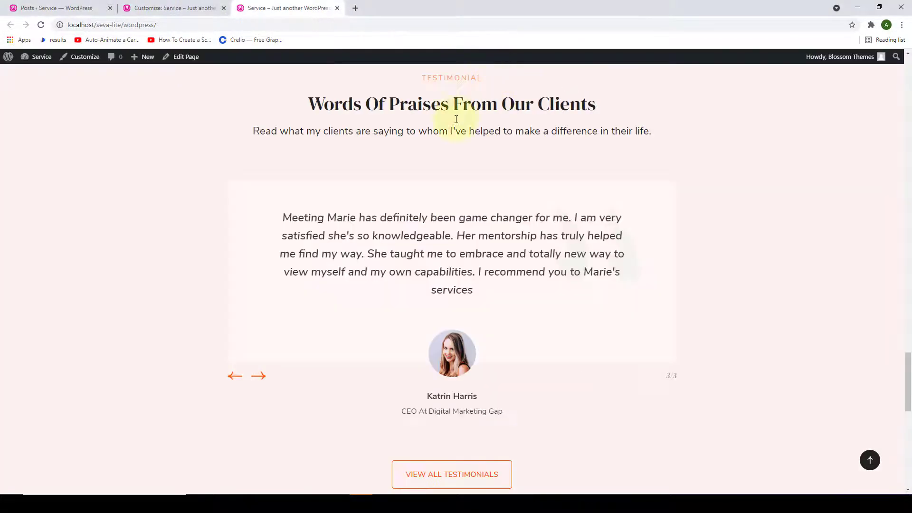
pyautogui.click(157, 5)
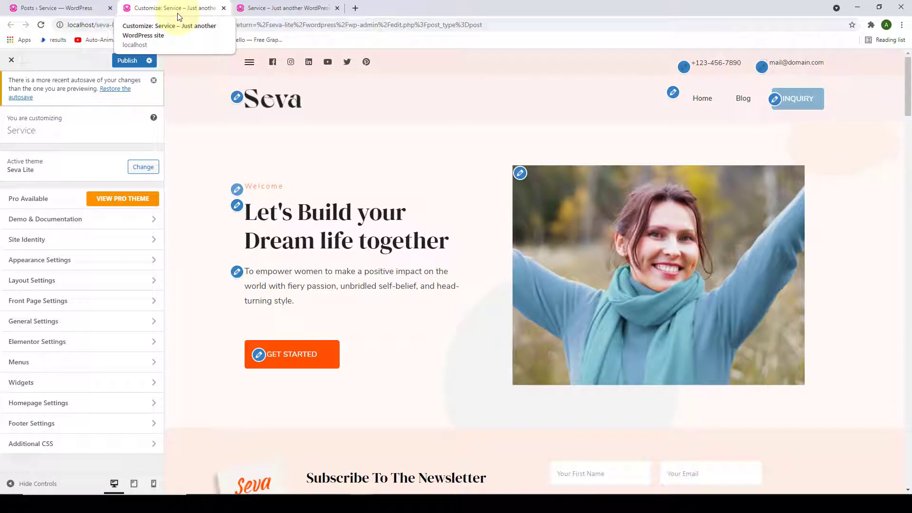
pyautogui.click(127, 303)
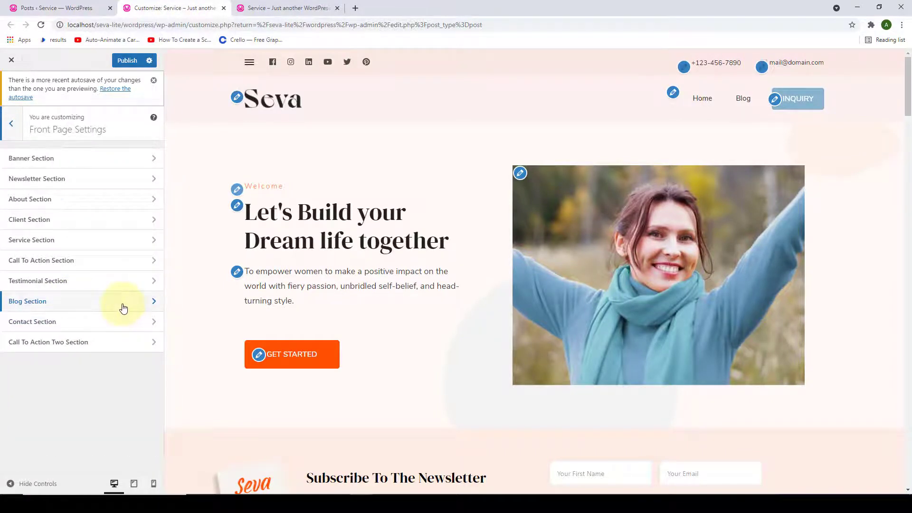
# - Change the Blog Section title from 'Latest Articles' to 'Browse The Latest Articles'
pyautogui.click(123, 308)
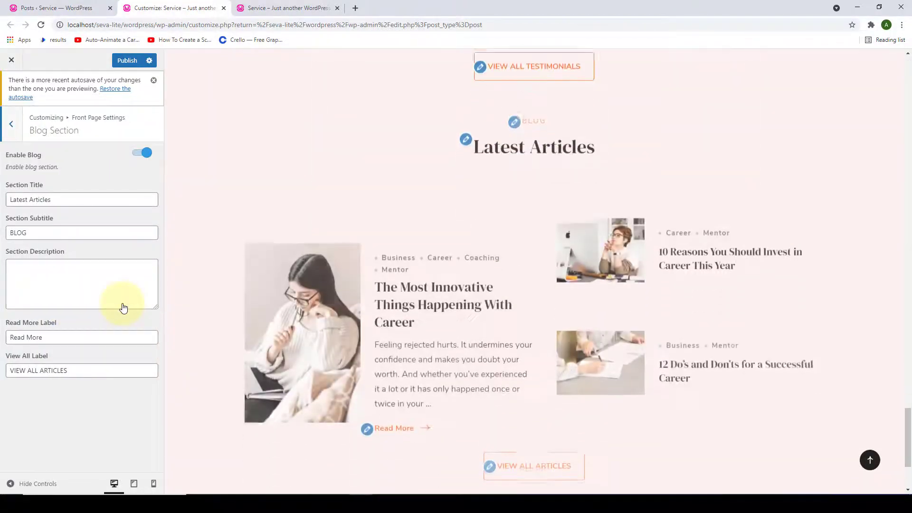
pyautogui.scroll(-3, 449, 193)
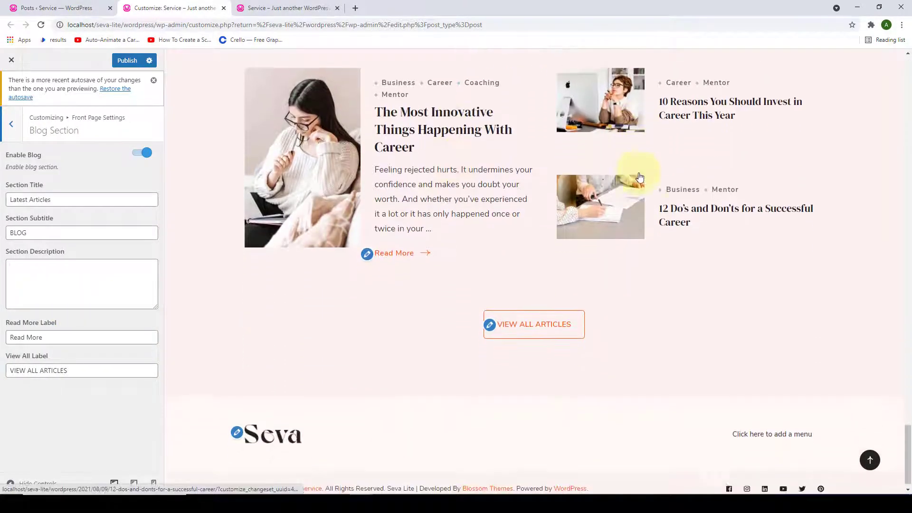
pyautogui.scroll(2, 642, 209)
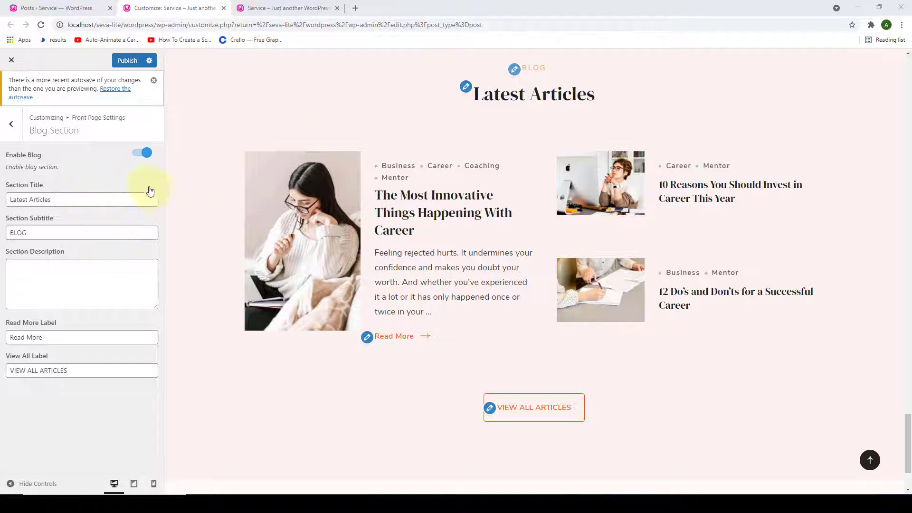
pyautogui.moveTo(91, 199); pyautogui.dragTo(7, 201)
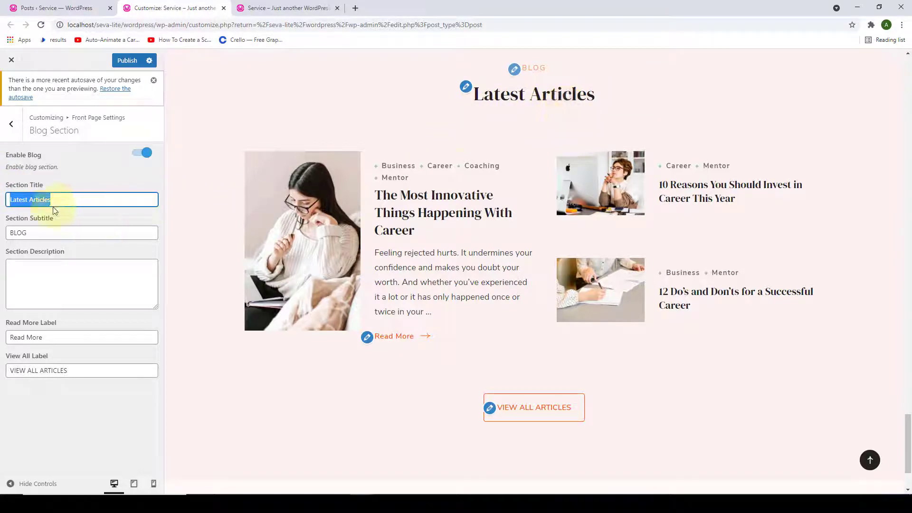
pyautogui.moveTo(17, 202); pyautogui.dragTo(69, 201)
pyautogui.press('BackSpace')
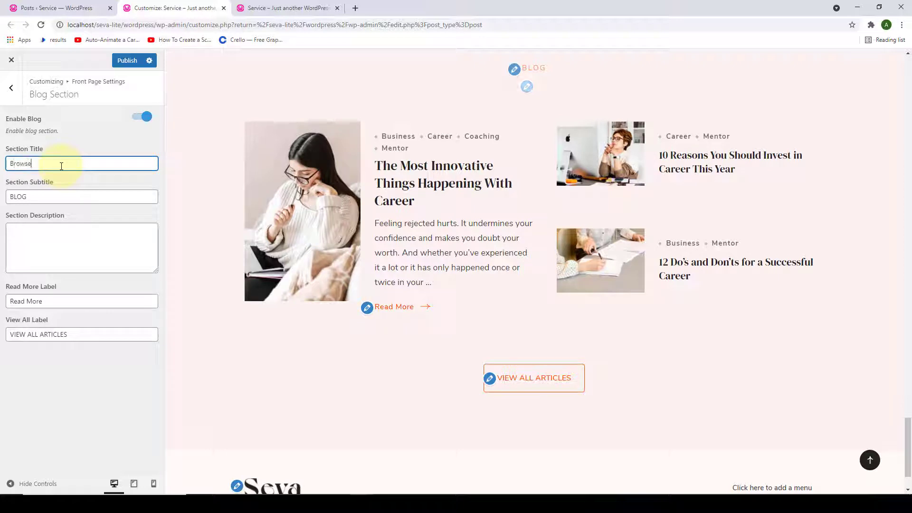
pyautogui.write('Browse The Latest Art')
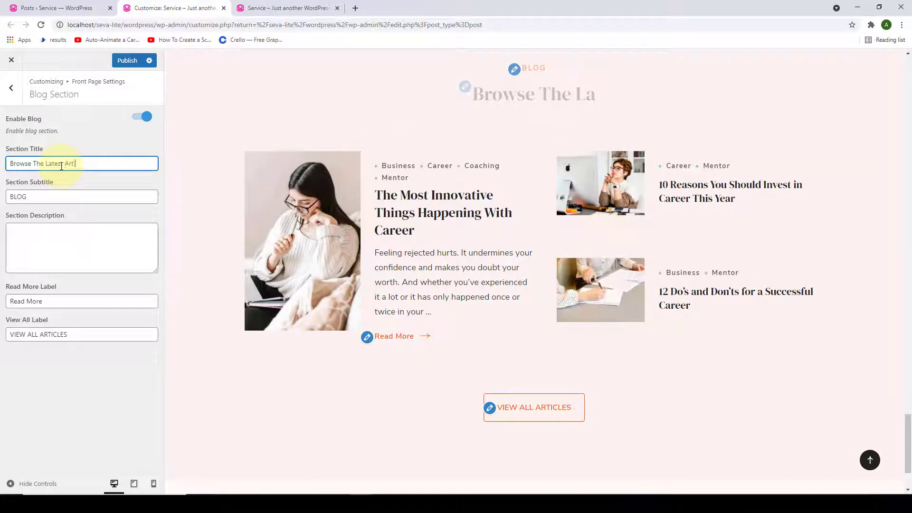
pyautogui.write('icles')
# - Add the description 'Read all of my latest articles here' and review the Read More and View All labels
pyautogui.moveTo(37, 196); pyautogui.dragTo(14, 196)
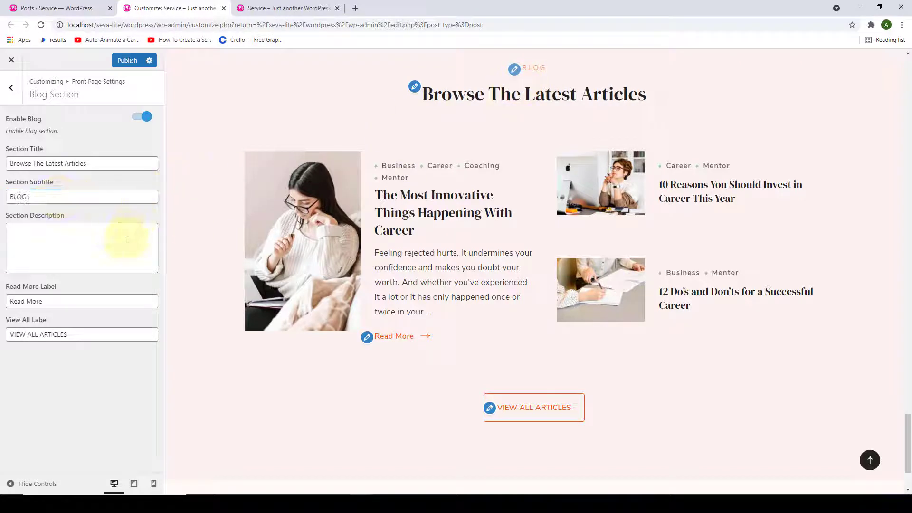
pyautogui.click(97, 239)
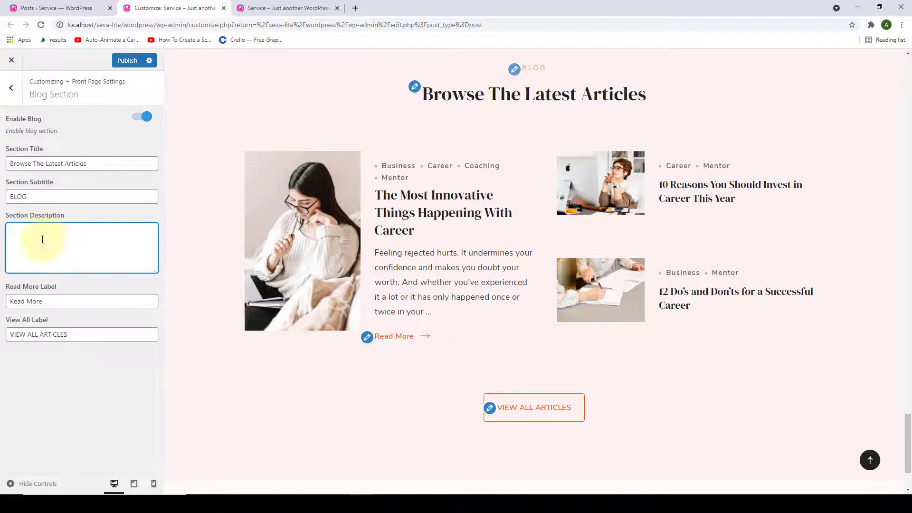
pyautogui.write('Read all')
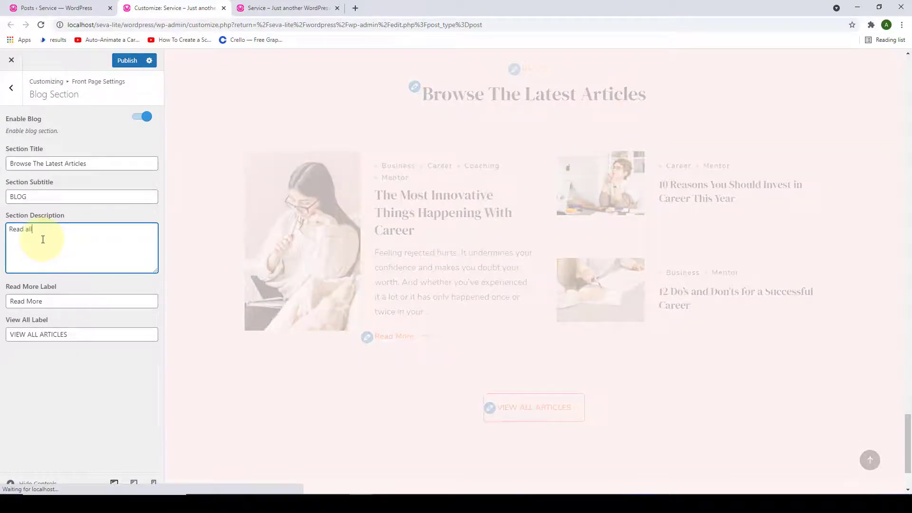
pyautogui.write(' of my latest')
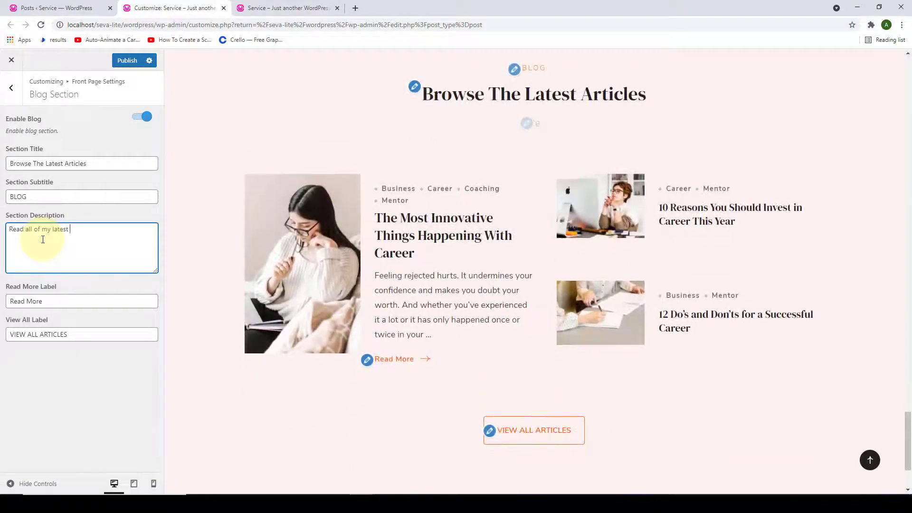
pyautogui.write(' articles h')
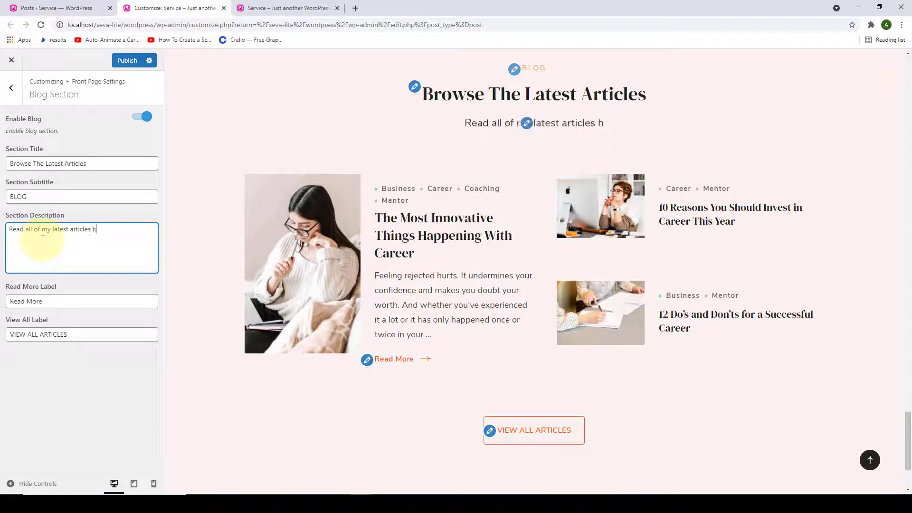
pyautogui.write('ere')
pyautogui.press('Tab')
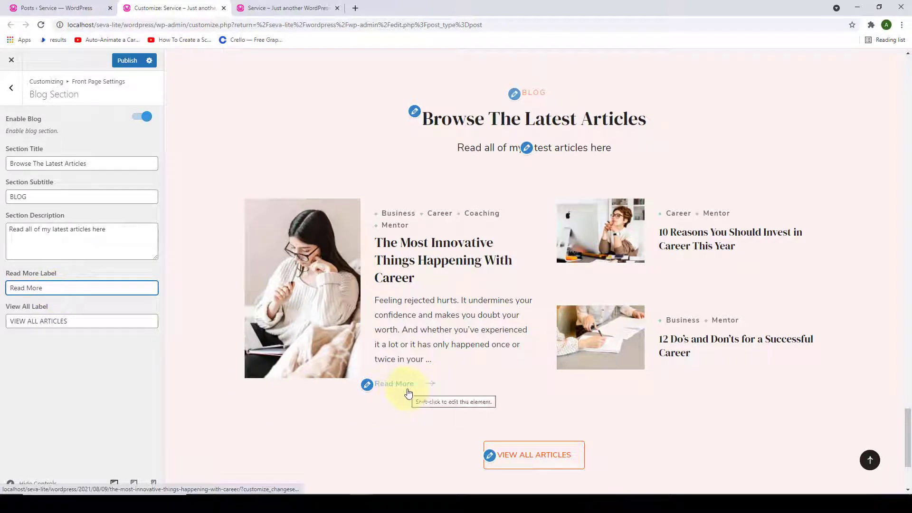
pyautogui.moveTo(72, 288); pyautogui.dragTo(12, 291)
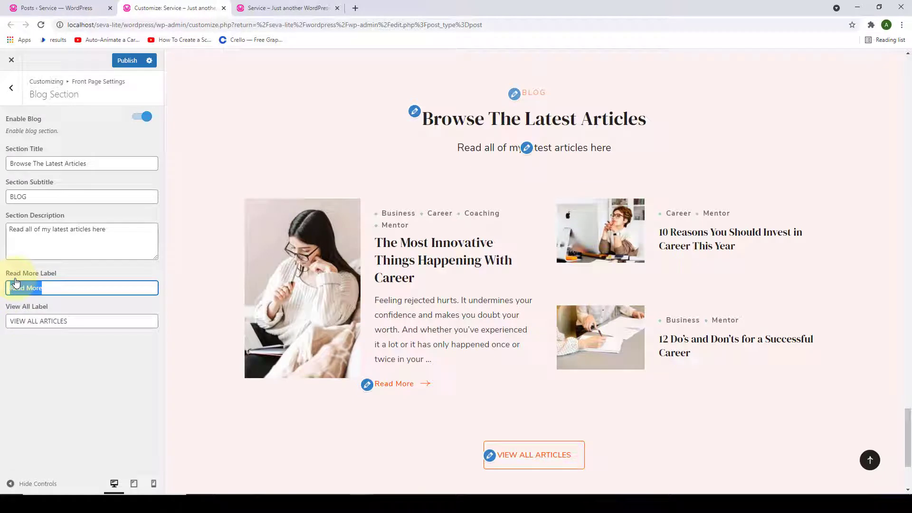
pyautogui.click(78, 321)
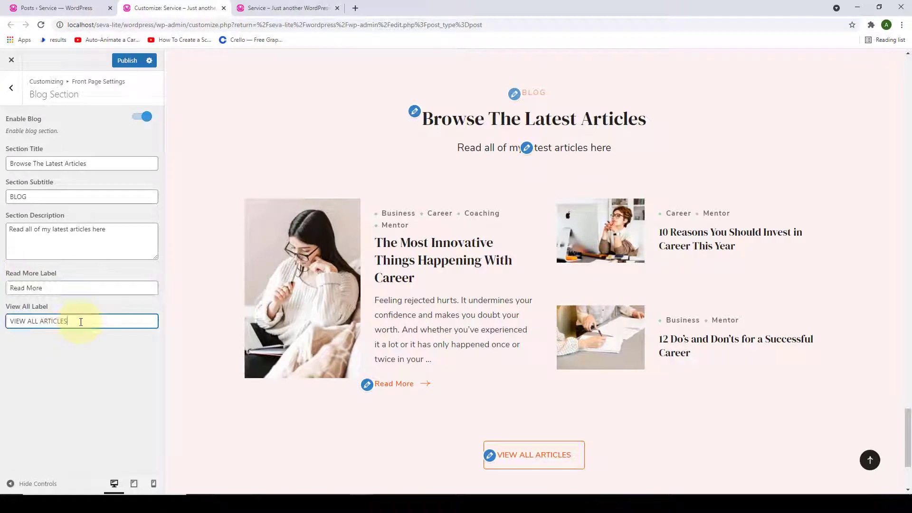
pyautogui.hotkey('ctrl', 'a')
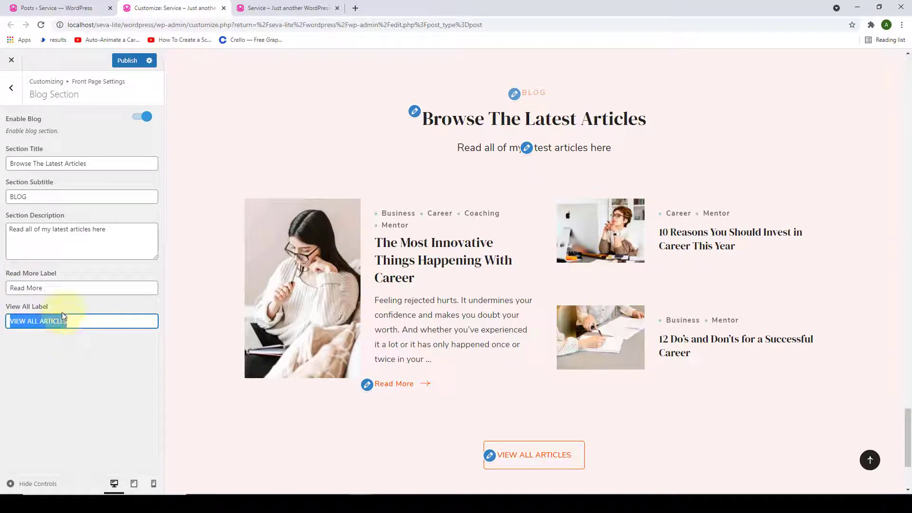
pyautogui.scroll(-3, 441, 255)
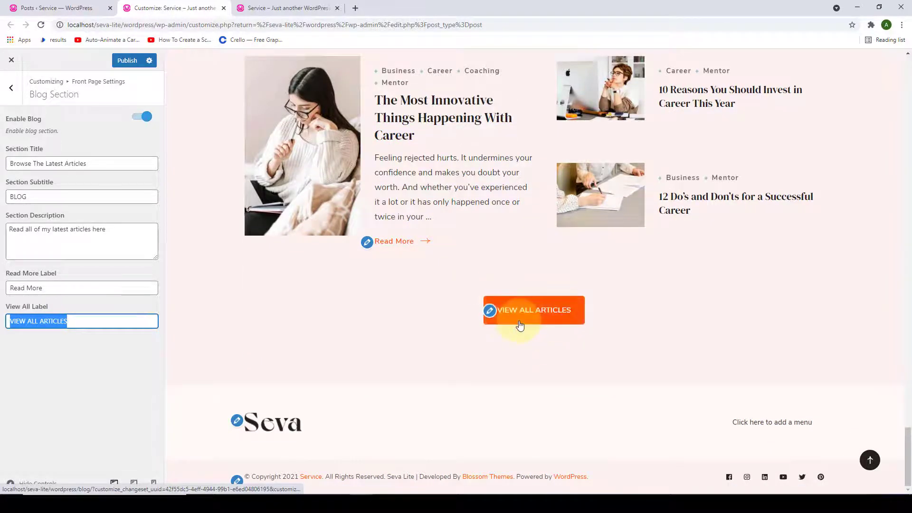
pyautogui.click(117, 322)
pyautogui.scroll(3, 219, 329)
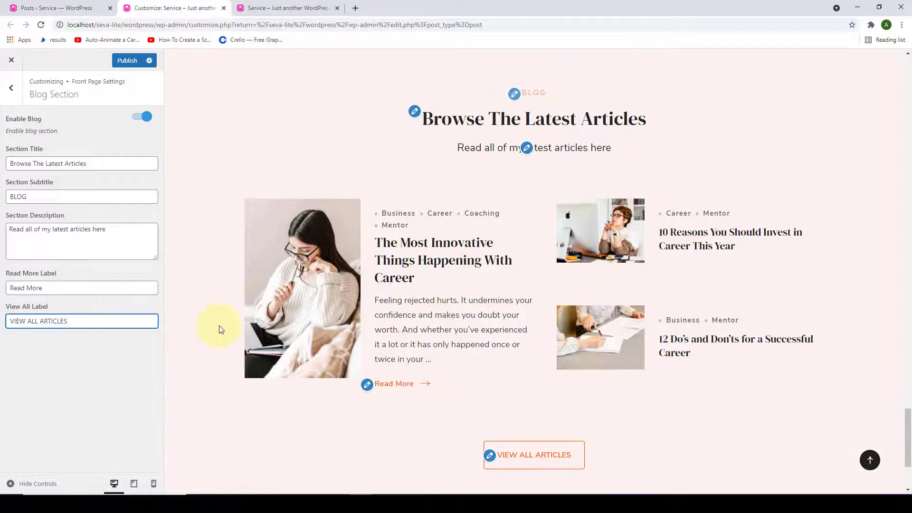
# - Publish the Blog Section edits, check them on the live front page, and return to front page settings
pyautogui.click(127, 62)
pyautogui.click(285, 8)
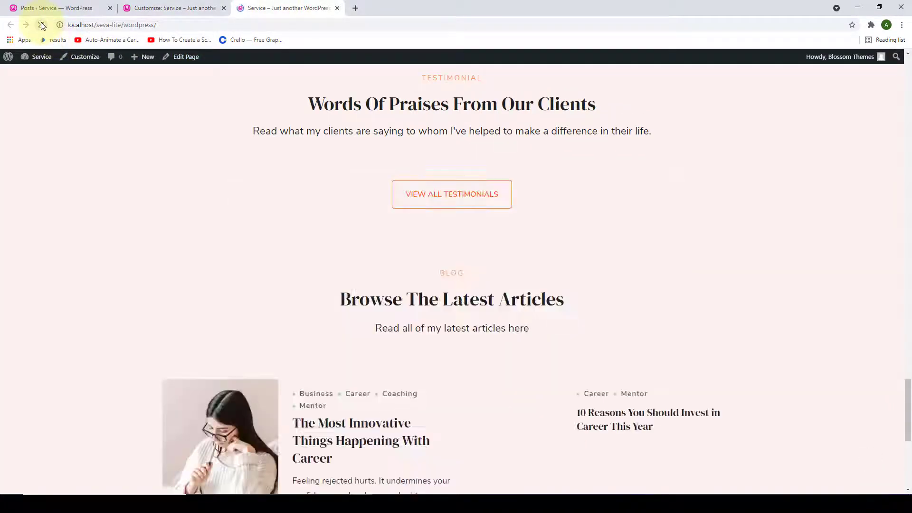
pyautogui.scroll(-4, 452, 132)
pyautogui.scroll(-7, 452, 131)
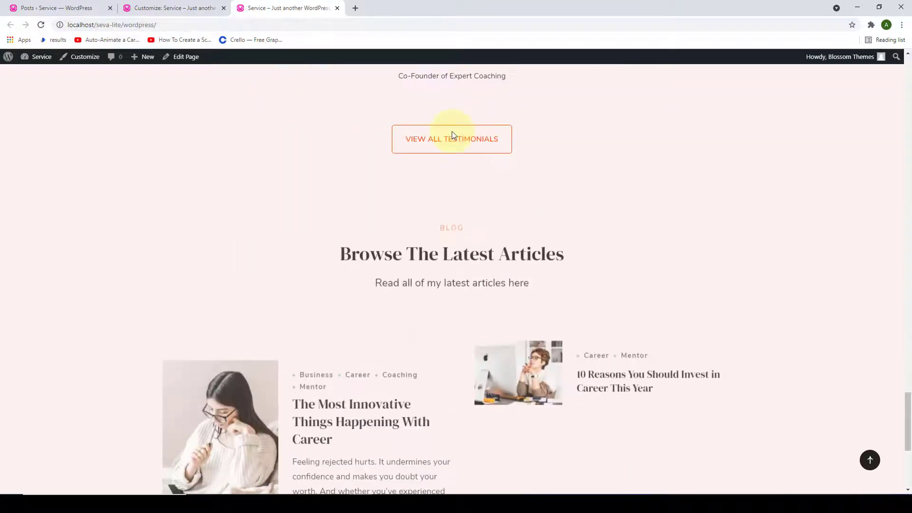
pyautogui.scroll(-3, 611, 291)
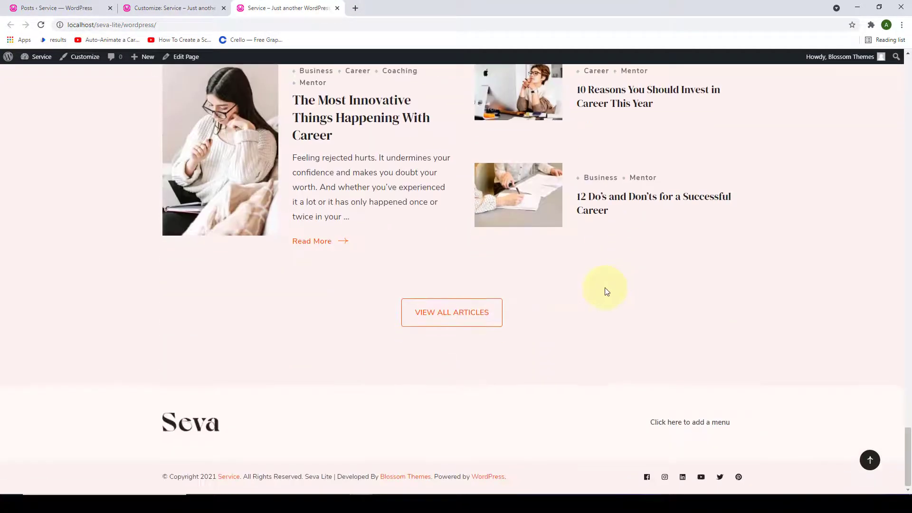
pyautogui.scroll(5, 554, 279)
pyautogui.scroll(-1, 322, 112)
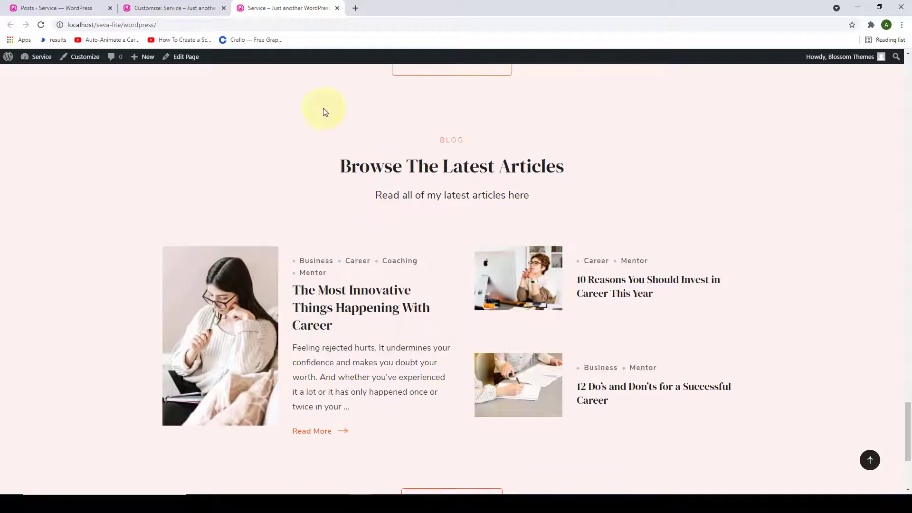
pyautogui.scroll(1, 398, 213)
pyautogui.click(182, 7)
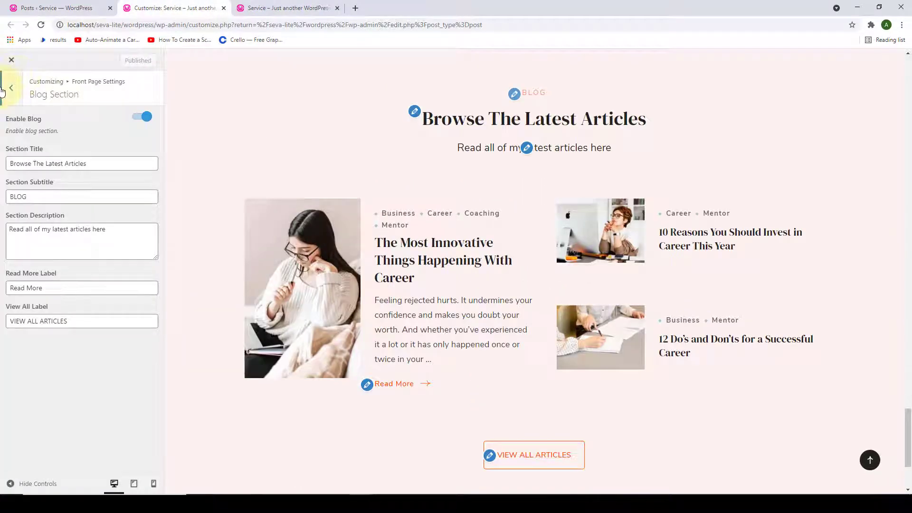
pyautogui.click(11, 87)
# - Insert a Blossom: Contact Widget into the Contact Section from the widget list
pyautogui.click(86, 286)
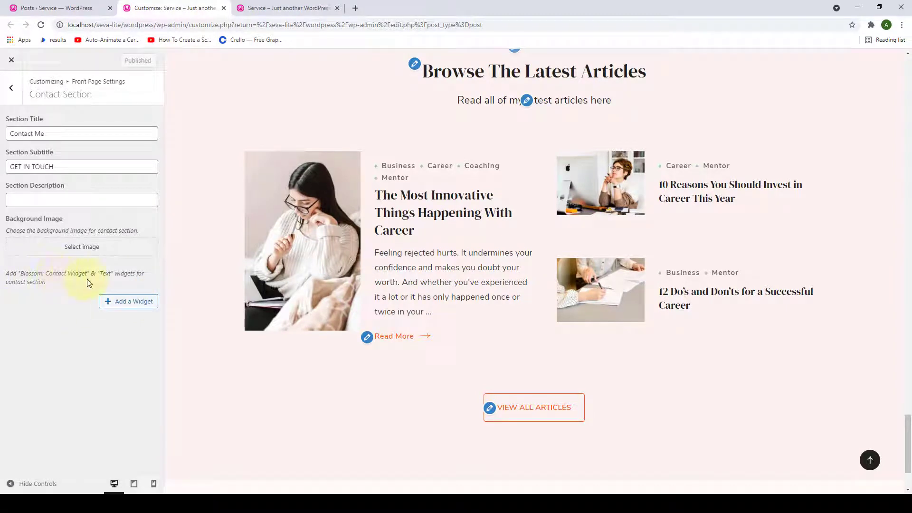
pyautogui.click(111, 304)
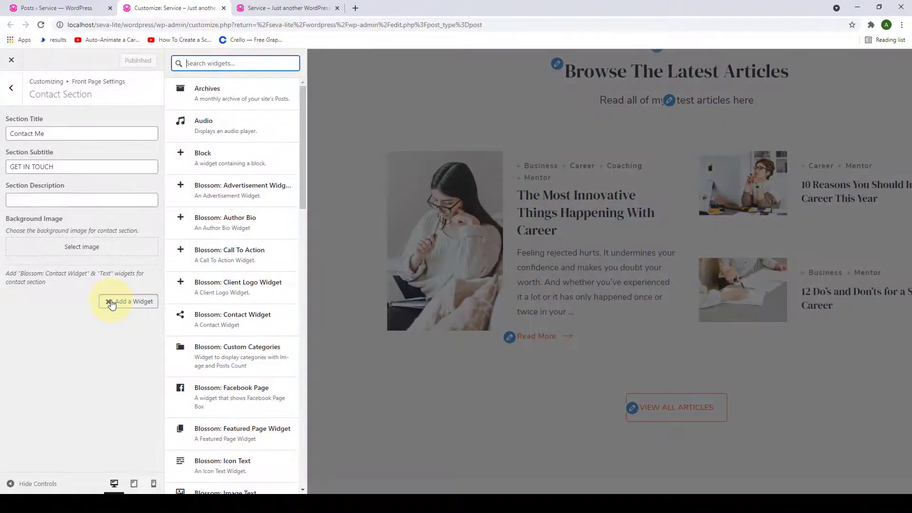
pyautogui.click(210, 322)
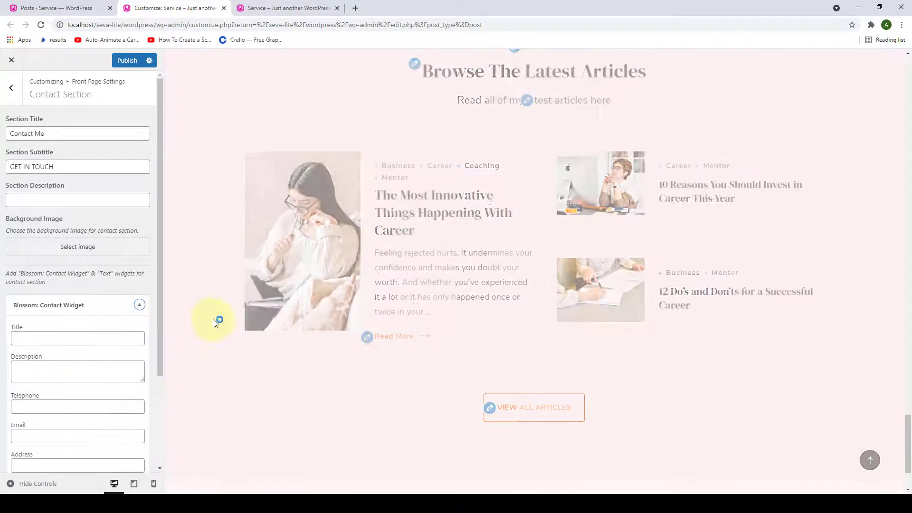
pyautogui.scroll(-1, 313, 349)
pyautogui.scroll(-6, 313, 350)
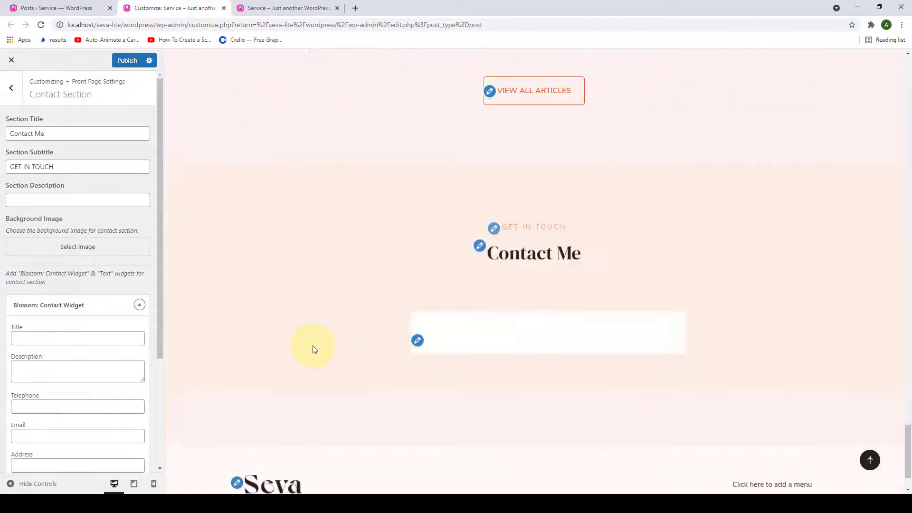
# - Title the contact widget 'Get in touch'
pyautogui.scroll(-3, 140, 335)
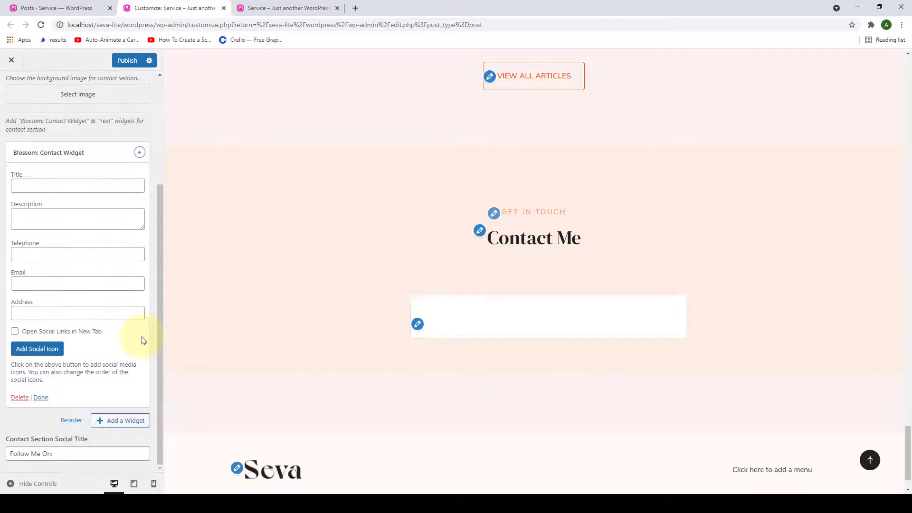
pyautogui.scroll(1, 142, 340)
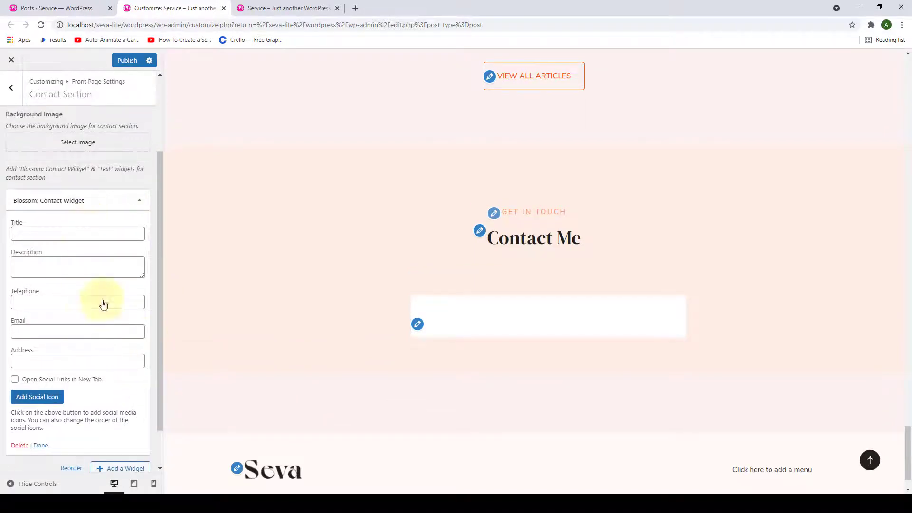
pyautogui.click(90, 235)
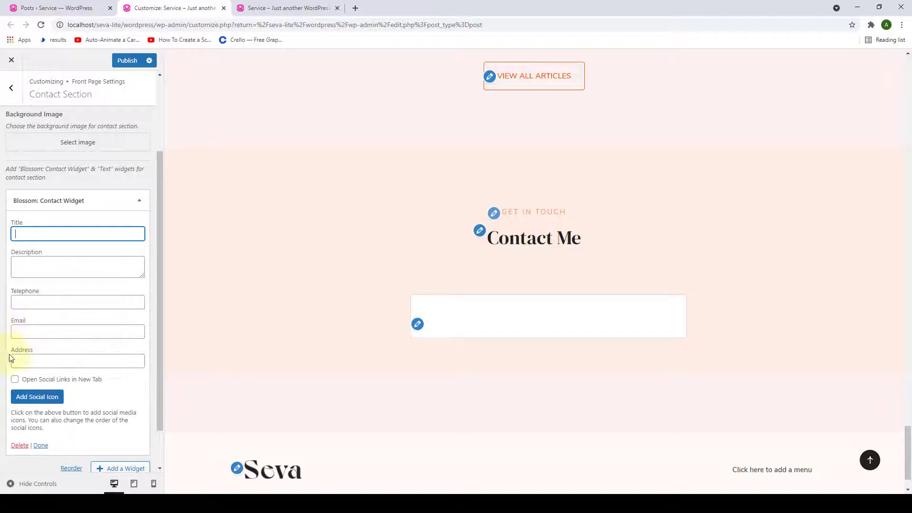
pyautogui.write('Get in touch')
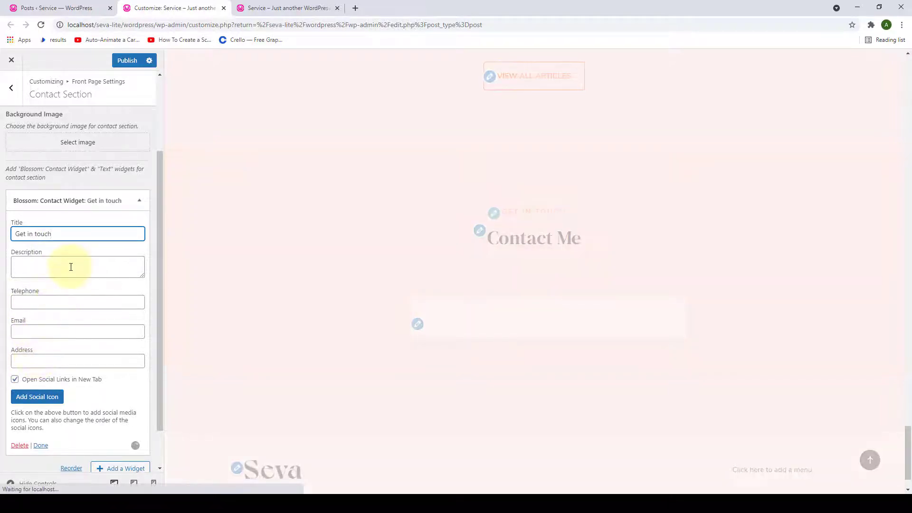
# - Paste in the widget's description, telephone number, email address and location address
pyautogui.click(140, 277)
pyautogui.write('Please feel free to reachout to me for any queries.')
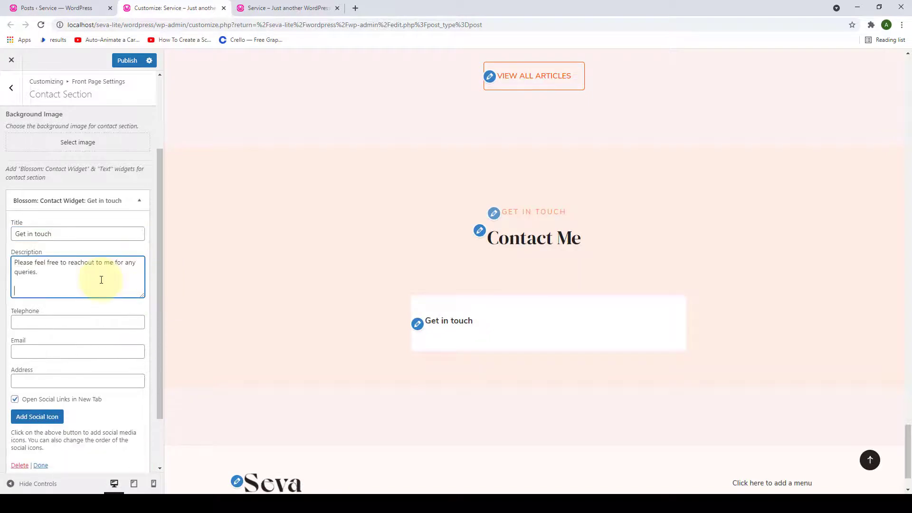
pyautogui.click(82, 322)
pyautogui.hotkey('ctrl', 'v')
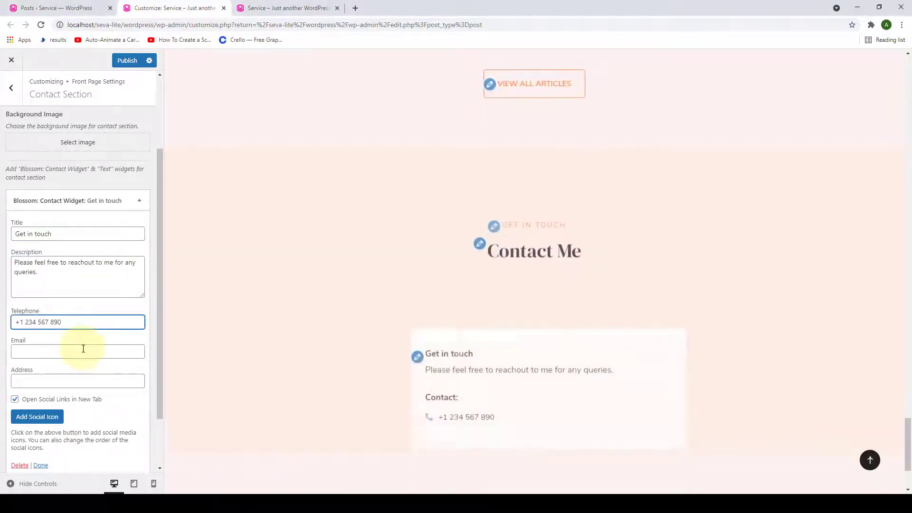
pyautogui.click(109, 349)
pyautogui.hotkey('ctrl', 'v')
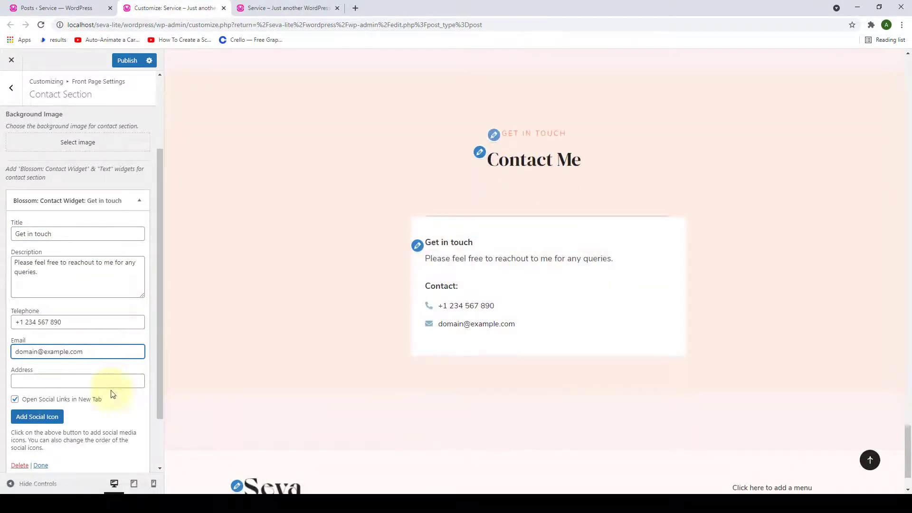
pyautogui.click(112, 380)
pyautogui.write('Apple Street, New York, USA')
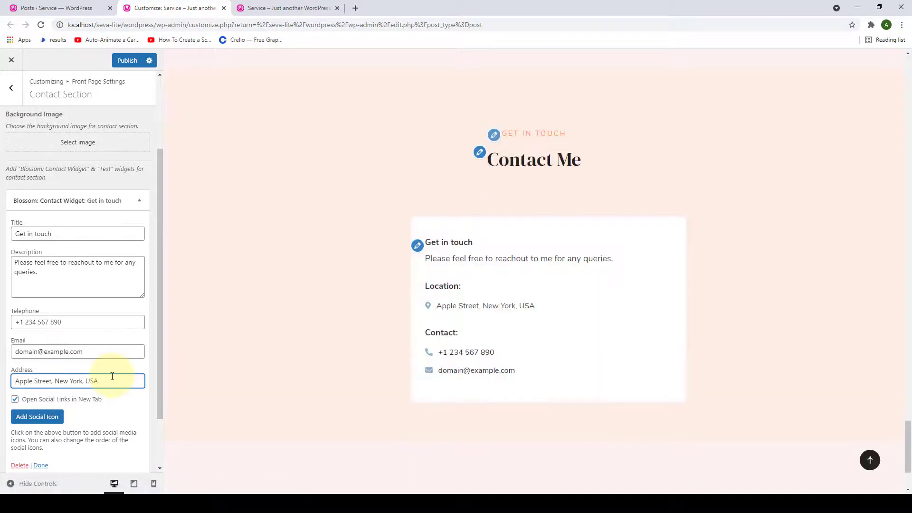
# - Add a Facebook social icon and edit its link
pyautogui.scroll(-2, 72, 417)
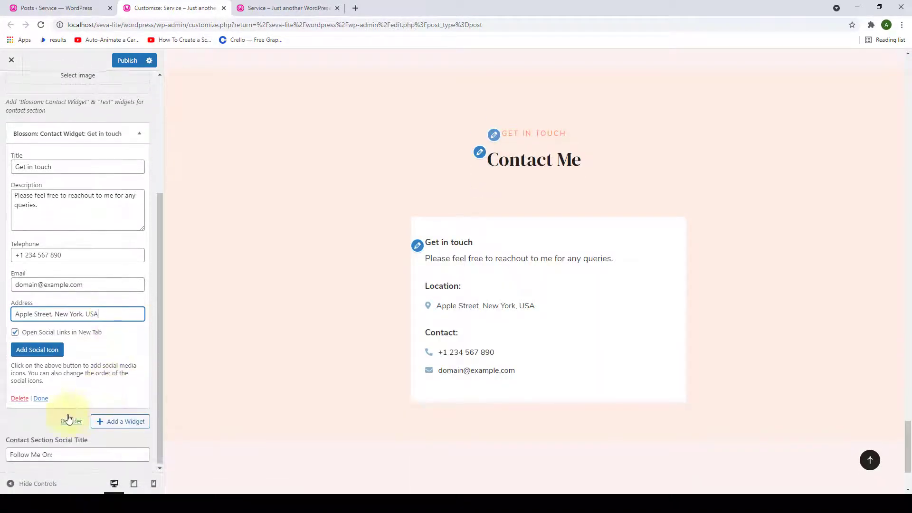
pyautogui.click(52, 354)
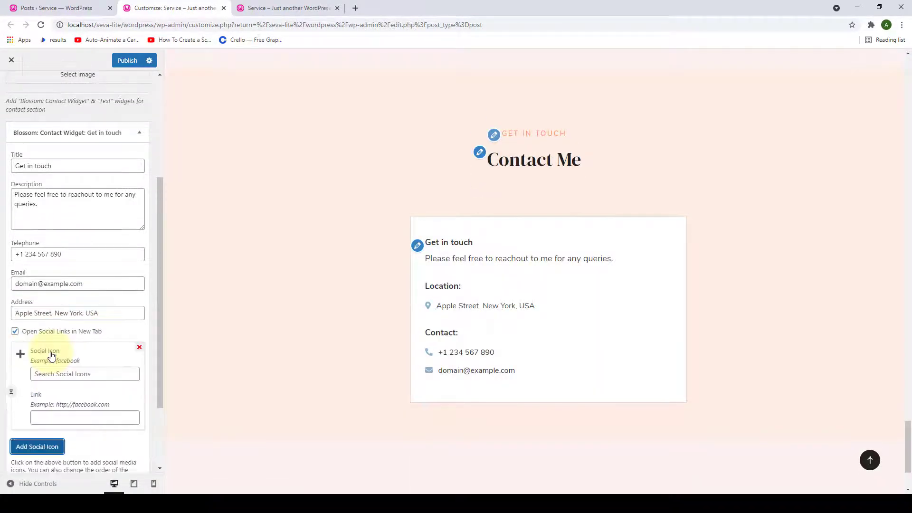
pyautogui.scroll(-3, 51, 358)
pyautogui.click(66, 280)
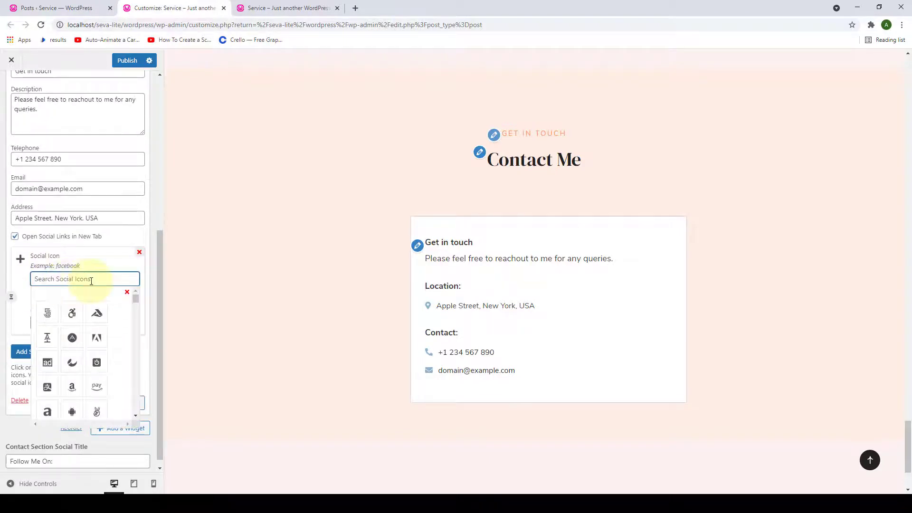
pyautogui.write('face')
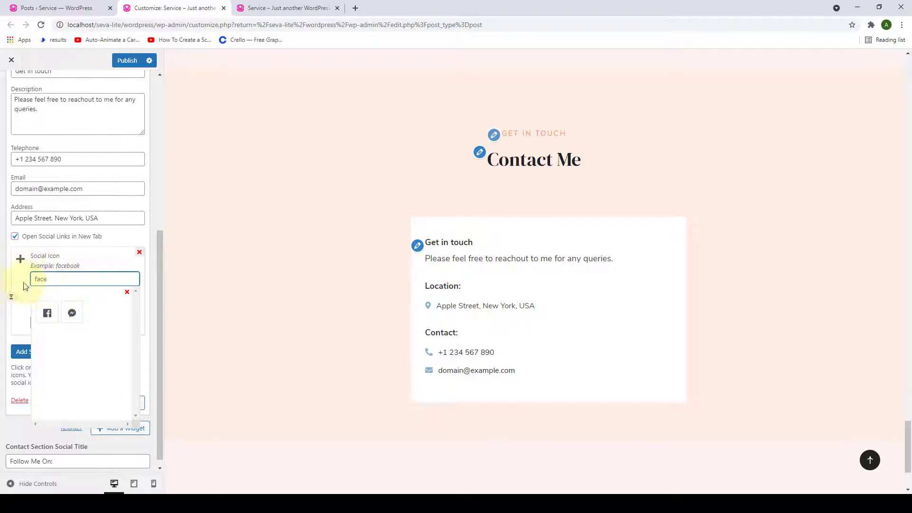
pyautogui.click(48, 316)
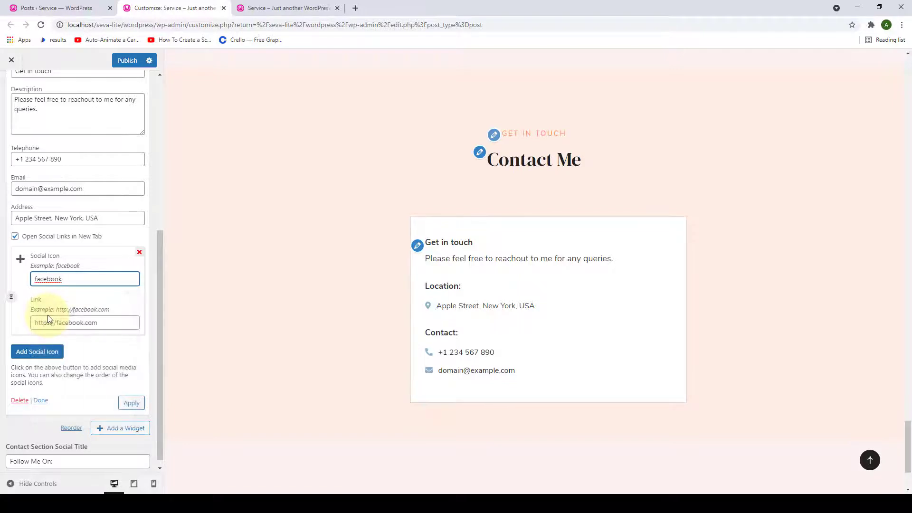
pyautogui.moveTo(102, 322); pyautogui.dragTo(33, 323)
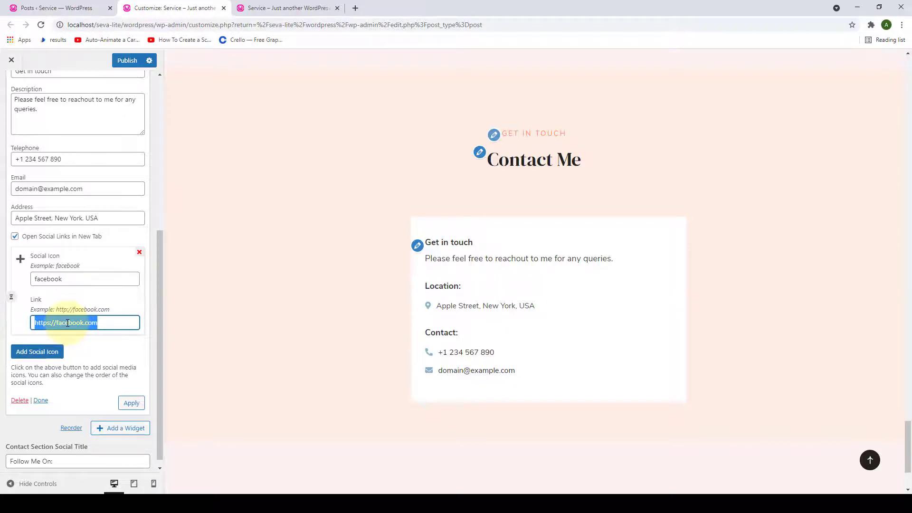
# - Add Instagram and LinkedIn social icons
pyautogui.click(37, 352)
pyautogui.scroll(-2, 76, 333)
pyautogui.click(78, 281)
pyautogui.write('instagram')
pyautogui.click(45, 316)
pyautogui.click(37, 342)
pyautogui.click(69, 269)
pyautogui.write('linkedin')
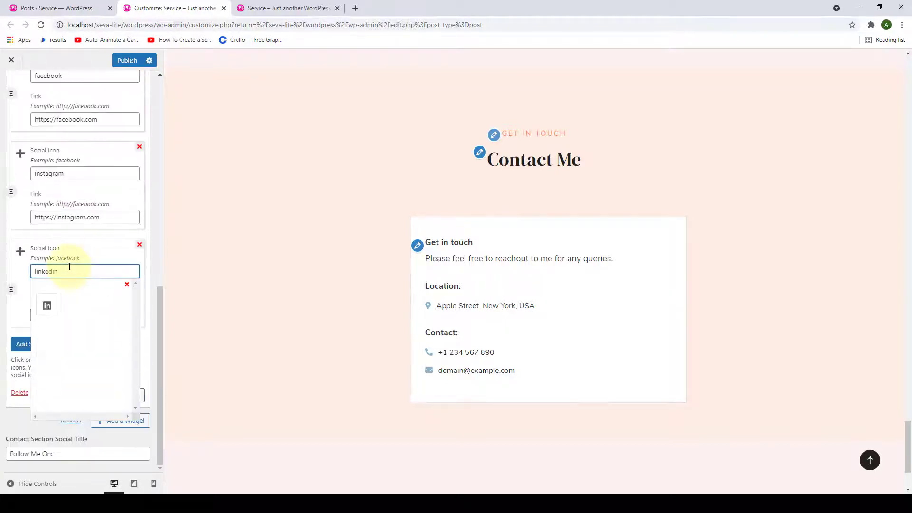
pyautogui.click(47, 305)
# - Add Twitter, Pinterest and YouTube social icons
pyautogui.click(37, 342)
pyautogui.scroll(-2, 76, 333)
pyautogui.click(77, 272)
pyautogui.write('twitter')
pyautogui.click(47, 306)
pyautogui.click(38, 342)
pyautogui.write('pinterest')
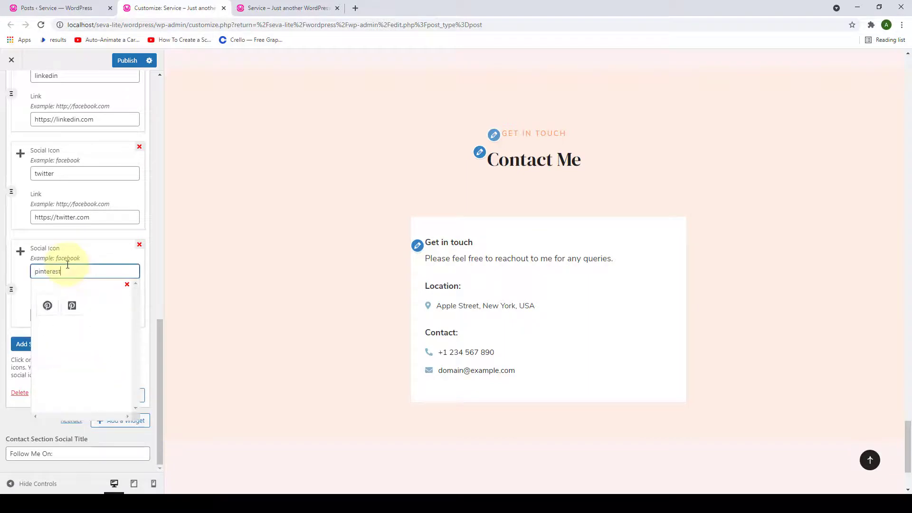
pyautogui.click(47, 306)
pyautogui.click(37, 347)
pyautogui.write('youtube')
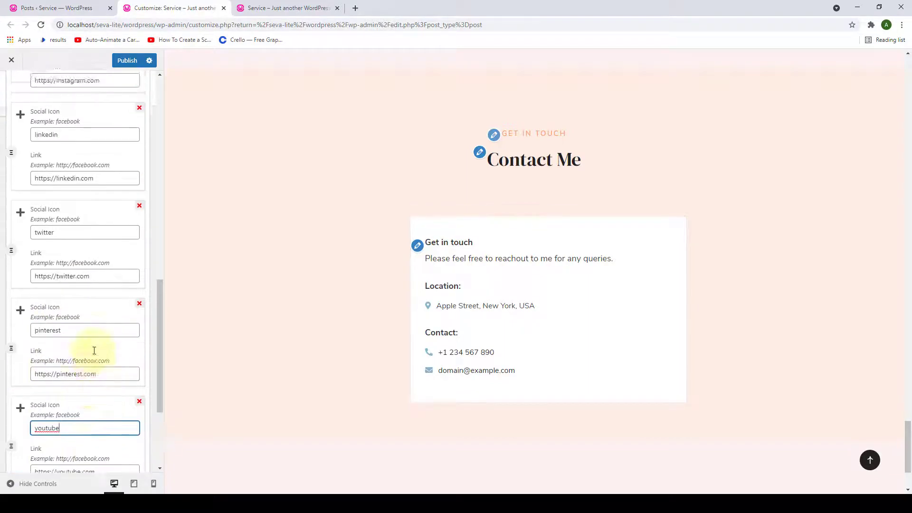
# - Apply the six social icons so they appear under 'Follow Me On:' in the preview
pyautogui.scroll(8, 94, 350)
pyautogui.scroll(-10, 93, 351)
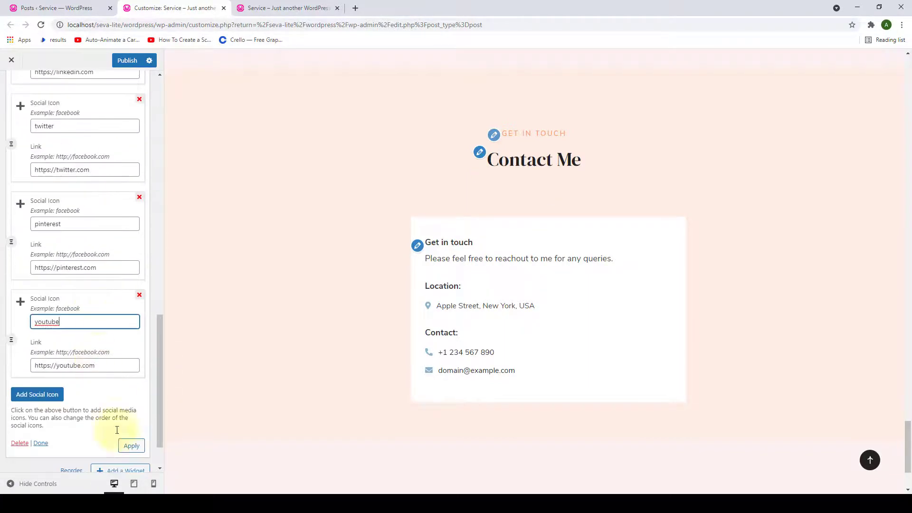
pyautogui.click(129, 445)
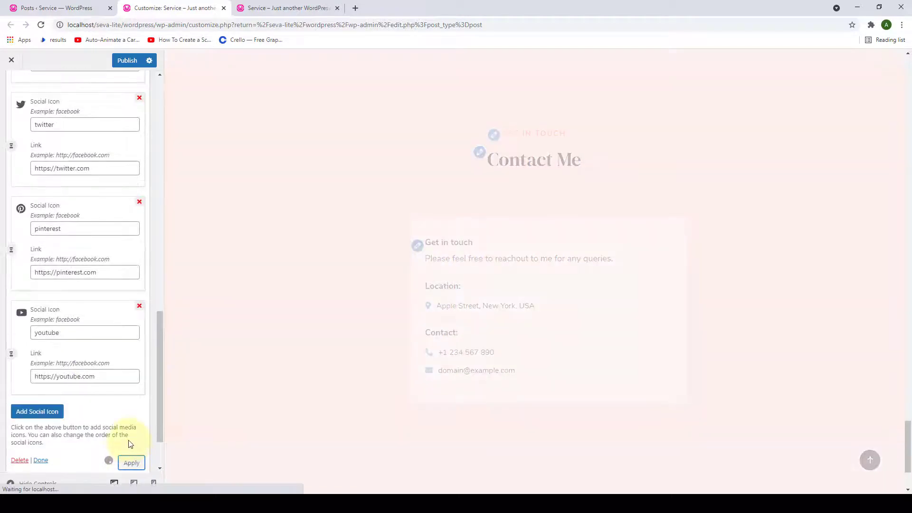
pyautogui.scroll(-3, 485, 380)
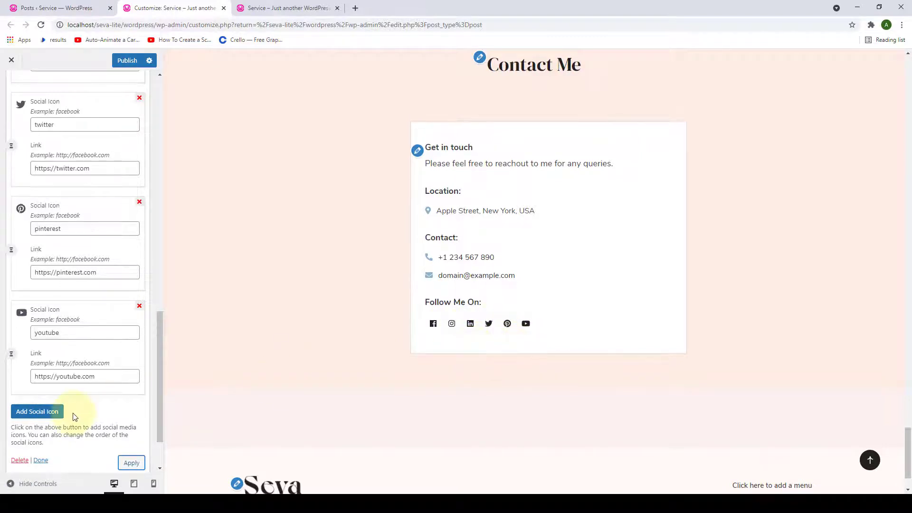
pyautogui.scroll(-1, 57, 417)
# - Close the contact widget, then add a Text widget titled 'Send Me A Message Here'
pyautogui.click(41, 413)
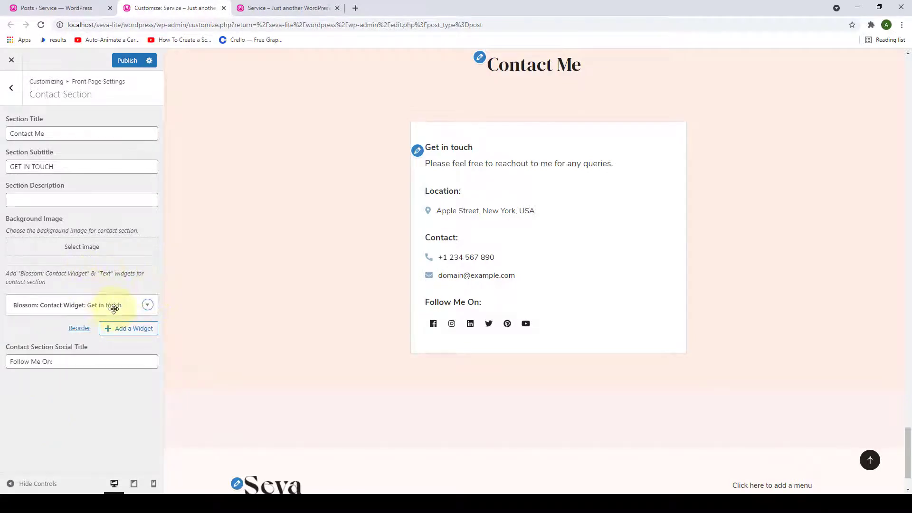
pyautogui.click(110, 329)
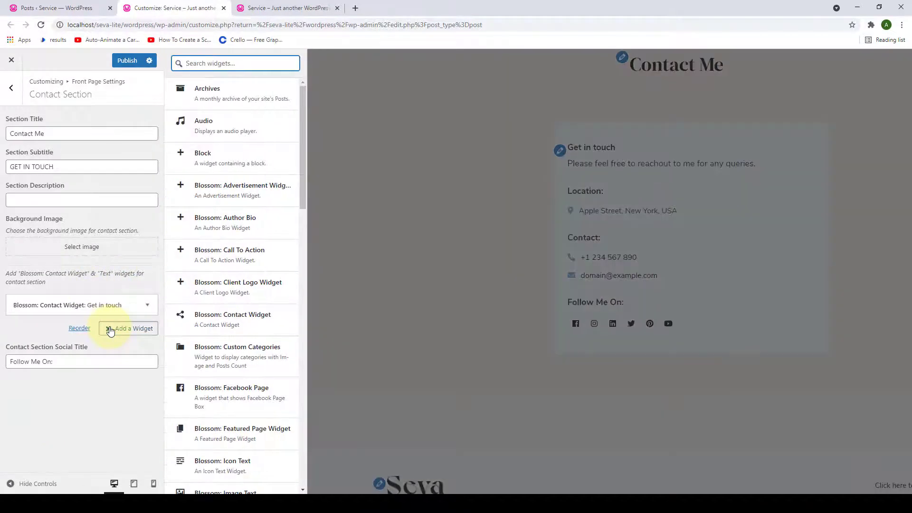
pyautogui.write('te')
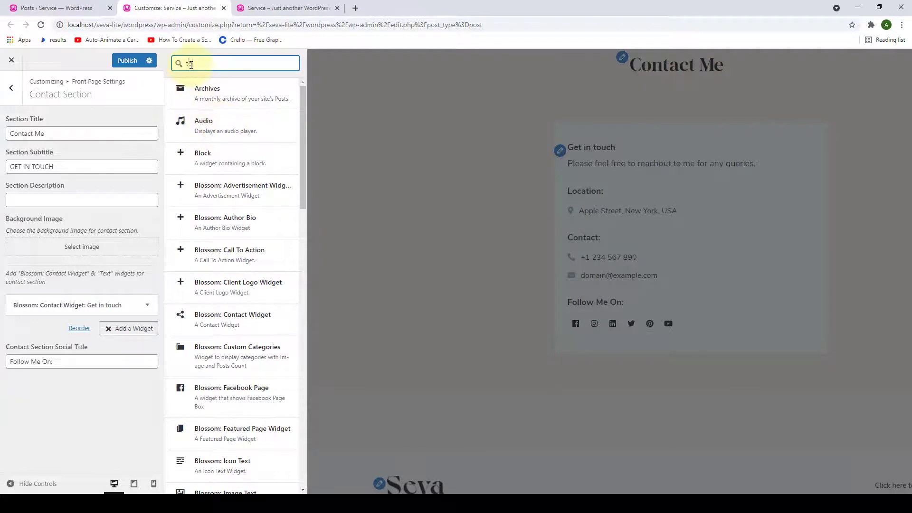
pyautogui.write('xt')
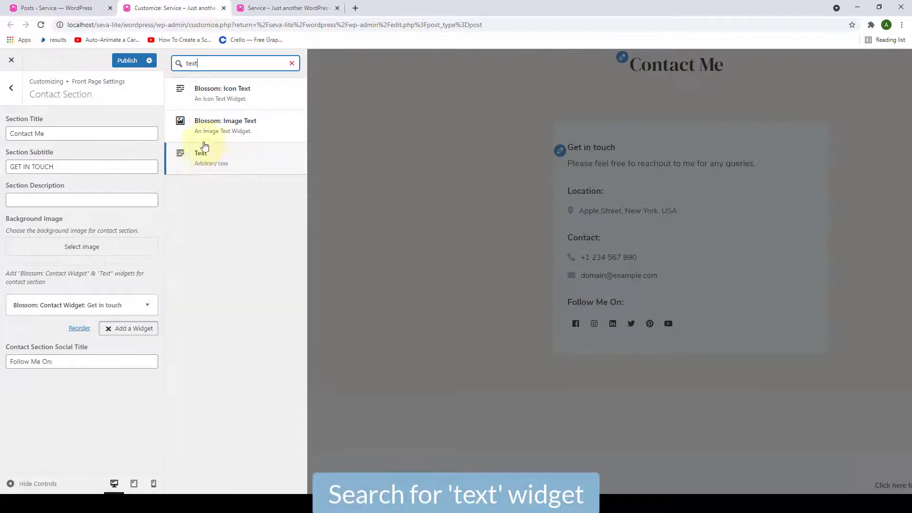
pyautogui.click(217, 168)
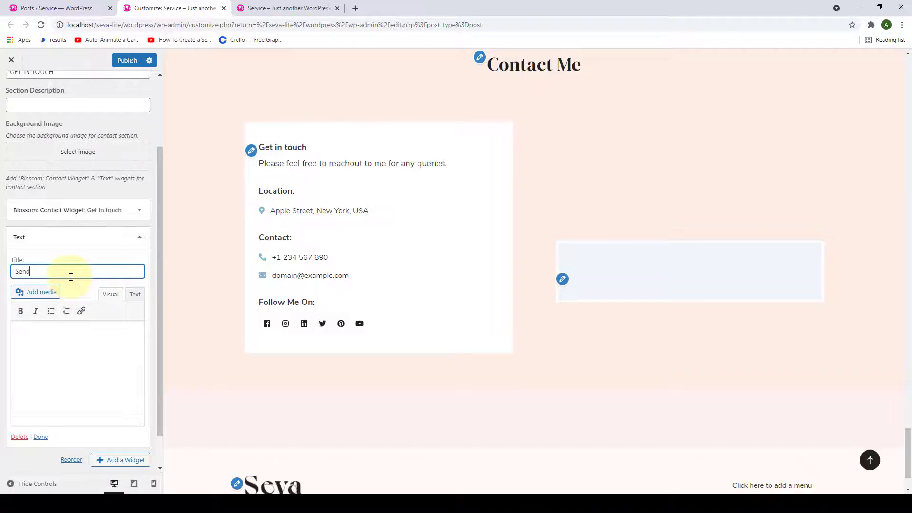
pyautogui.write('Send Me A M')
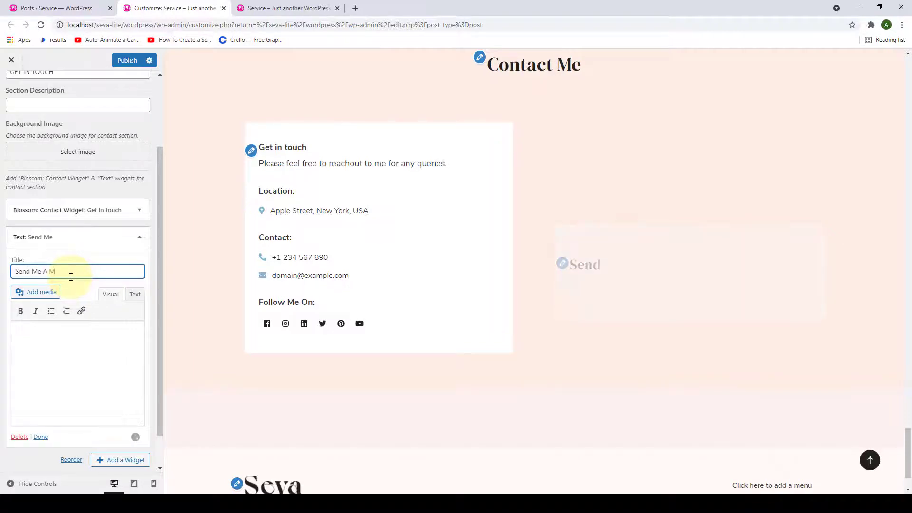
pyautogui.write('essage ')
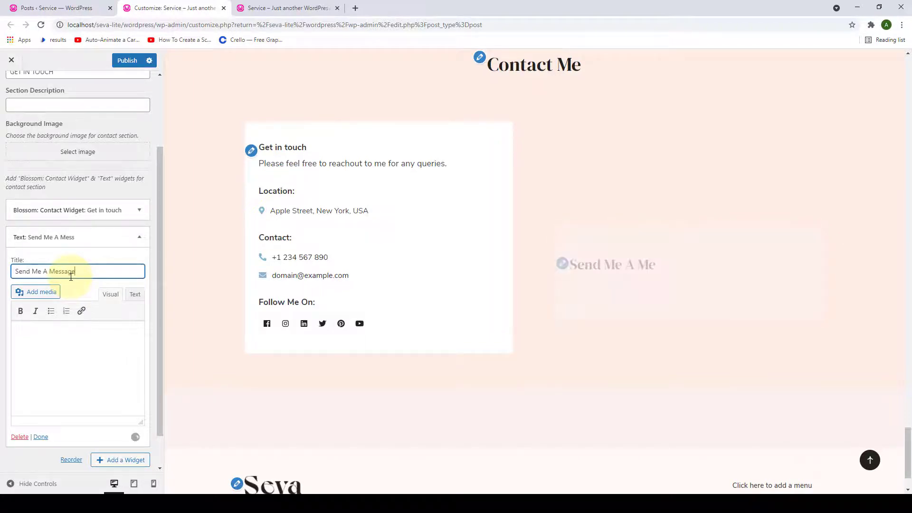
pyautogui.write('Here')
pyautogui.click(82, 344)
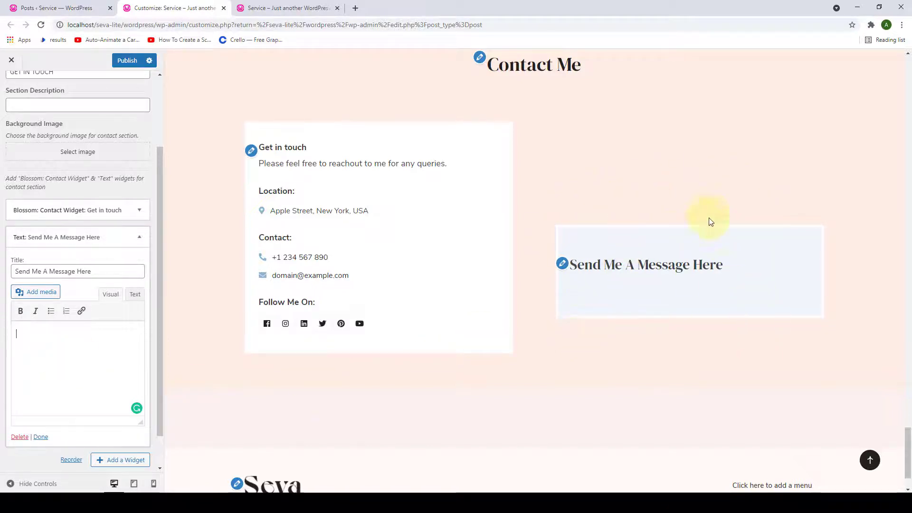
pyautogui.scroll(-1, 76, 237)
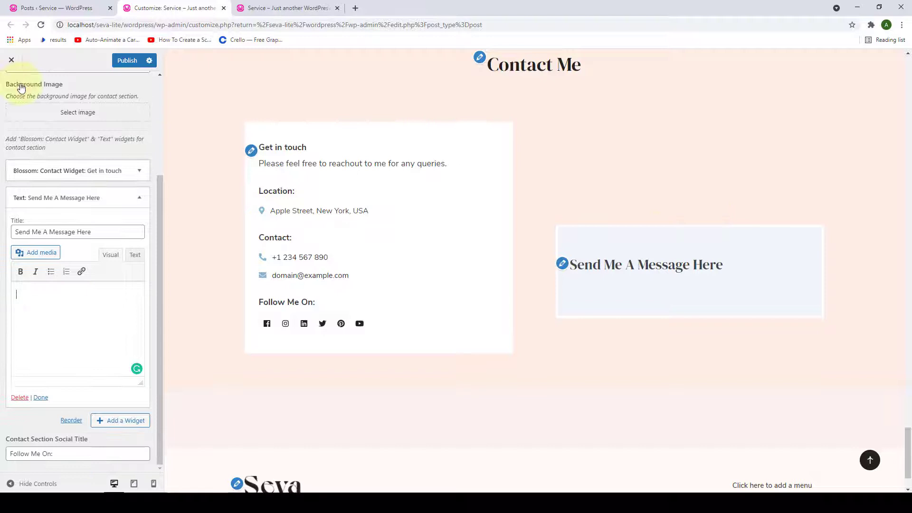
# - Copy the Contact form 1 shortcode from Contact Form 7's form list in the admin tab
pyautogui.click(29, 5)
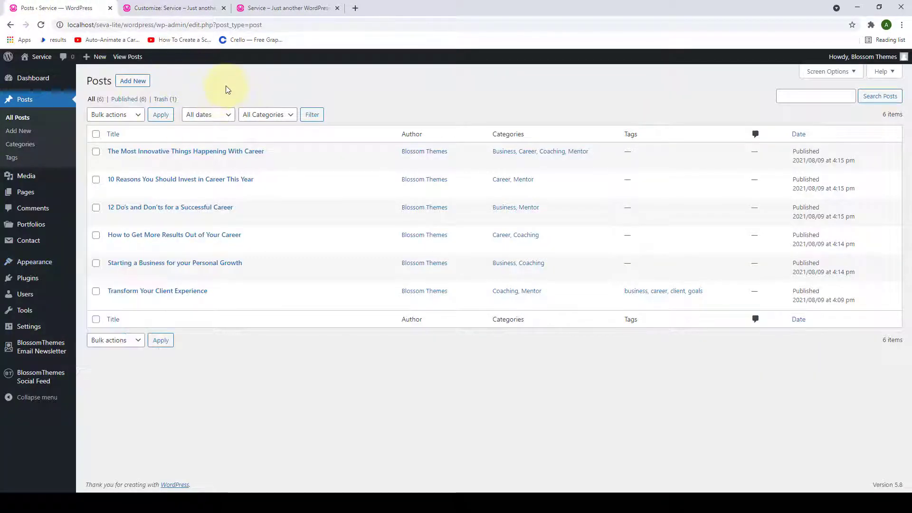
pyautogui.moveTo(50, 244)
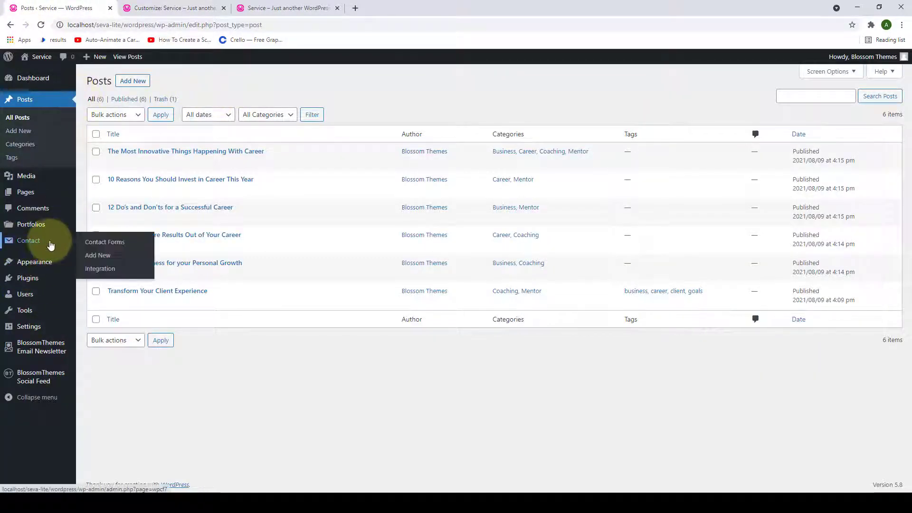
pyautogui.click(117, 246)
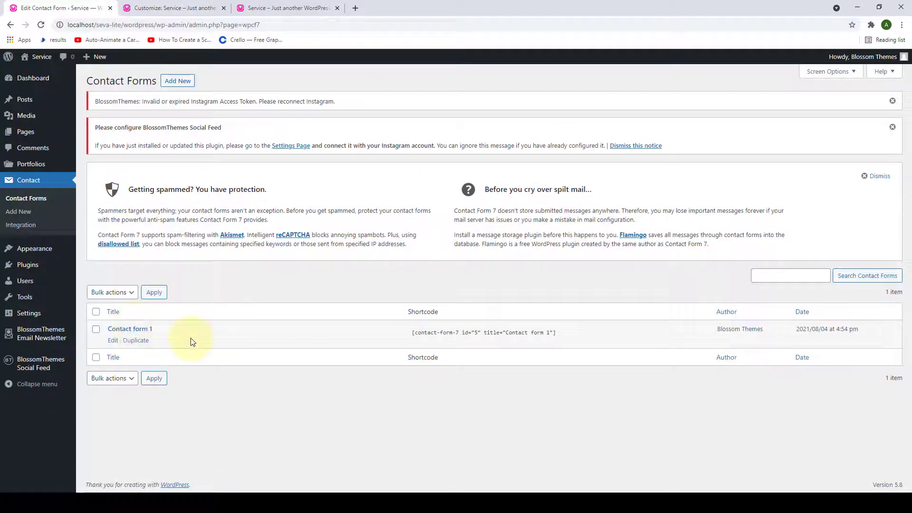
pyautogui.click(450, 330)
pyautogui.hotkey('ctrl', 'c')
pyautogui.rightClick(451, 334)
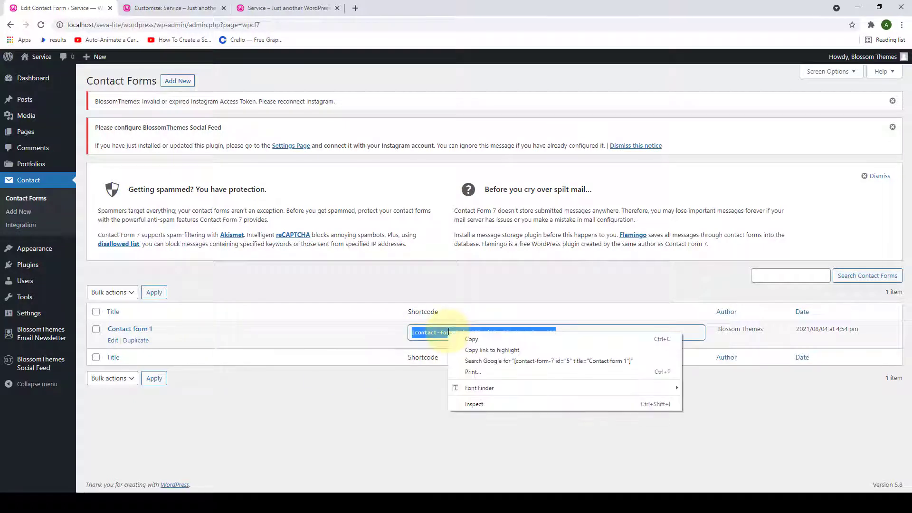
pyautogui.click(473, 341)
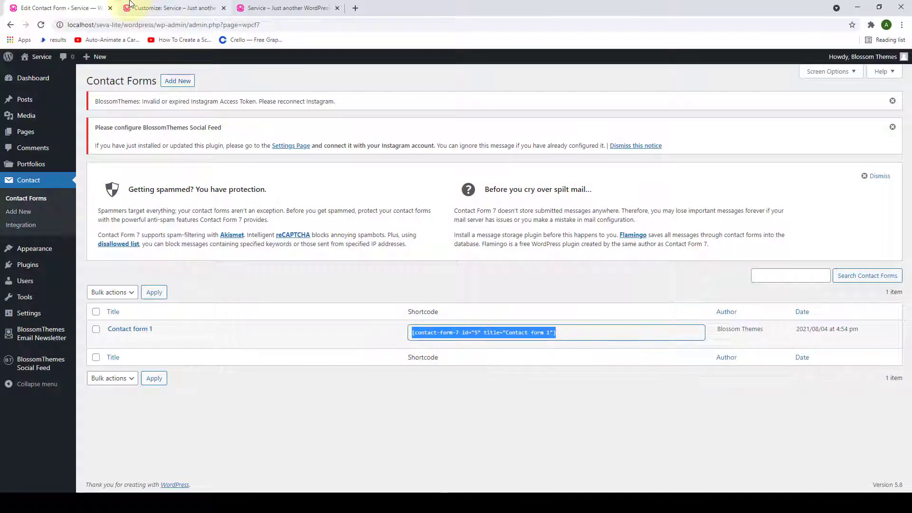
pyautogui.click(142, 8)
# - Paste the Contact form 1 shortcode into the Send Me A Message Here widget, then select the Contact Me title
pyautogui.rightClick(60, 293)
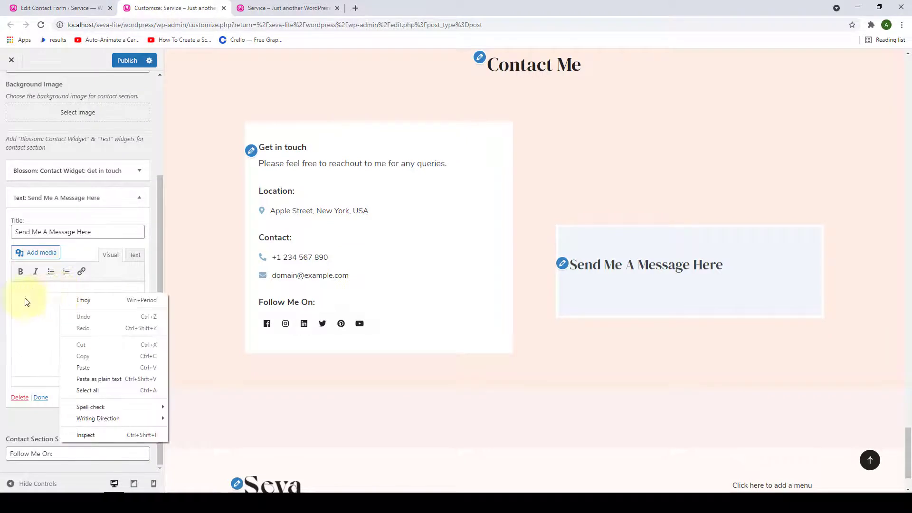
pyautogui.click(73, 369)
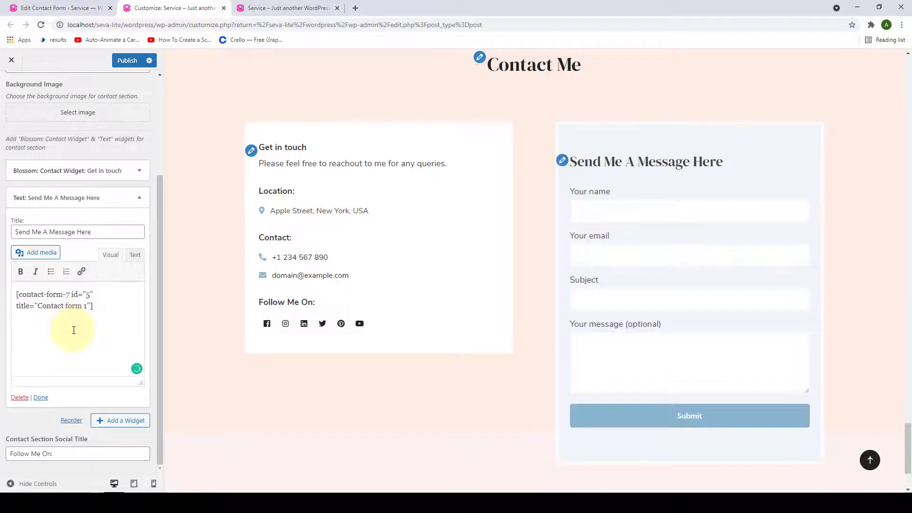
pyautogui.scroll(-1, 677, 244)
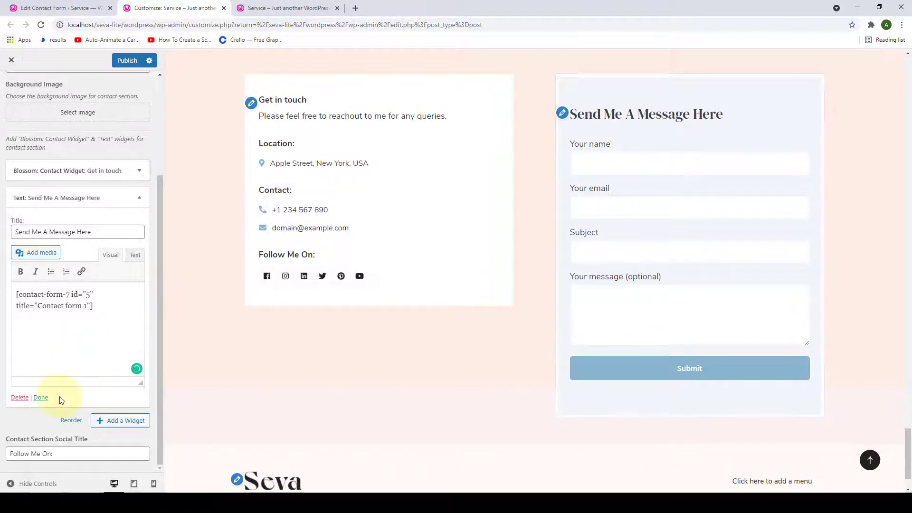
pyautogui.click(41, 398)
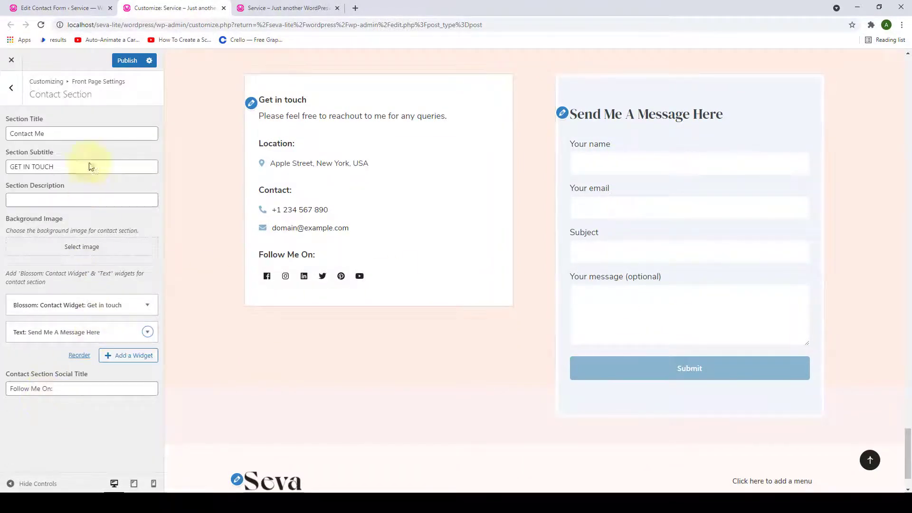
pyautogui.scroll(2, 238, 216)
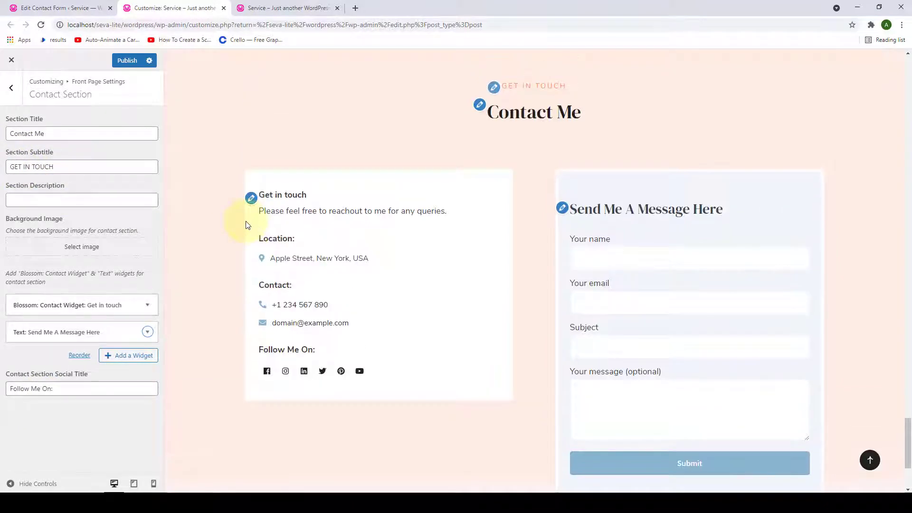
pyautogui.click(31, 136)
pyautogui.moveTo(7, 135); pyautogui.dragTo(64, 134)
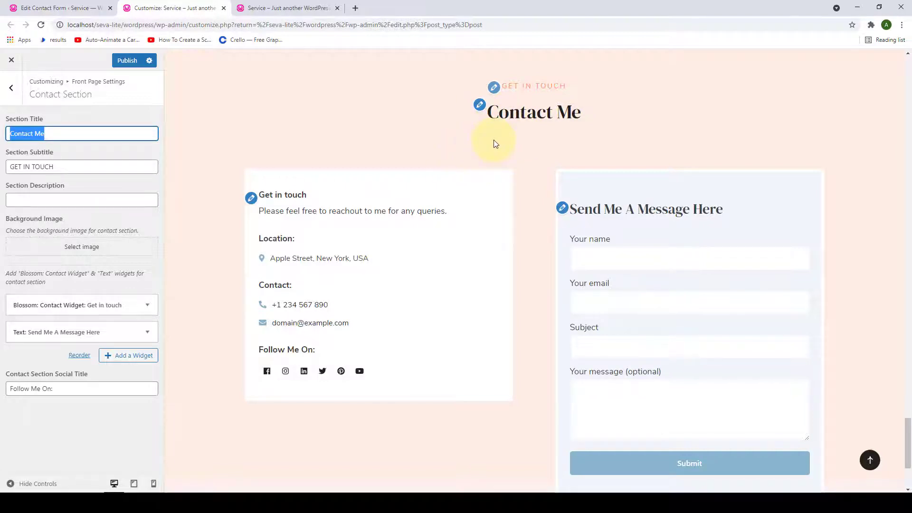
pyautogui.click(99, 168)
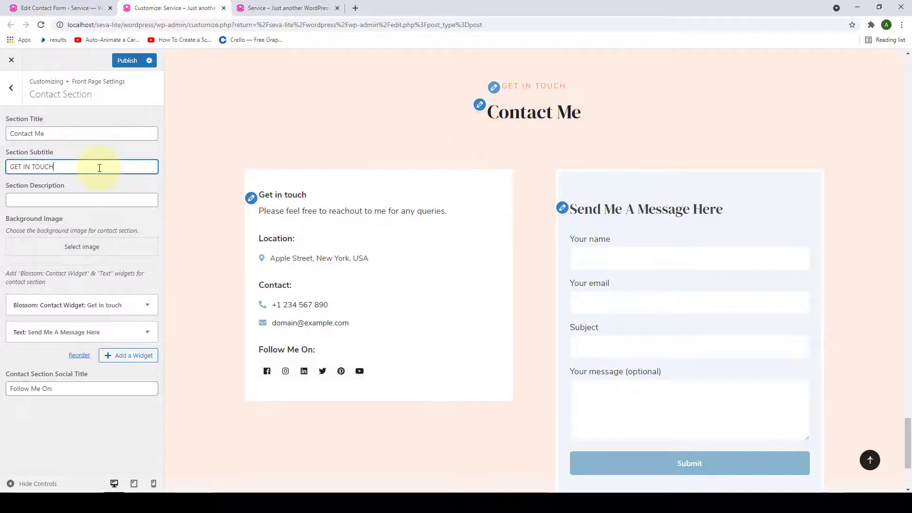
pyautogui.hotkey('ctrl', 'a')
pyautogui.click(57, 200)
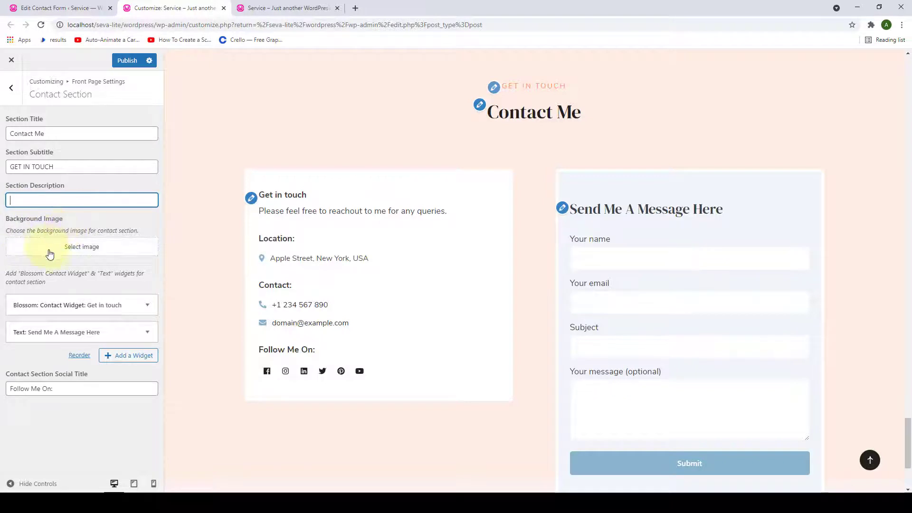
pyautogui.click(95, 247)
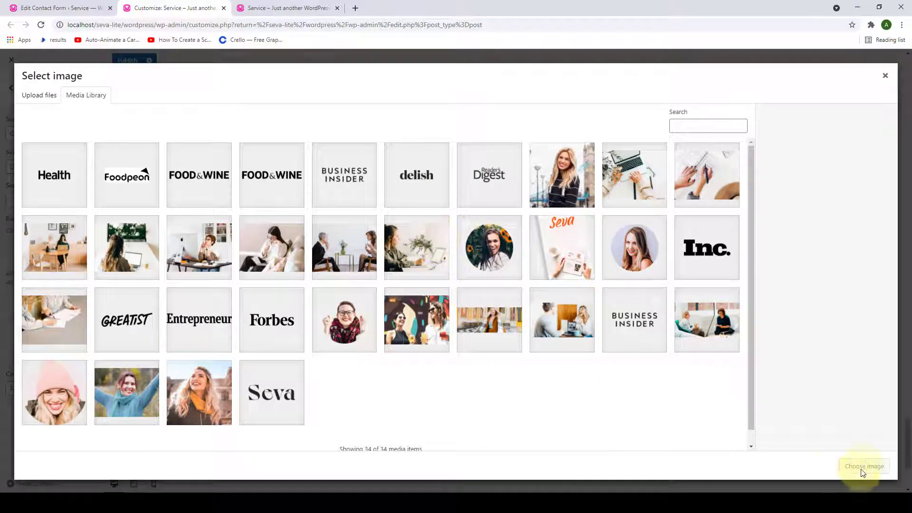
pyautogui.click(885, 75)
pyautogui.moveTo(120, 388); pyautogui.dragTo(6, 391)
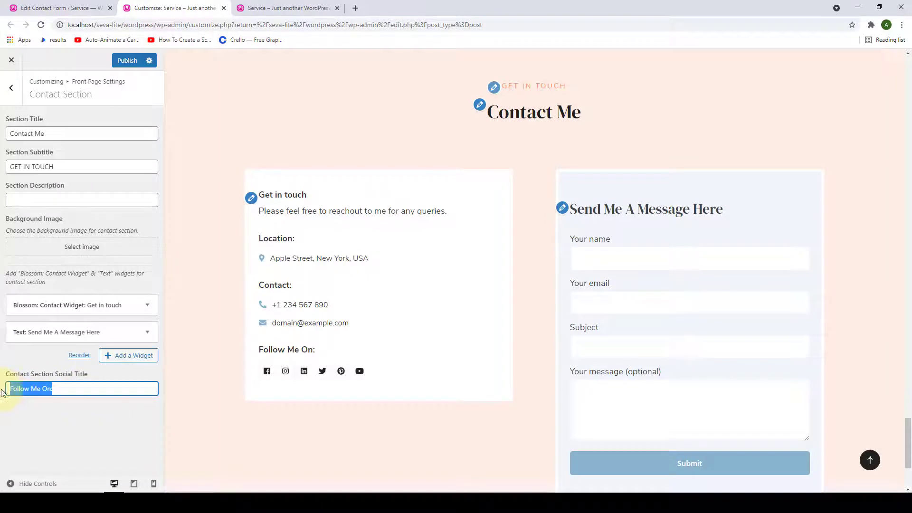
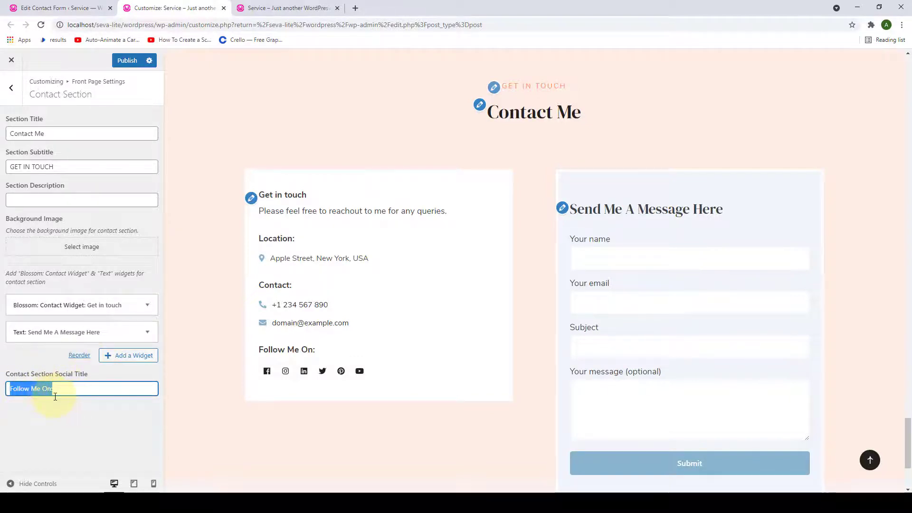
# - Publish the Contact Me section changes, including the 'Follow Me On:' social title
pyautogui.click(126, 60)
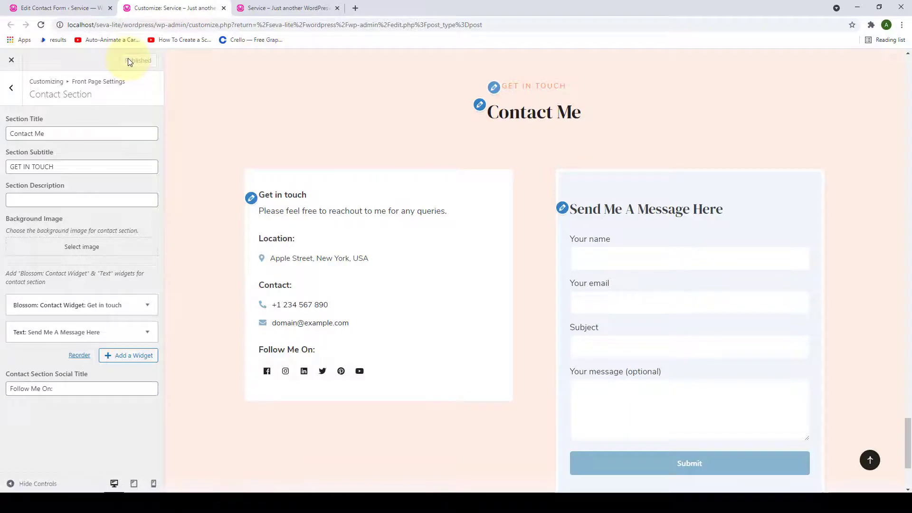
# - Reload the live site, check the Contact Me section's Follow Me On: icons, then return to the Customizer
pyautogui.click(275, 5)
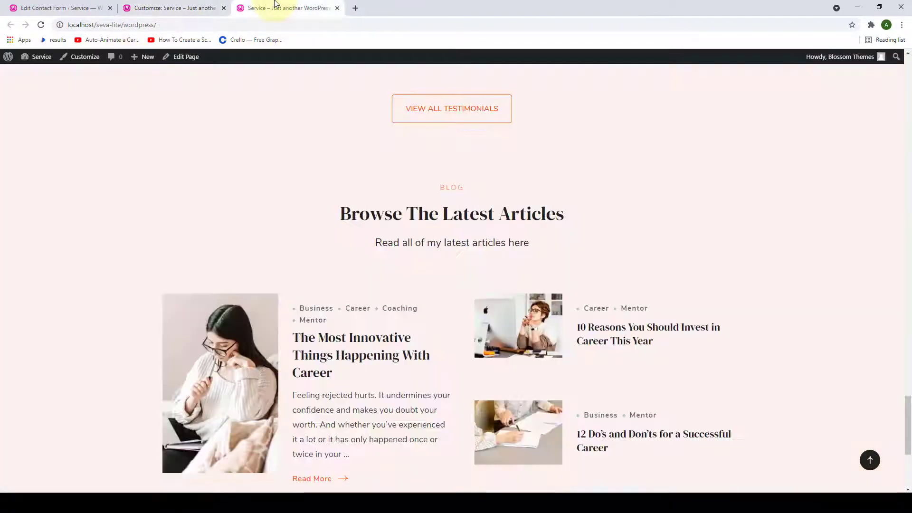
pyautogui.scroll(-5, 394, 221)
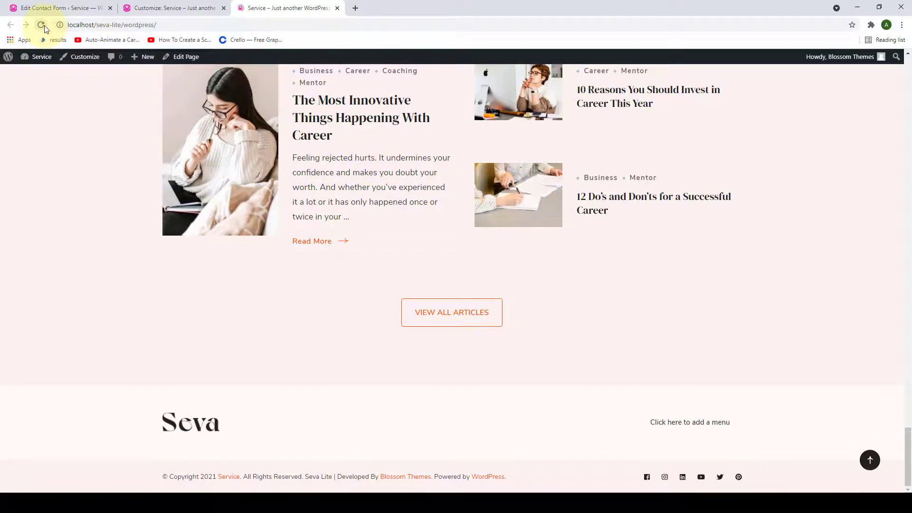
pyautogui.click(44, 26)
pyautogui.scroll(-5, 377, 256)
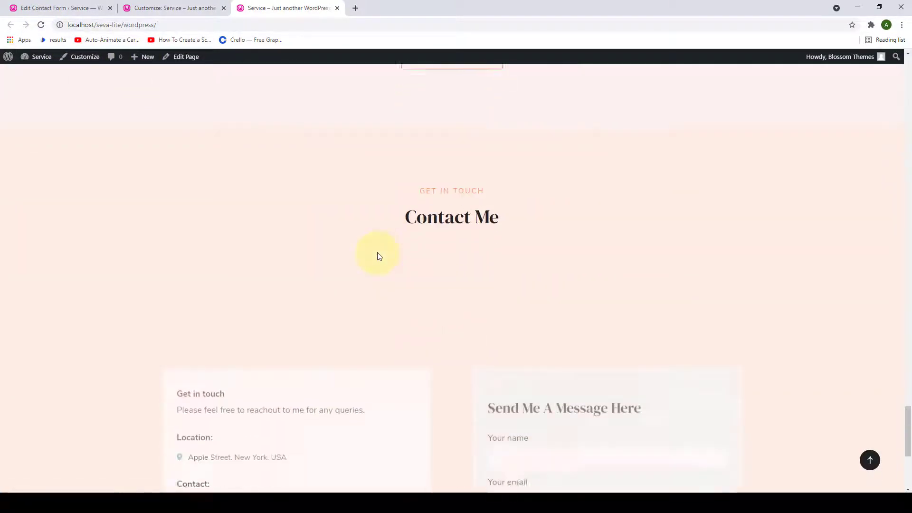
pyautogui.scroll(-3, 379, 256)
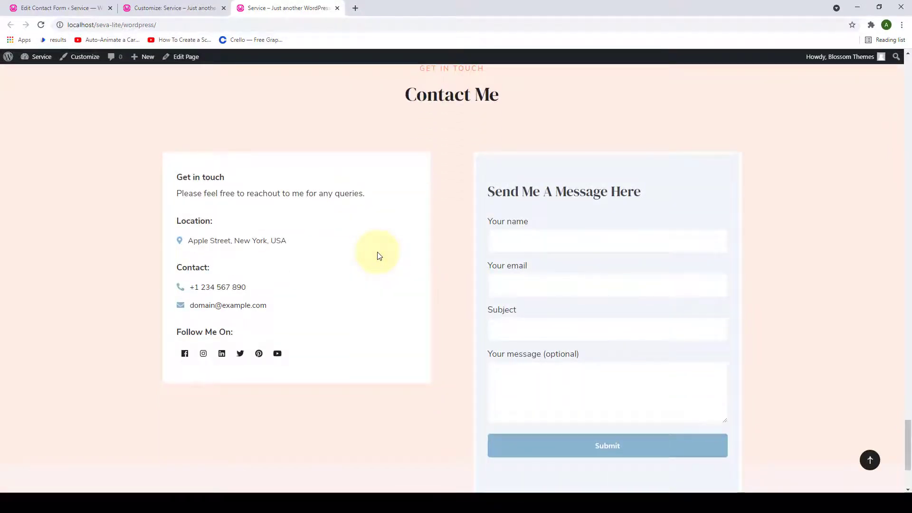
pyautogui.scroll(-2, 644, 267)
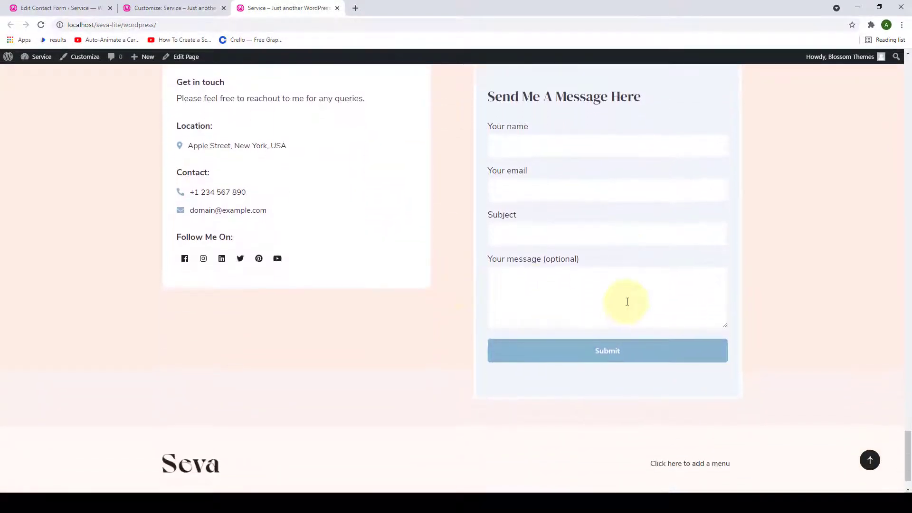
pyautogui.scroll(-1, 631, 300)
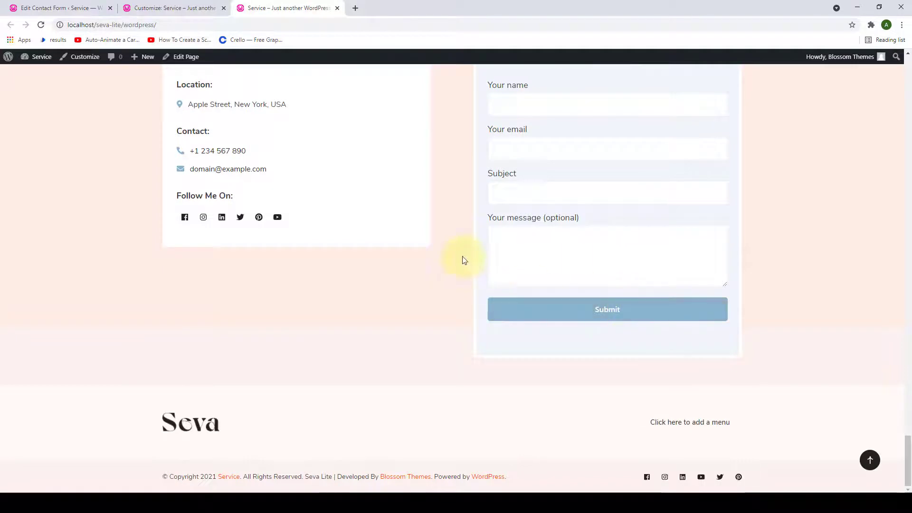
pyautogui.scroll(2, 358, 115)
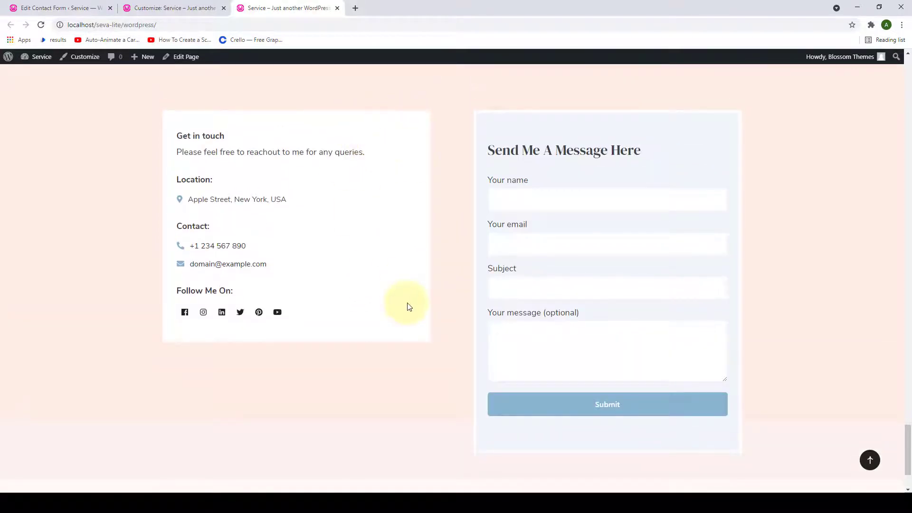
pyautogui.scroll(-1, 408, 306)
pyautogui.scroll(-1, 727, 198)
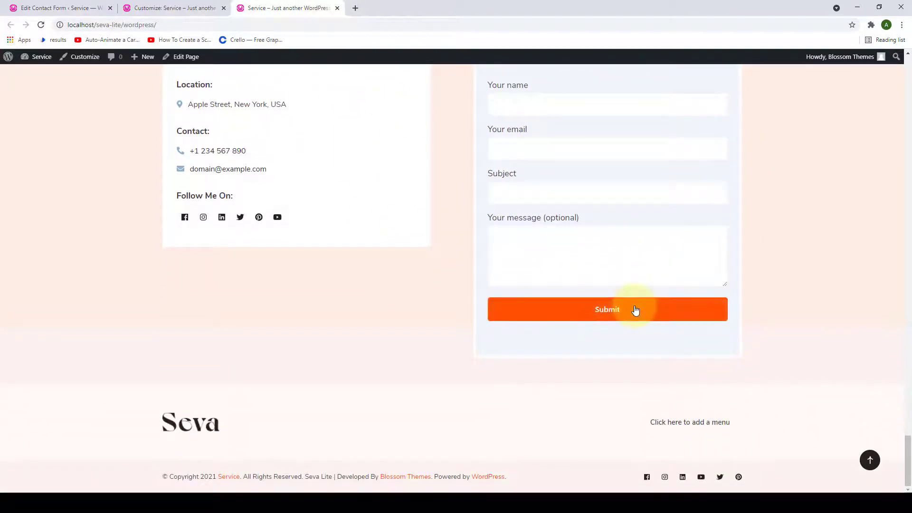
pyautogui.scroll(3, 635, 309)
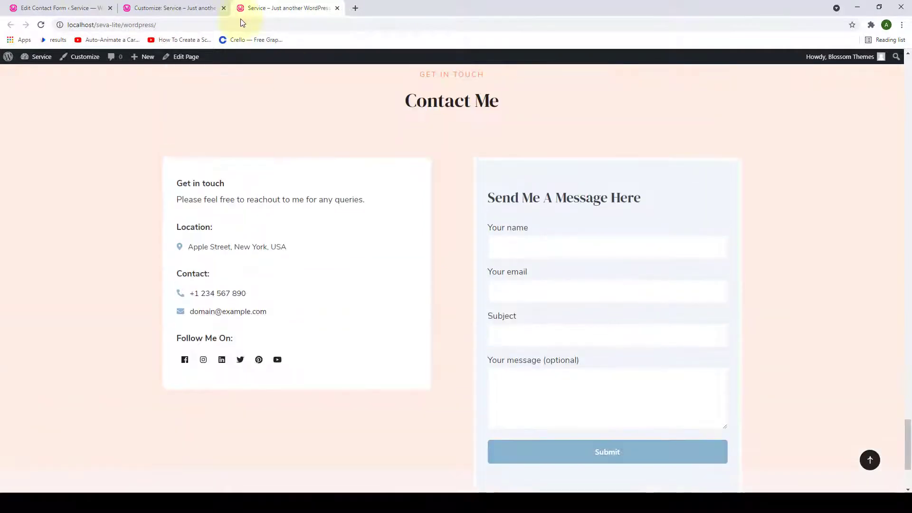
pyautogui.click(175, 7)
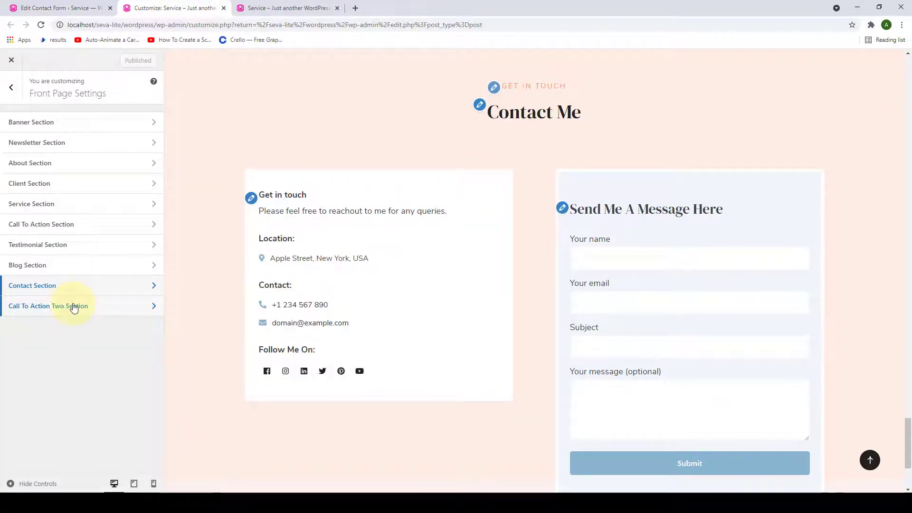
# - Open the Call To Action Two Section and show its list of available widgets
pyautogui.click(73, 307)
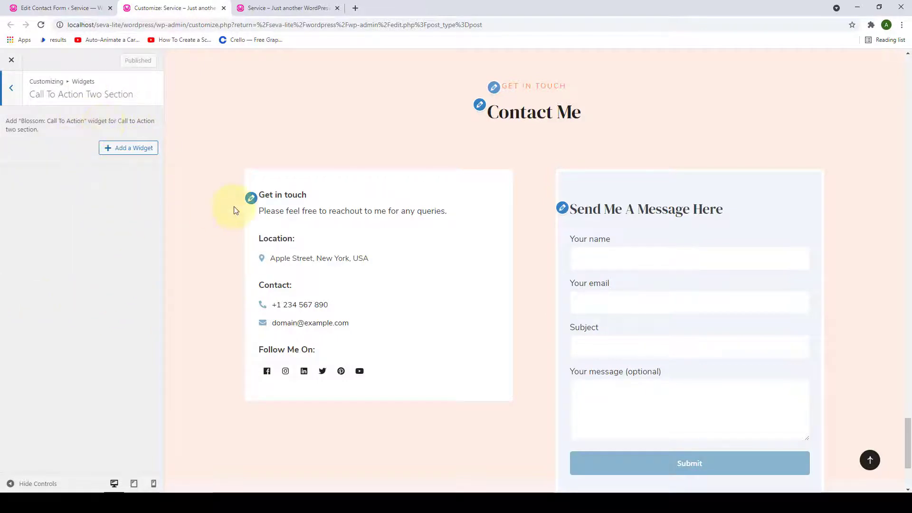
pyautogui.scroll(10, 235, 207)
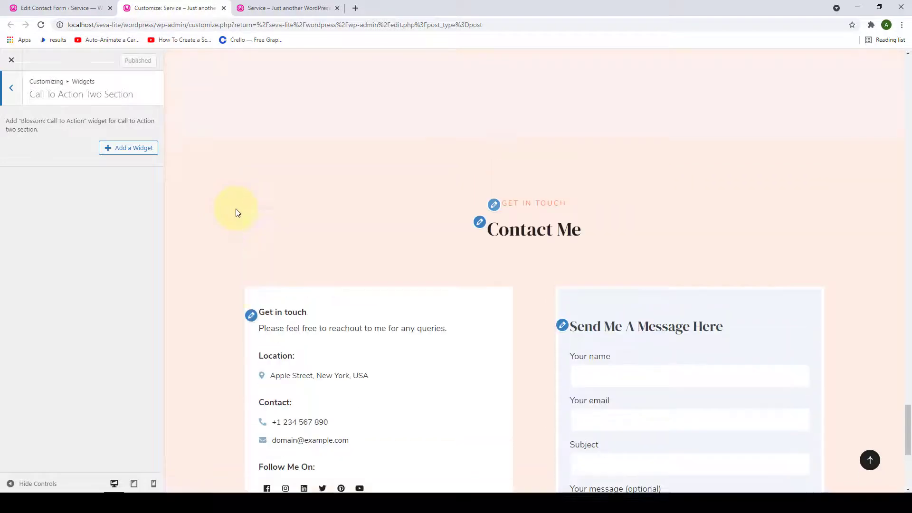
pyautogui.scroll(15, 236, 212)
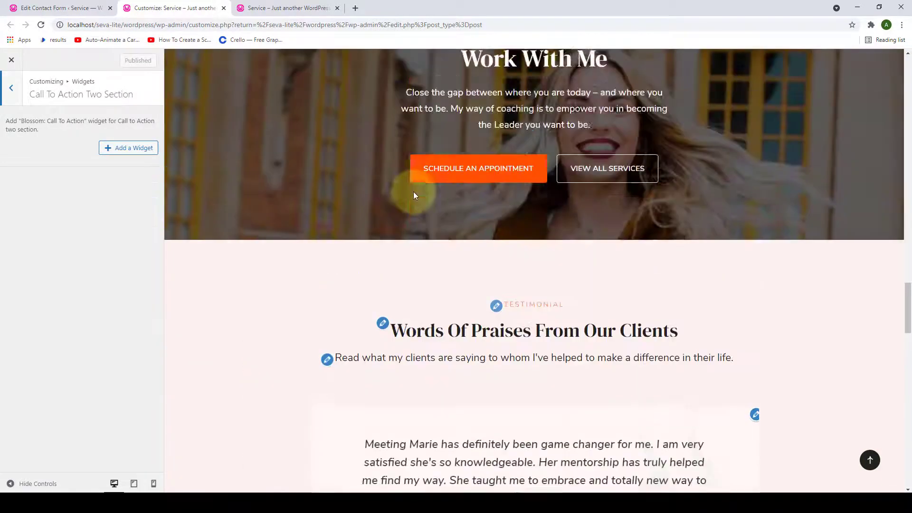
pyautogui.scroll(-9, 600, 255)
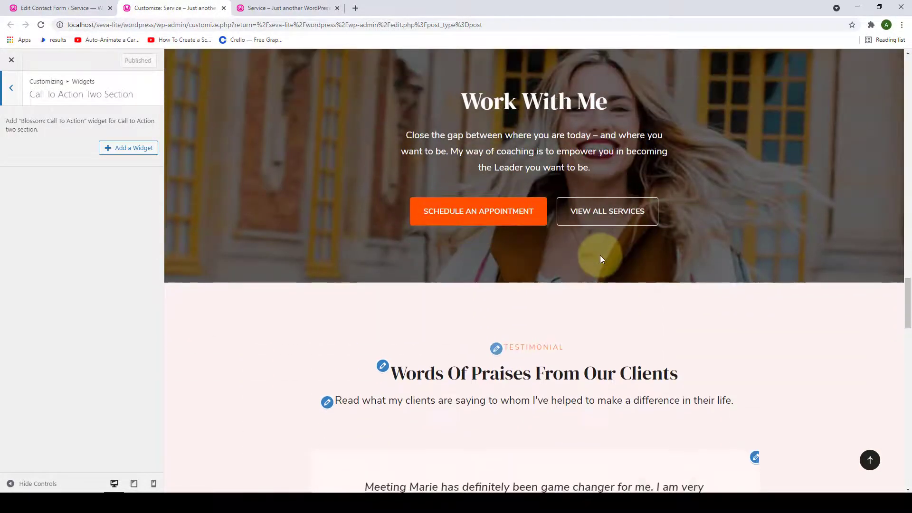
pyautogui.scroll(-15, 607, 254)
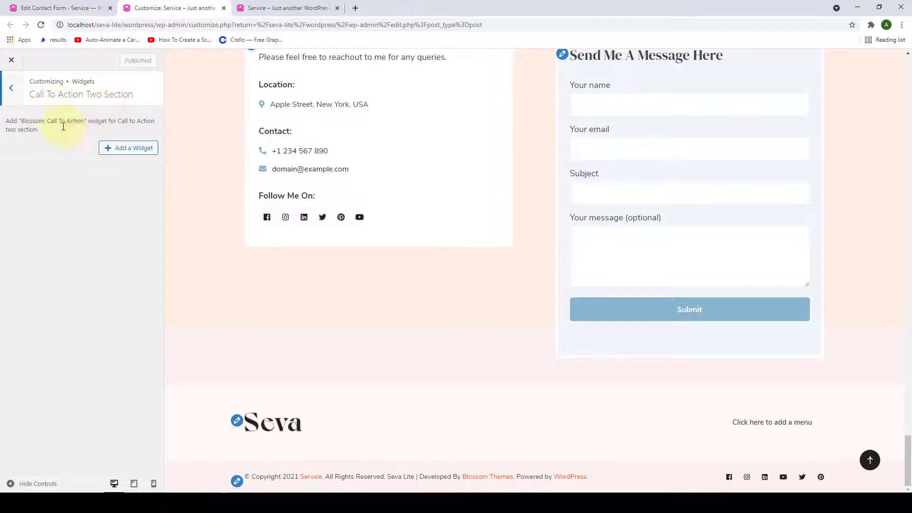
pyautogui.click(112, 149)
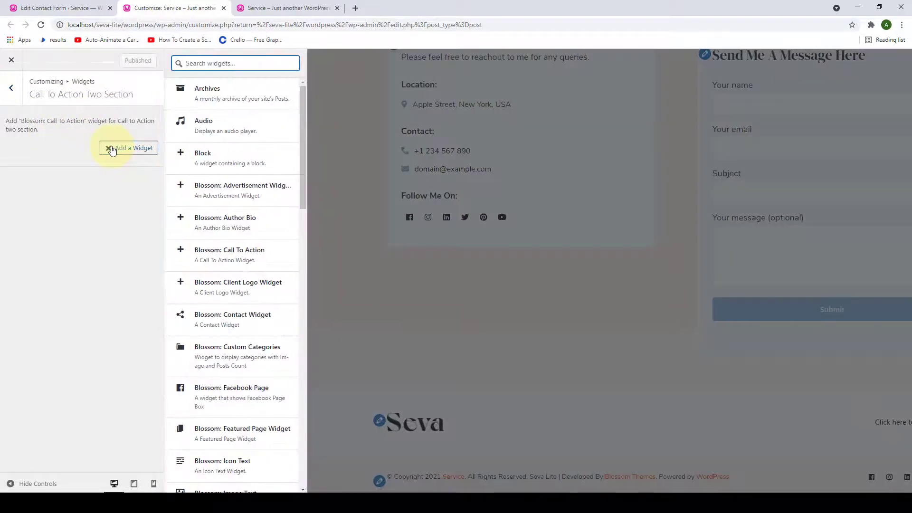
# - Add a Blossom: Call To Action widget titled 'Ready to grow your business?' with a pasted description
pyautogui.click(211, 261)
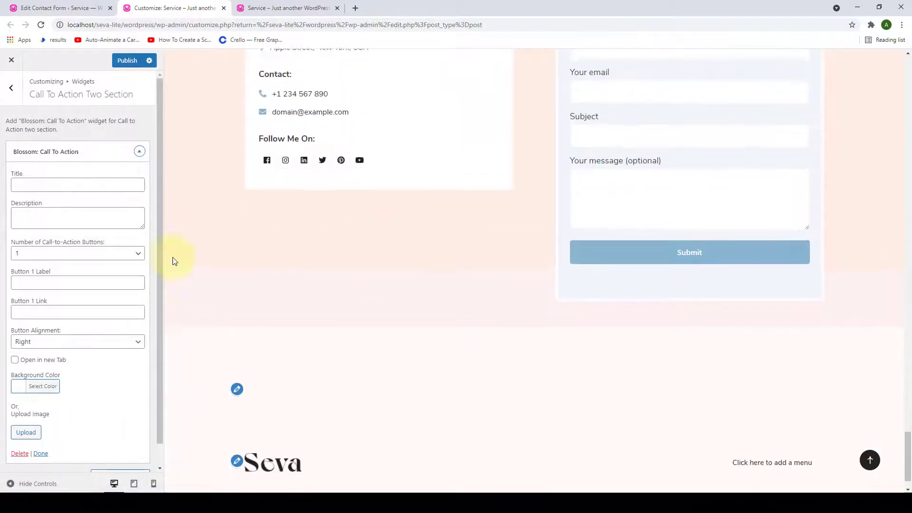
pyautogui.click(81, 185)
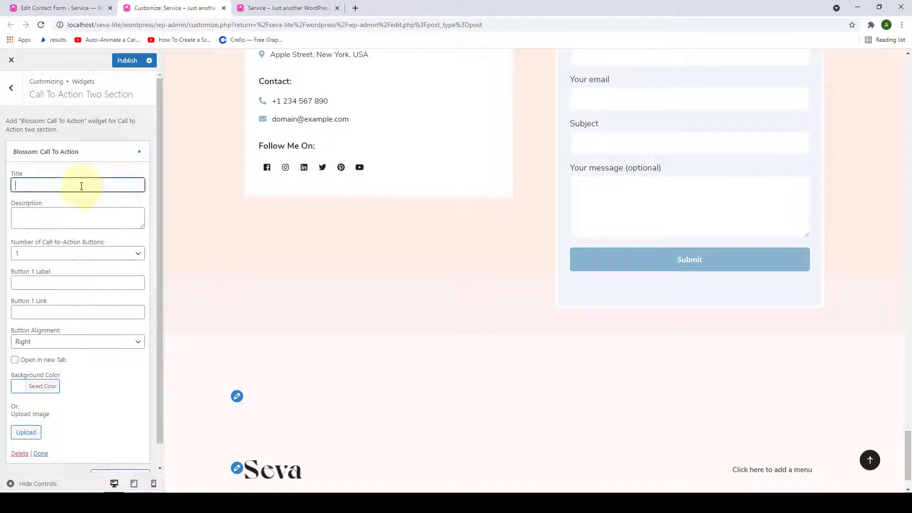
pyautogui.write('Ready to grow your business?')
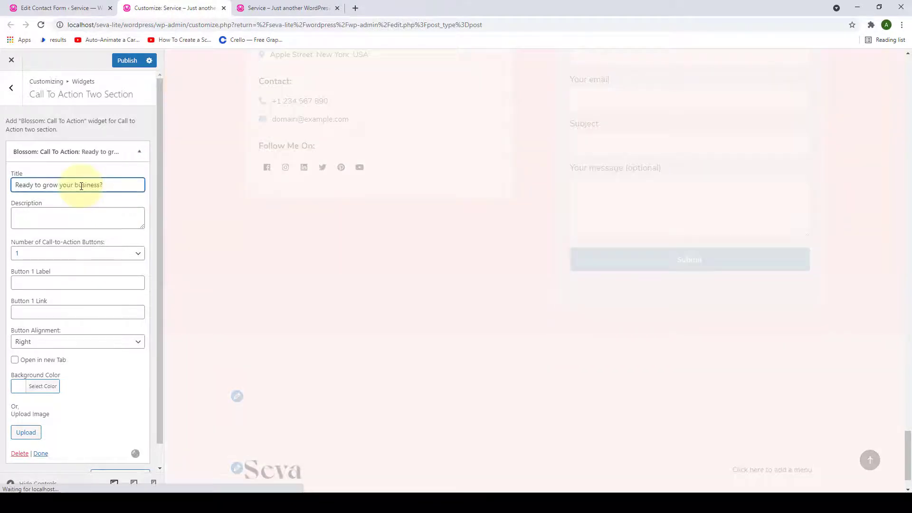
pyautogui.click(141, 225)
pyautogui.moveTo(143, 227); pyautogui.dragTo(143, 267)
pyautogui.write("I'd love to share my experience to help you build your business from scratch to reach your goals.")
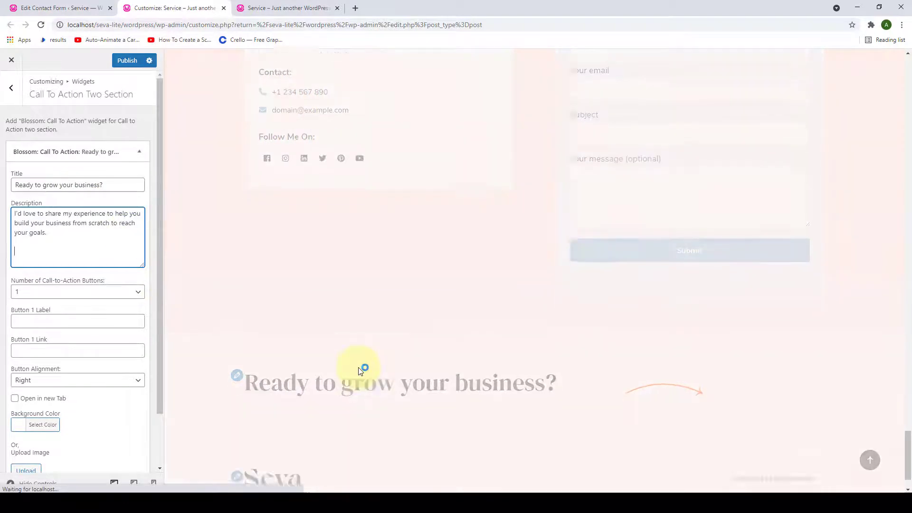
# - Keep one button and label Button 1 'GET STARTED'
pyautogui.scroll(-2, 359, 369)
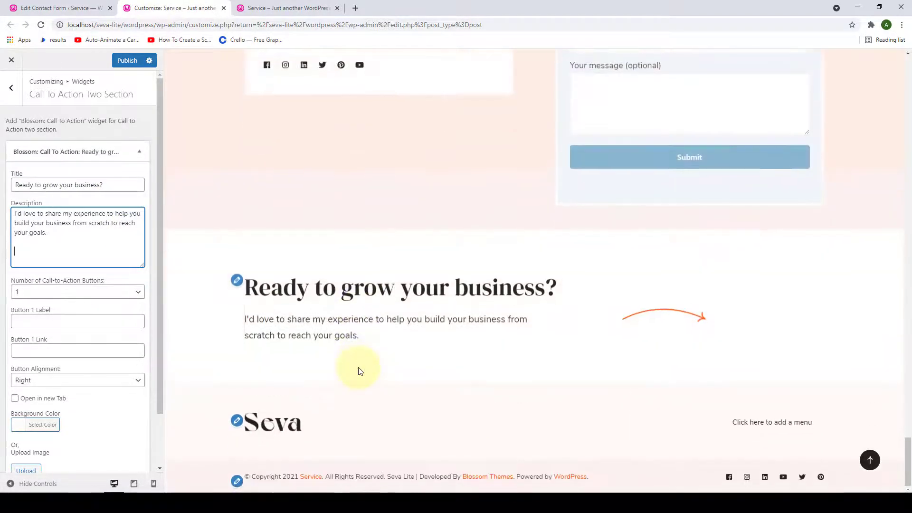
pyautogui.scroll(-1, 45, 246)
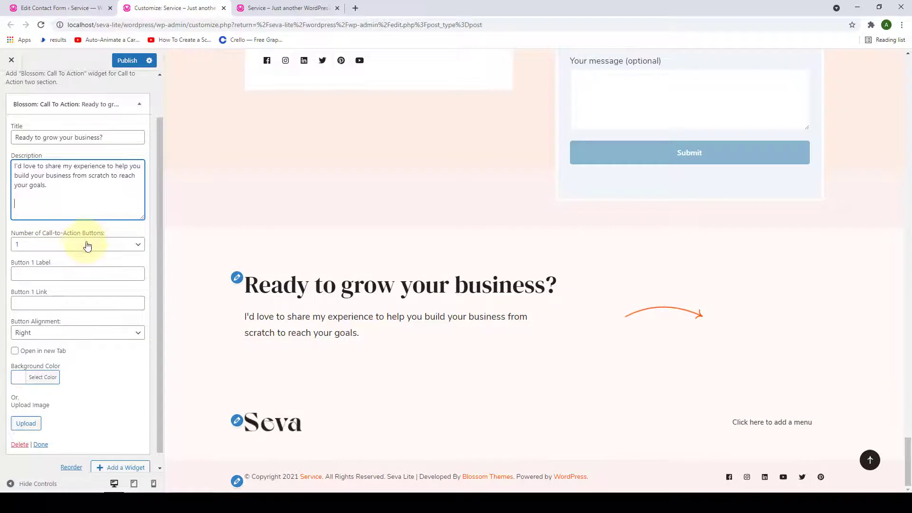
pyautogui.click(116, 246)
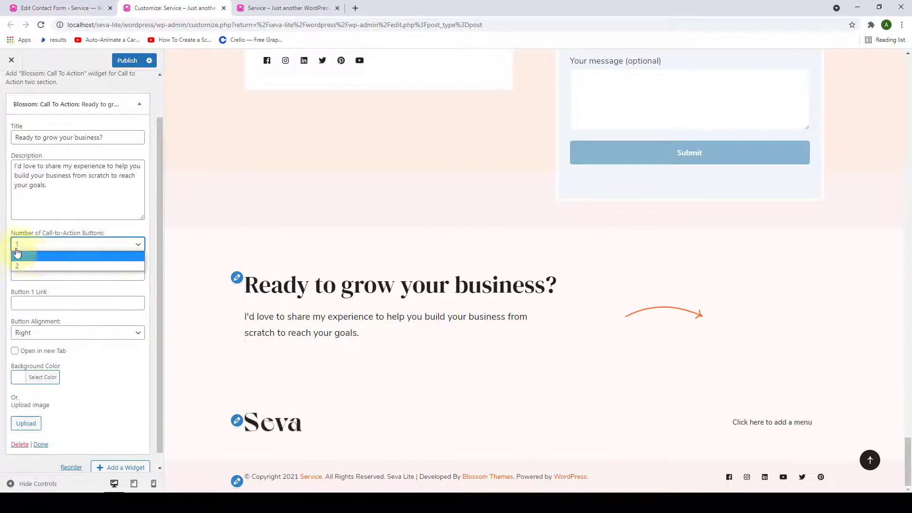
pyautogui.click(24, 257)
pyautogui.click(42, 275)
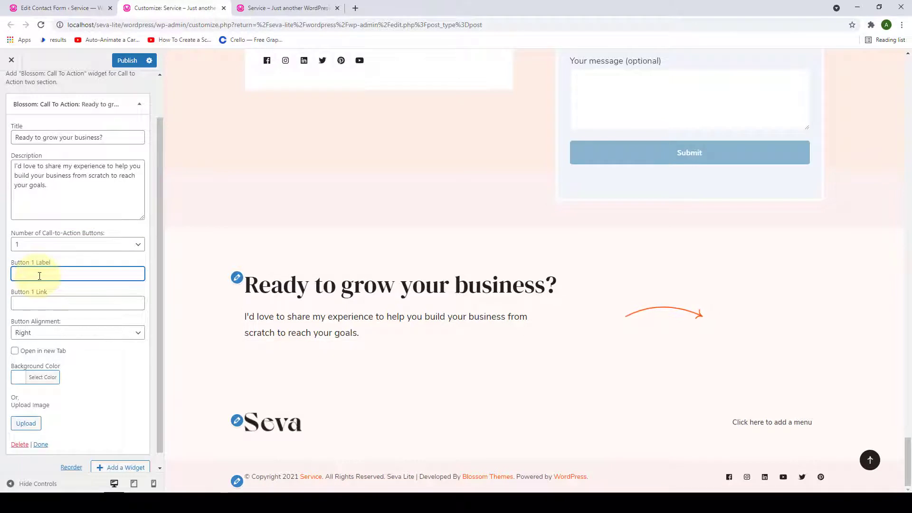
pyautogui.write('GET ')
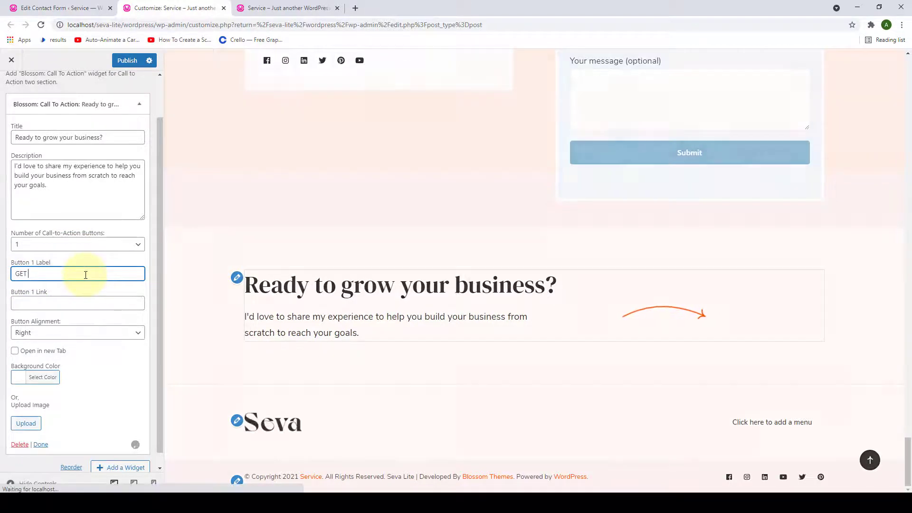
pyautogui.write('STARTED')
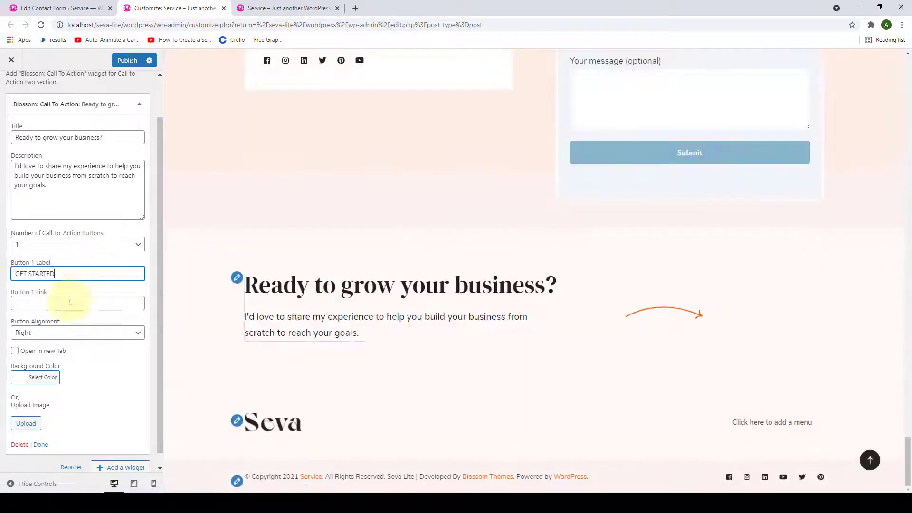
pyautogui.click(71, 303)
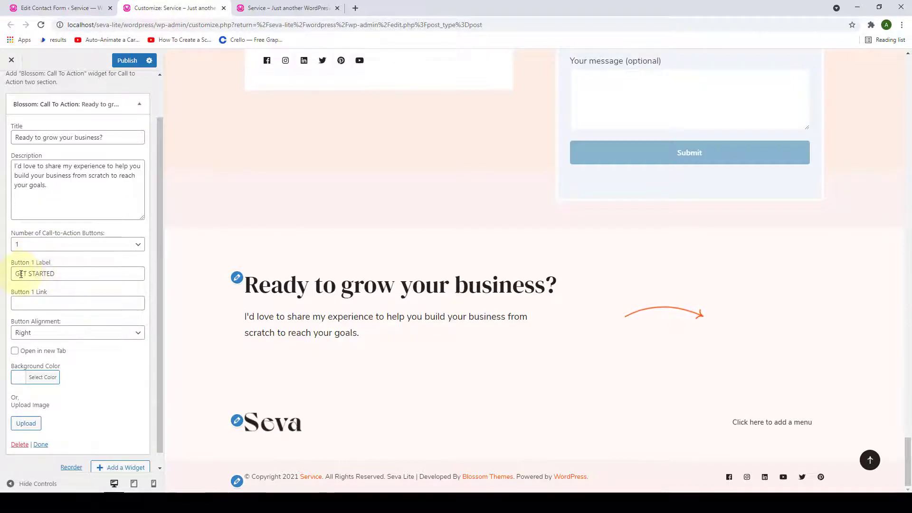
pyautogui.click(29, 305)
pyautogui.rightClick(28, 305)
pyautogui.click(30, 382)
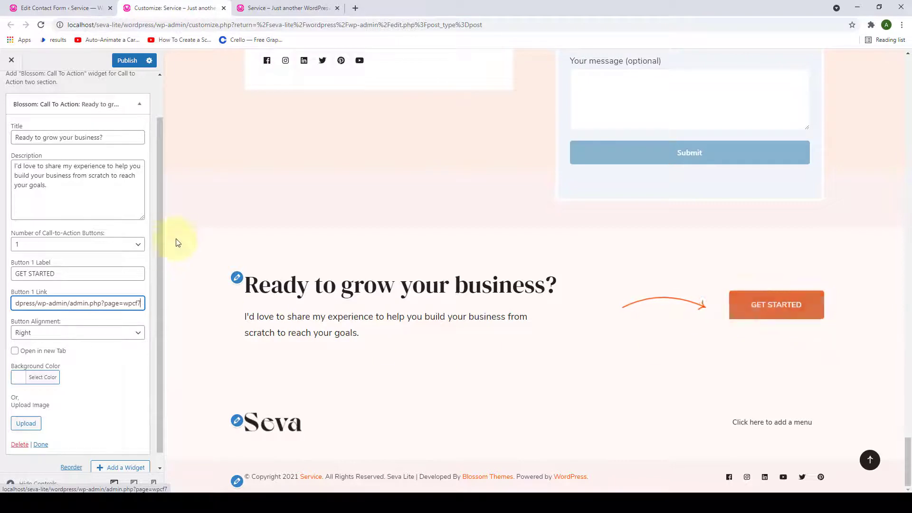
pyautogui.click(130, 244)
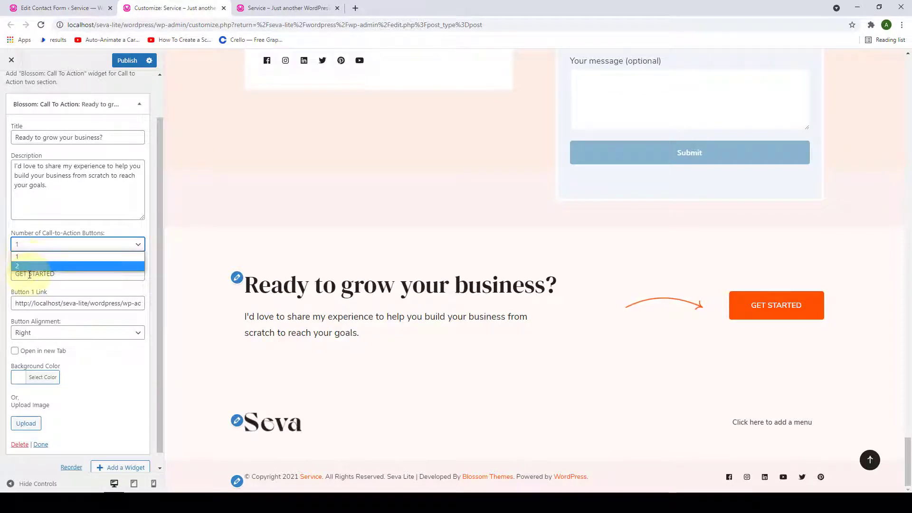
pyautogui.click(137, 244)
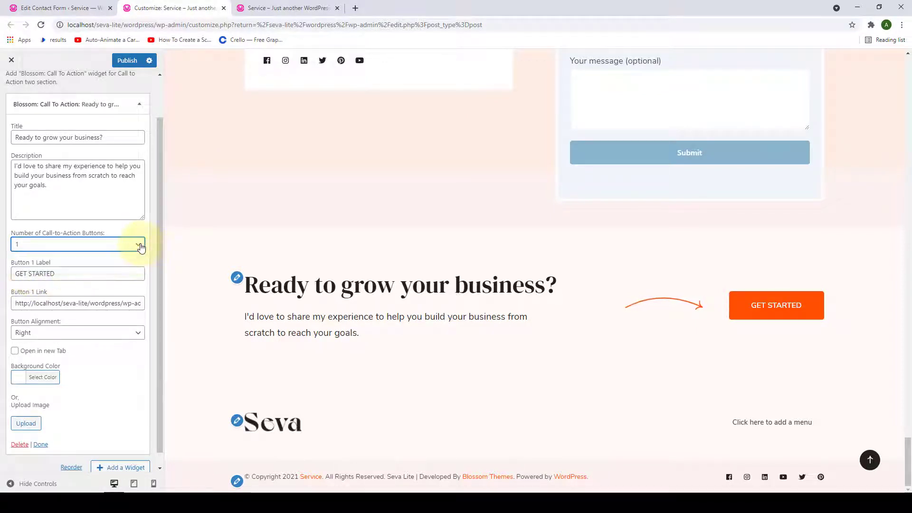
pyautogui.scroll(-1, 110, 376)
pyautogui.click(95, 319)
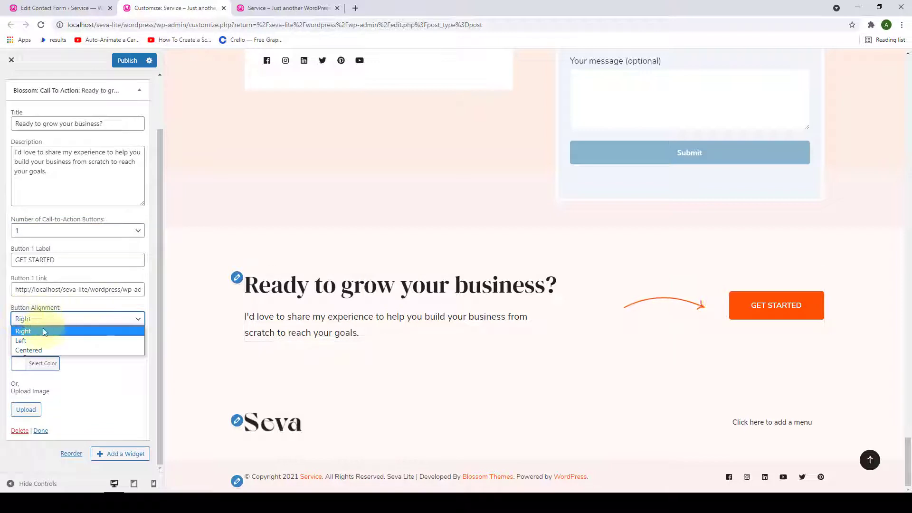
pyautogui.click(81, 372)
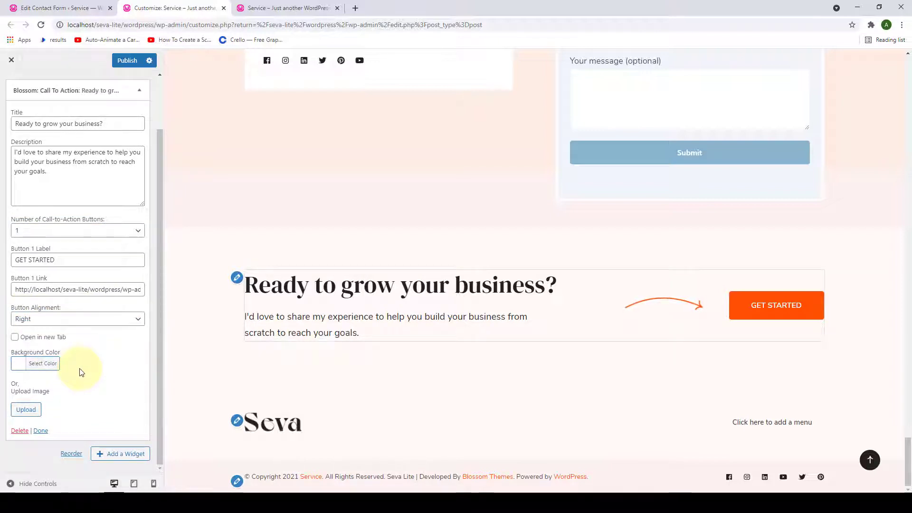
# - Try amber, pale beige and peach tones in the widget's background colour picker
pyautogui.click(29, 369)
pyautogui.scroll(-3, 49, 397)
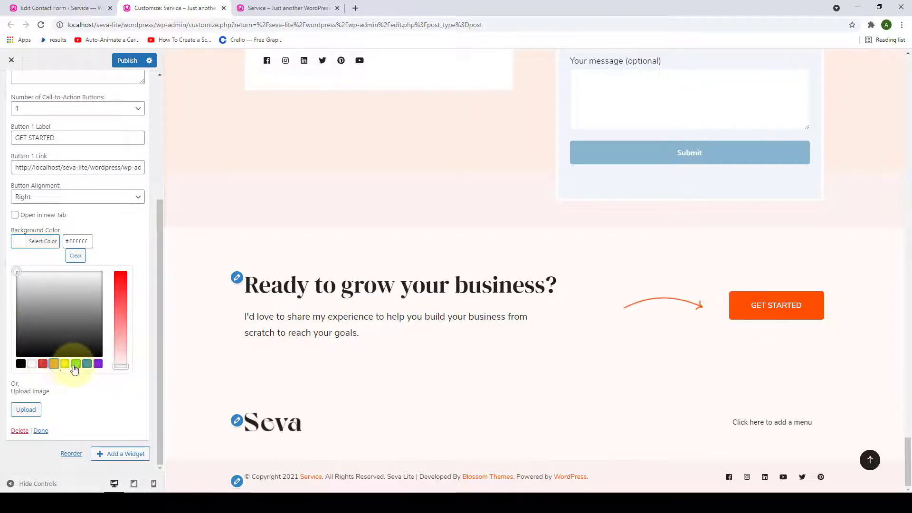
pyautogui.click(53, 366)
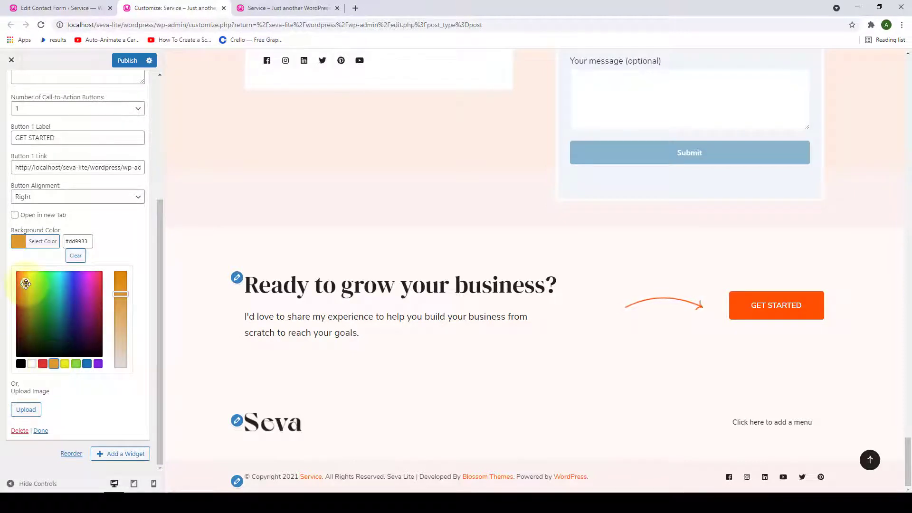
pyautogui.moveTo(46, 284); pyautogui.dragTo(27, 280)
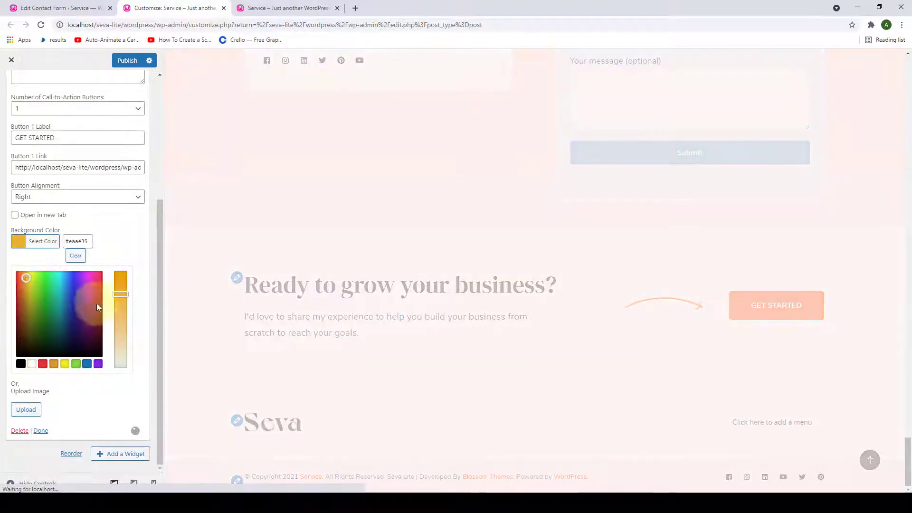
pyautogui.moveTo(120, 295); pyautogui.dragTo(119, 342)
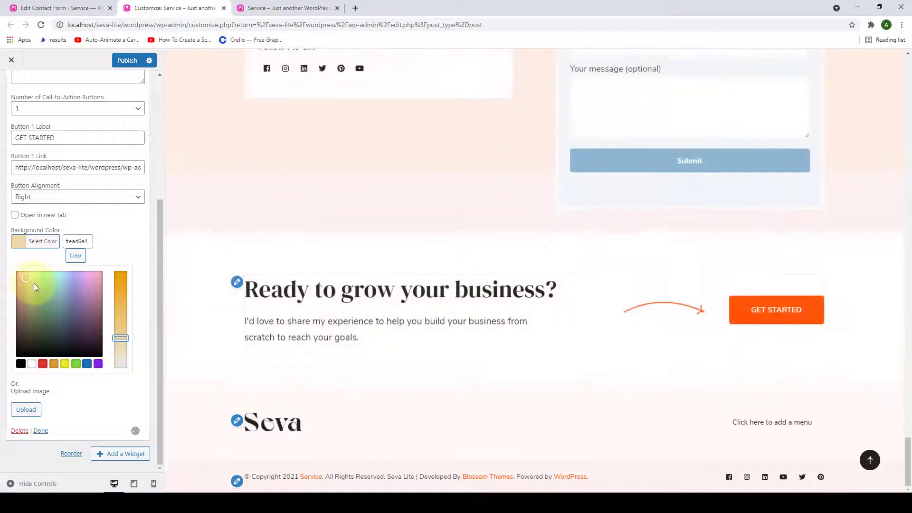
pyautogui.click(25, 284)
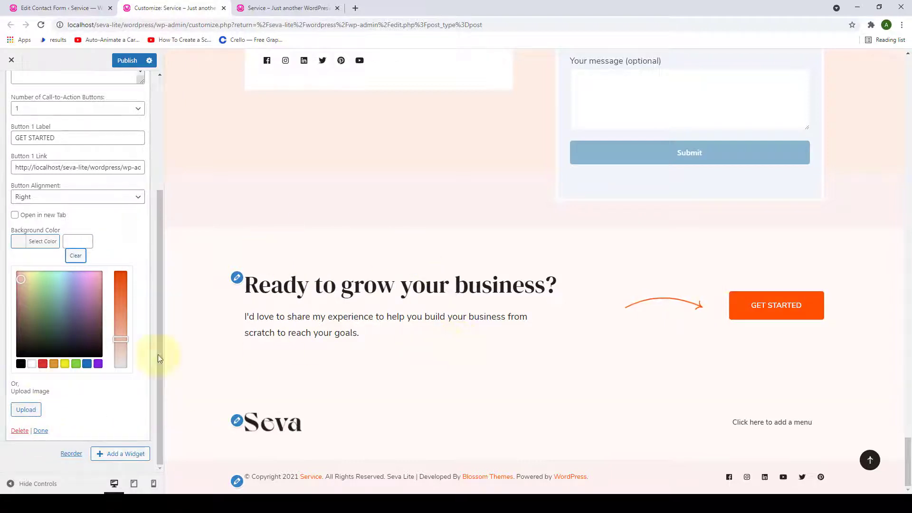
# - Close the background image library without choosing an image and finish the widget
pyautogui.click(33, 411)
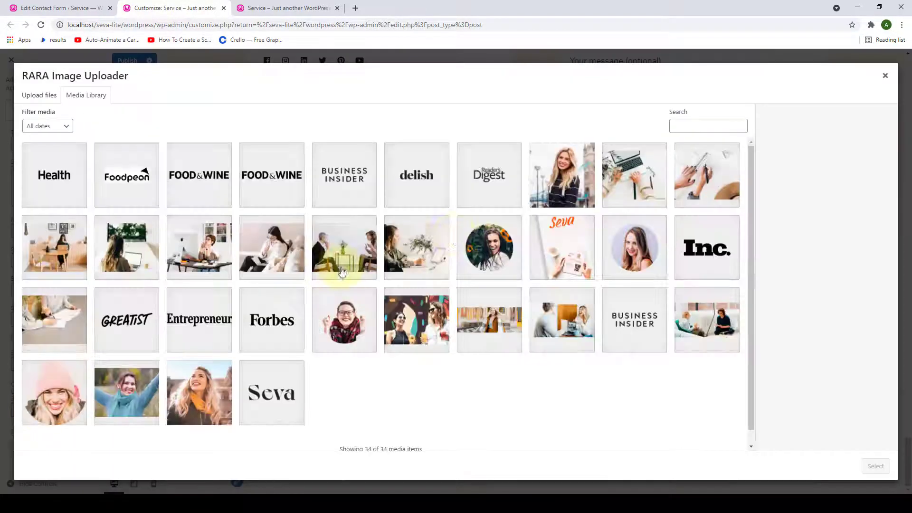
pyautogui.click(887, 77)
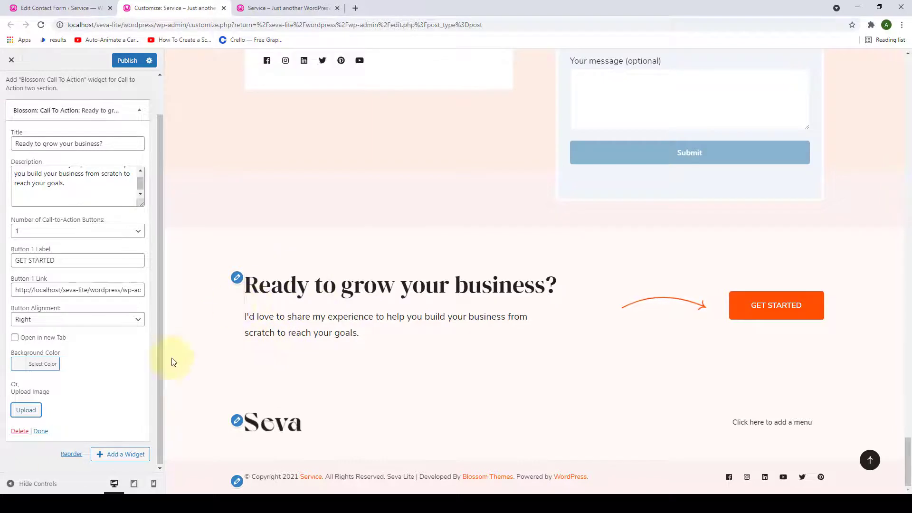
pyautogui.click(41, 431)
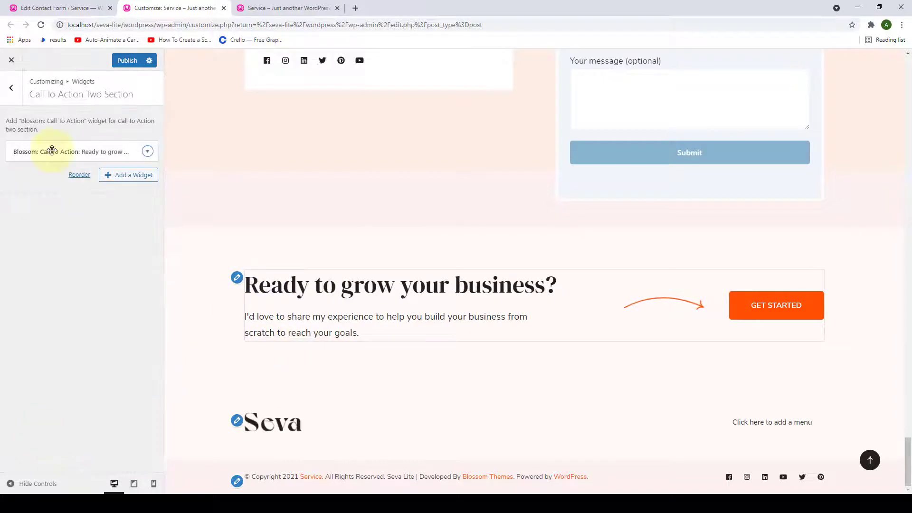
# - Publish the changes and reload the live site to view the 'Ready to grow your business?' section
pyautogui.click(122, 61)
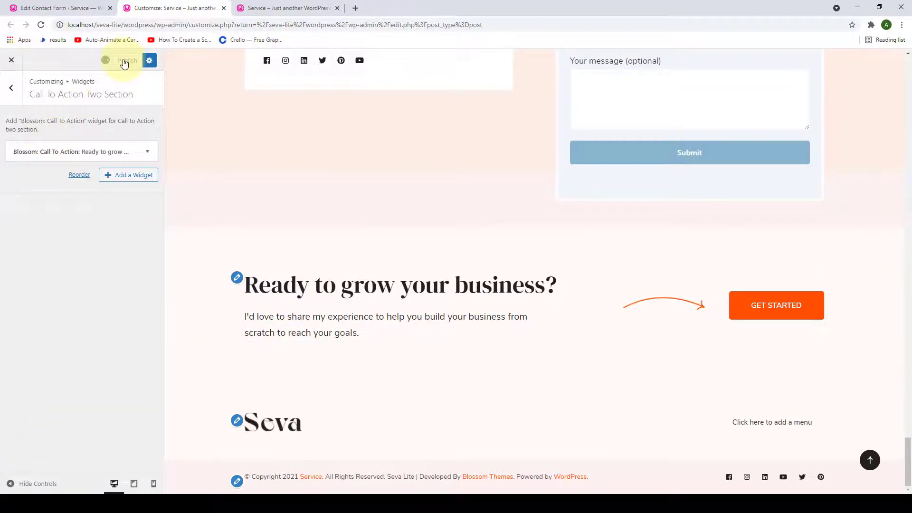
pyautogui.click(261, 4)
pyautogui.scroll(-3, 295, 163)
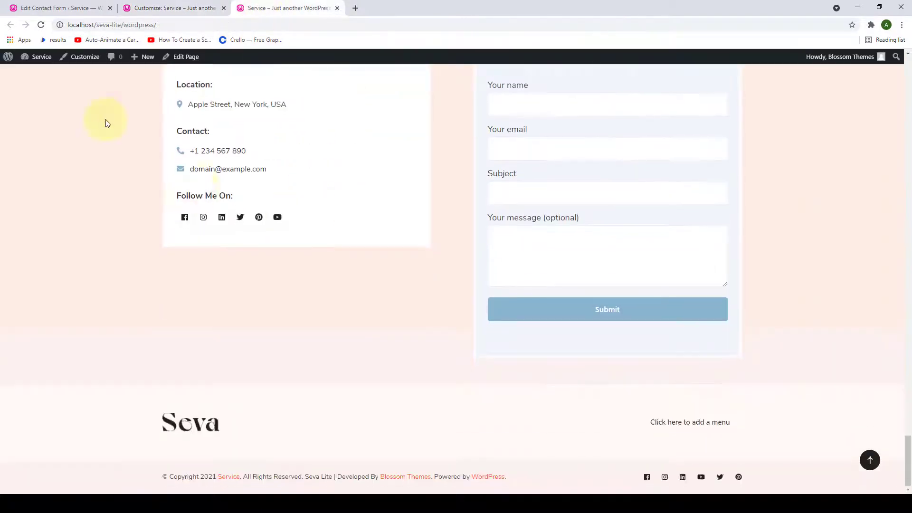
pyautogui.click(42, 25)
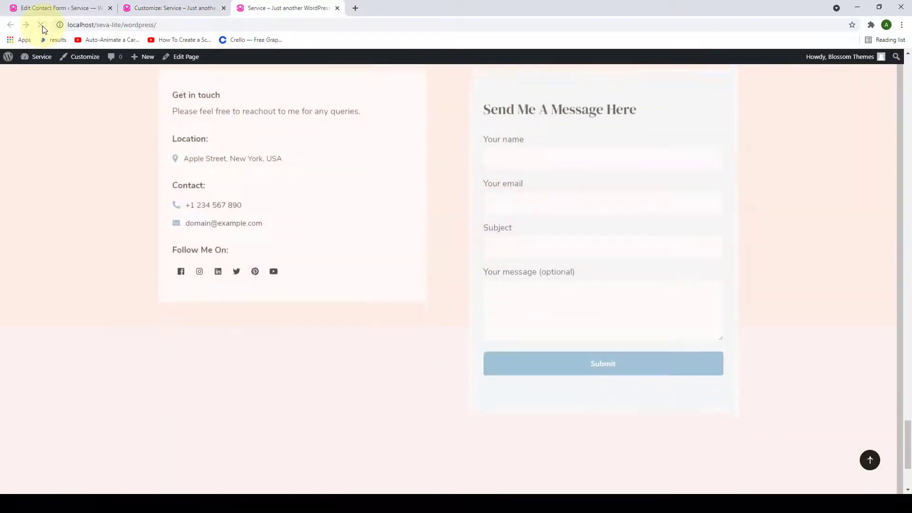
pyautogui.scroll(-3, 333, 317)
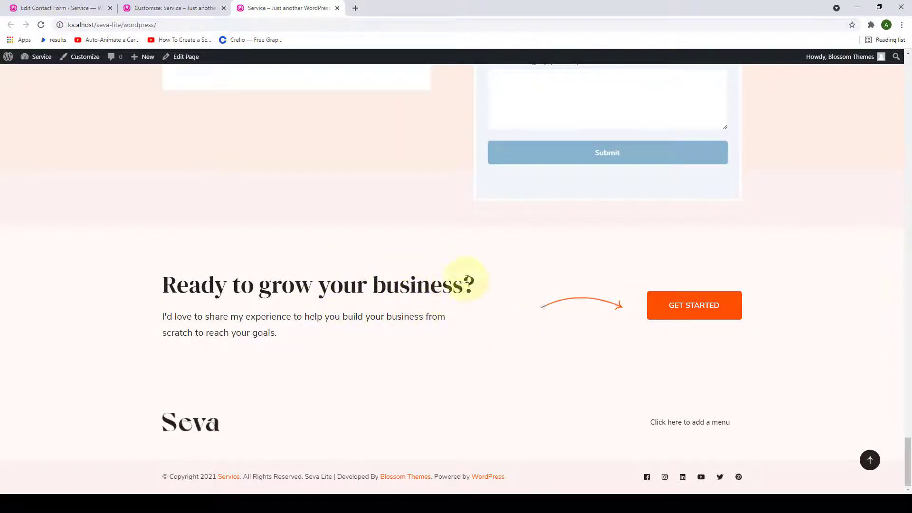
# - Go back from the widget area to the Customizer's main menu and return the preview to the top
pyautogui.click(147, 8)
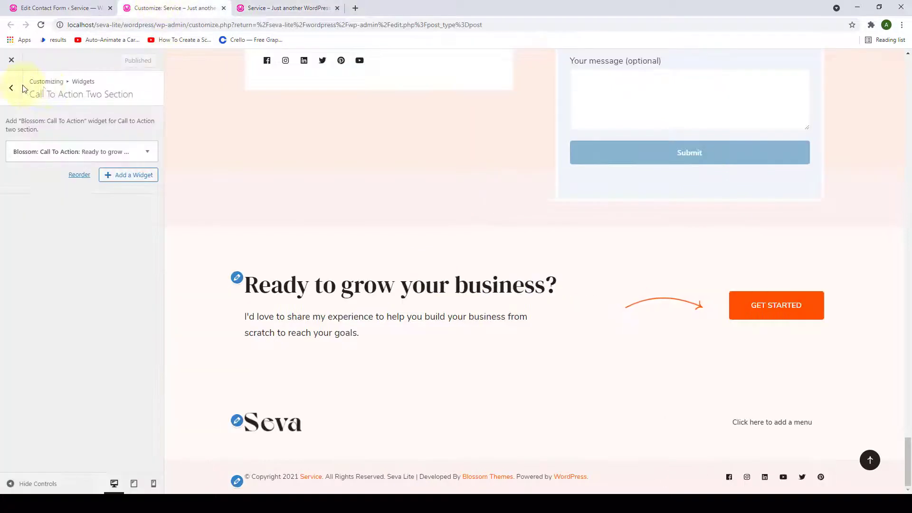
pyautogui.click(13, 89)
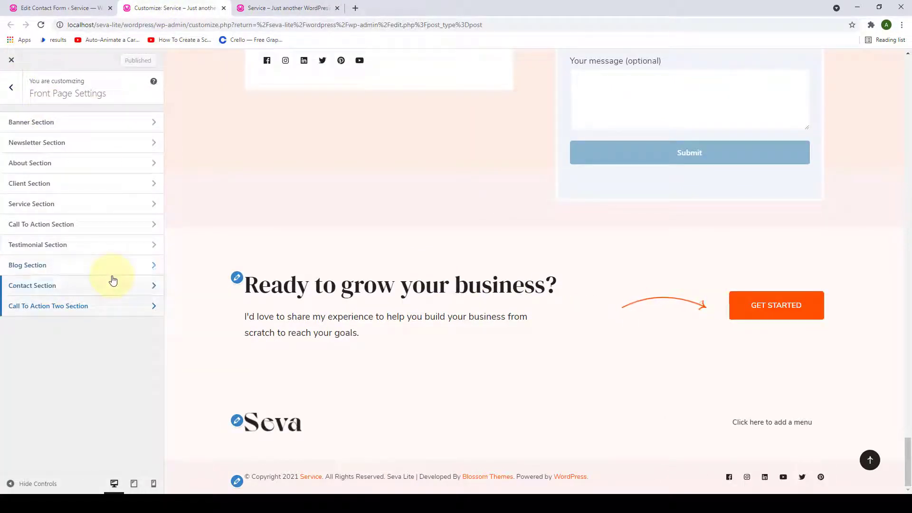
pyautogui.click(9, 87)
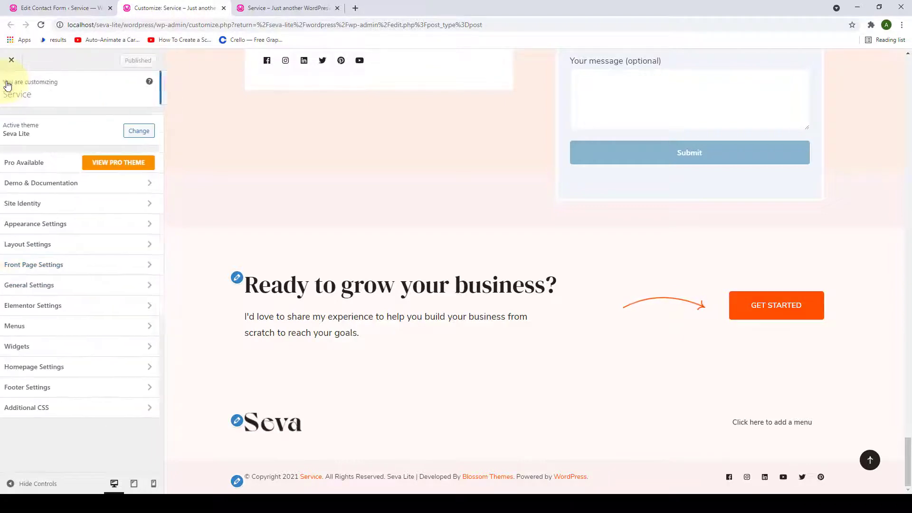
pyautogui.click(870, 461)
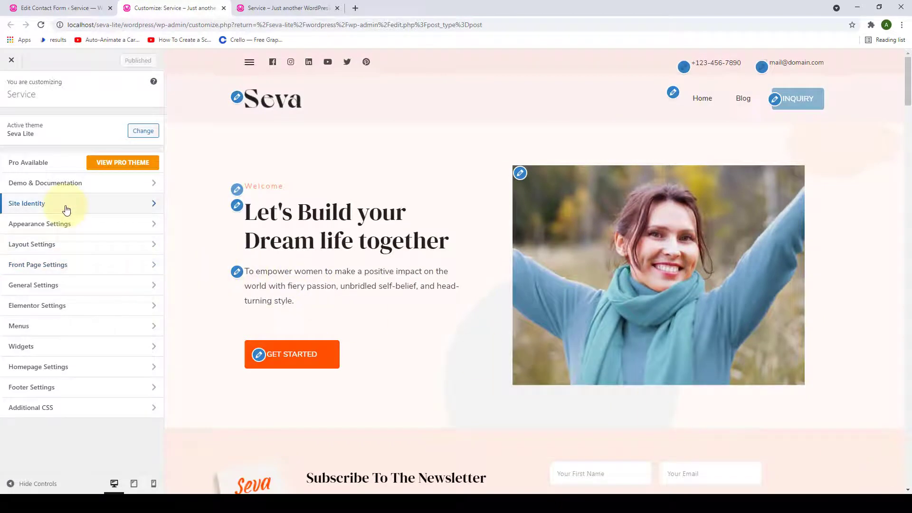
# - In Appearance Settings > Colors, set the site background colour to white
pyautogui.click(59, 231)
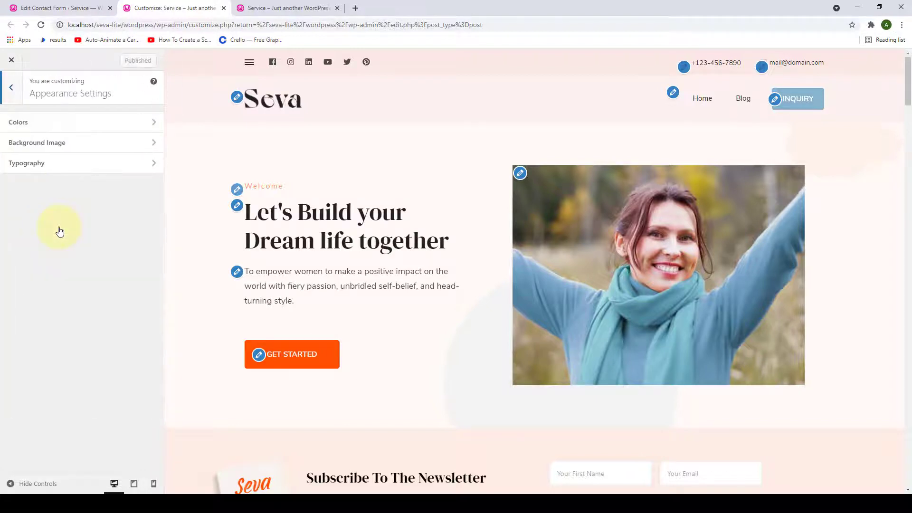
pyautogui.click(111, 126)
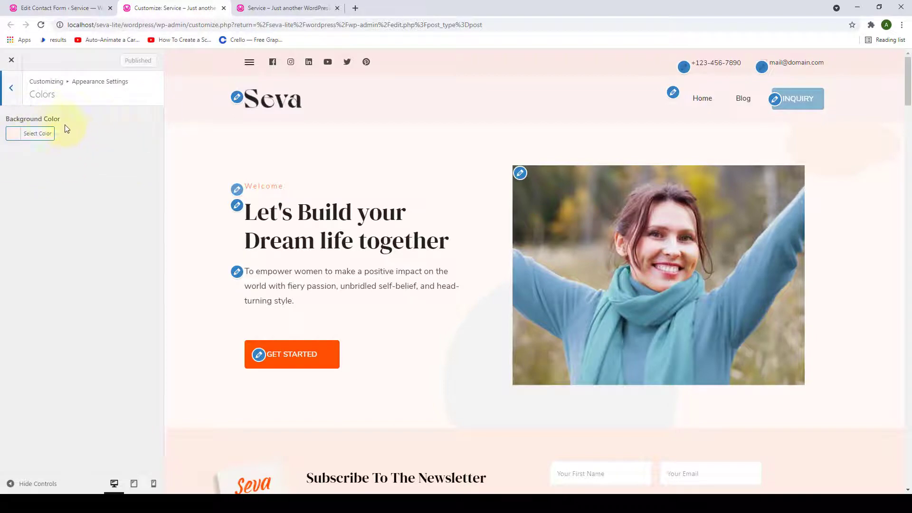
pyautogui.scroll(-8, 252, 214)
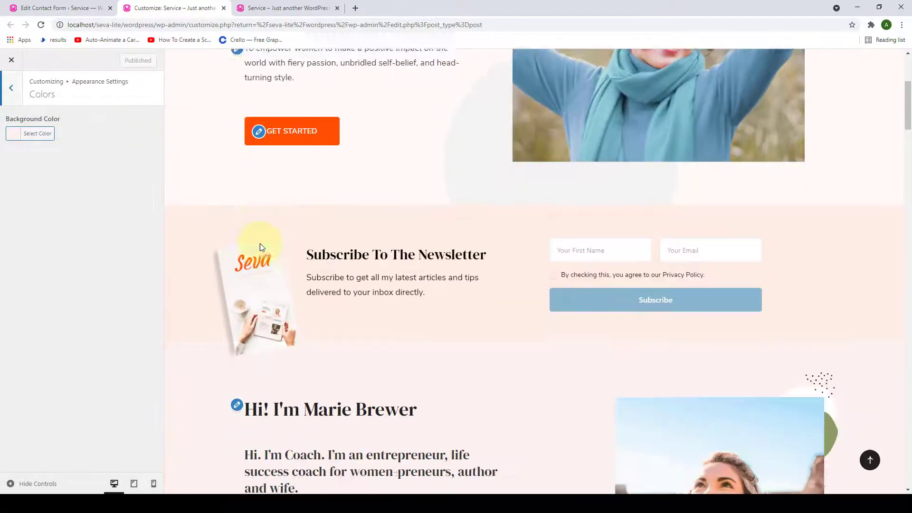
pyautogui.scroll(8, 261, 244)
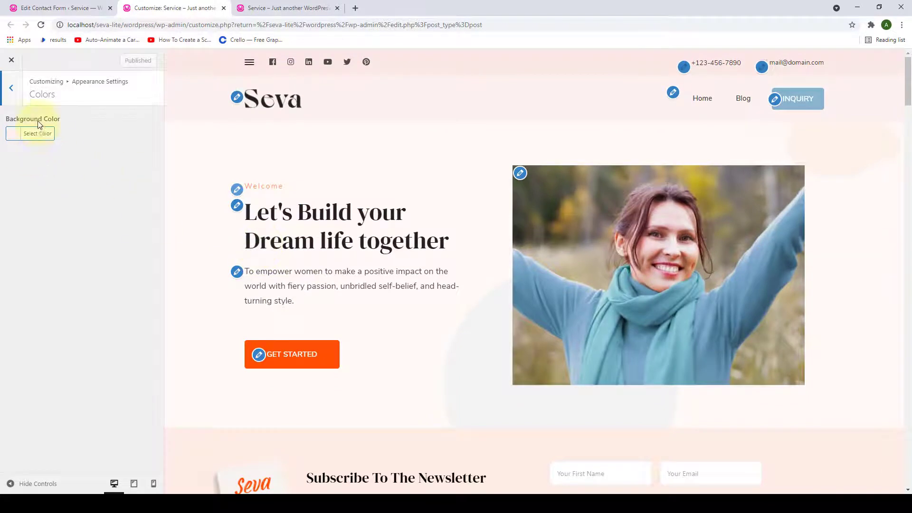
pyautogui.click(39, 133)
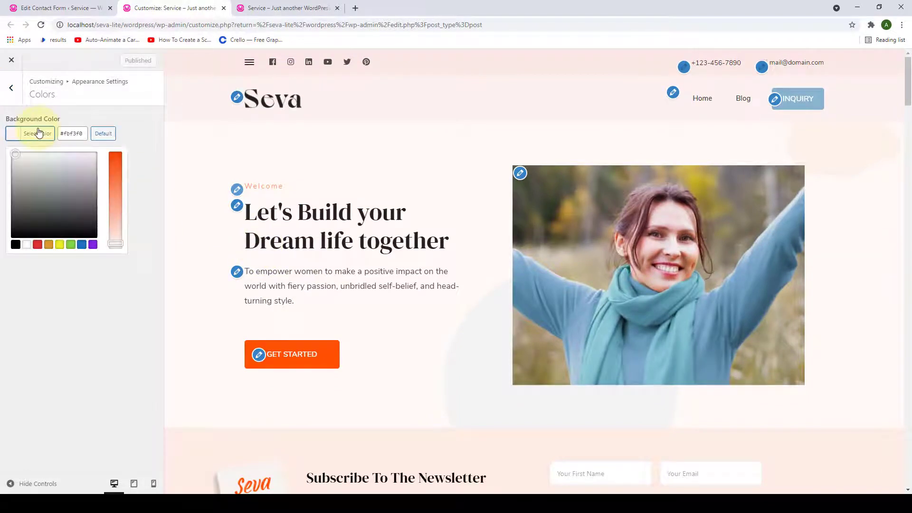
pyautogui.click(24, 247)
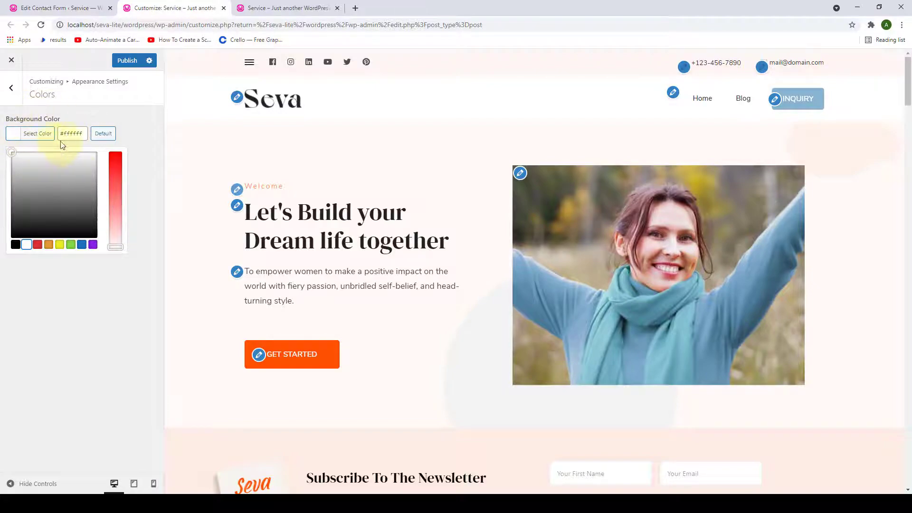
# - Reset the background colour to its default #fbf3f0 and go back to Appearance Settings
pyautogui.scroll(-15, 340, 255)
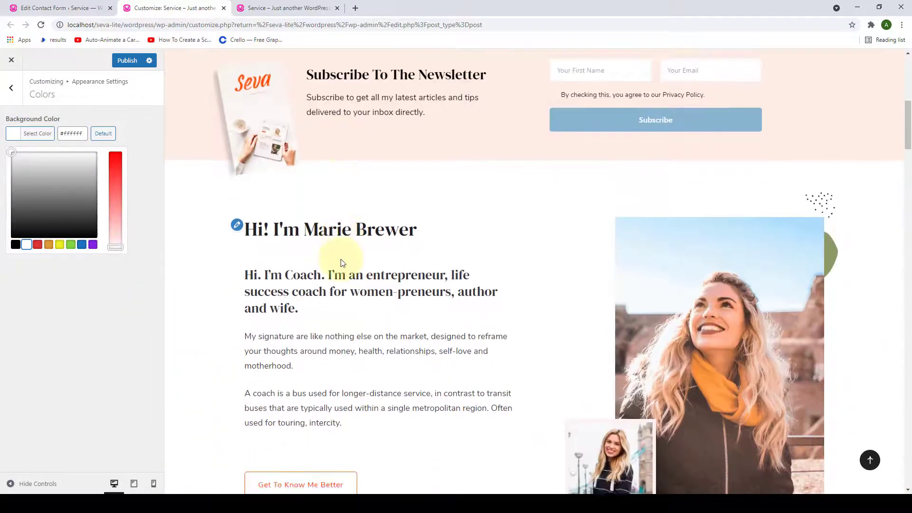
pyautogui.scroll(15, 341, 259)
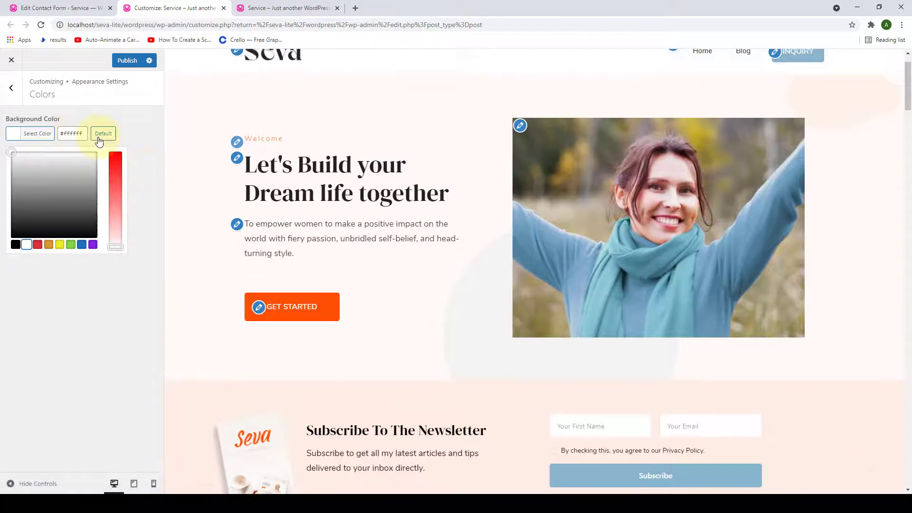
pyautogui.click(99, 138)
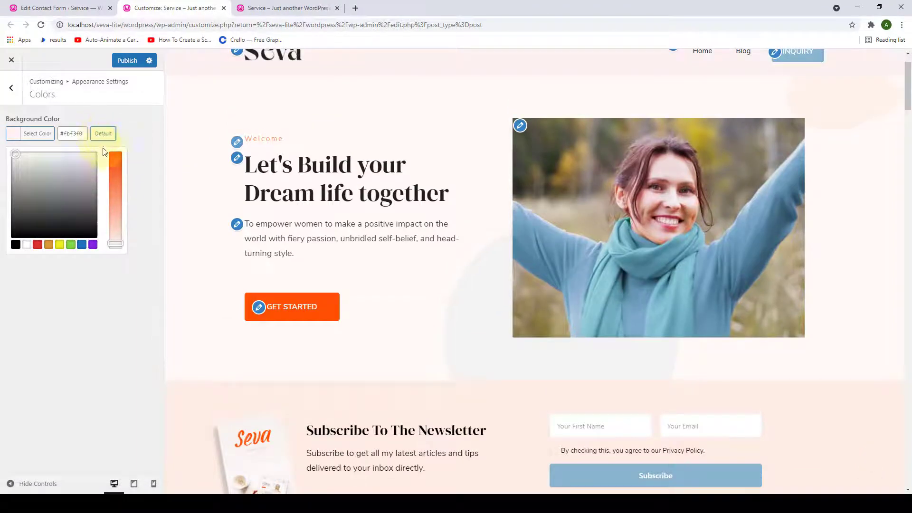
pyautogui.click(130, 130)
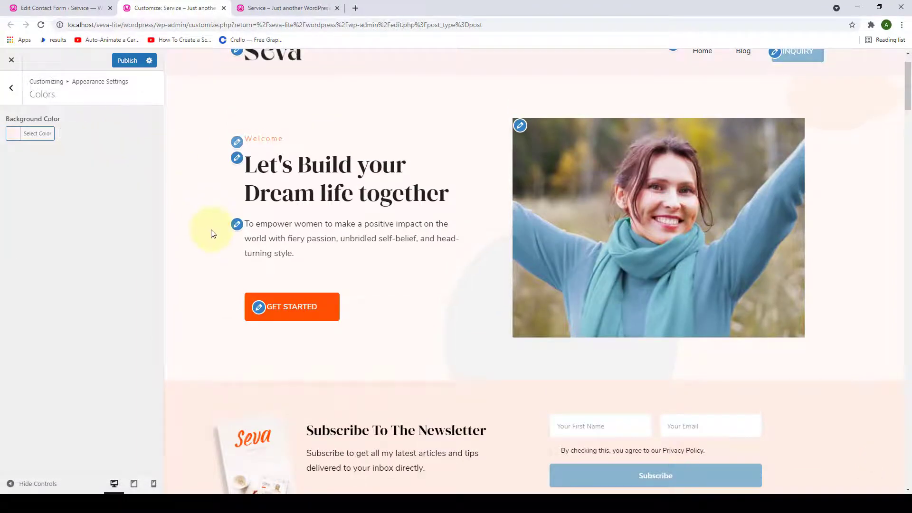
pyautogui.scroll(-10, 217, 246)
pyautogui.scroll(3, 218, 252)
pyautogui.scroll(9, 219, 252)
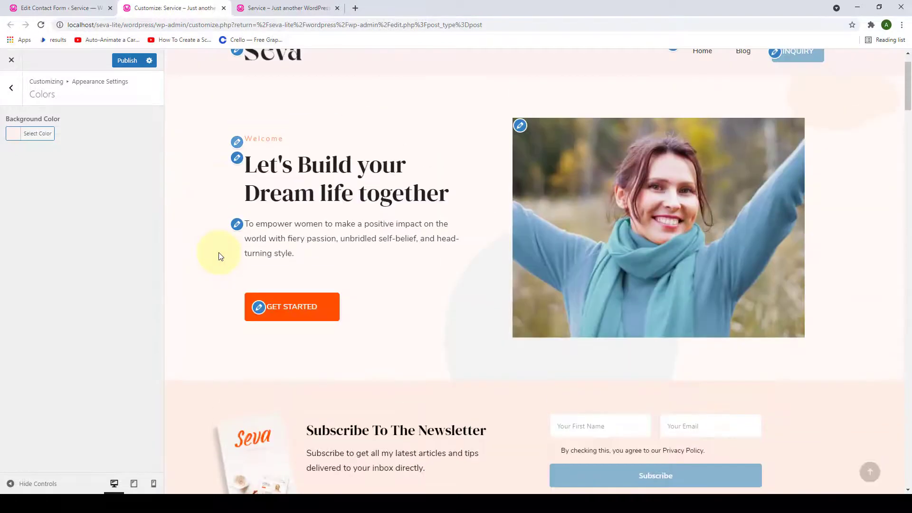
pyautogui.click(10, 88)
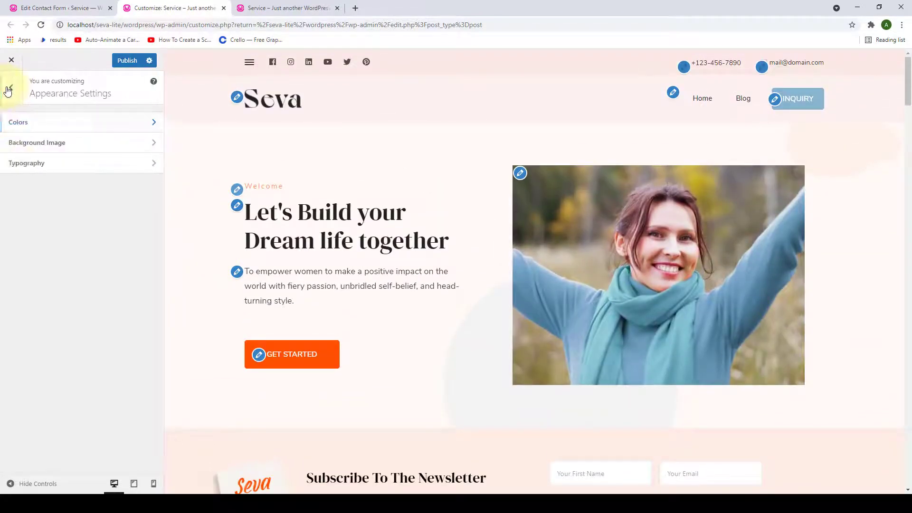
# - Set evie-s-_8vovuZCj0c-unsplash-scaled.jpg (pink leaves) from the Media Library as the background image
pyautogui.click(52, 149)
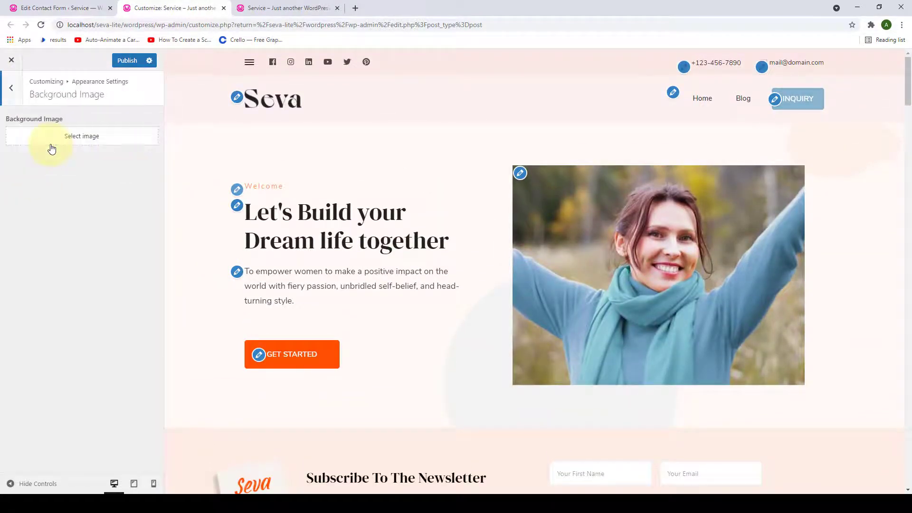
pyautogui.click(83, 138)
pyautogui.click(84, 173)
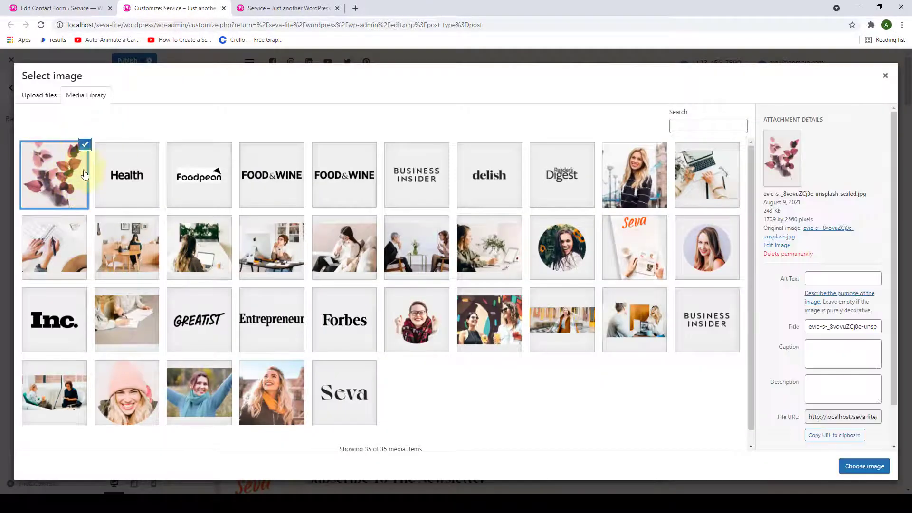
pyautogui.click(58, 178)
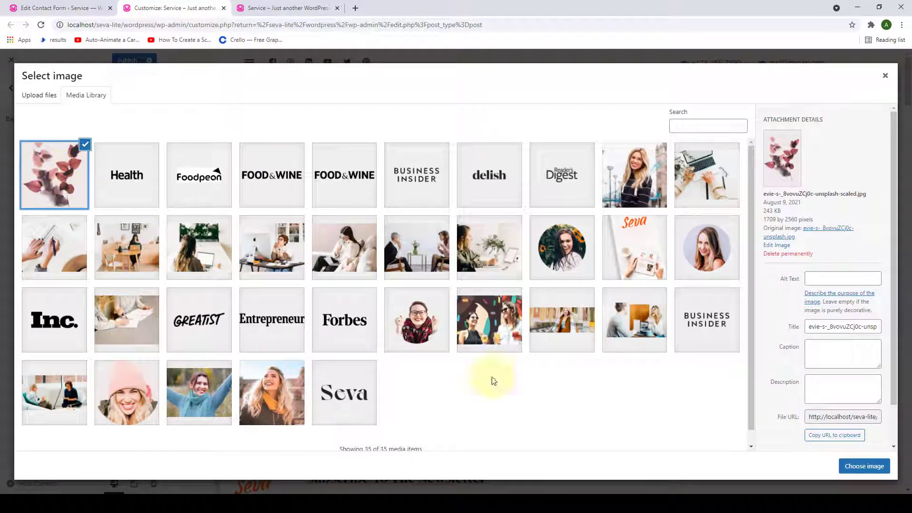
pyautogui.click(862, 469)
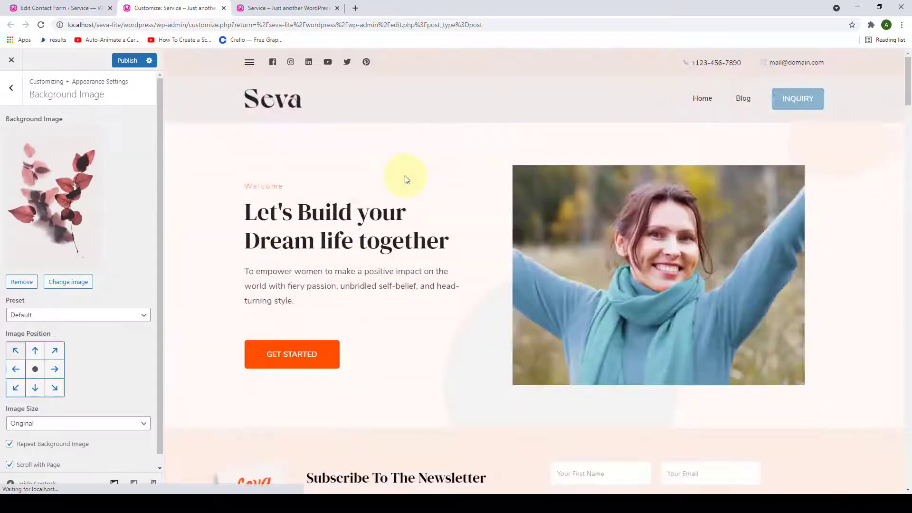
pyautogui.scroll(-14, 473, 210)
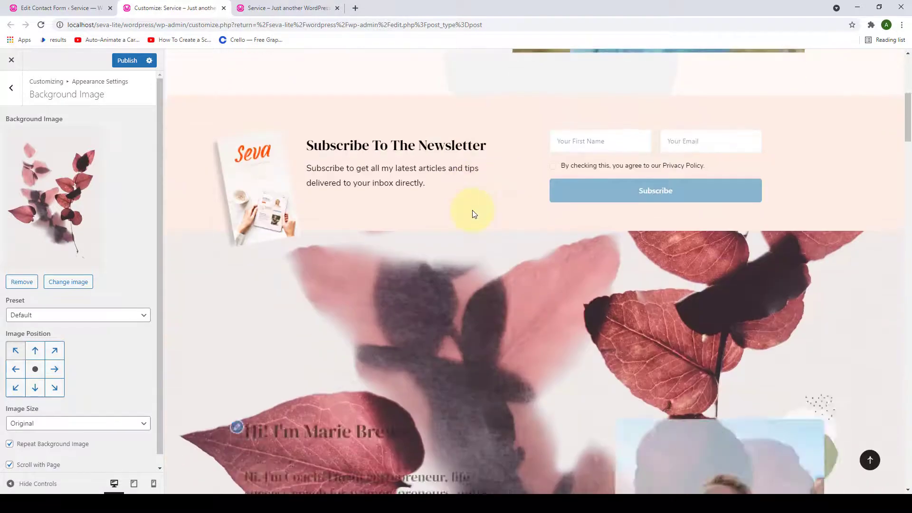
pyautogui.scroll(-15, 473, 213)
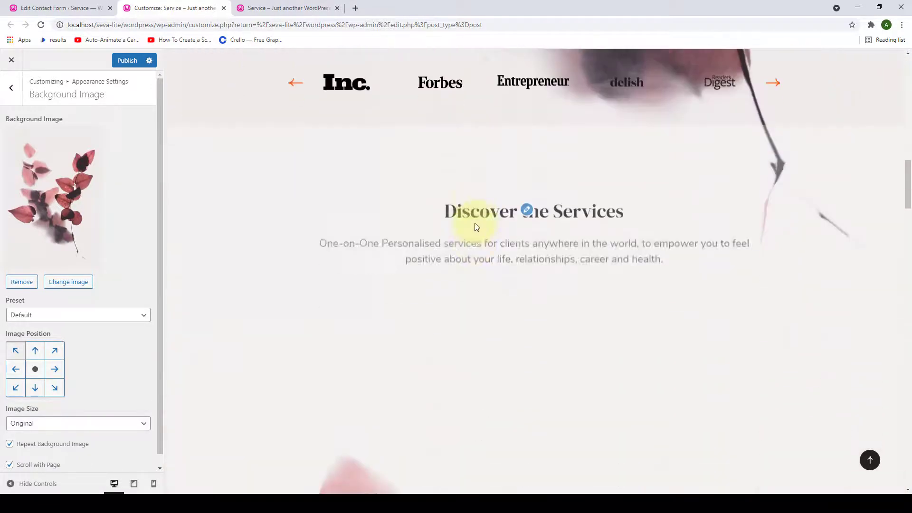
pyautogui.scroll(-5, 537, 273)
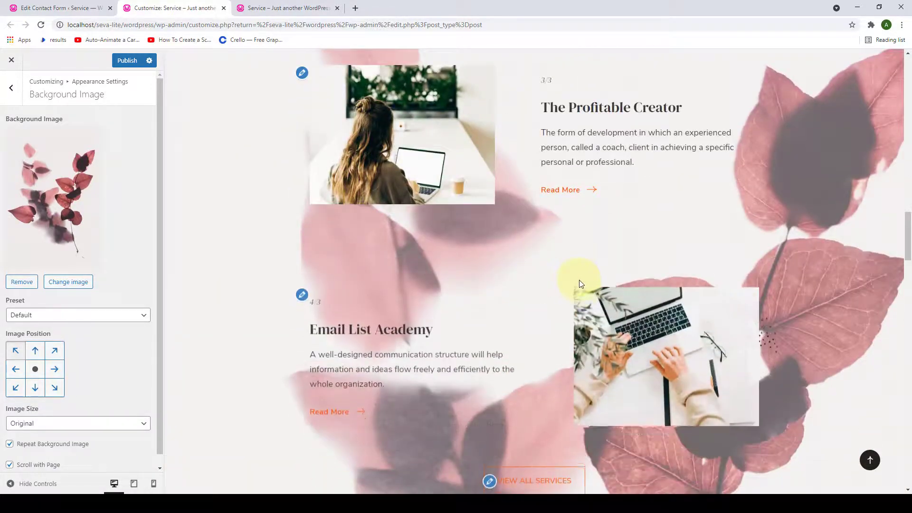
pyautogui.scroll(8, 580, 281)
pyautogui.scroll(15, 580, 280)
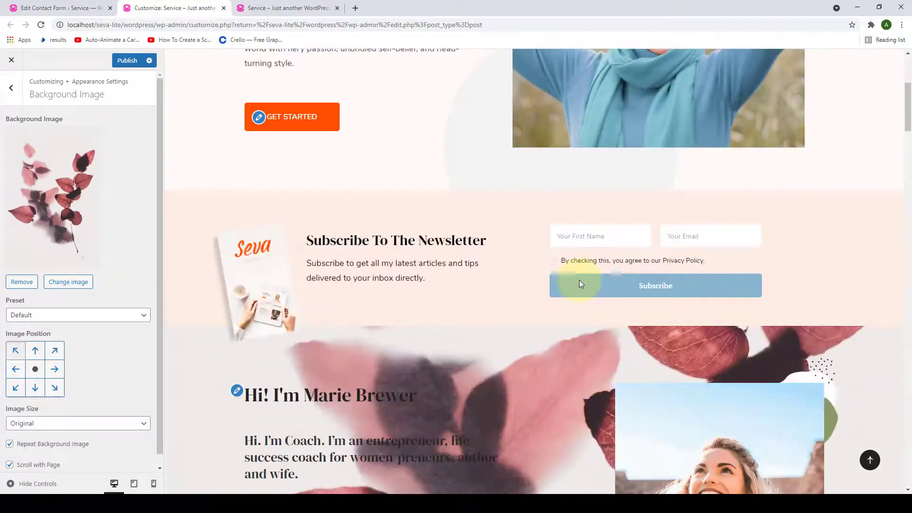
pyautogui.scroll(-1, 29, 309)
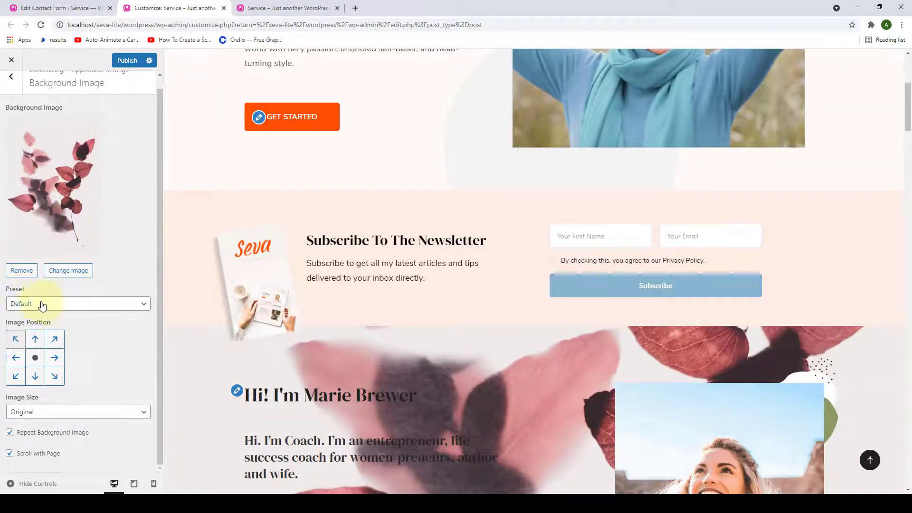
pyautogui.click(92, 304)
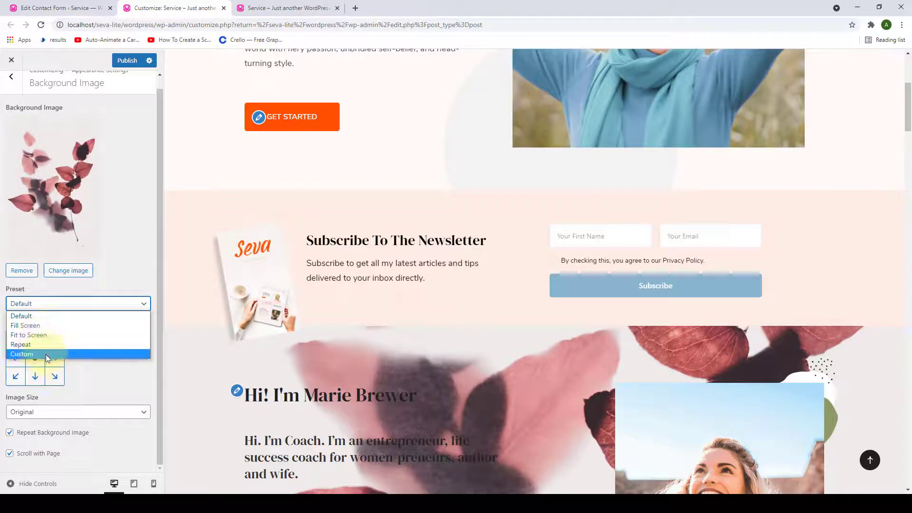
pyautogui.click(96, 377)
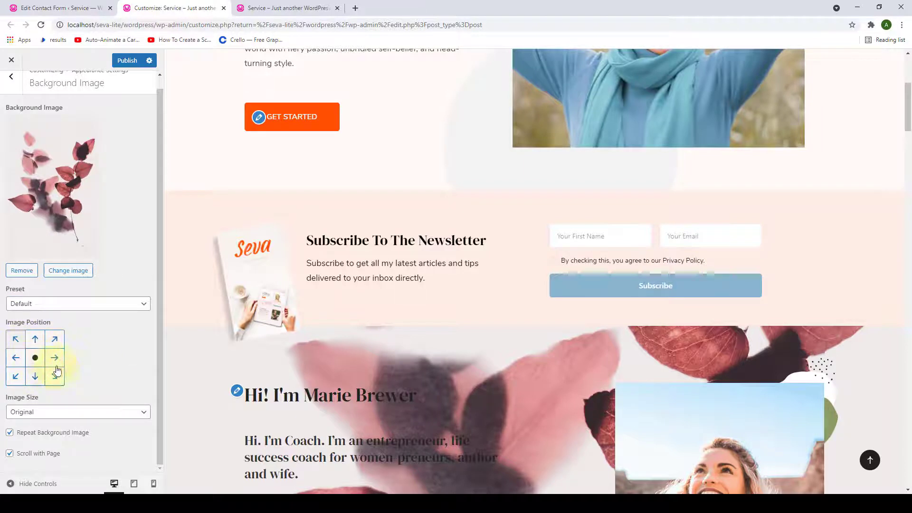
pyautogui.click(104, 420)
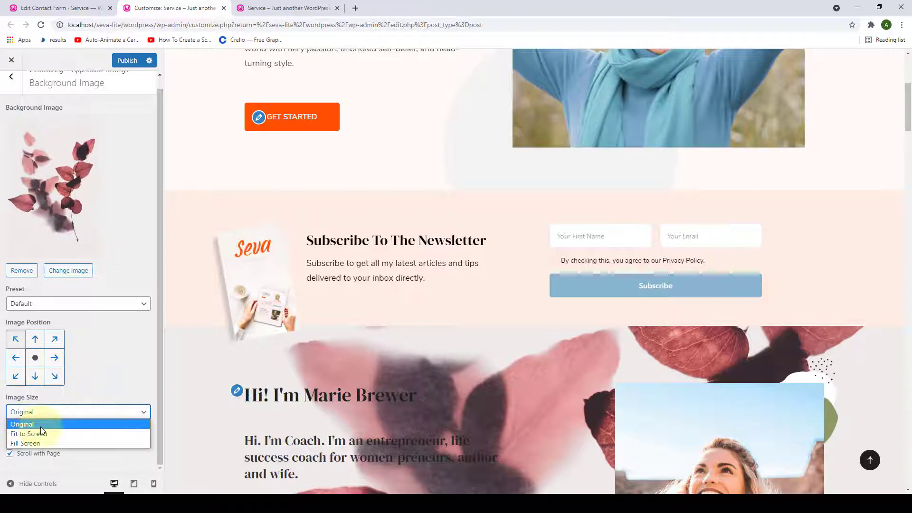
pyautogui.click(84, 405)
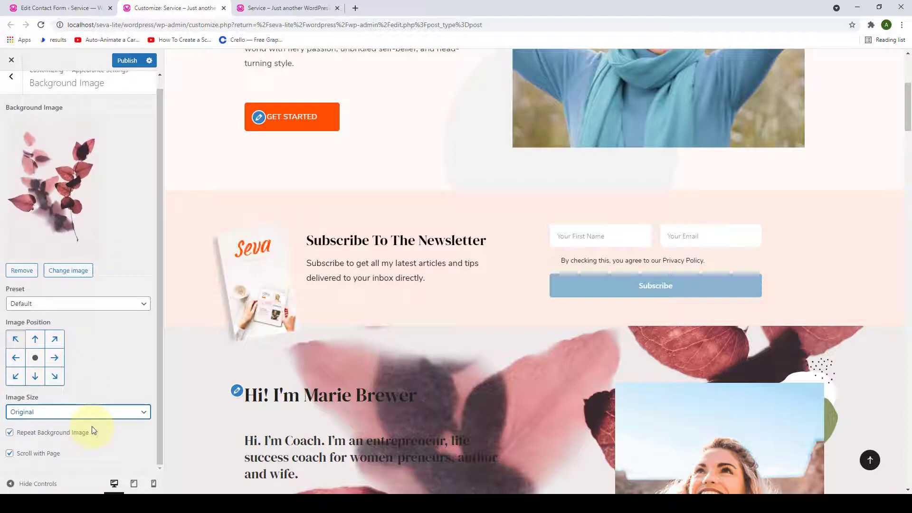
pyautogui.scroll(-6, 354, 301)
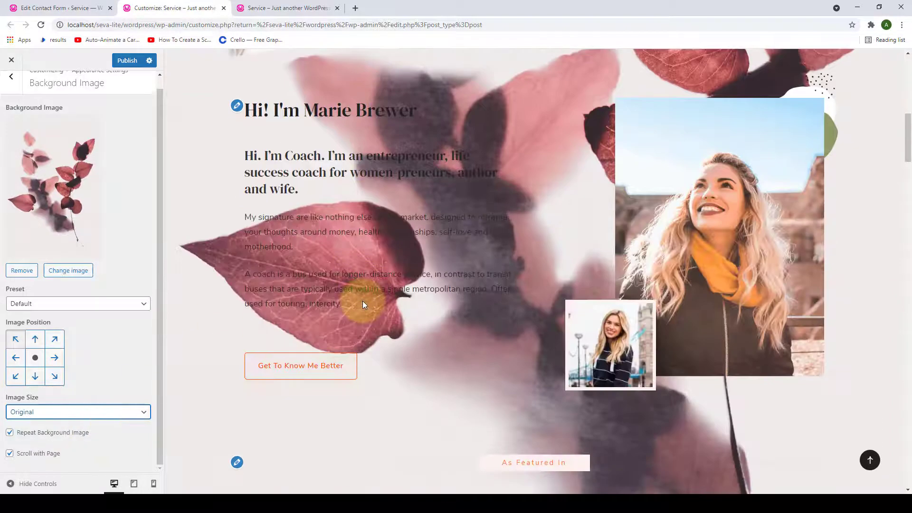
pyautogui.scroll(-5, 385, 309)
pyautogui.scroll(7, 386, 312)
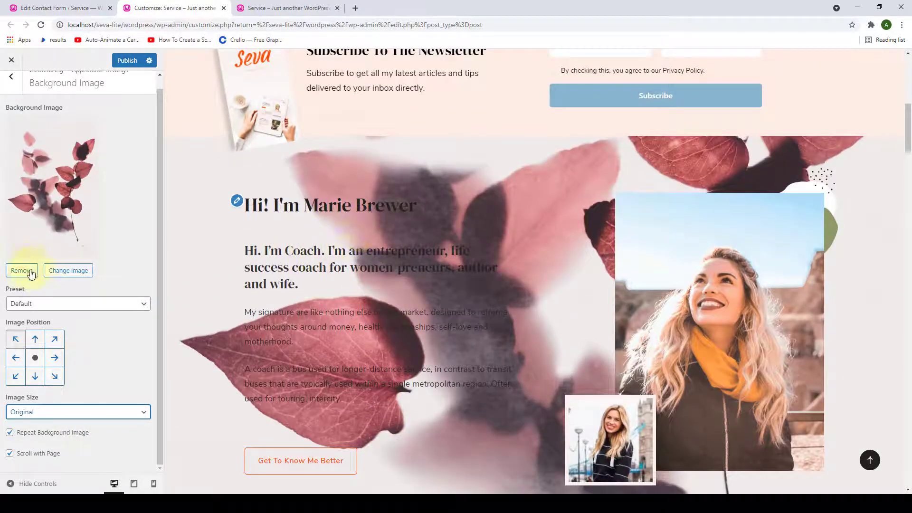
# - Remove the pink leaves background image, then return to the Appearance Settings list
pyautogui.click(22, 270)
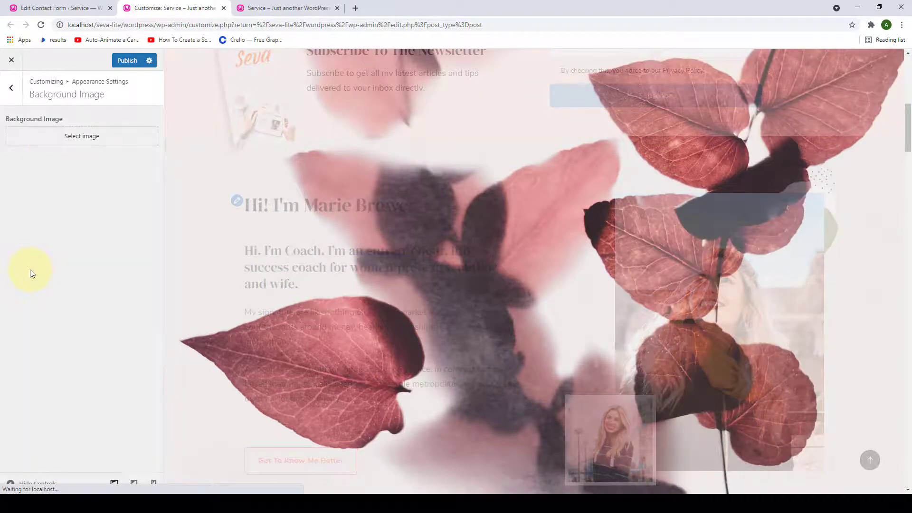
pyautogui.scroll(8, 238, 297)
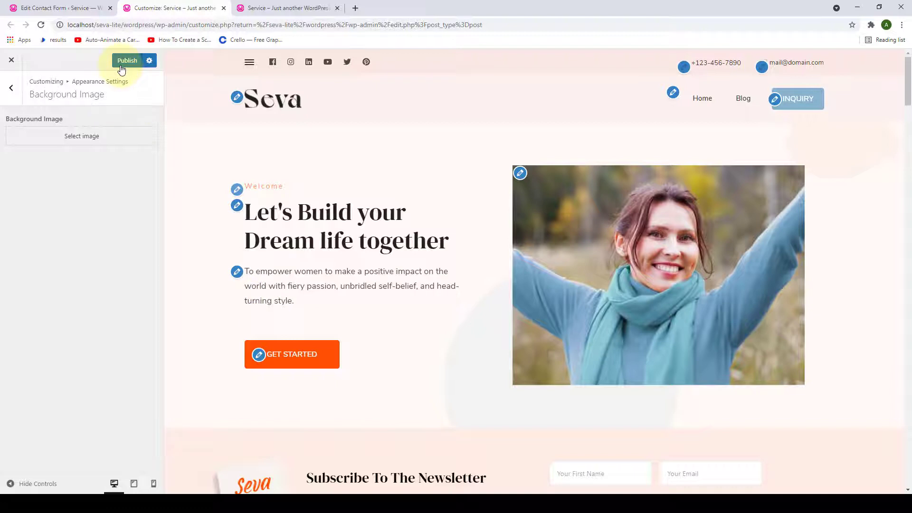
pyautogui.click(12, 88)
# - In Typography, set the primary font to Petit Formal Script and check the preview
pyautogui.click(51, 172)
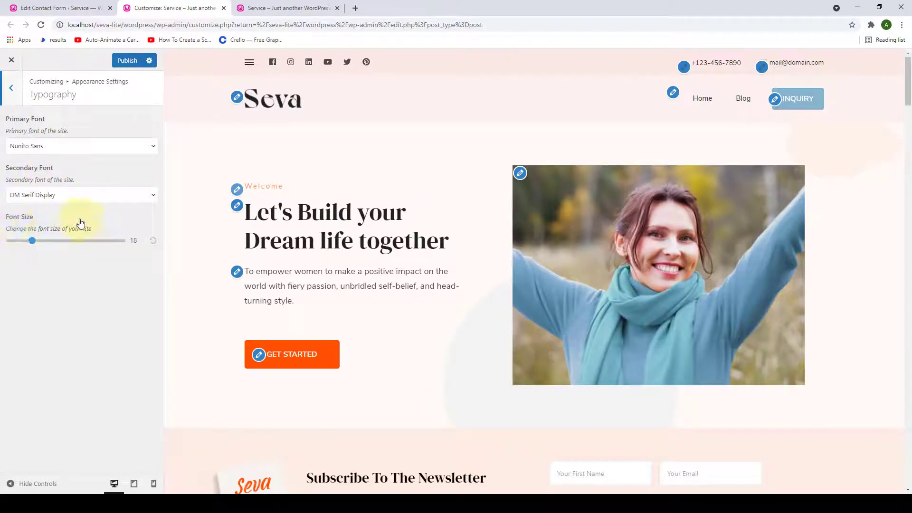
pyautogui.scroll(-2, 177, 193)
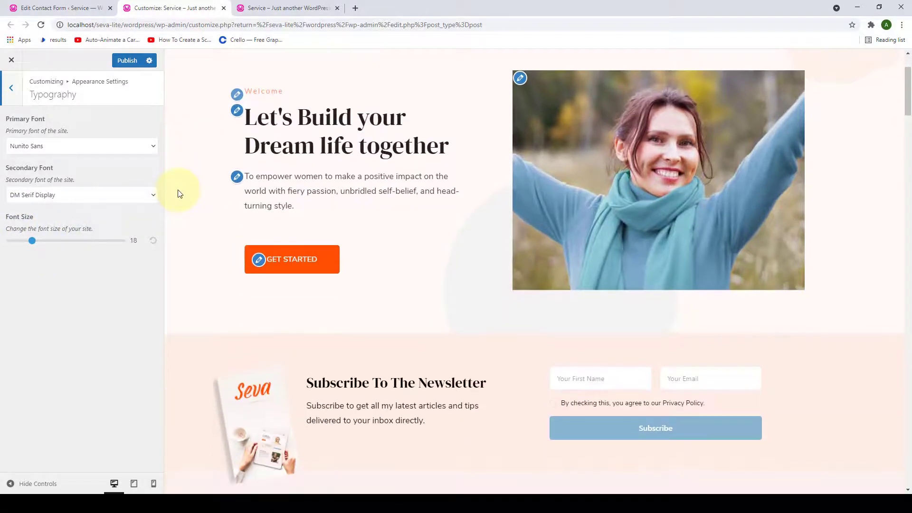
pyautogui.scroll(1, 176, 193)
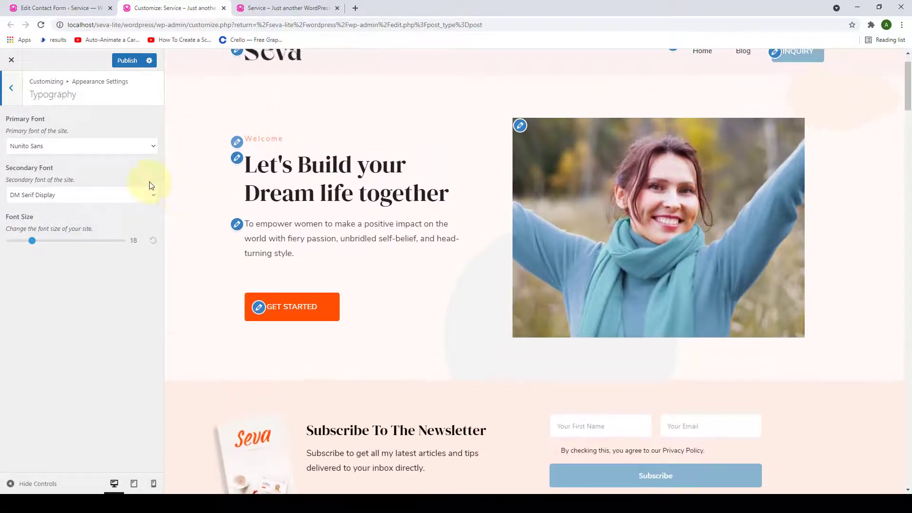
pyautogui.click(153, 149)
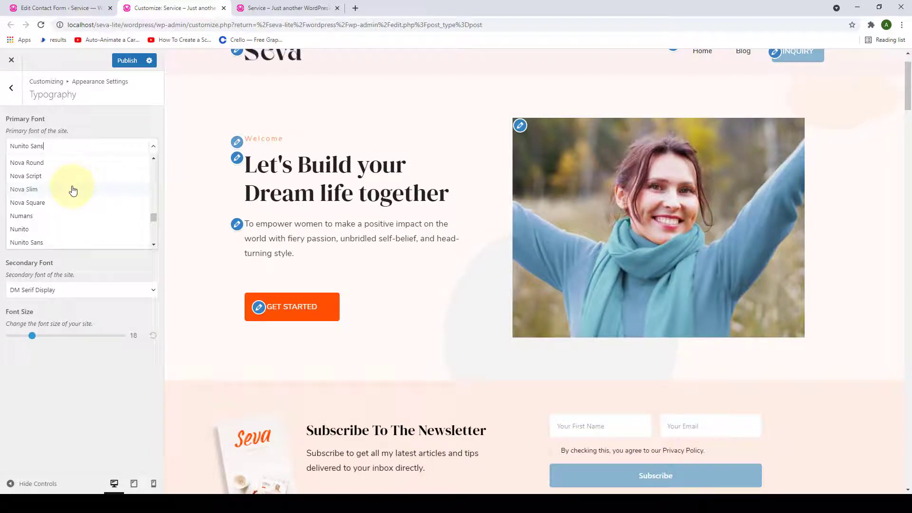
pyautogui.scroll(-15, 73, 200)
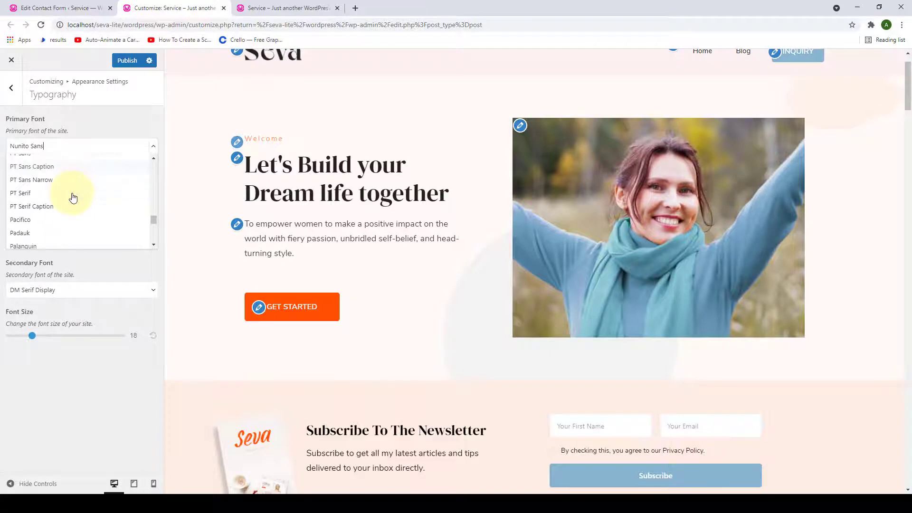
pyautogui.click(75, 201)
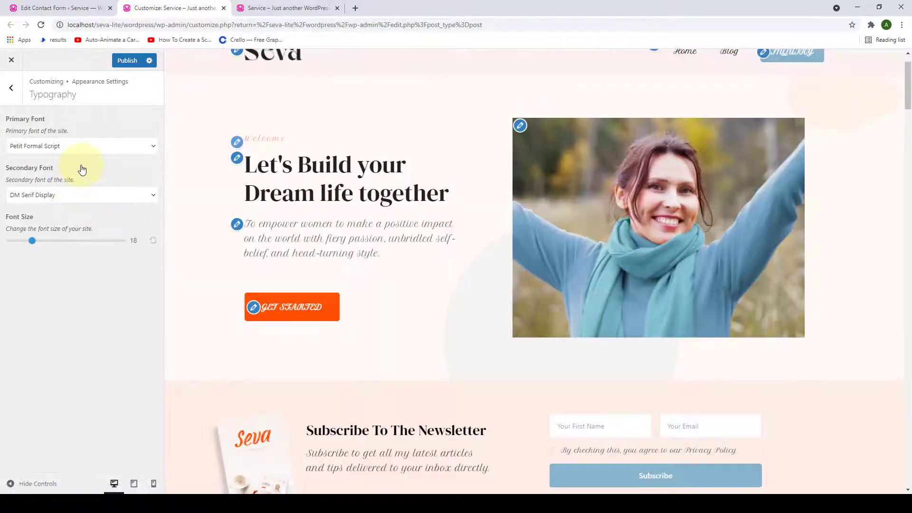
pyautogui.scroll(-2, 369, 256)
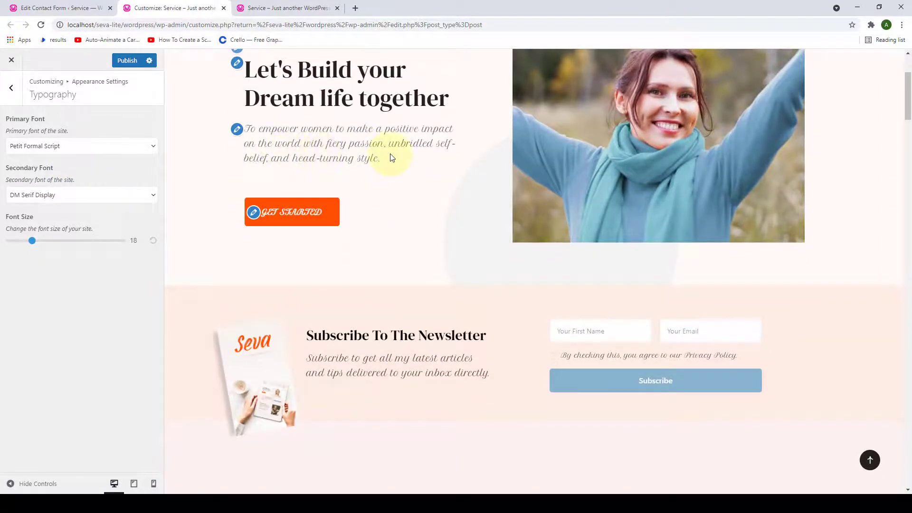
pyautogui.scroll(-10, 391, 157)
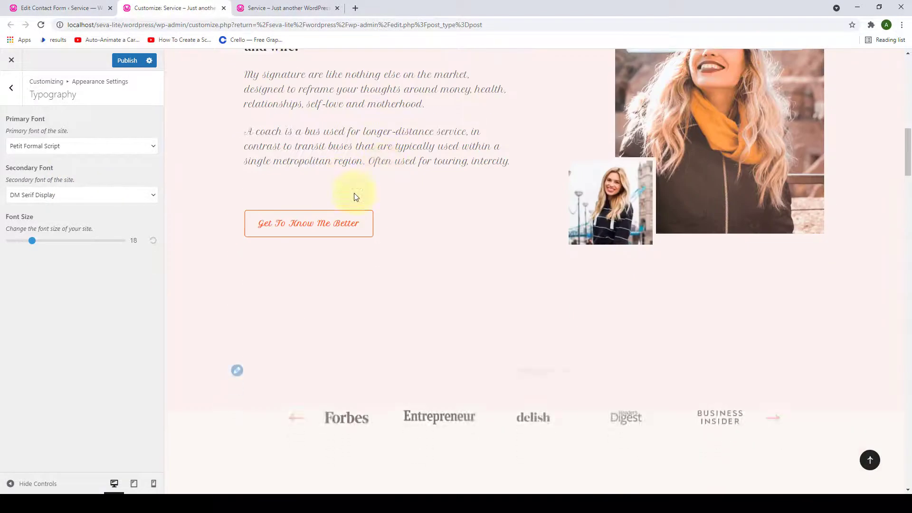
pyautogui.scroll(3, 342, 175)
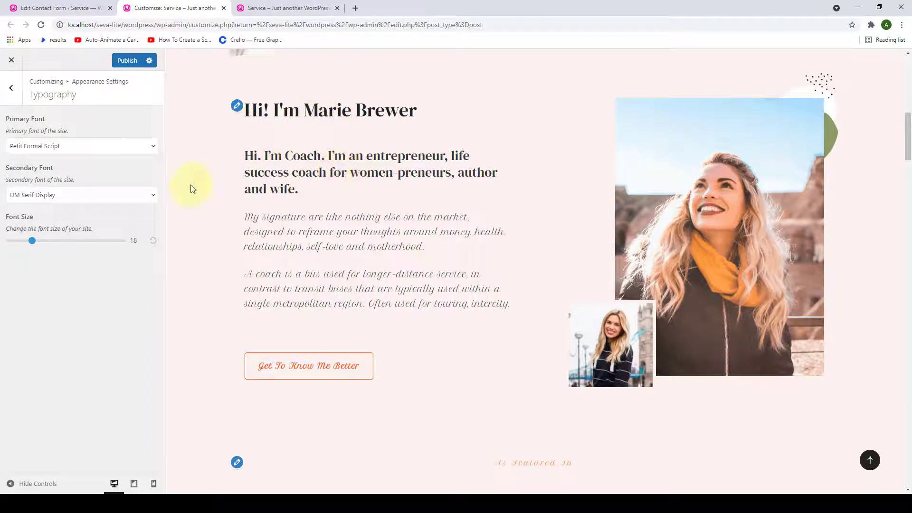
# - Set the secondary font to Fira Sans Condensed and scroll the preview to check it
pyautogui.click(152, 199)
pyautogui.scroll(-10, 66, 245)
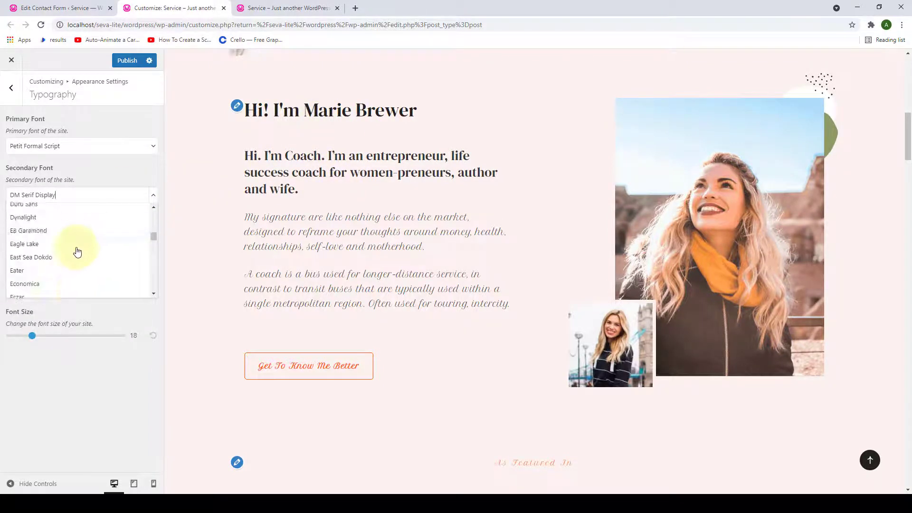
pyautogui.scroll(-5, 79, 256)
pyautogui.click(78, 262)
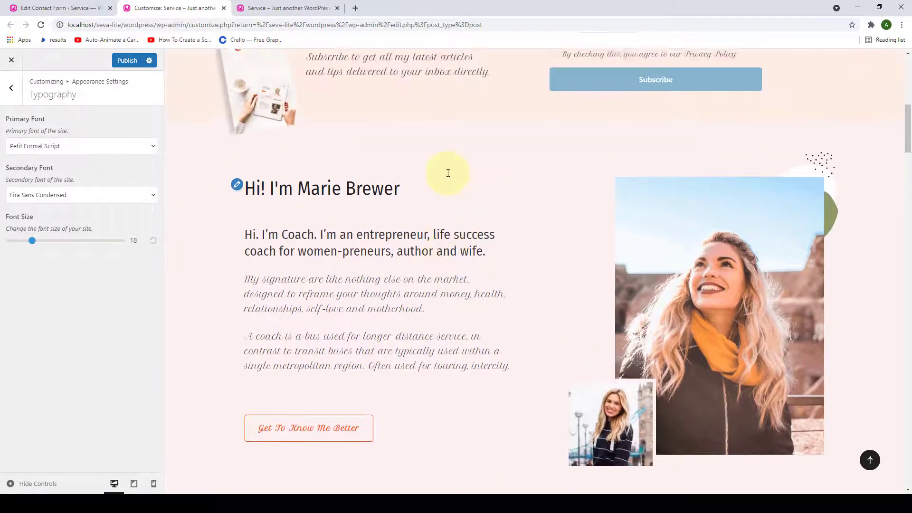
pyautogui.scroll(-15, 455, 174)
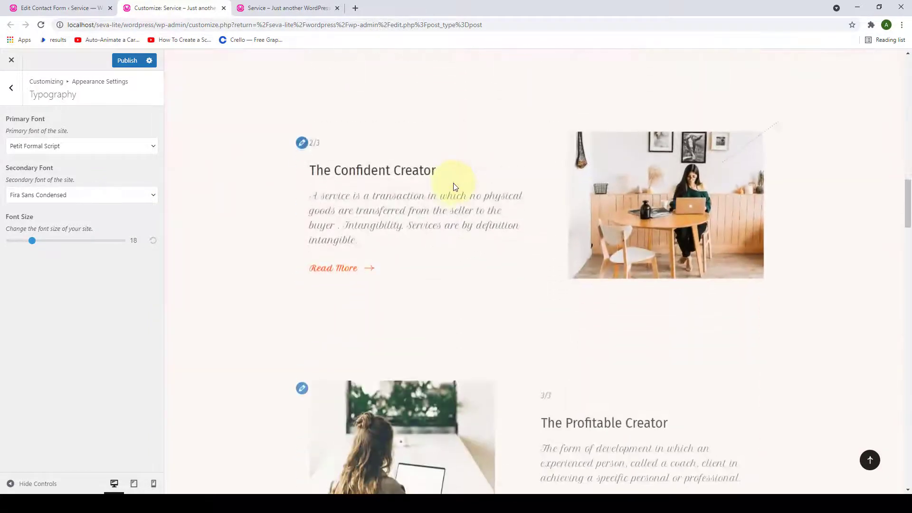
pyautogui.scroll(-10, 453, 183)
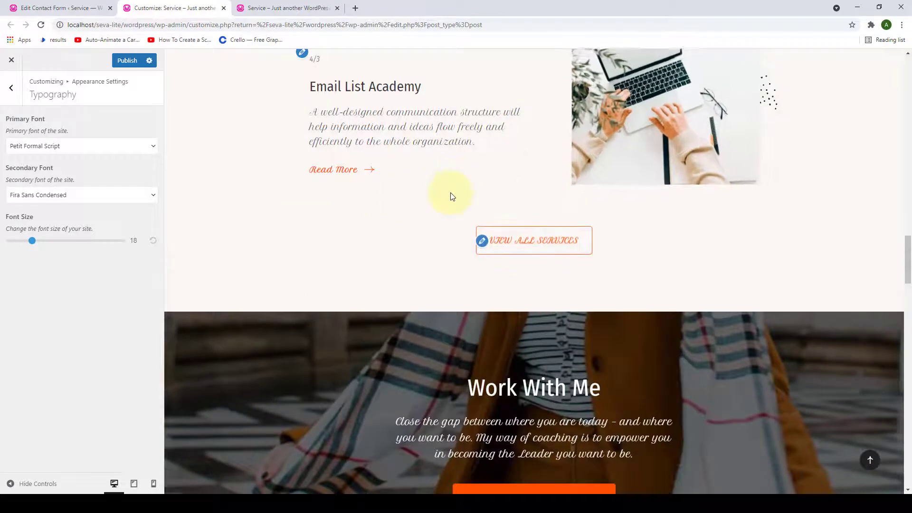
pyautogui.scroll(15, 452, 197)
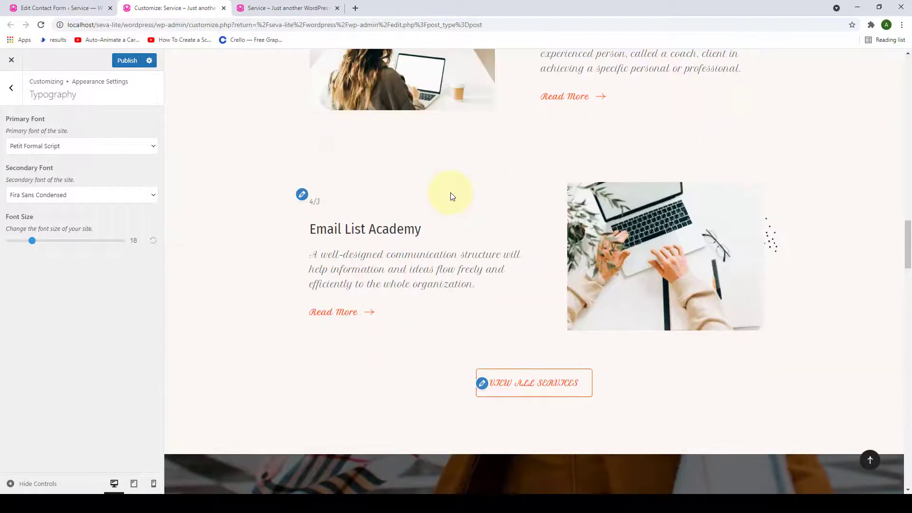
pyautogui.scroll(12, 453, 197)
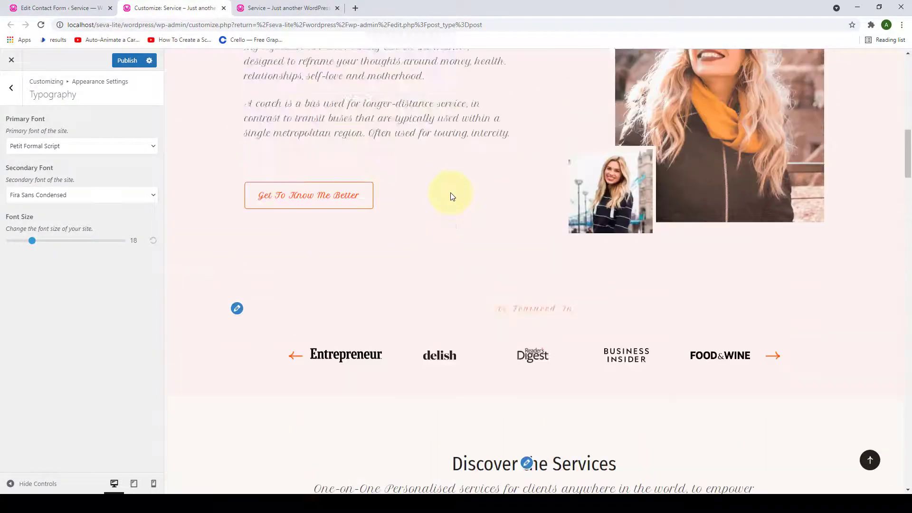
pyautogui.scroll(10, 451, 194)
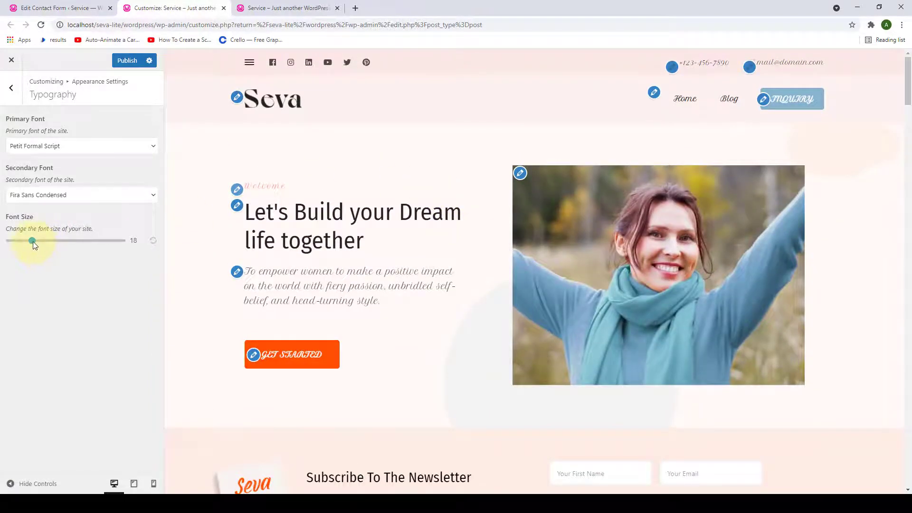
# - Raise the Font Size slider to 39, then bring it back down to 18
pyautogui.moveTo(84, 250); pyautogui.dragTo(93, 252)
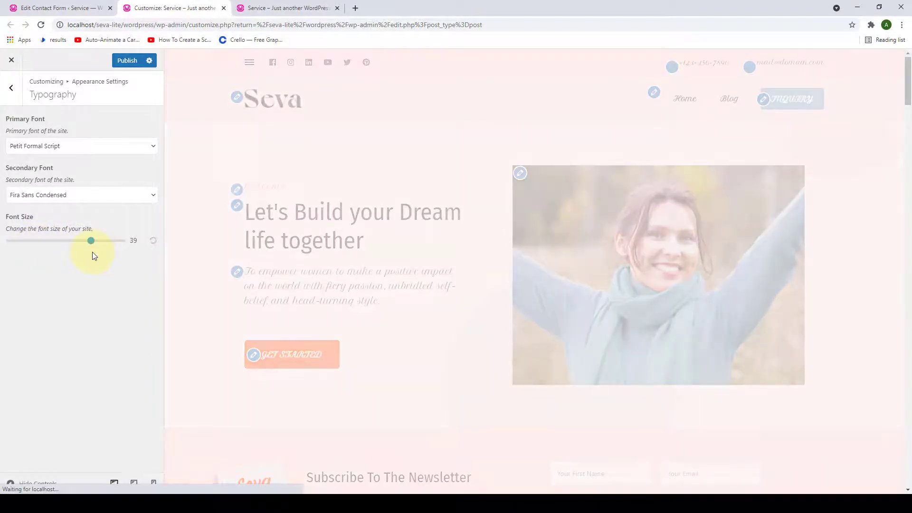
pyautogui.scroll(-10, 262, 251)
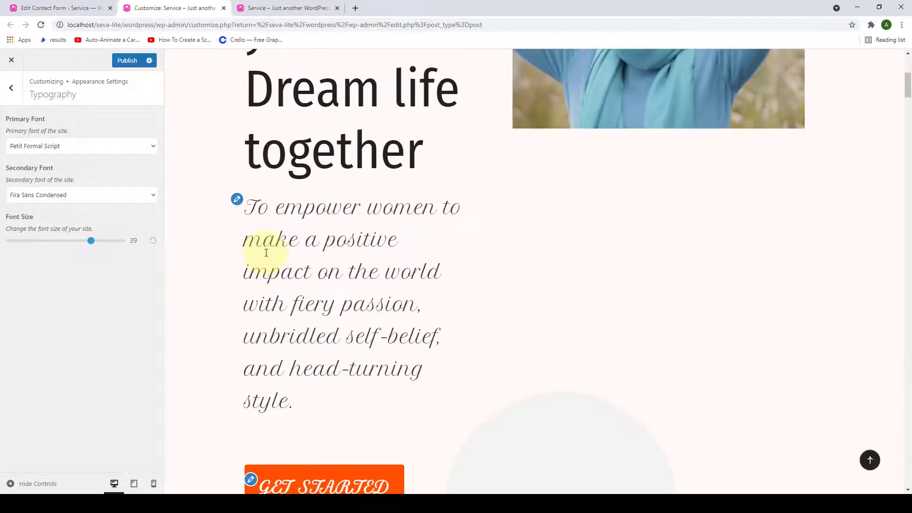
pyautogui.scroll(10, 264, 255)
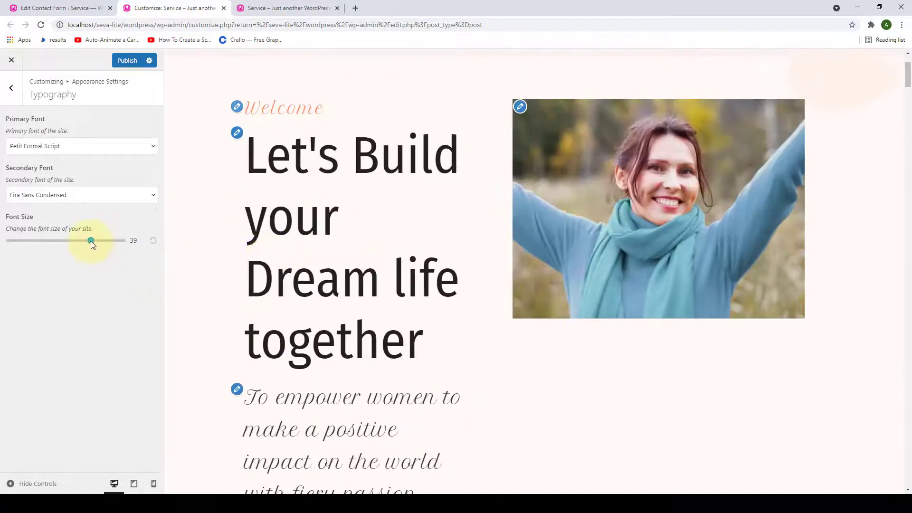
pyautogui.moveTo(74, 244); pyautogui.dragTo(68, 243)
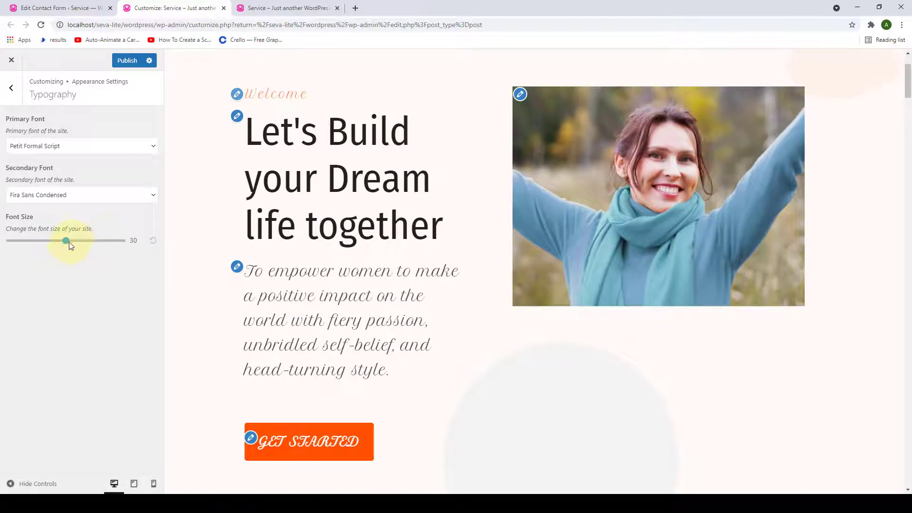
pyautogui.moveTo(69, 242); pyautogui.dragTo(32, 240)
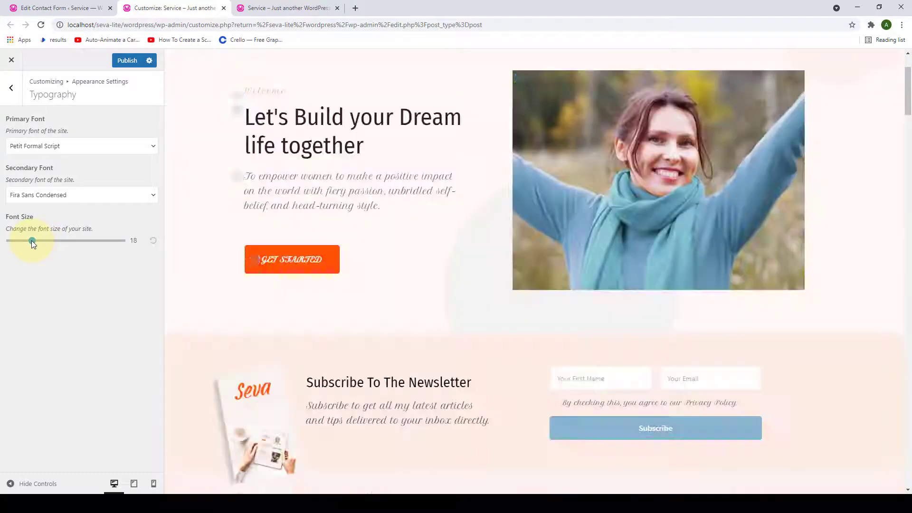
pyautogui.scroll(-10, 373, 275)
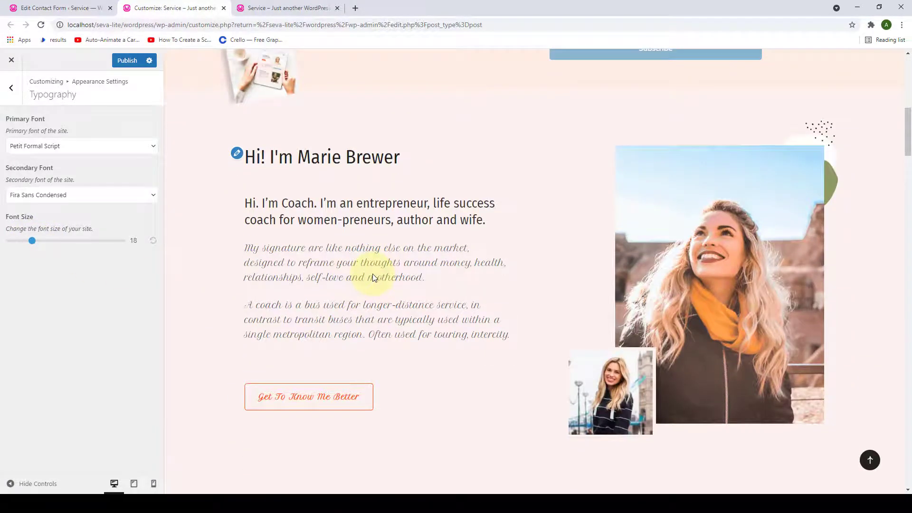
pyautogui.scroll(10, 373, 276)
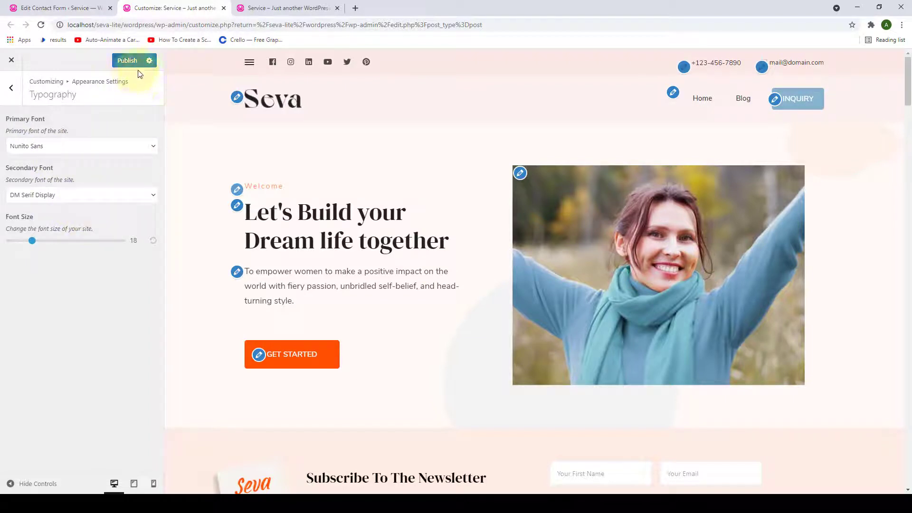
# - Return to the main Customizer sections and open Layout Settings to review the sidebar layouts
pyautogui.click(11, 92)
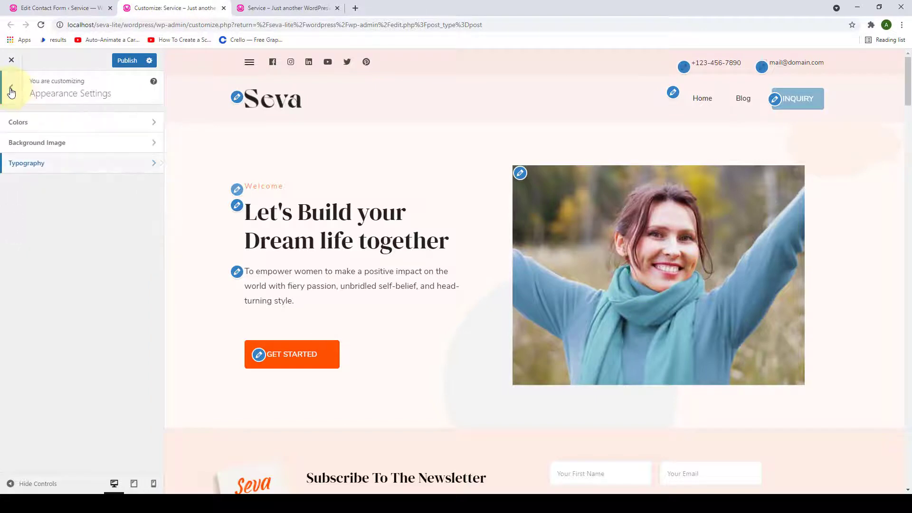
pyautogui.click(11, 90)
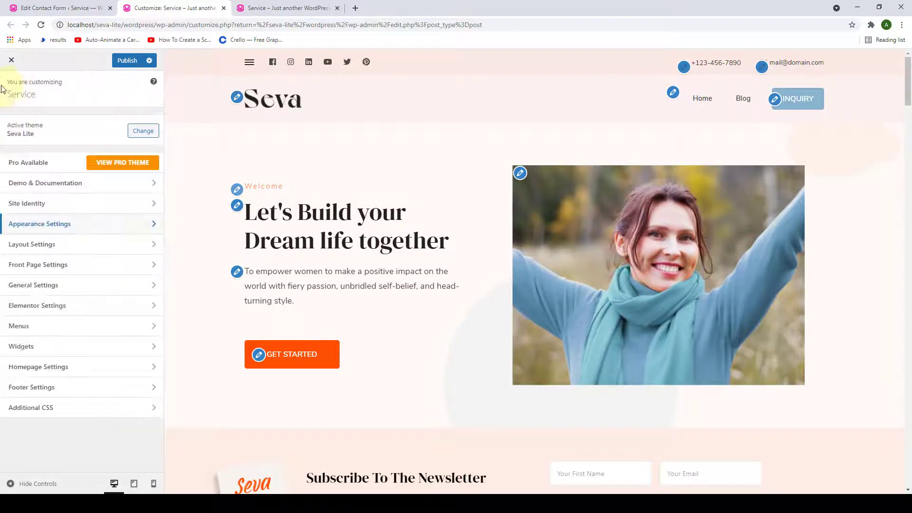
pyautogui.click(87, 246)
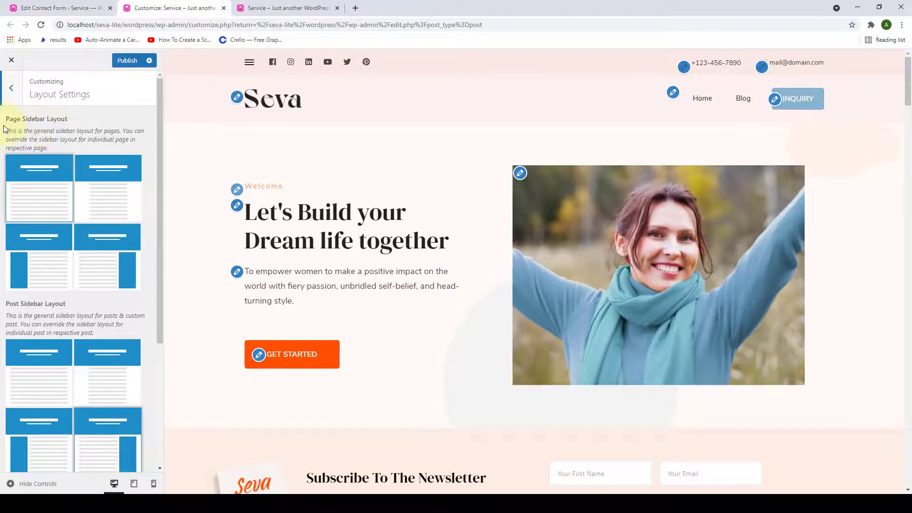
pyautogui.scroll(-3, 21, 270)
pyautogui.scroll(-1, 33, 238)
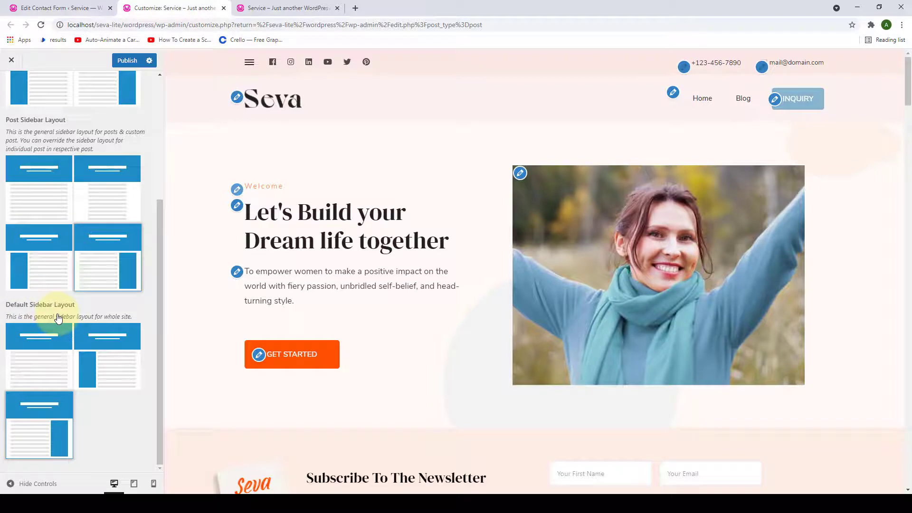
pyautogui.scroll(4, 58, 317)
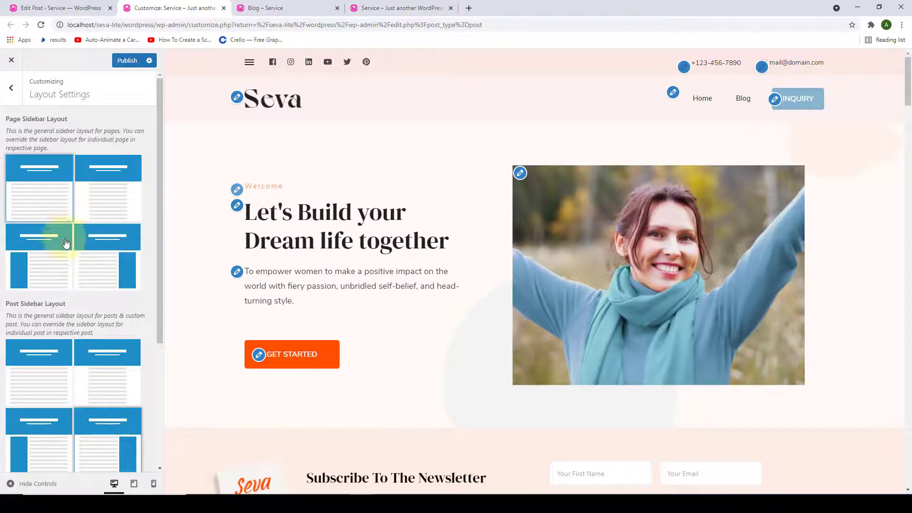
# - Show the 'Hi! I'm Marie Brewer' page in the preview
pyautogui.scroll(-15, 331, 244)
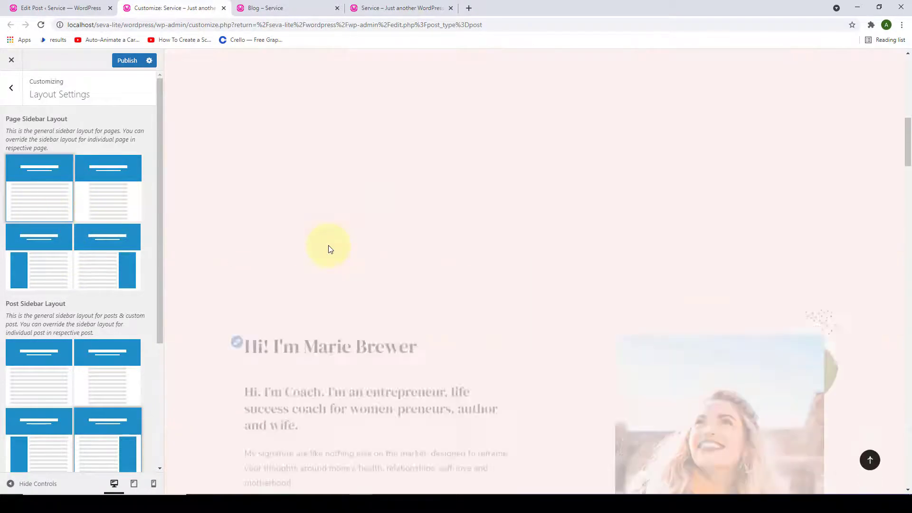
pyautogui.scroll(2, 329, 247)
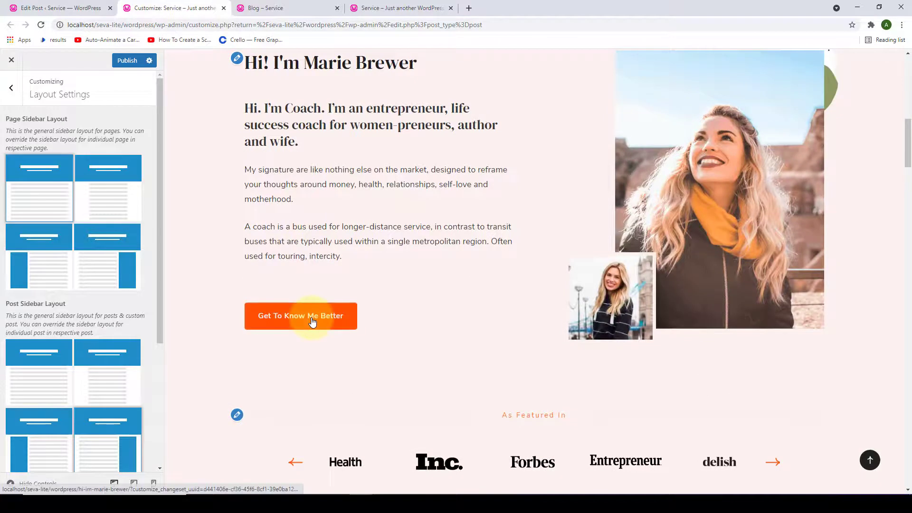
pyautogui.click(312, 320)
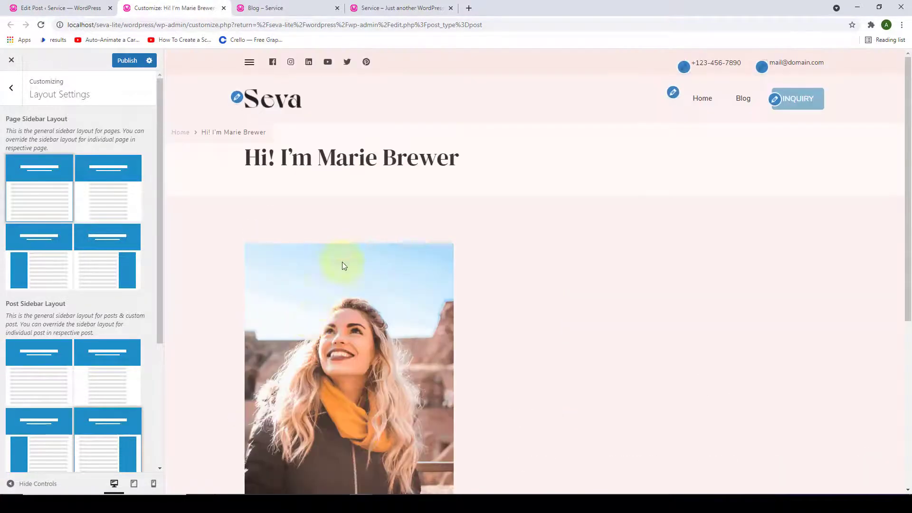
pyautogui.scroll(-5, 342, 263)
pyautogui.scroll(-1, 506, 261)
pyautogui.scroll(4, 507, 261)
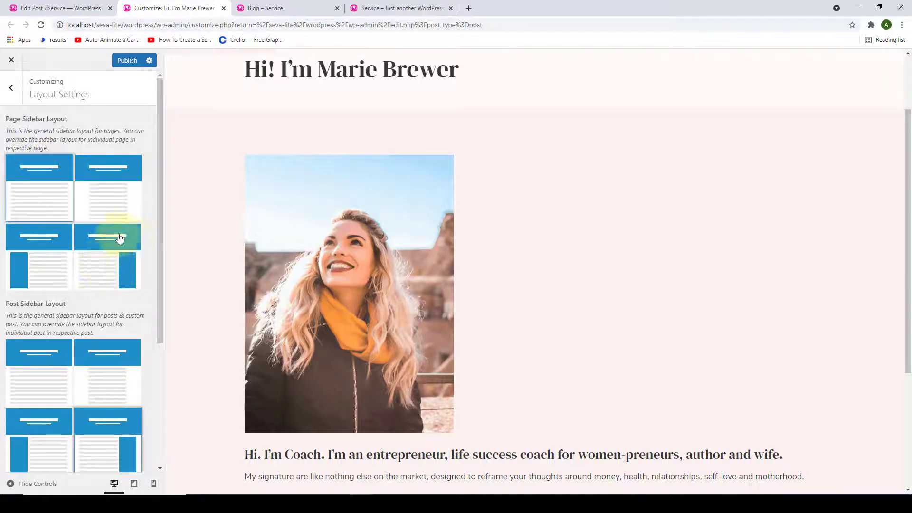
# - Try the right-sidebar and no-sidebar page layouts, settling on full-width for pages
pyautogui.click(106, 249)
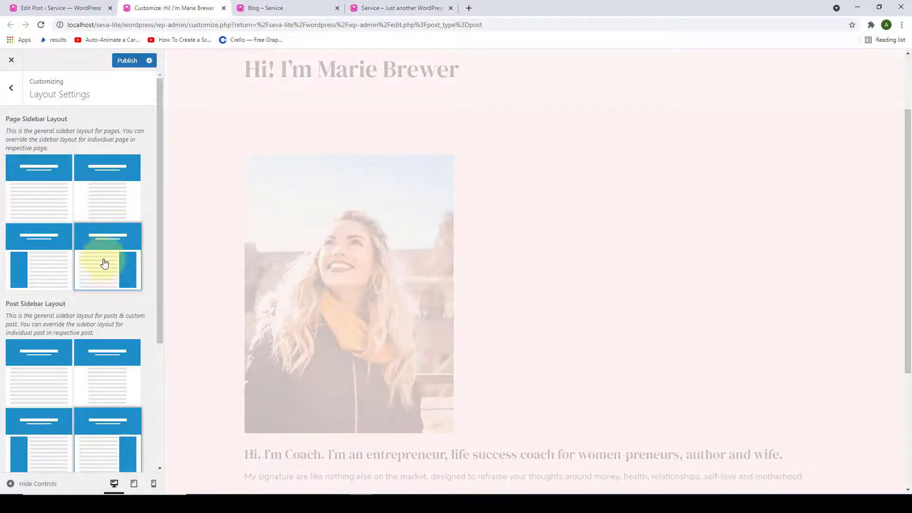
pyautogui.scroll(-9, 674, 223)
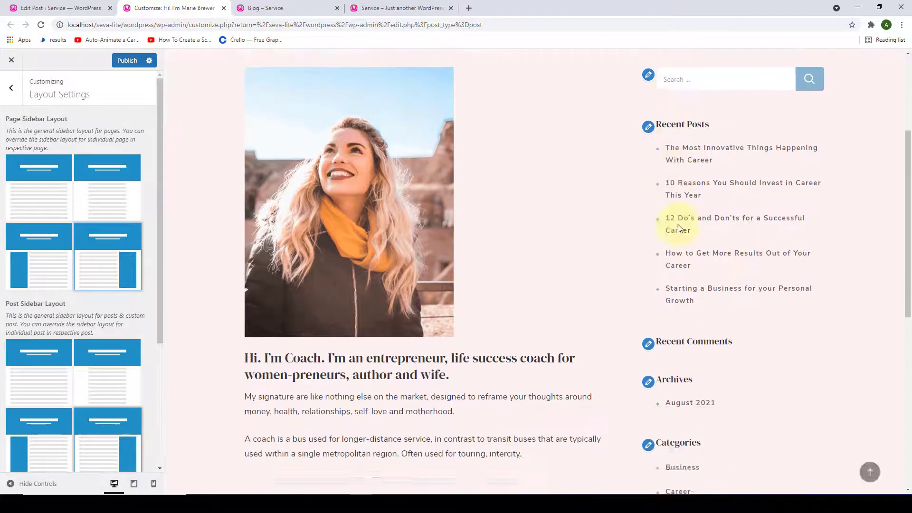
pyautogui.scroll(5, 694, 286)
pyautogui.scroll(4, 694, 286)
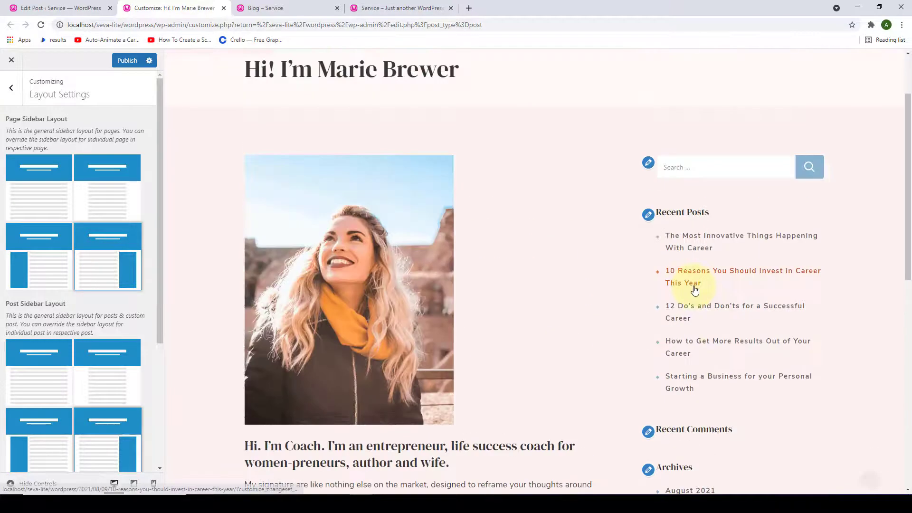
pyautogui.click(106, 190)
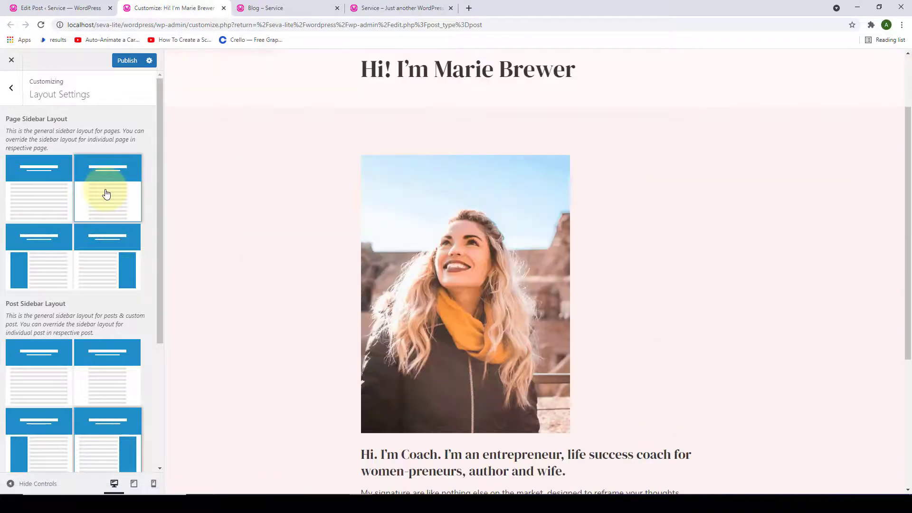
pyautogui.scroll(-5, 504, 207)
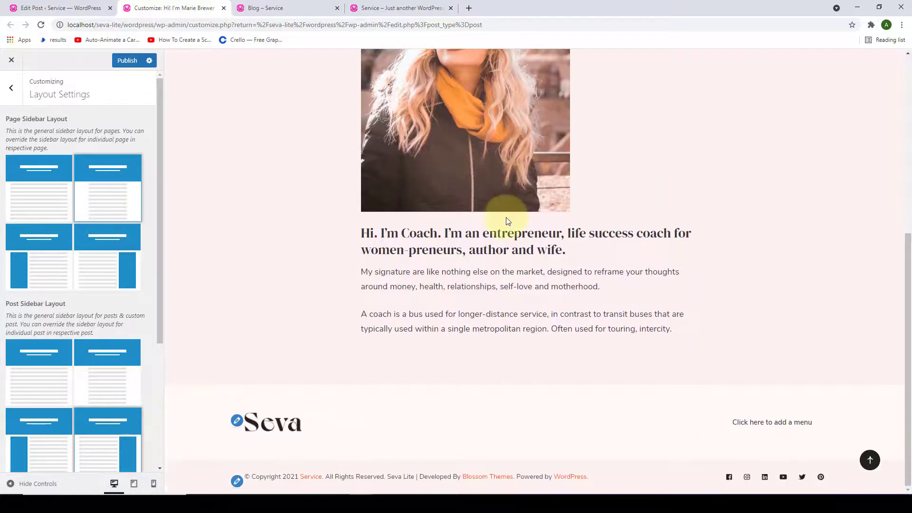
pyautogui.scroll(4, 508, 221)
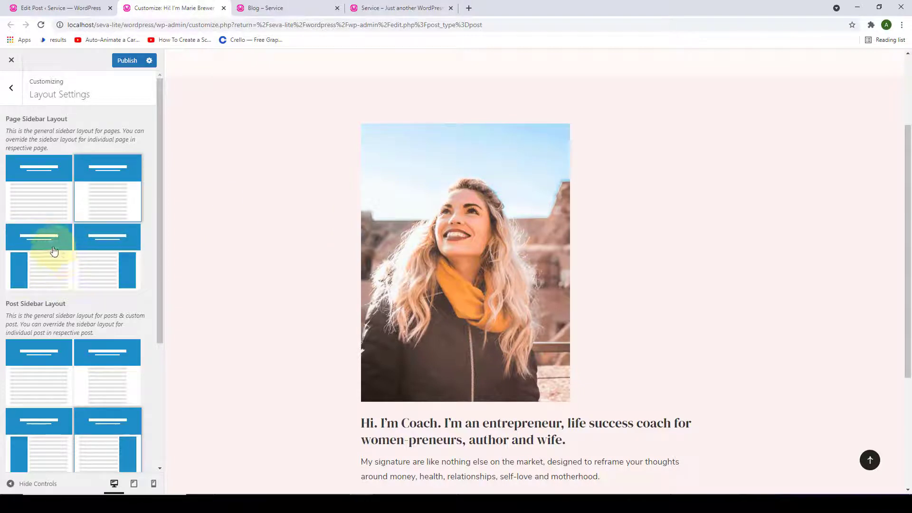
pyautogui.click(46, 202)
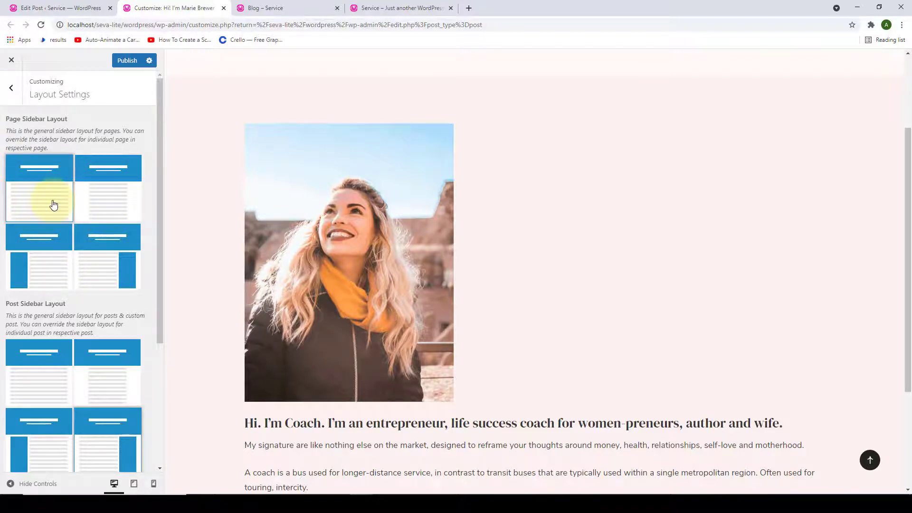
pyautogui.scroll(-4, 57, 205)
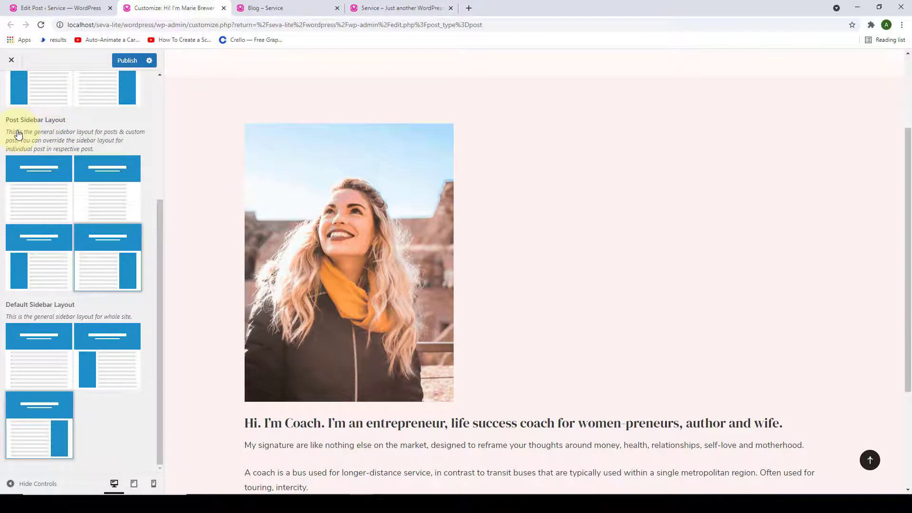
pyautogui.scroll(3, 371, 229)
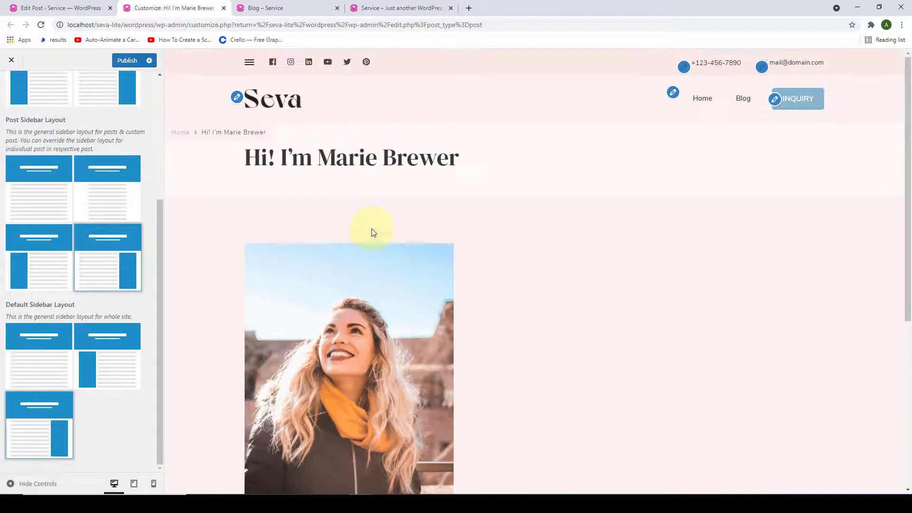
# - Open the Blog page and its first post in the preview
pyautogui.click(745, 98)
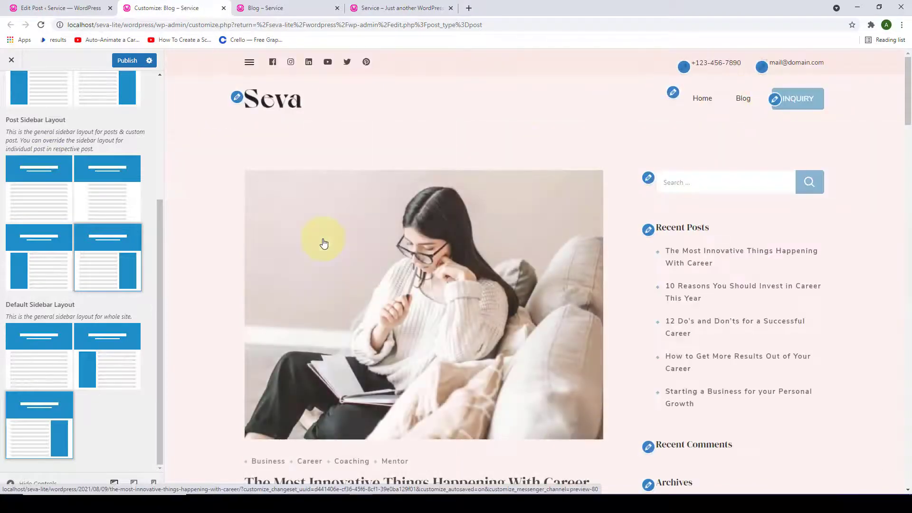
pyautogui.scroll(-4, 295, 301)
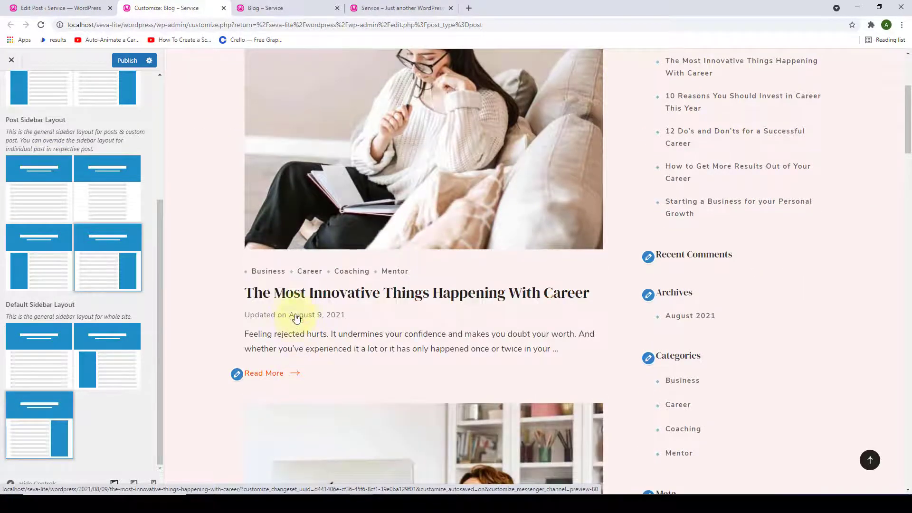
pyautogui.click(292, 293)
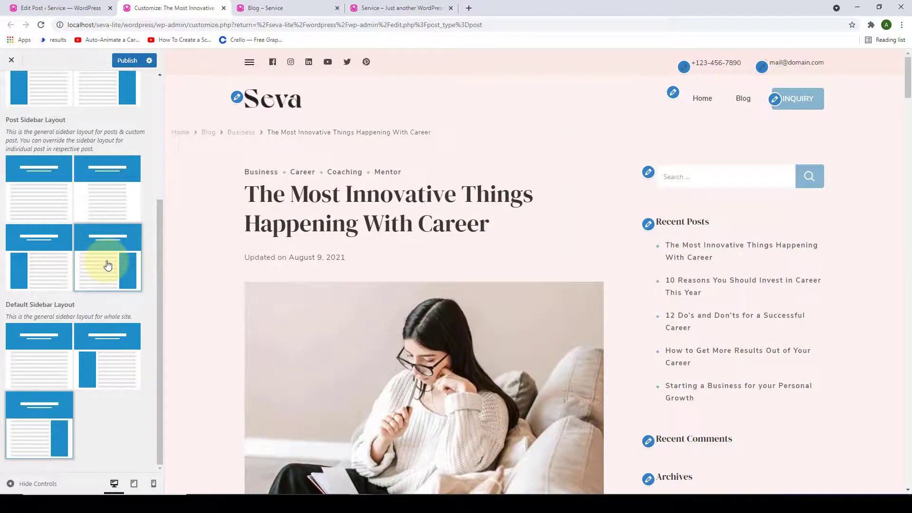
pyautogui.scroll(-5, 779, 199)
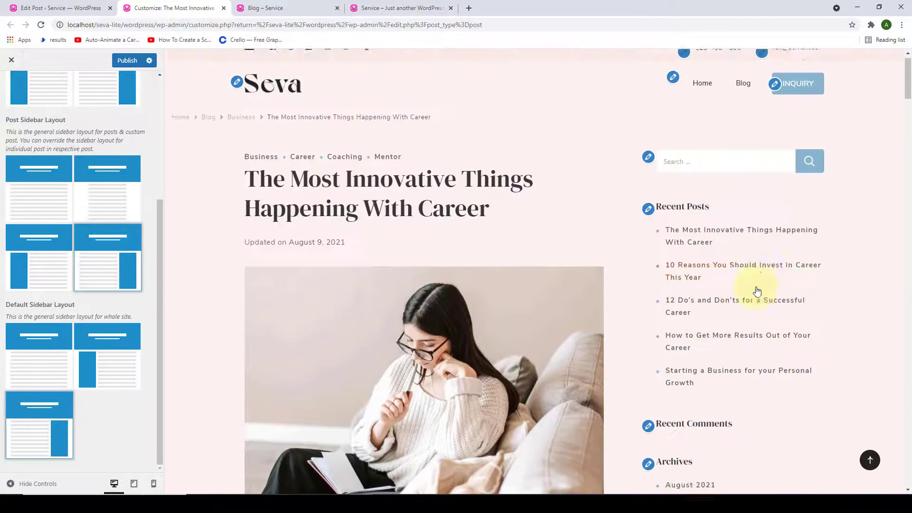
# - Try the no-sidebar and narrow centred post layouts, then choose right sidebar for posts
pyautogui.click(39, 194)
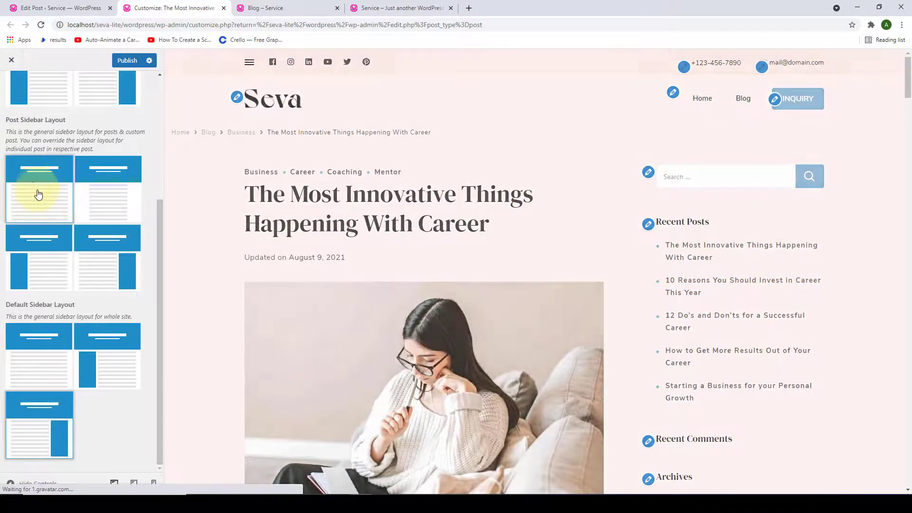
pyautogui.scroll(-4, 726, 234)
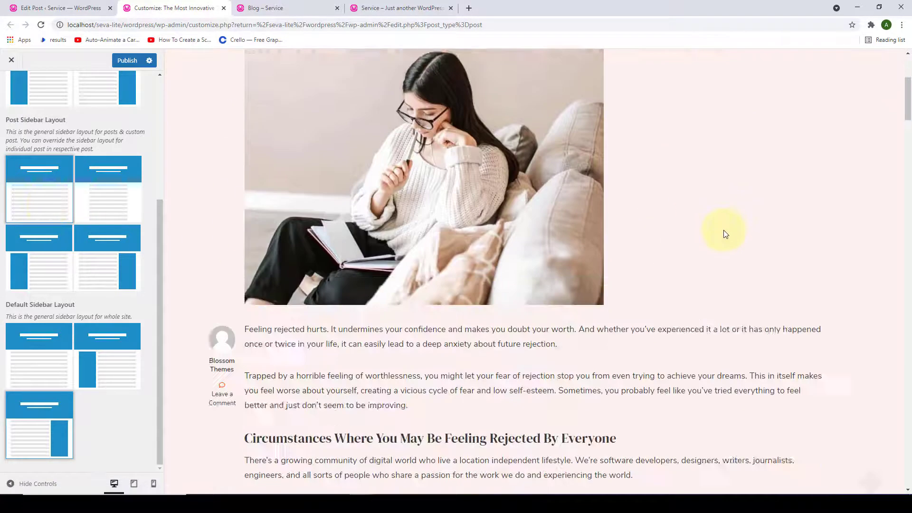
pyautogui.scroll(5, 722, 248)
pyautogui.click(103, 186)
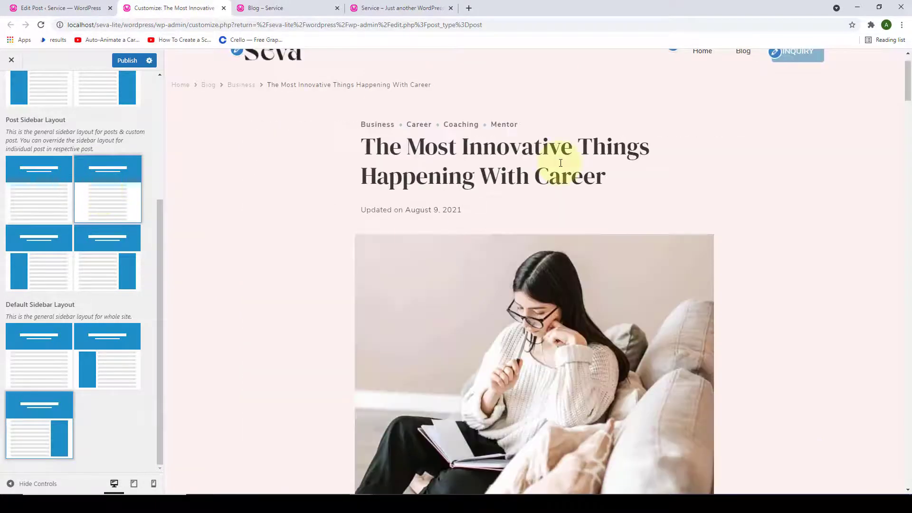
pyautogui.scroll(-9, 561, 163)
pyautogui.scroll(6, 576, 284)
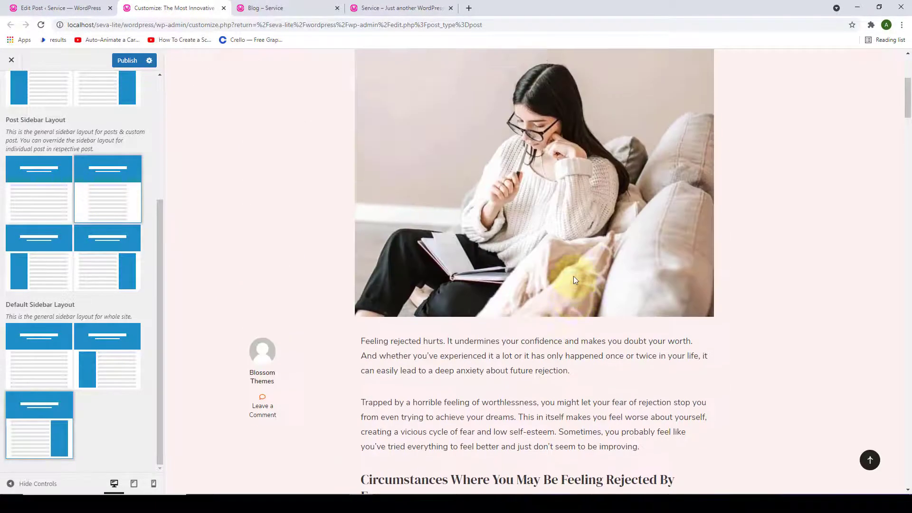
pyautogui.scroll(5, 574, 279)
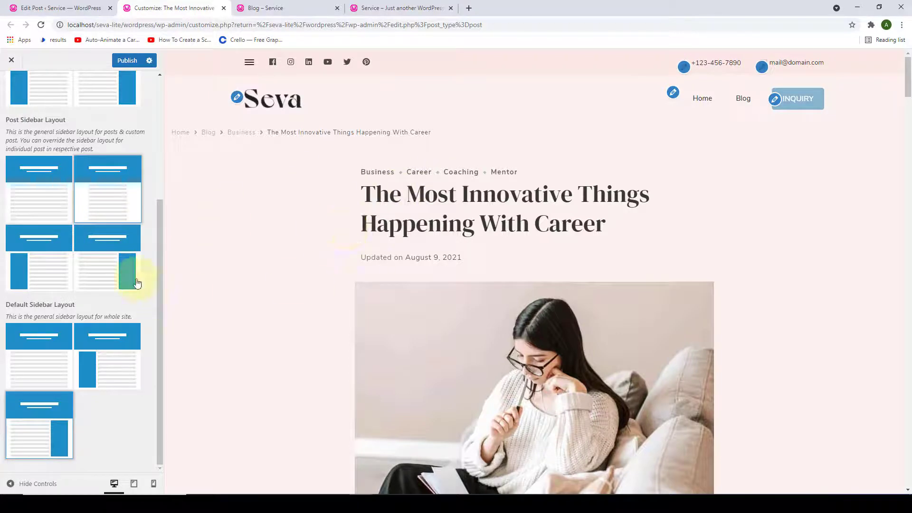
pyautogui.click(104, 276)
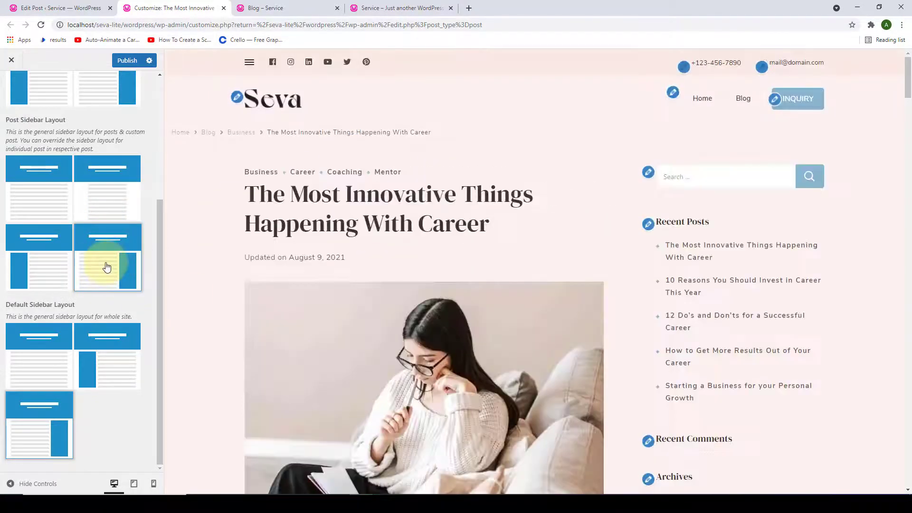
pyautogui.scroll(-3, 437, 270)
pyautogui.scroll(3, 437, 266)
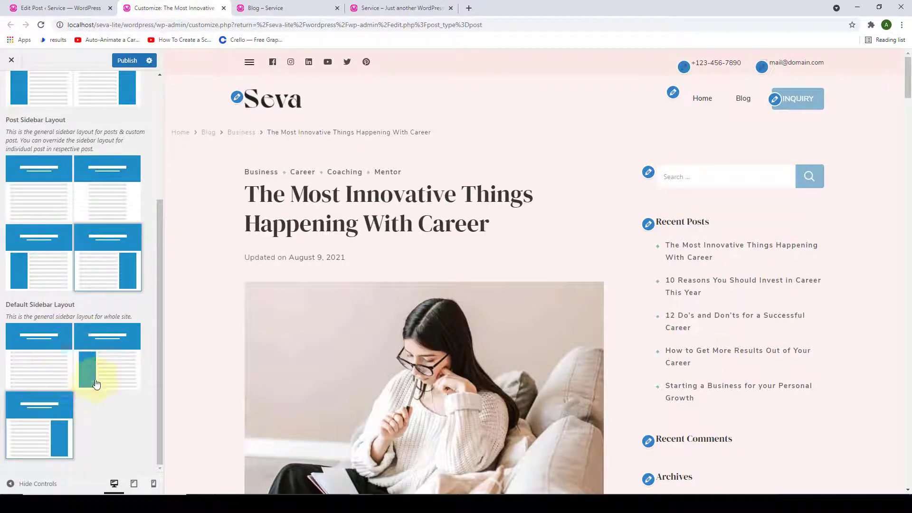
# - Show the Blog page in the preview and try the first default sidebar layout
pyautogui.click(753, 101)
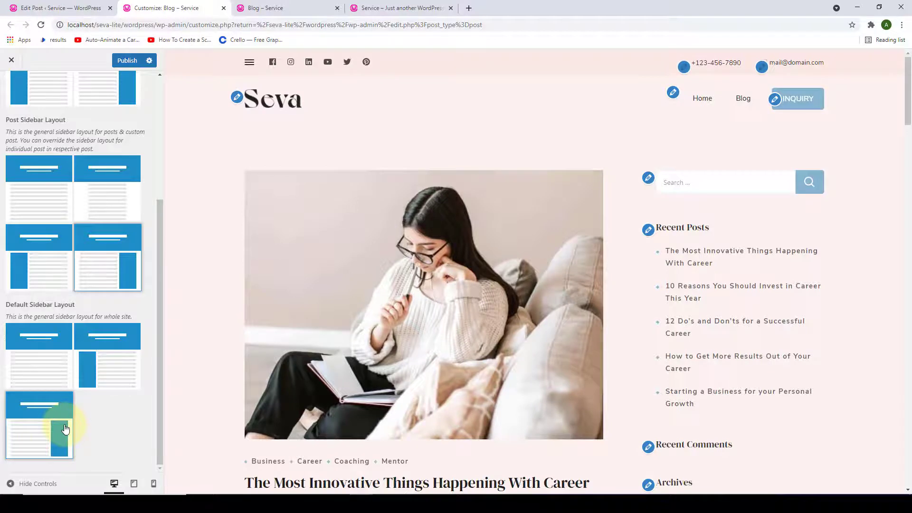
pyautogui.click(58, 375)
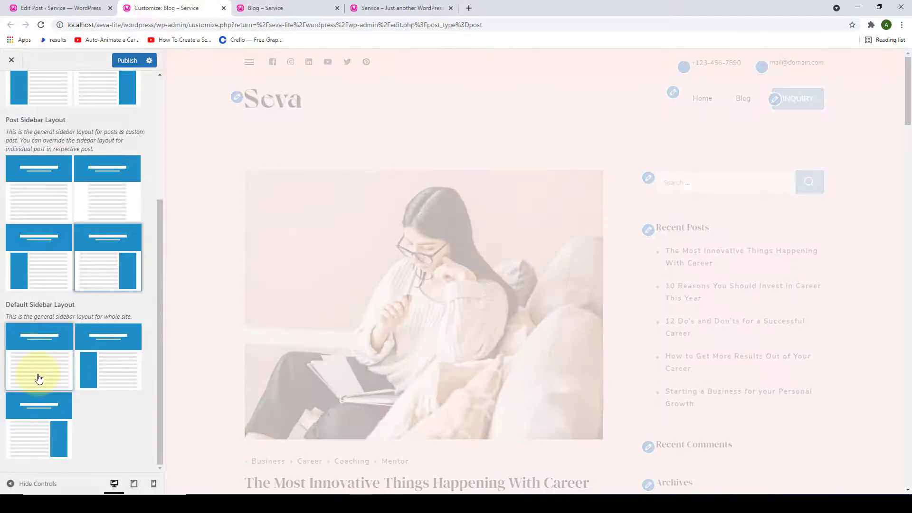
pyautogui.scroll(-5, 660, 204)
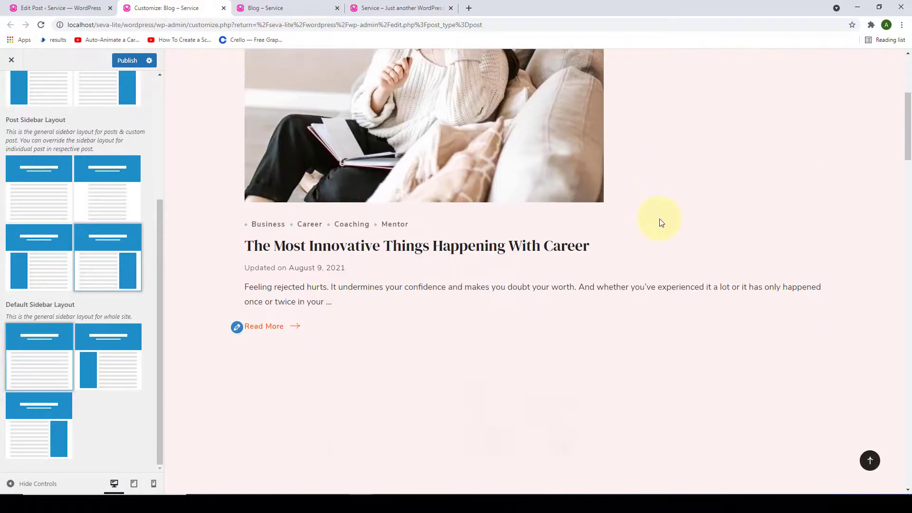
pyautogui.scroll(-5, 664, 256)
pyautogui.scroll(8, 668, 287)
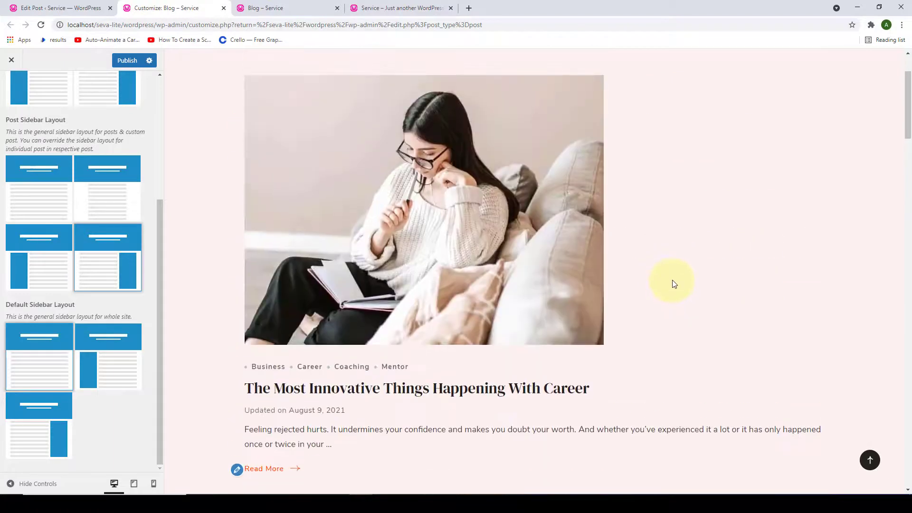
pyautogui.scroll(2, 675, 284)
# - Set the site-wide default sidebar layout to right sidebar and publish the changes
pyautogui.click(36, 437)
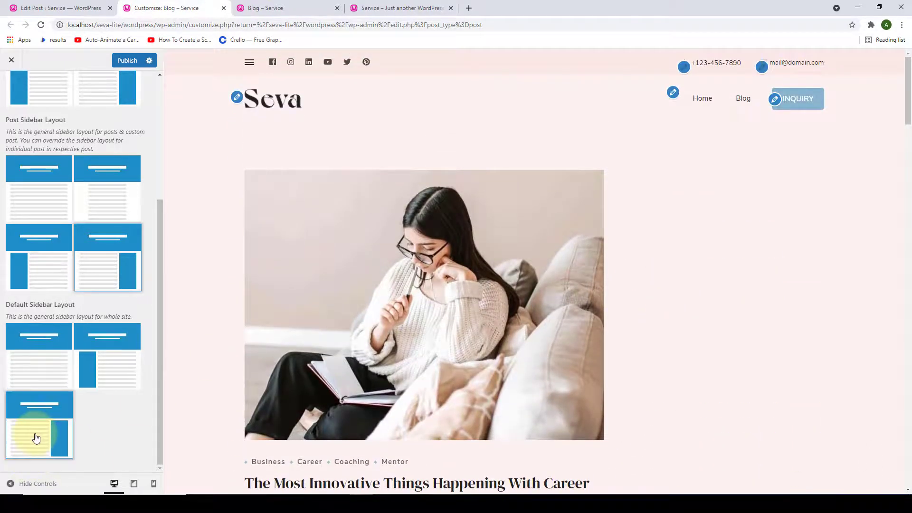
pyautogui.scroll(4, 57, 425)
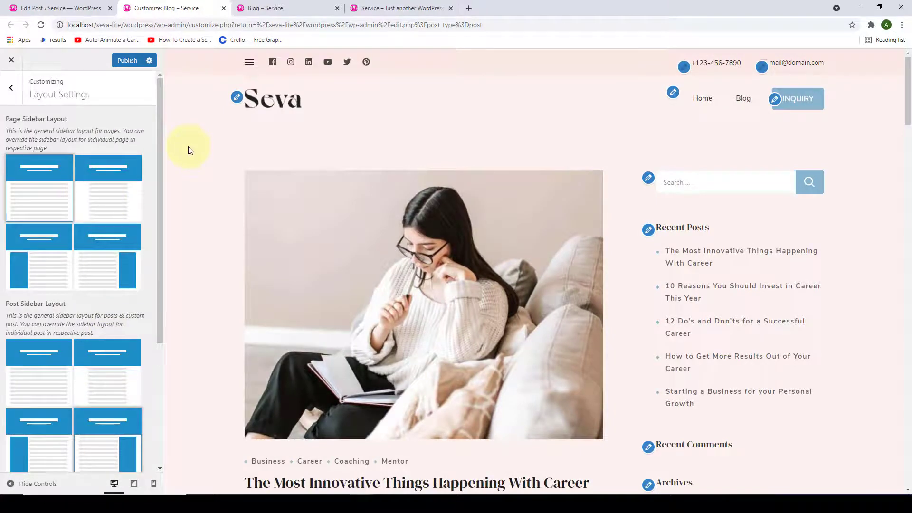
pyautogui.click(127, 62)
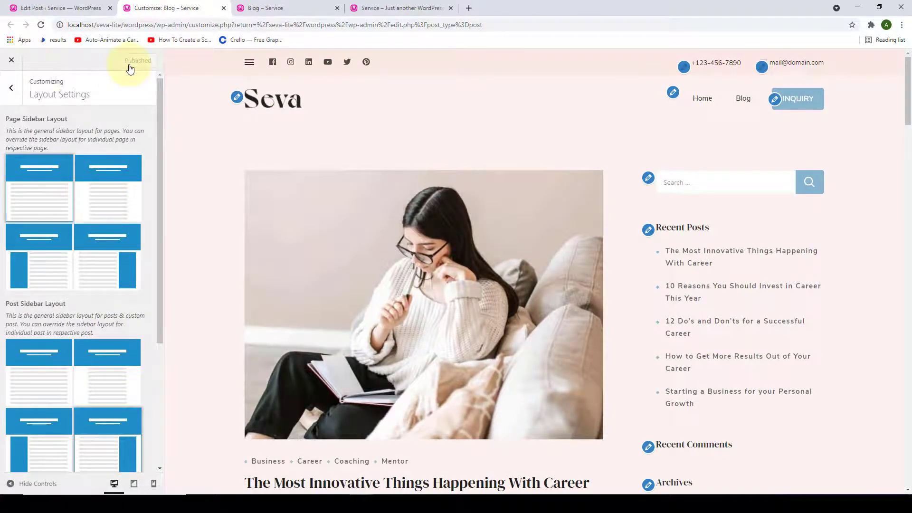
pyautogui.click(10, 95)
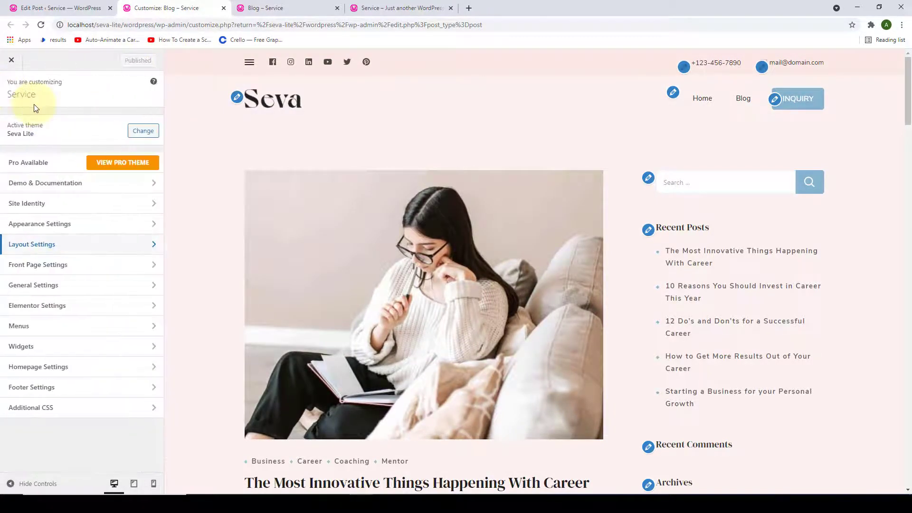
pyautogui.click(97, 283)
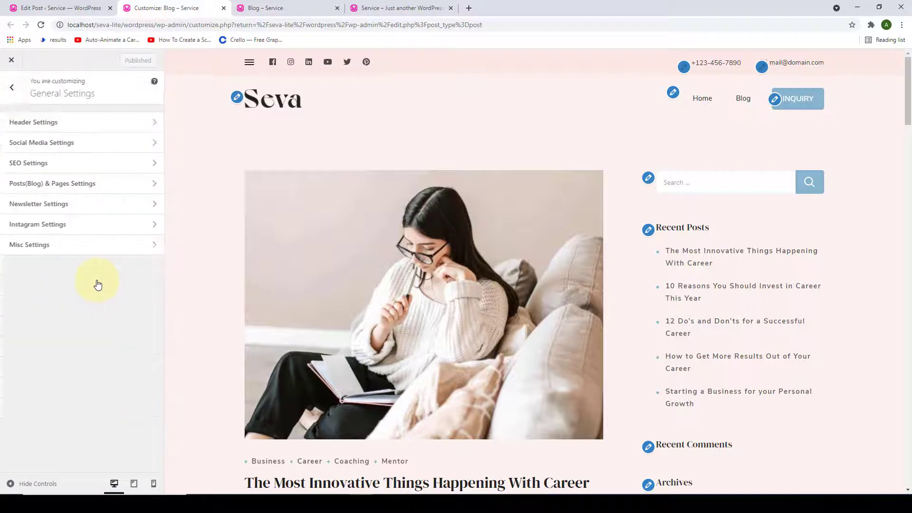
pyautogui.click(90, 126)
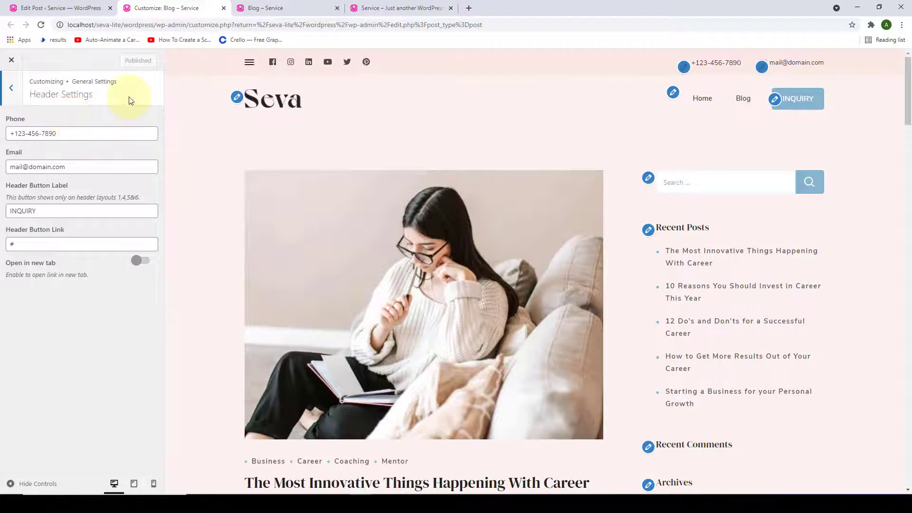
pyautogui.moveTo(91, 133); pyautogui.dragTo(21, 139)
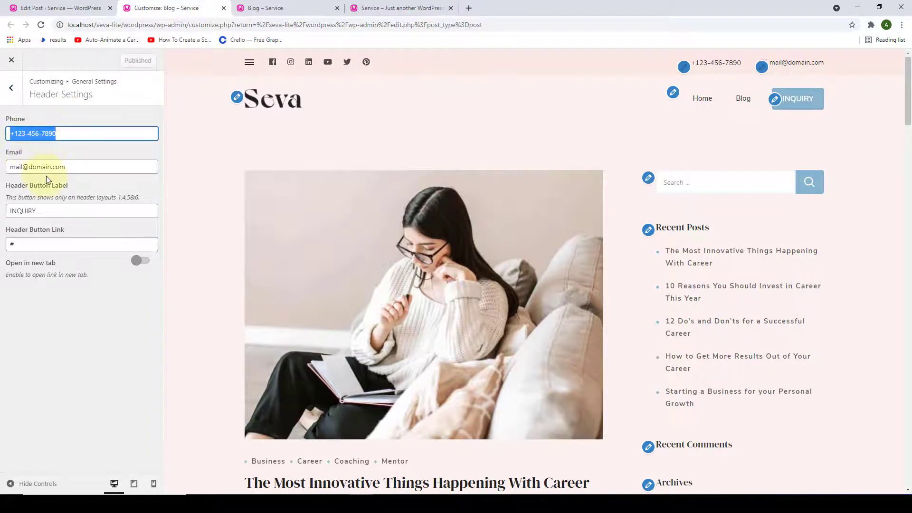
pyautogui.moveTo(66, 167); pyautogui.dragTo(14, 174)
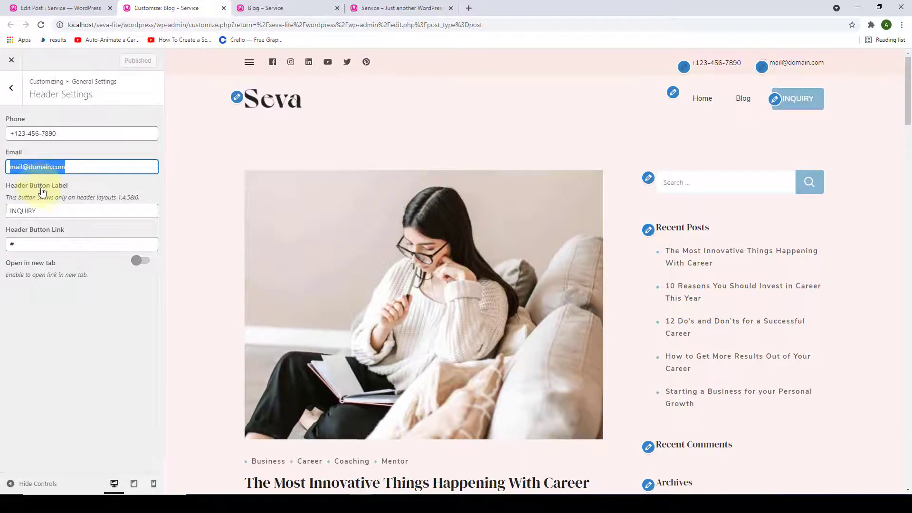
pyautogui.click(691, 137)
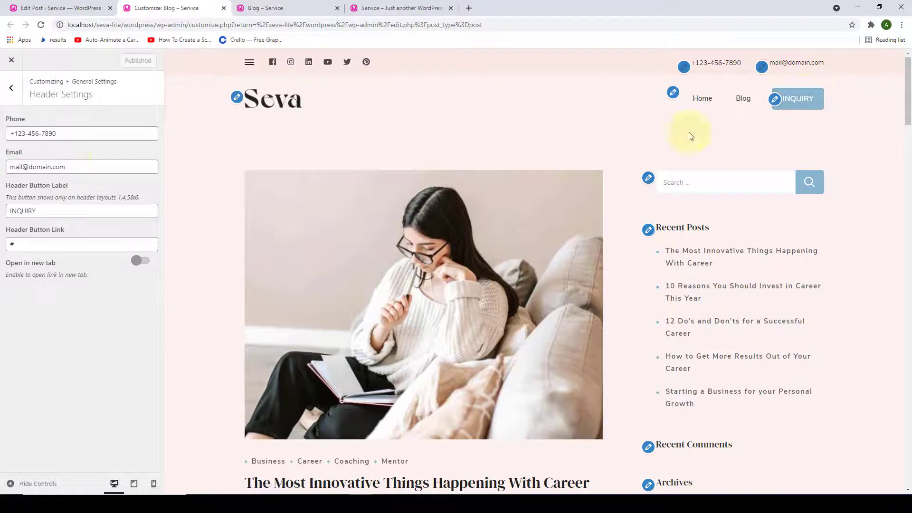
pyautogui.tripleClick(85, 132)
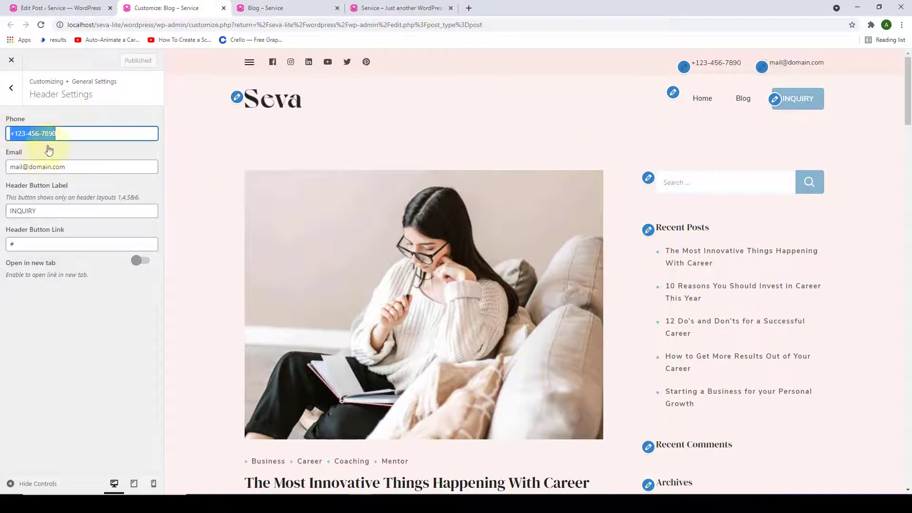
pyautogui.tripleClick(70, 170)
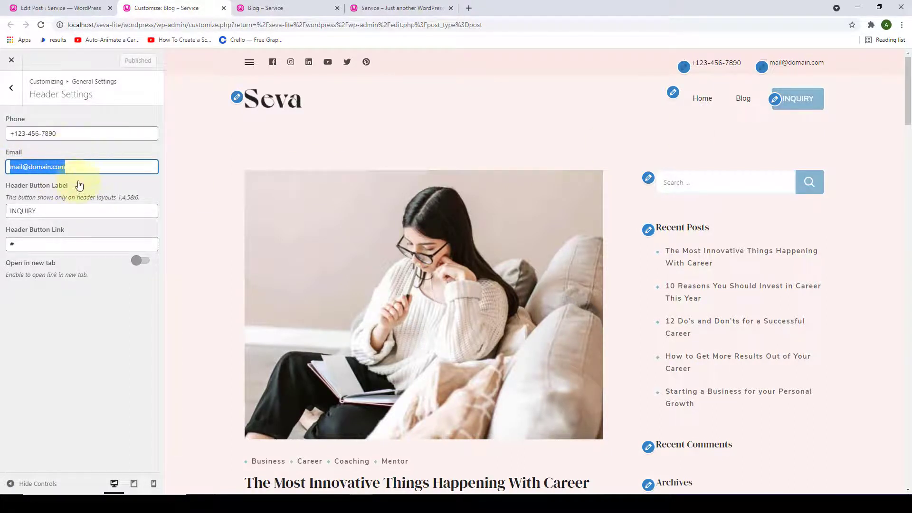
pyautogui.click(75, 134)
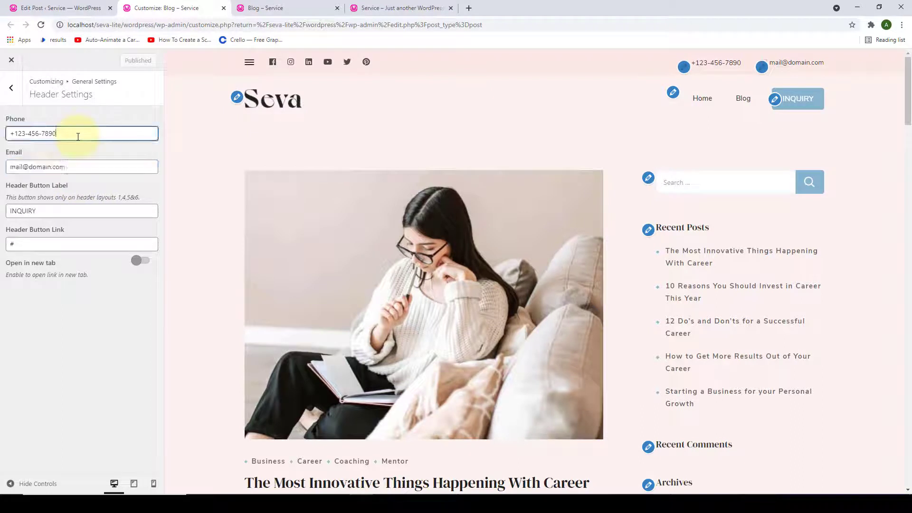
pyautogui.click(76, 166)
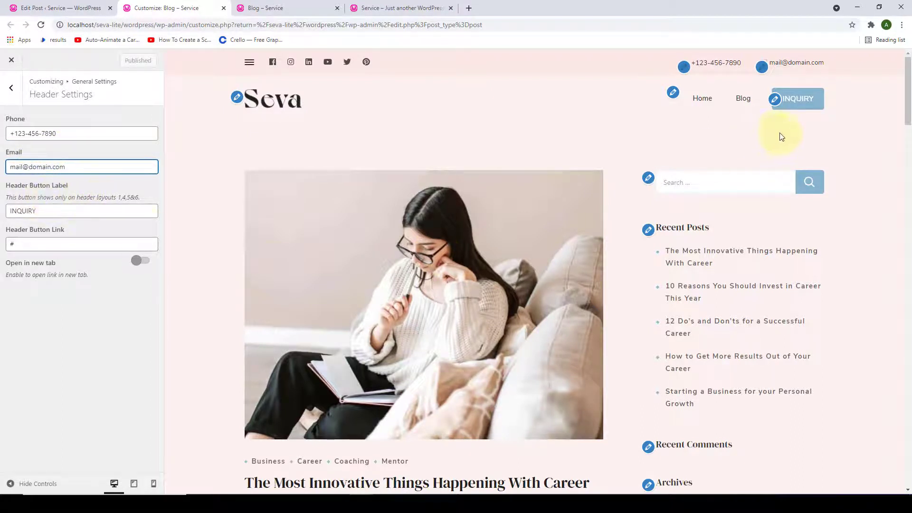
# - Change the header button label from INQUIRY to CONTACT
pyautogui.doubleClick(49, 211)
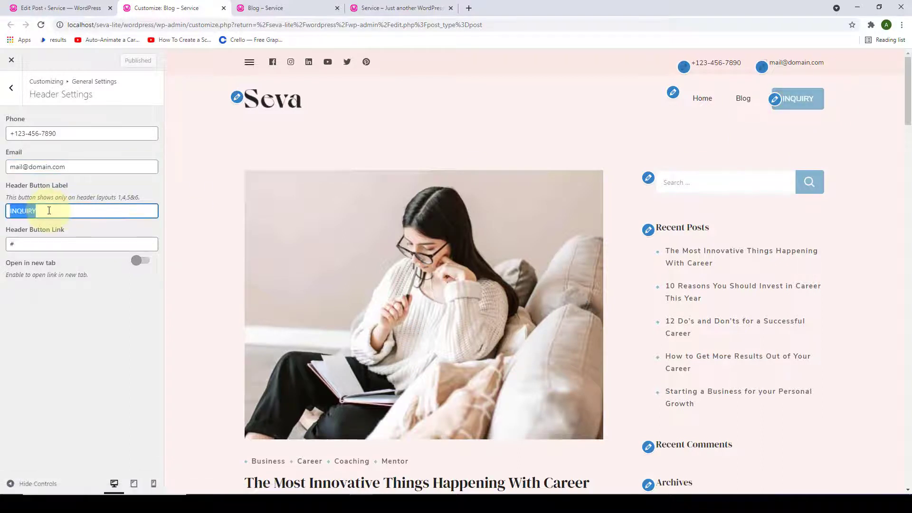
pyautogui.write('CONMTACT US')
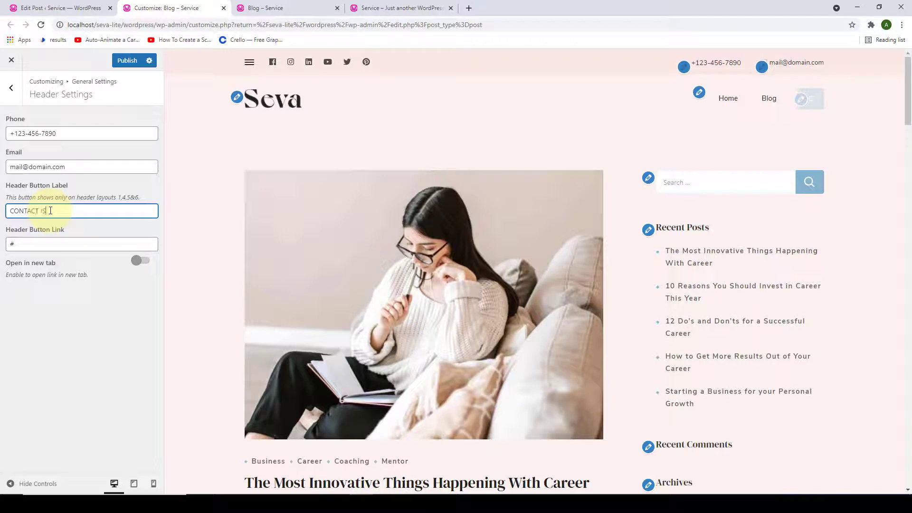
pyautogui.press('BackSpace')
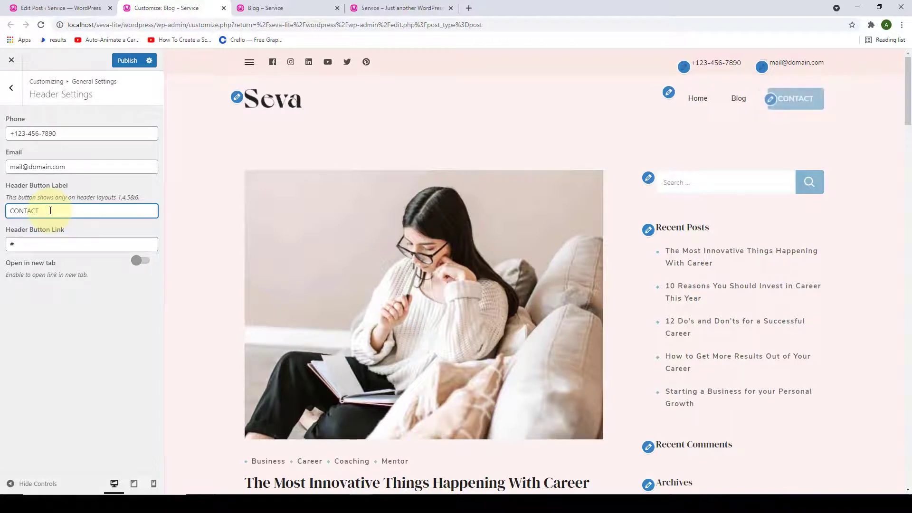
# - Make the header button link open in a new tab and publish
pyautogui.click(29, 243)
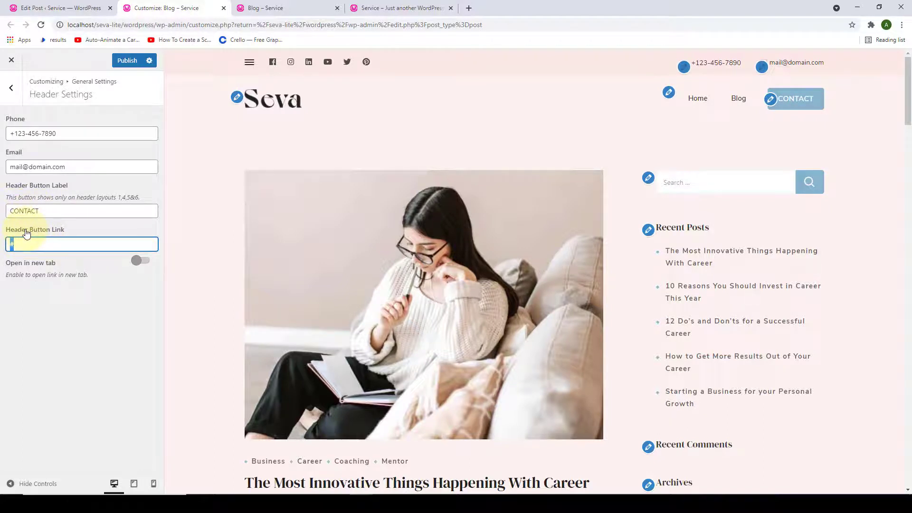
pyautogui.click(30, 243)
pyautogui.doubleClick(52, 210)
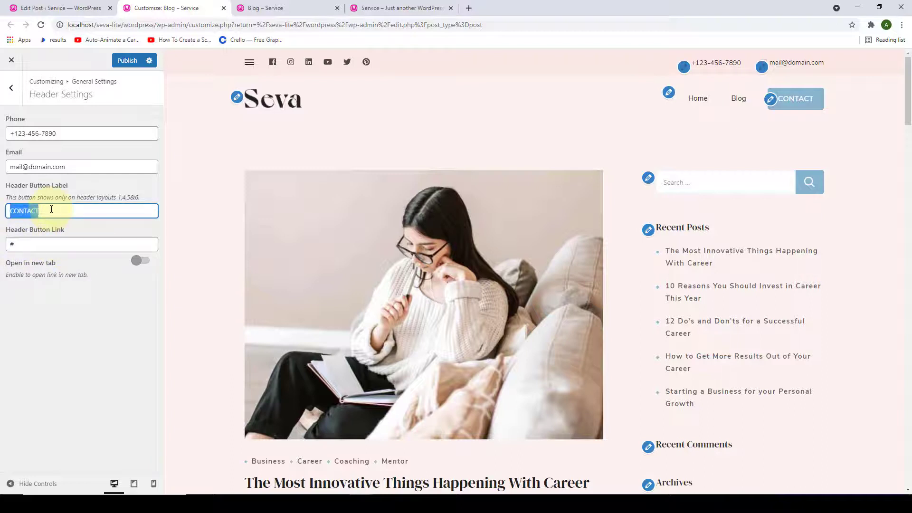
pyautogui.click(50, 238)
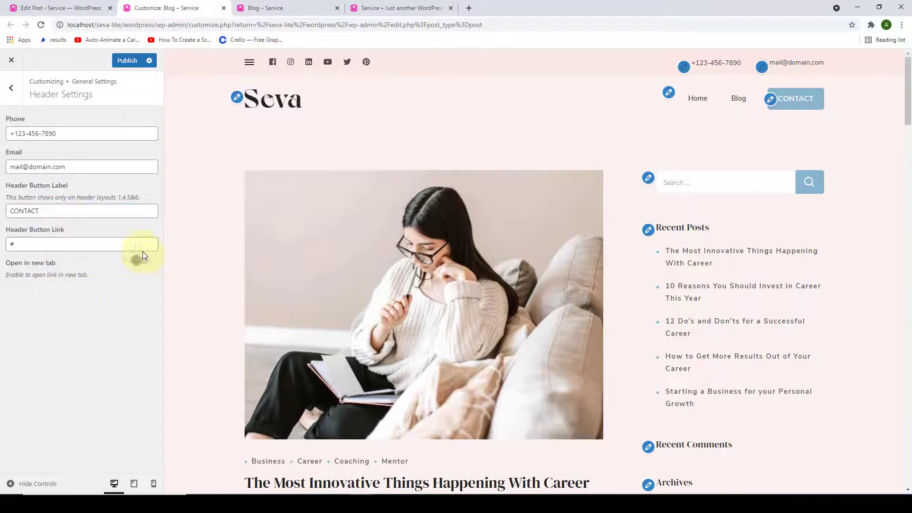
pyautogui.click(70, 244)
pyautogui.click(139, 261)
pyautogui.click(119, 62)
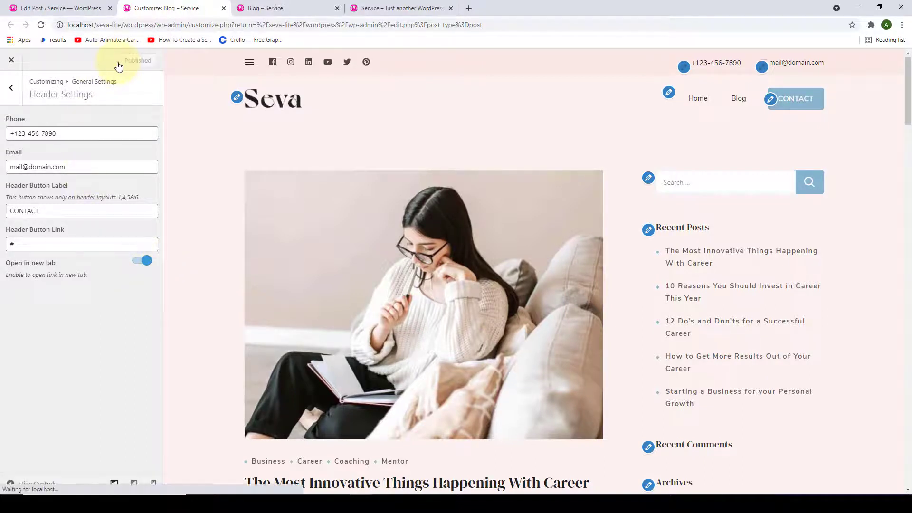
# - Glance at Social Media Settings, then open SEO Settings from General Settings
pyautogui.click(9, 88)
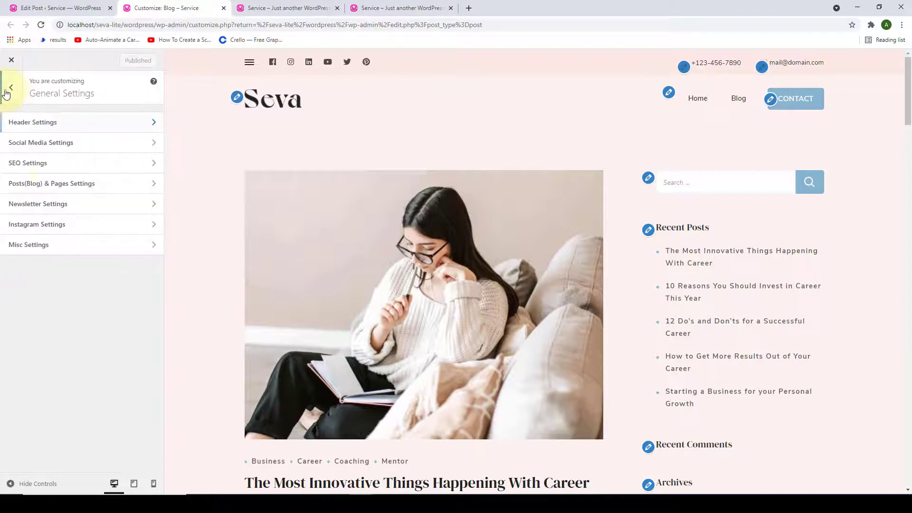
pyautogui.click(83, 150)
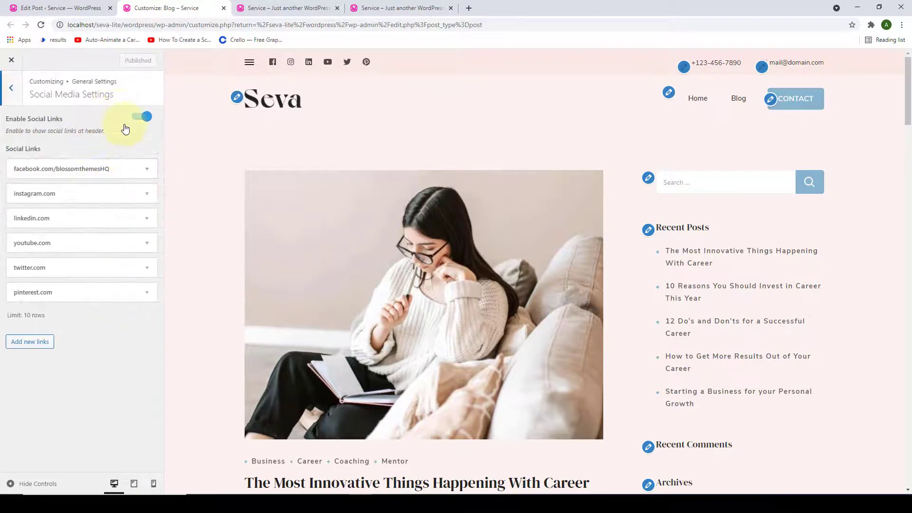
pyautogui.click(11, 88)
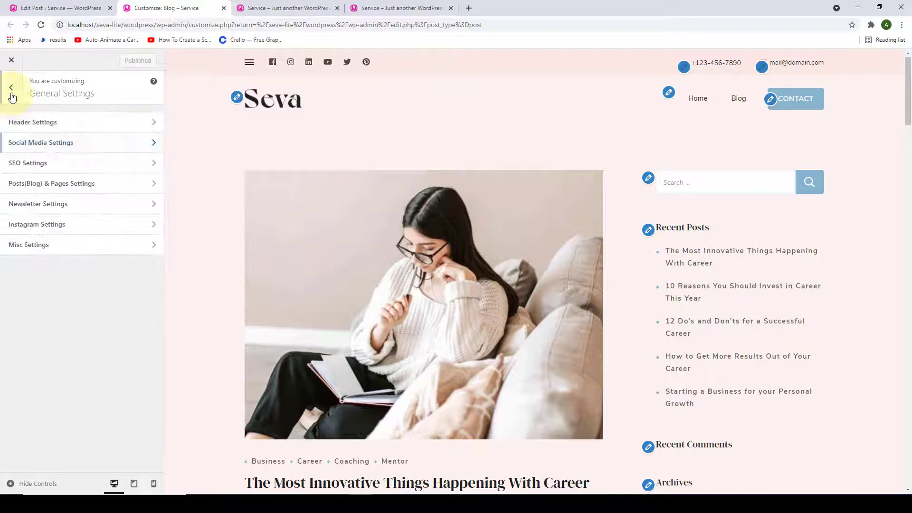
pyautogui.click(56, 162)
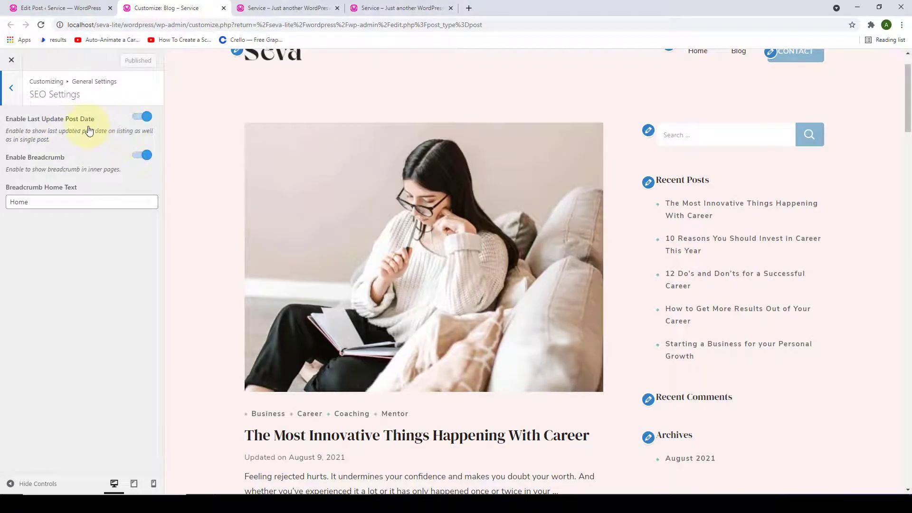
pyautogui.scroll(-7, 230, 169)
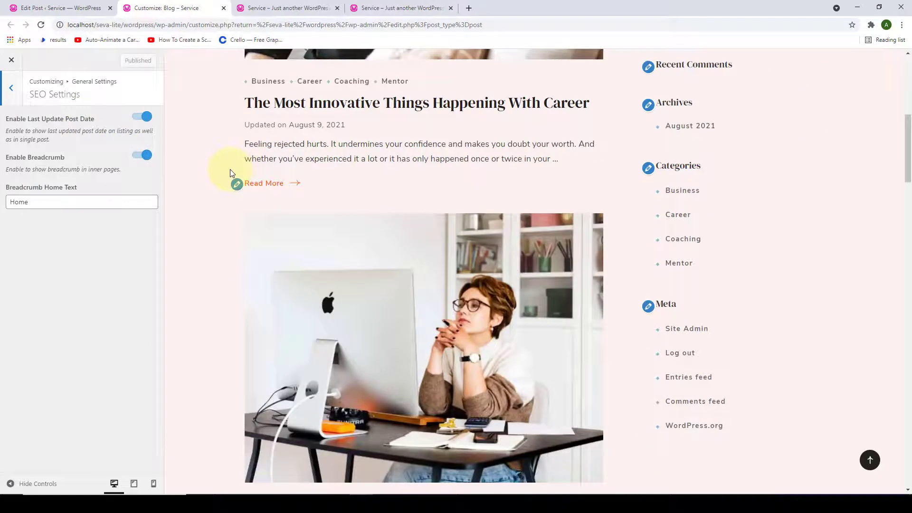
pyautogui.scroll(1, 230, 173)
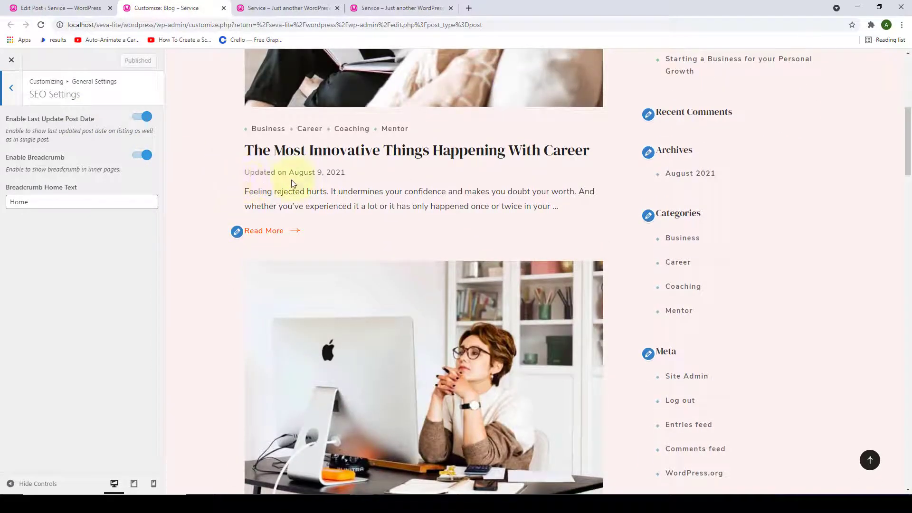
pyautogui.click(138, 119)
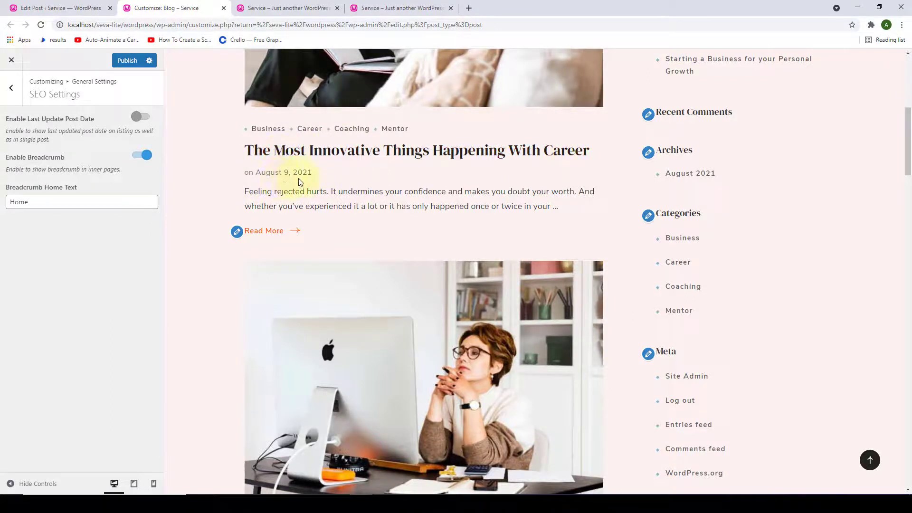
pyautogui.click(143, 117)
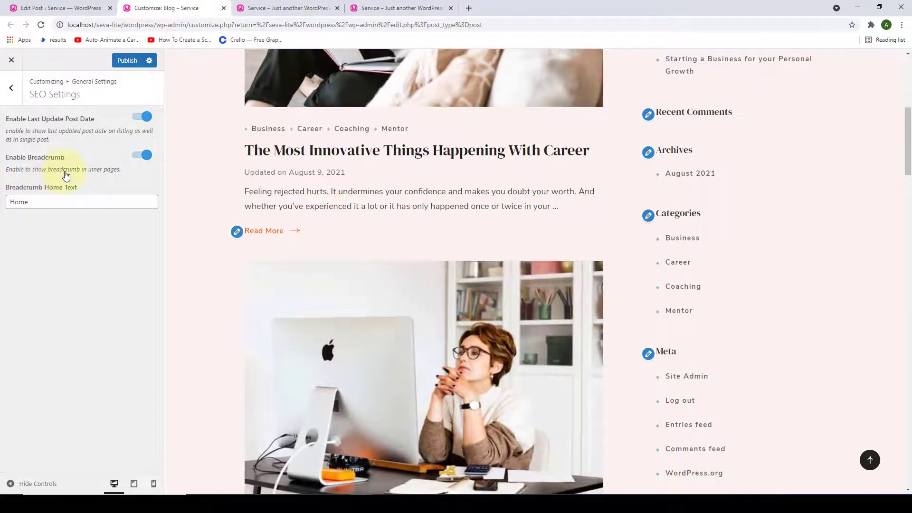
pyautogui.scroll(5, 310, 221)
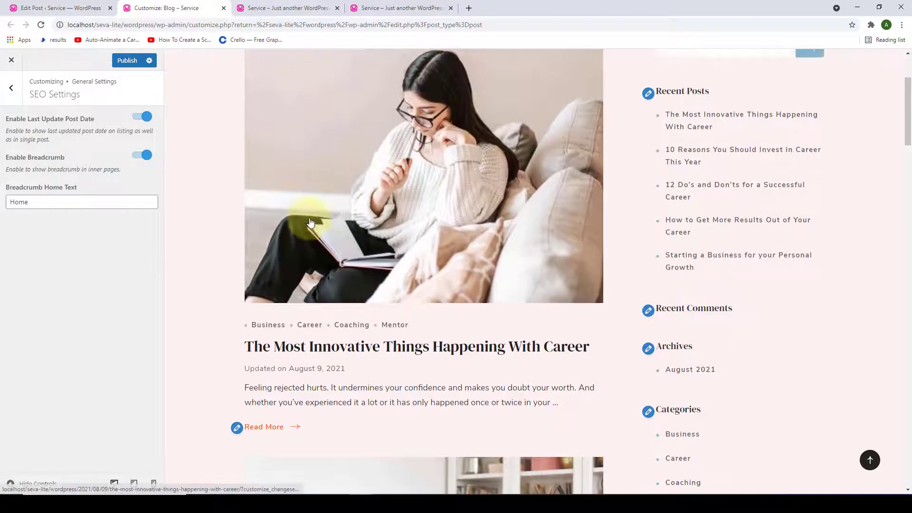
pyautogui.scroll(2, 310, 221)
pyautogui.scroll(-5, 285, 238)
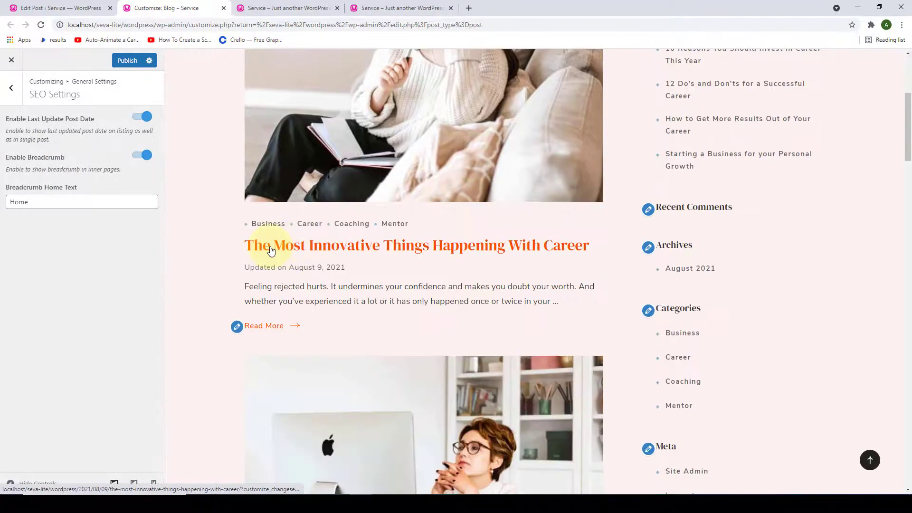
# - Preview the first blog post's breadcrumb and toggle breadcrumbs off and back on
pyautogui.click(271, 250)
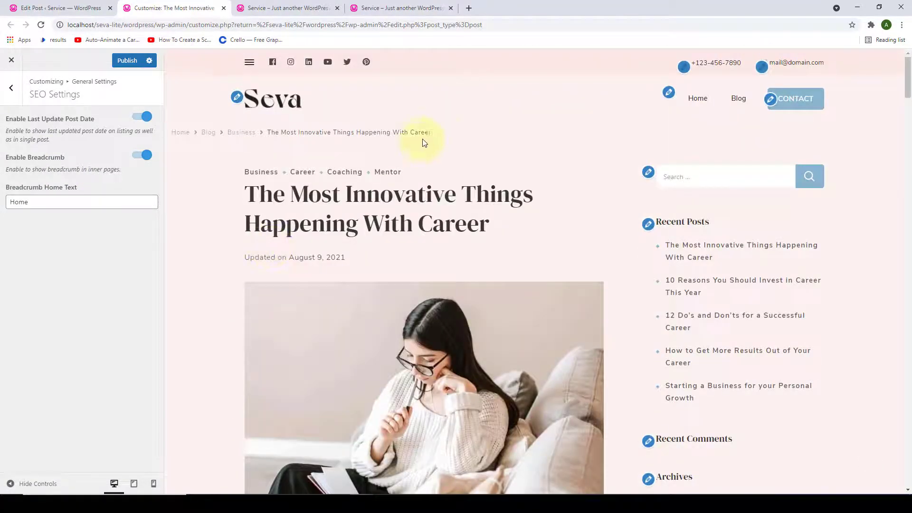
pyautogui.moveTo(442, 134); pyautogui.dragTo(400, 135)
pyautogui.moveTo(305, 153); pyautogui.dragTo(177, 133)
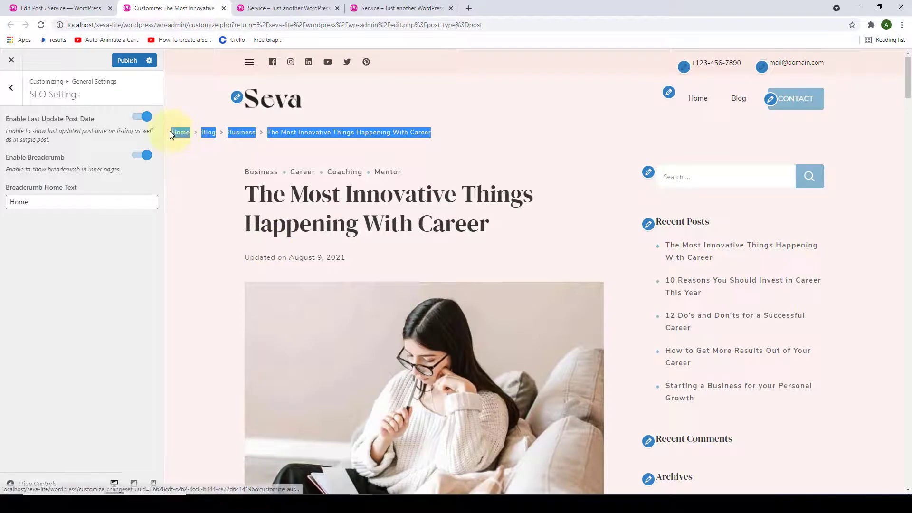
pyautogui.click(199, 163)
pyautogui.click(147, 158)
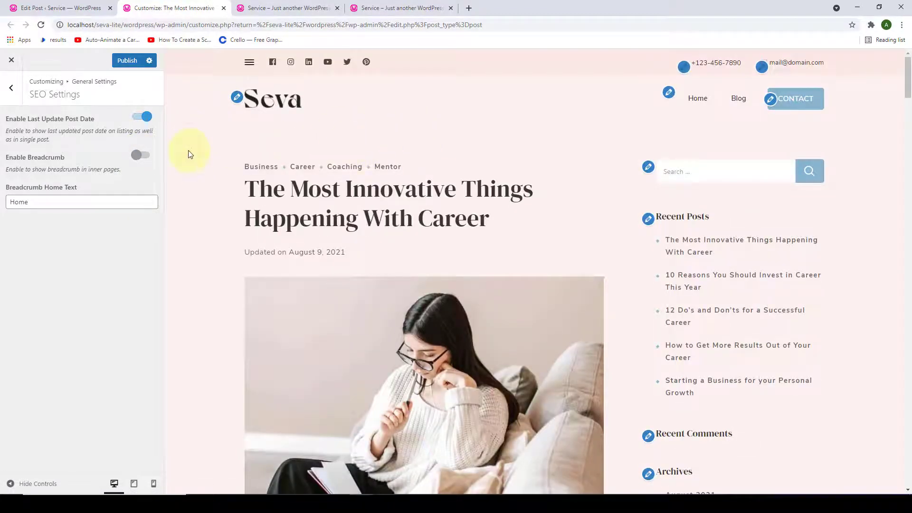
pyautogui.click(143, 154)
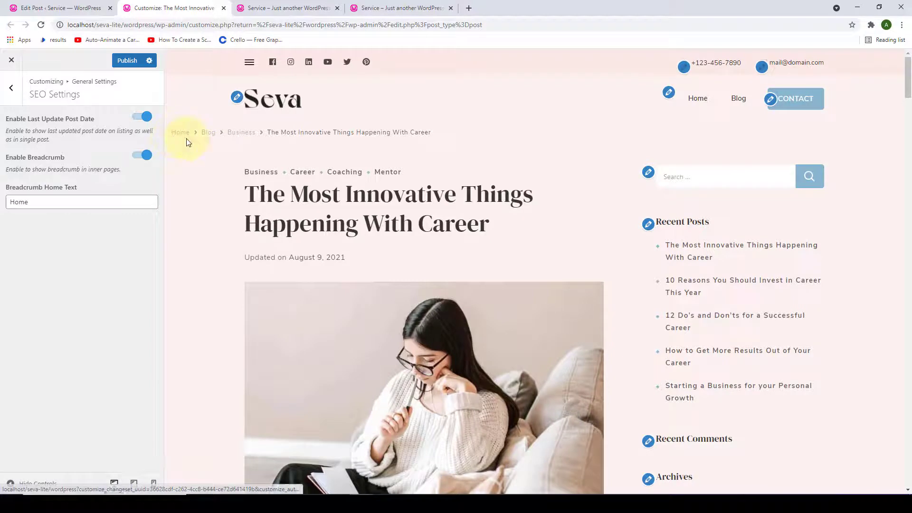
# - Change the Breadcrumb Home Text to 'Home'
pyautogui.moveTo(67, 202); pyautogui.dragTo(6, 208)
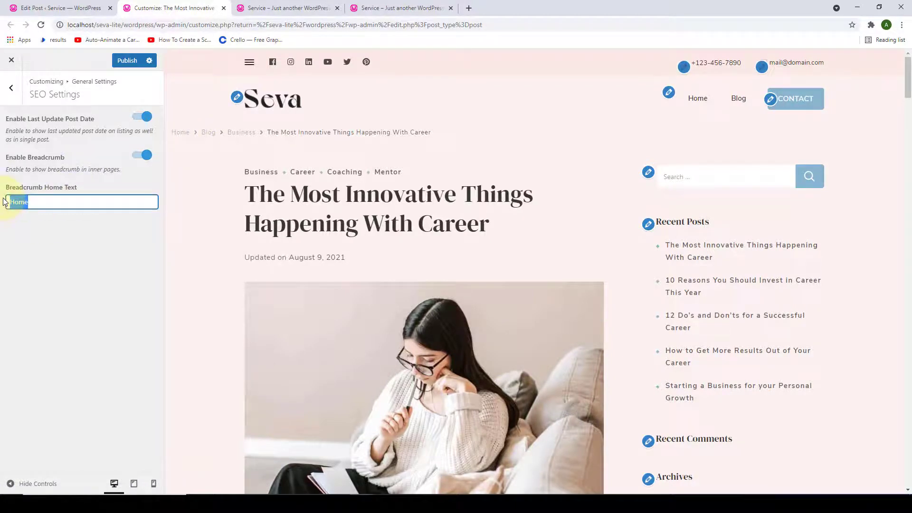
pyautogui.write('sE')
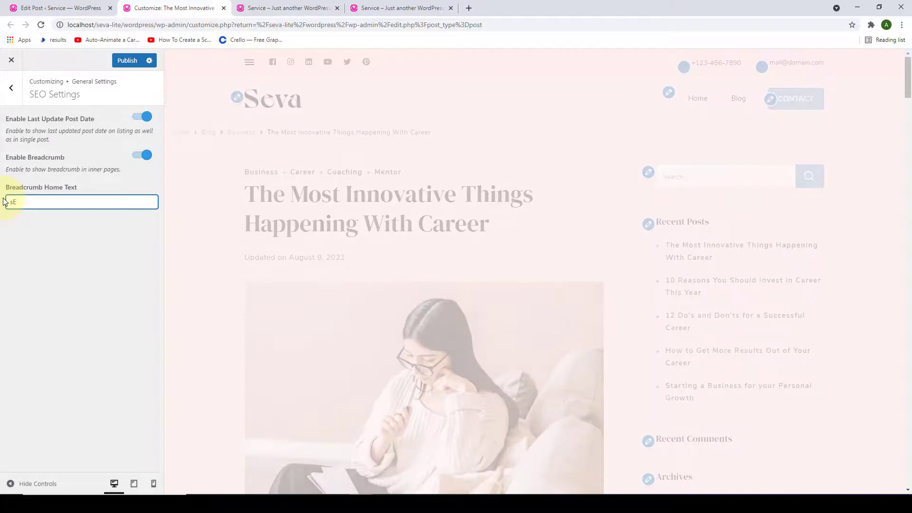
pyautogui.write('eva Th')
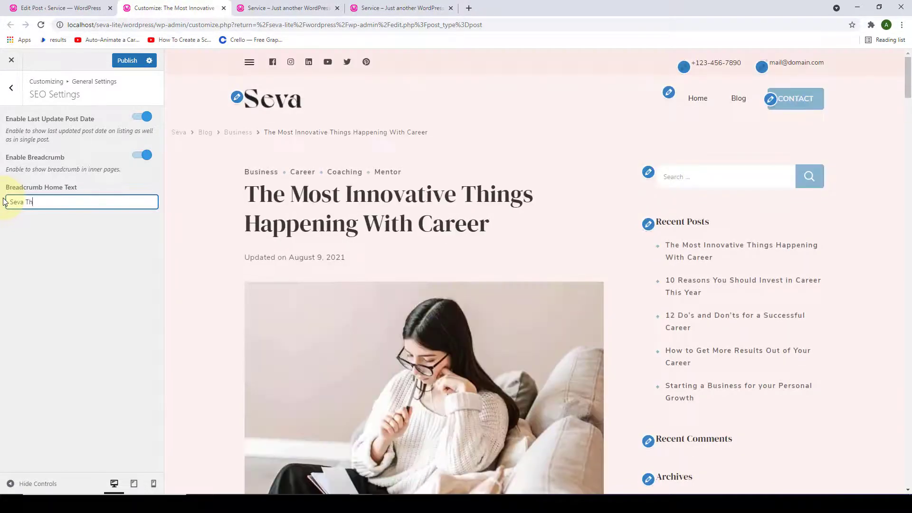
pyautogui.write('me')
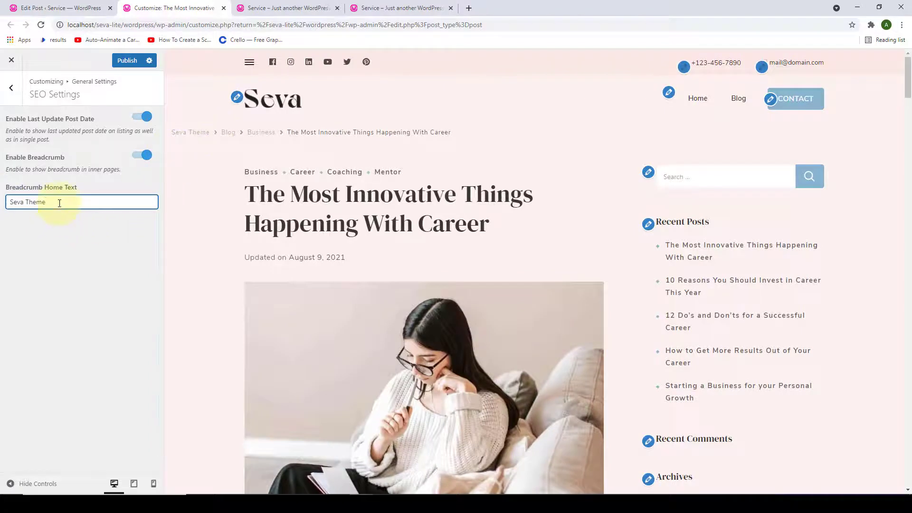
pyautogui.moveTo(59, 202); pyautogui.dragTo(1, 209)
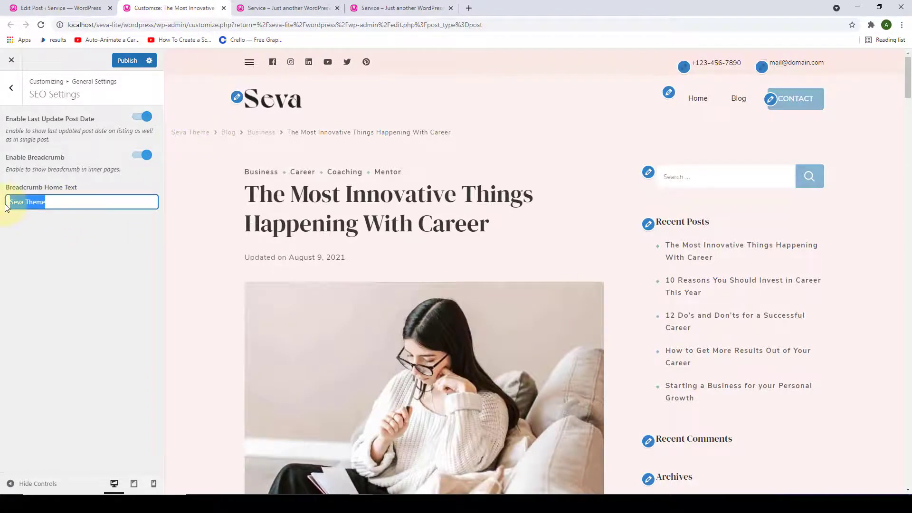
pyautogui.write('Home')
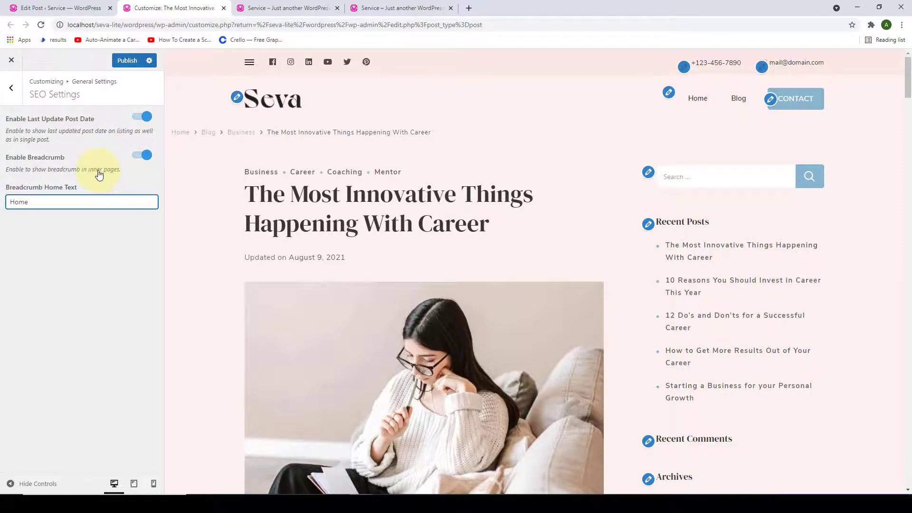
# - Open the Blog page from the preview breadcrumb, then return to General Settings
pyautogui.moveTo(433, 133); pyautogui.dragTo(168, 135)
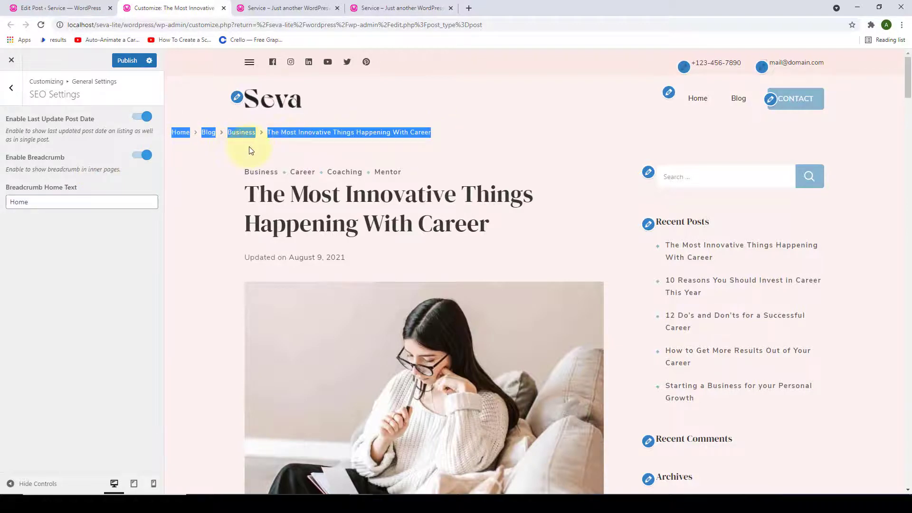
pyautogui.click(212, 154)
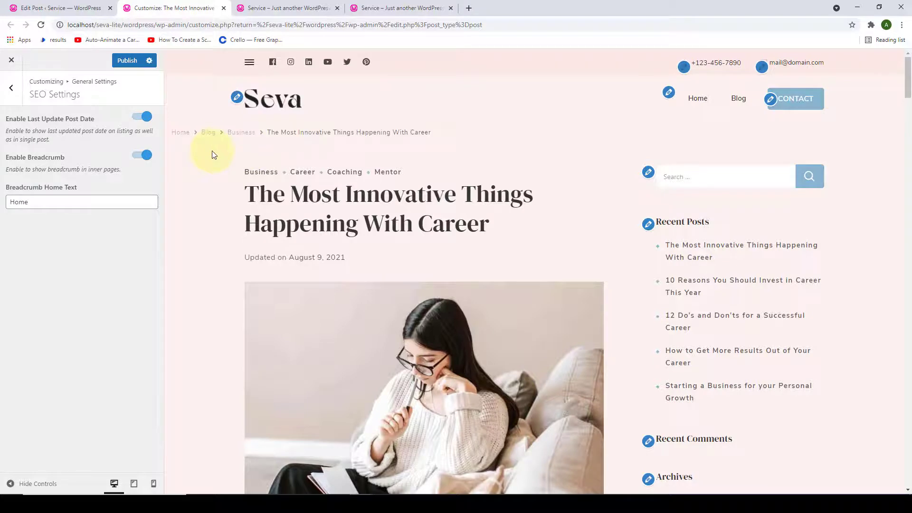
pyautogui.click(212, 136)
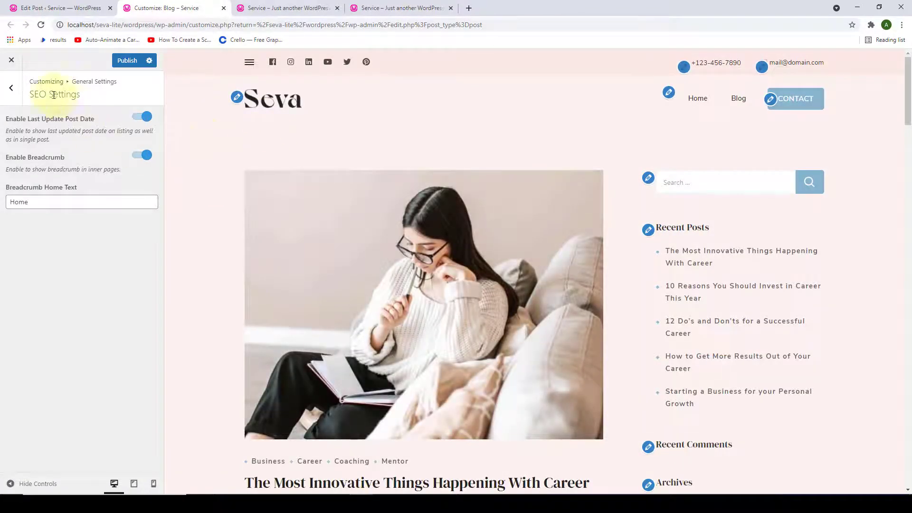
pyautogui.click(11, 98)
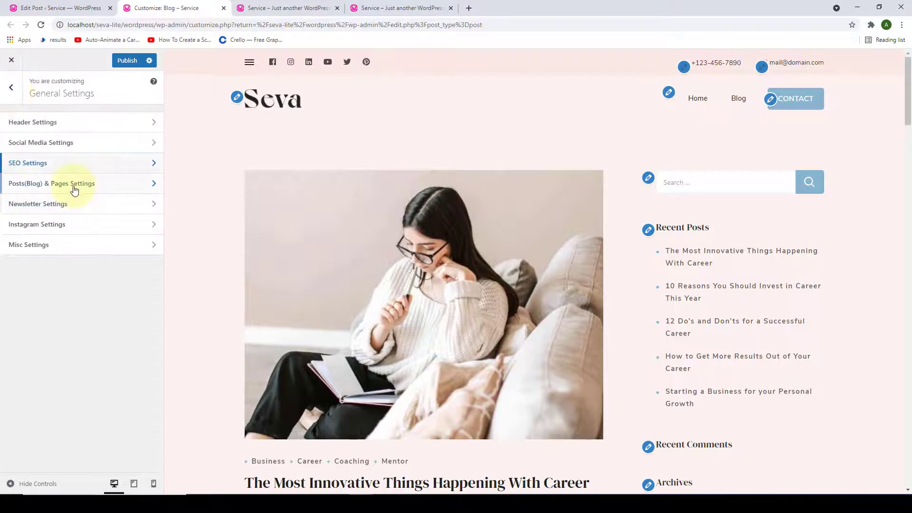
# - Open Posts(Blog) & Pages Settings, preview the Business archive, and keep Hide Prefix enabled
pyautogui.click(74, 189)
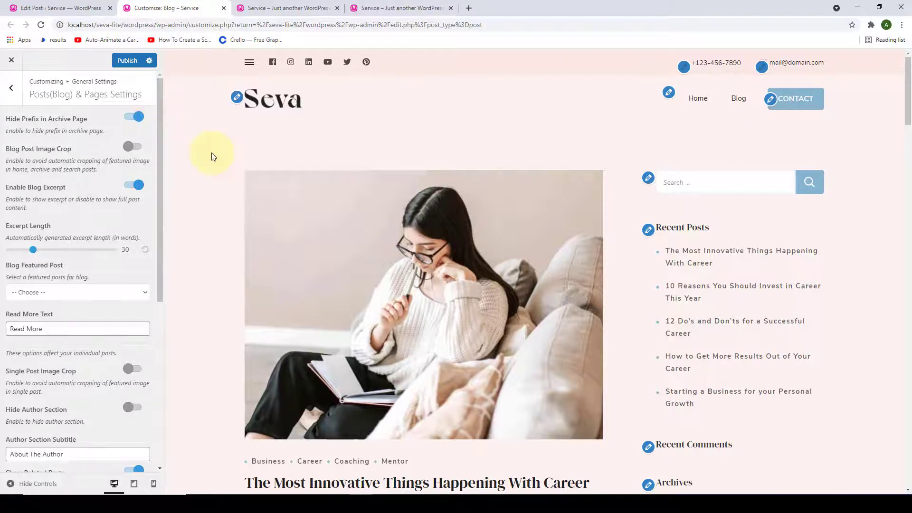
pyautogui.scroll(-6, 213, 153)
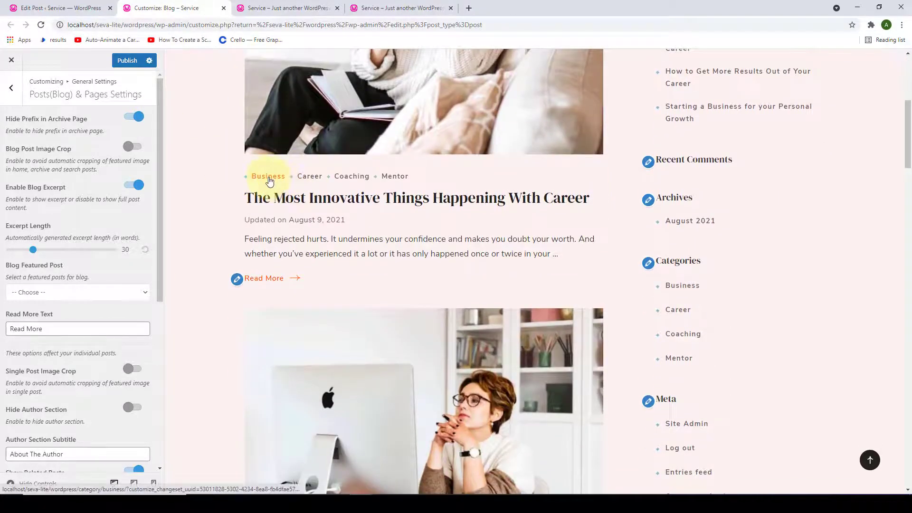
pyautogui.click(270, 178)
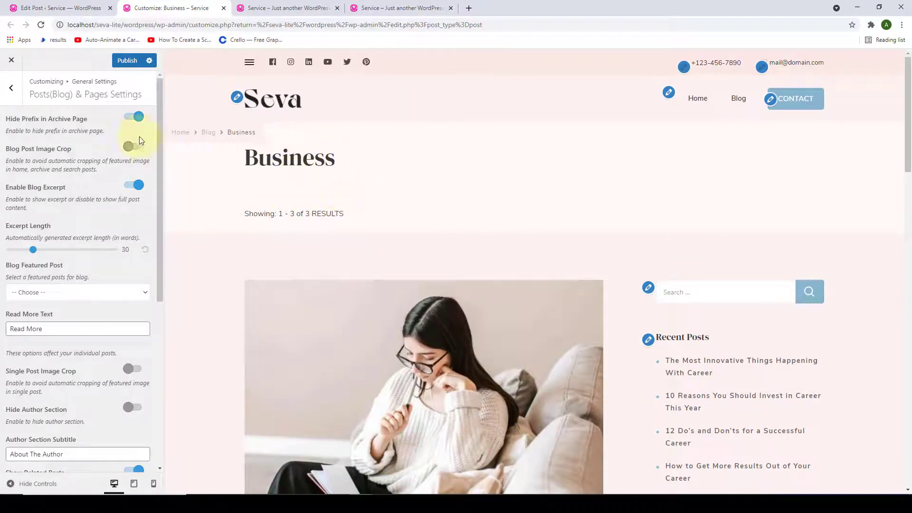
pyautogui.click(134, 117)
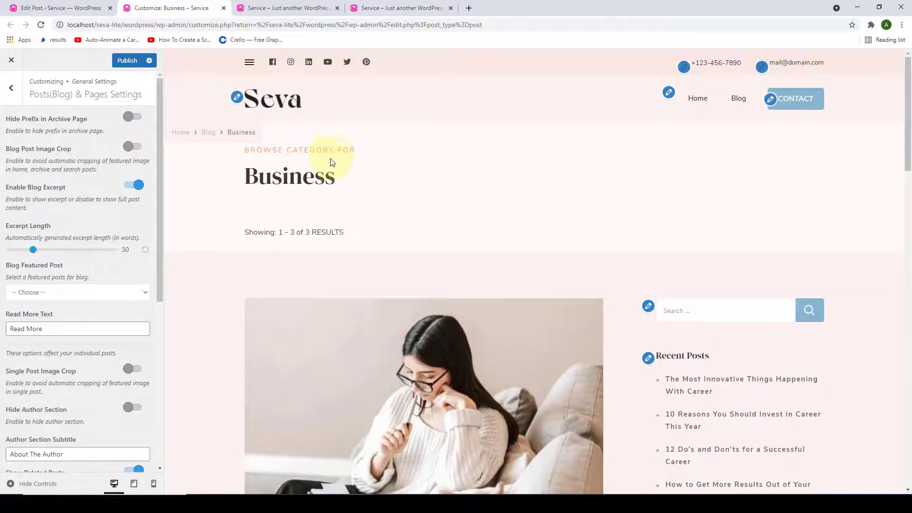
pyautogui.click(133, 117)
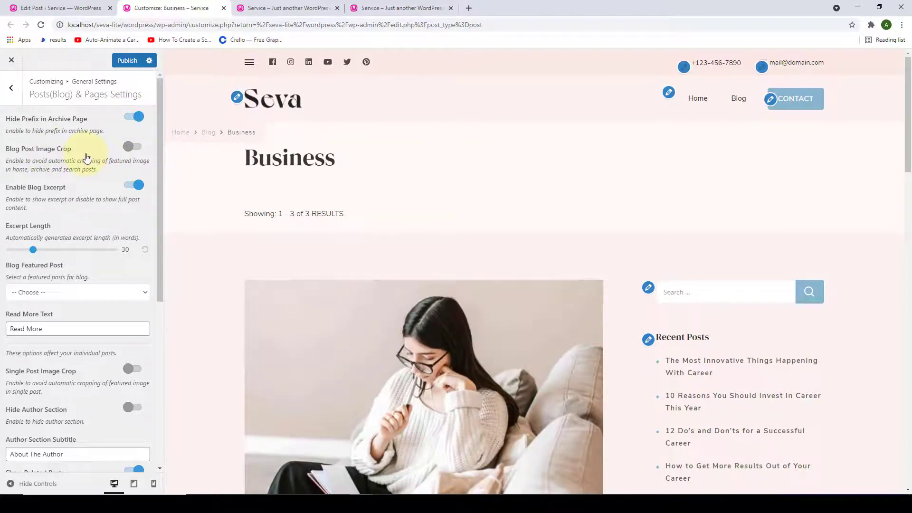
pyautogui.scroll(-4, 326, 173)
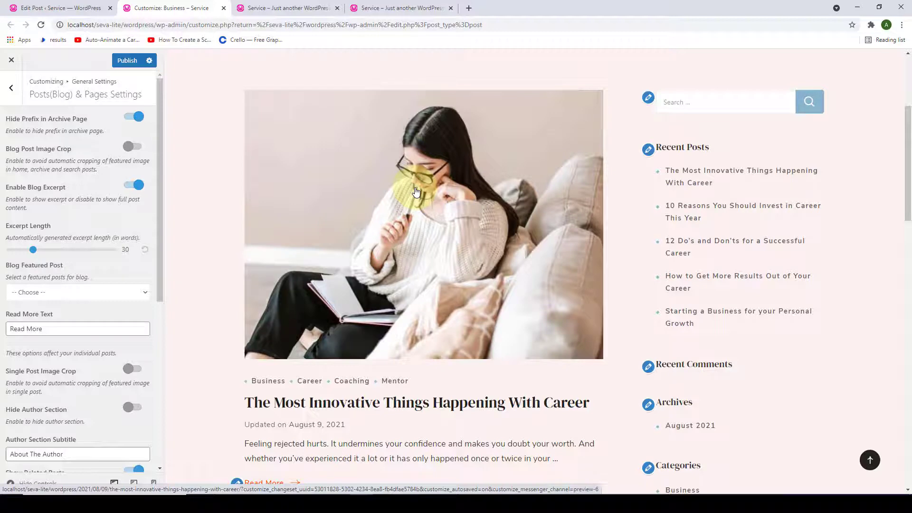
# - Enable Blog Post Image Crop so blog featured images are no longer auto-cropped
pyautogui.click(139, 148)
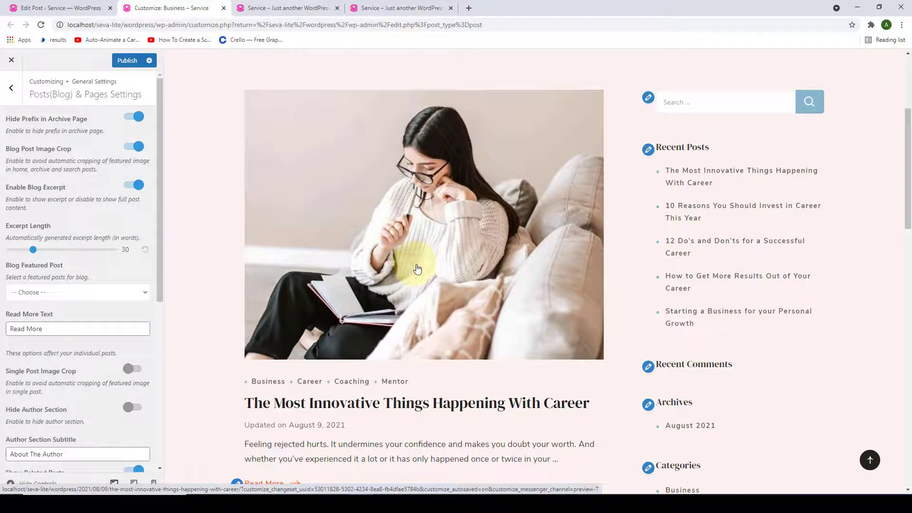
pyautogui.scroll(1, 417, 270)
pyautogui.scroll(-2, 418, 271)
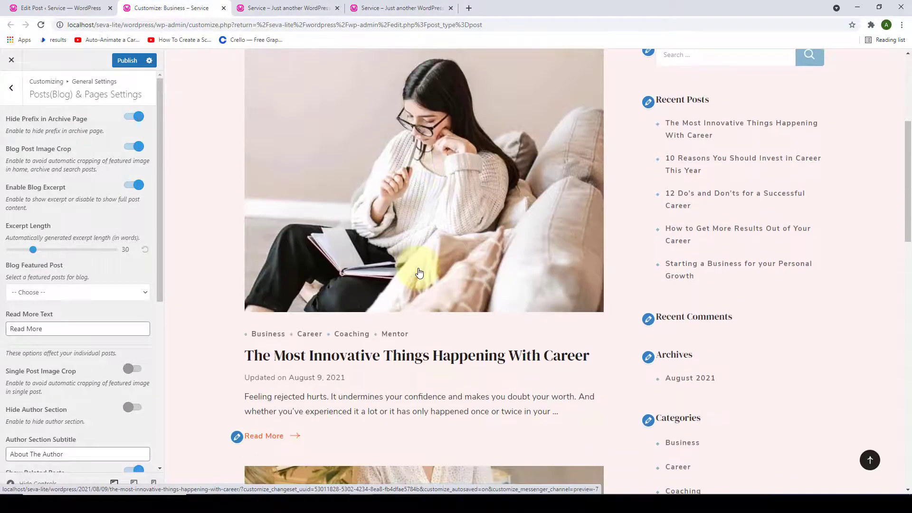
pyautogui.scroll(-20, 418, 272)
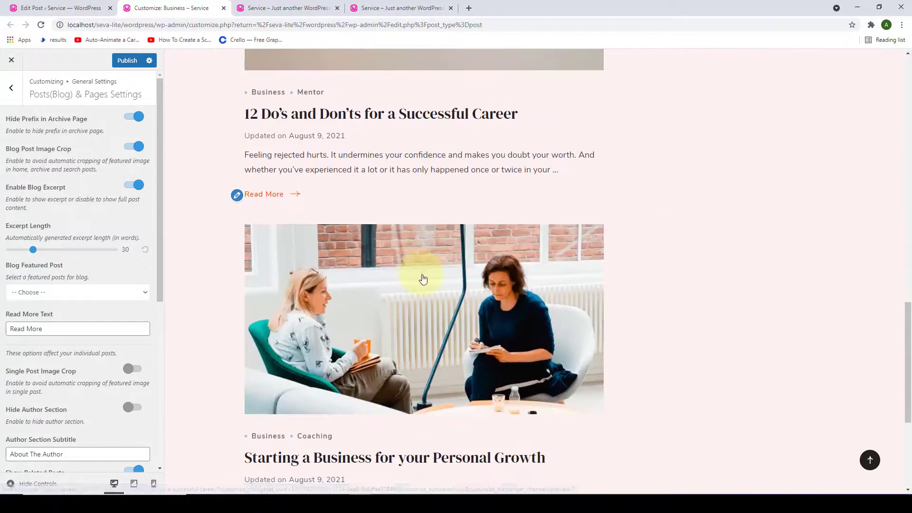
pyautogui.scroll(8, 425, 278)
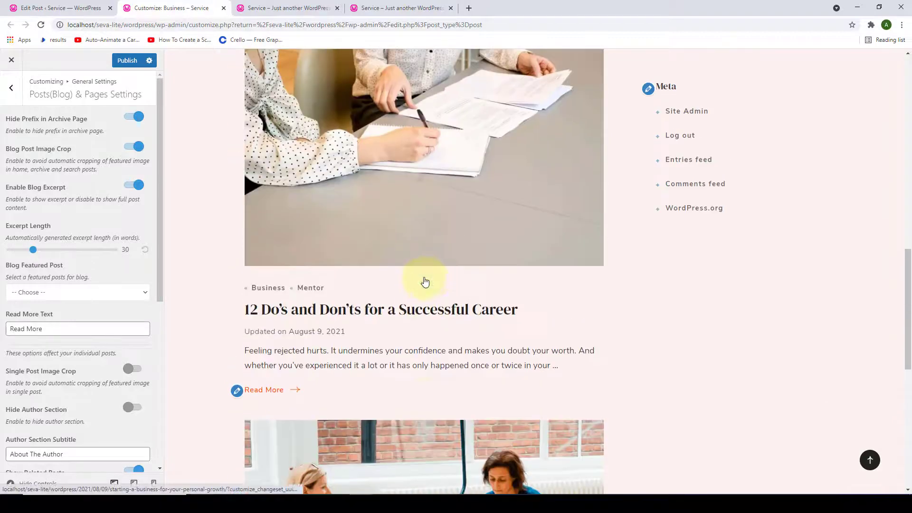
pyautogui.scroll(10, 428, 280)
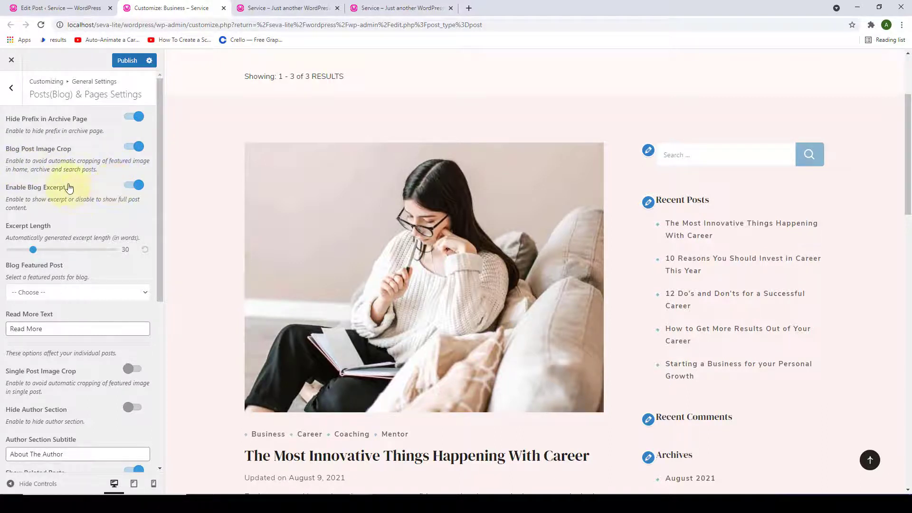
pyautogui.scroll(-3, 258, 187)
pyautogui.scroll(-4, 258, 187)
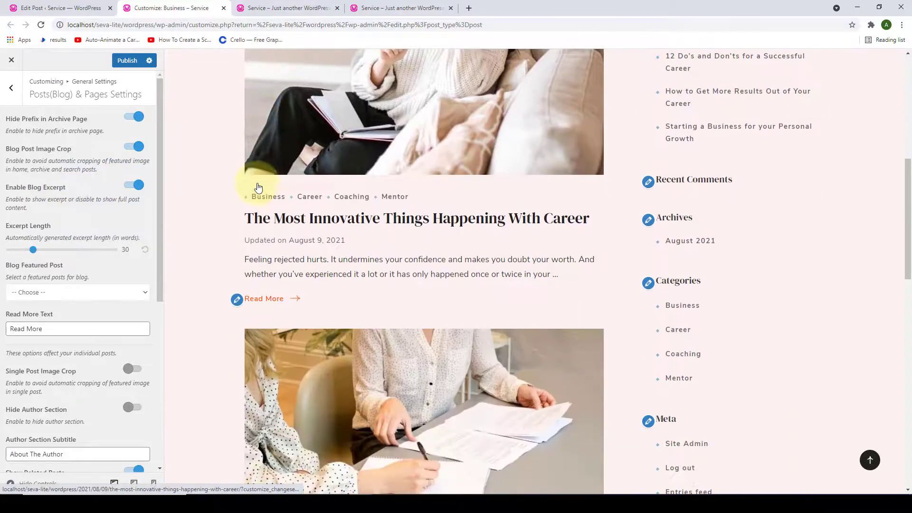
# - Turn Enable Blog Excerpt off to preview full posts, then switch excerpts back on
pyautogui.tripleClick(490, 178)
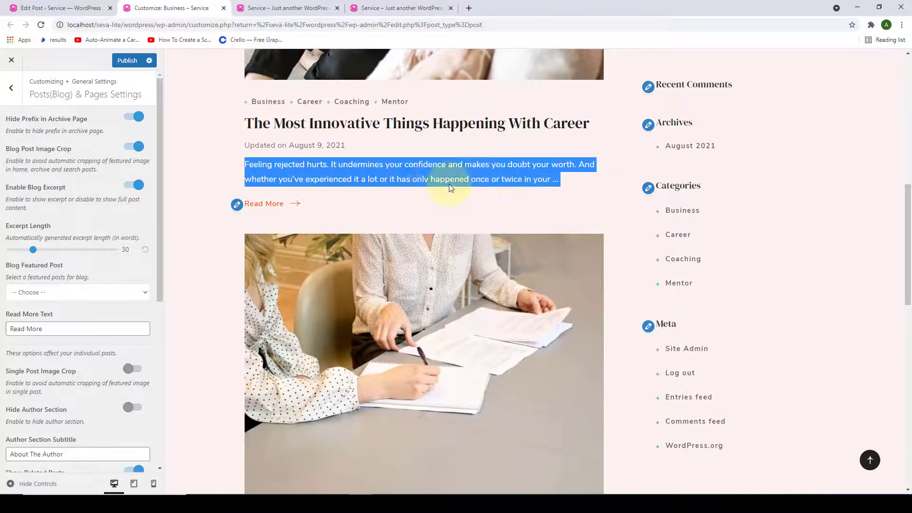
pyautogui.click(133, 185)
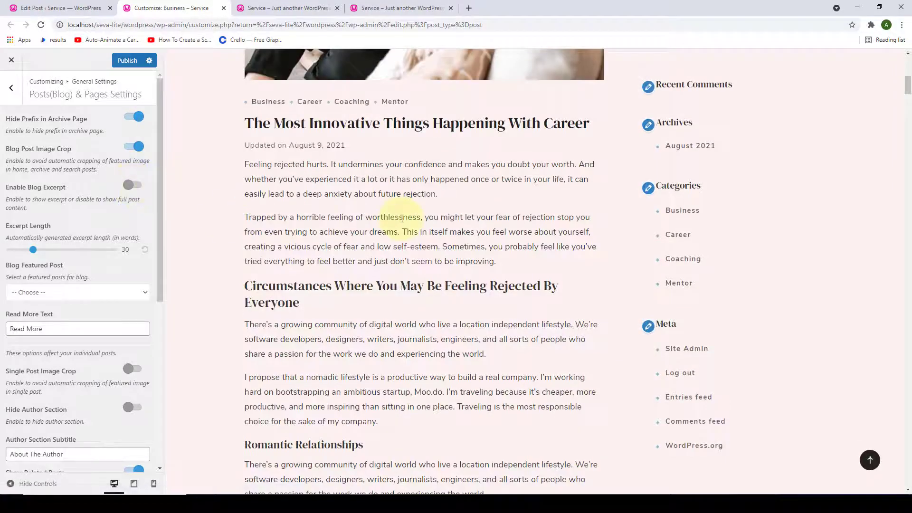
pyautogui.scroll(-20, 402, 218)
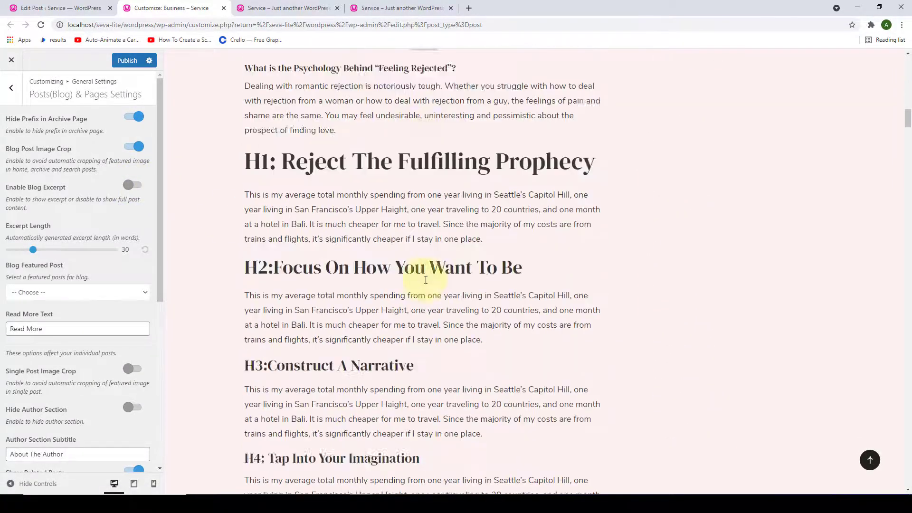
pyautogui.scroll(-20, 425, 280)
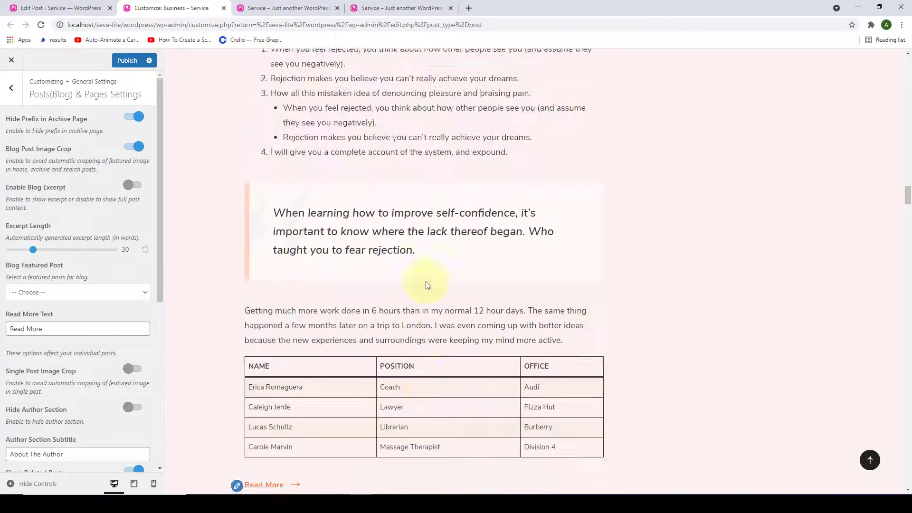
pyautogui.scroll(-6, 428, 287)
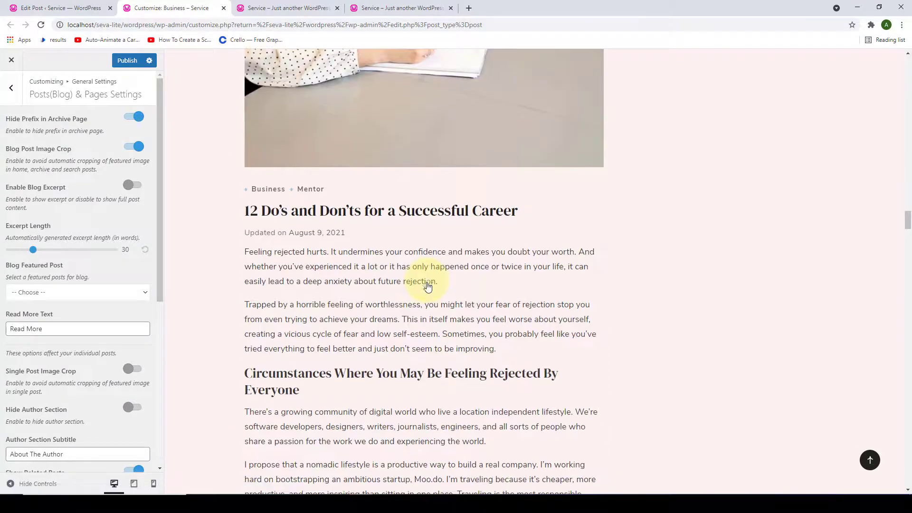
pyautogui.click(138, 184)
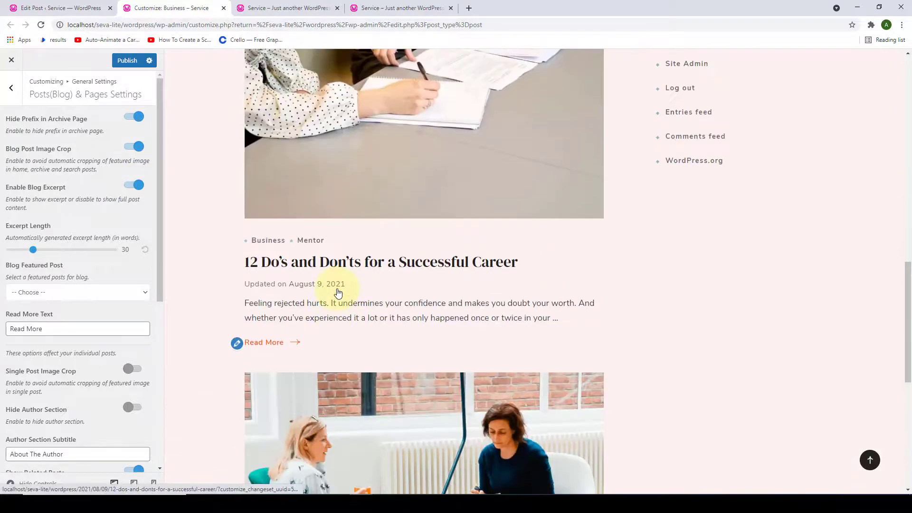
pyautogui.scroll(9, 338, 292)
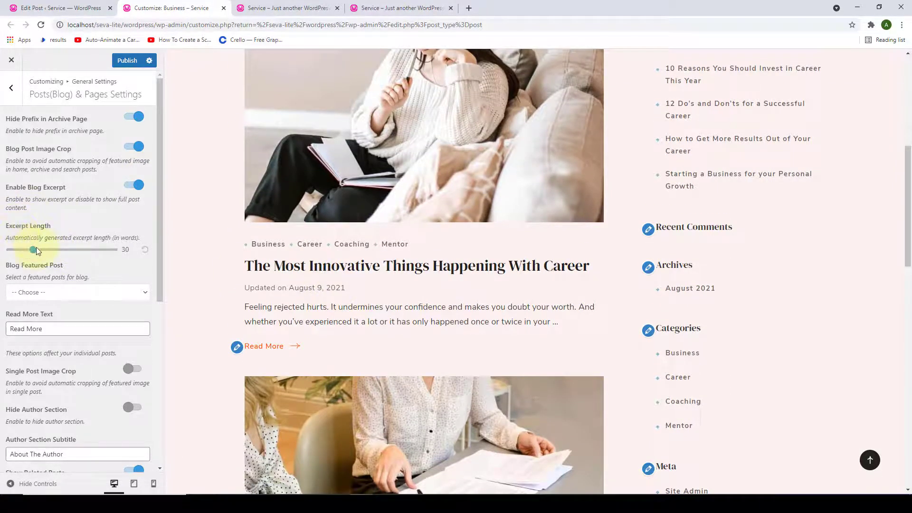
# - Lengthen the blog excerpt to 85 words
pyautogui.moveTo(34, 250); pyautogui.dragTo(131, 248)
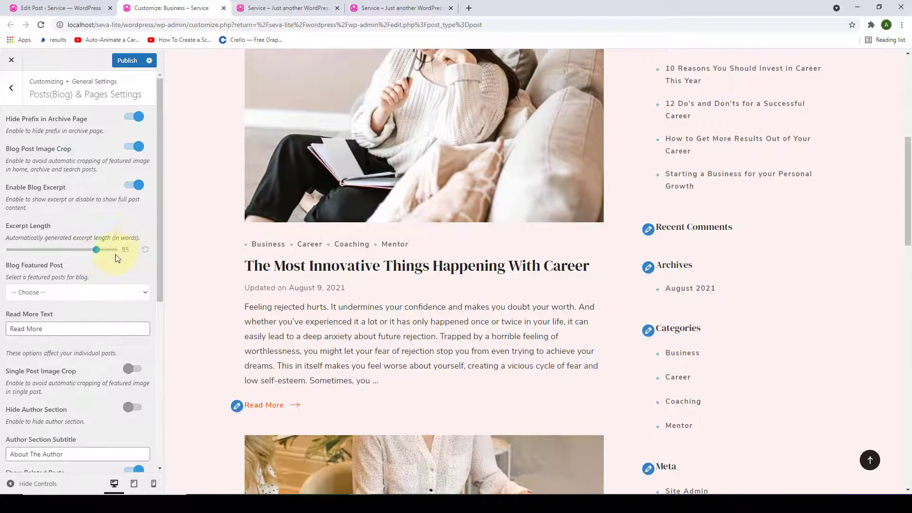
pyautogui.scroll(-3, 342, 236)
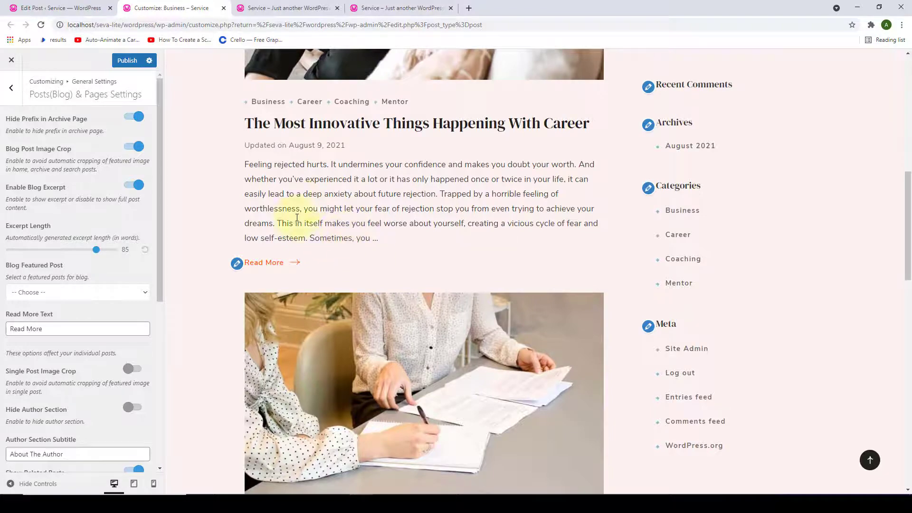
pyautogui.scroll(-12, 395, 166)
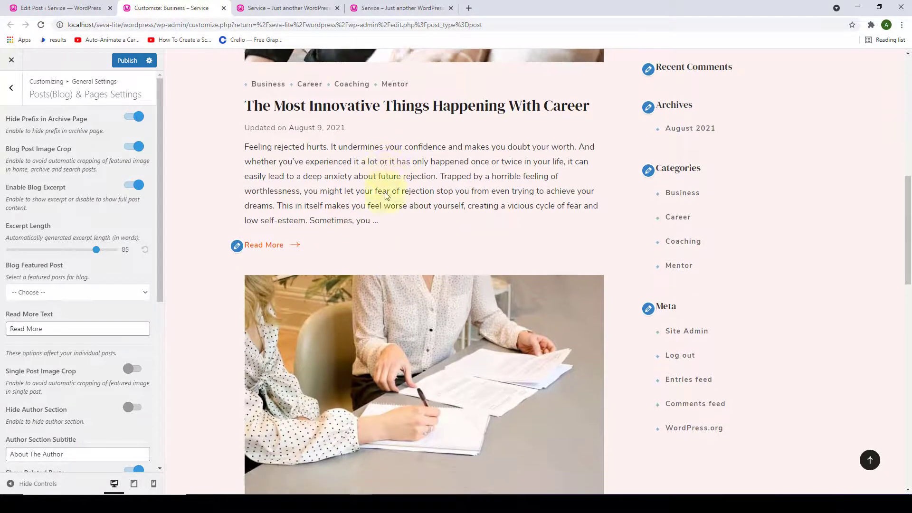
pyautogui.scroll(-3, 388, 310)
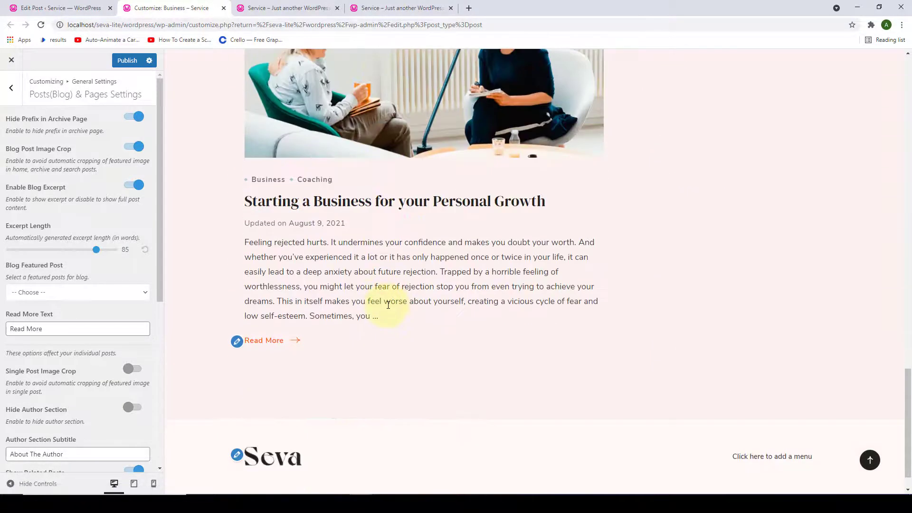
# - Open the Business category archive in the site preview
pyautogui.scroll(15, 390, 290)
pyautogui.scroll(7, 391, 295)
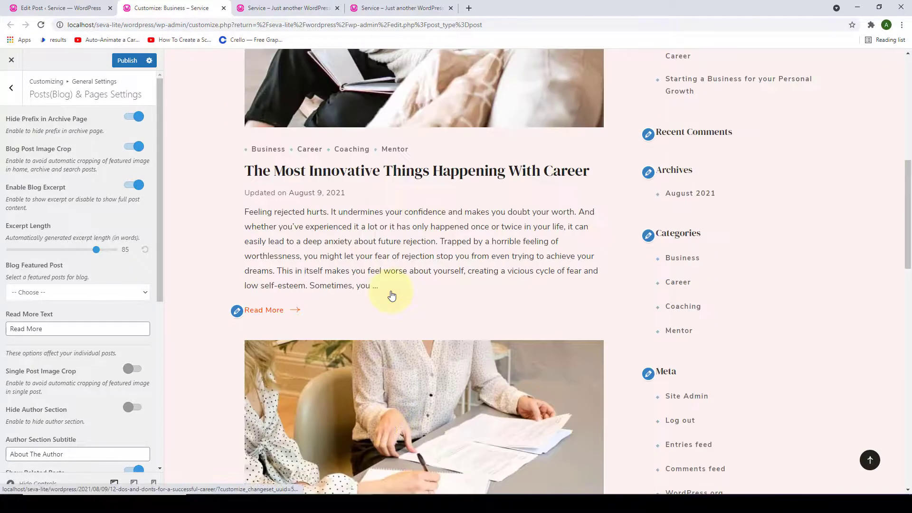
pyautogui.scroll(-2, 123, 247)
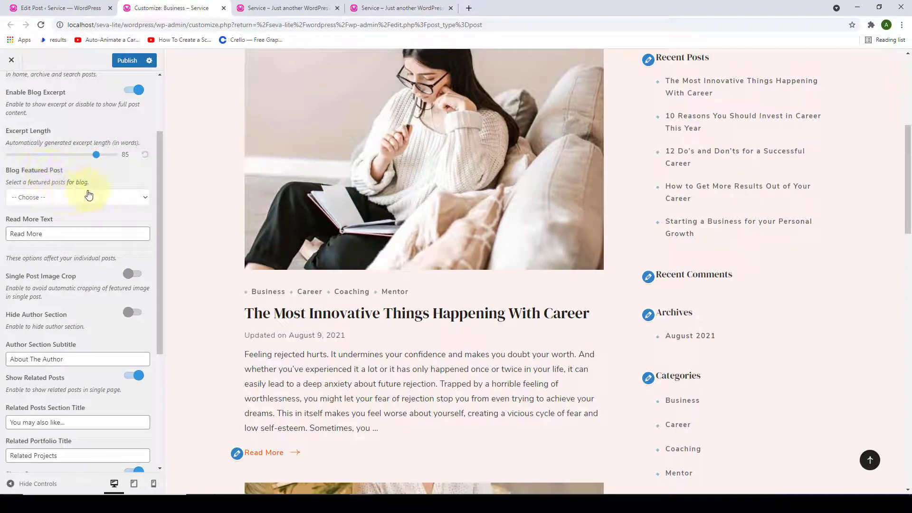
pyautogui.click(268, 291)
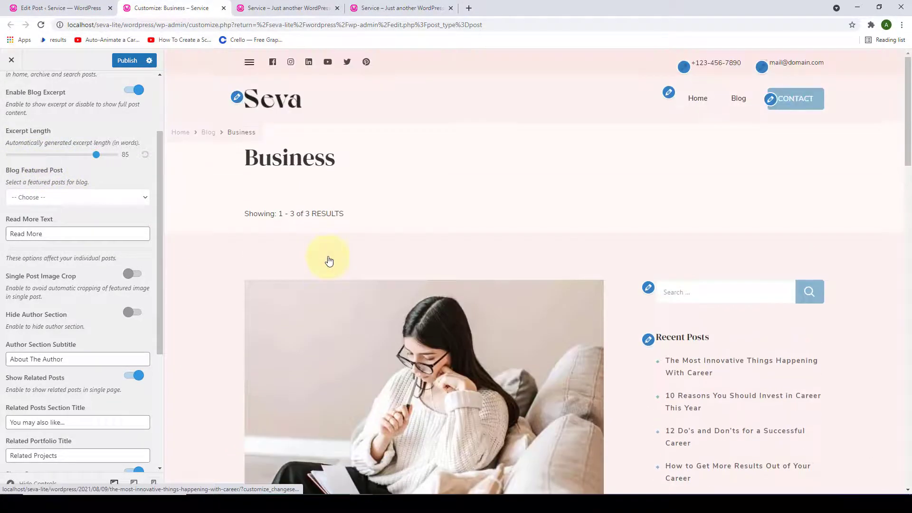
# - Go to the Blog page and set Transform Your Client Experience as the Blog Featured Post
pyautogui.click(208, 133)
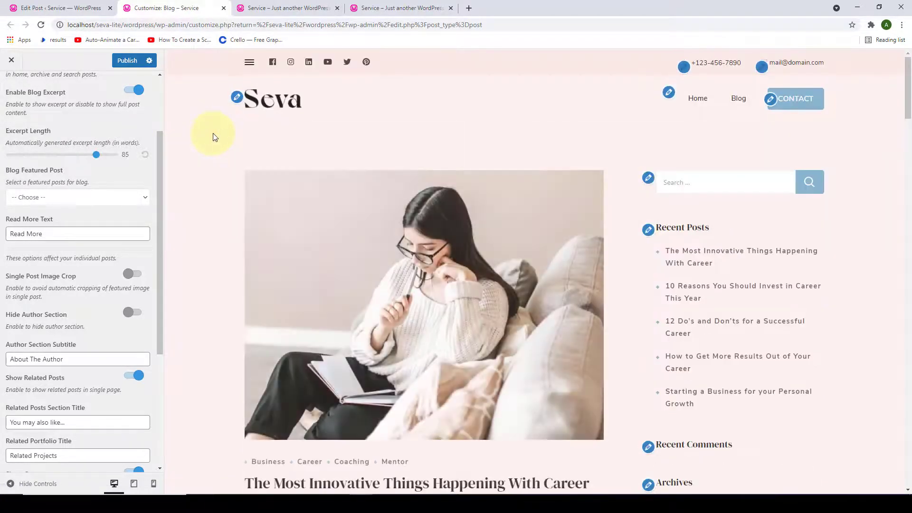
pyautogui.click(146, 202)
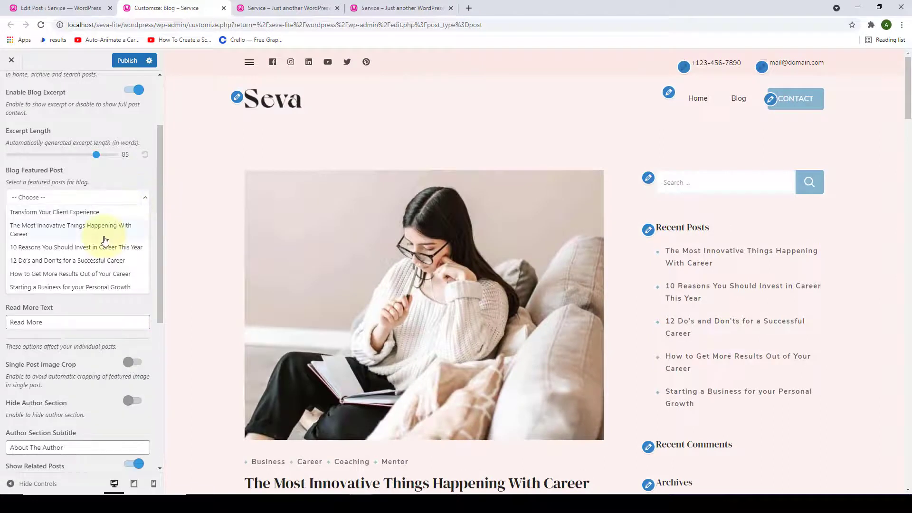
pyautogui.scroll(-2, 109, 244)
pyautogui.scroll(2, 113, 221)
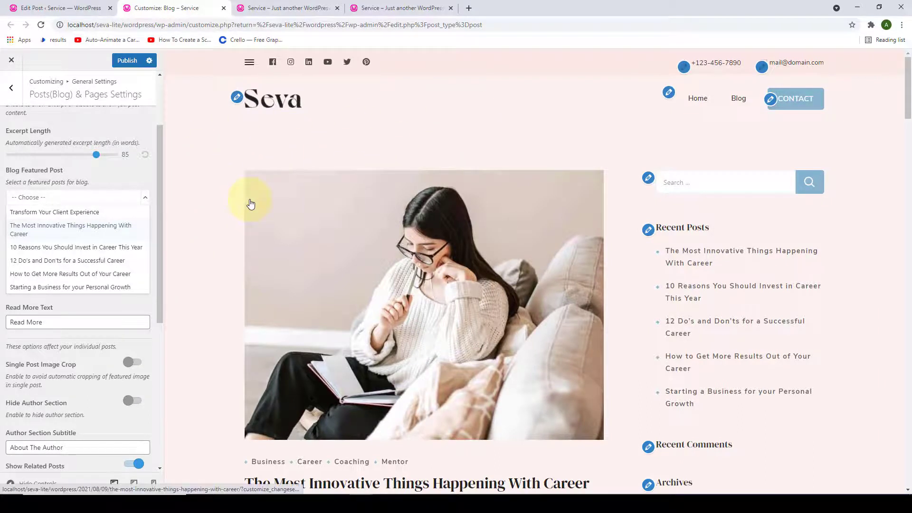
pyautogui.scroll(-2, 62, 245)
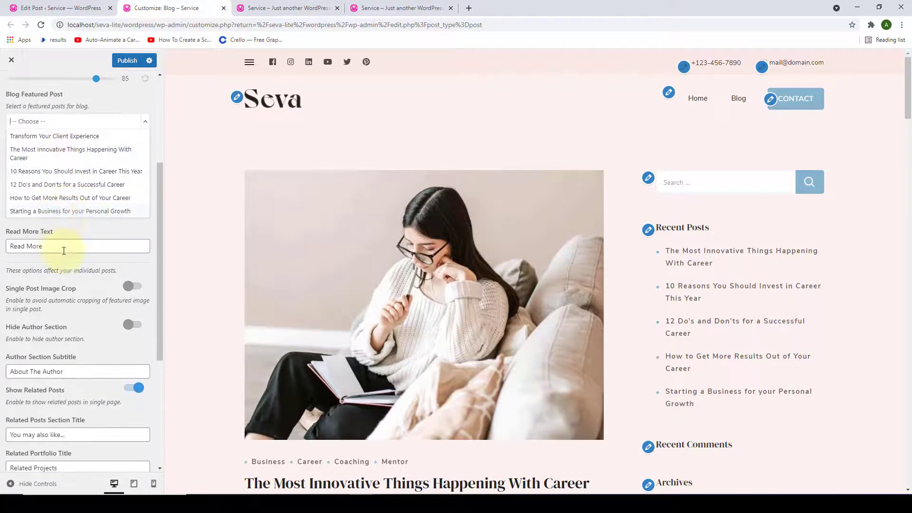
pyautogui.scroll(2, 90, 203)
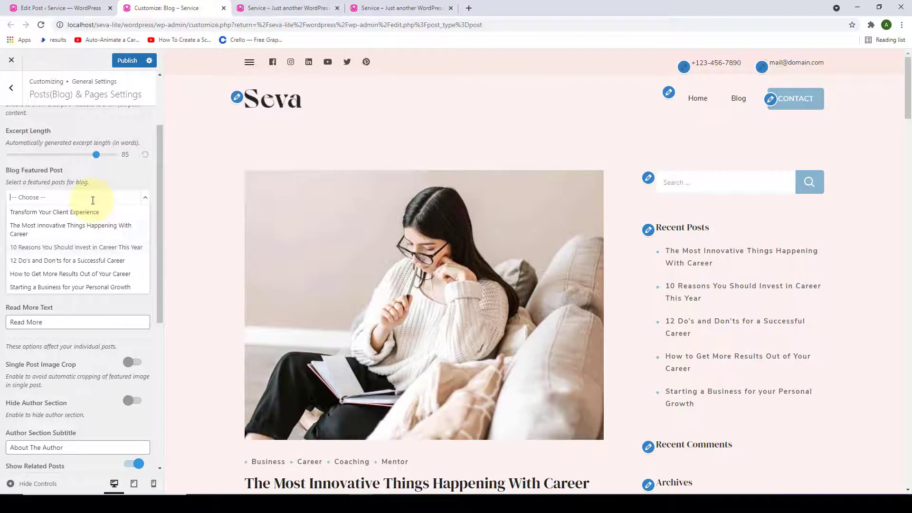
pyautogui.click(61, 215)
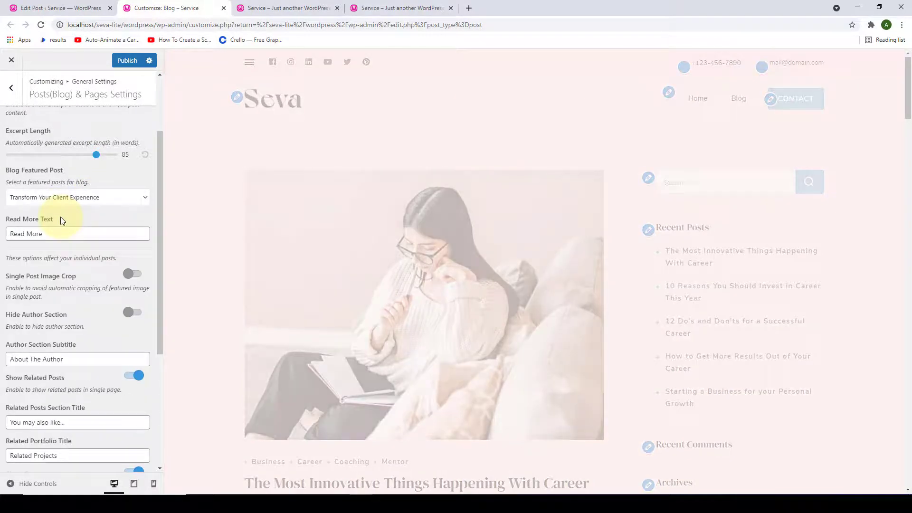
pyautogui.scroll(-4, 528, 191)
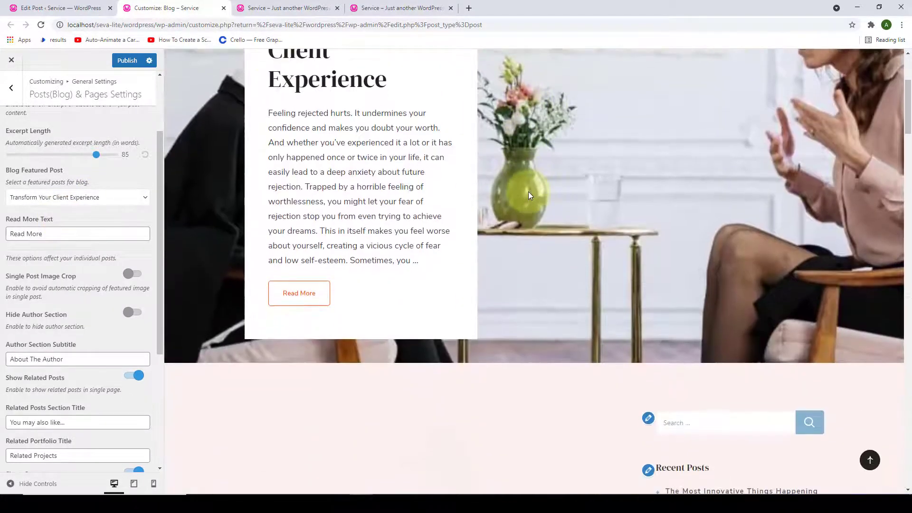
pyautogui.scroll(3, 717, 175)
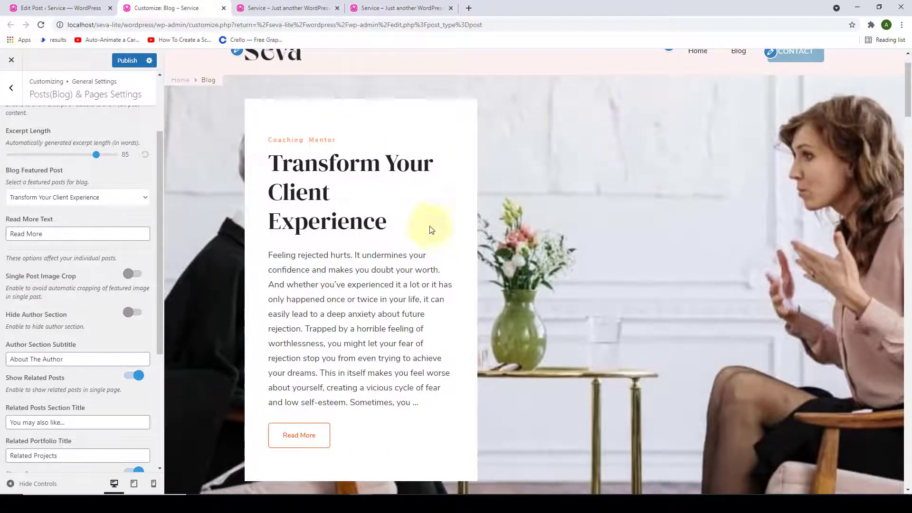
# - Change the Blog Featured Post to The Most Innovative Things Happening With Career
pyautogui.click(127, 202)
pyautogui.click(92, 228)
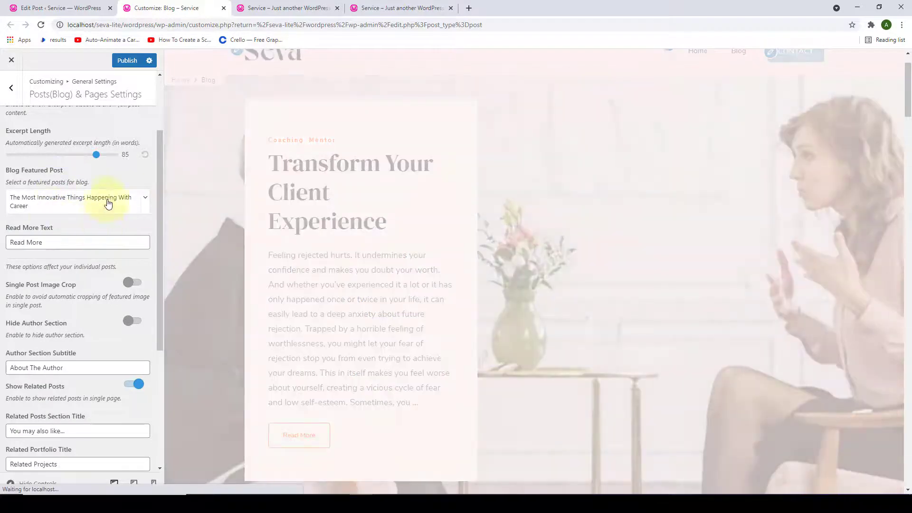
pyautogui.scroll(-1, 641, 190)
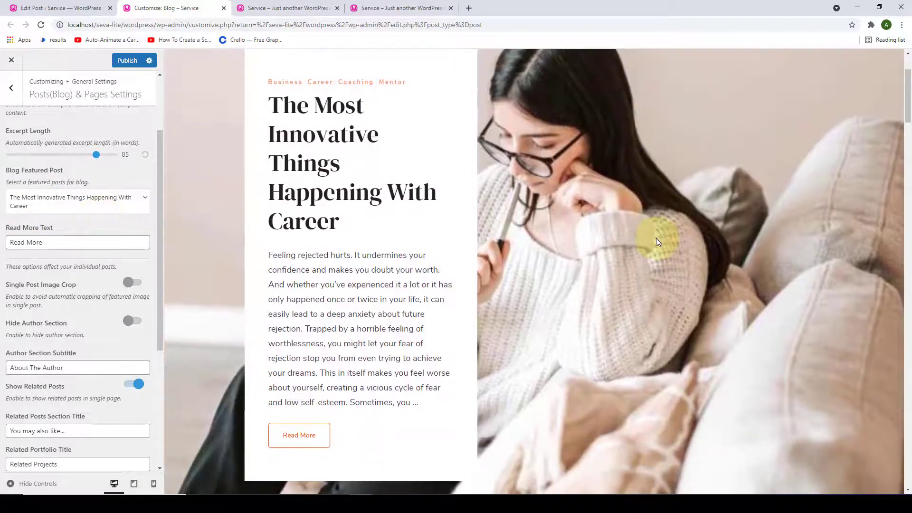
pyautogui.scroll(3, 657, 240)
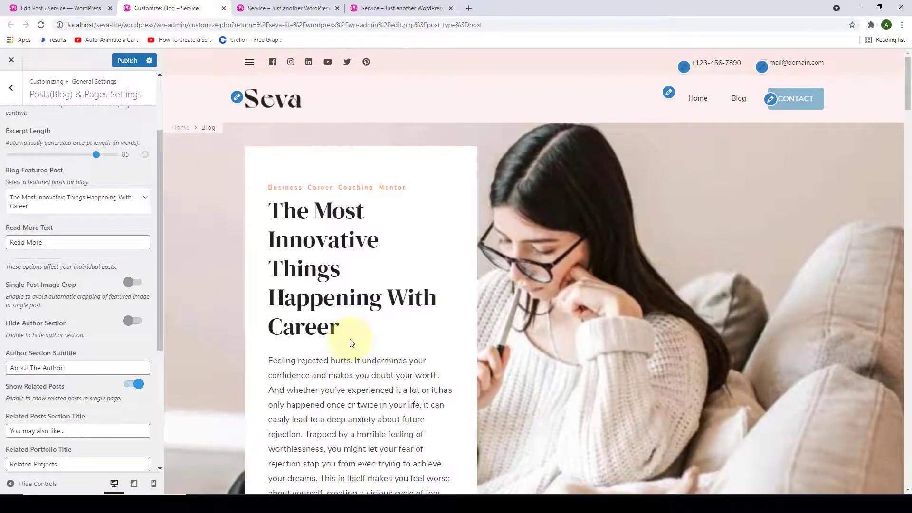
pyautogui.scroll(1, 38, 306)
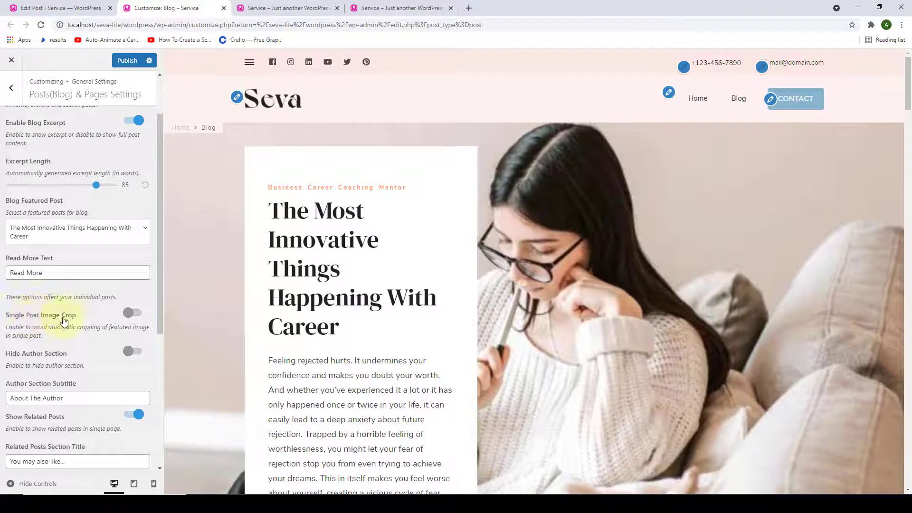
pyautogui.scroll(-5, 64, 321)
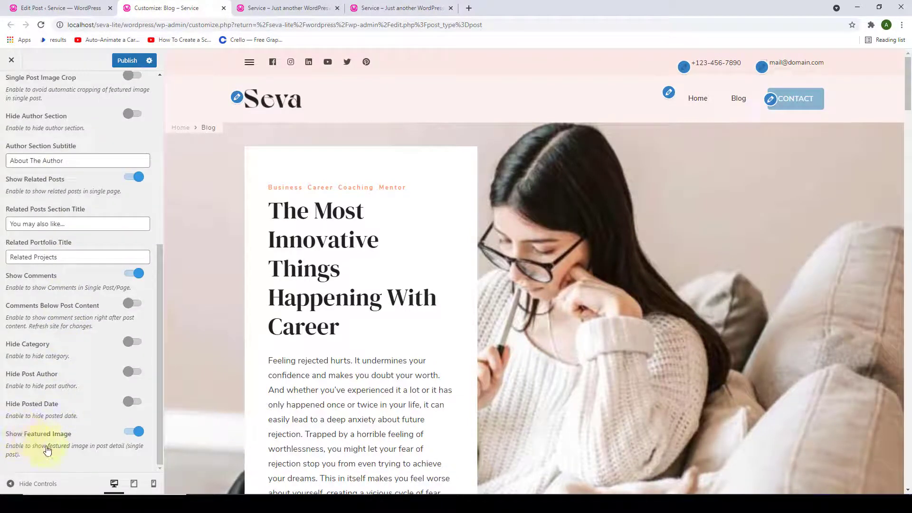
pyautogui.scroll(4, 53, 441)
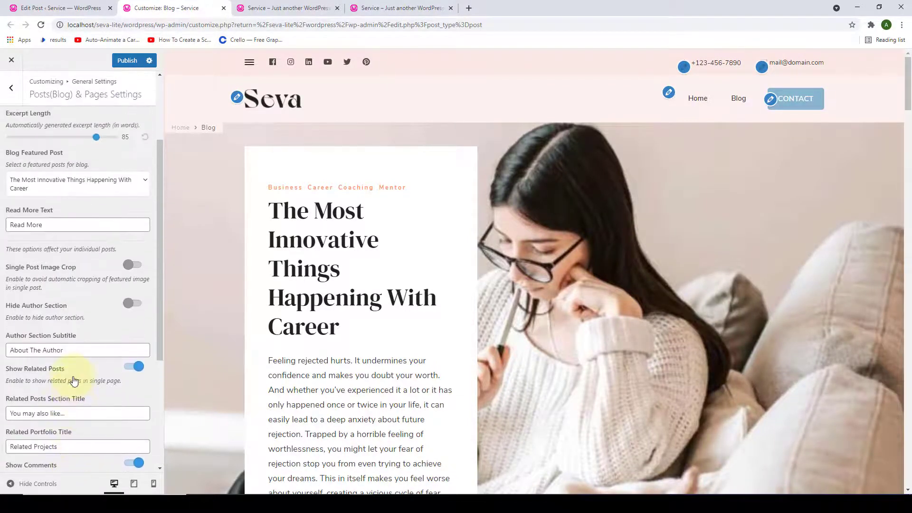
# - Open the featured post's full article in the preview and scroll through it
pyautogui.click(312, 275)
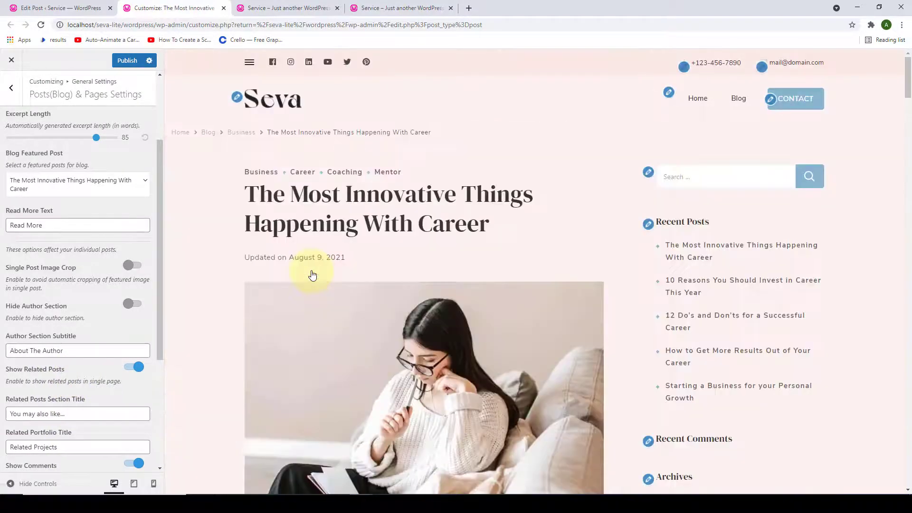
pyautogui.scroll(-4, 309, 272)
pyautogui.scroll(1, 309, 272)
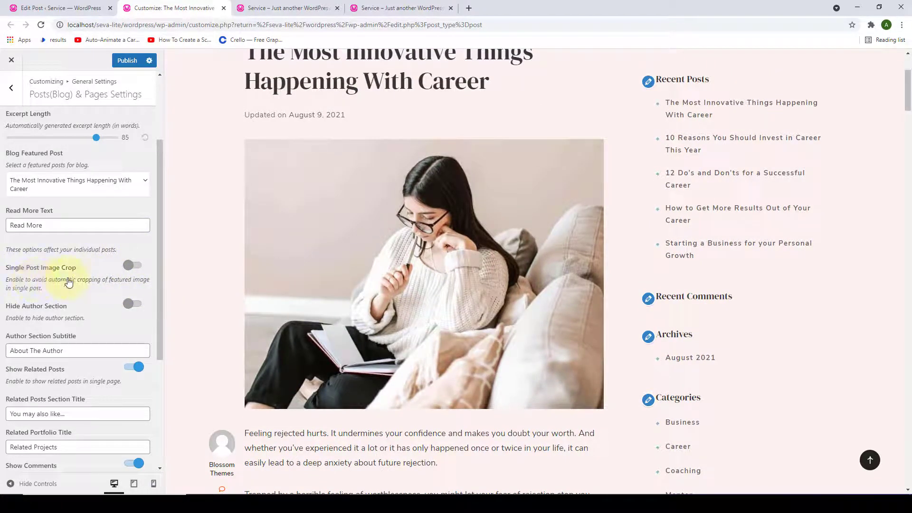
pyautogui.scroll(2, 72, 280)
pyautogui.scroll(1, 70, 280)
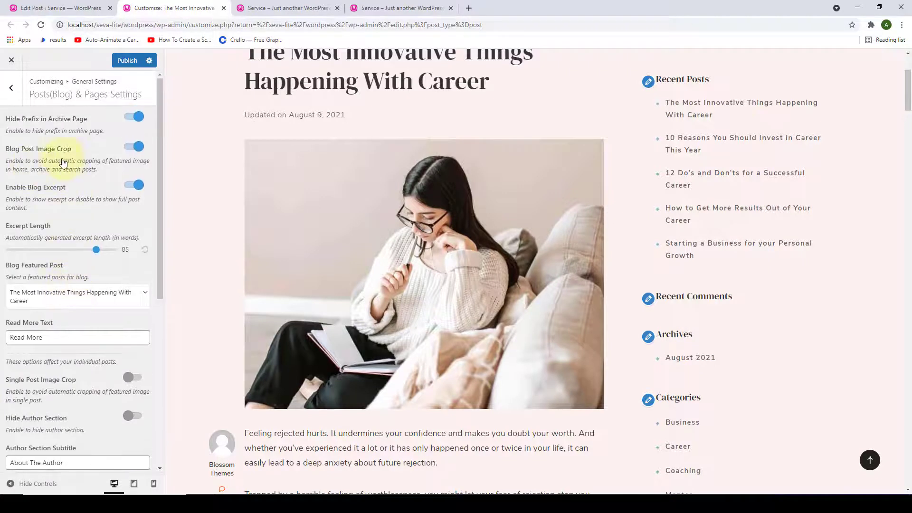
pyautogui.scroll(-3, 97, 259)
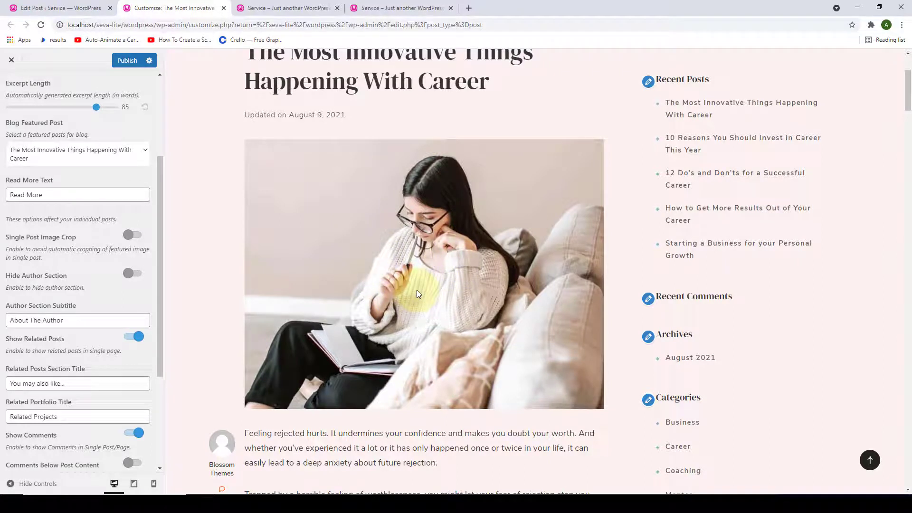
# - Try the single-post image crop and author box toggles, leaving both as before
pyautogui.click(135, 235)
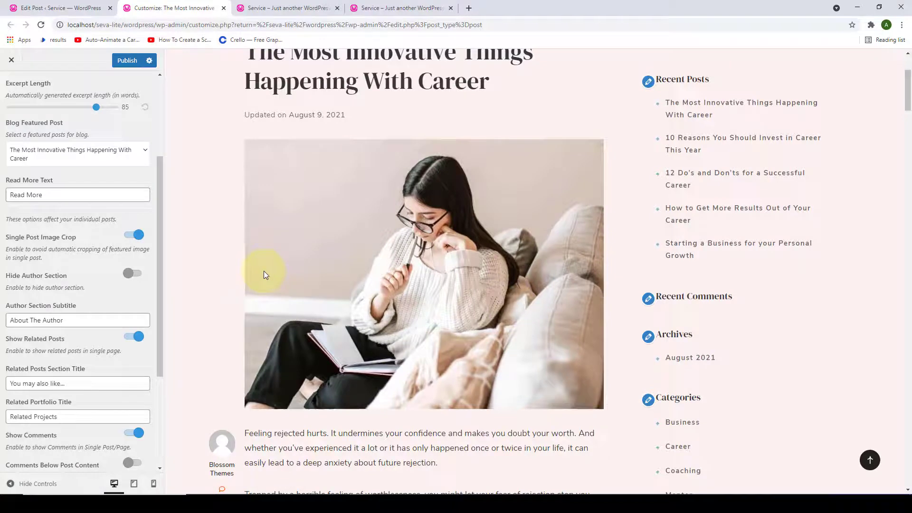
pyautogui.click(133, 235)
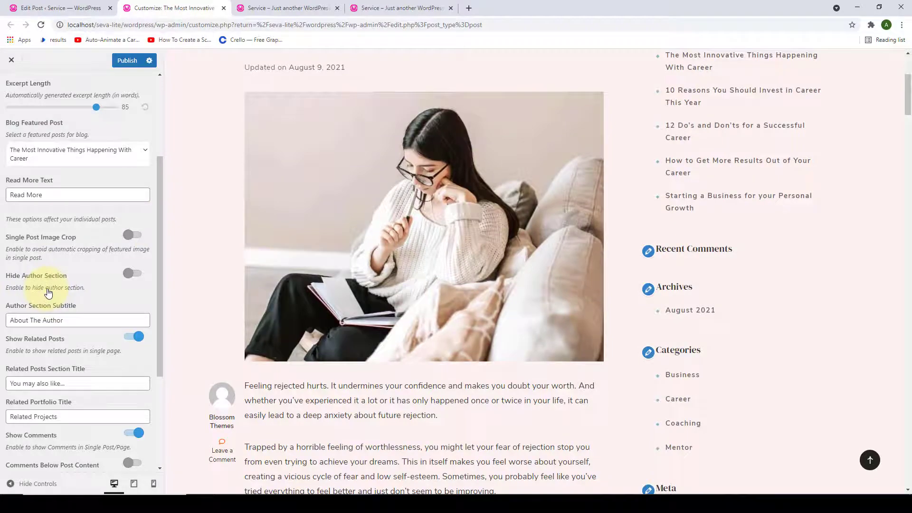
pyautogui.moveTo(907, 95); pyautogui.dragTo(909, 441)
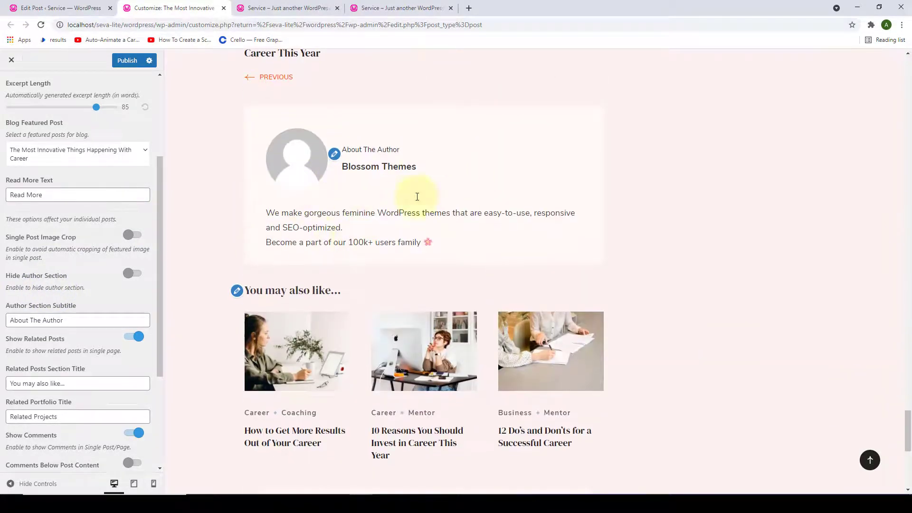
pyautogui.click(142, 278)
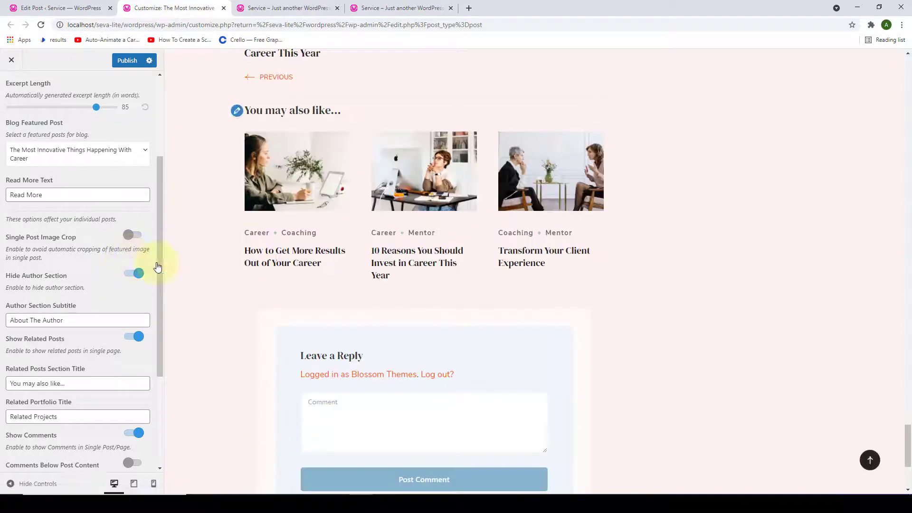
pyautogui.scroll(7, 214, 265)
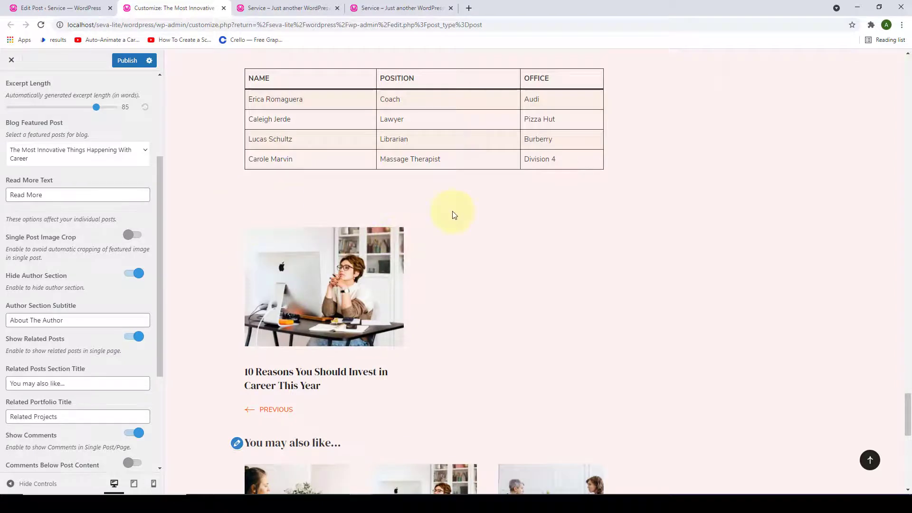
pyautogui.scroll(-3, 454, 214)
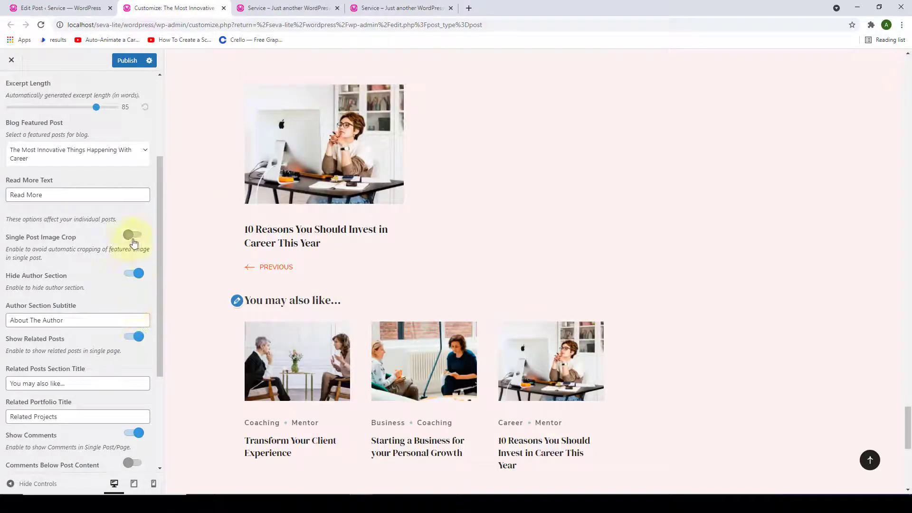
pyautogui.click(134, 273)
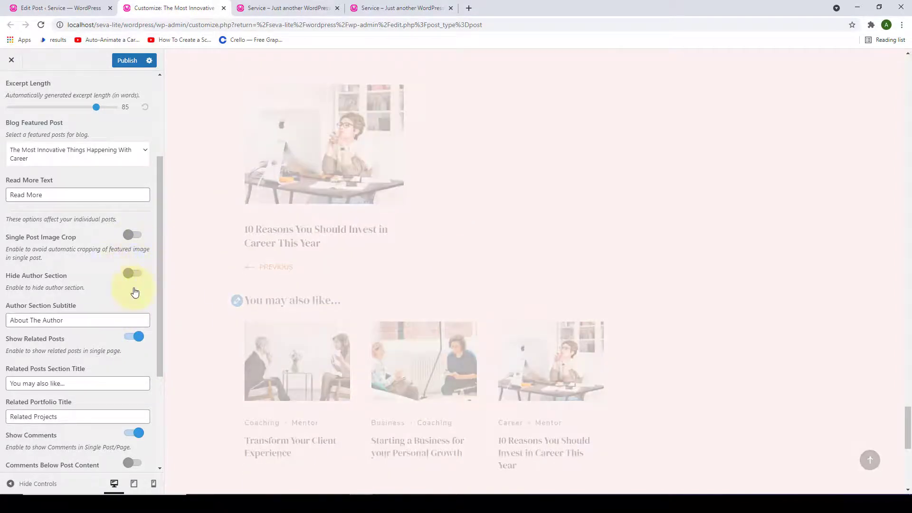
# - Replace the Author Section Subtitle with 'Author Information'
pyautogui.scroll(-3, 436, 271)
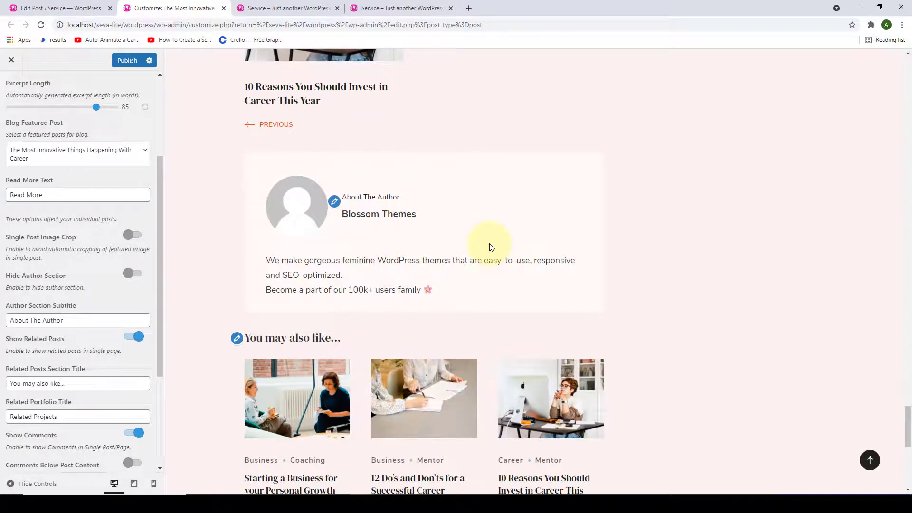
pyautogui.scroll(-2, 95, 281)
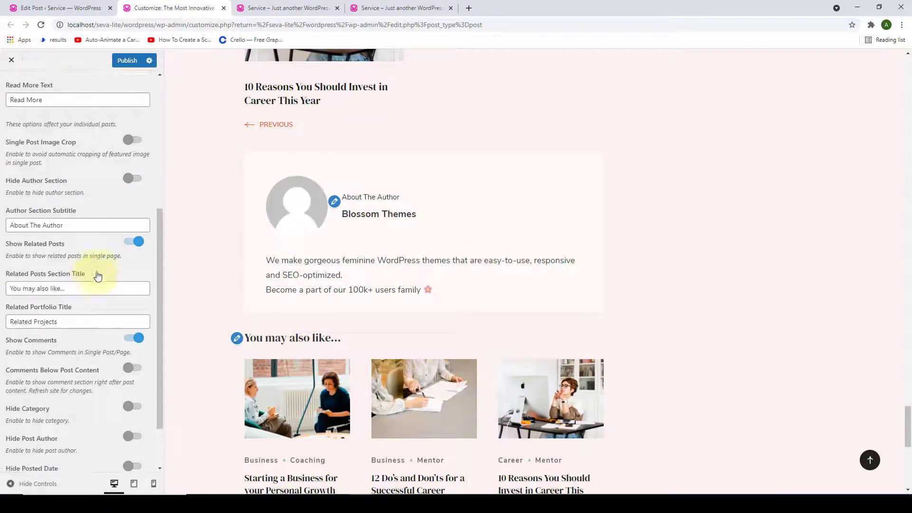
pyautogui.tripleClick(84, 226)
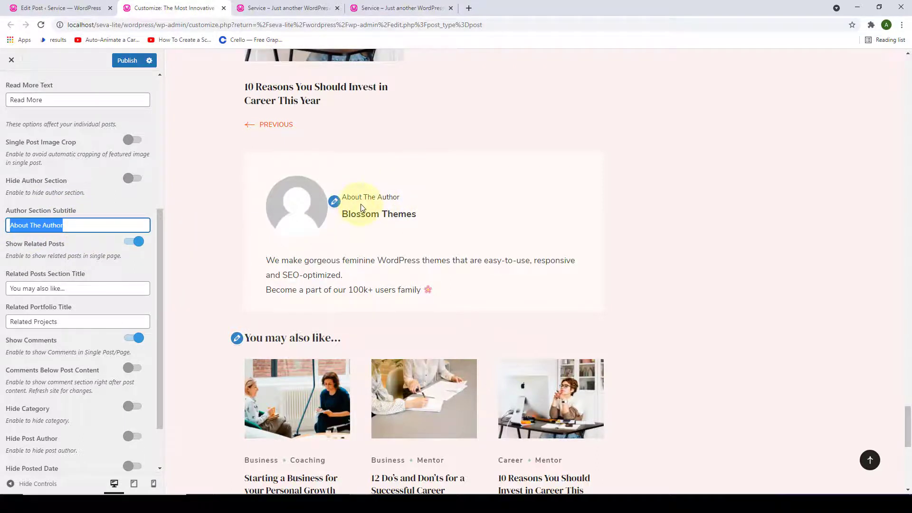
pyautogui.press('BackSpace')
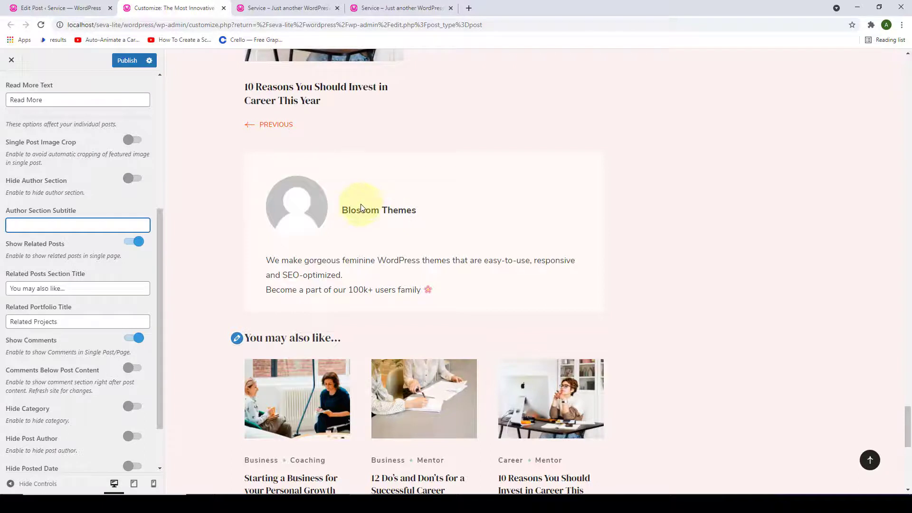
pyautogui.write('Author Information')
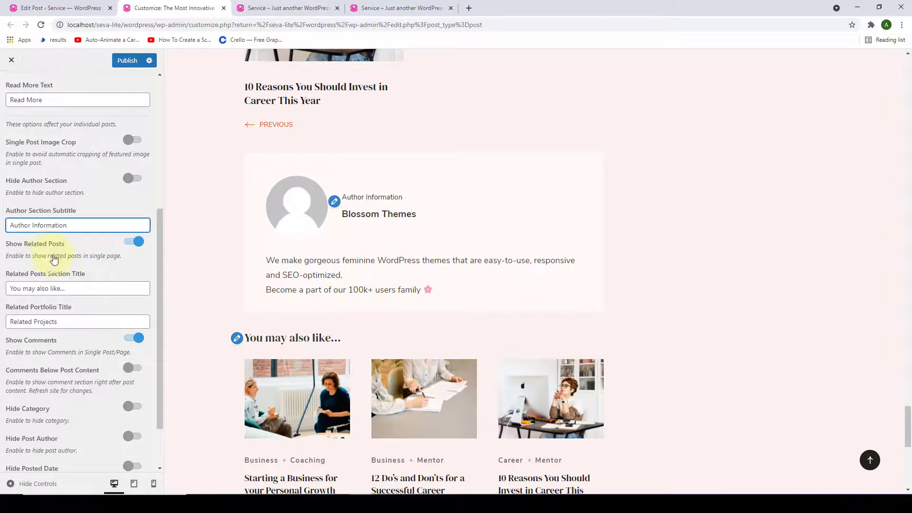
pyautogui.scroll(-4, 316, 285)
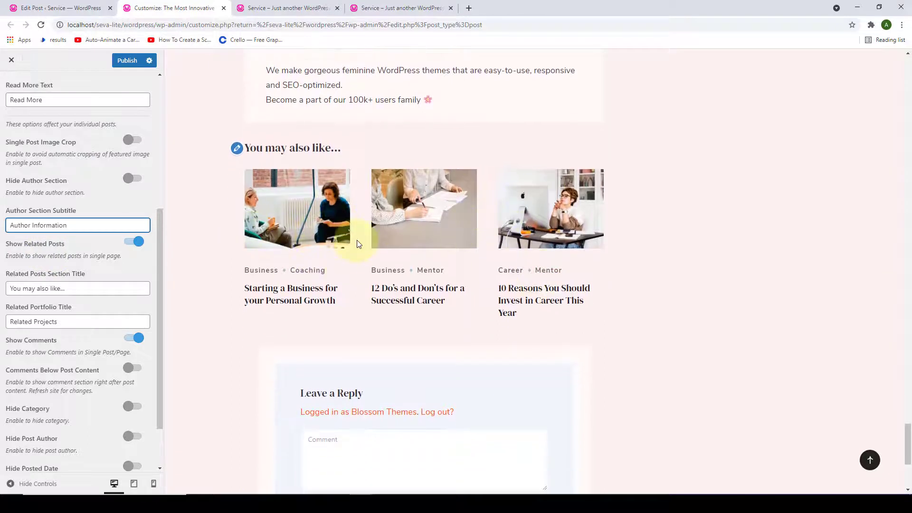
pyautogui.click(126, 241)
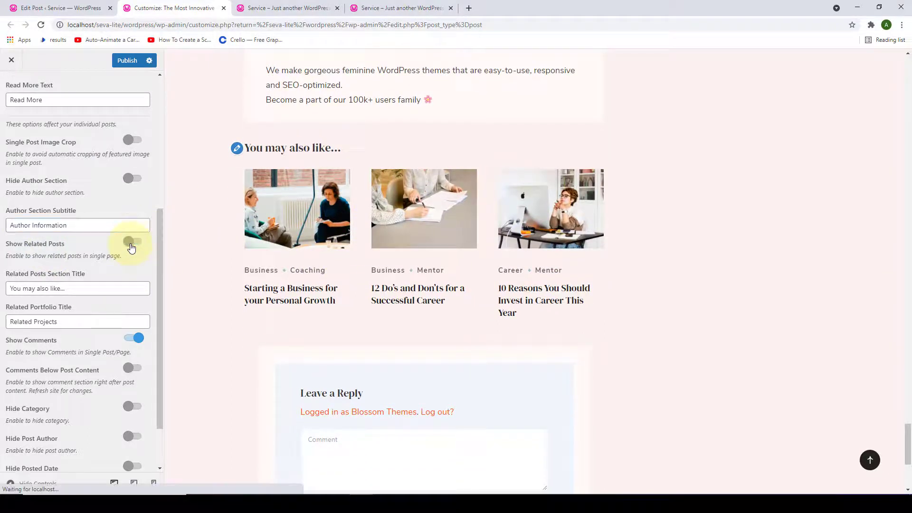
pyautogui.scroll(-1, 328, 248)
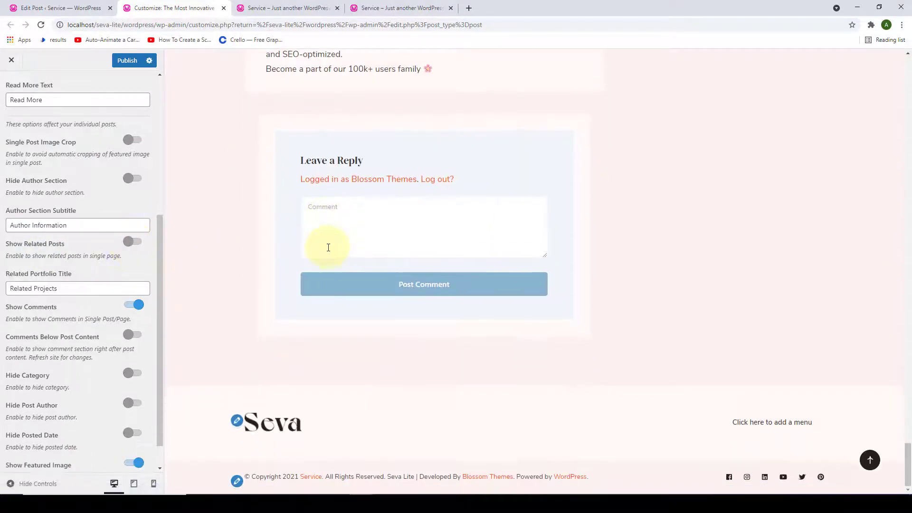
pyautogui.scroll(2, 321, 245)
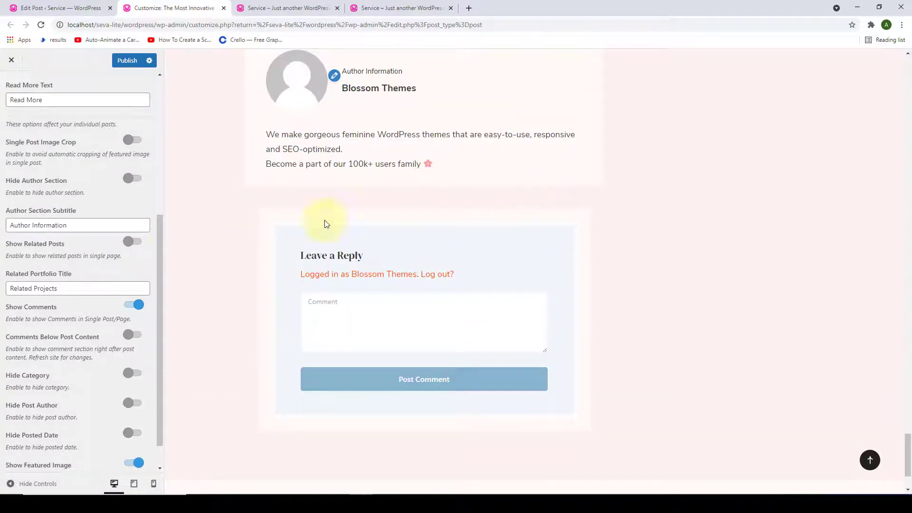
pyautogui.click(134, 241)
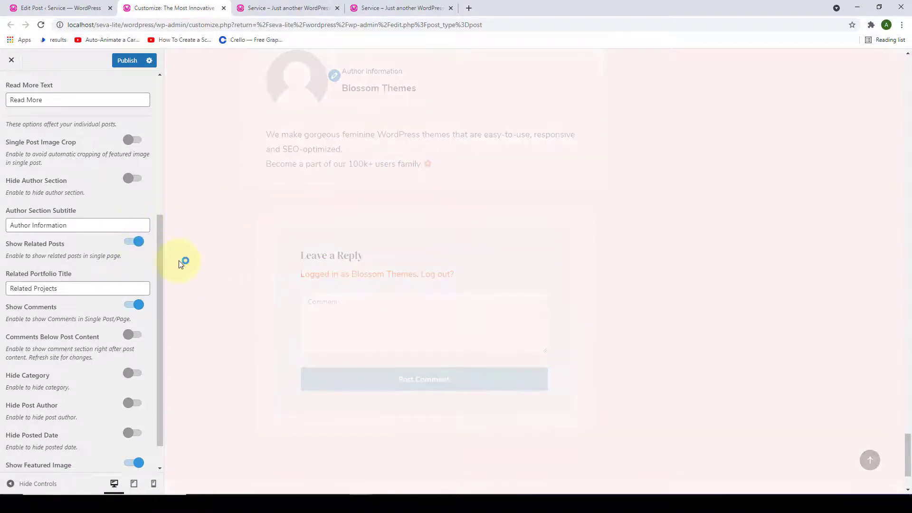
pyautogui.scroll(-2, 178, 260)
pyautogui.scroll(-1, 77, 257)
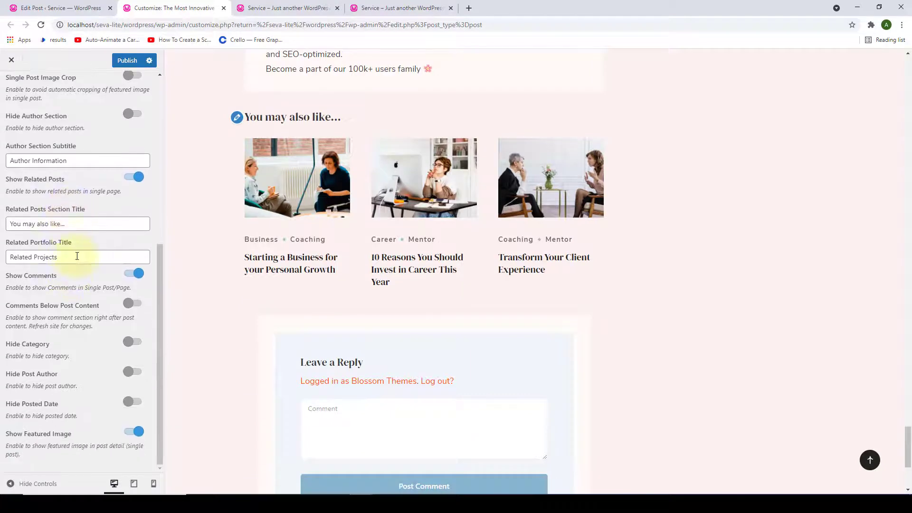
pyautogui.moveTo(75, 225); pyautogui.dragTo(7, 223)
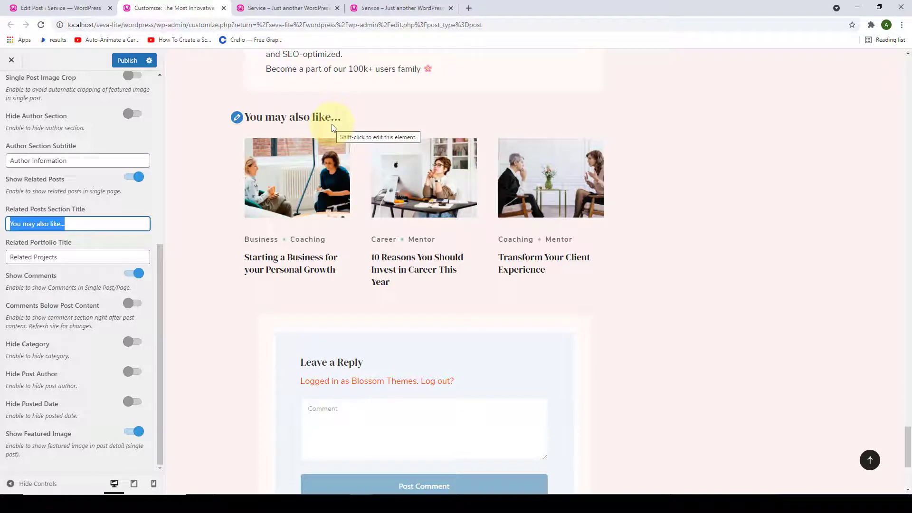
pyautogui.click(89, 226)
pyautogui.scroll(-2, 238, 328)
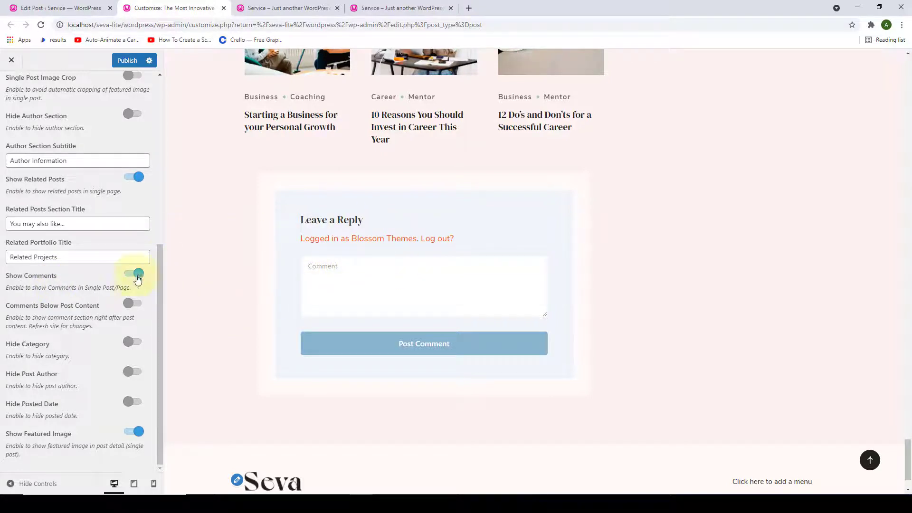
pyautogui.click(138, 274)
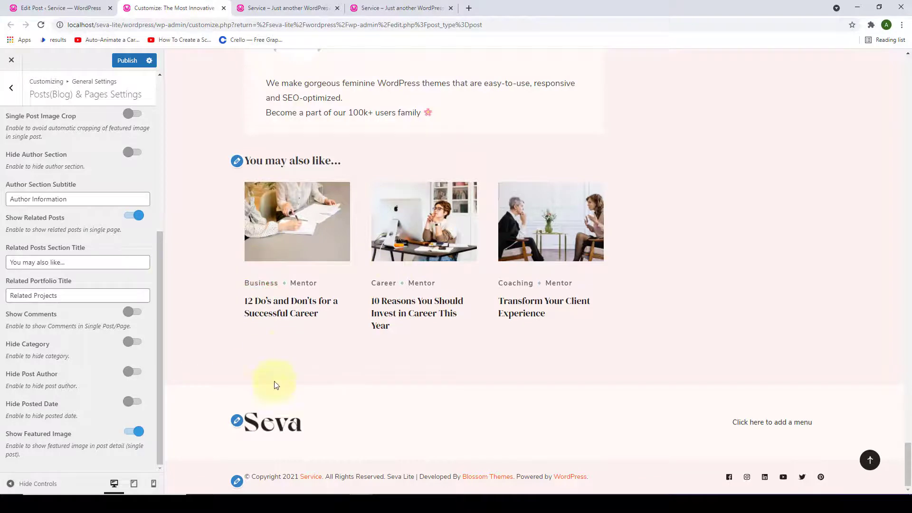
pyautogui.click(135, 314)
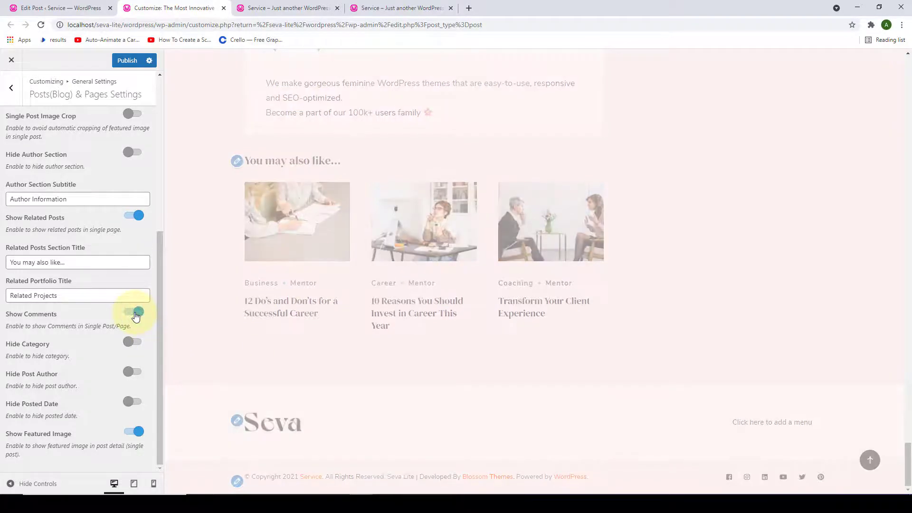
pyautogui.scroll(-5, 233, 341)
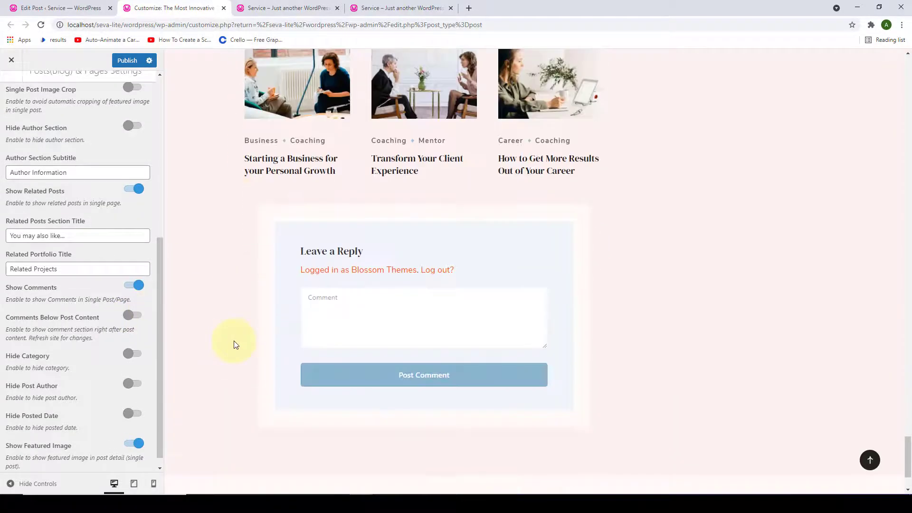
pyautogui.scroll(-1, 23, 344)
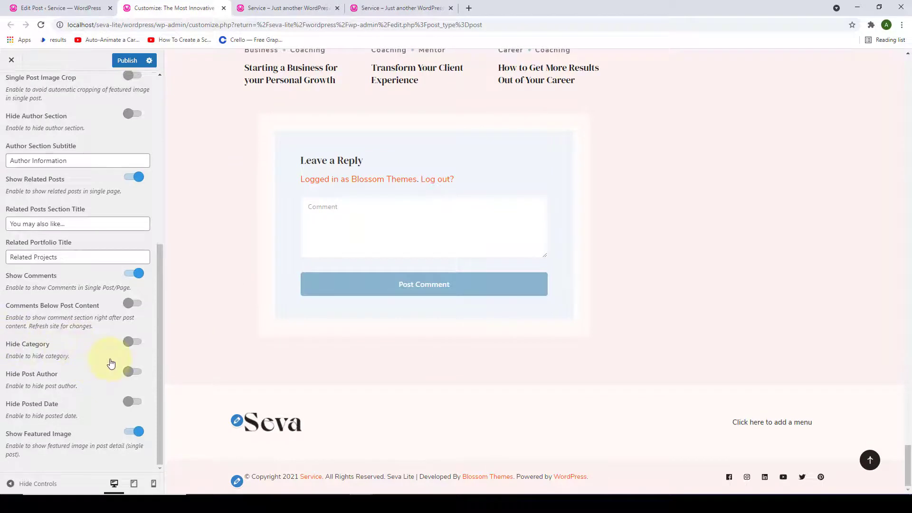
pyautogui.scroll(4, 256, 327)
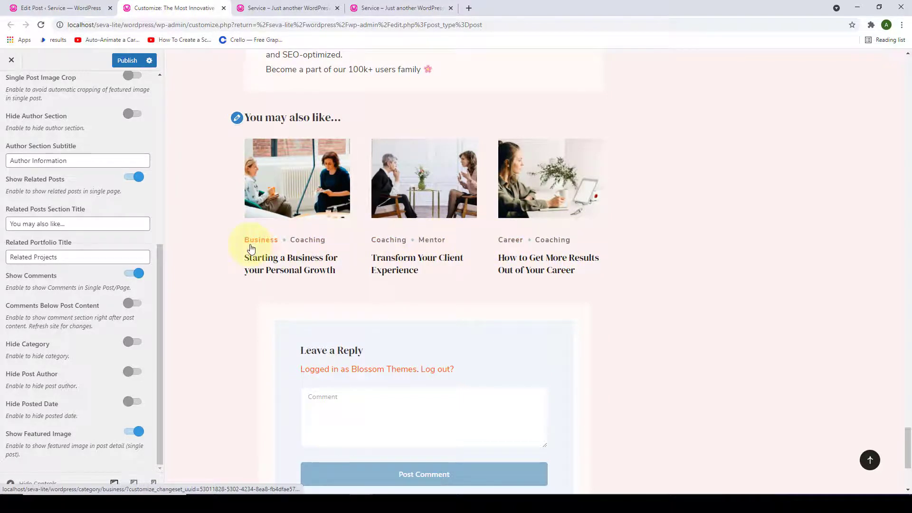
pyautogui.click(134, 342)
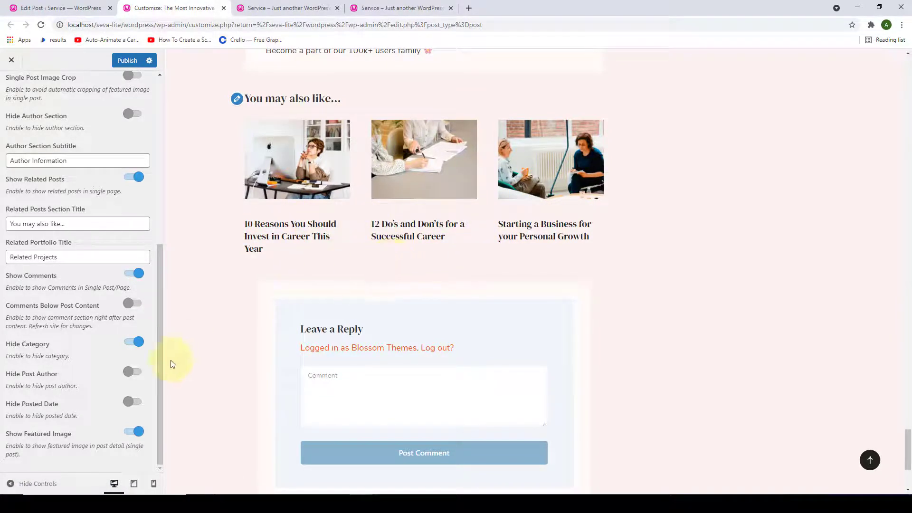
pyautogui.click(133, 342)
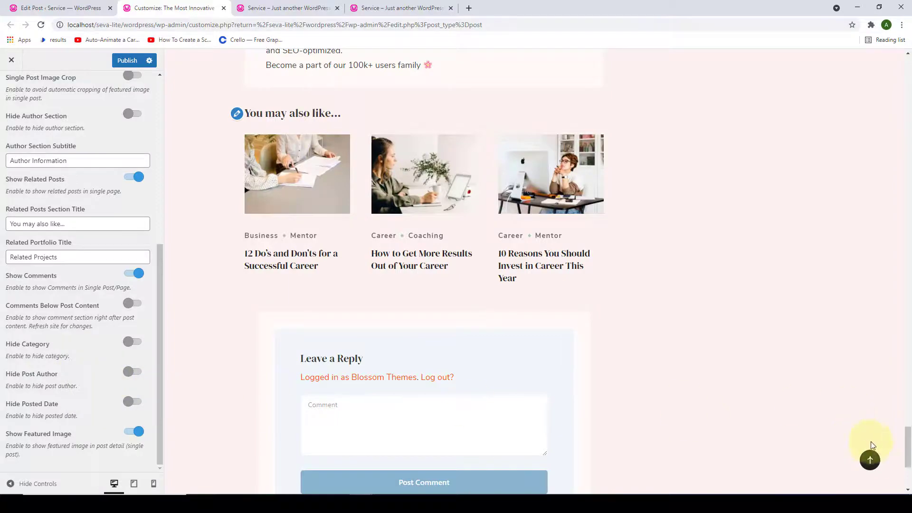
pyautogui.click(873, 460)
# - Show the post author, posted date and featured image on single posts
pyautogui.scroll(-6, 437, 398)
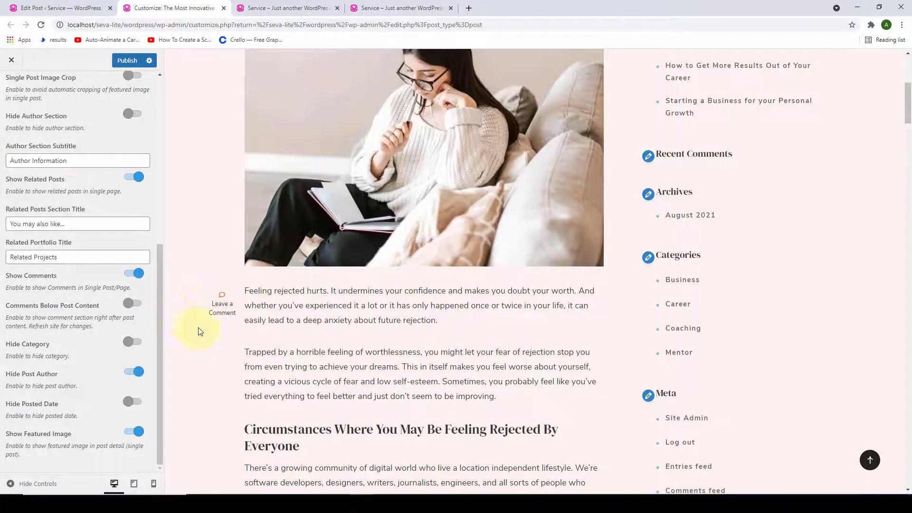
pyautogui.click(138, 374)
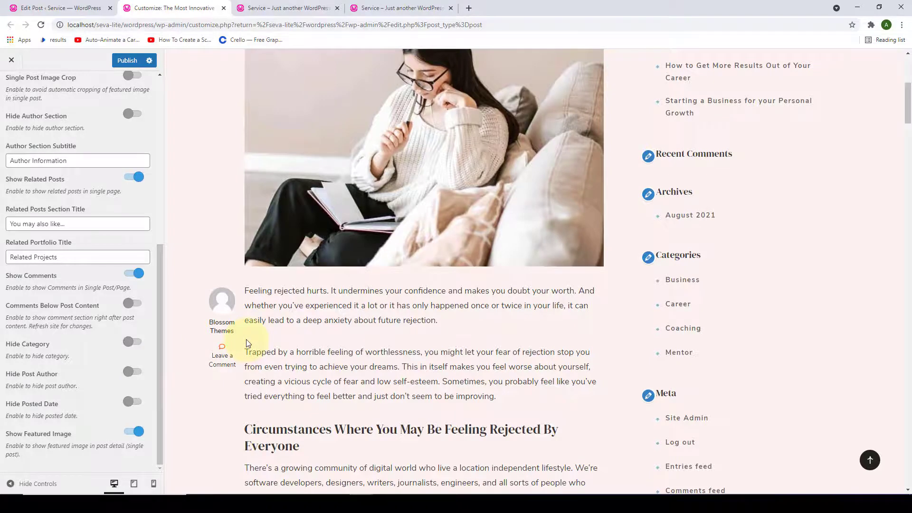
pyautogui.scroll(10, 246, 339)
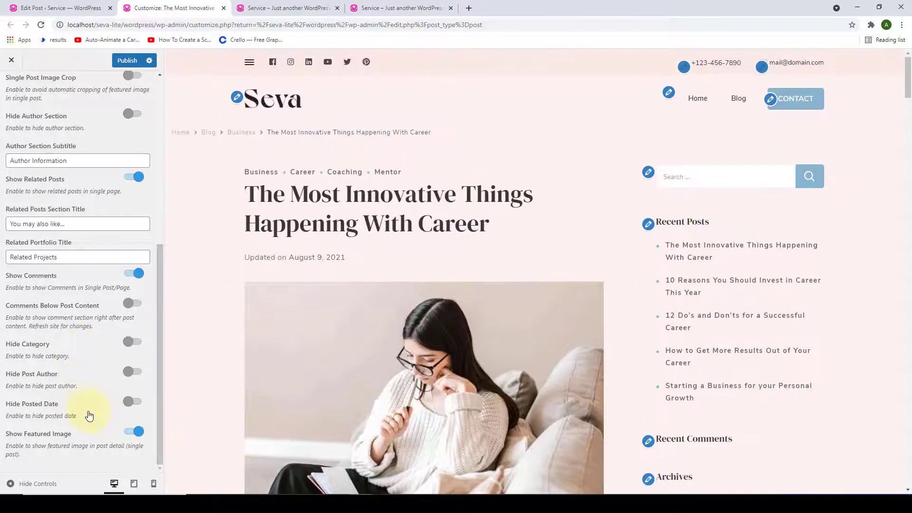
pyautogui.click(138, 404)
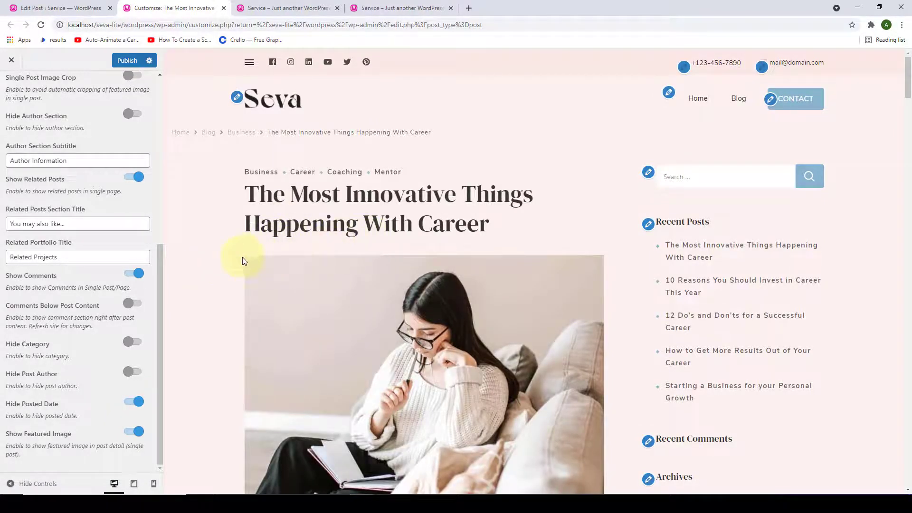
pyautogui.click(129, 402)
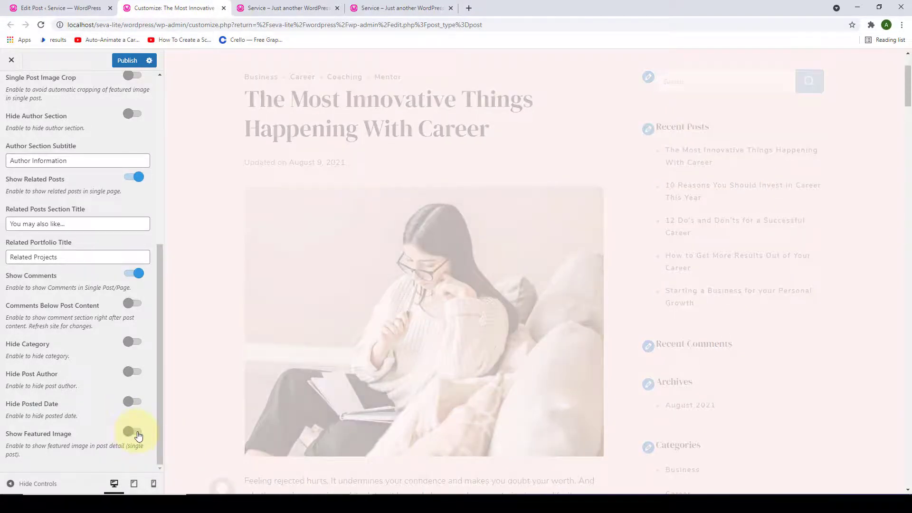
pyautogui.click(138, 433)
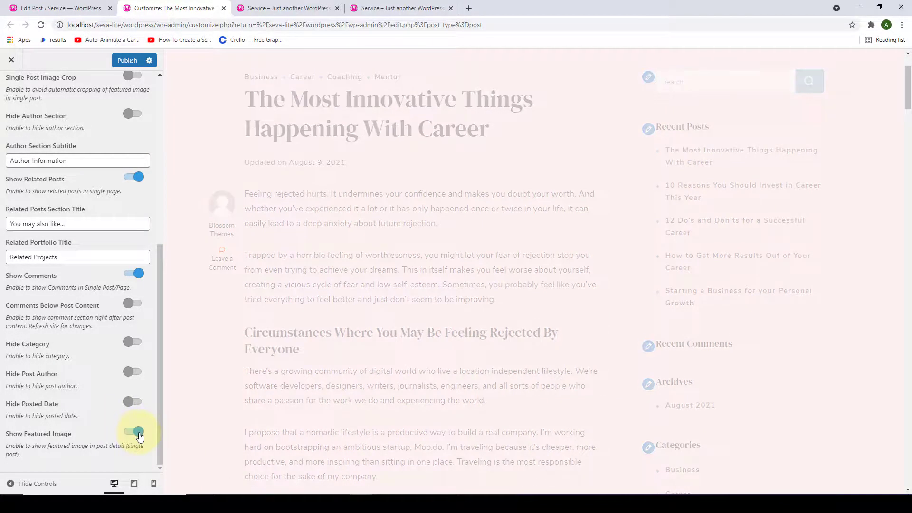
# - Turn on Single Post Image Crop and publish the Customizer changes
pyautogui.scroll(1, 122, 373)
pyautogui.scroll(-1, 128, 371)
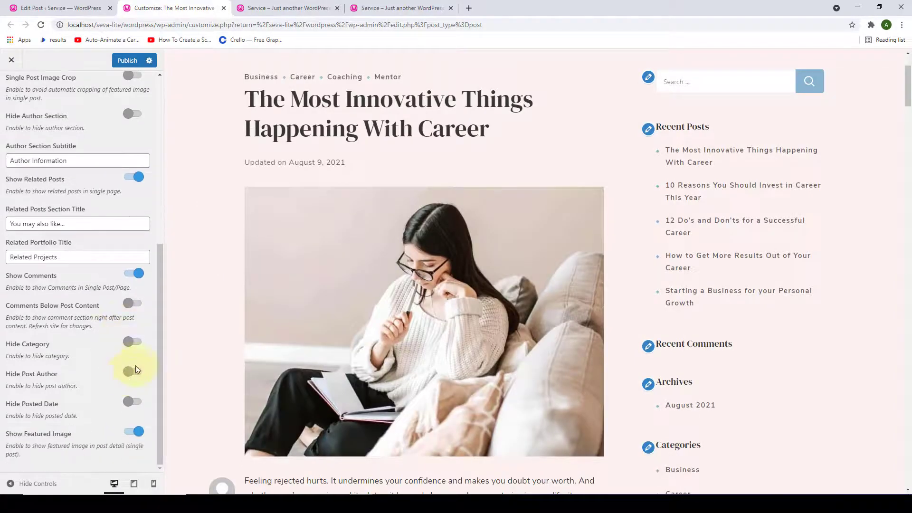
pyautogui.scroll(5, 133, 351)
pyautogui.scroll(-1, 133, 343)
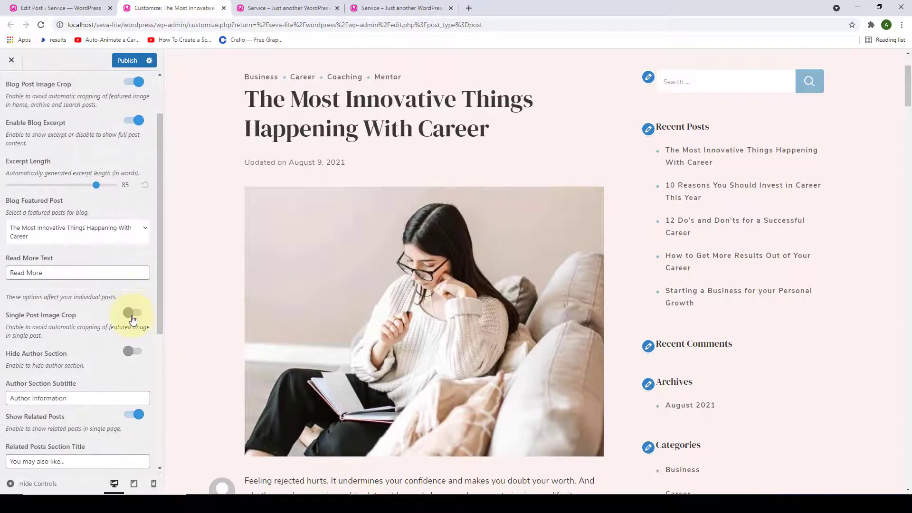
pyautogui.click(133, 318)
pyautogui.scroll(2, 141, 317)
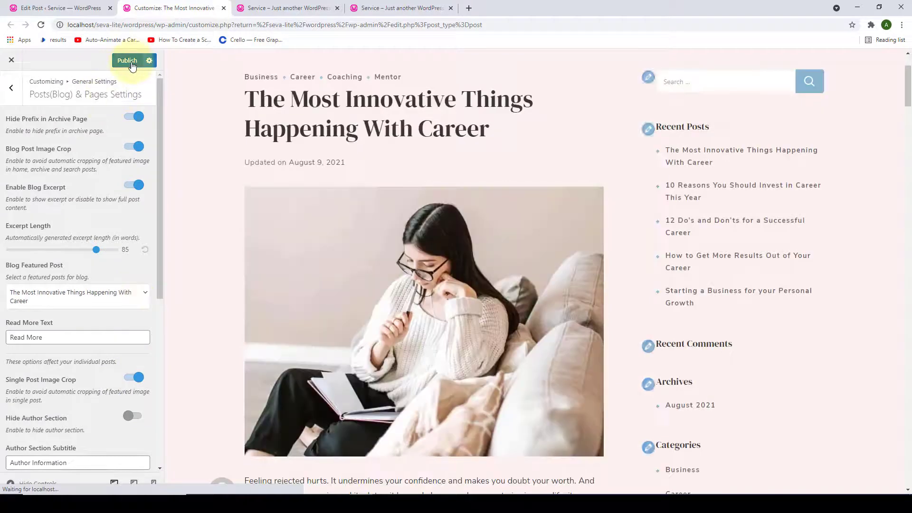
pyautogui.click(132, 66)
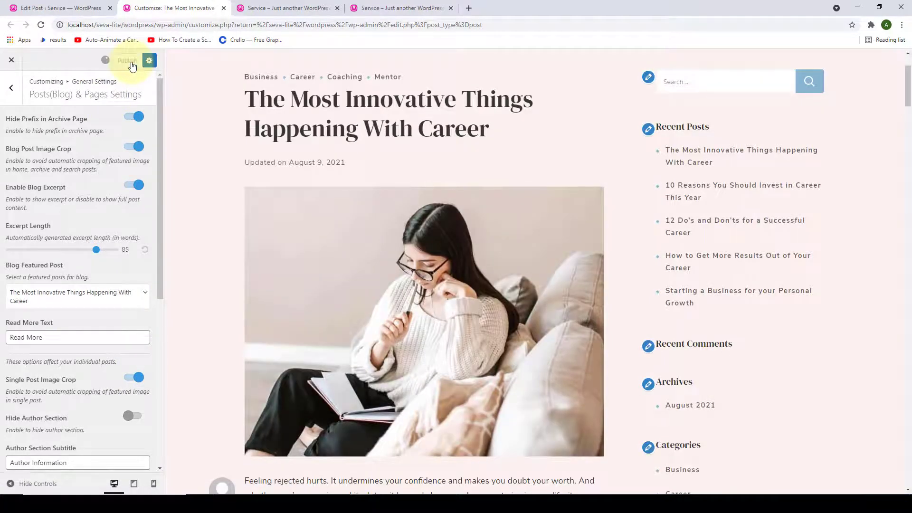
pyautogui.click(17, 100)
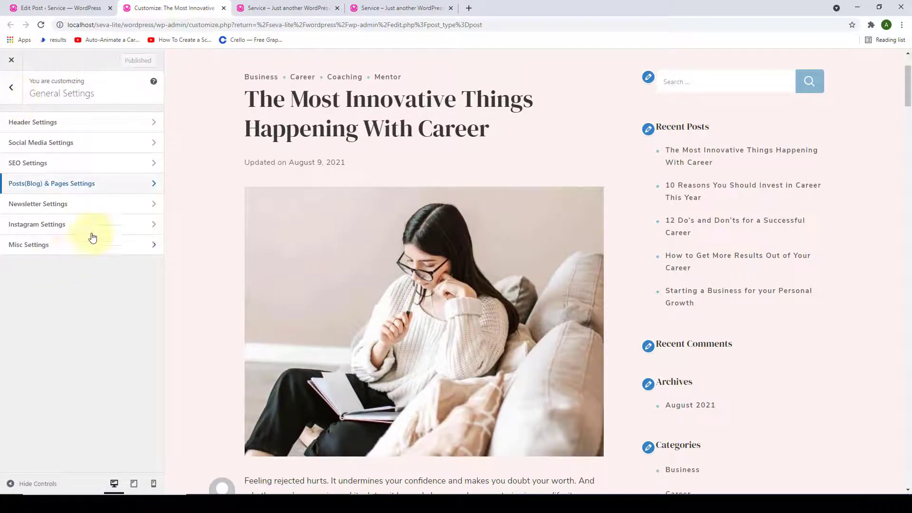
# - Open Newsletter Settings and check the newsletter section on the live home page
pyautogui.click(95, 210)
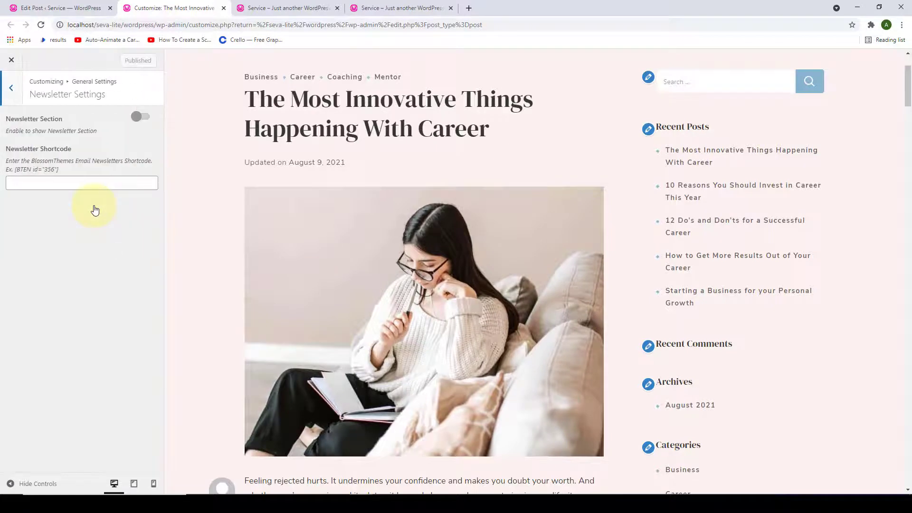
pyautogui.click(266, 7)
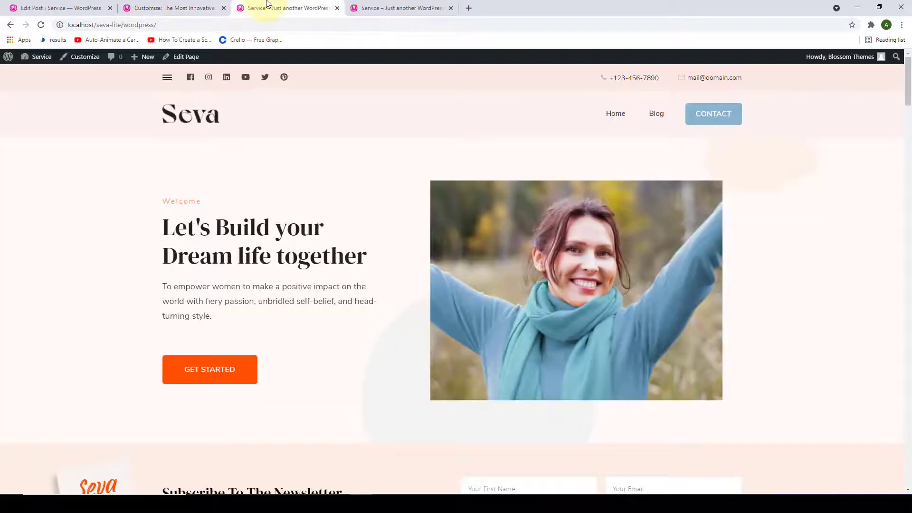
pyautogui.scroll(-6, 338, 172)
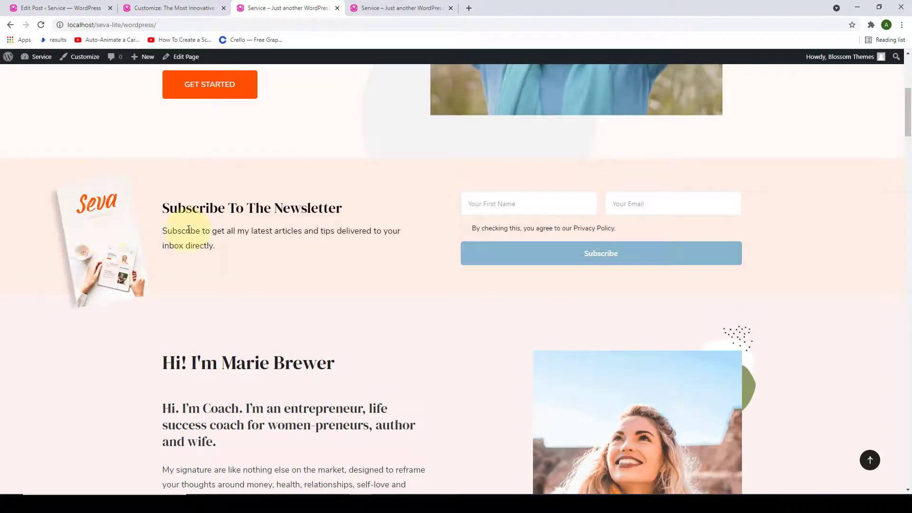
pyautogui.scroll(3, 332, 163)
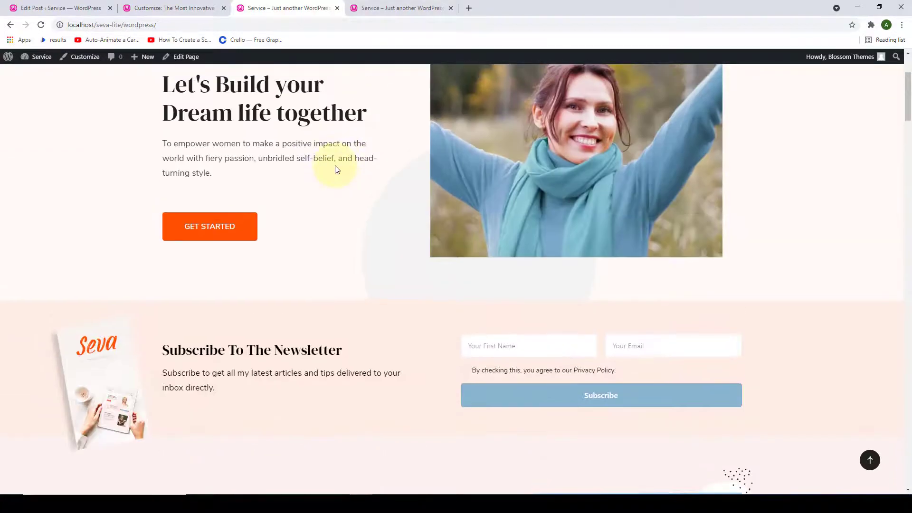
pyautogui.scroll(-3, 336, 169)
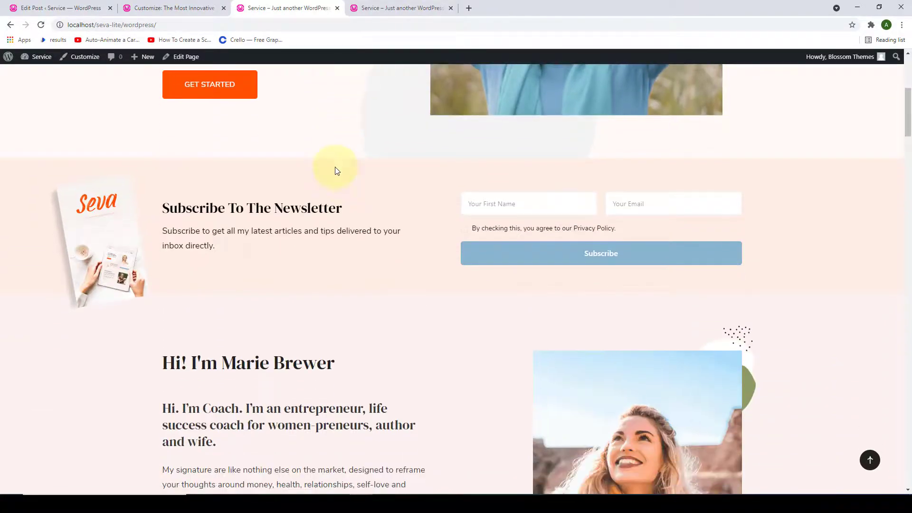
pyautogui.click(153, 5)
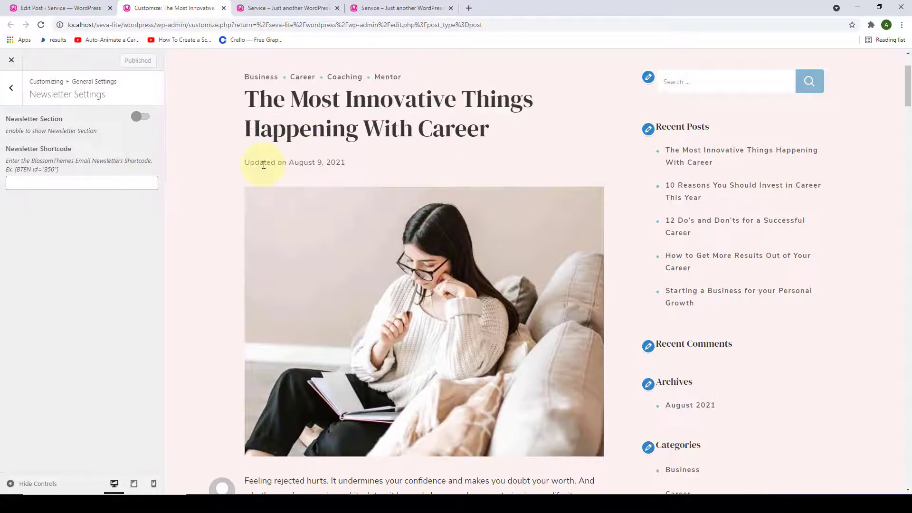
# - Switch on the Newsletter Section, leaving the shortcode field empty for now
pyautogui.click(148, 119)
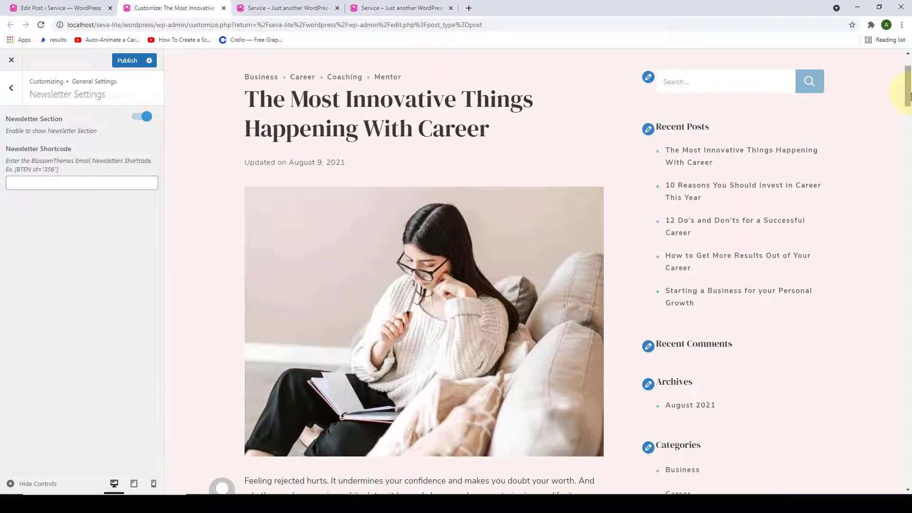
pyautogui.moveTo(909, 97); pyautogui.dragTo(908, 443)
pyautogui.click(43, 187)
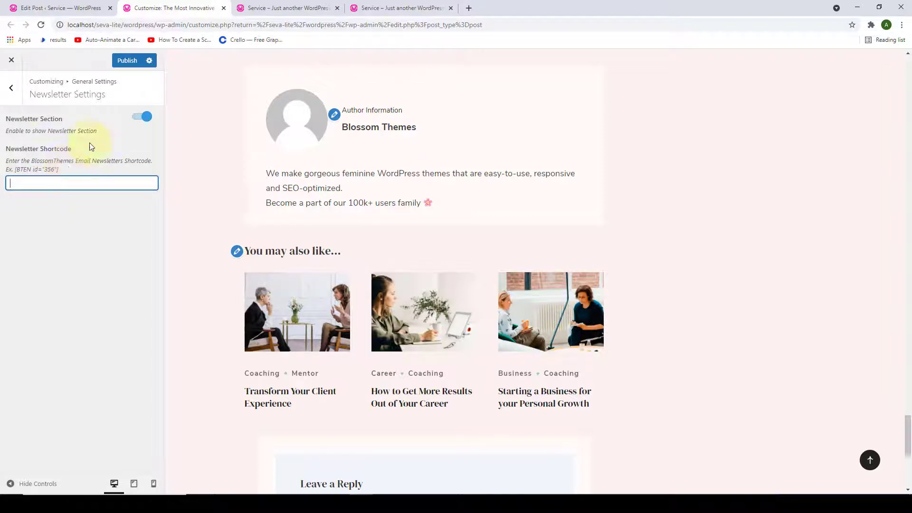
pyautogui.click(29, 5)
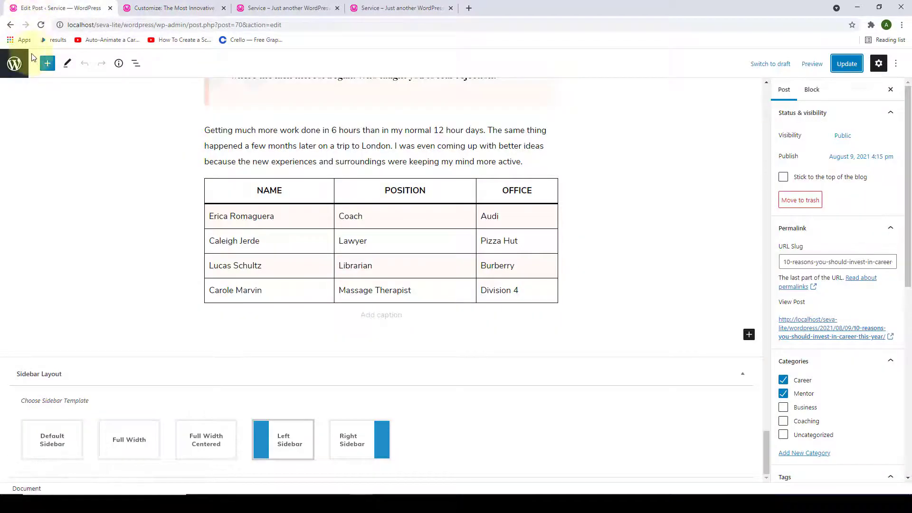
# - Copy the shortcode [BTEN id="43"] from the email newsletter list
pyautogui.click(15, 64)
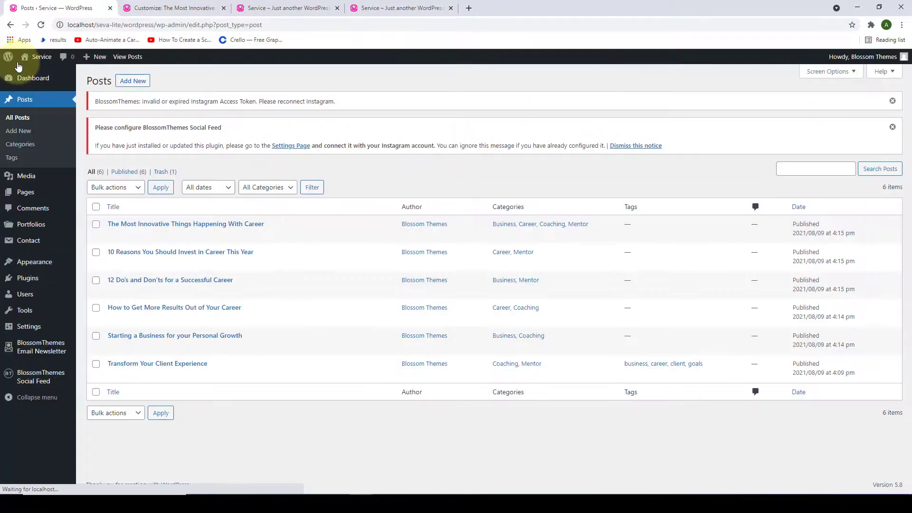
pyautogui.moveTo(39, 345)
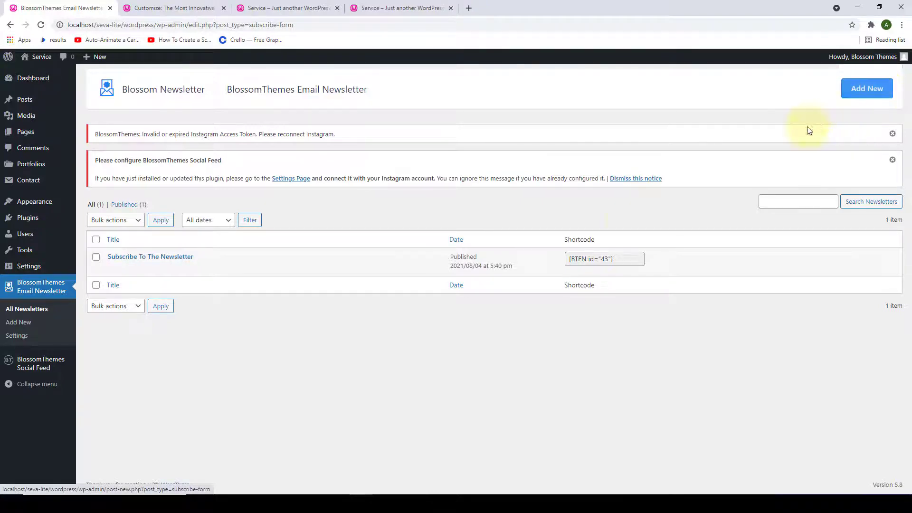
pyautogui.click(598, 260)
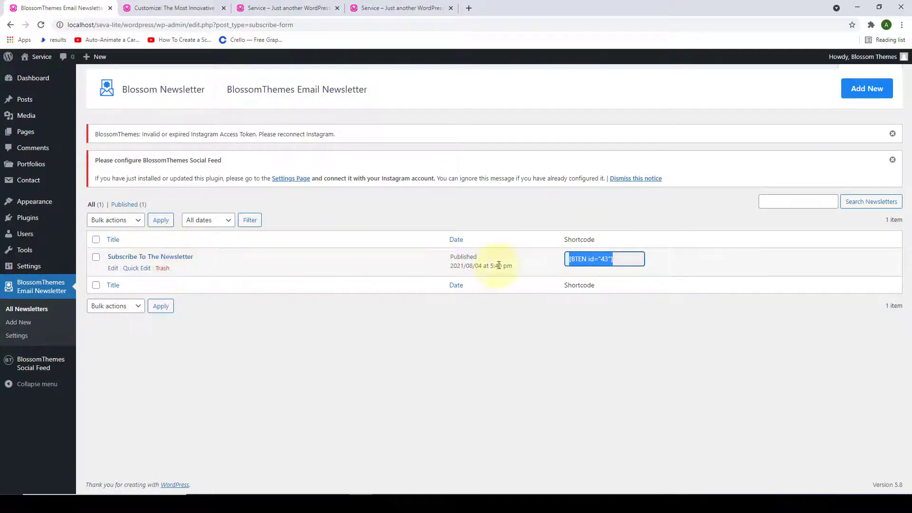
pyautogui.rightClick(595, 259)
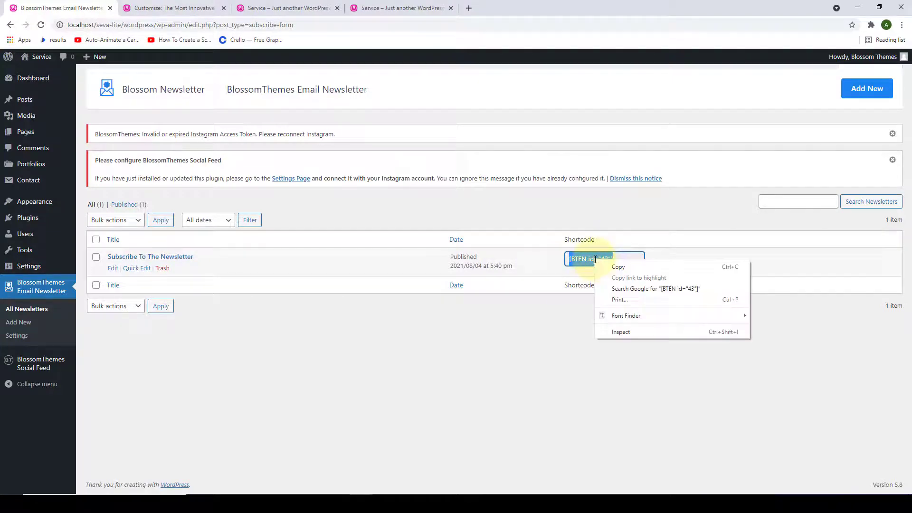
pyautogui.click(603, 268)
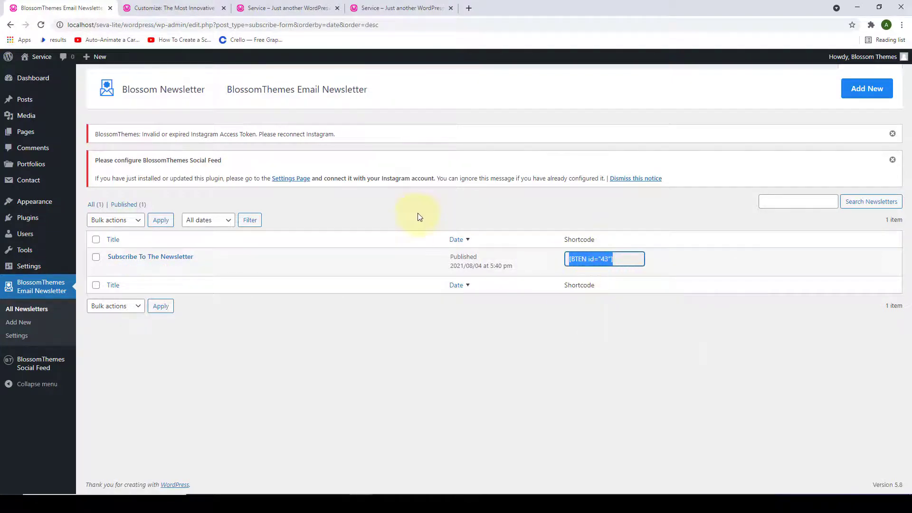
pyautogui.click(157, 8)
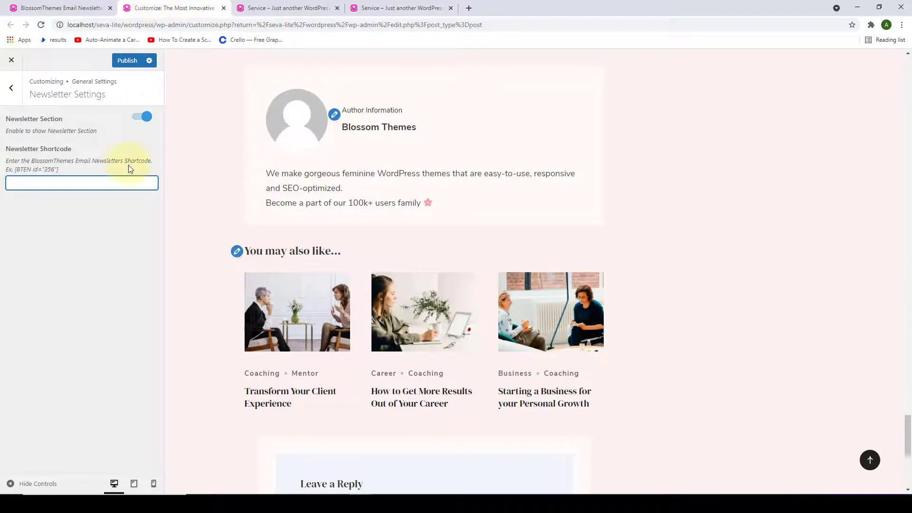
# - Paste [BTEN id="43"] into the Newsletter Shortcode field
pyautogui.rightClick(110, 186)
pyautogui.click(133, 262)
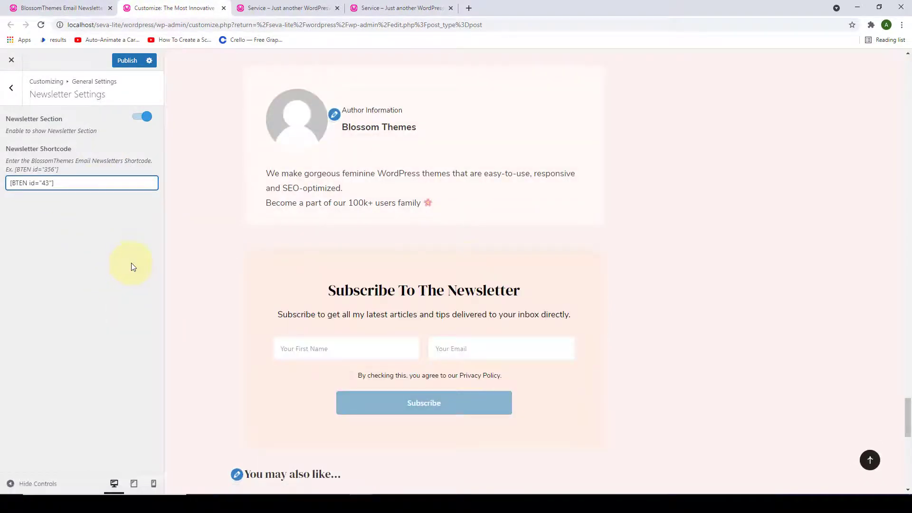
pyautogui.scroll(-2, 466, 263)
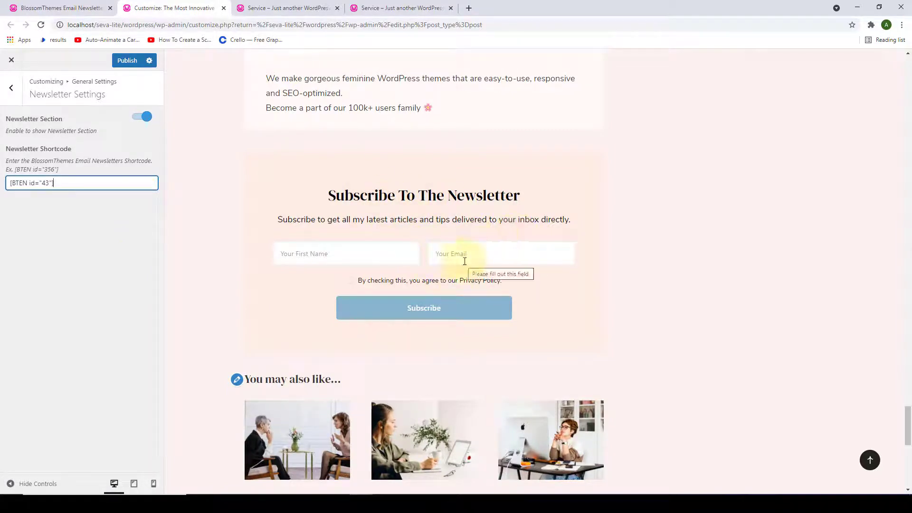
pyautogui.scroll(-4, 401, 201)
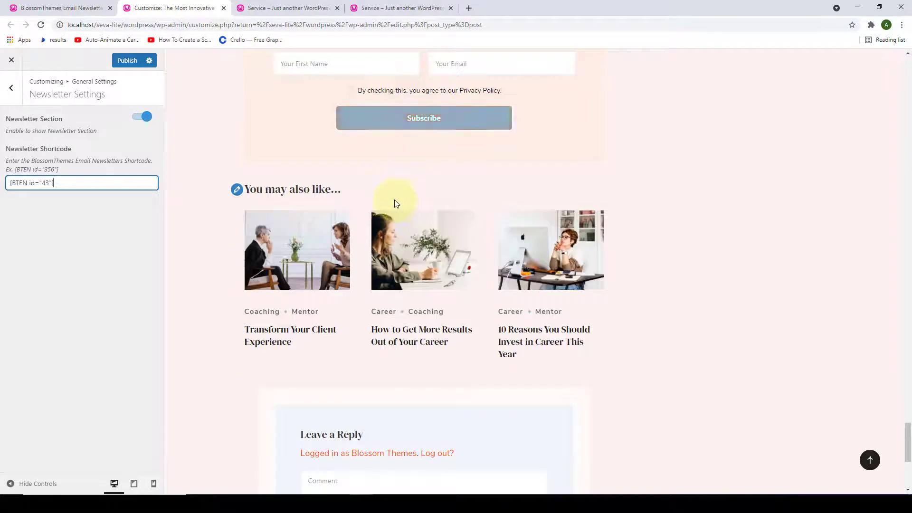
# - Preview the subscribe form on the Transform Your Client Experience post and publish
pyautogui.click(304, 331)
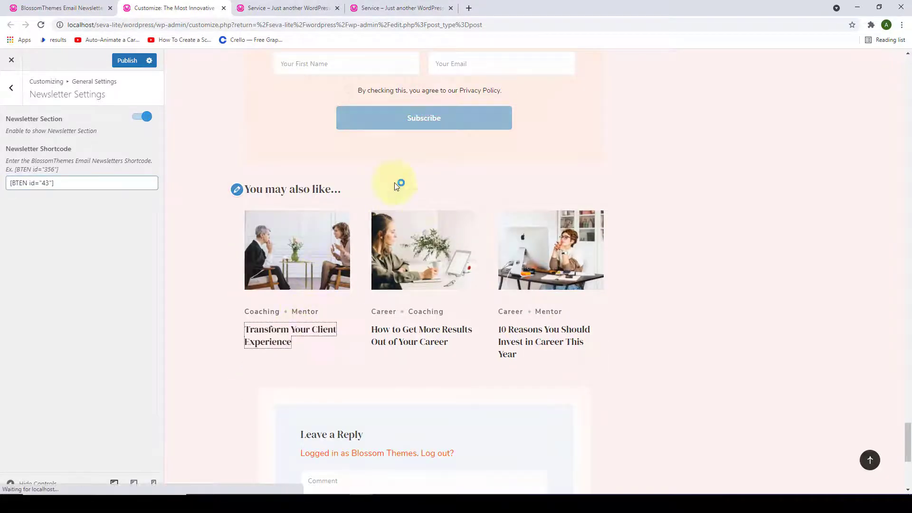
pyautogui.scroll(-15, 463, 218)
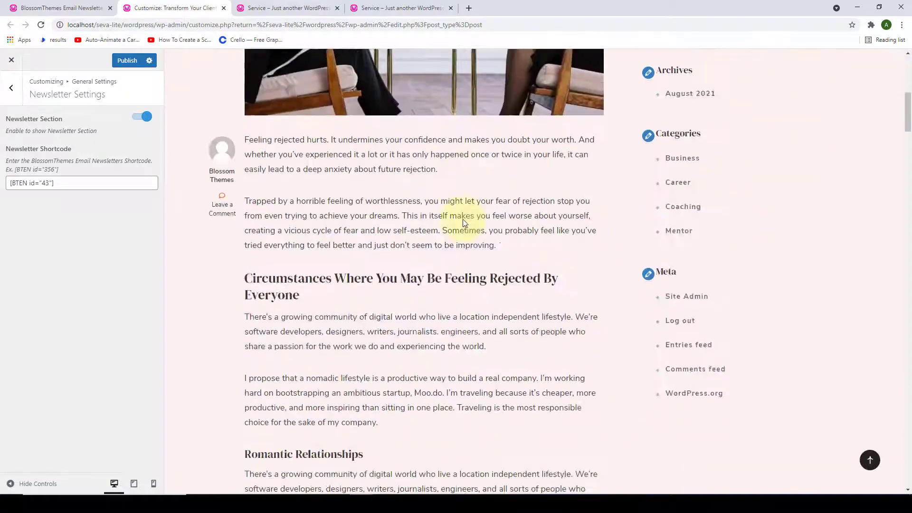
pyautogui.moveTo(904, 141); pyautogui.dragTo(905, 417)
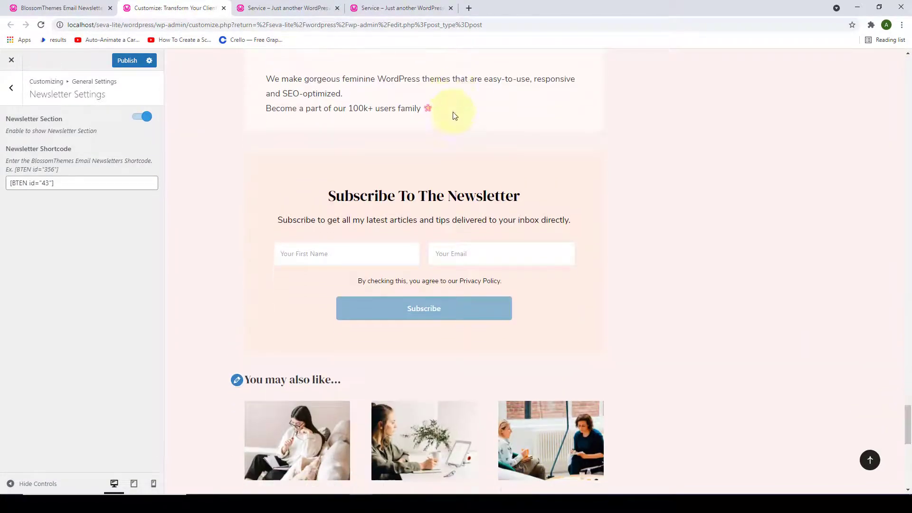
pyautogui.scroll(-2, 333, 157)
pyautogui.click(124, 61)
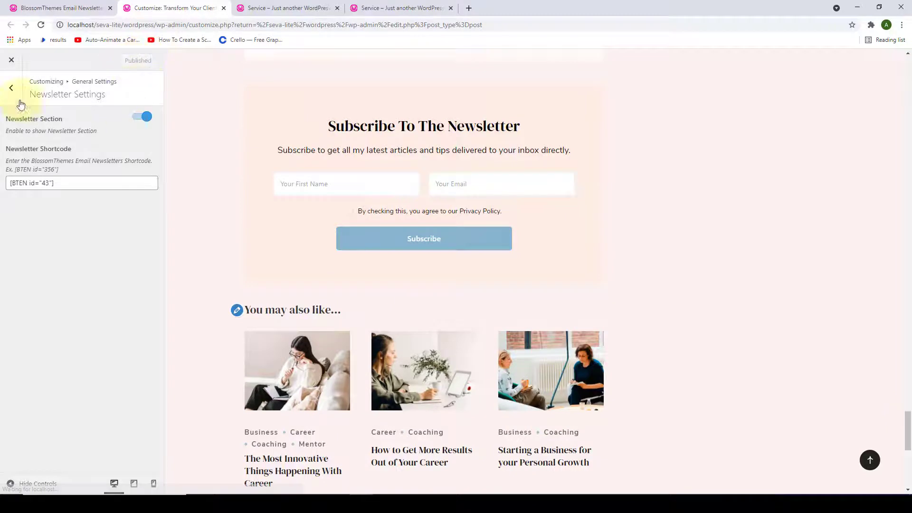
pyautogui.click(11, 88)
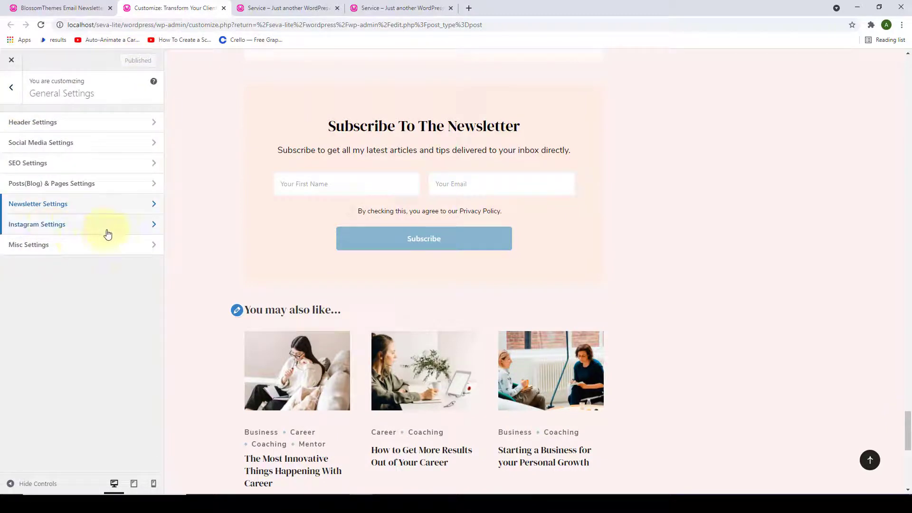
# - Open Instagram Settings and launch the Social Feed plugin settings in a new tab
pyautogui.click(86, 231)
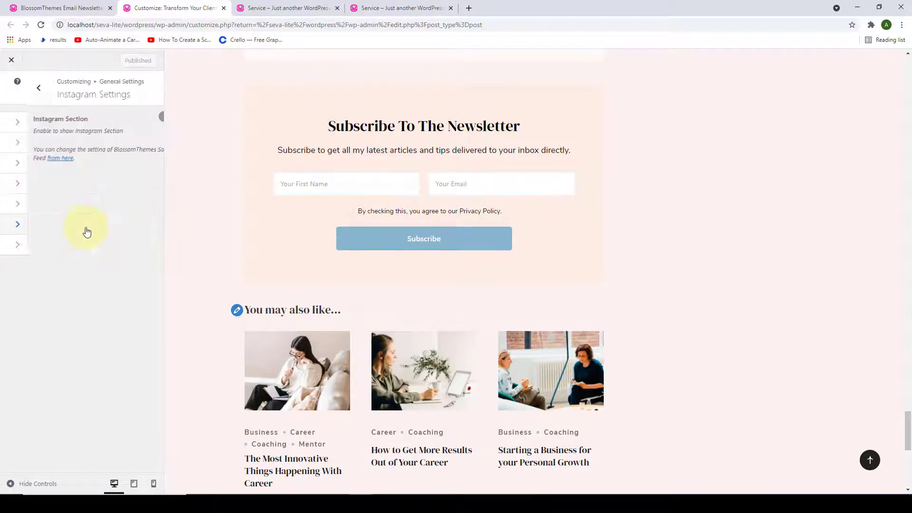
pyautogui.click(871, 460)
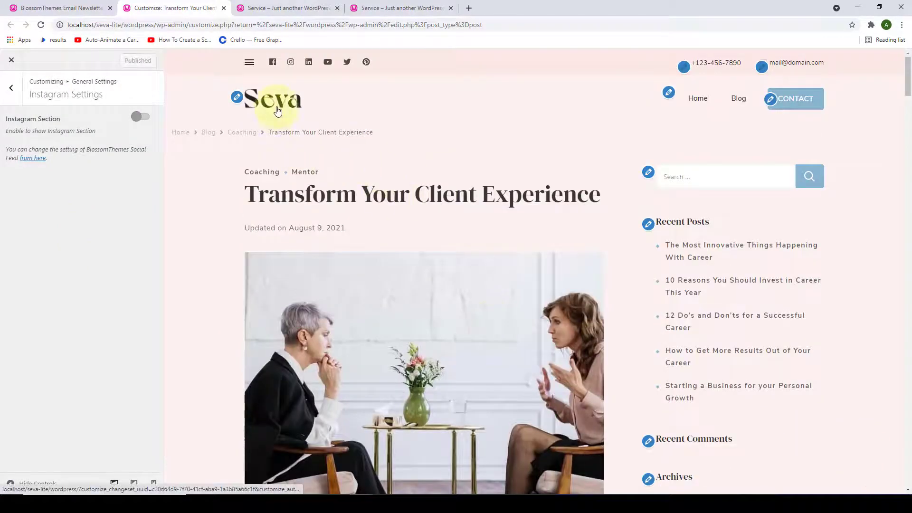
pyautogui.click(278, 110)
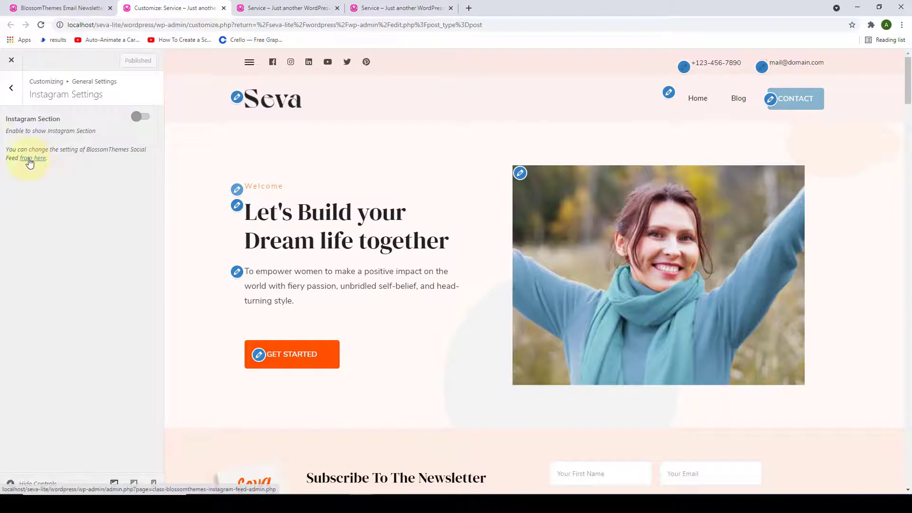
pyautogui.rightClick(44, 163)
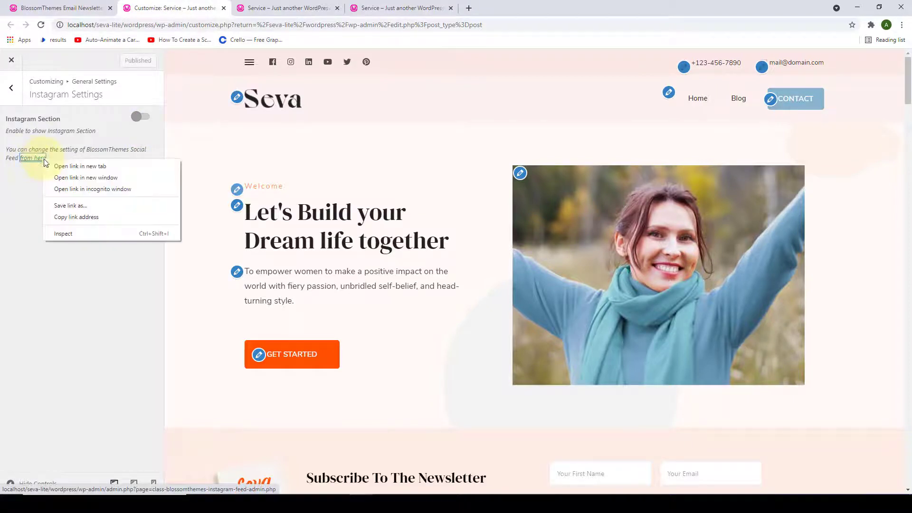
pyautogui.click(72, 166)
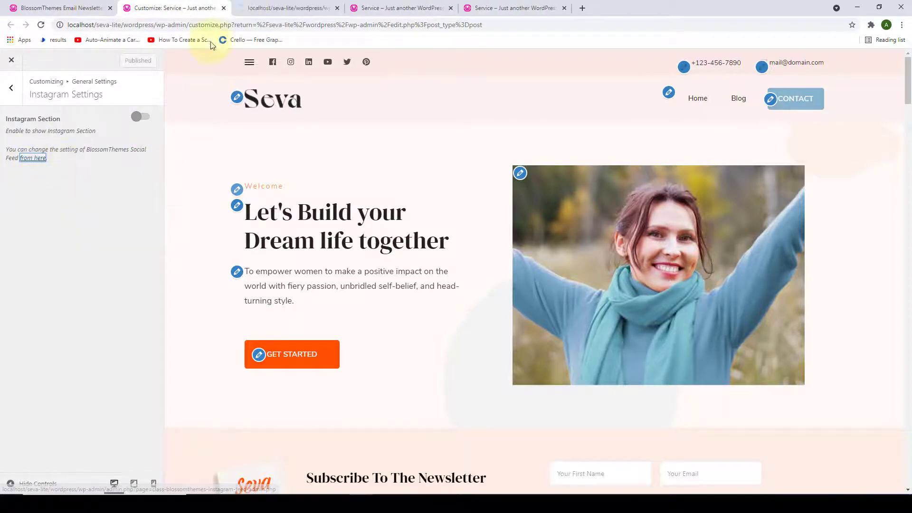
pyautogui.click(245, 9)
pyautogui.scroll(-1, 245, 210)
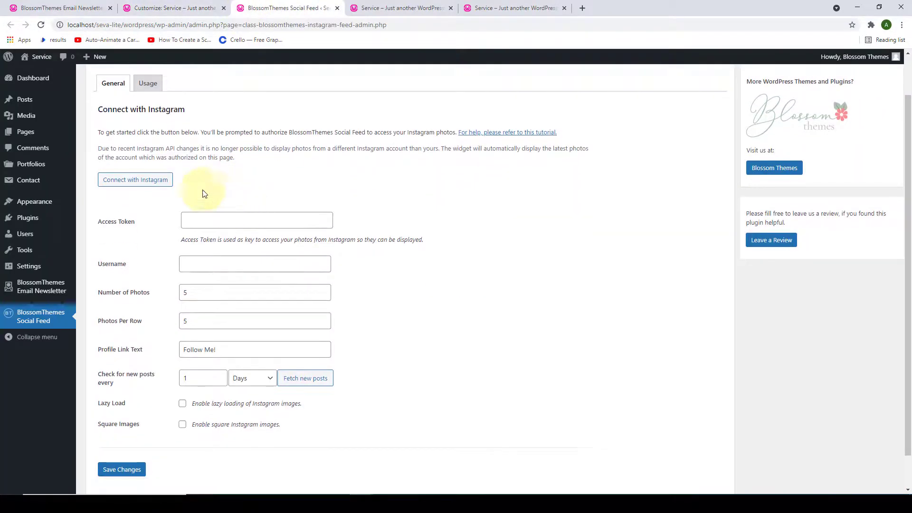
# - Connect the Social Feed plugin with Instagram and allow access
pyautogui.click(141, 185)
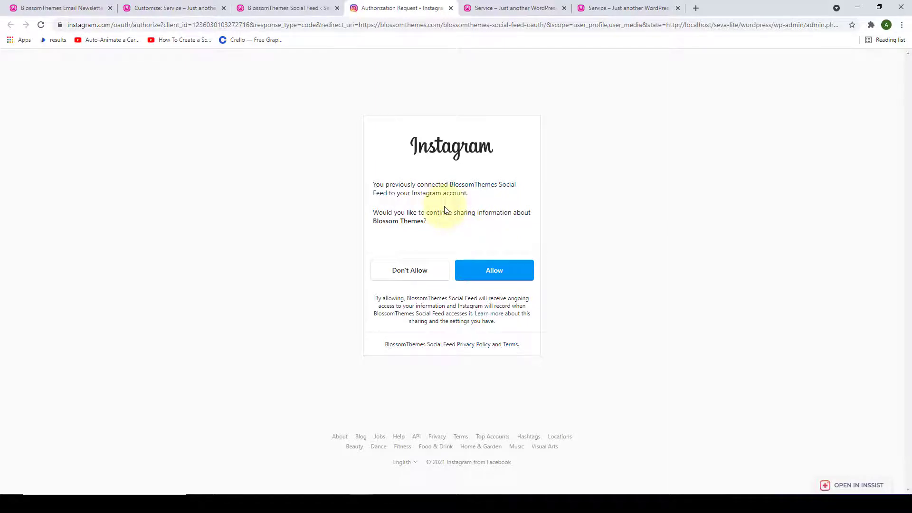
pyautogui.click(499, 274)
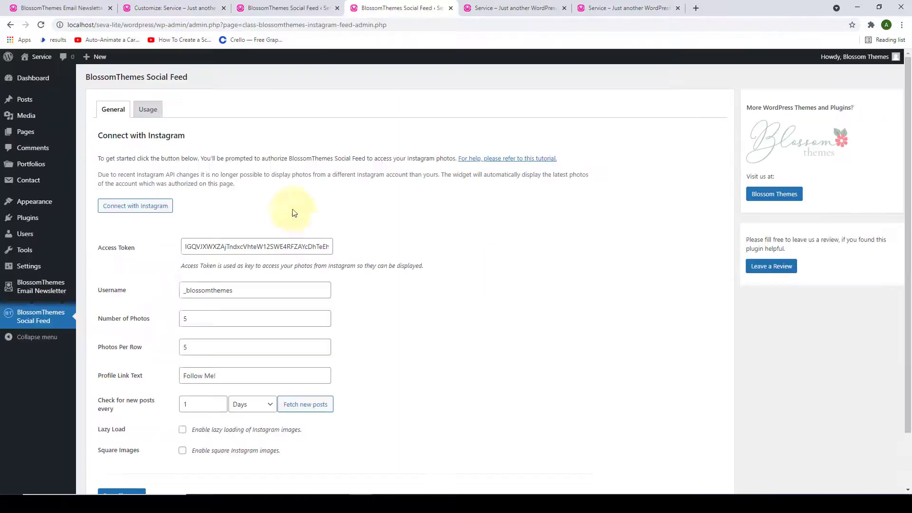
# - Turn on Square Images and save the Social Feed settings
pyautogui.scroll(-1, 292, 223)
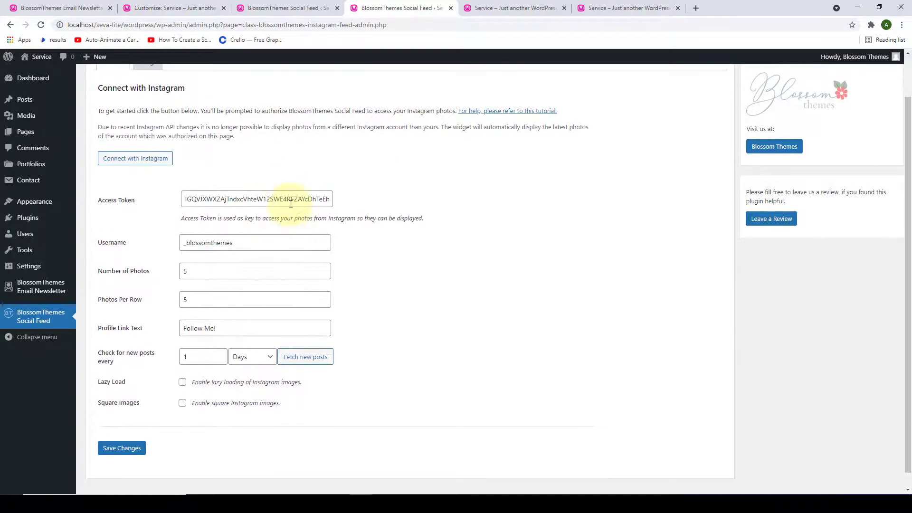
pyautogui.click(277, 246)
pyautogui.click(272, 244)
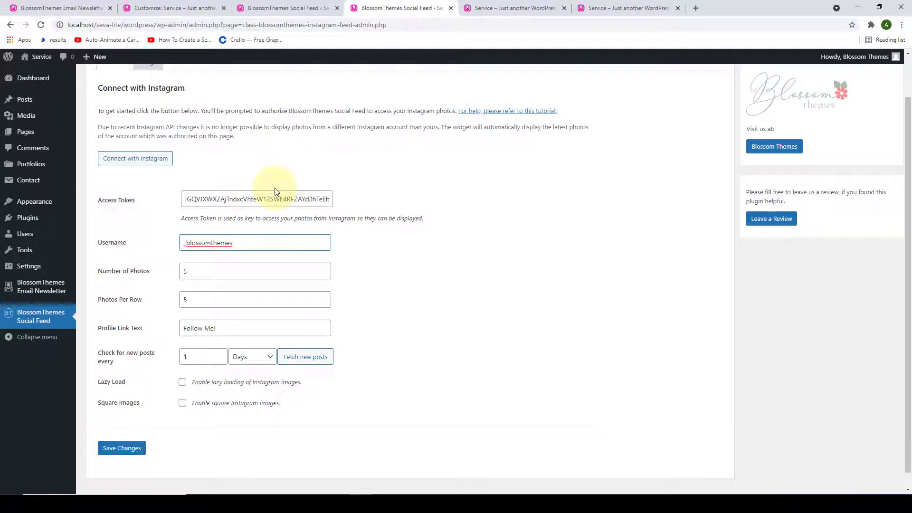
pyautogui.click(475, 230)
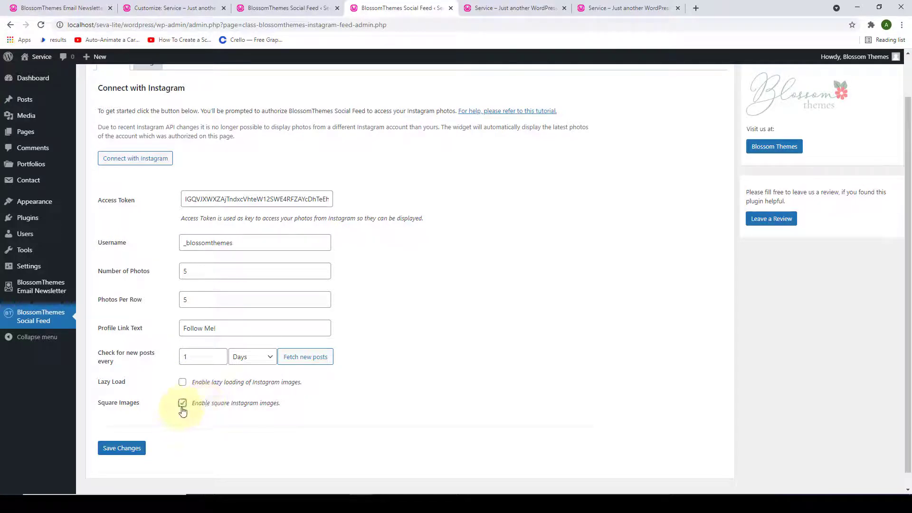
pyautogui.click(132, 452)
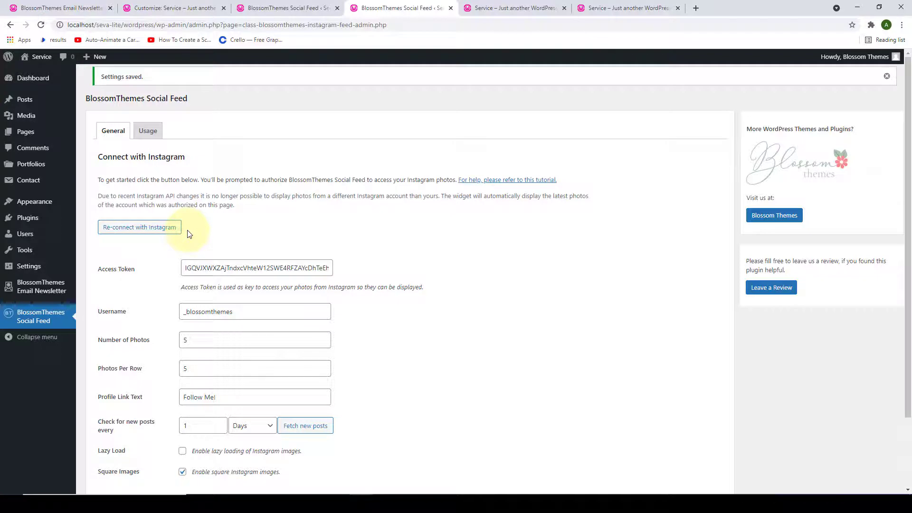
# - Close both Social Feed settings tabs and return to the Customizer
pyautogui.click(450, 9)
pyautogui.click(330, 8)
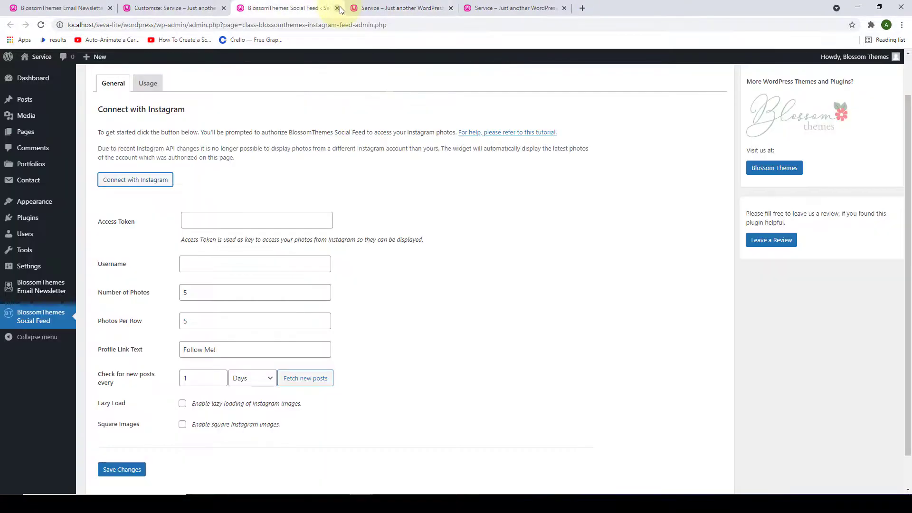
pyautogui.click(338, 8)
pyautogui.click(178, 8)
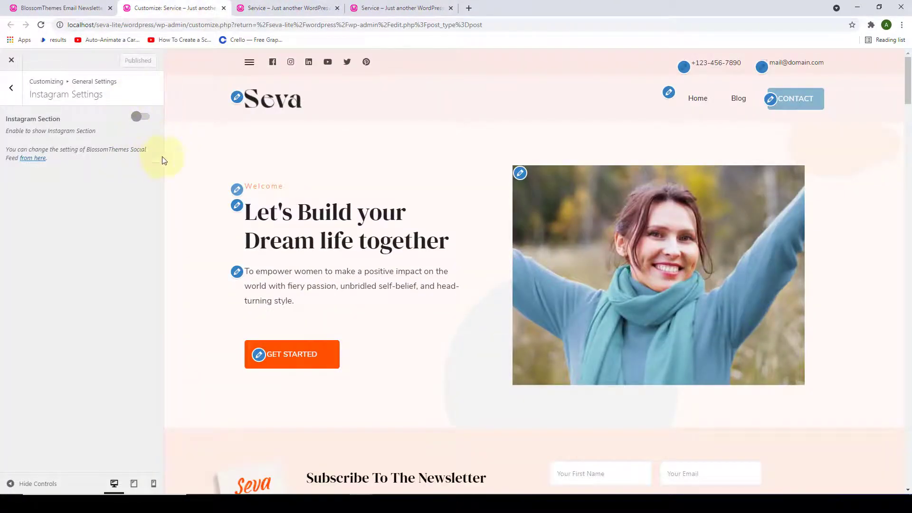
# - Enable the Instagram Section, publish it, and view the live site
pyautogui.moveTo(908, 76); pyautogui.dragTo(907, 457)
pyautogui.scroll(-7, 892, 458)
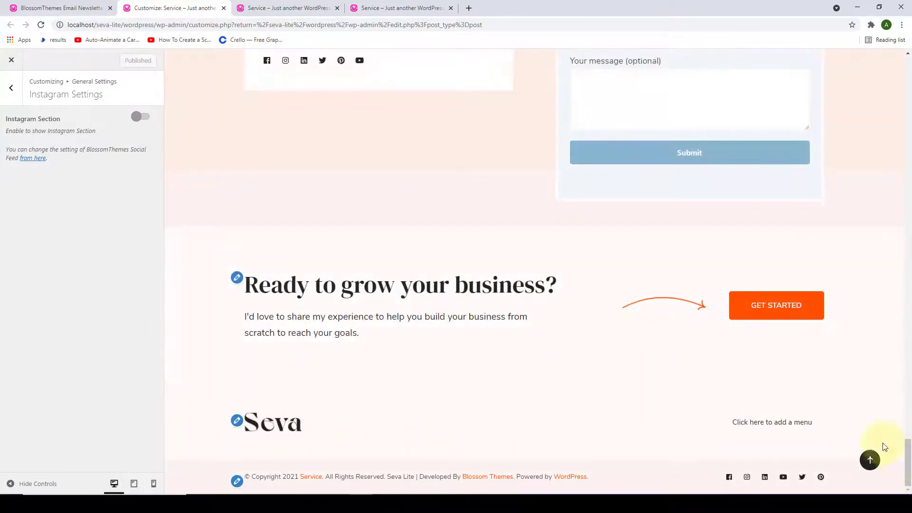
pyautogui.click(141, 116)
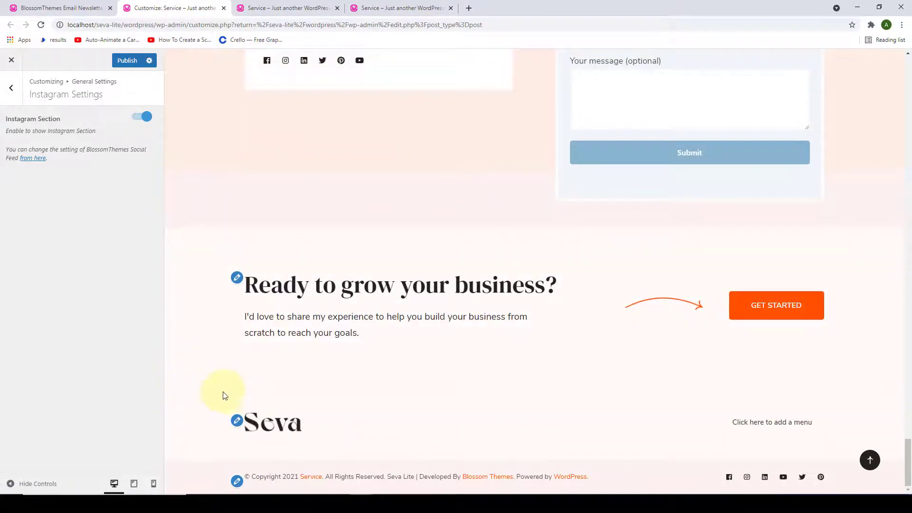
pyautogui.click(141, 117)
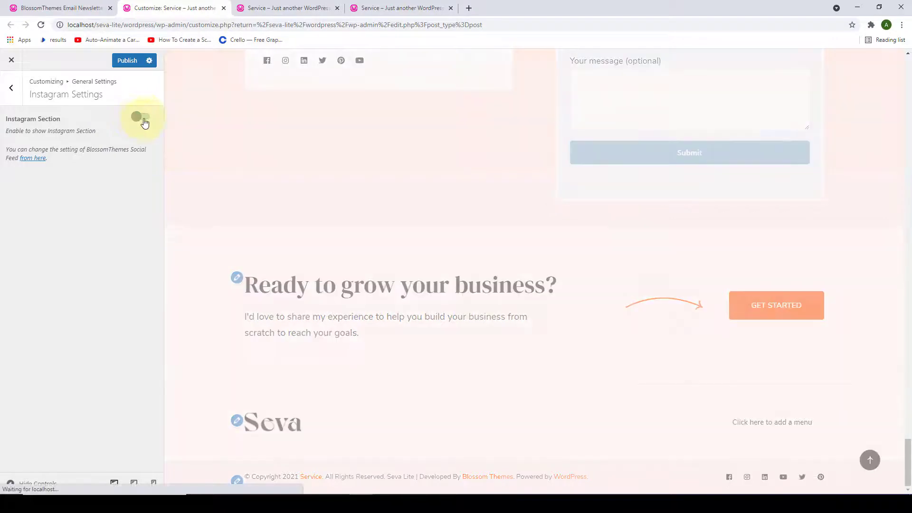
pyautogui.click(142, 117)
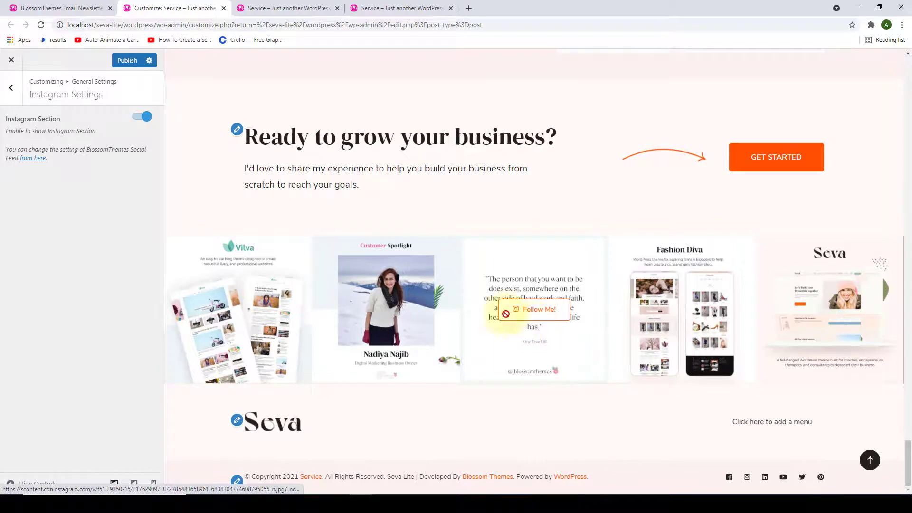
pyautogui.click(128, 61)
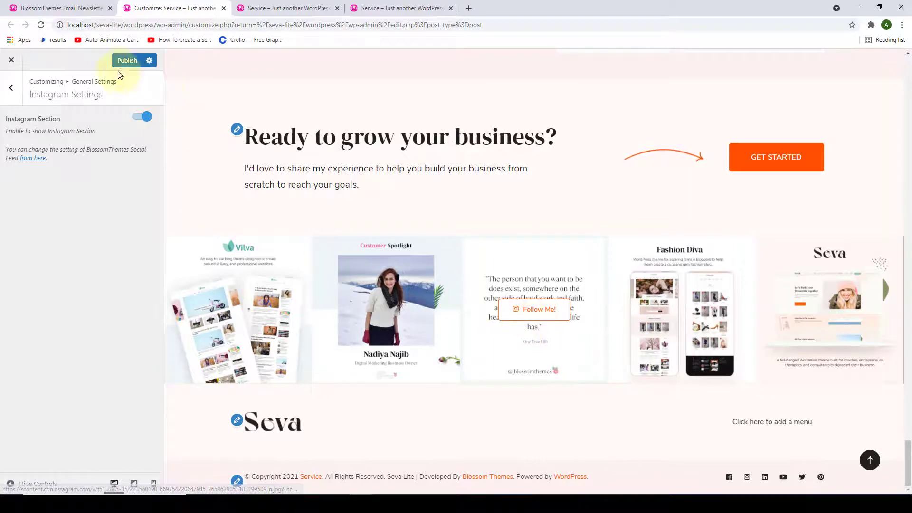
pyautogui.click(311, 4)
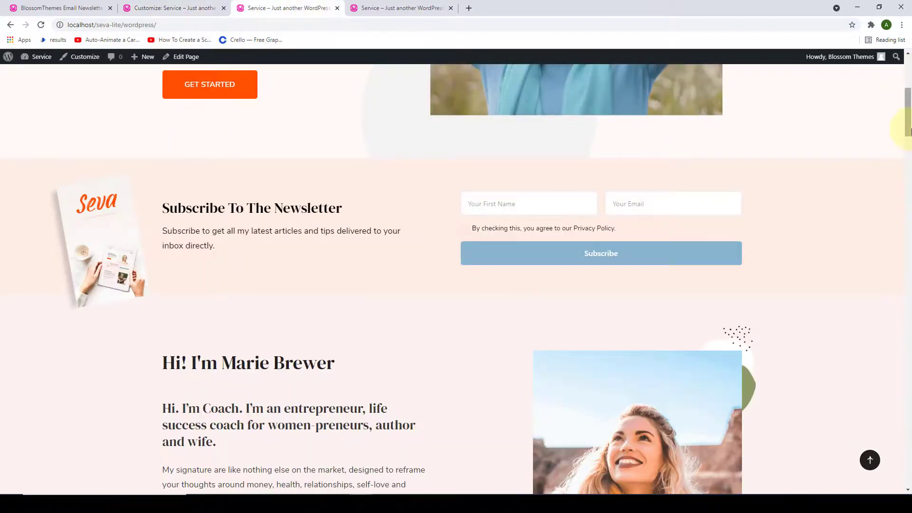
# - Refresh the live home page, check the Instagram feed above the footer, and return to the Customizer
pyautogui.moveTo(907, 112); pyautogui.dragTo(906, 490)
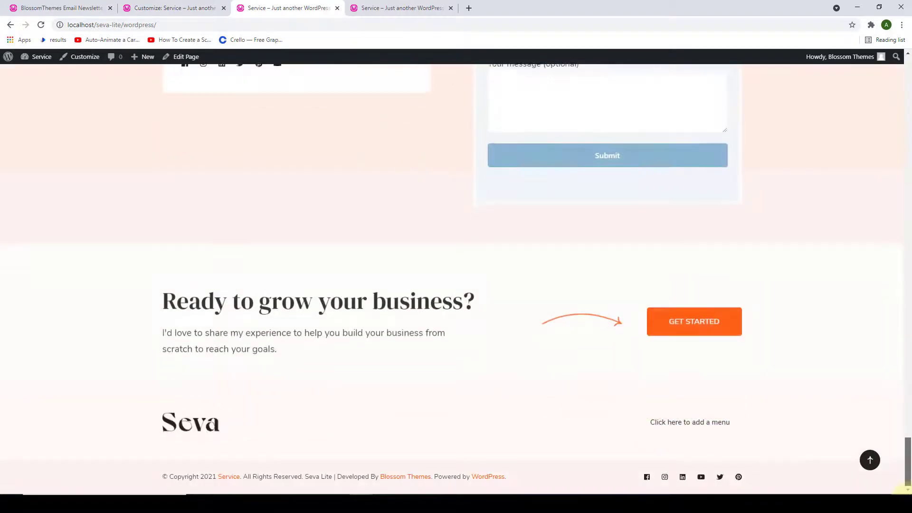
pyautogui.click(41, 25)
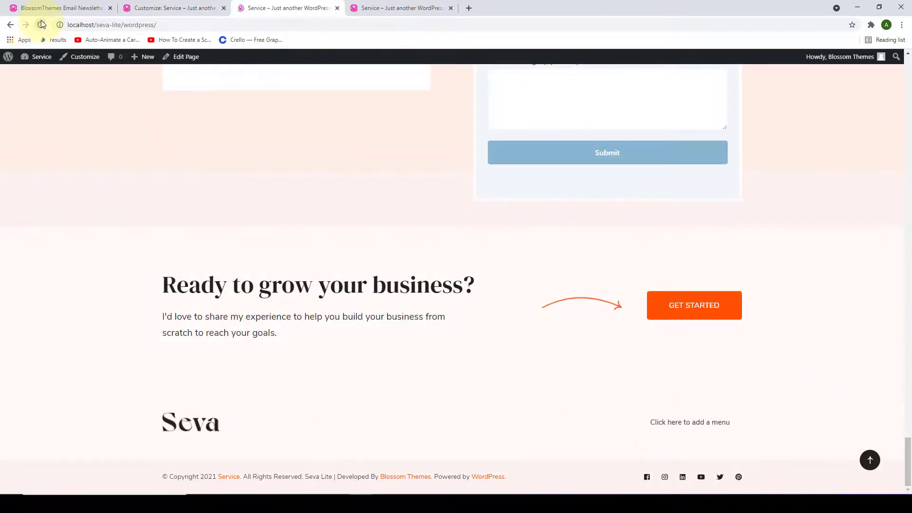
pyautogui.scroll(-6, 236, 310)
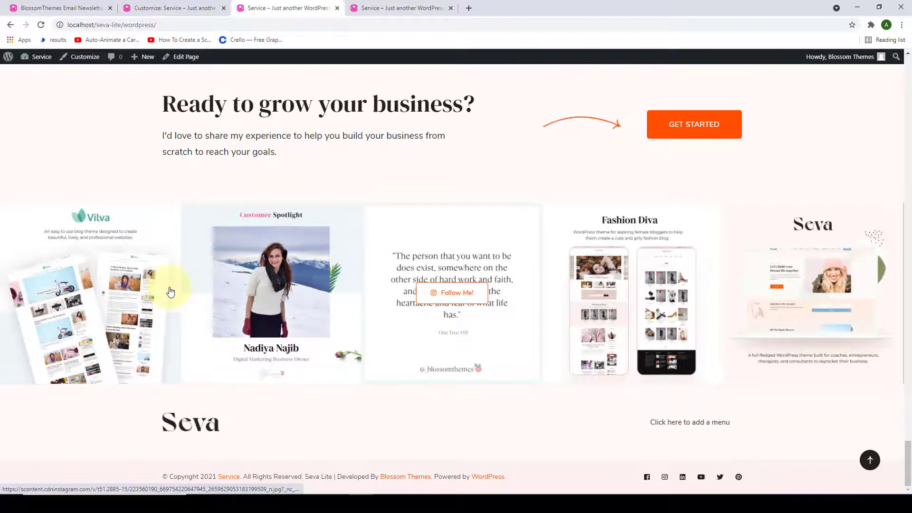
pyautogui.click(196, 6)
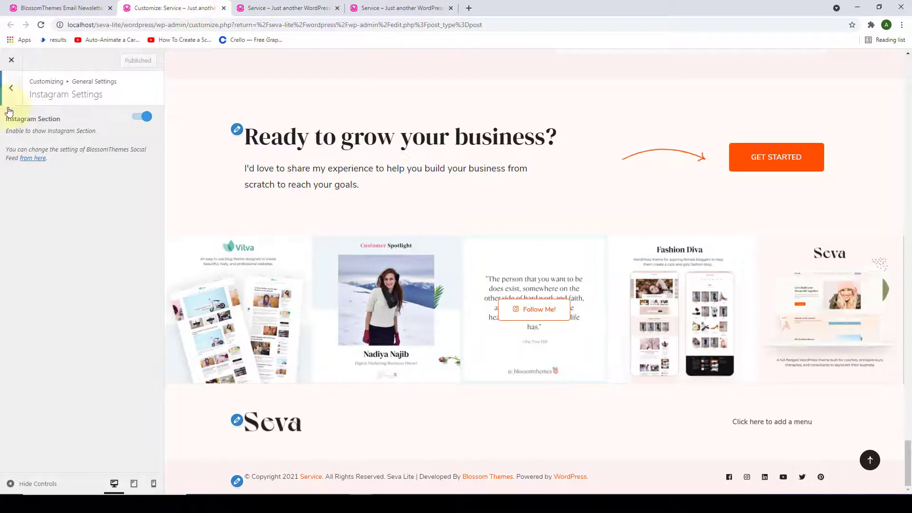
# - Open Misc Settings from the general settings list and switch Enable Animation off
pyautogui.click(11, 87)
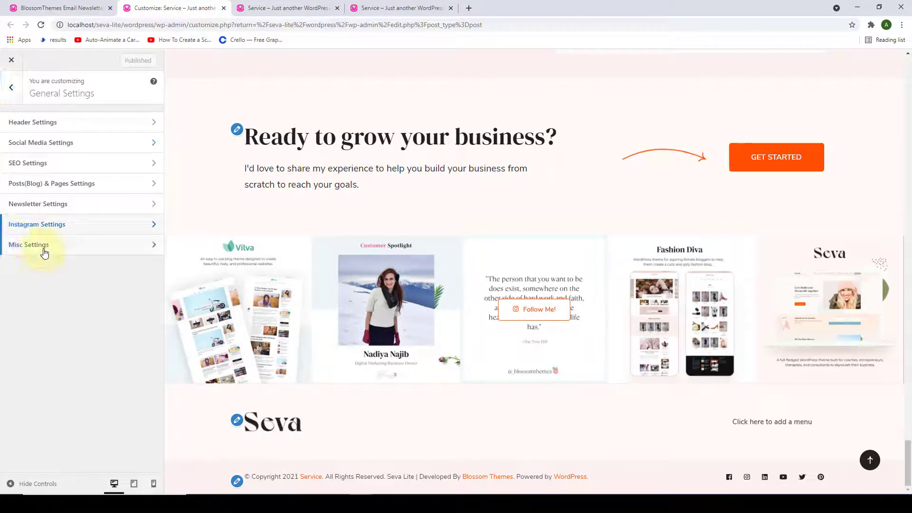
pyautogui.click(44, 253)
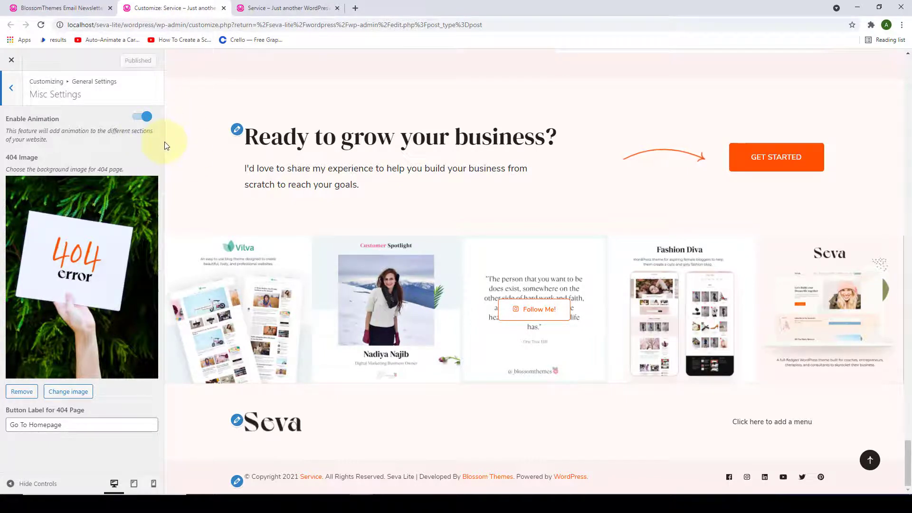
pyautogui.scroll(10, 299, 173)
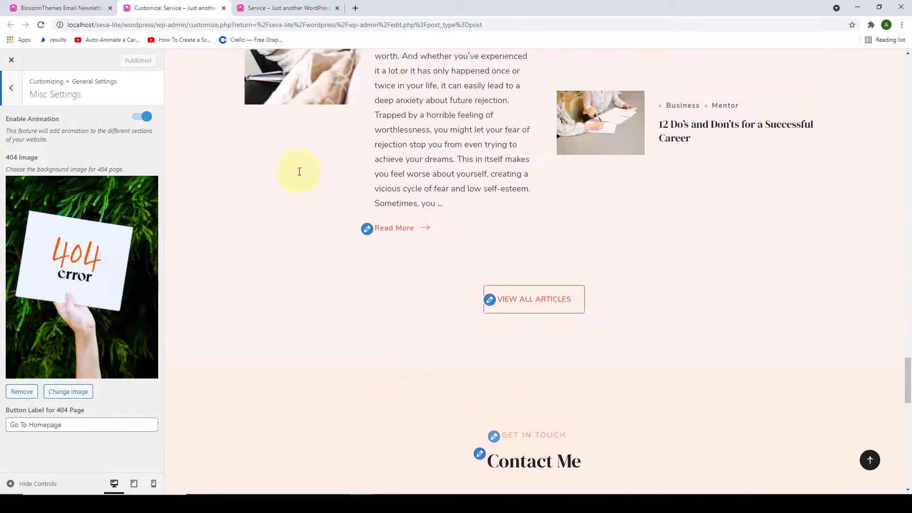
pyautogui.scroll(8, 299, 172)
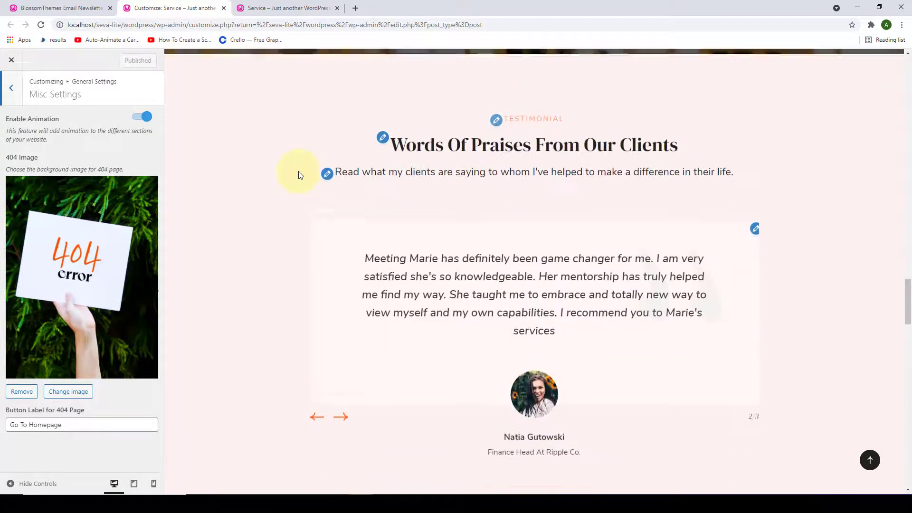
pyautogui.scroll(7, 298, 175)
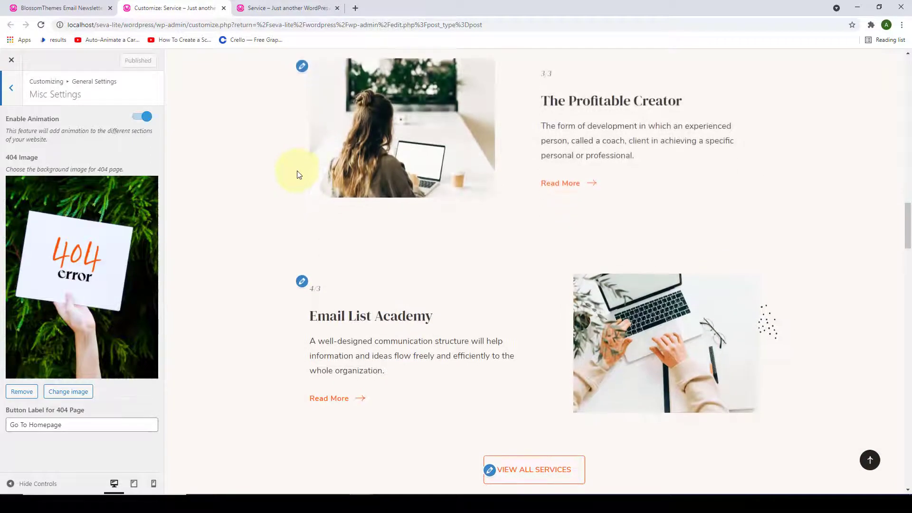
pyautogui.click(141, 116)
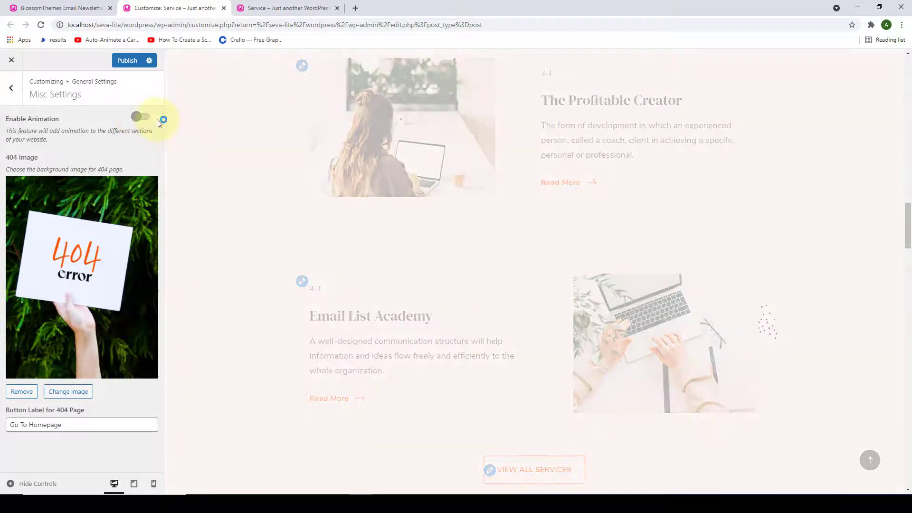
# - Review the preview without animation, then switch Enable Animation back on
pyautogui.scroll(14, 255, 194)
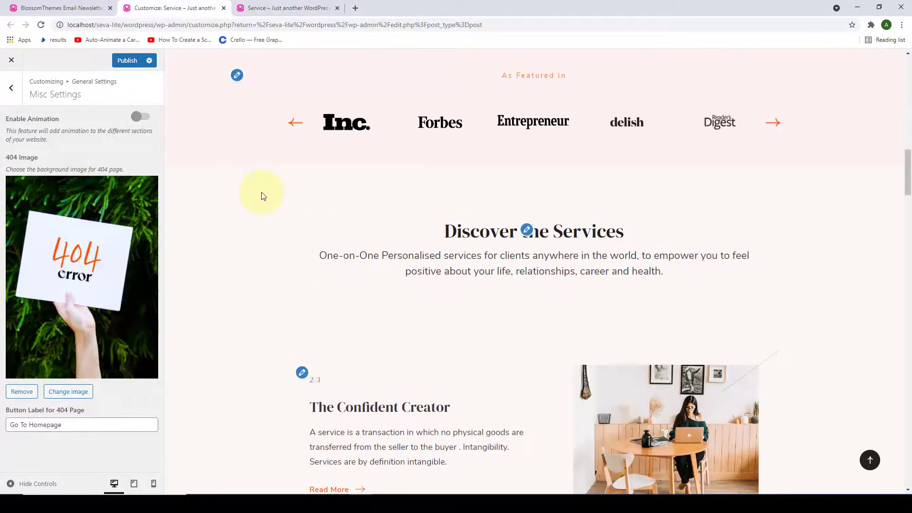
pyautogui.scroll(10, 261, 197)
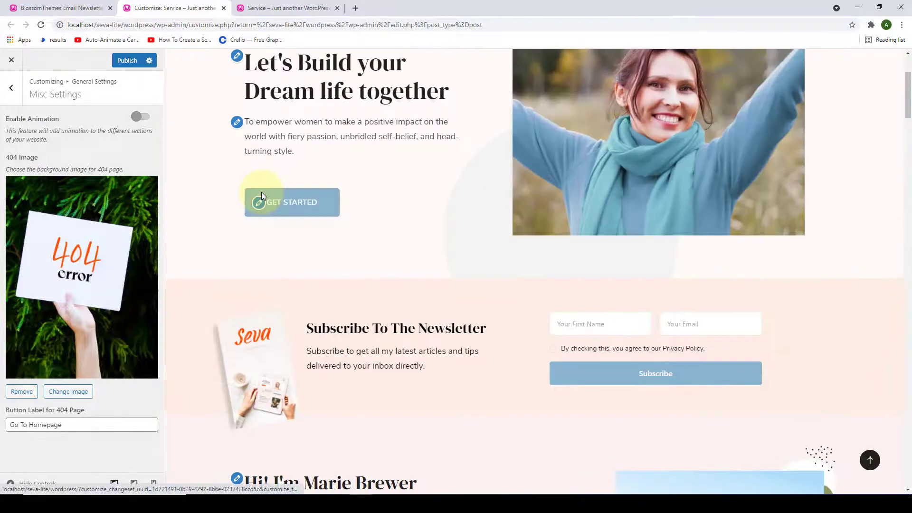
pyautogui.scroll(-4, 263, 196)
pyautogui.scroll(-15, 263, 197)
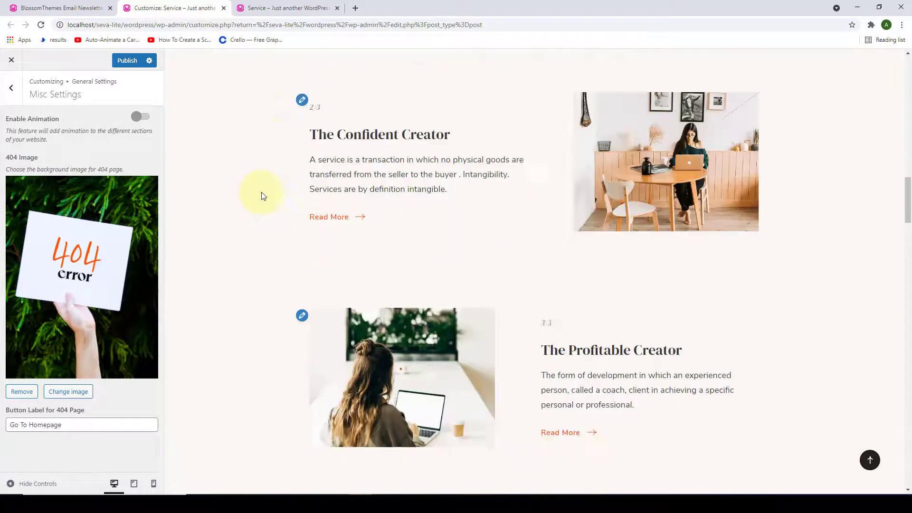
pyautogui.scroll(3, 218, 179)
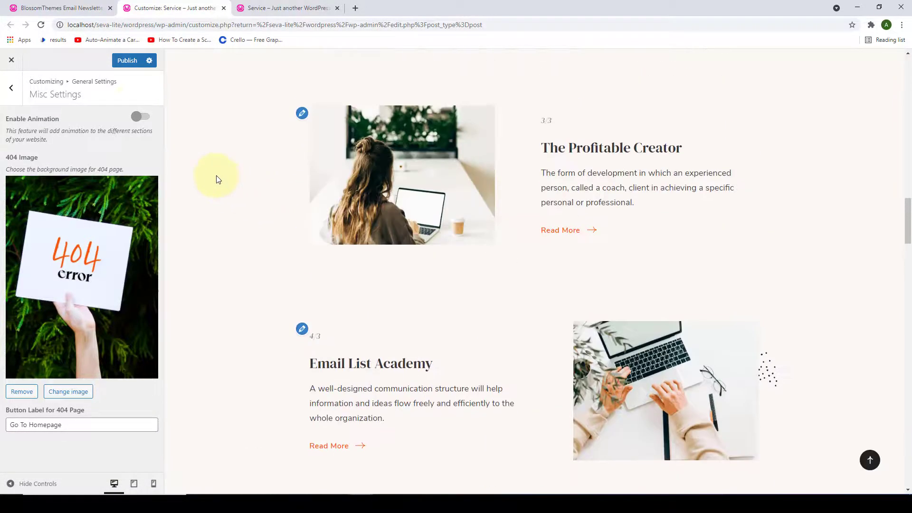
pyautogui.click(144, 120)
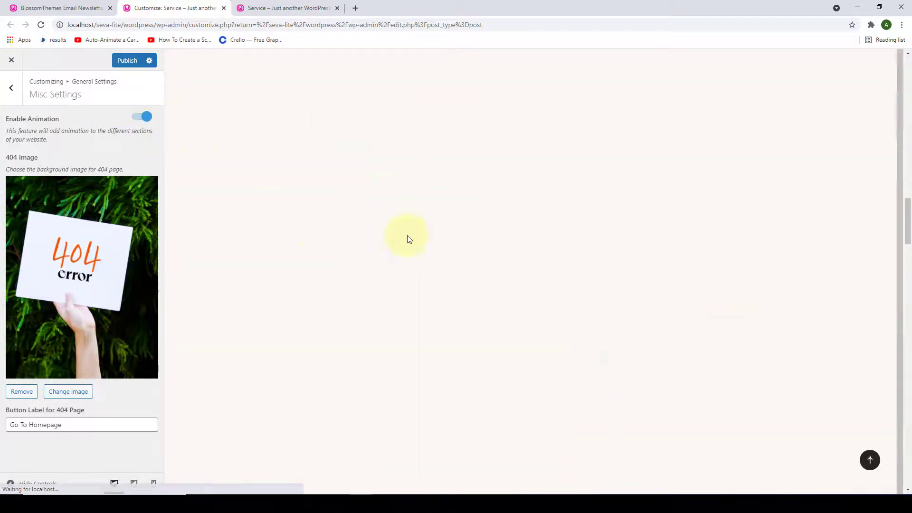
pyautogui.scroll(8, 406, 234)
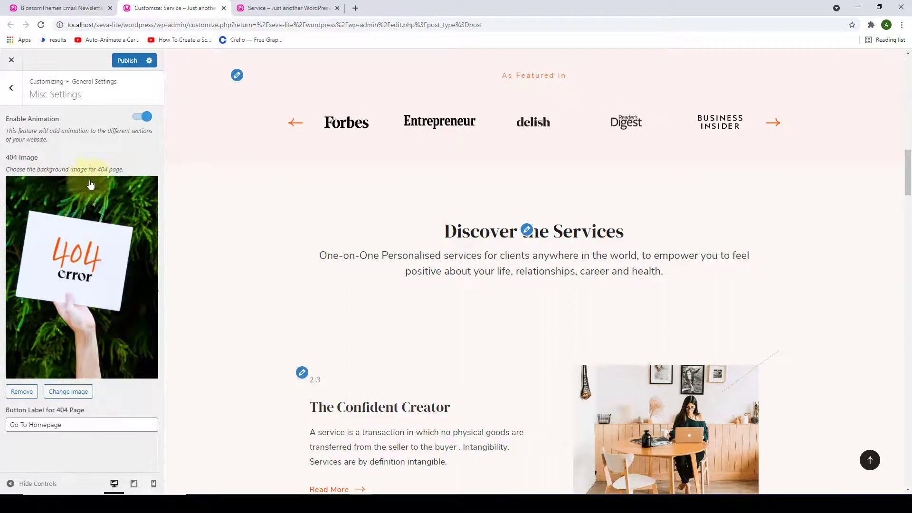
pyautogui.click(76, 393)
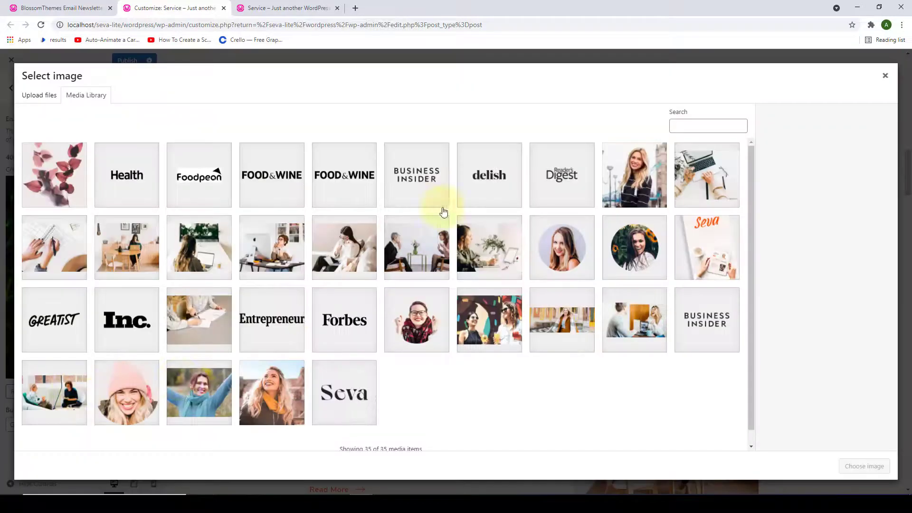
pyautogui.click(886, 77)
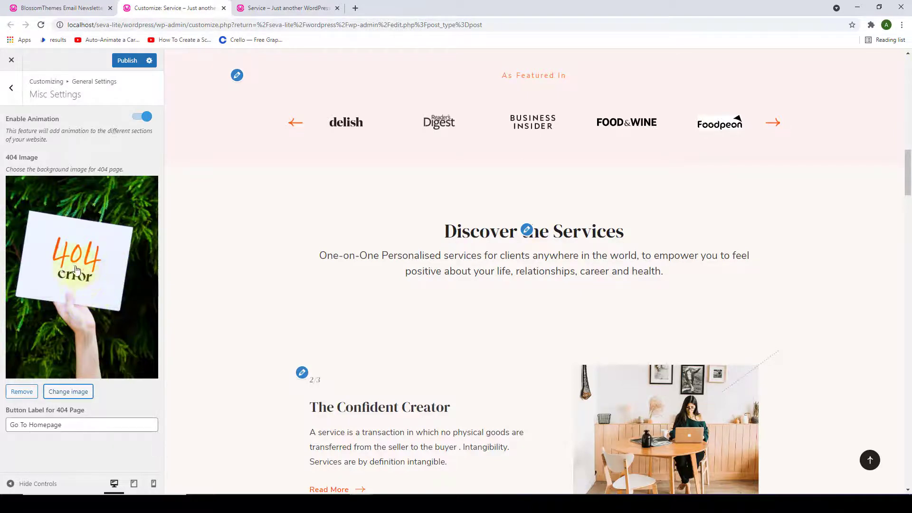
# - Load the site's /404 address in the live-site tab and scroll to view the error image and homepage button
pyautogui.click(287, 8)
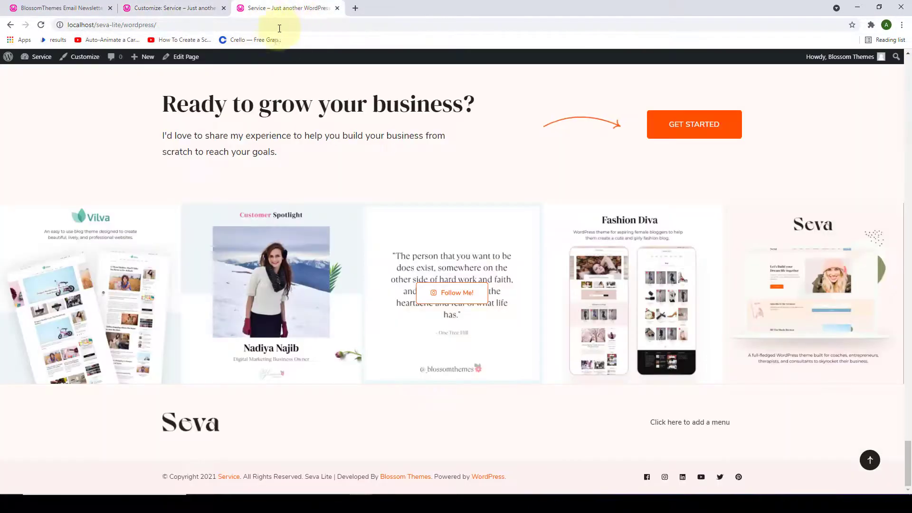
pyautogui.click(292, 22)
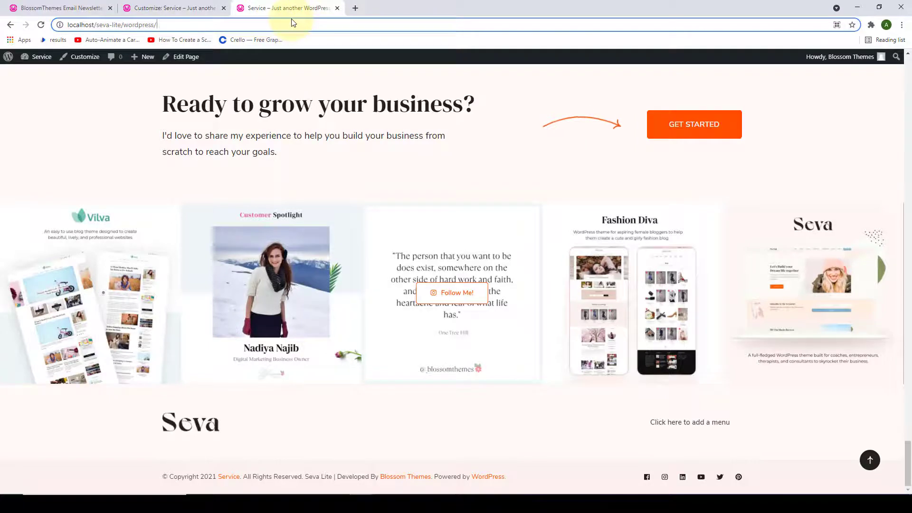
pyautogui.write('404')
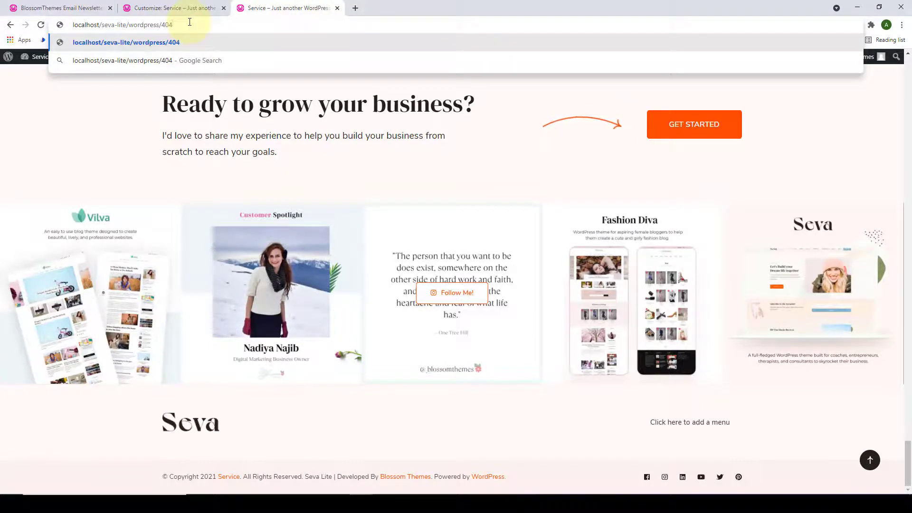
pyautogui.press('Return')
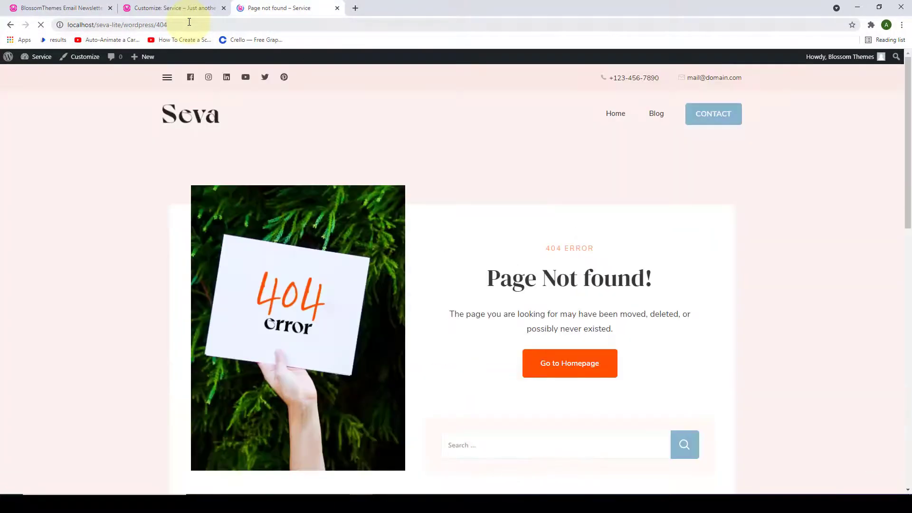
pyautogui.scroll(-1, 358, 218)
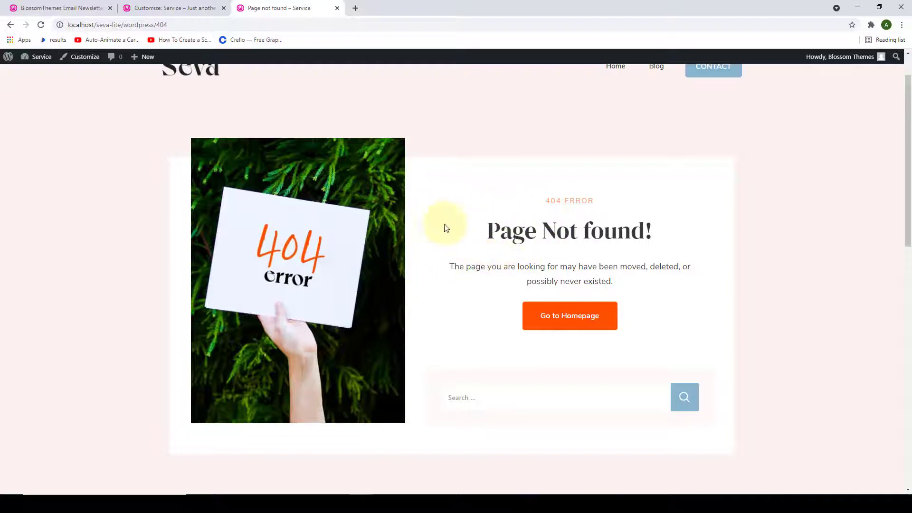
# - Compare the 404 Button Label field with the live 404 page, then publish the Misc Settings changes
pyautogui.click(194, 6)
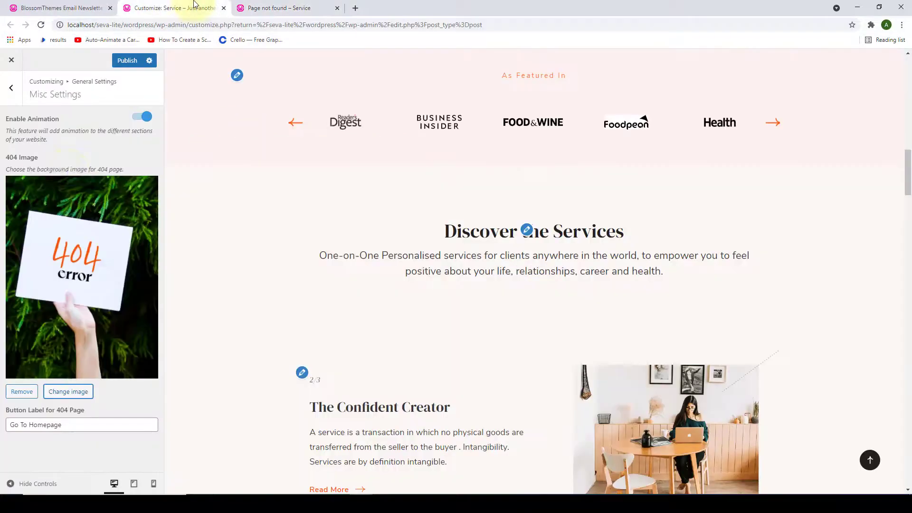
pyautogui.click(98, 424)
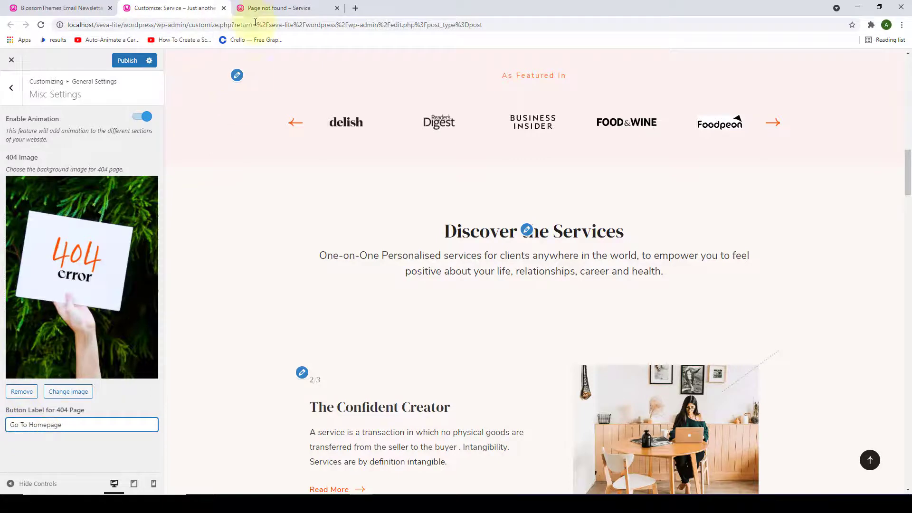
pyautogui.click(264, 8)
pyautogui.scroll(-3, 468, 309)
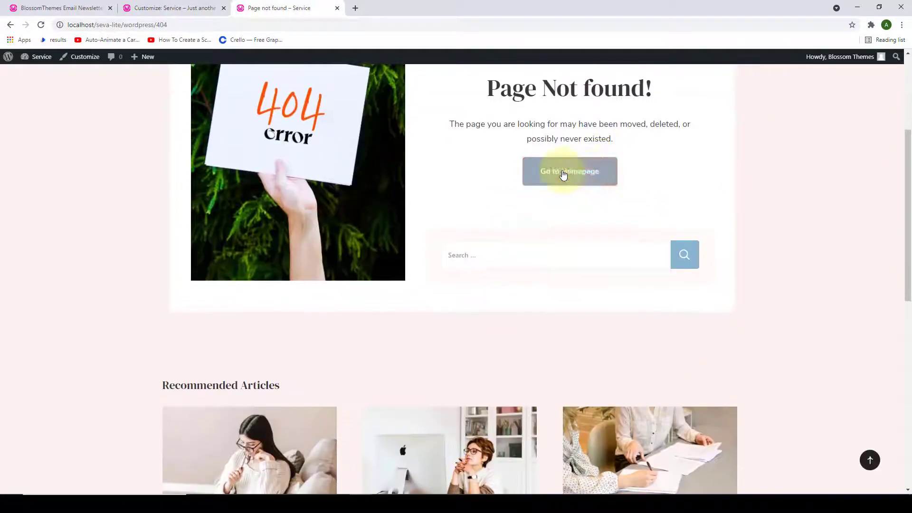
pyautogui.scroll(1, 525, 204)
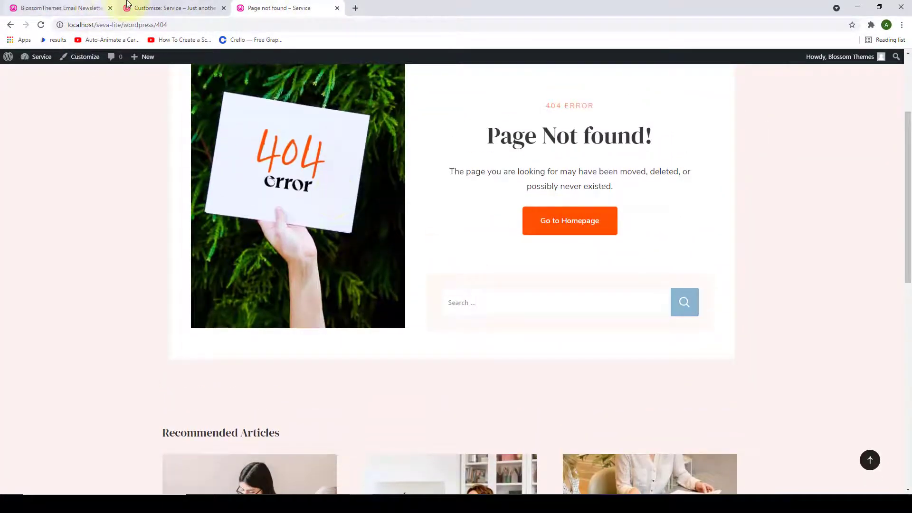
pyautogui.click(127, 4)
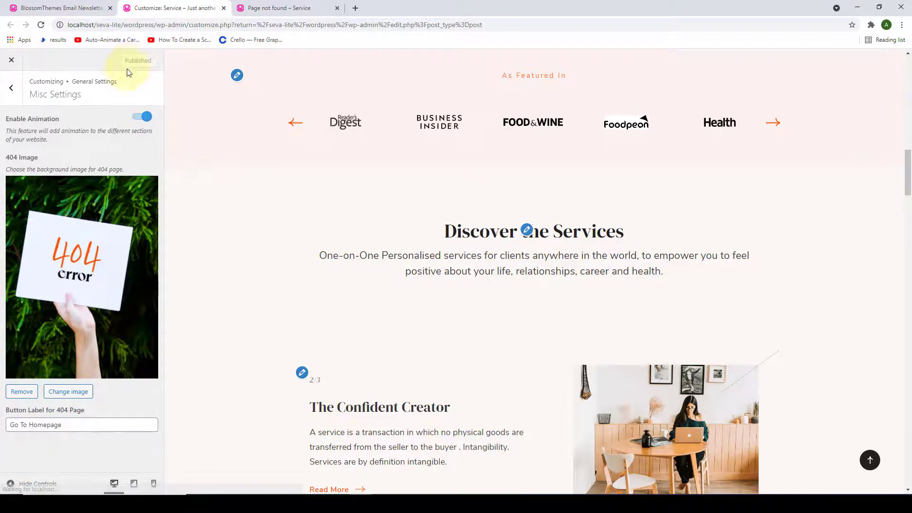
pyautogui.click(11, 88)
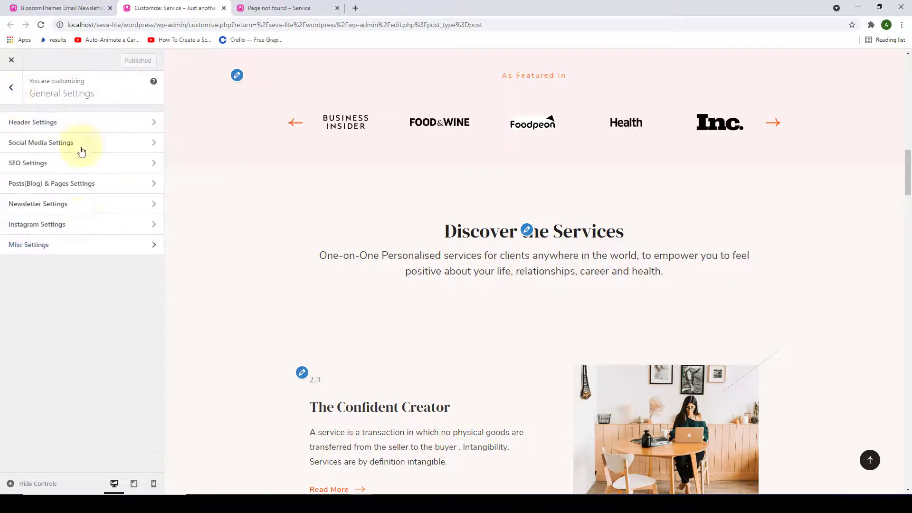
# - In Elementor Settings, leave 'Enable Elementor Page Builder in FrontPage' switched off and publish
pyautogui.click(15, 87)
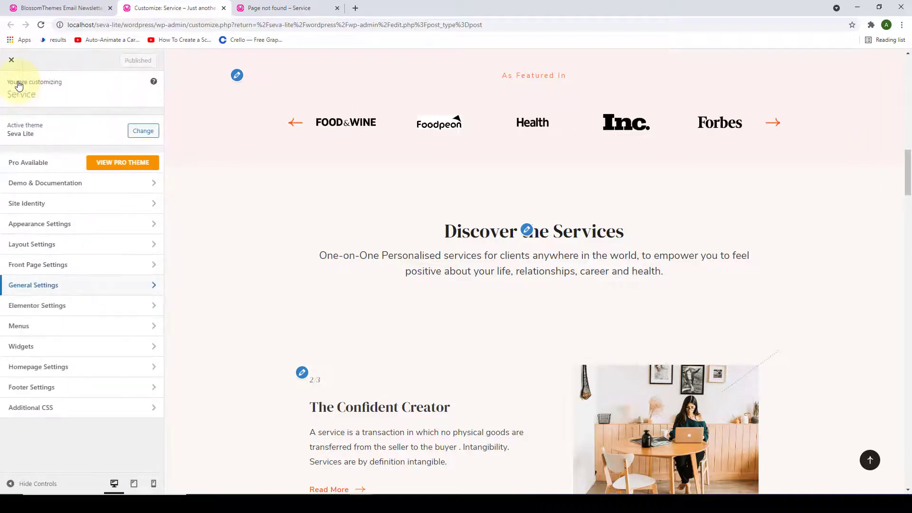
pyautogui.click(87, 306)
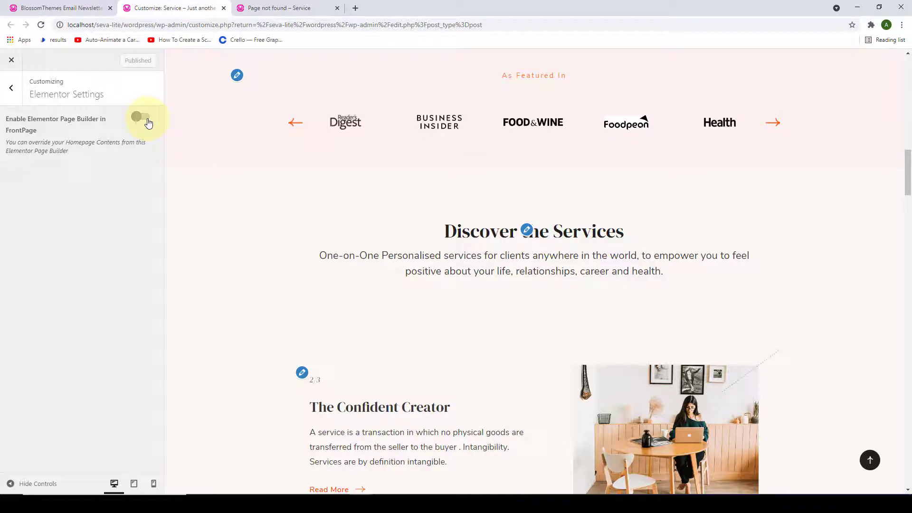
pyautogui.click(141, 117)
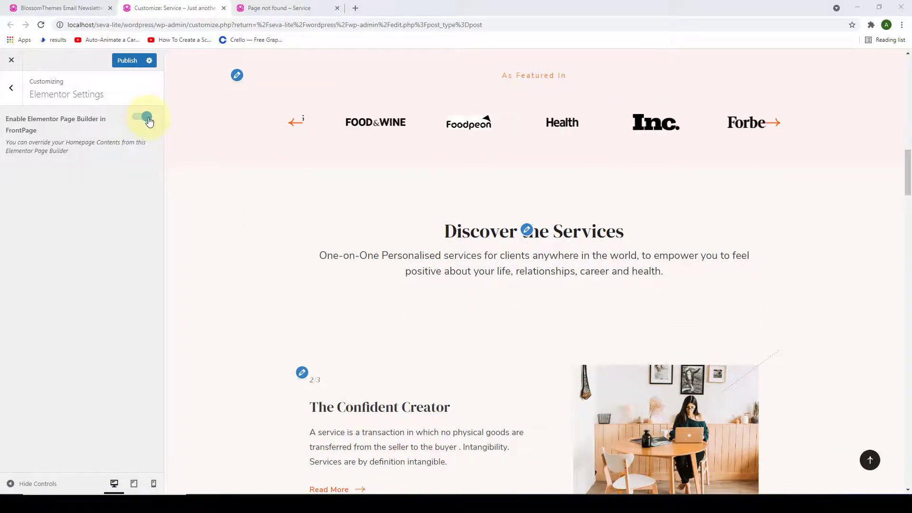
pyautogui.scroll(10, 395, 250)
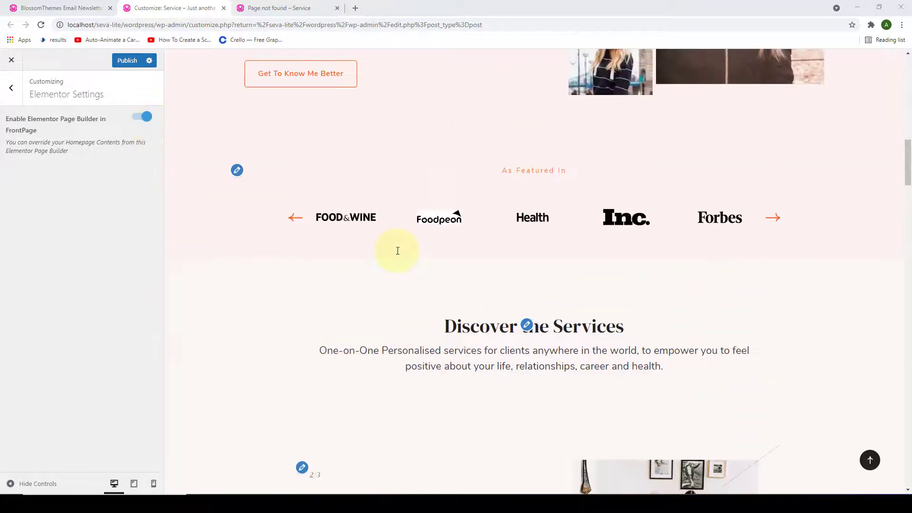
pyautogui.scroll(8, 398, 246)
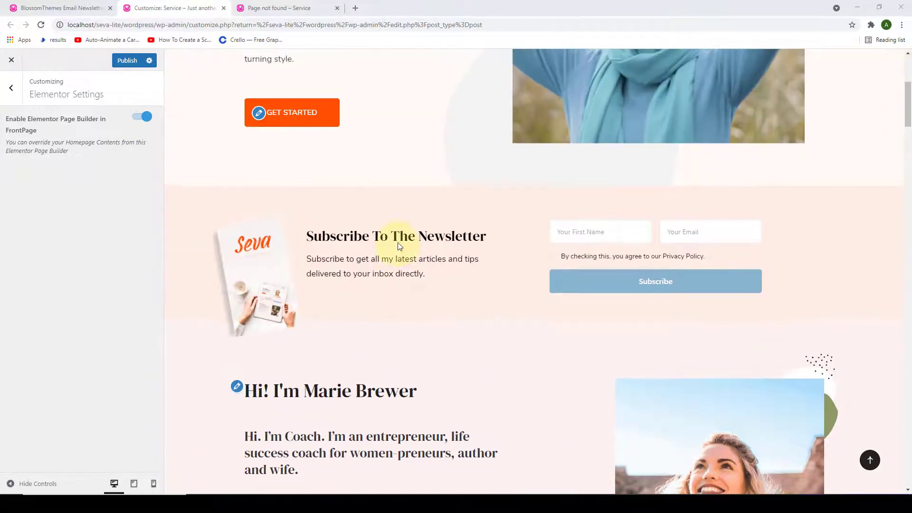
pyautogui.scroll(1, 398, 245)
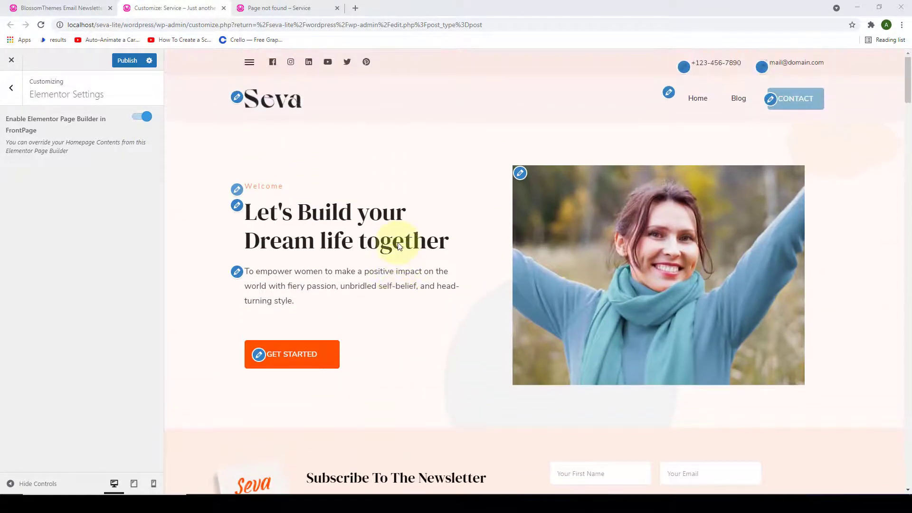
pyautogui.click(141, 118)
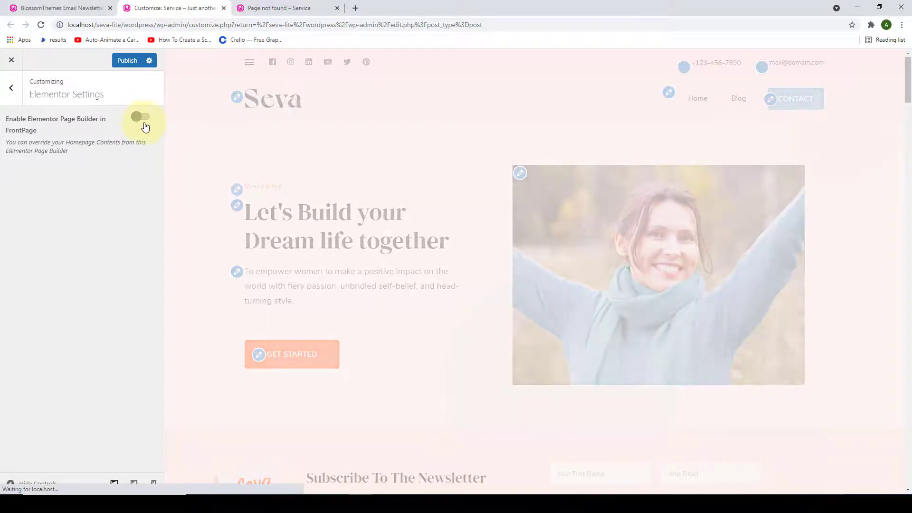
pyautogui.click(128, 61)
pyautogui.click(11, 91)
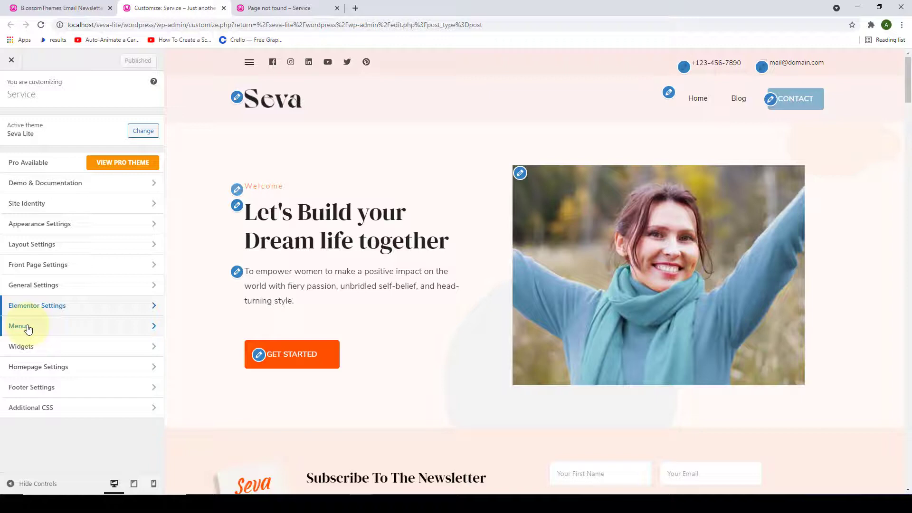
# - Copy the Contact form 1 shortcode (id 5) from the Contact > Contact Forms list in the admin tab
pyautogui.click(73, 8)
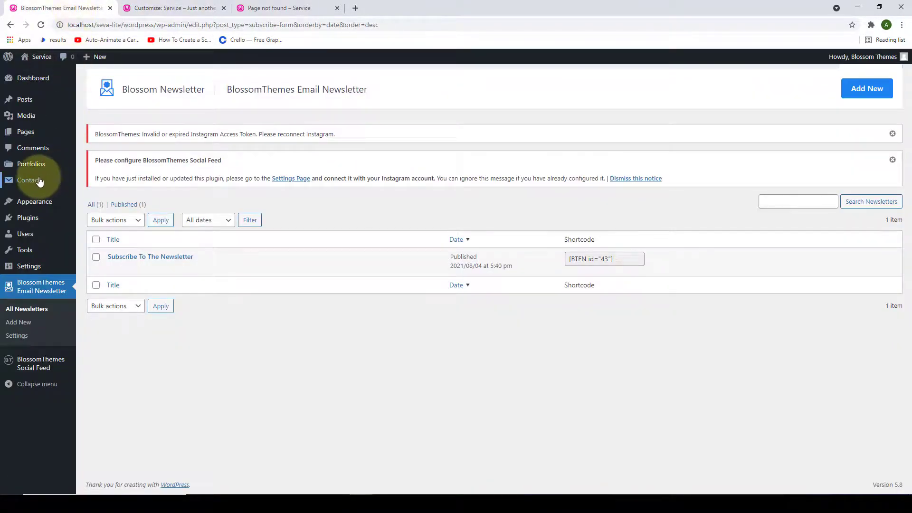
pyautogui.moveTo(39, 181)
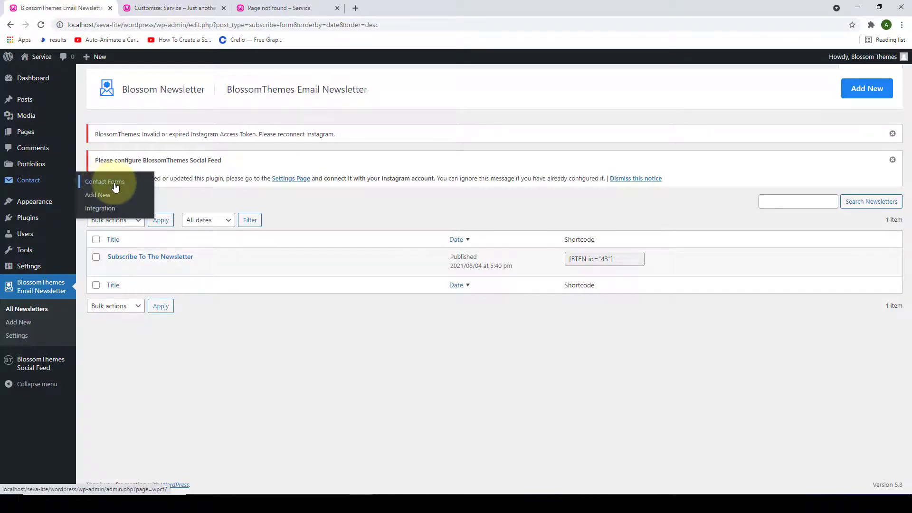
pyautogui.click(115, 187)
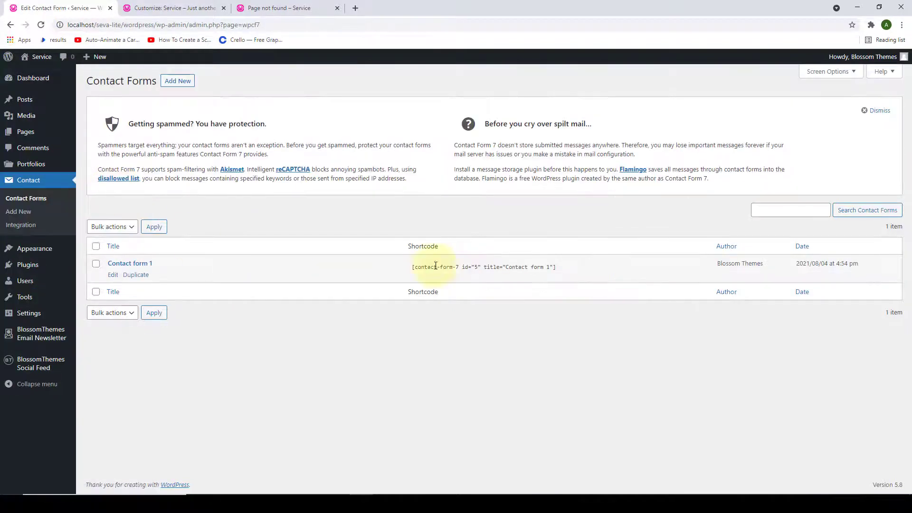
pyautogui.click(449, 265)
pyautogui.rightClick(450, 264)
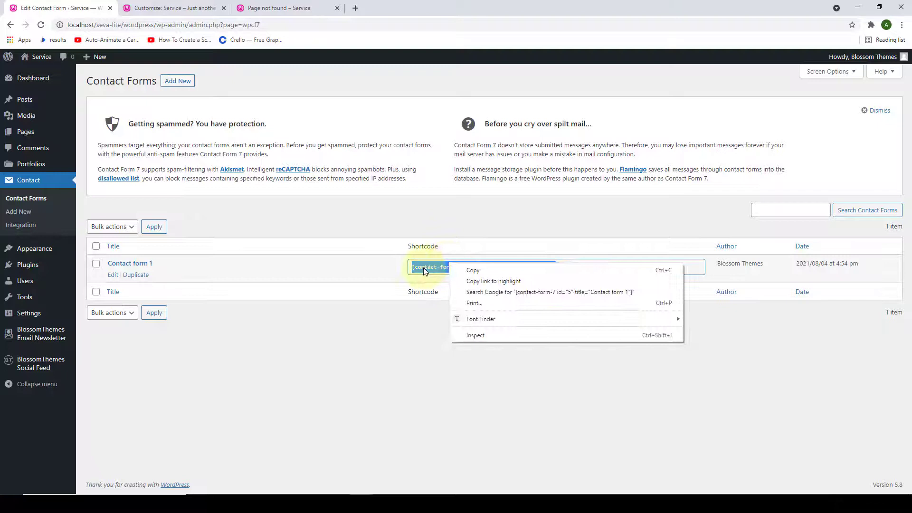
pyautogui.click(473, 269)
pyautogui.click(475, 269)
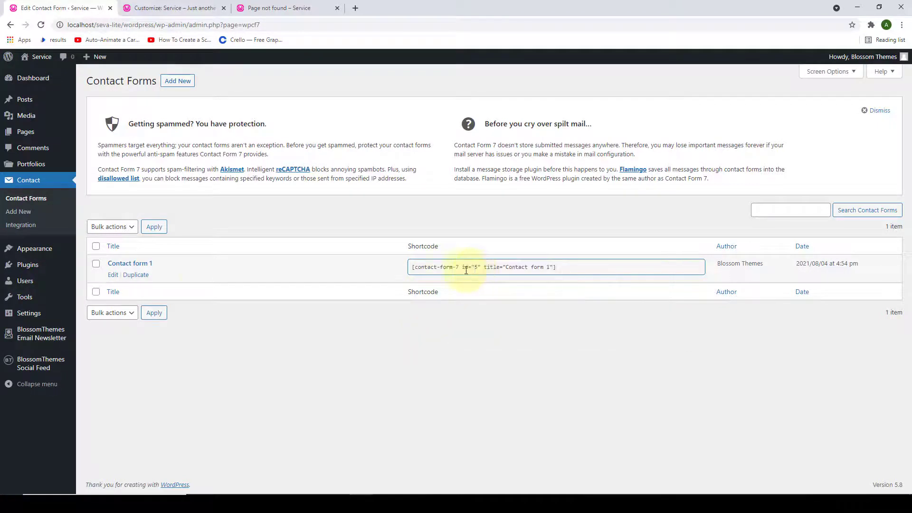
# - Create a new page titled 'Contact Us' and paste in the Get in touch heading and intro line
pyautogui.moveTo(42, 138)
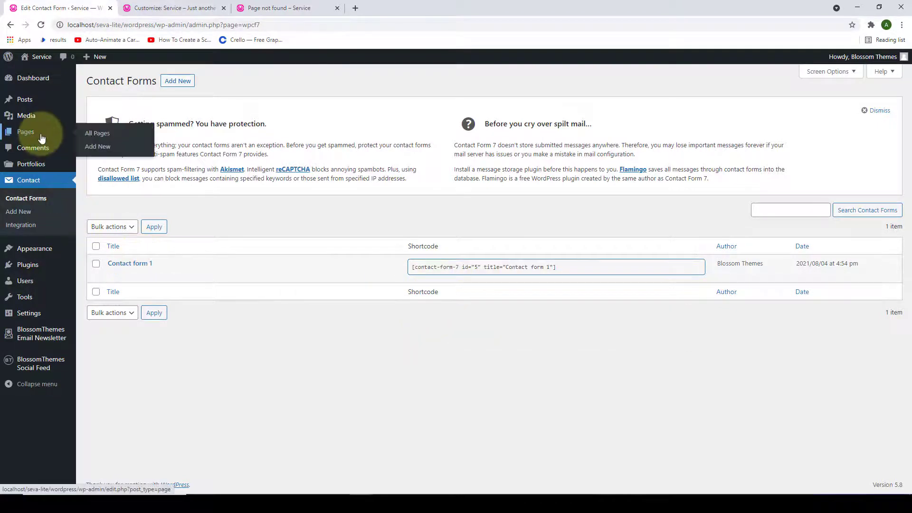
pyautogui.click(109, 149)
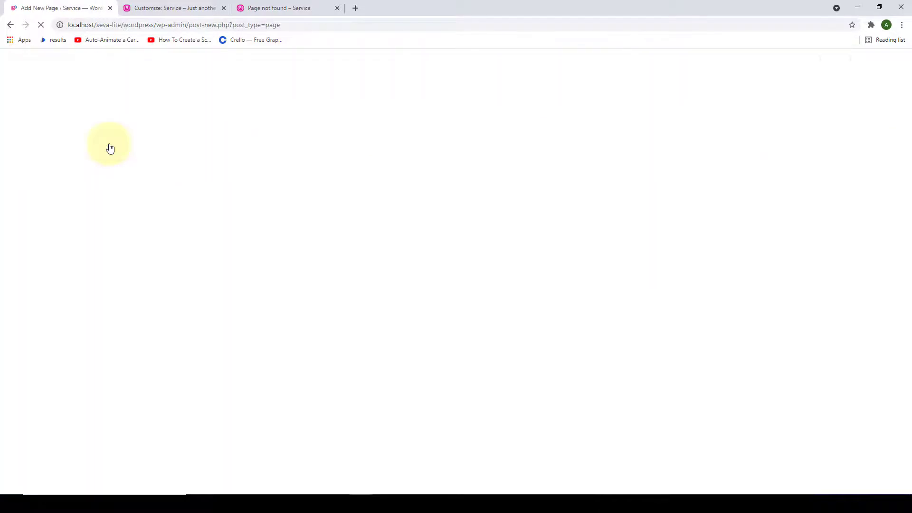
pyautogui.click(274, 137)
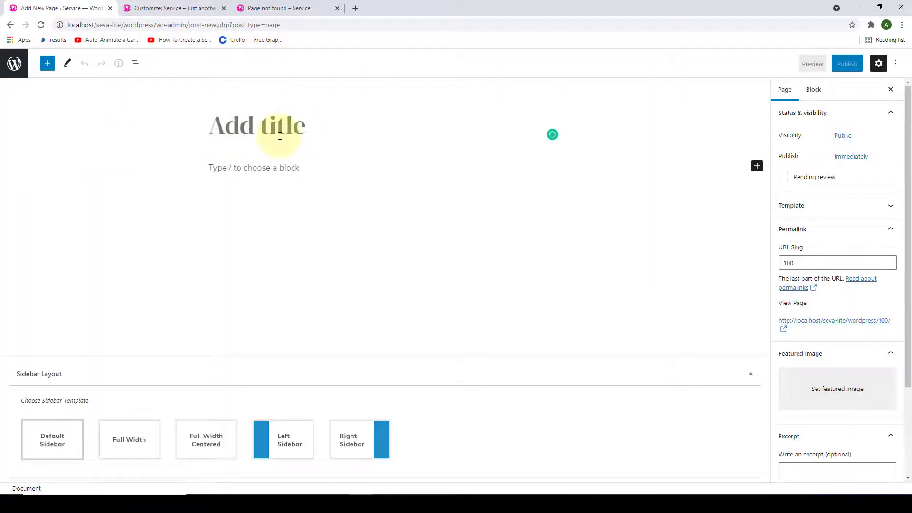
pyautogui.write('Contact Us')
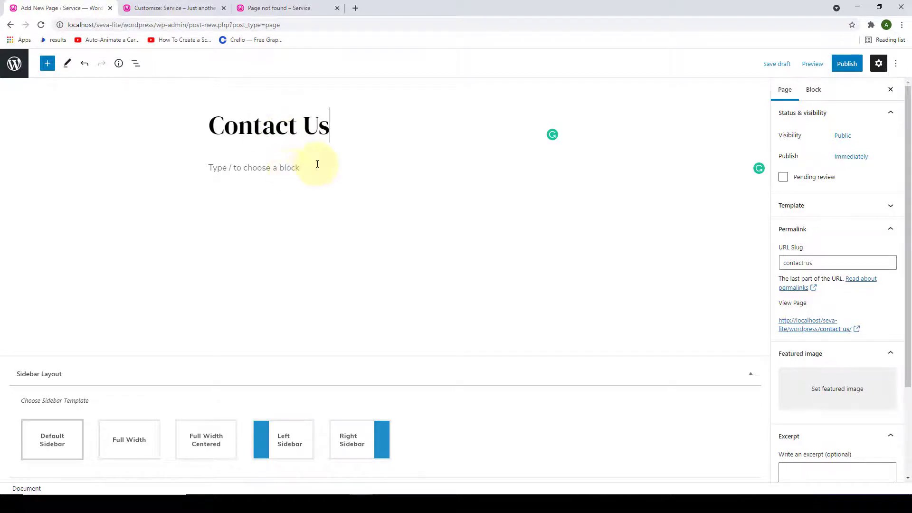
pyautogui.click(309, 167)
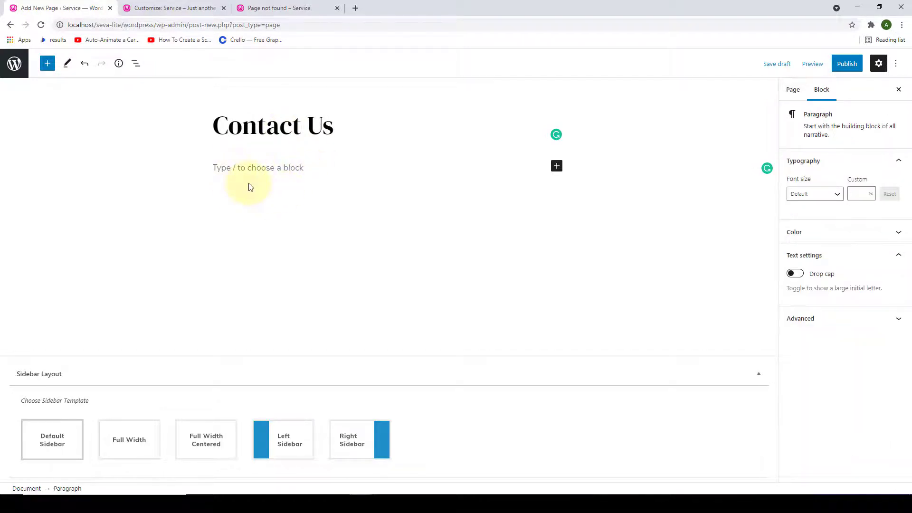
pyautogui.write('Get in touch Please feel free to reachout to me for any queries.')
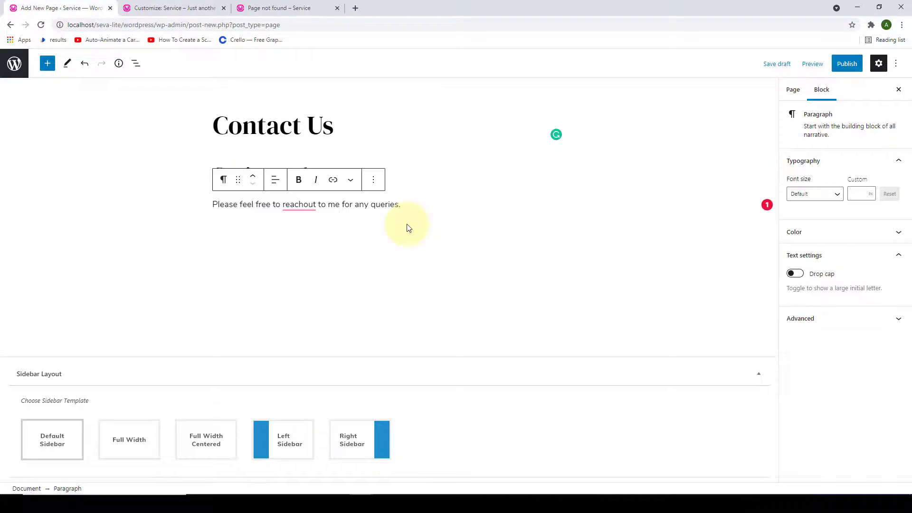
pyautogui.press('Return')
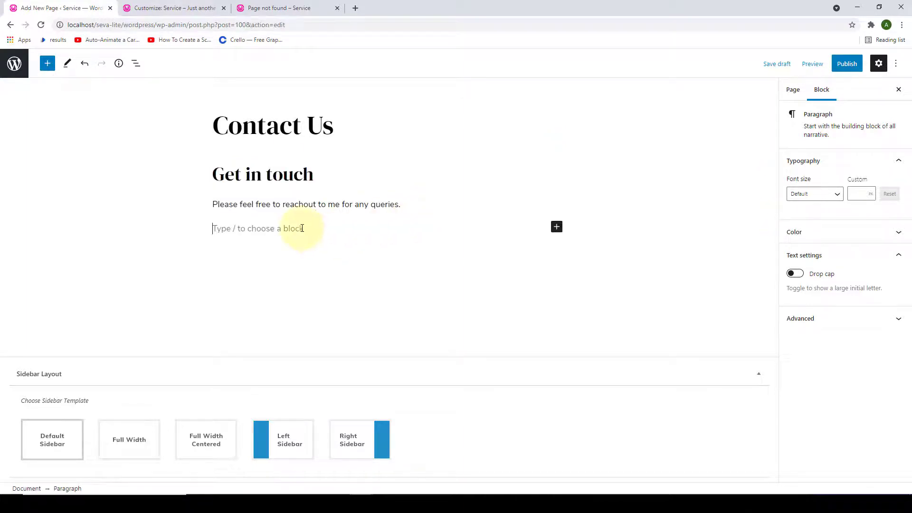
# - Embed Contact form 1 from the copied shortcode, publish the page, and open it in a new tab
pyautogui.rightClick(304, 228)
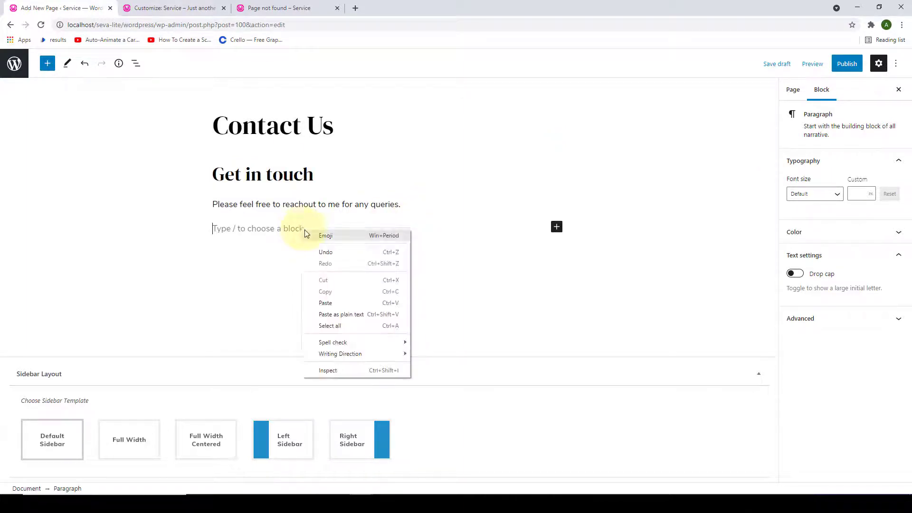
pyautogui.click(326, 303)
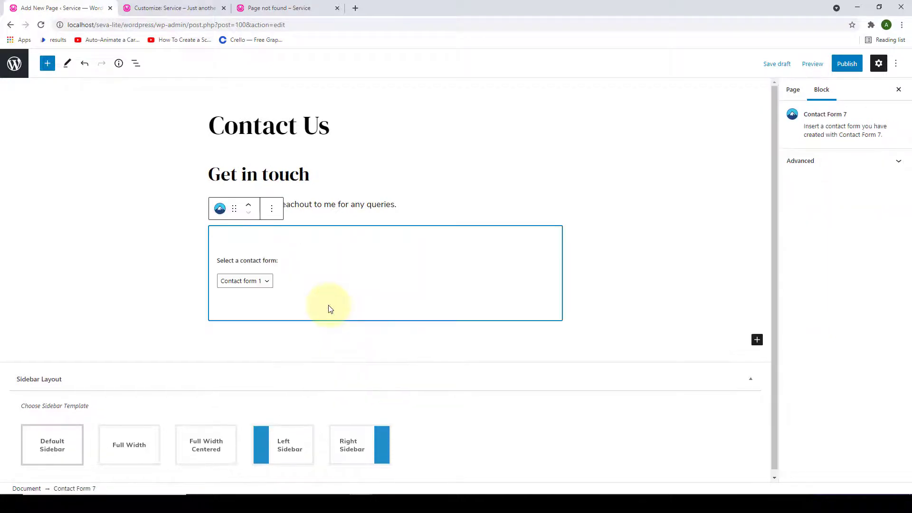
pyautogui.click(847, 66)
pyautogui.click(840, 68)
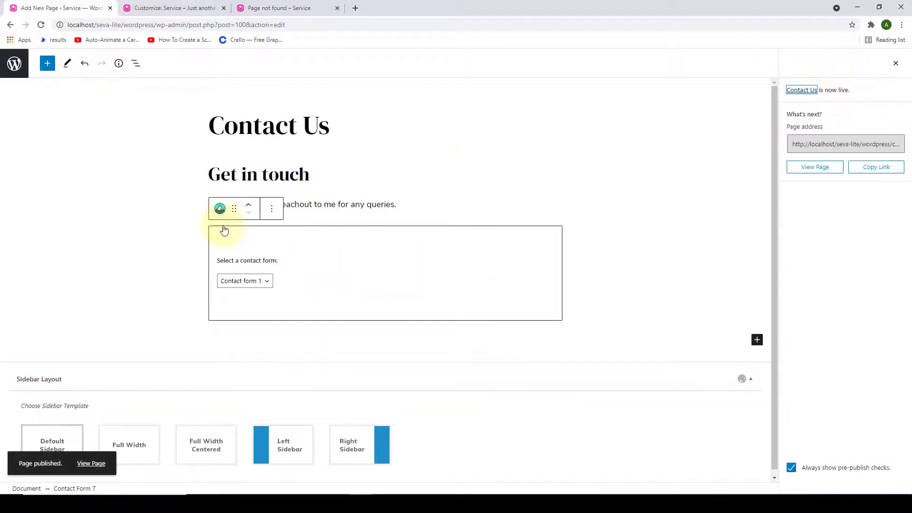
pyautogui.rightClick(98, 465)
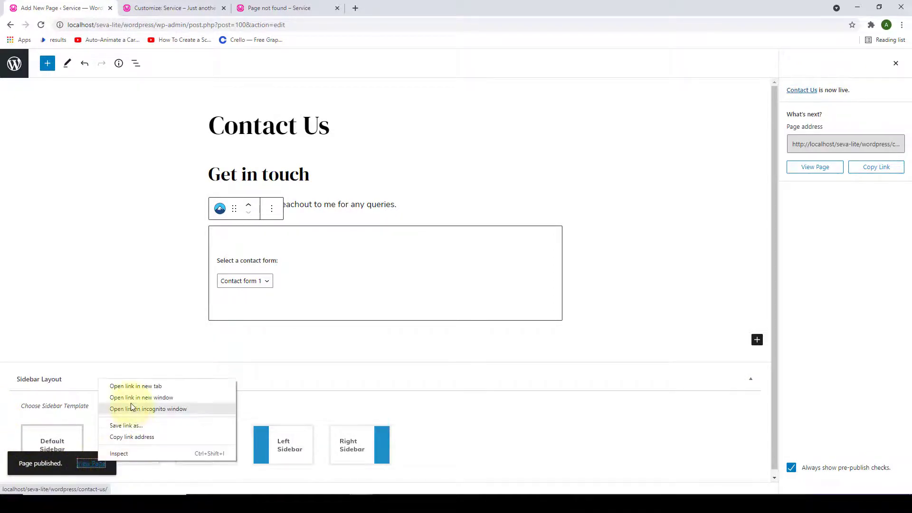
pyautogui.click(130, 390)
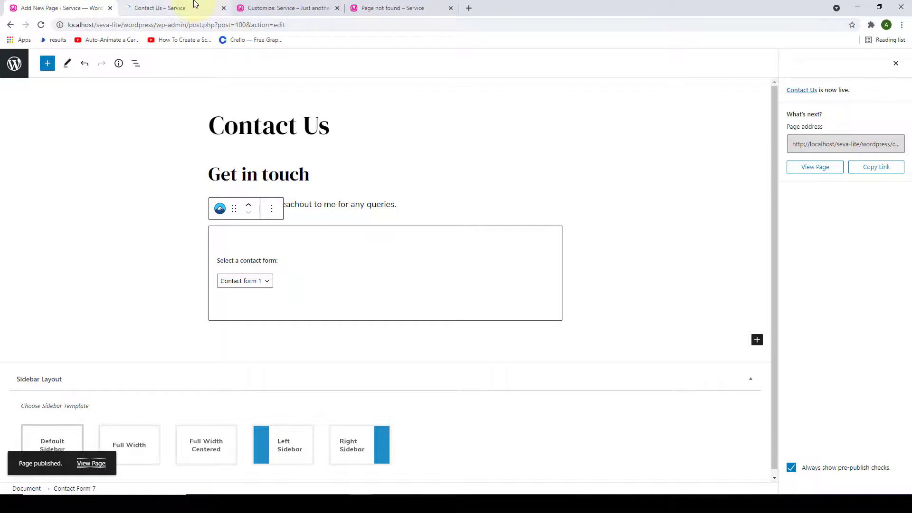
# - Scroll through the live Contact Us page to review the Get in touch text and contact form
pyautogui.click(195, 5)
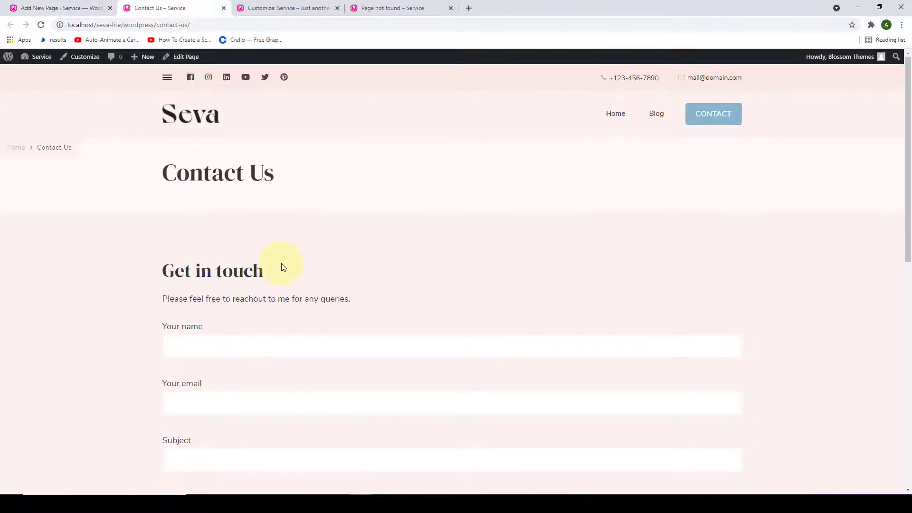
pyautogui.scroll(-7, 397, 316)
pyautogui.scroll(3, 403, 342)
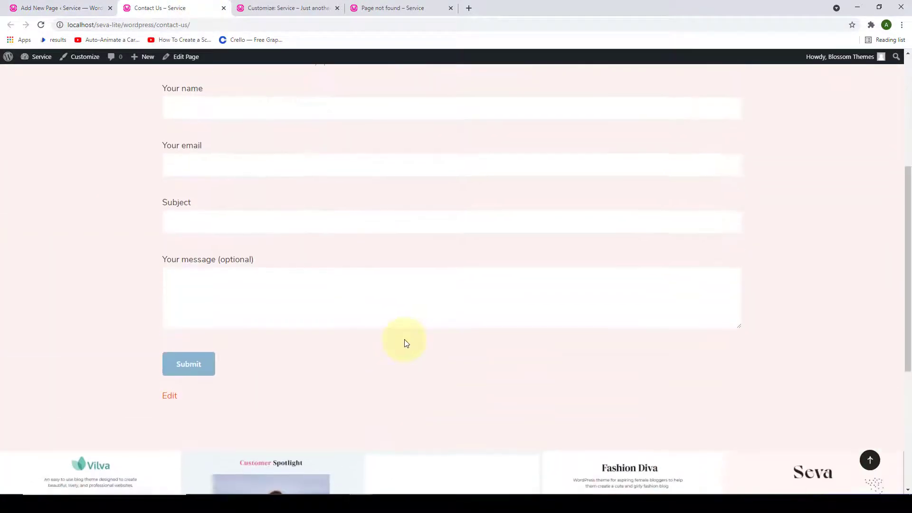
pyautogui.scroll(2, 295, 187)
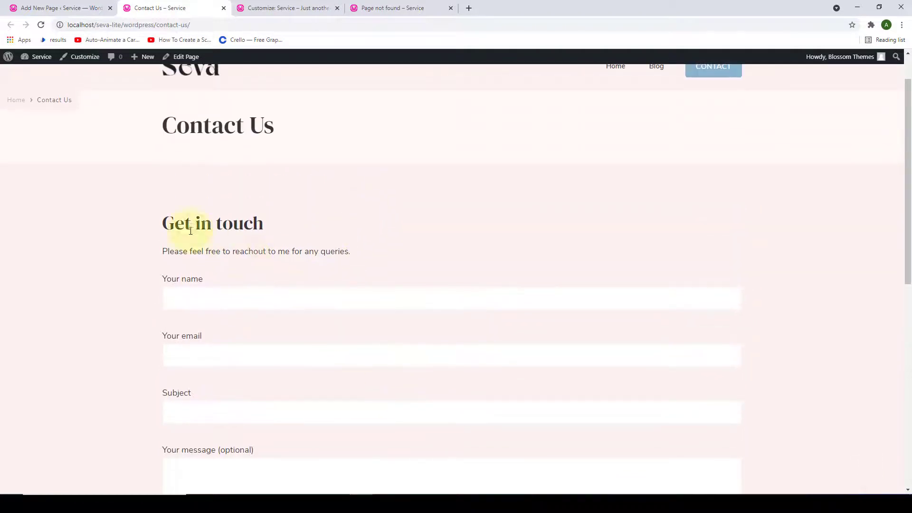
pyautogui.scroll(-2, 275, 249)
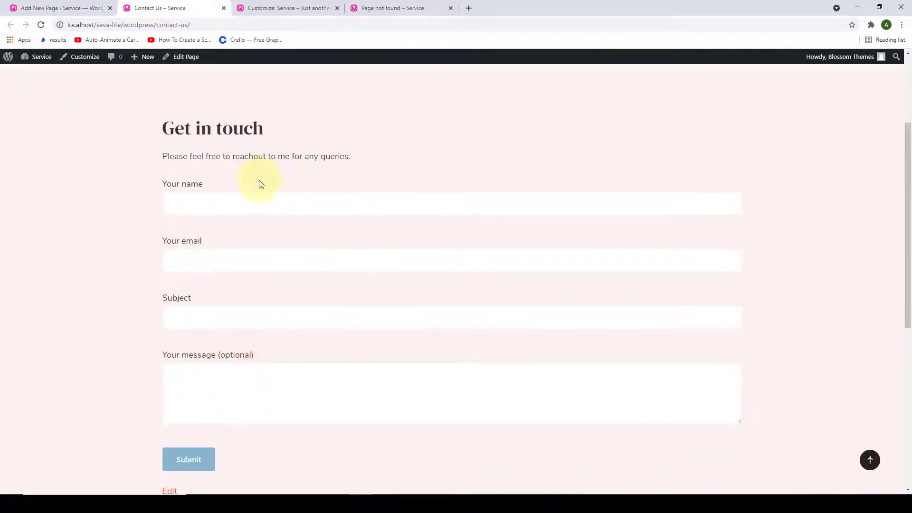
pyautogui.scroll(4, 252, 183)
# - Close the Contact Us tab, then open Menus > Primary in the Customizer and delete that menu
pyautogui.click(250, 6)
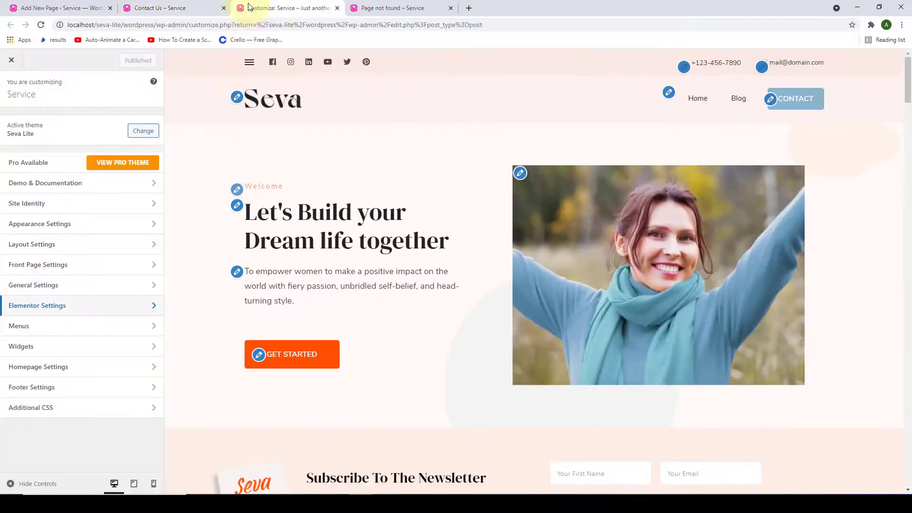
pyautogui.click(224, 8)
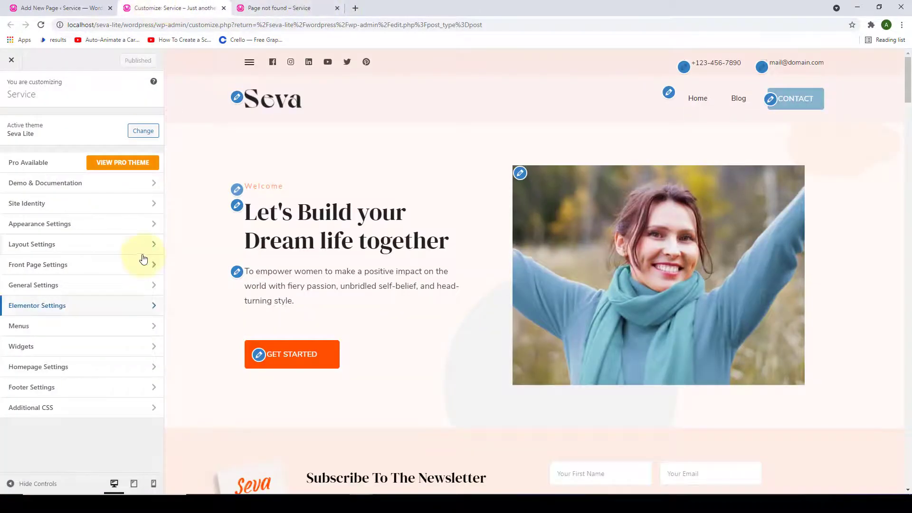
pyautogui.click(82, 335)
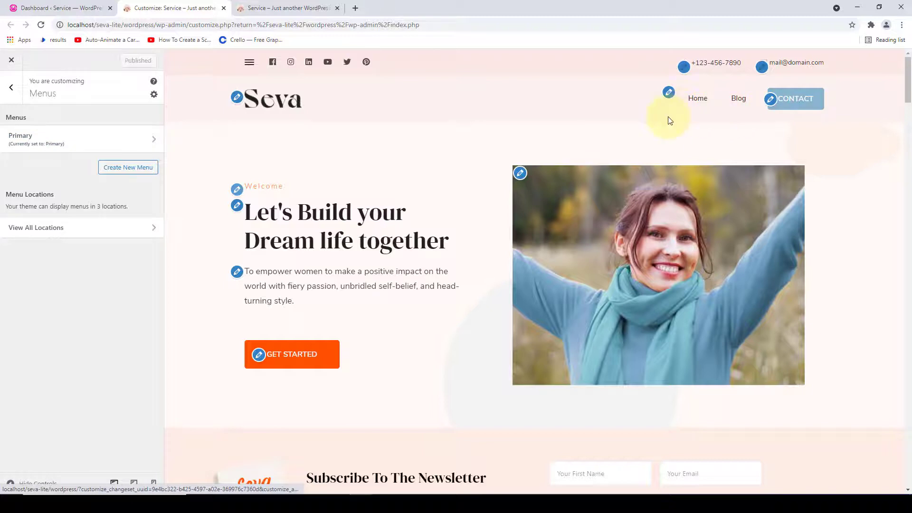
pyautogui.click(129, 145)
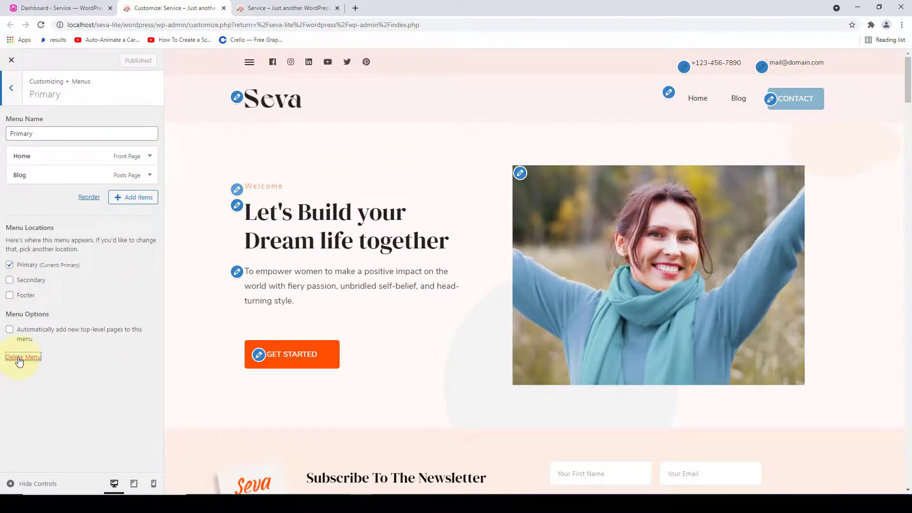
pyautogui.click(20, 357)
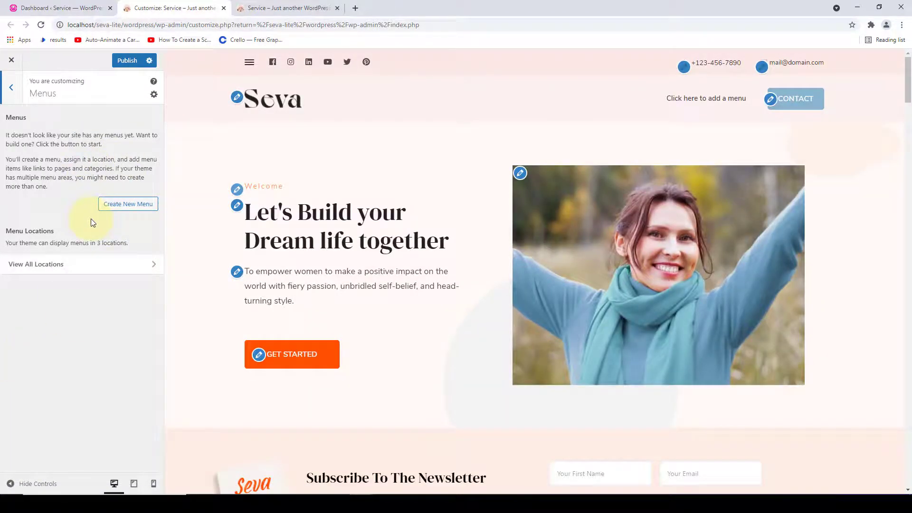
# - Name a new menu 'Primary Menu', tick the Primary location, and continue to adding its links
pyautogui.click(141, 204)
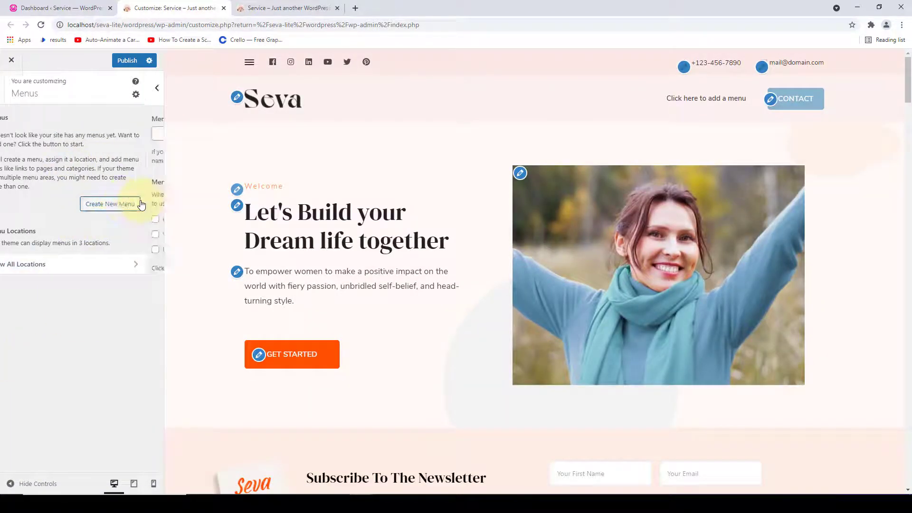
pyautogui.click(100, 136)
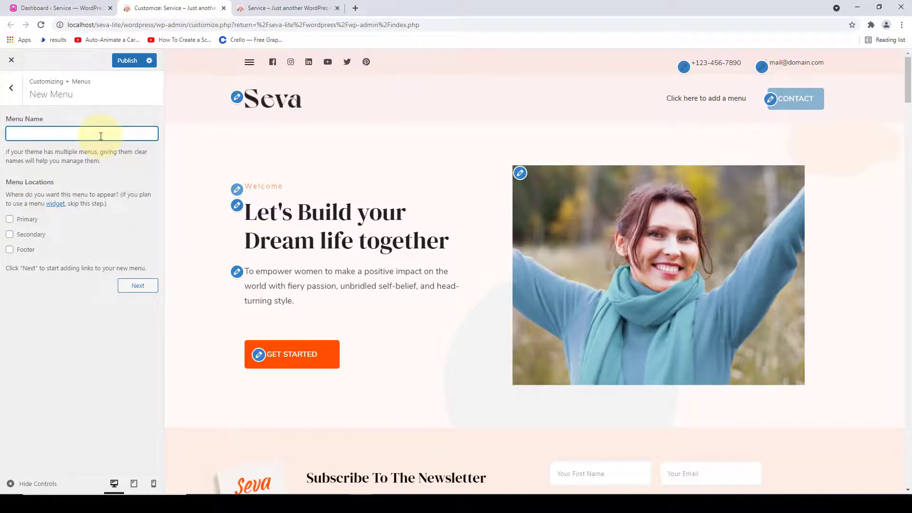
pyautogui.write('Primaryh')
pyautogui.moveTo(101, 137); pyautogui.dragTo(8, 135)
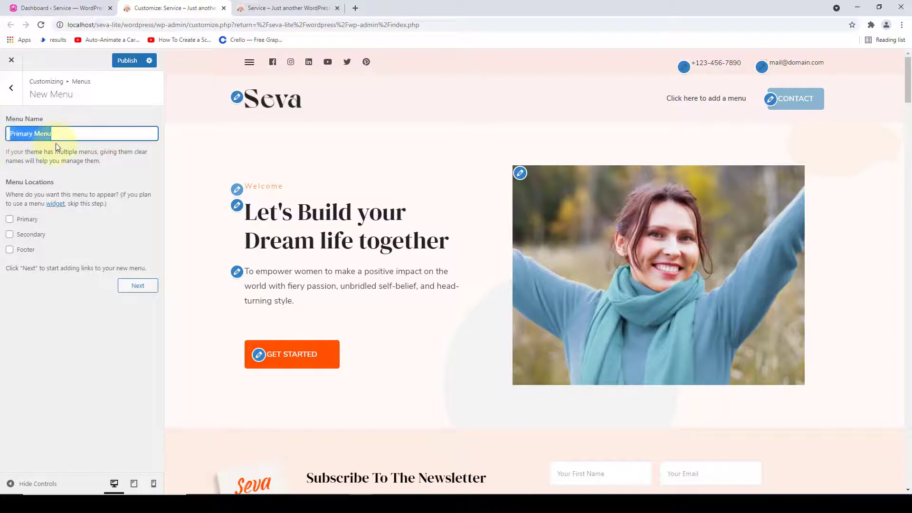
pyautogui.click(61, 143)
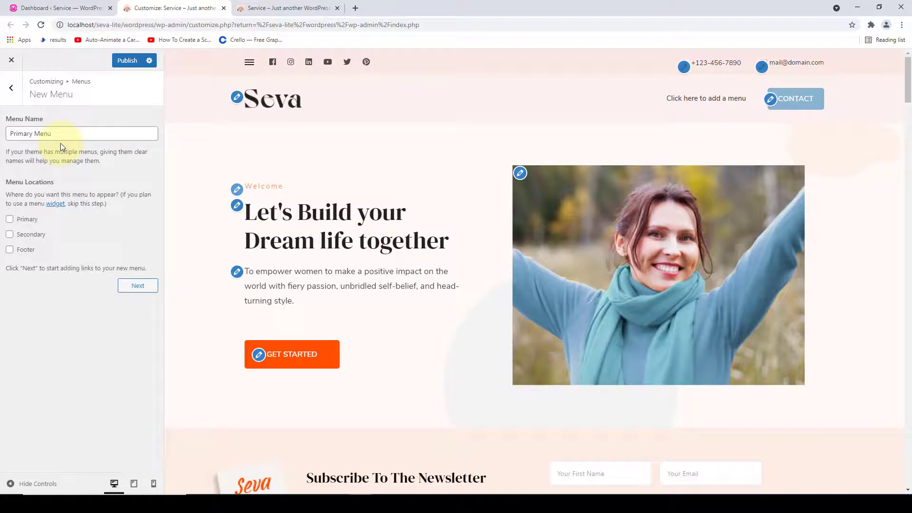
pyautogui.click(10, 221)
pyautogui.click(143, 289)
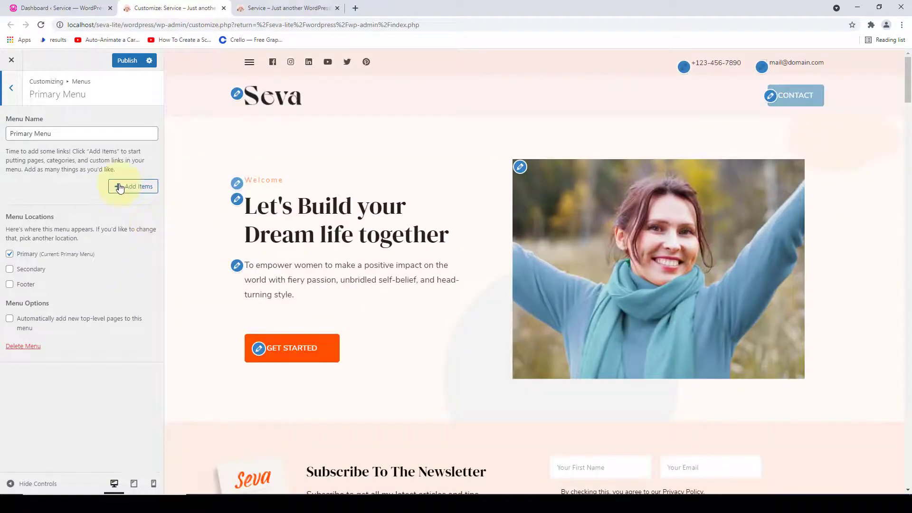
# - Open Add Items and browse the Custom Links, Pages, Posts and Categories lists
pyautogui.click(120, 187)
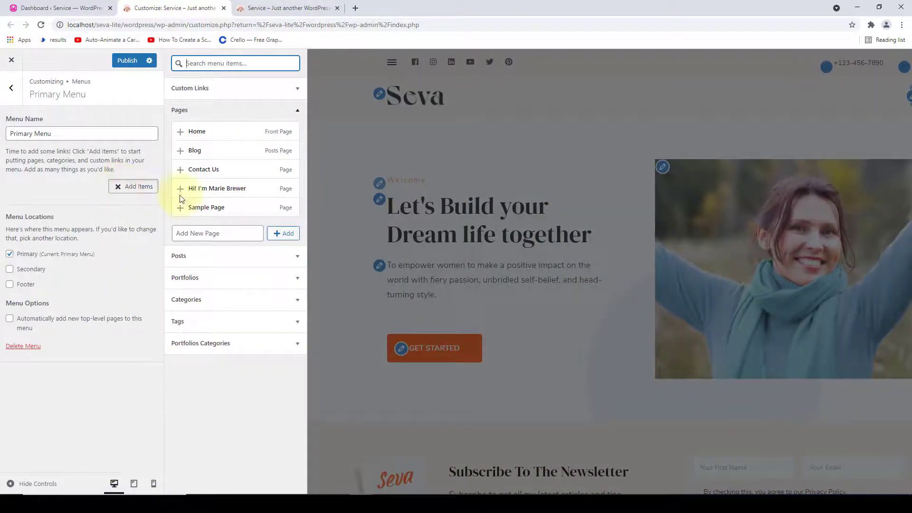
pyautogui.click(236, 97)
pyautogui.click(236, 95)
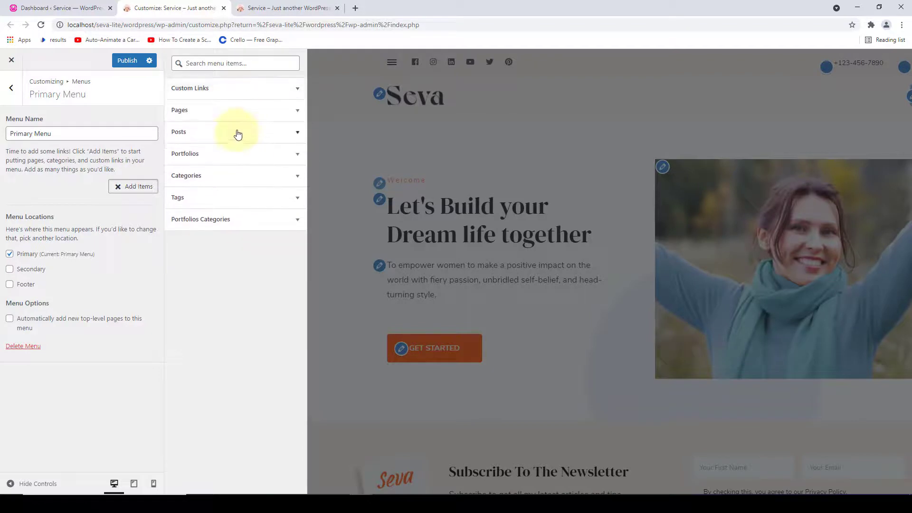
pyautogui.click(236, 111)
pyautogui.click(230, 119)
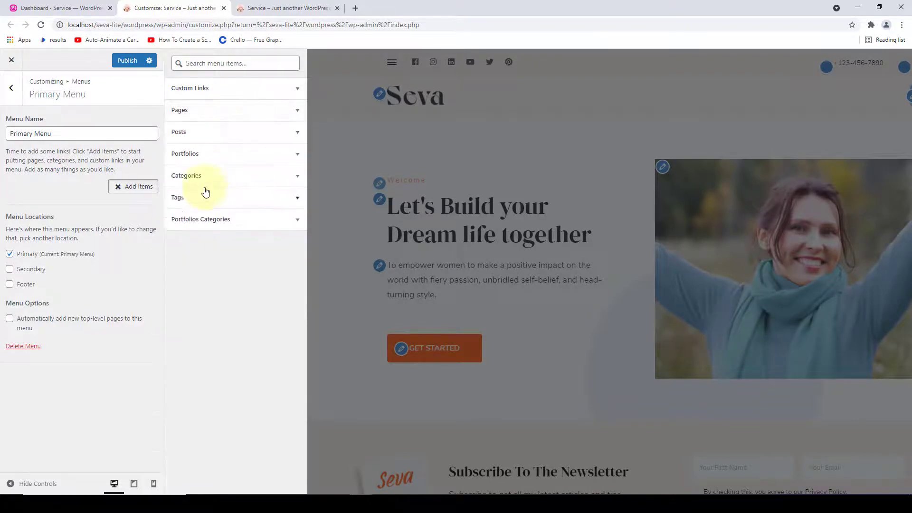
pyautogui.click(221, 130)
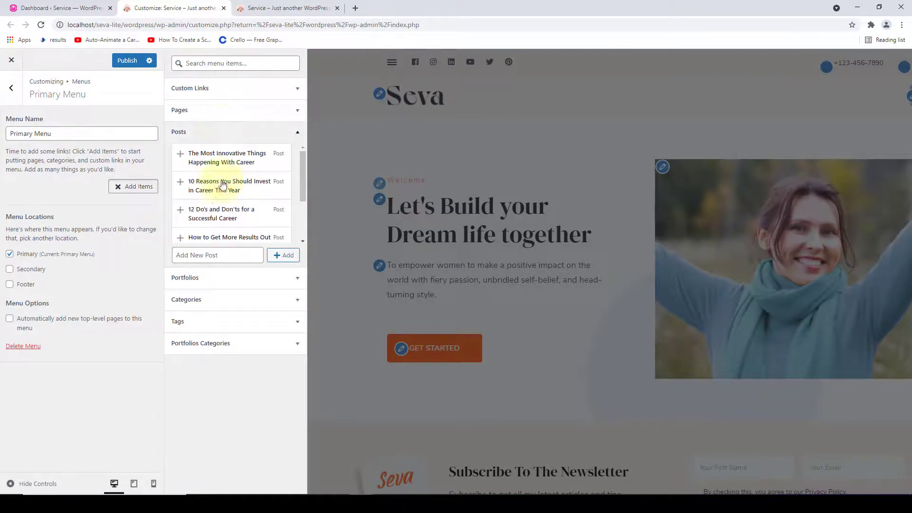
pyautogui.click(227, 141)
pyautogui.click(223, 180)
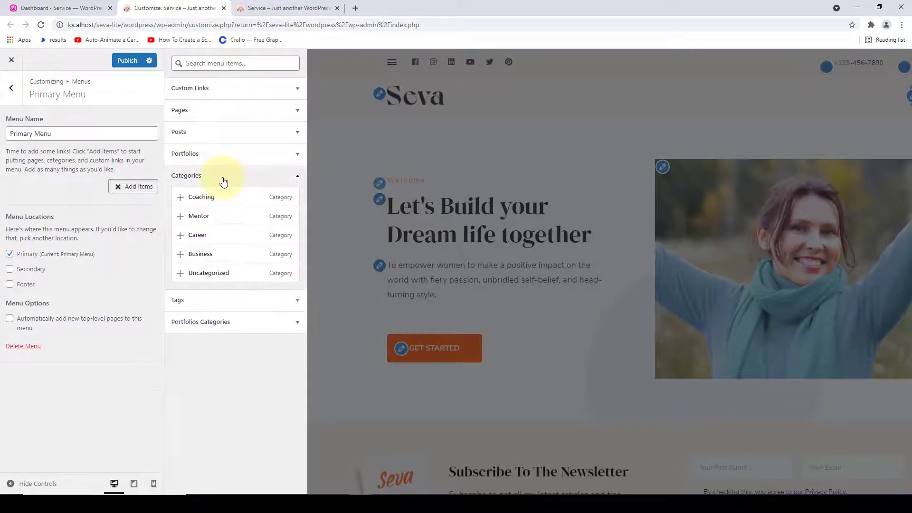
pyautogui.click(224, 180)
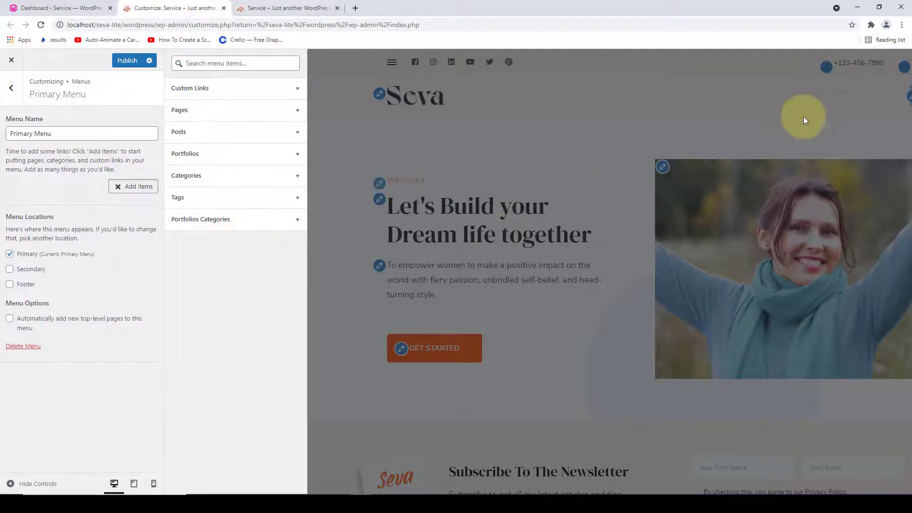
pyautogui.click(243, 109)
# - Add the Home, Blog, Contact Us and author introduction pages to the Primary Menu
pyautogui.click(188, 134)
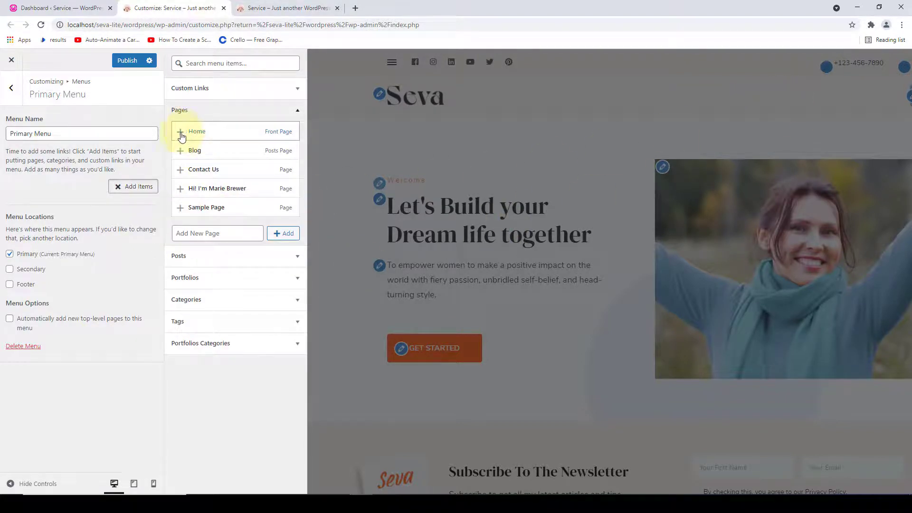
pyautogui.click(186, 151)
pyautogui.click(182, 176)
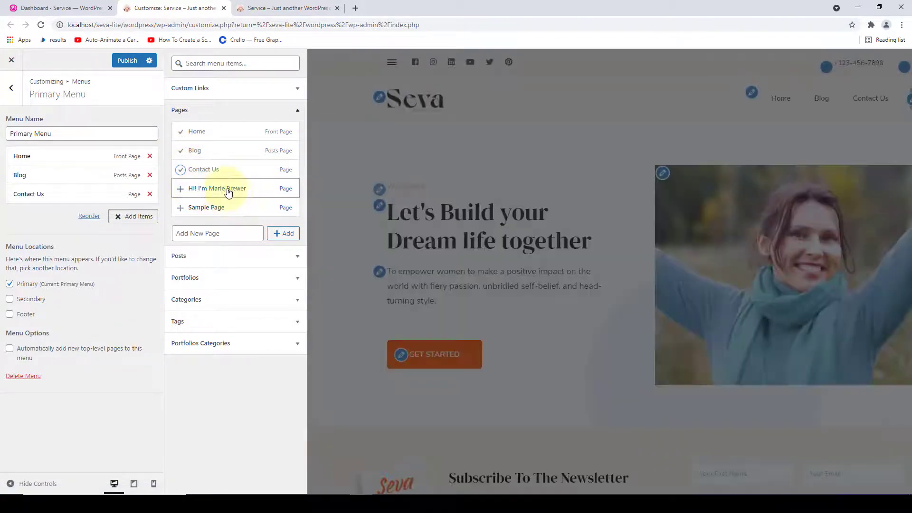
pyautogui.click(201, 193)
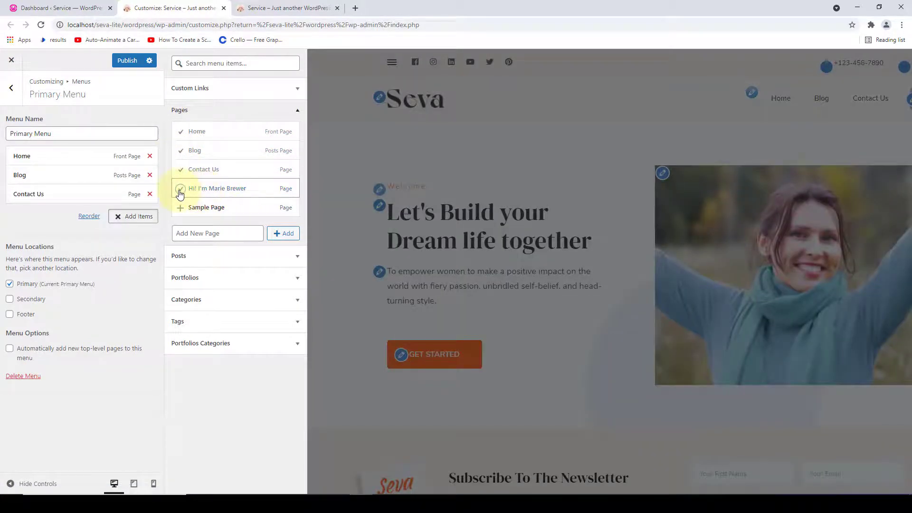
pyautogui.click(226, 297)
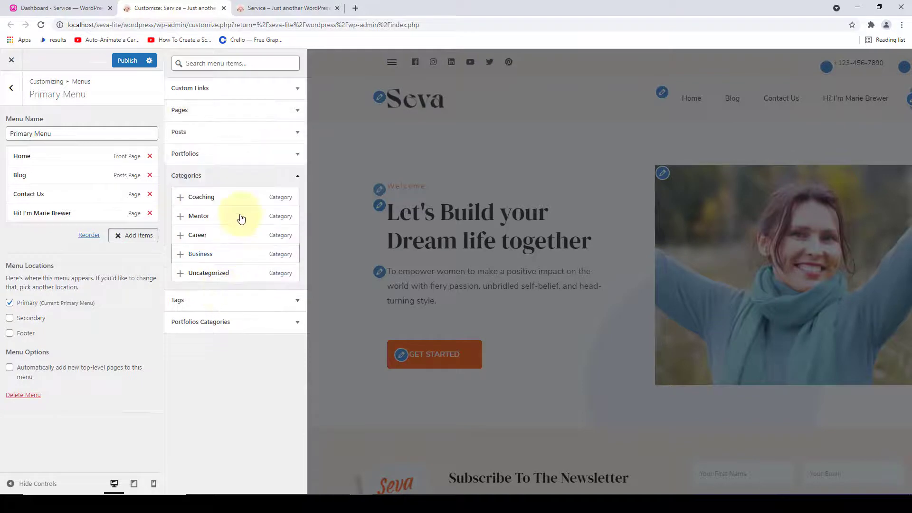
pyautogui.click(244, 177)
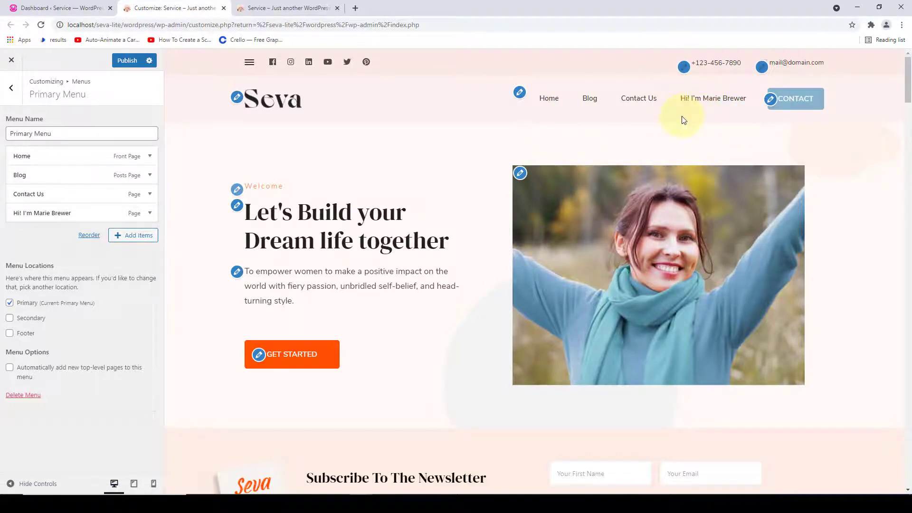
# - Change the author page item's Navigation Label to 'About' and drag it above Contact Us
pyautogui.click(80, 218)
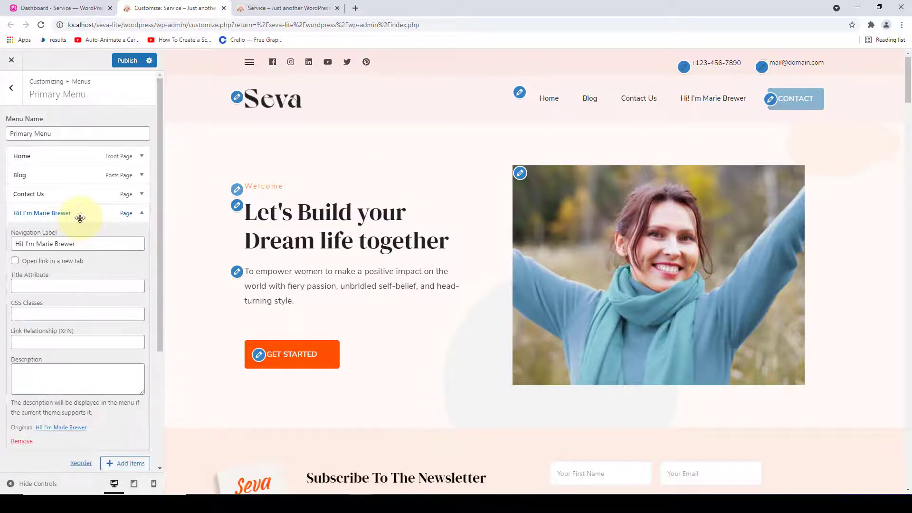
pyautogui.moveTo(86, 244); pyautogui.dragTo(15, 245)
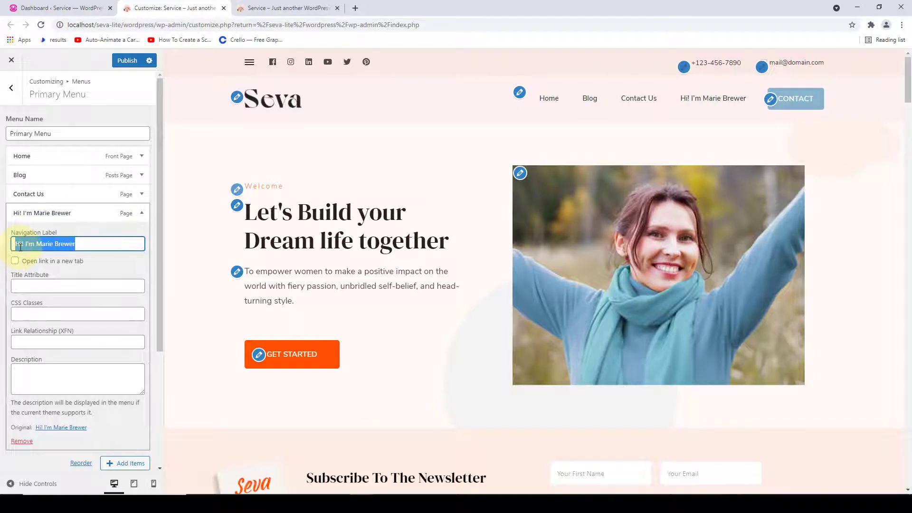
pyautogui.click(21, 245)
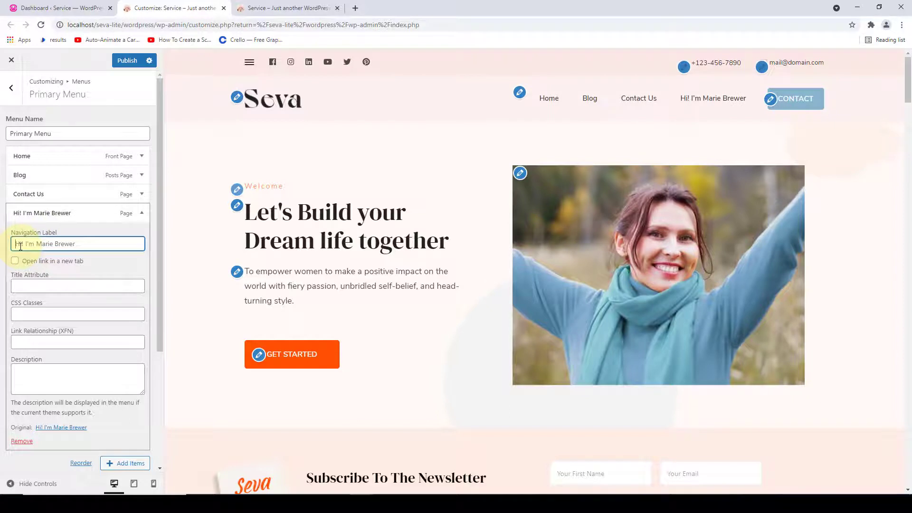
pyautogui.hotkey('ctrl', 'a')
pyautogui.write('A')
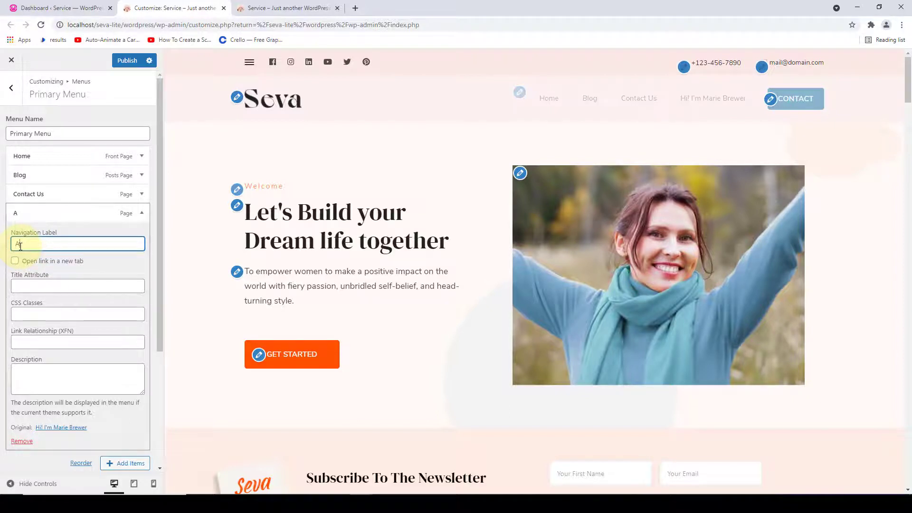
pyautogui.write('bout')
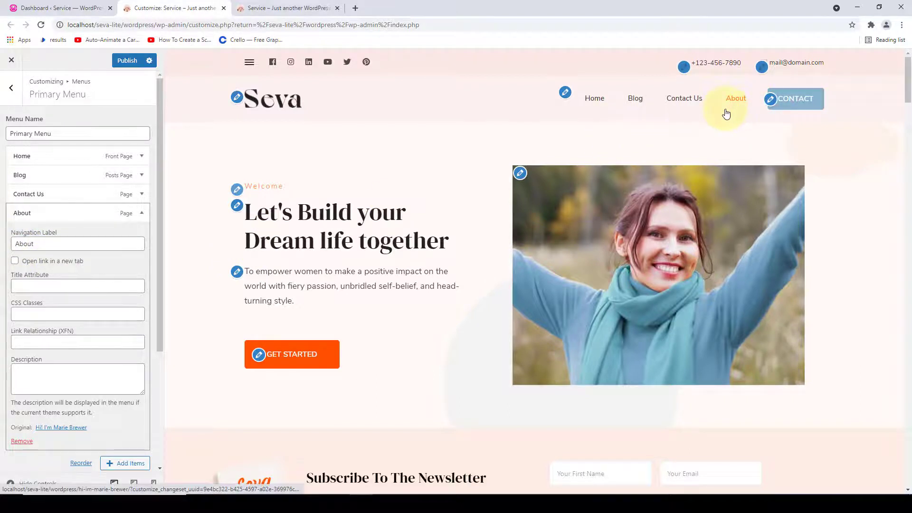
pyautogui.click(143, 215)
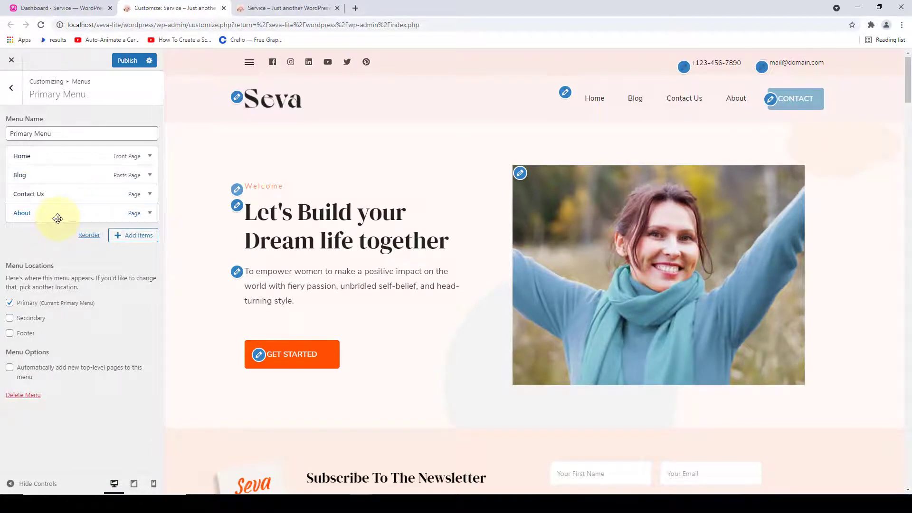
pyautogui.moveTo(57, 218); pyautogui.dragTo(52, 198)
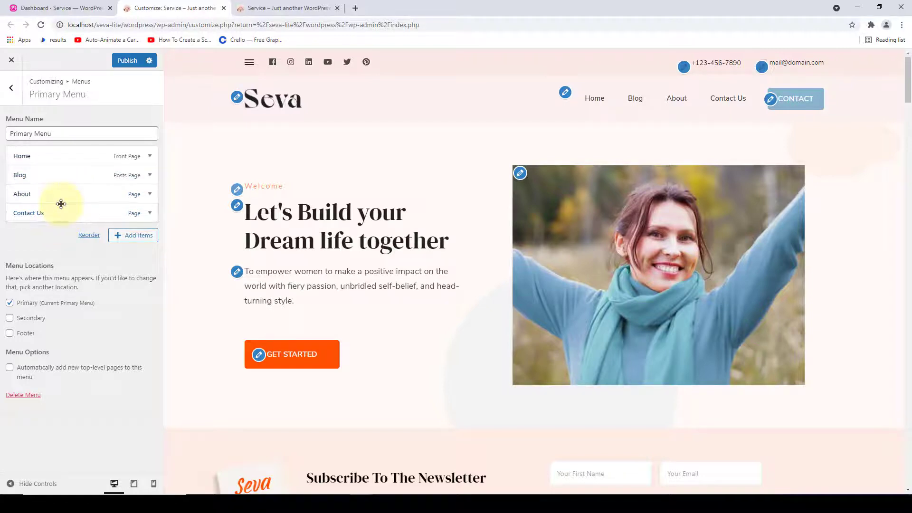
# - Publish the Primary Menu, verify Home, Blog, About, Contact Us on the live site, then return to Menus
pyautogui.click(126, 67)
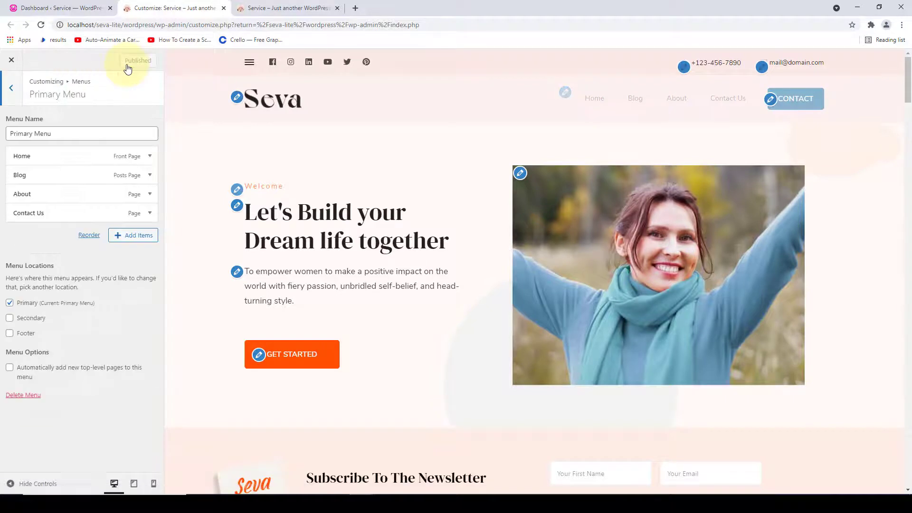
pyautogui.click(244, 8)
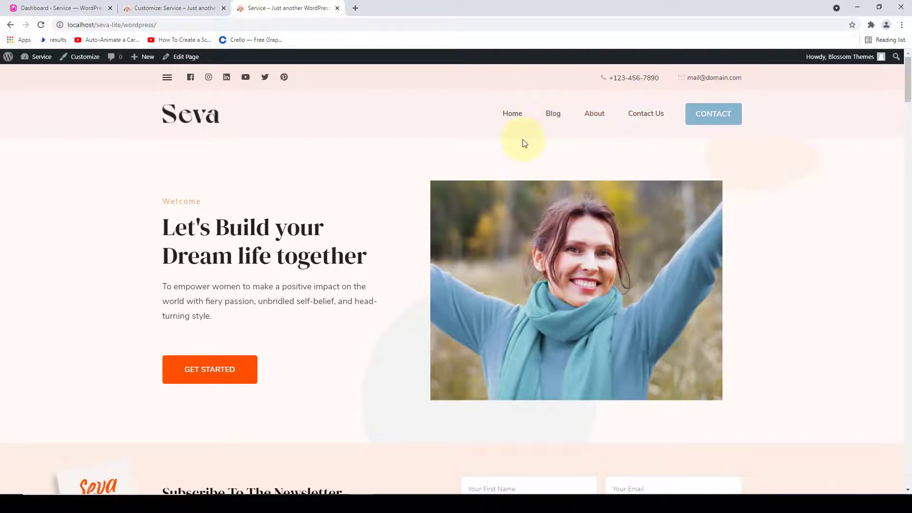
pyautogui.click(182, 5)
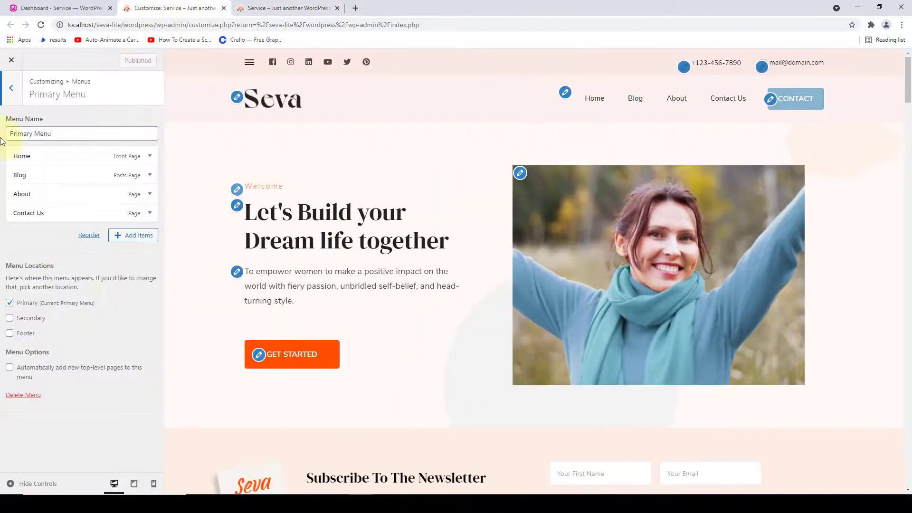
pyautogui.click(10, 99)
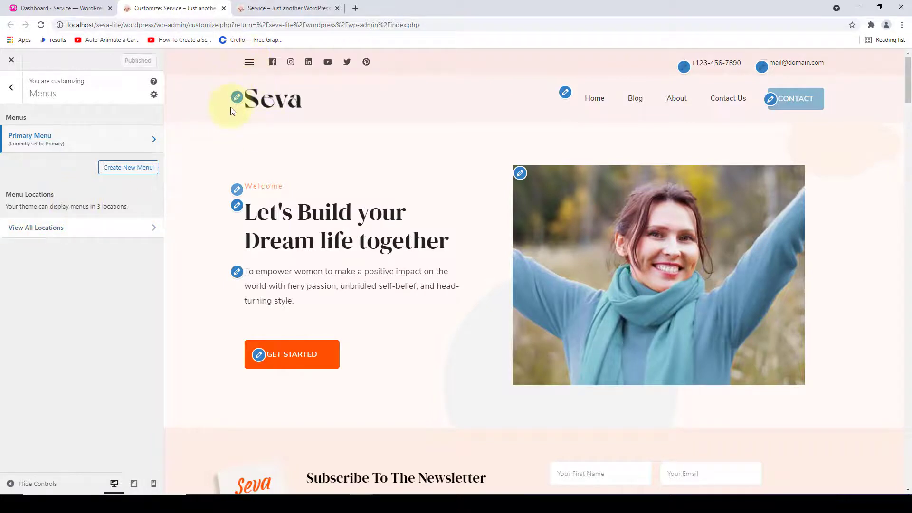
# - Create a new menu named 'Secondary Menu' assigned to the Secondary location
pyautogui.click(147, 175)
pyautogui.click(90, 132)
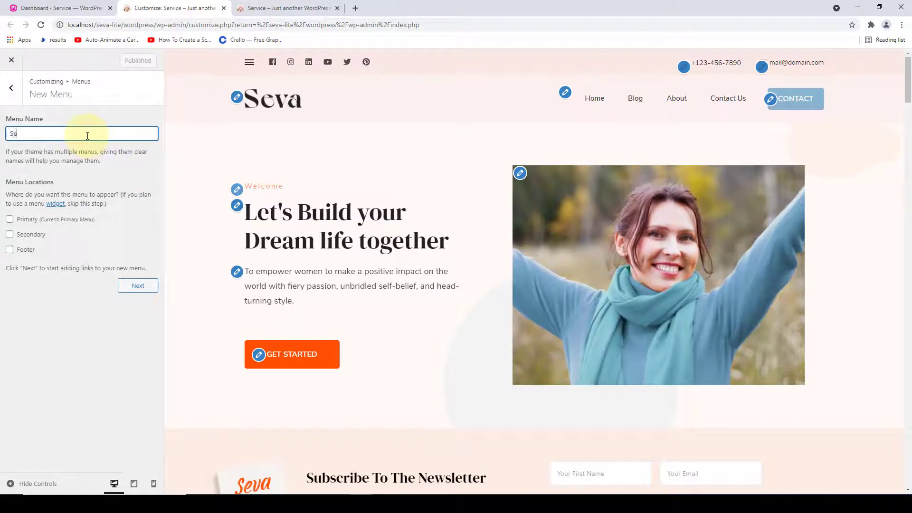
pyautogui.write('Secondary Menu')
pyautogui.click(10, 235)
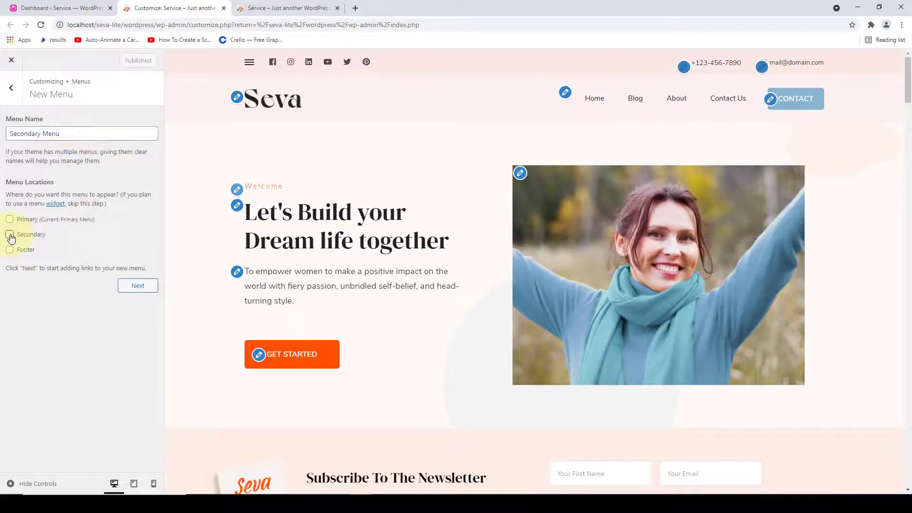
pyautogui.click(138, 286)
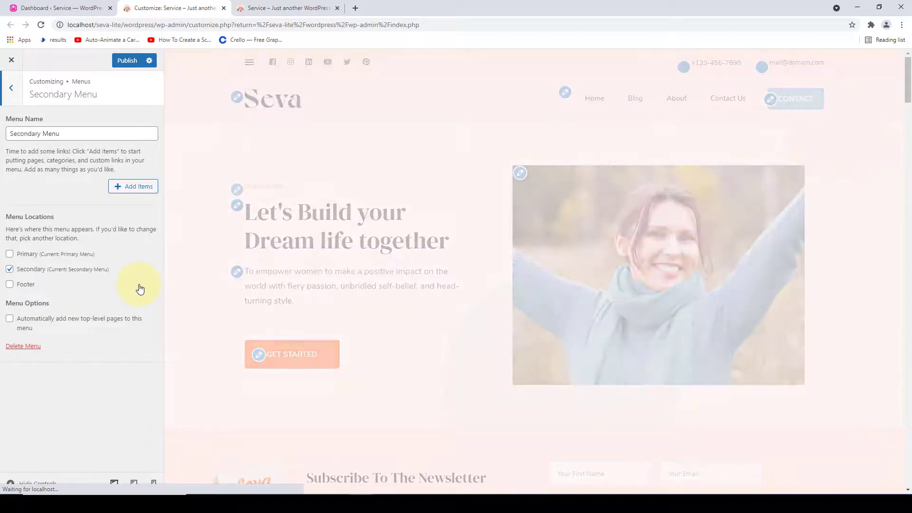
# - Add the Career, Mentor, Coaching and Business categories, publish, and check the preview's side menu
pyautogui.click(121, 187)
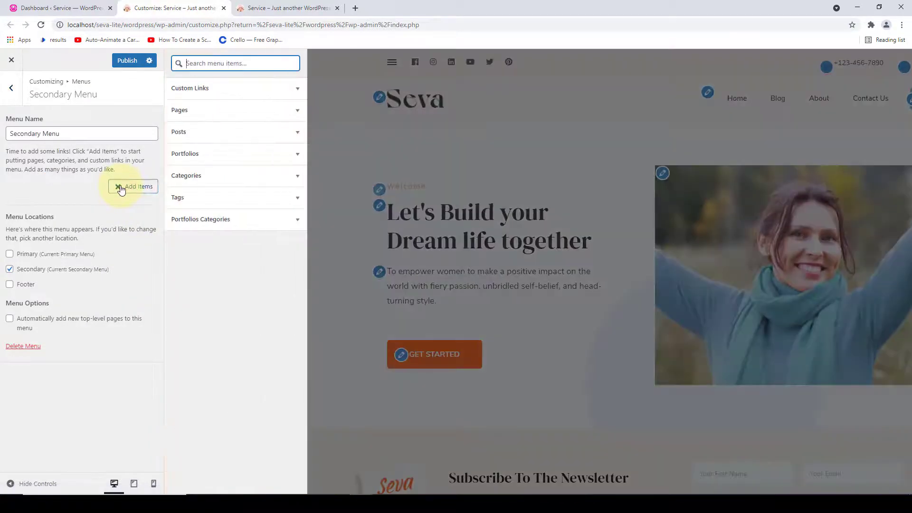
pyautogui.click(211, 177)
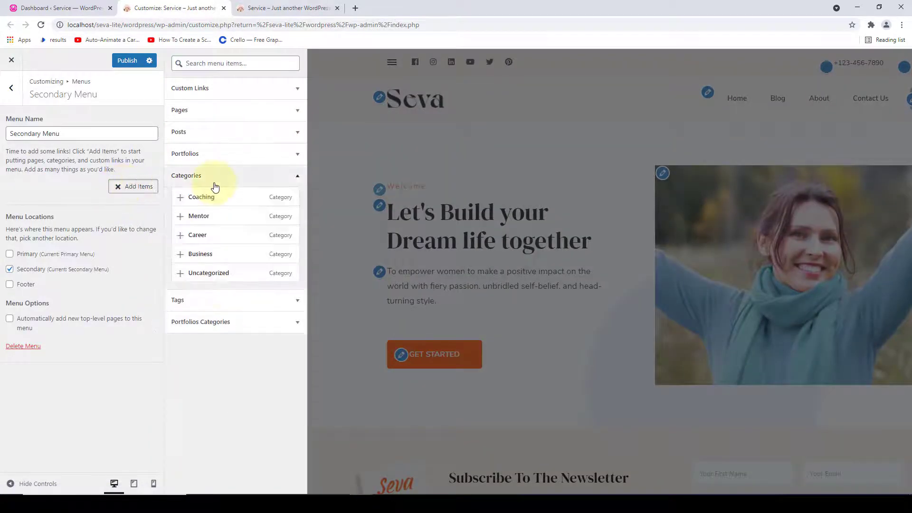
pyautogui.click(183, 234)
pyautogui.click(183, 215)
pyautogui.click(183, 197)
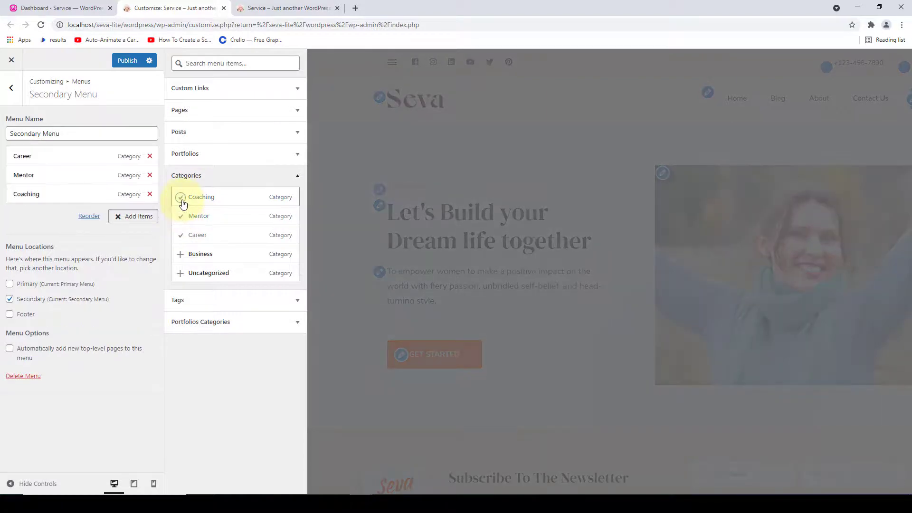
pyautogui.click(182, 255)
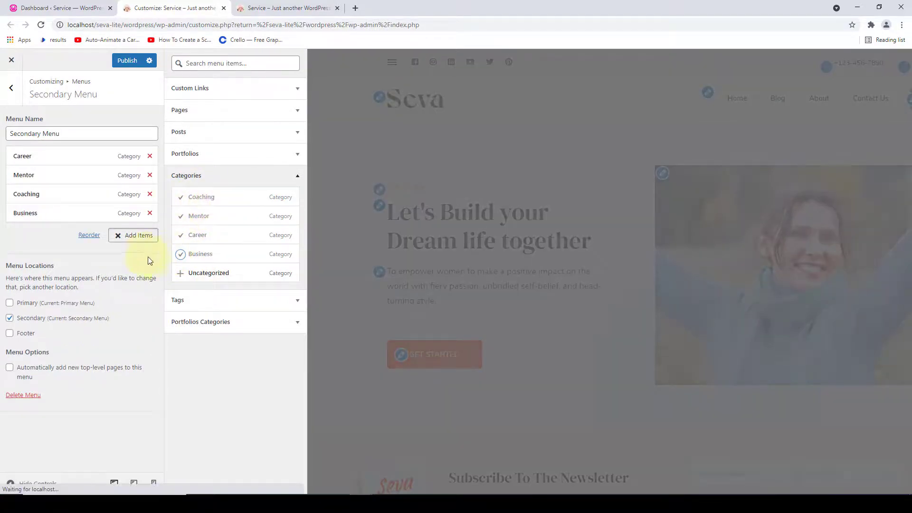
pyautogui.click(145, 255)
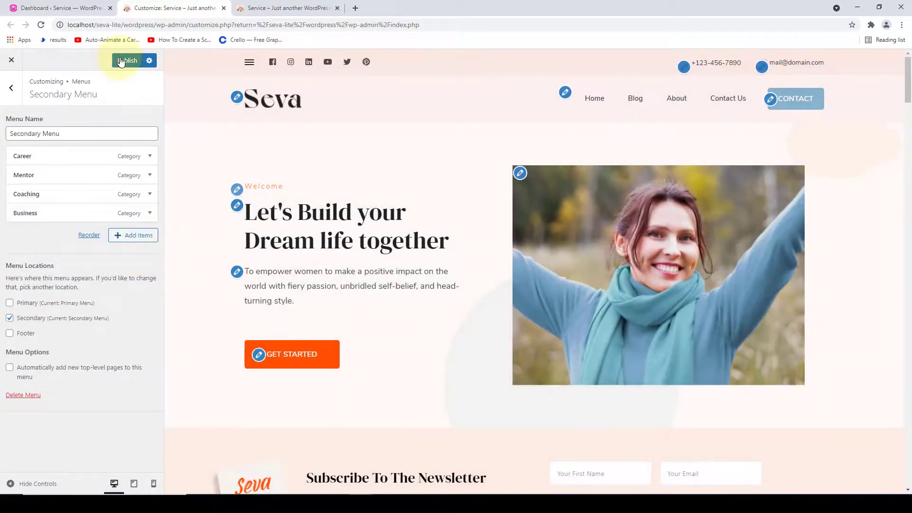
pyautogui.click(121, 61)
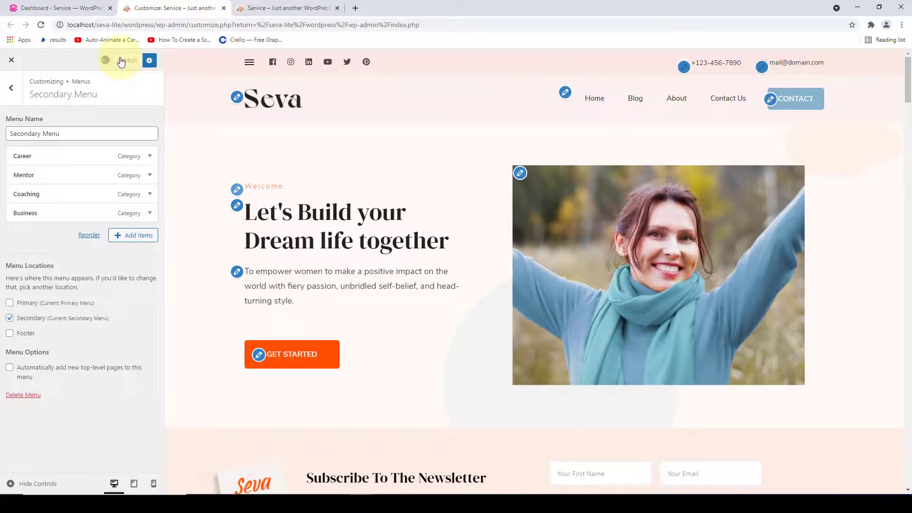
pyautogui.click(248, 62)
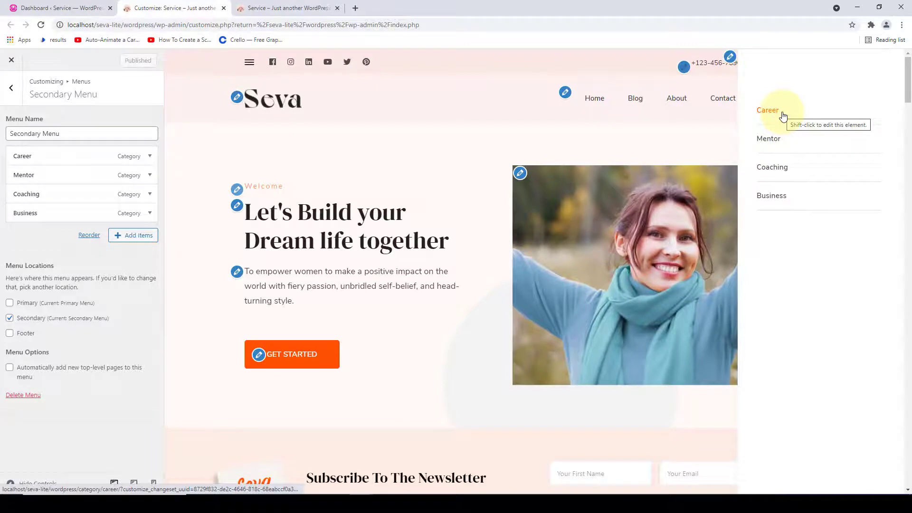
# - Reload the live site to verify Career, Mentor, Coaching and Business in its side menu, then return to the menus overview
pyautogui.click(261, 6)
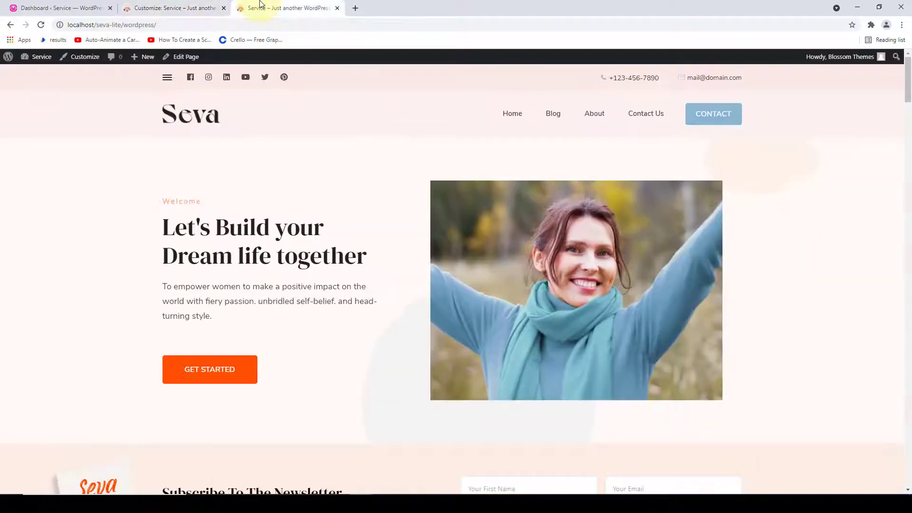
pyautogui.click(41, 25)
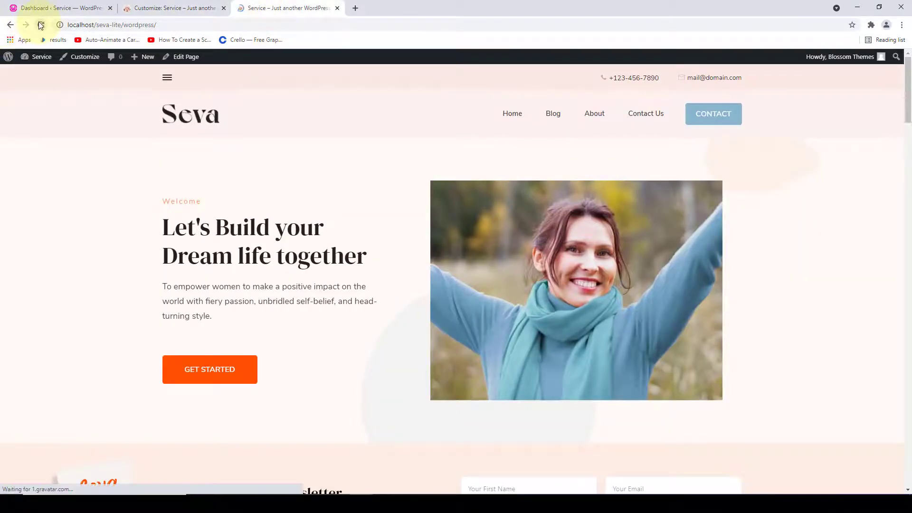
pyautogui.click(168, 78)
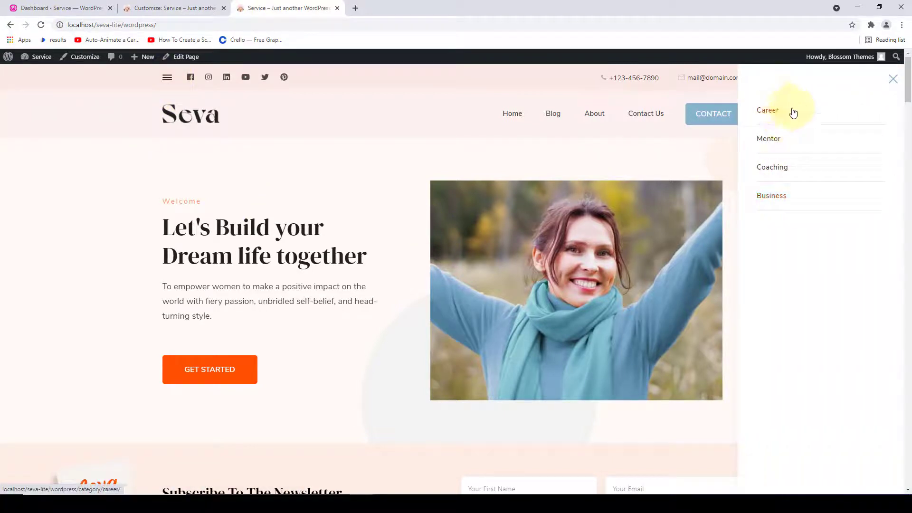
pyautogui.click(893, 79)
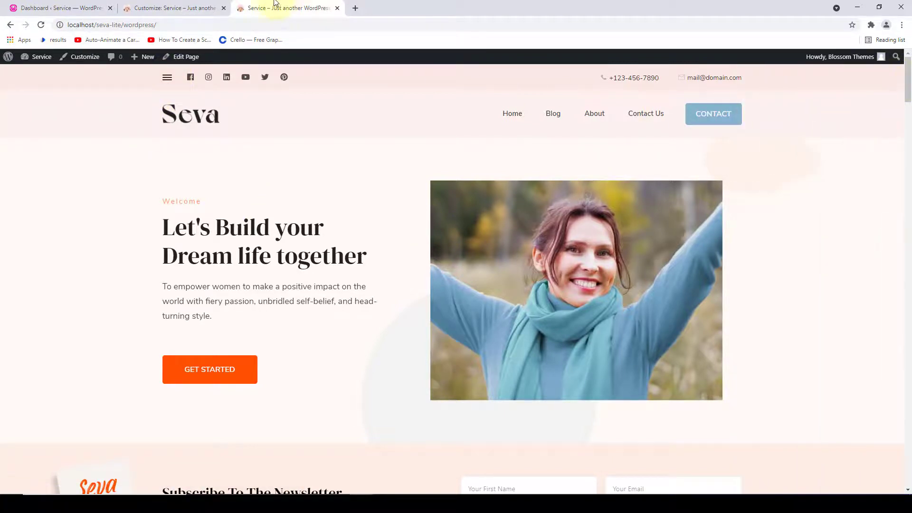
pyautogui.click(205, 7)
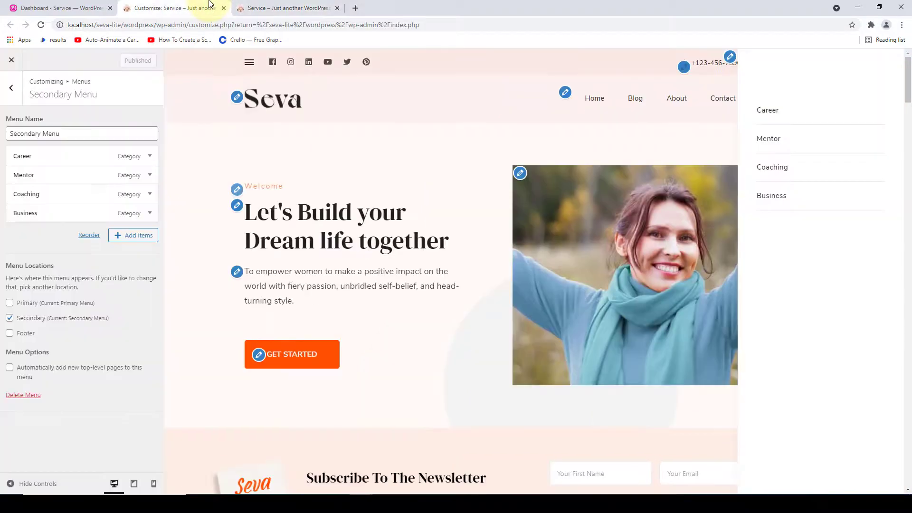
pyautogui.click(10, 88)
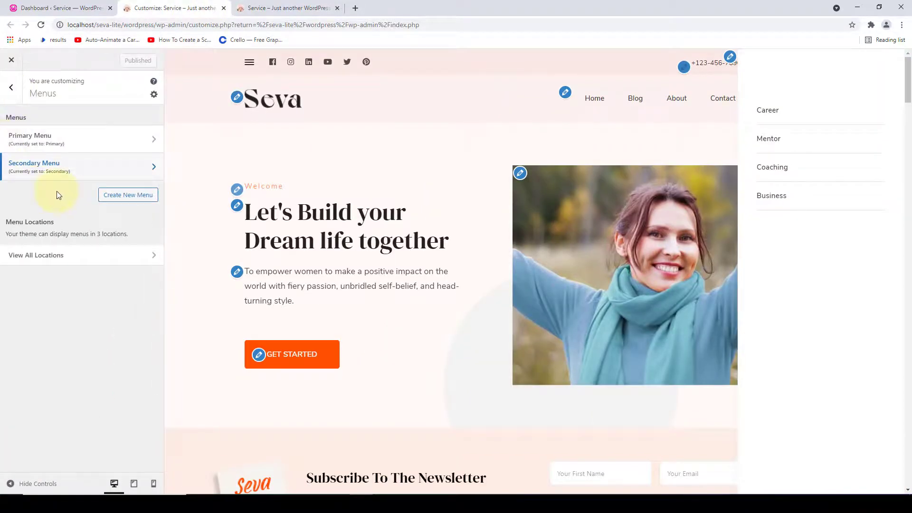
pyautogui.click(251, 66)
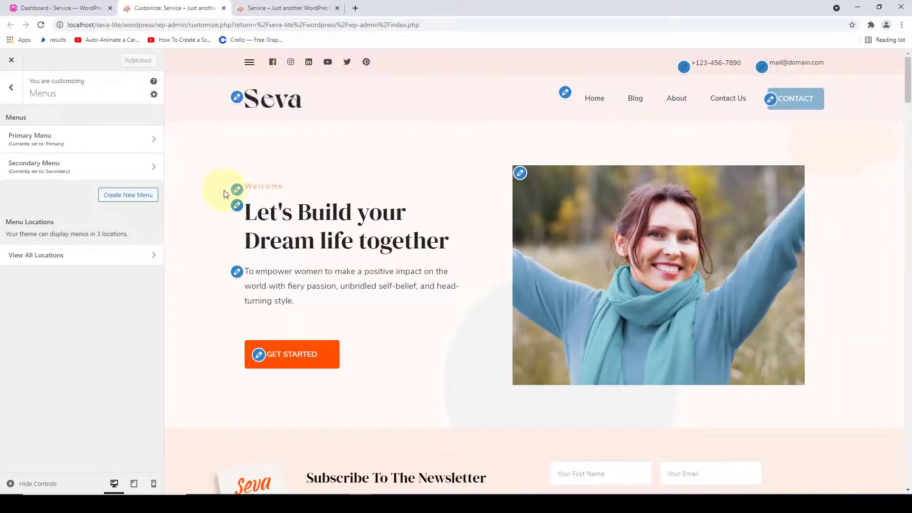
# - Create 'Footer Menu' assigned to the Footer location and bring up its Add Items panel
pyautogui.click(133, 195)
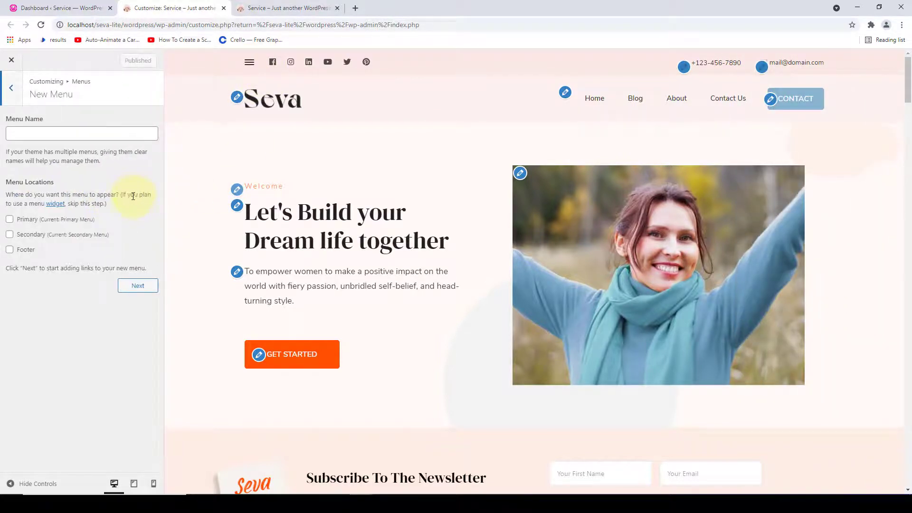
pyautogui.click(109, 134)
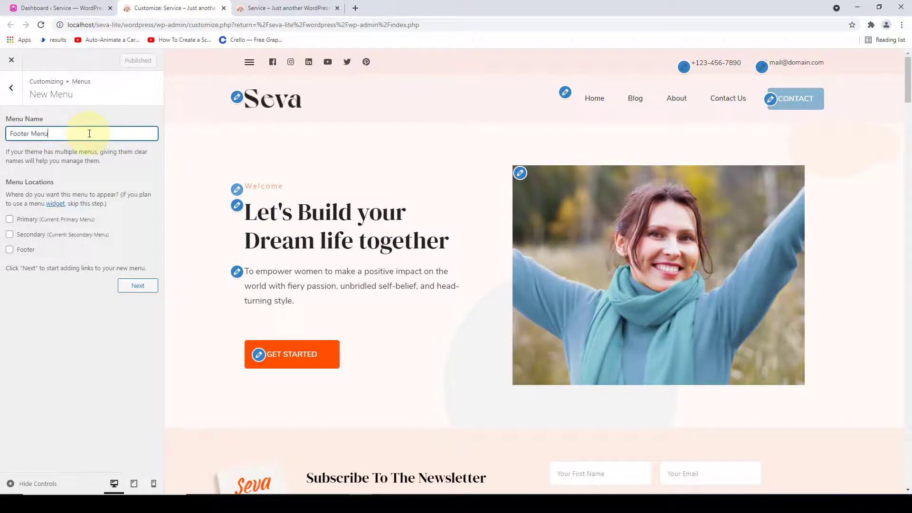
pyautogui.write('Footer Menu')
pyautogui.click(10, 250)
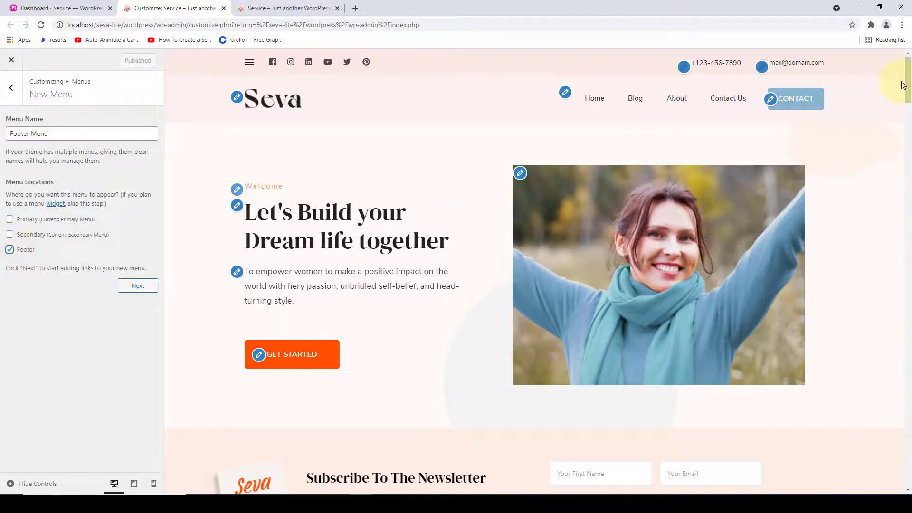
pyautogui.moveTo(907, 80); pyautogui.dragTo(910, 490)
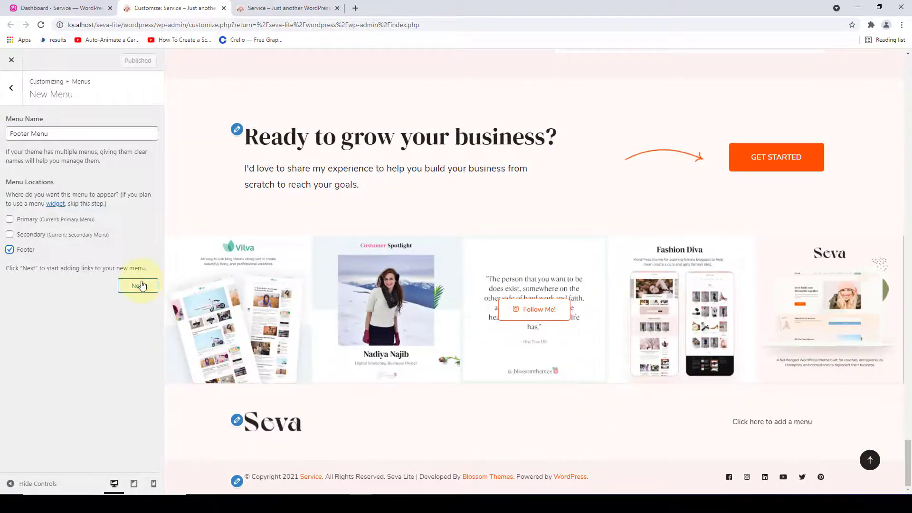
pyautogui.click(138, 286)
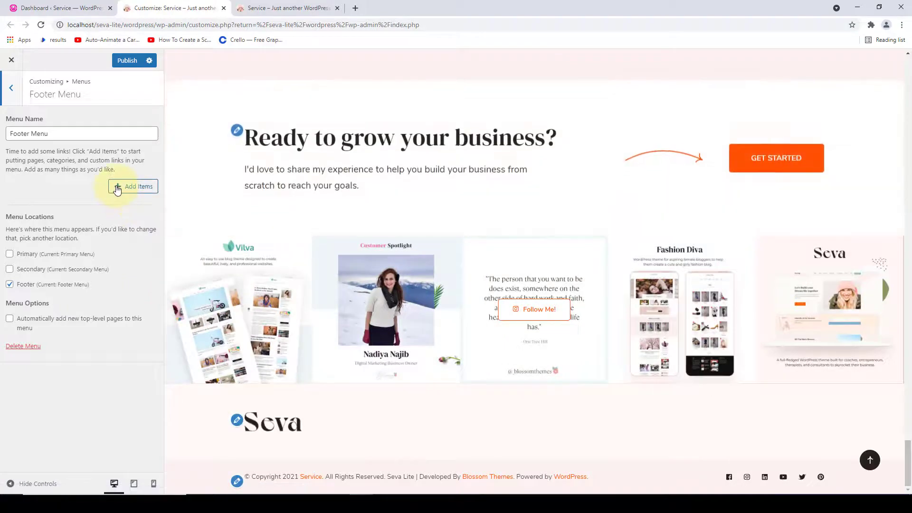
pyautogui.click(117, 188)
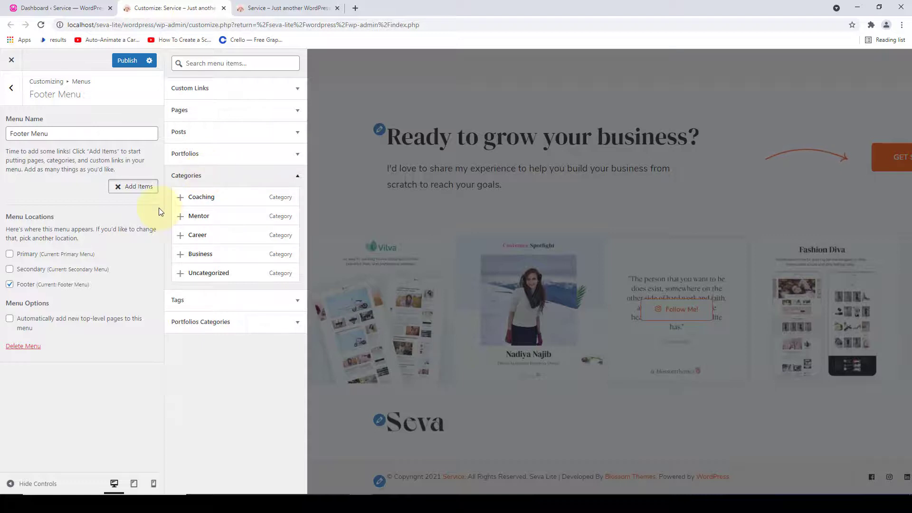
# - Add a 'Privacy Policy' custom link with the pasted URL to the Footer Menu
pyautogui.click(203, 178)
pyautogui.click(241, 91)
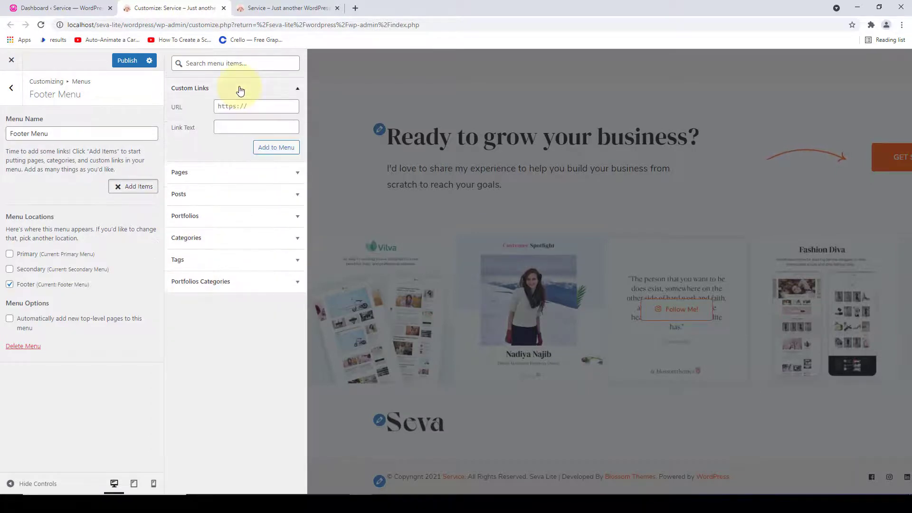
pyautogui.click(230, 128)
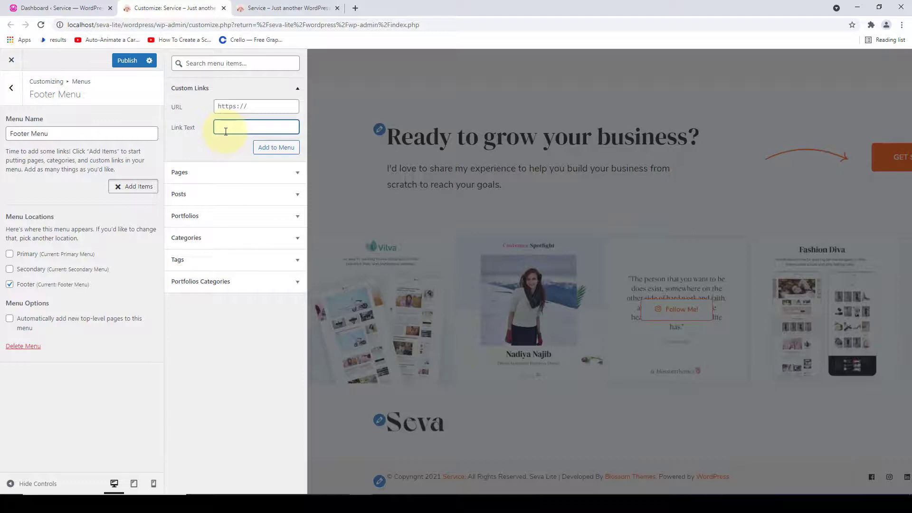
pyautogui.write('Privacy Policy')
pyautogui.click(237, 106)
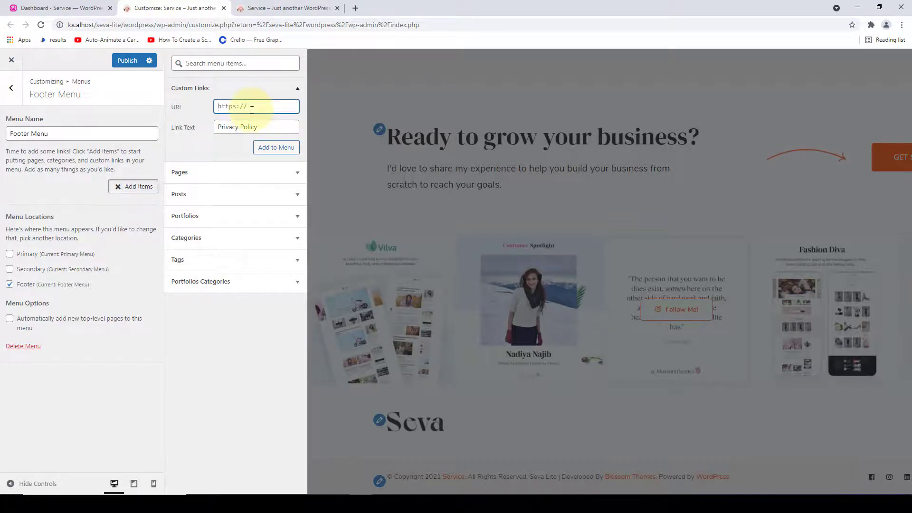
pyautogui.rightClick(241, 106)
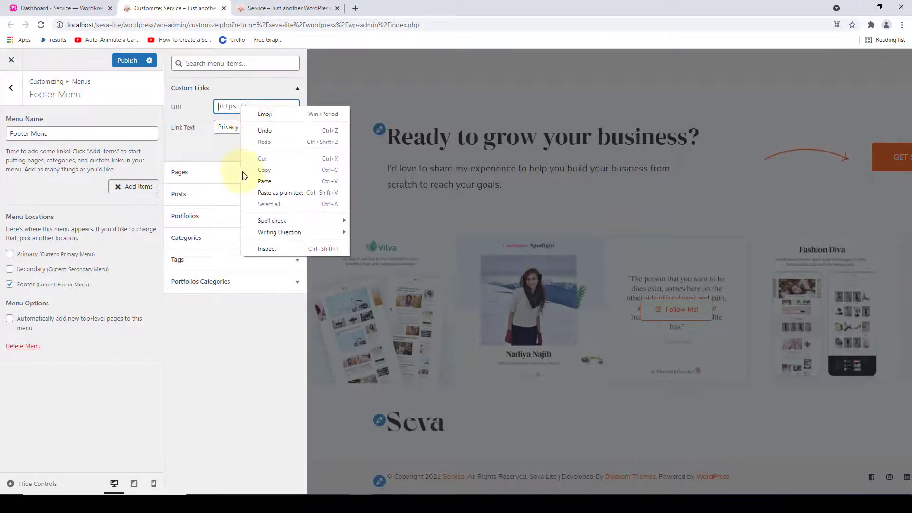
pyautogui.click(265, 181)
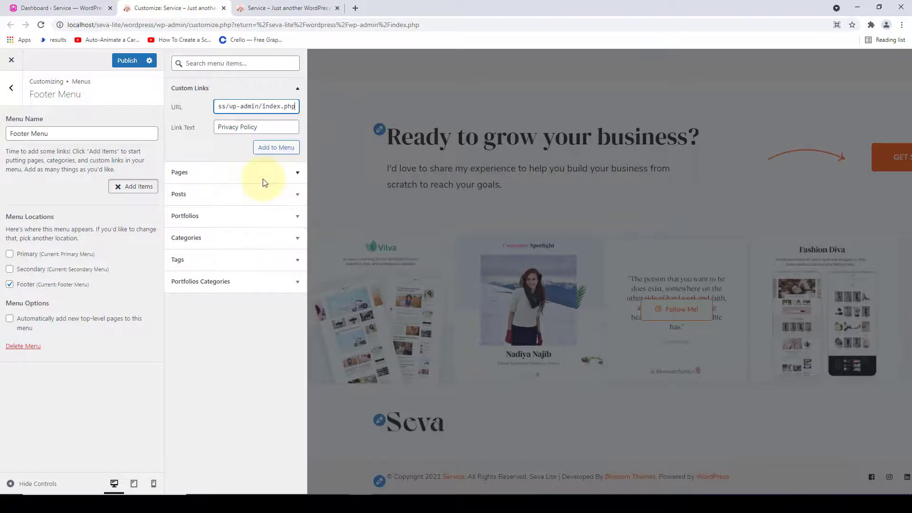
pyautogui.click(275, 148)
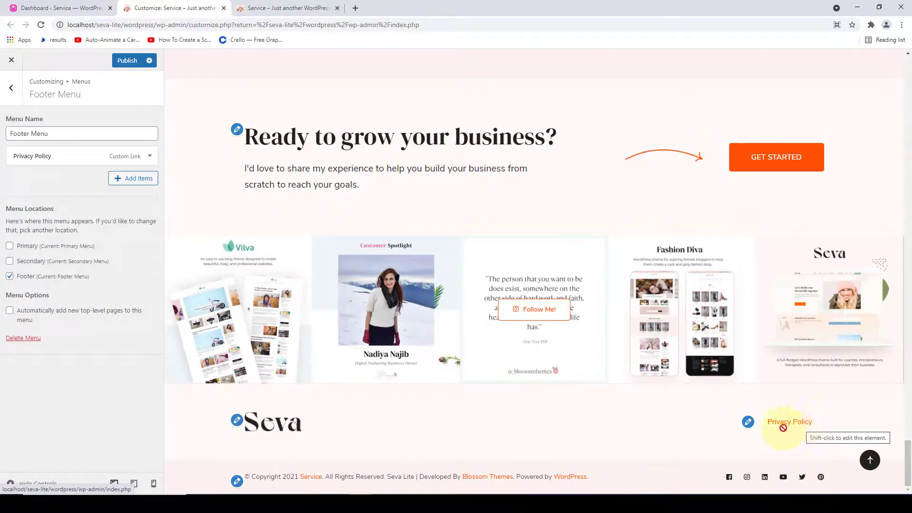
# - Add a Terms & Conditions custom link with the pasted URL, then publish the footer menu
pyautogui.click(124, 180)
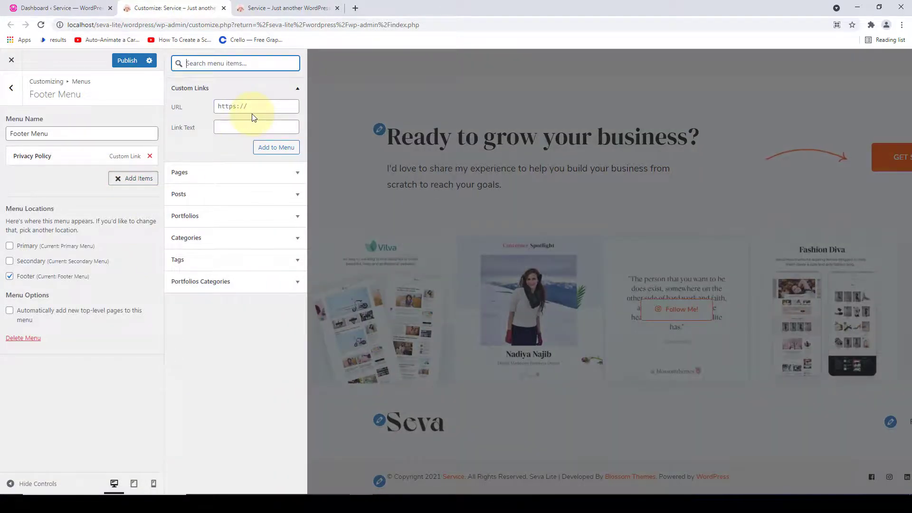
pyautogui.click(250, 131)
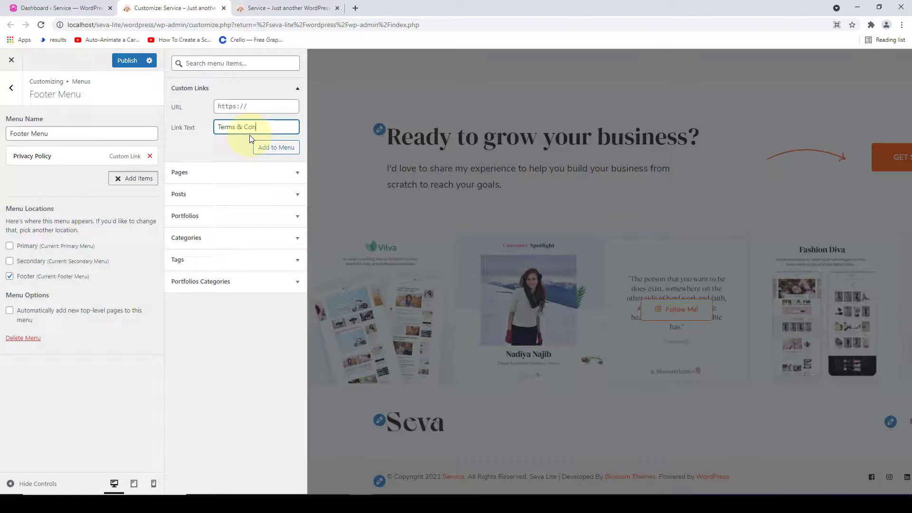
pyautogui.click(251, 107)
pyautogui.rightClick(233, 109)
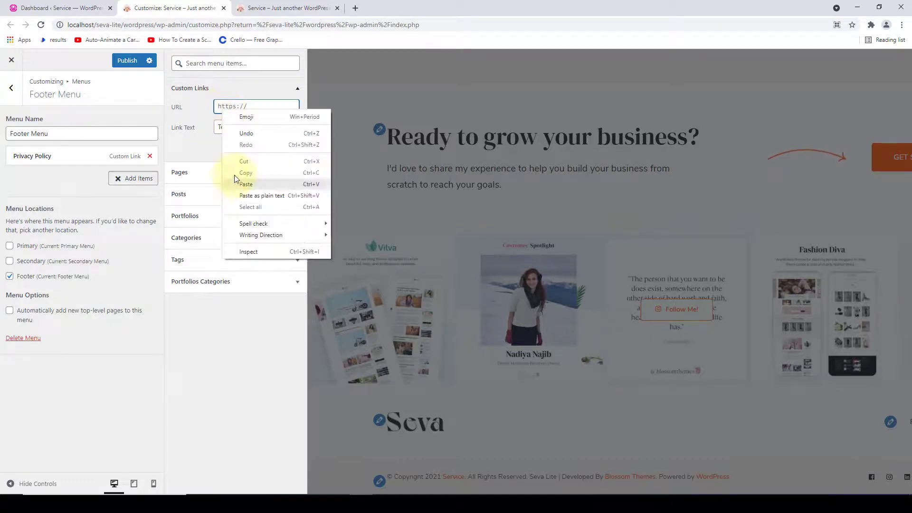
pyautogui.click(241, 180)
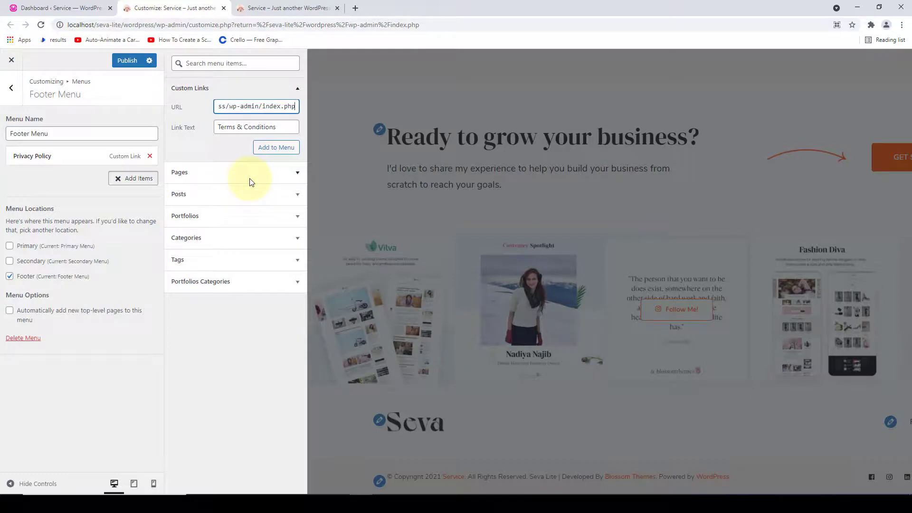
pyautogui.click(263, 149)
pyautogui.click(53, 197)
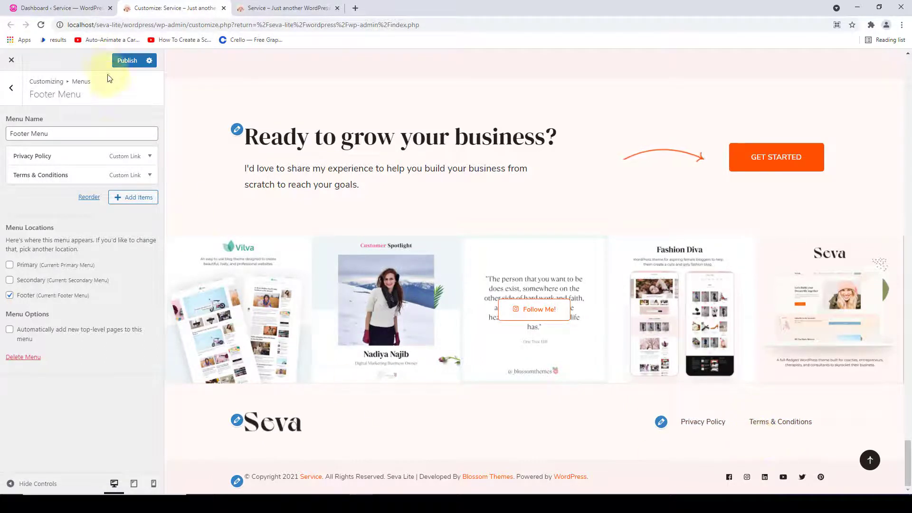
pyautogui.click(127, 66)
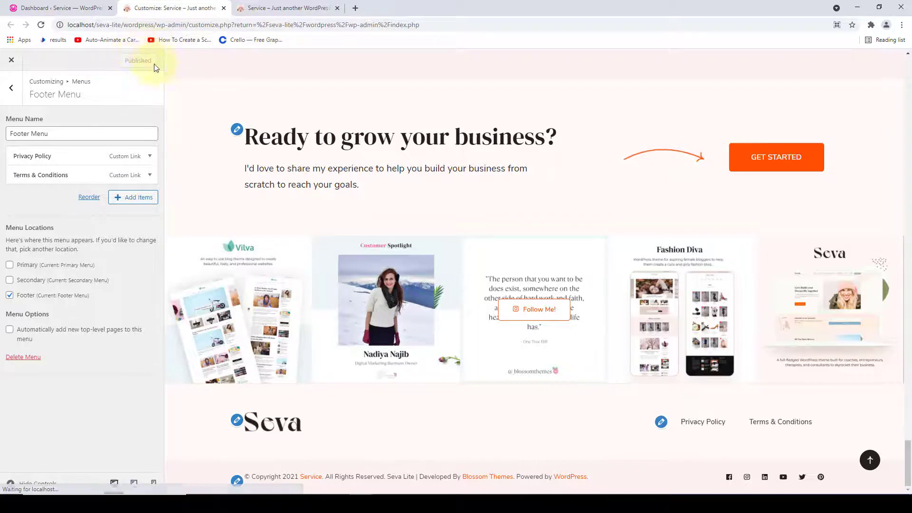
# - Check the live footer's Privacy Policy and Terms & Conditions links, then return to the Customizer
pyautogui.click(315, 5)
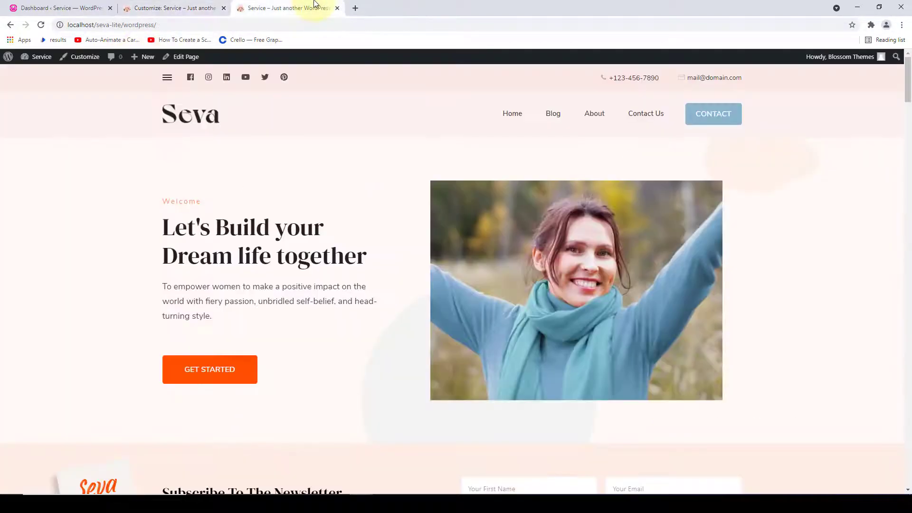
pyautogui.moveTo(908, 90); pyautogui.dragTo(908, 490)
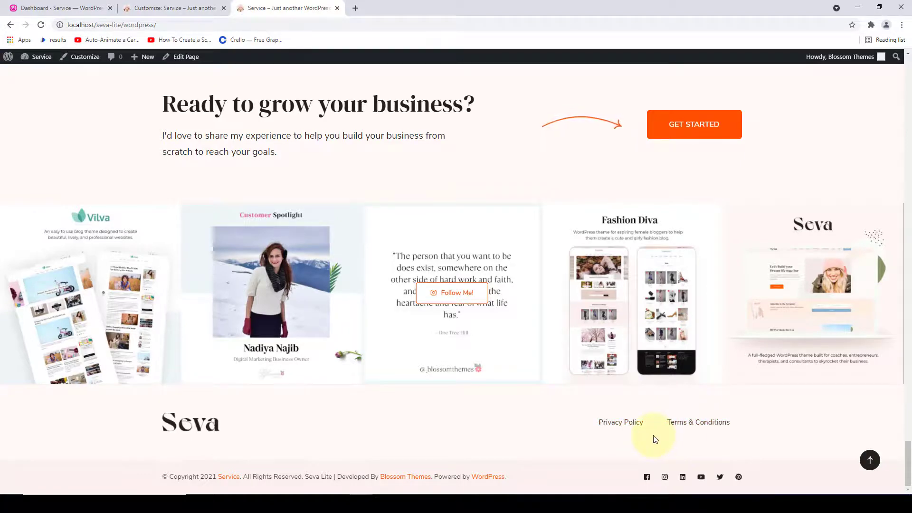
pyautogui.click(871, 460)
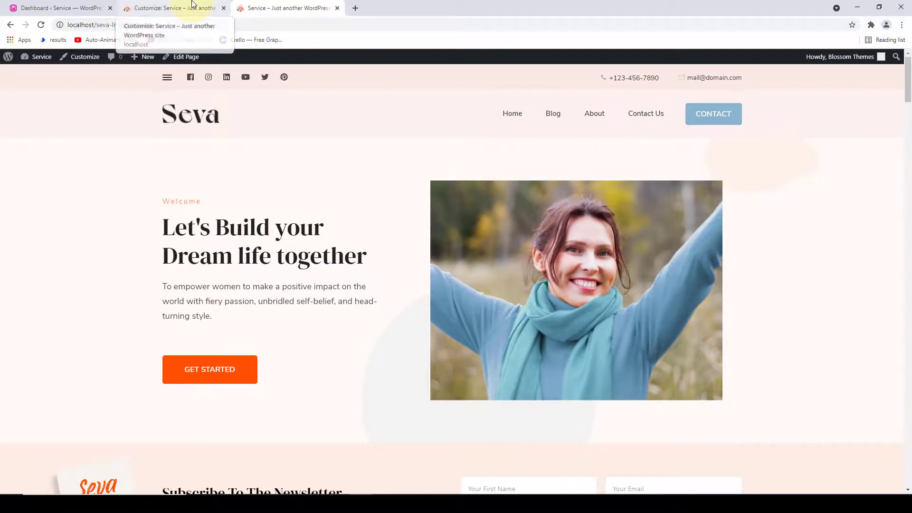
pyautogui.click(193, 7)
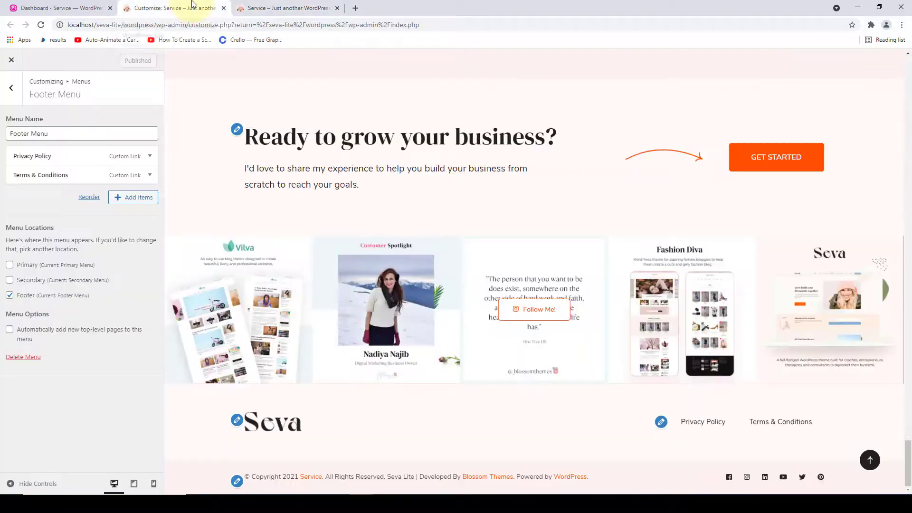
# - Open Widgets > Sidebar in the Customizer and load the Blog page in the preview
pyautogui.click(15, 99)
pyautogui.click(15, 100)
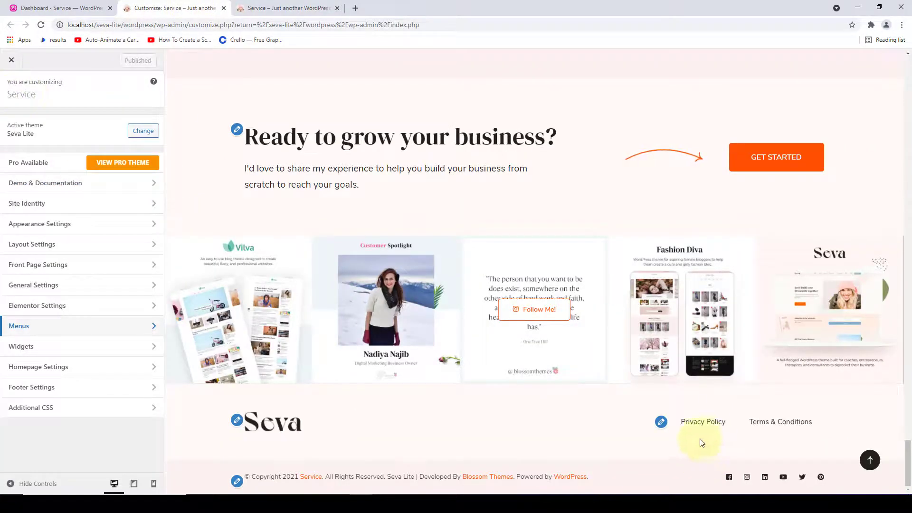
pyautogui.click(871, 461)
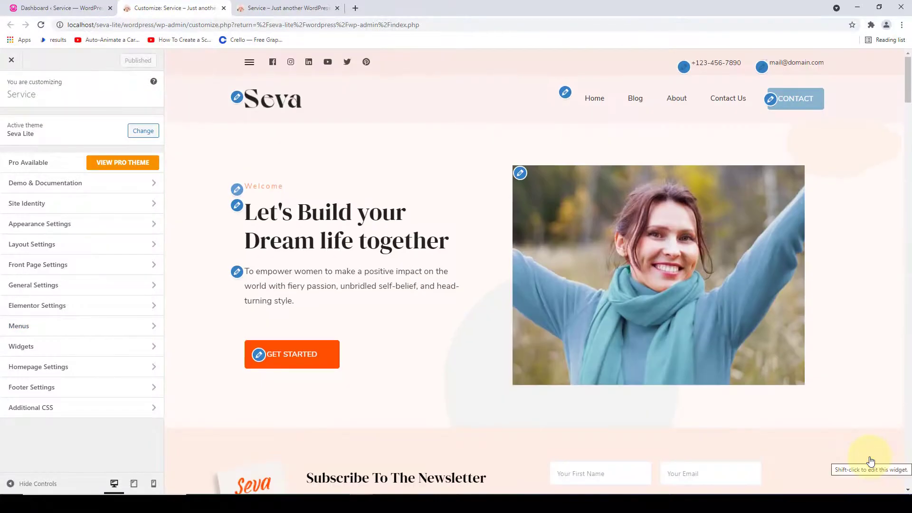
pyautogui.click(94, 350)
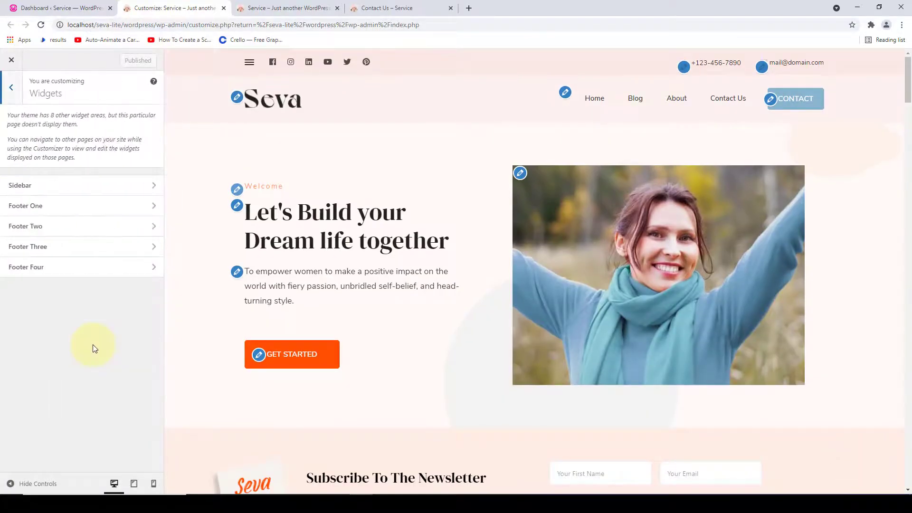
pyautogui.click(154, 191)
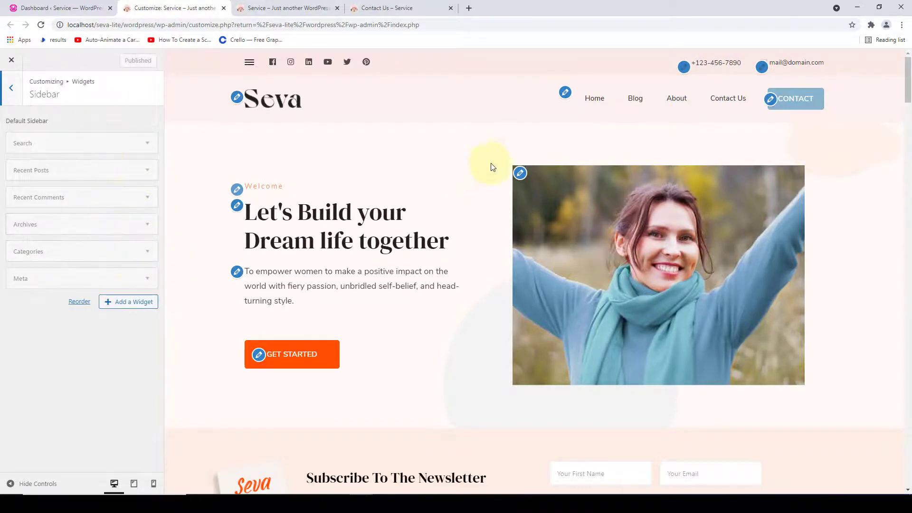
pyautogui.click(632, 101)
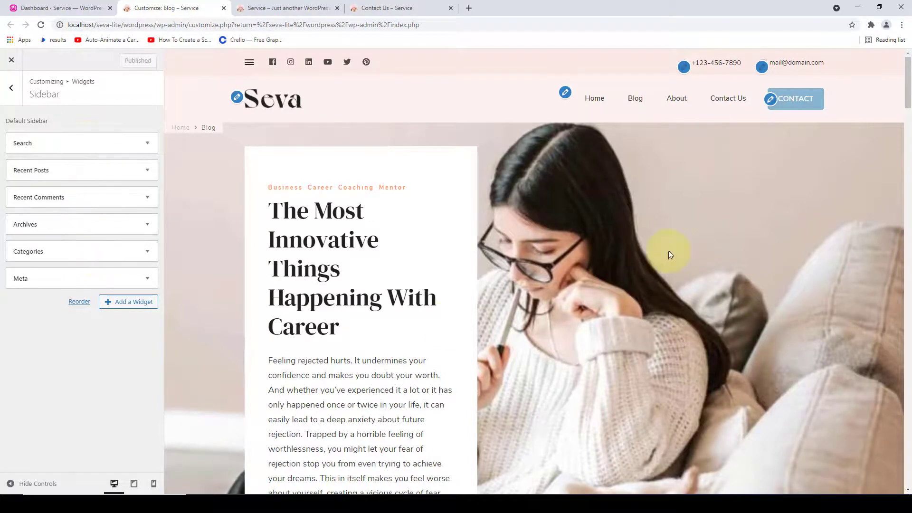
pyautogui.scroll(-9, 683, 279)
pyautogui.scroll(-15, 758, 331)
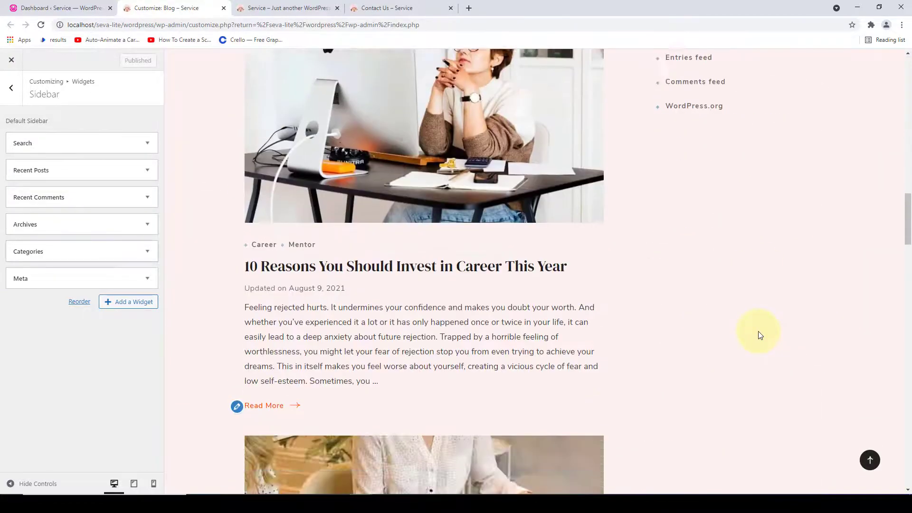
pyautogui.scroll(12, 758, 331)
pyautogui.scroll(4, 758, 331)
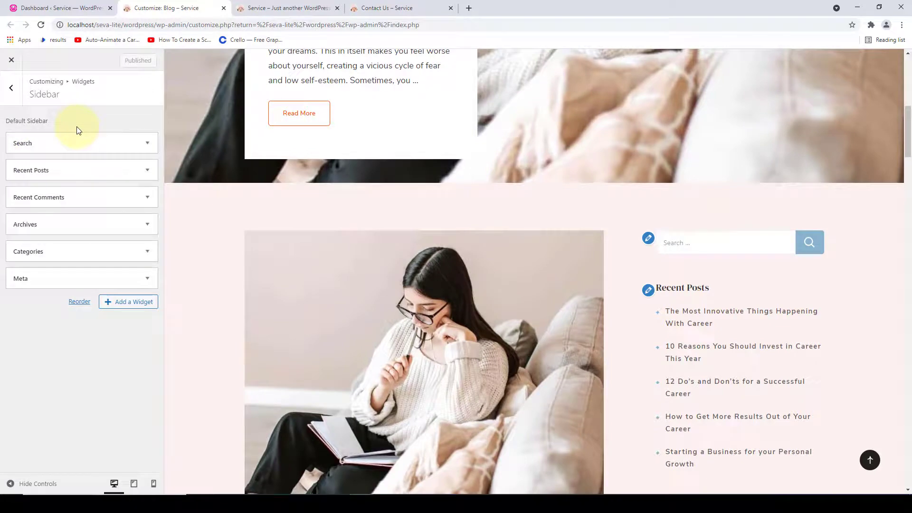
# - Remove each default sidebar widget, ending with Search, and bring up the available widgets list
pyautogui.click(81, 278)
pyautogui.click(15, 328)
pyautogui.click(81, 251)
pyautogui.click(15, 337)
pyautogui.click(80, 224)
pyautogui.click(15, 304)
pyautogui.click(80, 197)
pyautogui.click(16, 276)
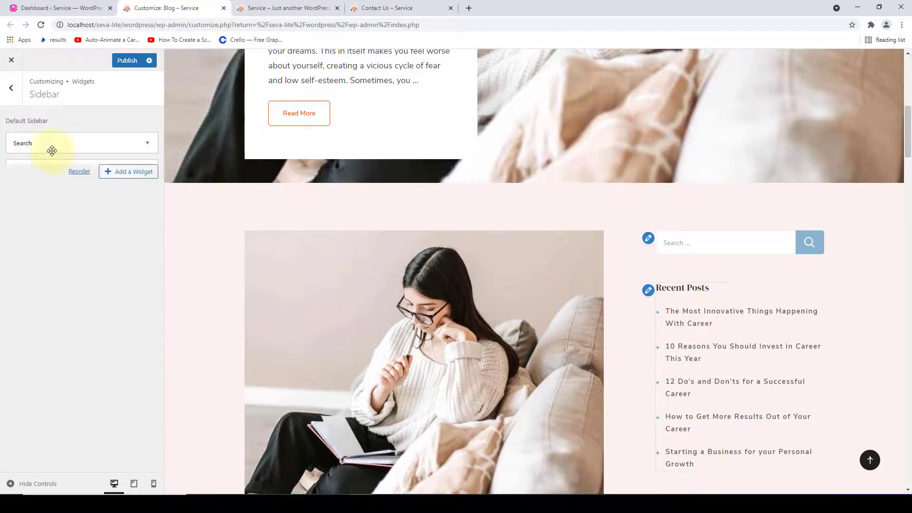
pyautogui.click(52, 143)
pyautogui.click(17, 197)
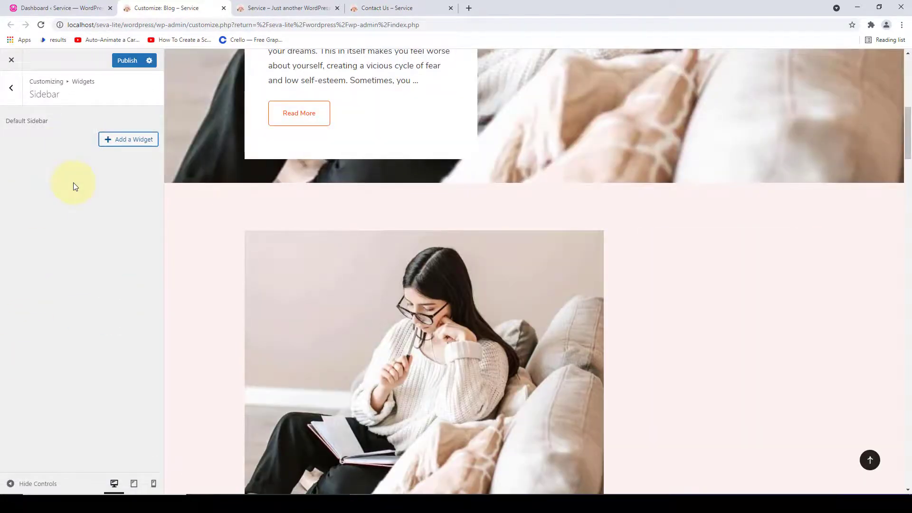
pyautogui.click(110, 142)
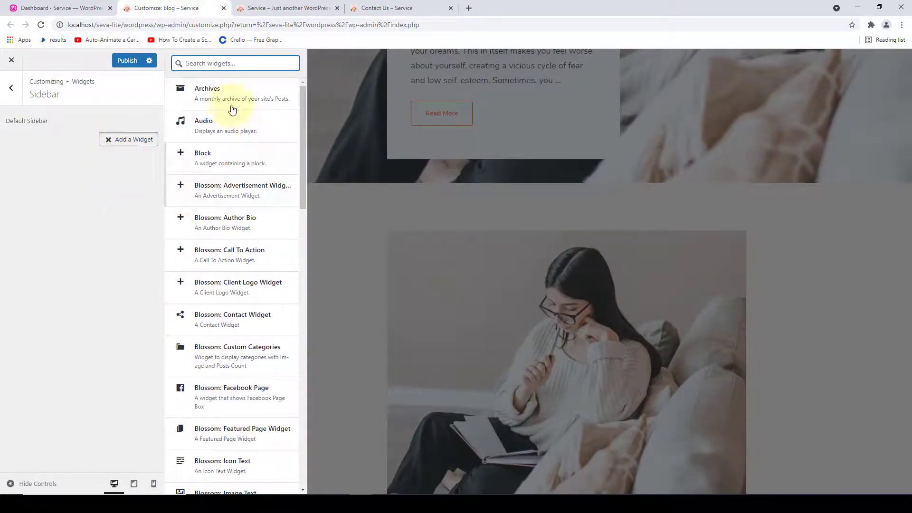
# - Add the Blossom: Author Bio widget and paste the author's name into Author Name
pyautogui.click(215, 228)
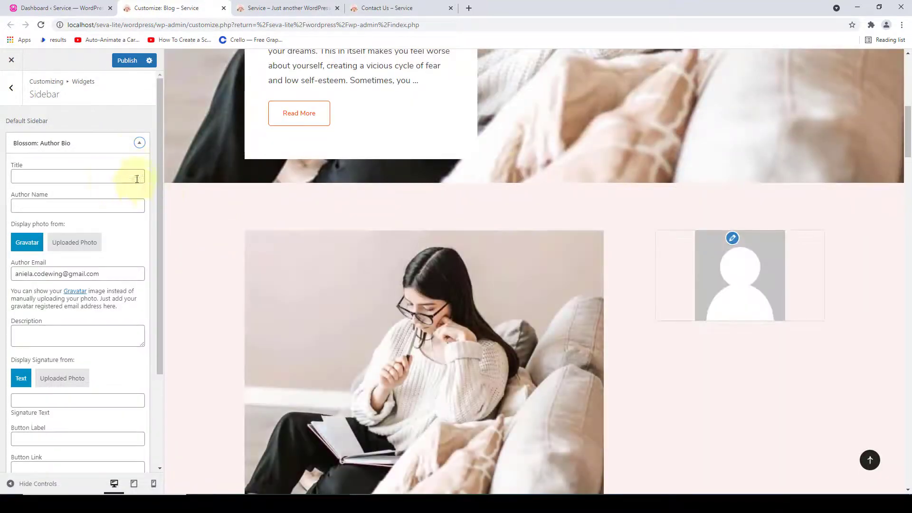
pyautogui.scroll(-2, 782, 297)
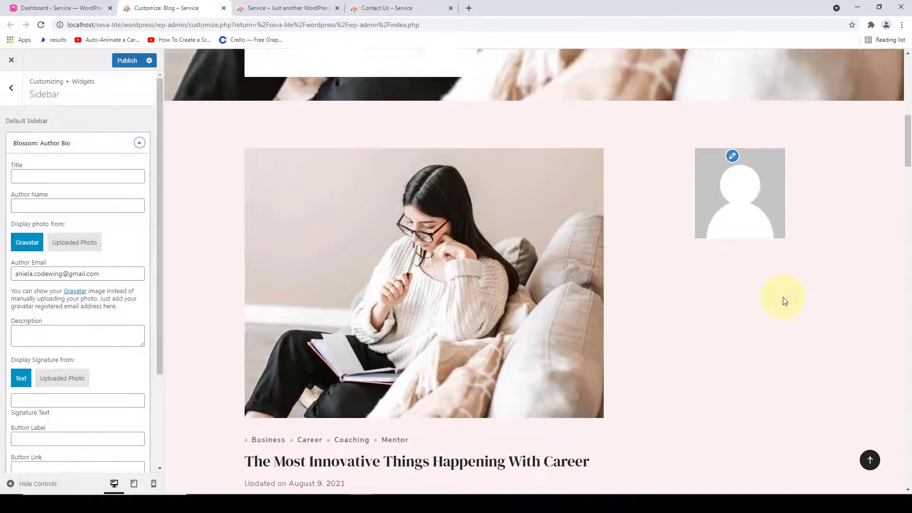
pyautogui.scroll(1, 785, 302)
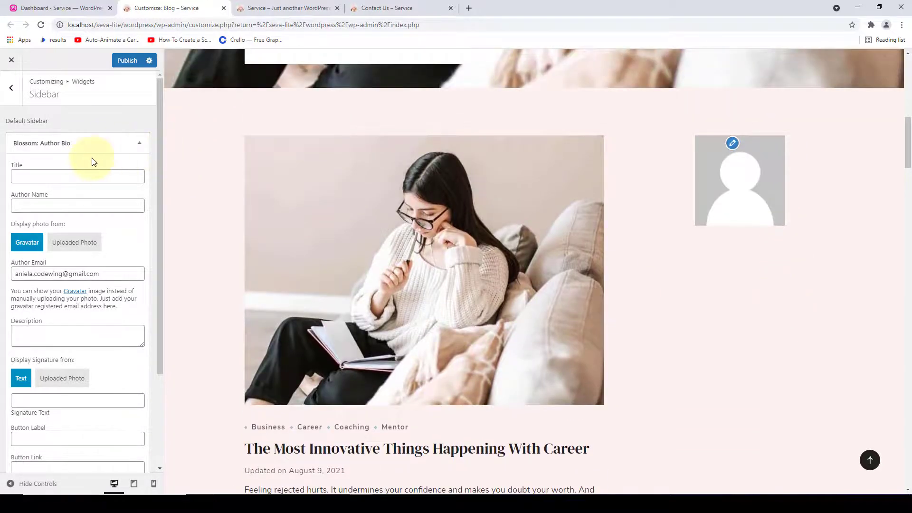
pyautogui.scroll(-3, 94, 189)
pyautogui.scroll(3, 102, 285)
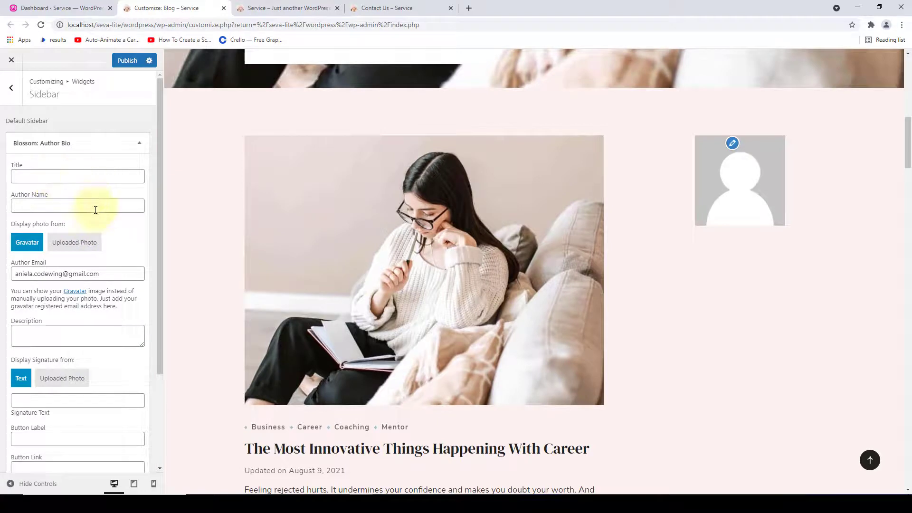
pyautogui.click(36, 208)
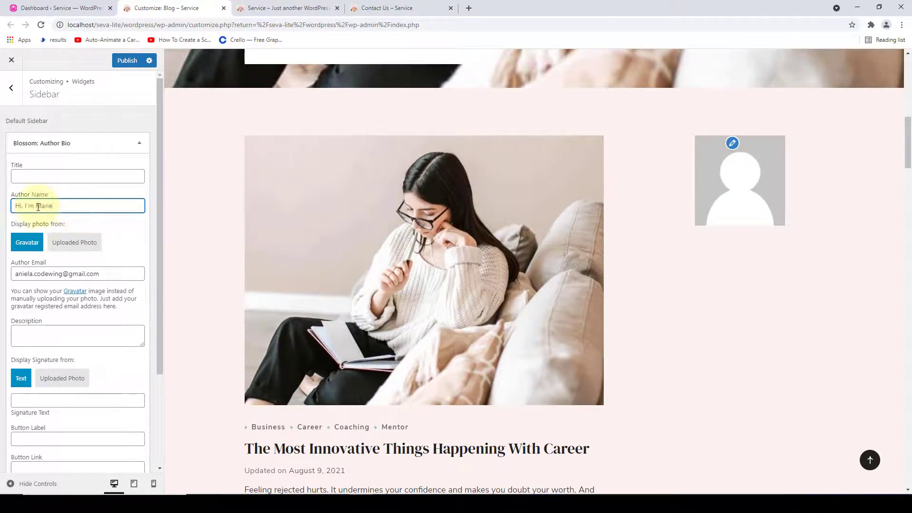
pyautogui.write("Hi, I'm Marie")
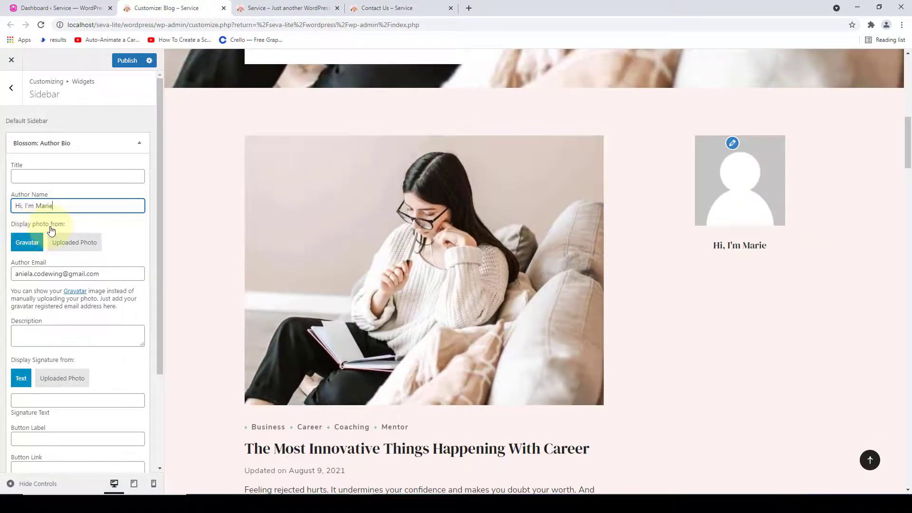
# - Set the author photo to the uploaded about-img.png pink-beanie portrait
pyautogui.click(90, 250)
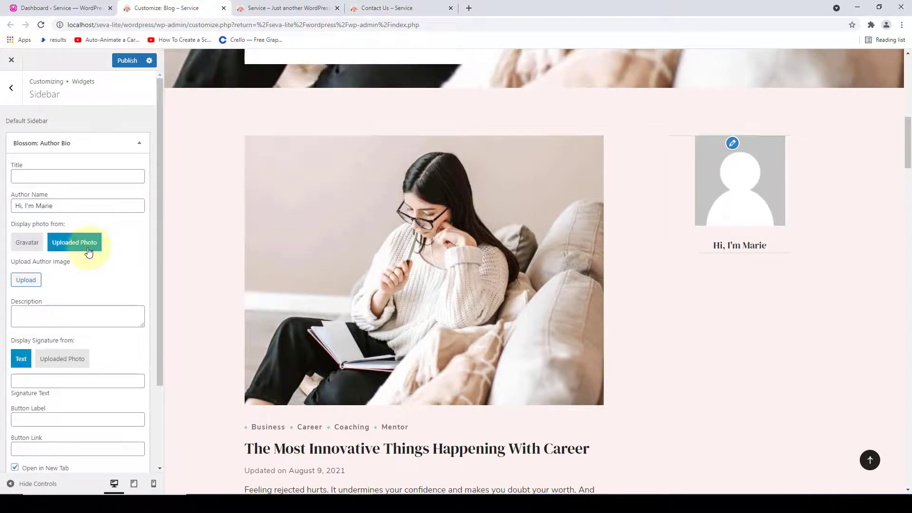
pyautogui.click(32, 281)
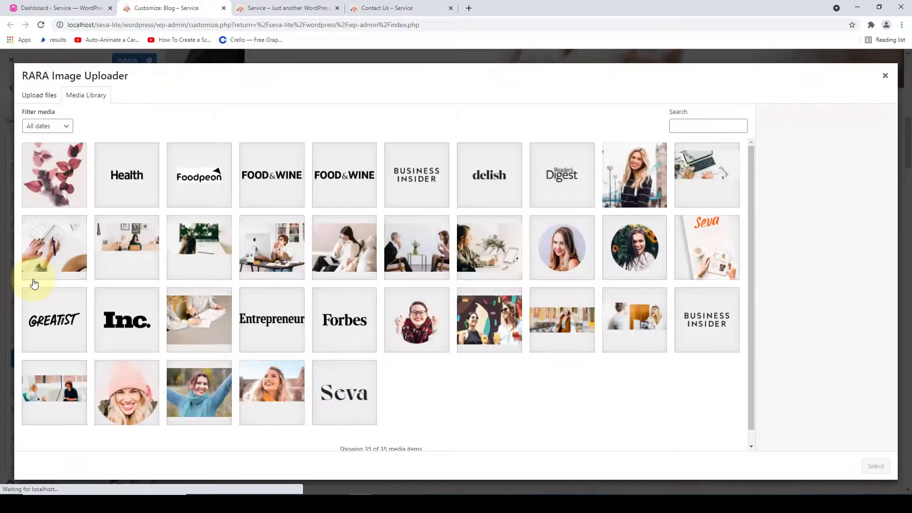
pyautogui.click(146, 387)
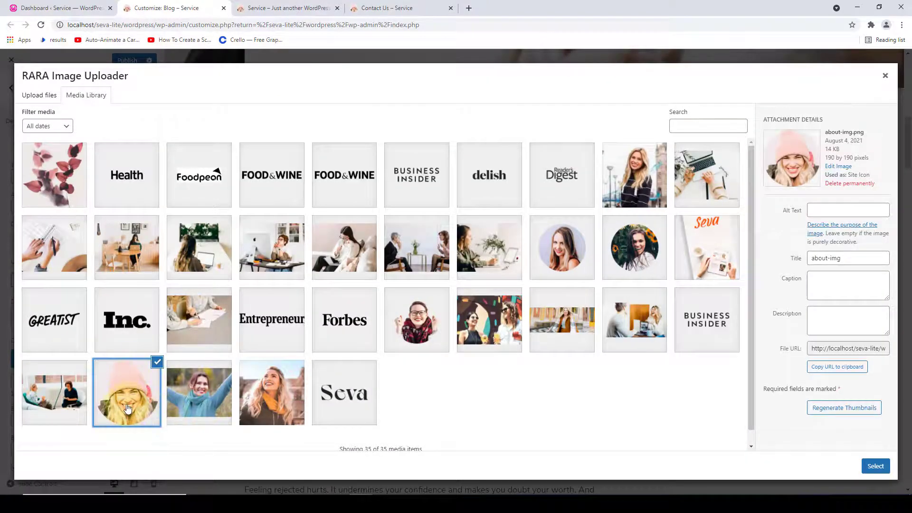
pyautogui.click(875, 466)
pyautogui.scroll(-2, 108, 337)
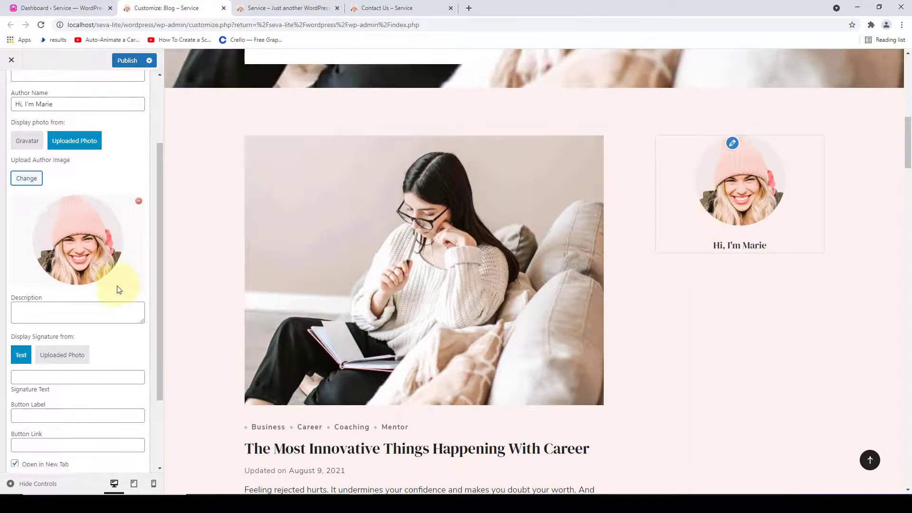
# - Enlarge the author description box and paste the author bio into it
pyautogui.scroll(-2, 138, 241)
pyautogui.moveTo(140, 232); pyautogui.dragTo(143, 294)
pyautogui.click(116, 258)
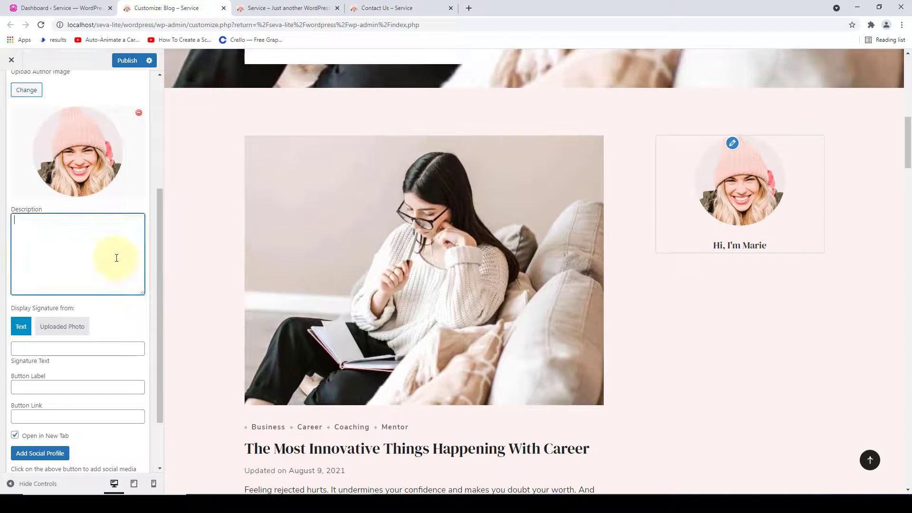
pyautogui.rightClick(108, 222)
pyautogui.click(131, 298)
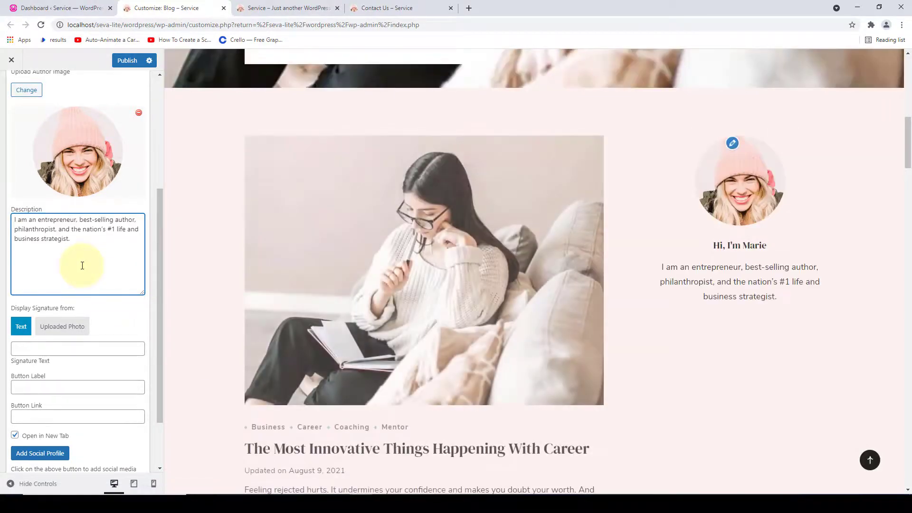
# - Try an uploaded-image signature, then close the image library without choosing a picture
pyautogui.scroll(-2, 71, 256)
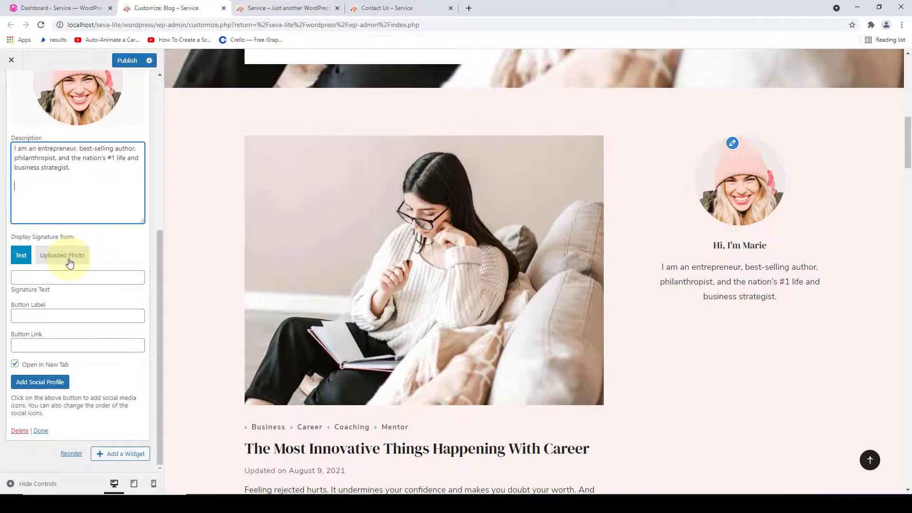
pyautogui.click(69, 259)
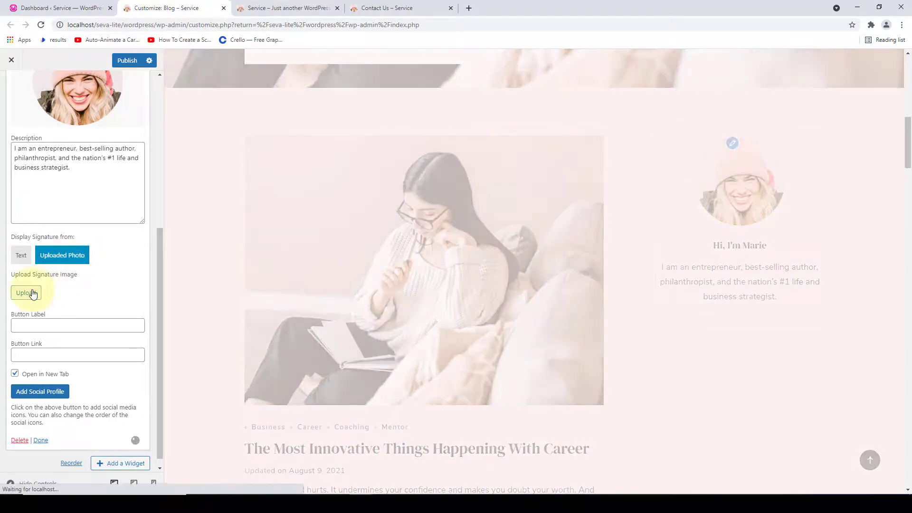
pyautogui.click(27, 292)
pyautogui.scroll(-1, 462, 252)
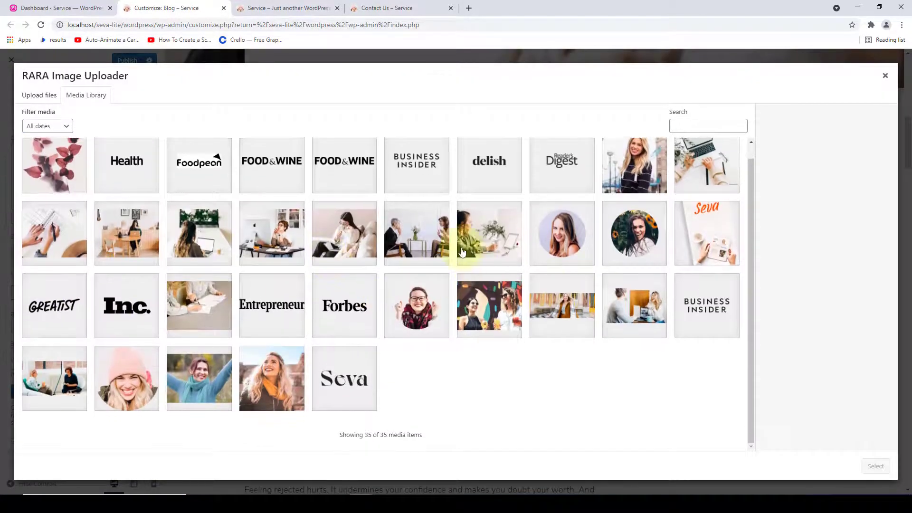
pyautogui.click(885, 75)
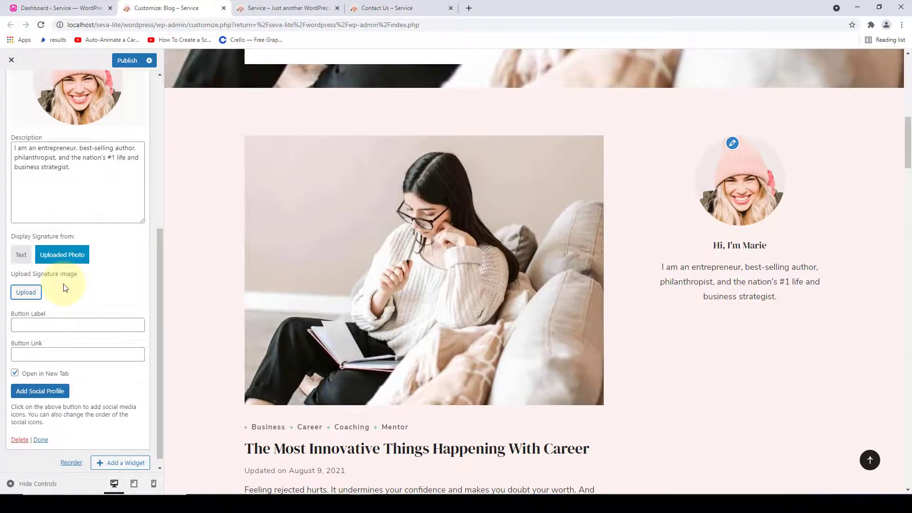
pyautogui.click(61, 255)
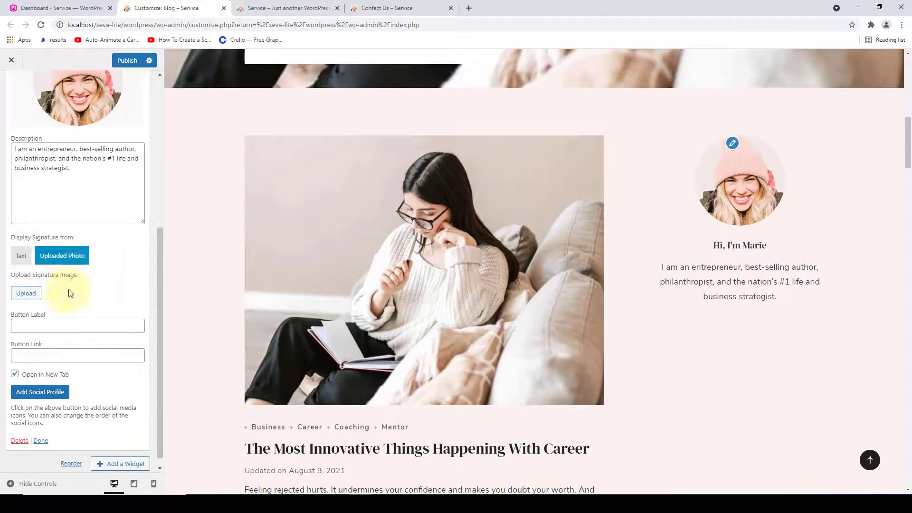
# - Switch the signature back to text and enter the author's name as the signature
pyautogui.click(25, 255)
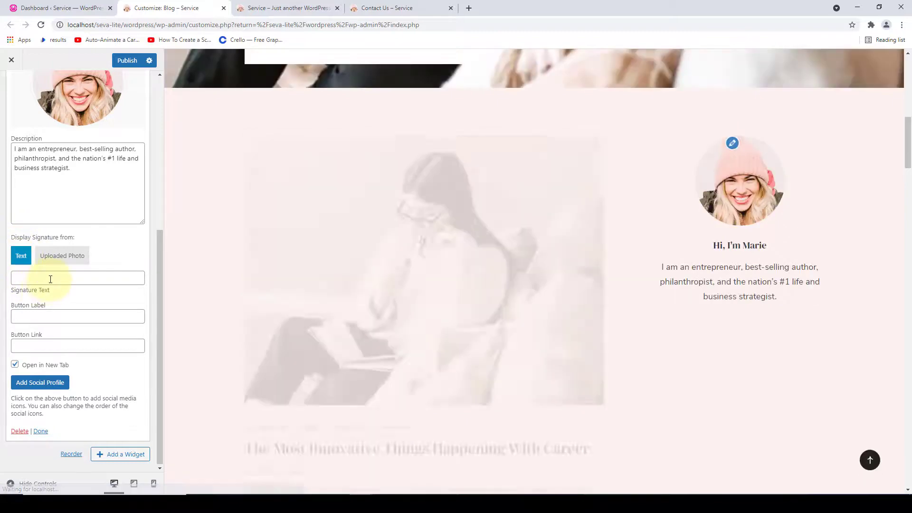
pyautogui.click(49, 278)
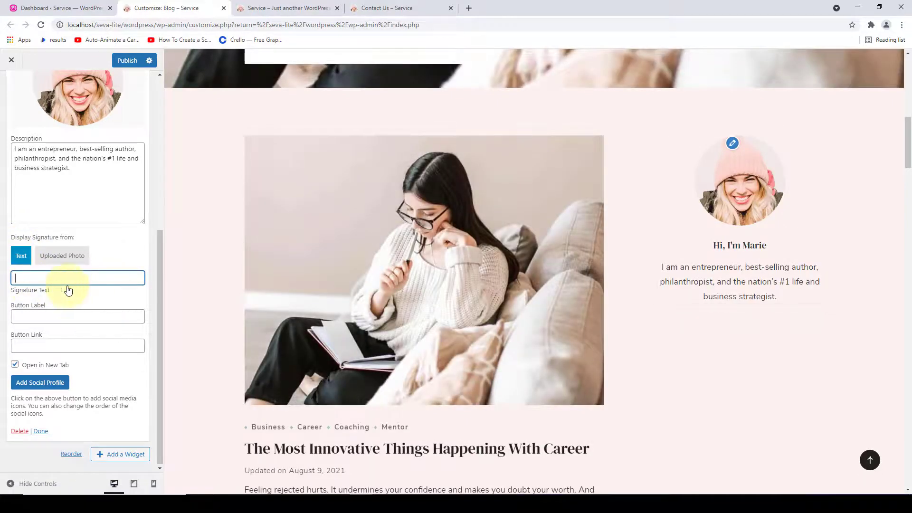
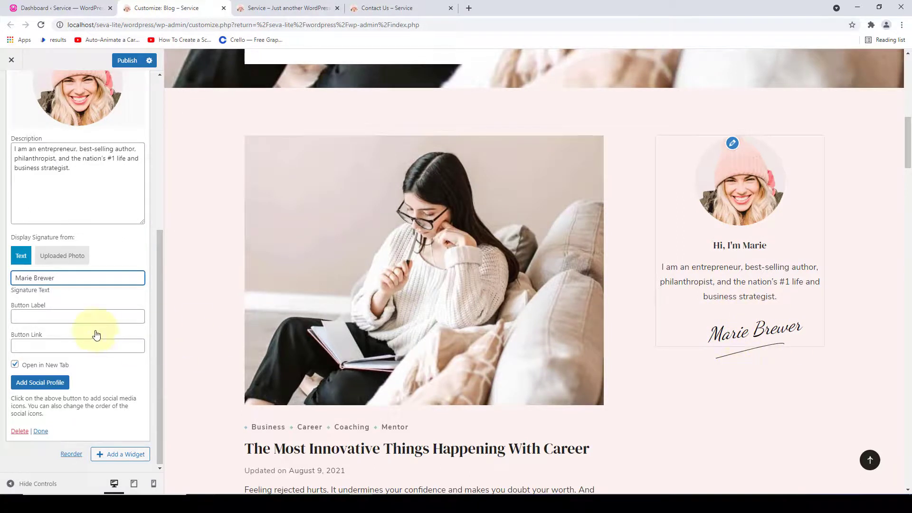
# - Set the bio button label to 'About'
pyautogui.click(80, 316)
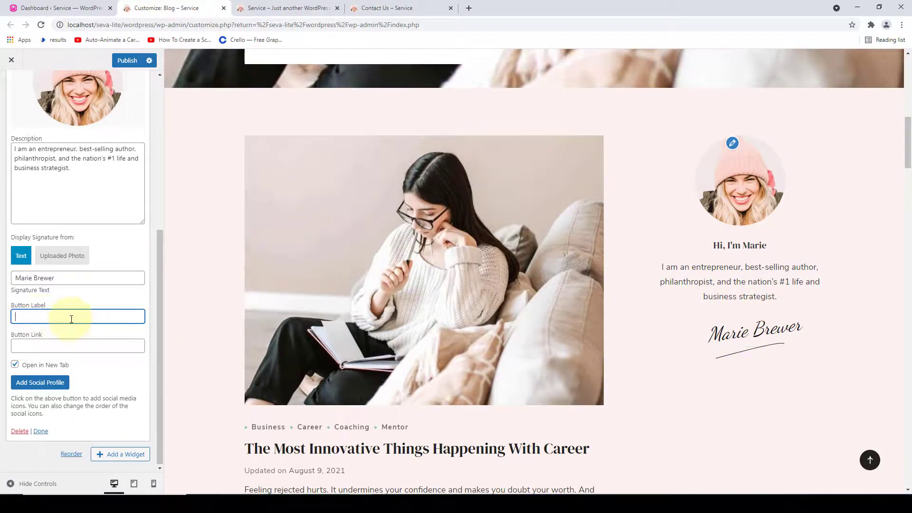
pyautogui.click(67, 345)
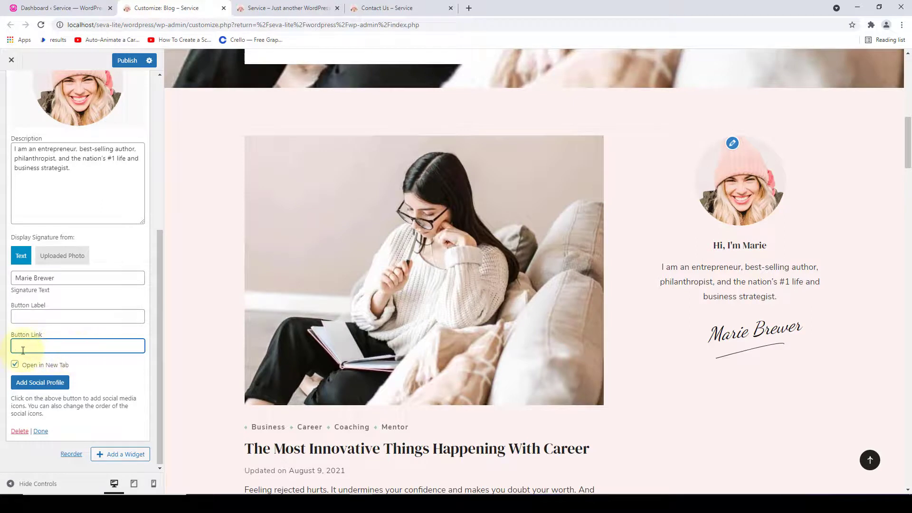
pyautogui.click(36, 316)
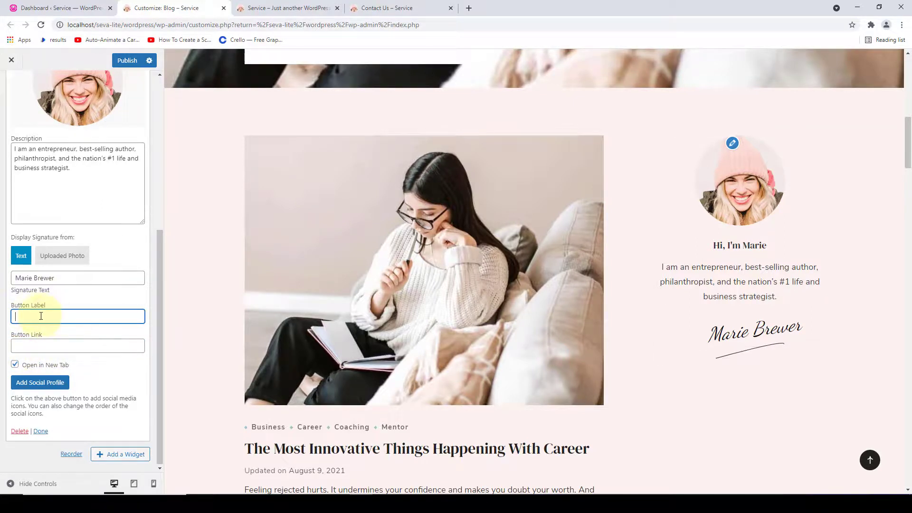
pyautogui.write('About')
pyautogui.press('Tab')
# - Copy the site's About page address and paste it as the bio button link
pyautogui.click(357, 8)
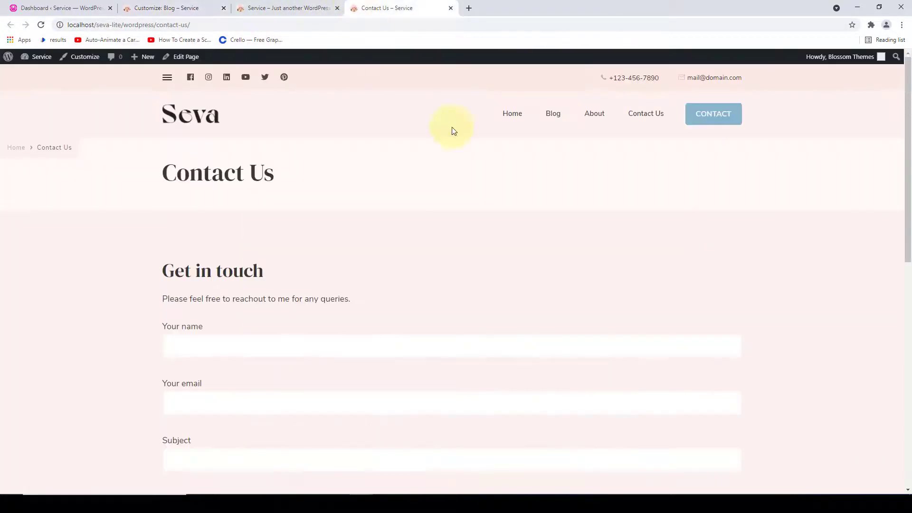
pyautogui.click(597, 115)
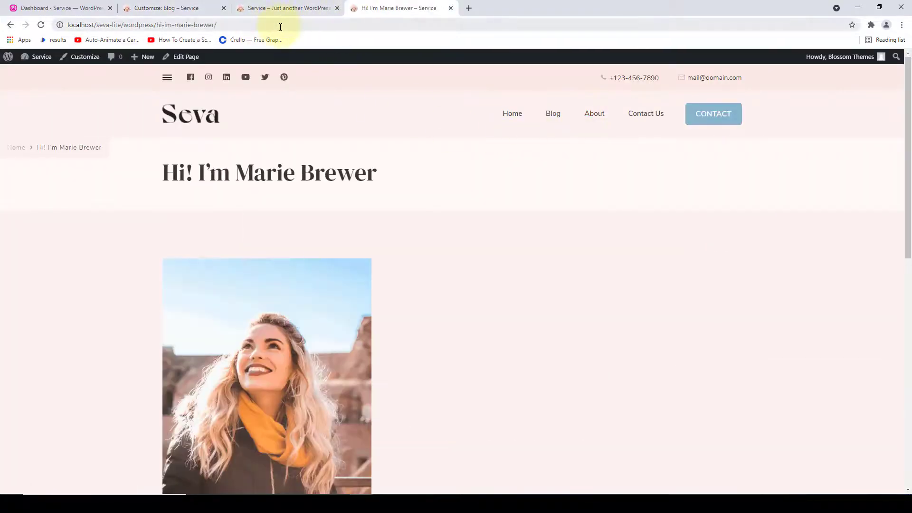
pyautogui.click(281, 25)
pyautogui.rightClick(279, 22)
pyautogui.click(311, 76)
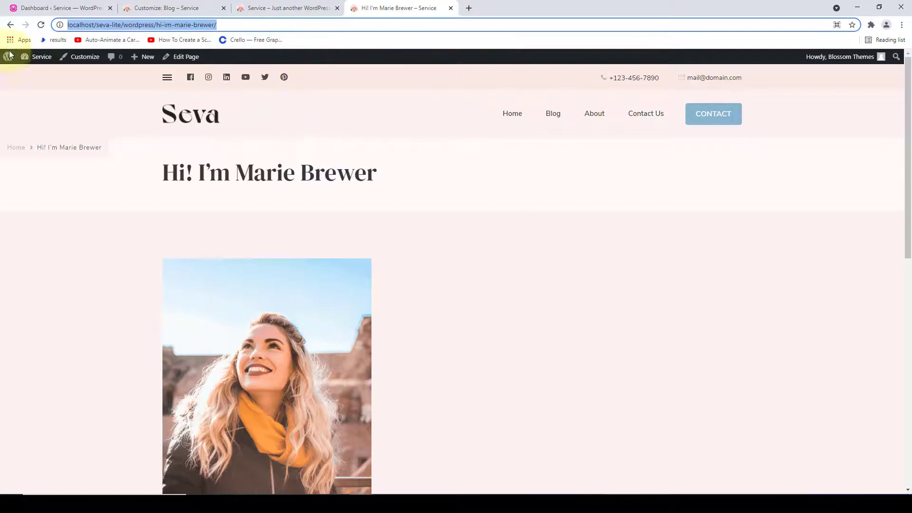
pyautogui.click(185, 7)
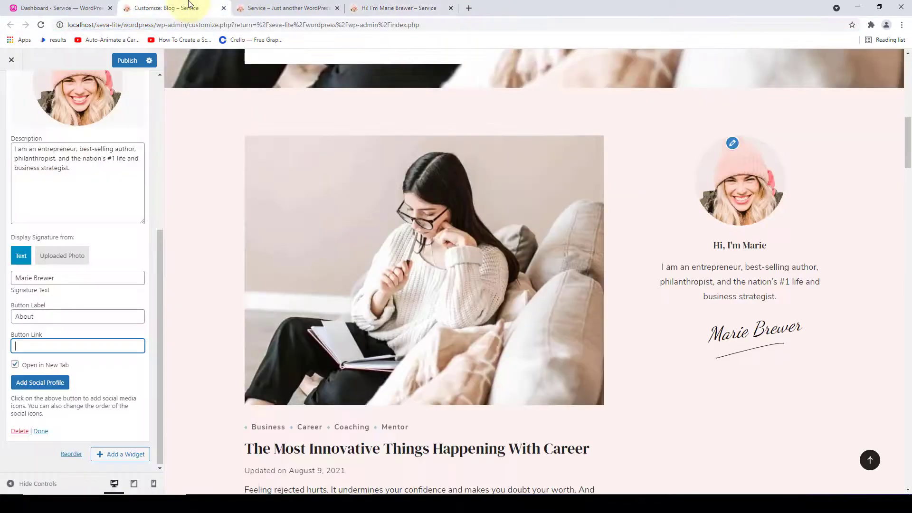
pyautogui.rightClick(59, 344)
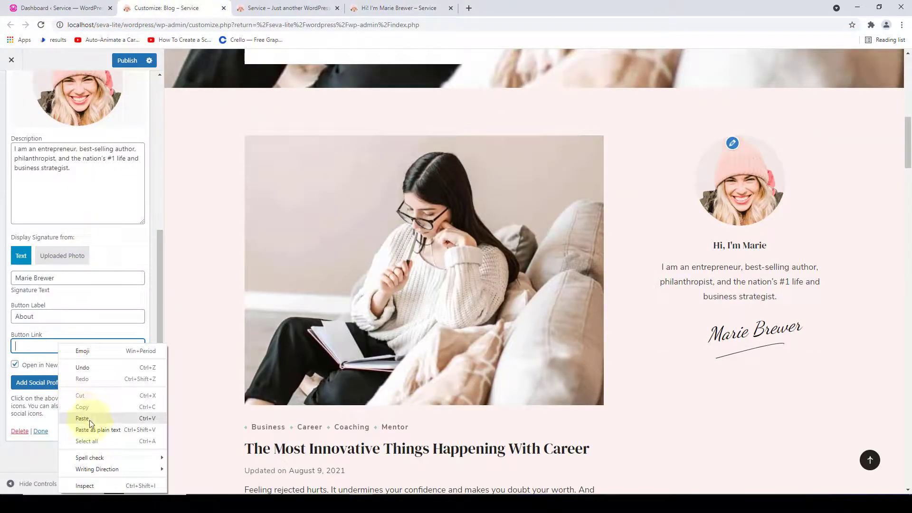
pyautogui.click(92, 417)
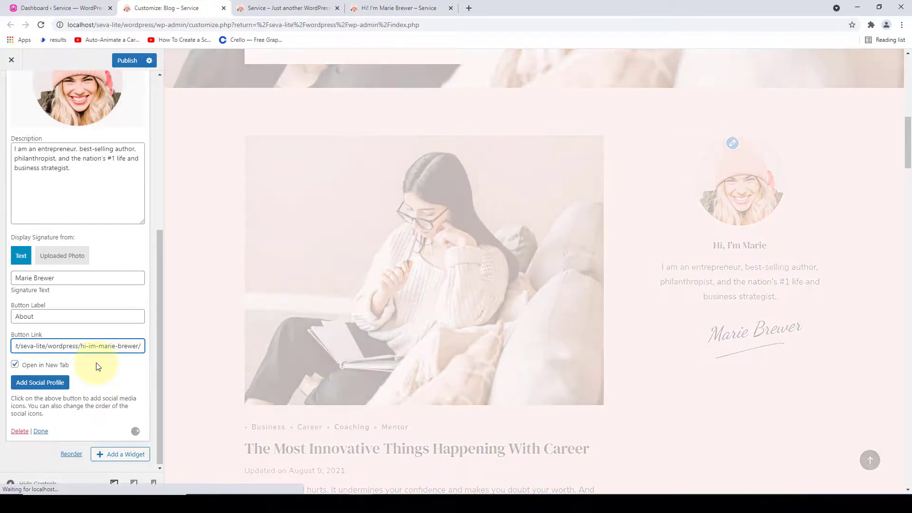
pyautogui.click(715, 376)
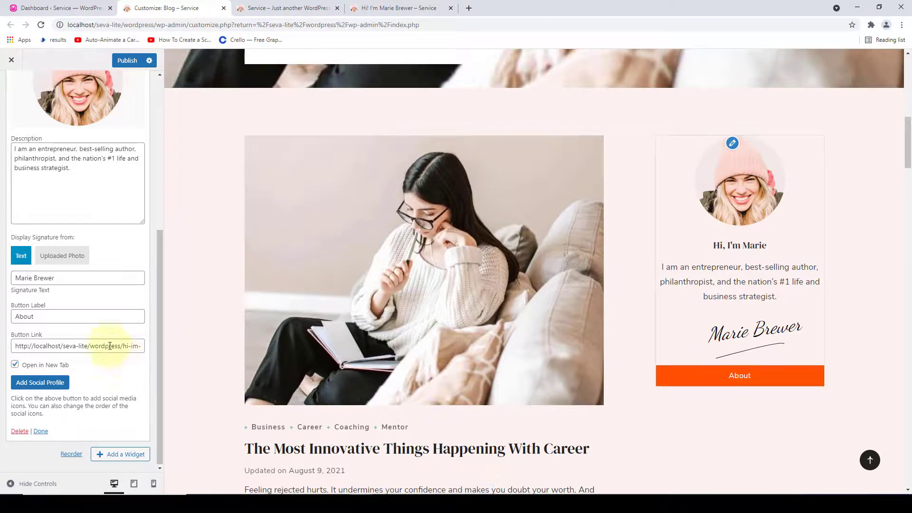
# - Change the button label to 'Get To Know Me Better'
pyautogui.moveTo(61, 316); pyautogui.dragTo(6, 318)
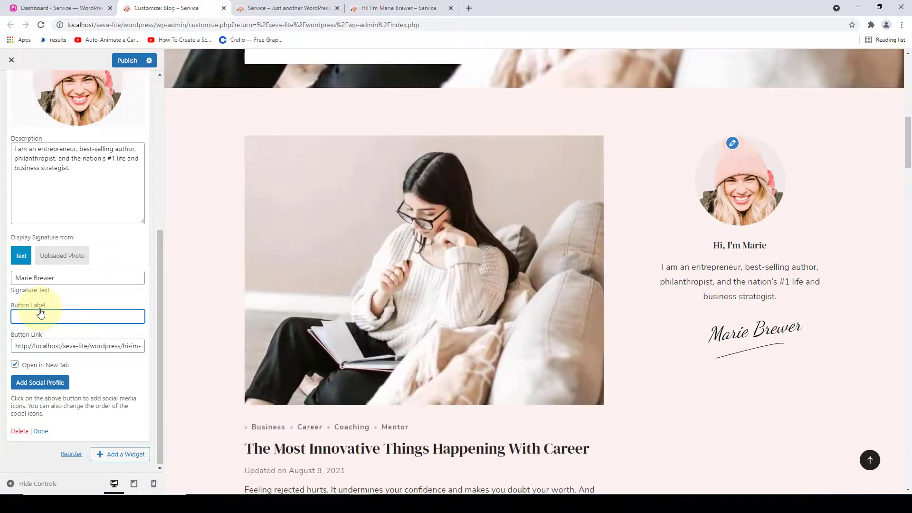
pyautogui.write('To Know Me B')
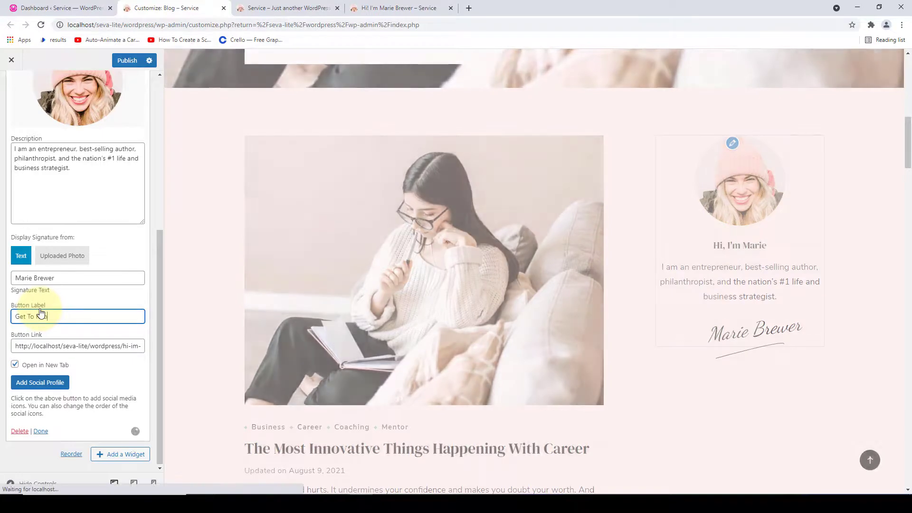
pyautogui.write('etter')
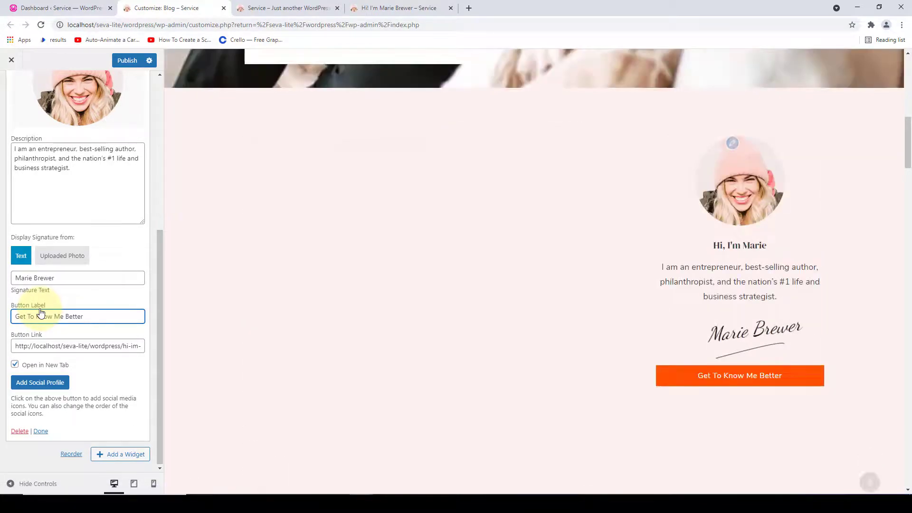
pyautogui.moveTo(100, 316); pyautogui.dragTo(15, 316)
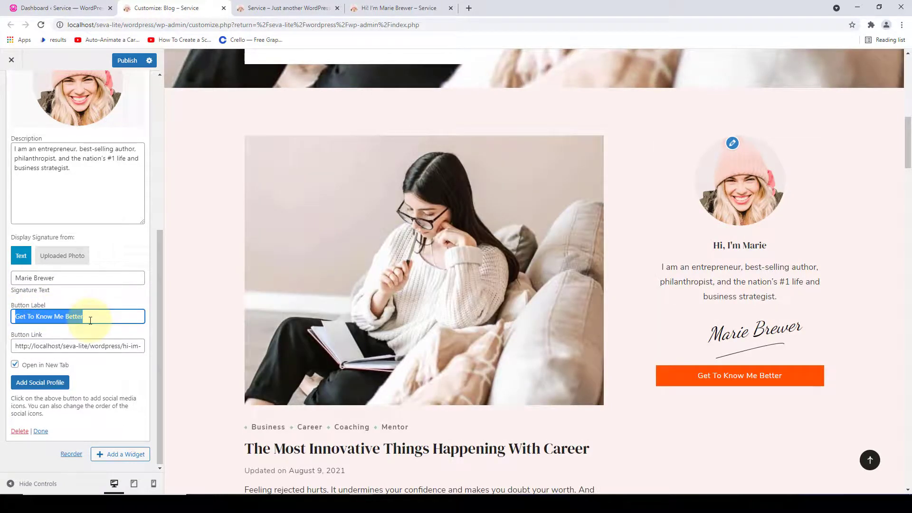
pyautogui.click(91, 320)
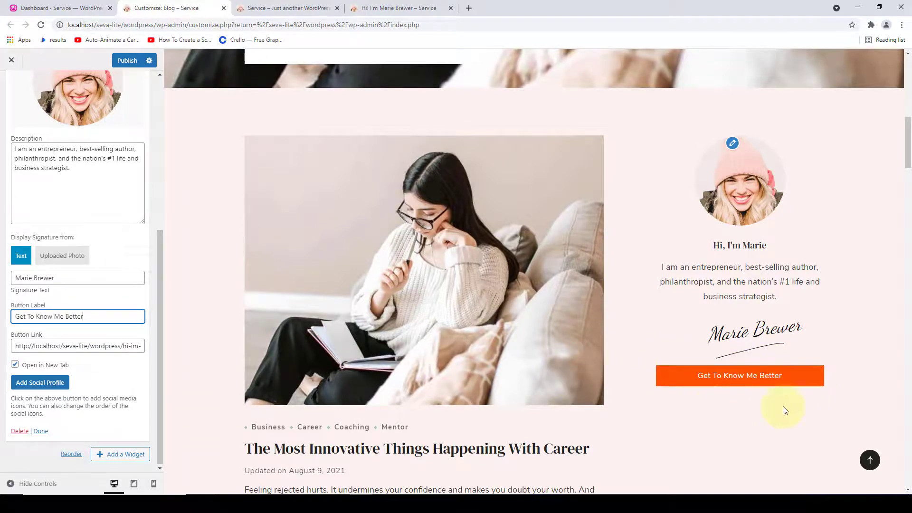
# - Add a new social profile entry and bring up its icon picker
pyautogui.click(54, 384)
pyautogui.scroll(-2, 55, 381)
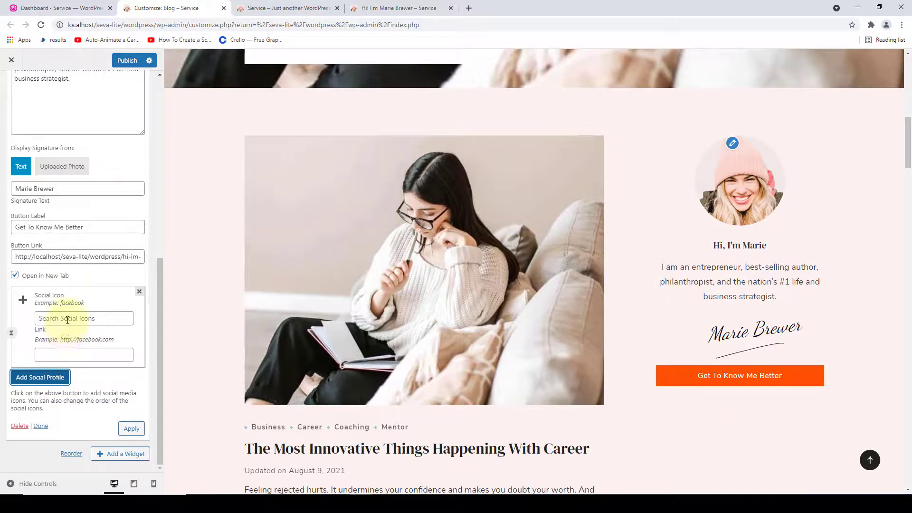
pyautogui.click(68, 319)
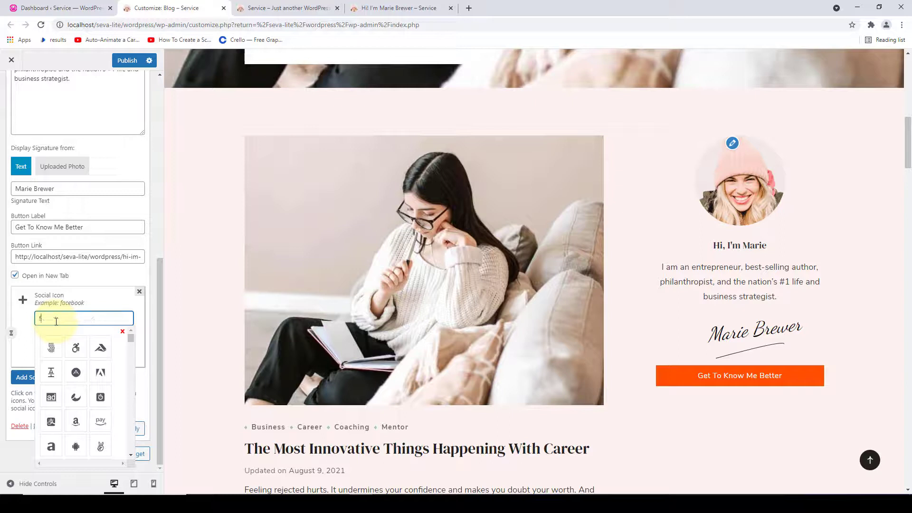
# - Add a Facebook social profile to the author bio, keeping its default link
pyautogui.write('acebook')
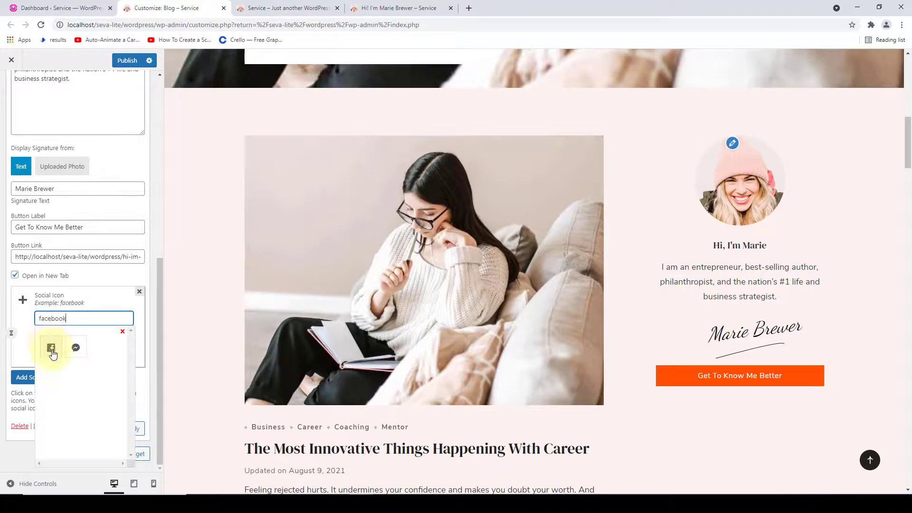
pyautogui.click(51, 348)
pyautogui.tripleClick(72, 356)
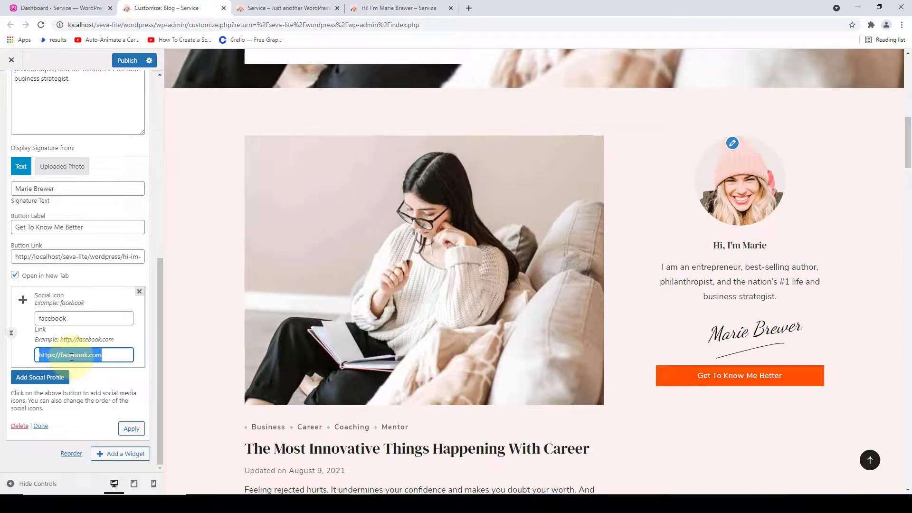
pyautogui.click(108, 358)
# - Add Instagram, LinkedIn, YouTube, Twitter and Pinterest profiles with their .com URLs, and apply
pyautogui.click(40, 377)
pyautogui.write('instagramhttps://instagram.com')
pyautogui.click(40, 377)
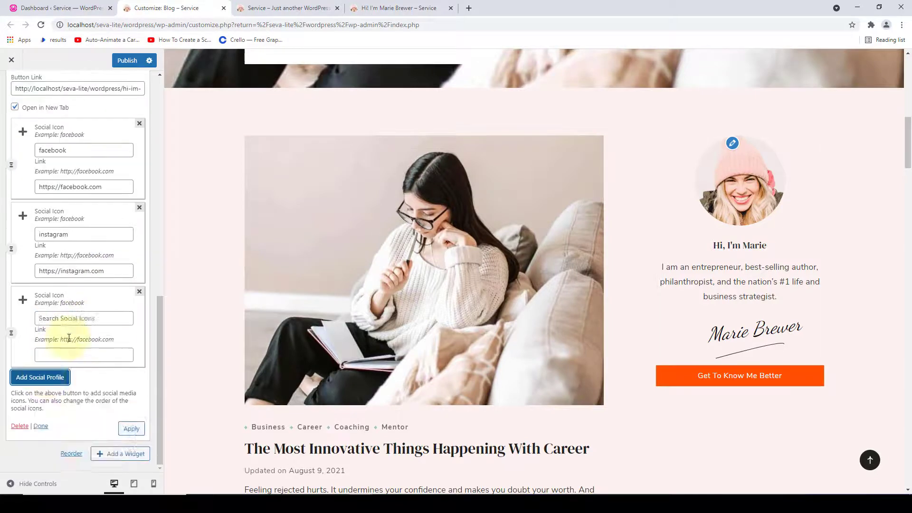
pyautogui.write('linkedinhttps://linkedin.com')
pyautogui.click(40, 377)
pyautogui.write('youtubehttps://youtube.com')
pyautogui.click(39, 377)
pyautogui.write('twitter')
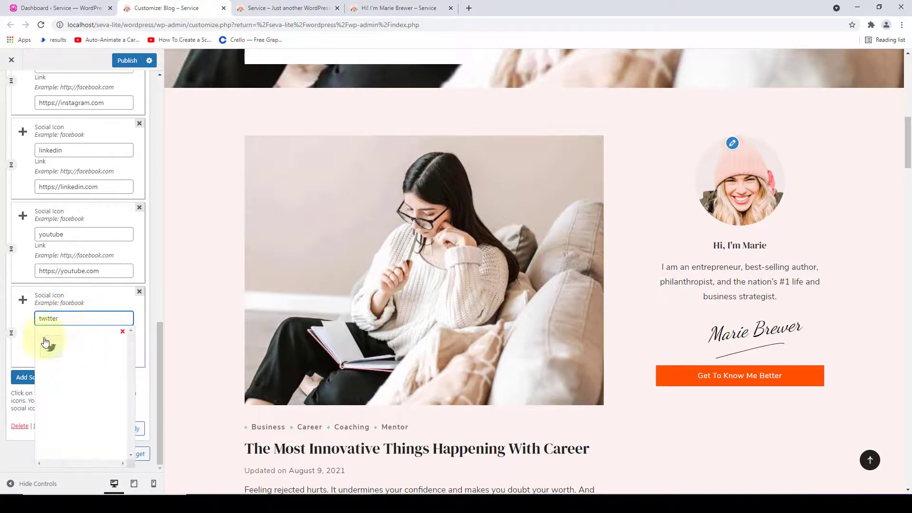
pyautogui.write('https://twitter.com')
pyautogui.click(40, 377)
pyautogui.write('pinteresthttps://pinterest.com')
pyautogui.click(133, 429)
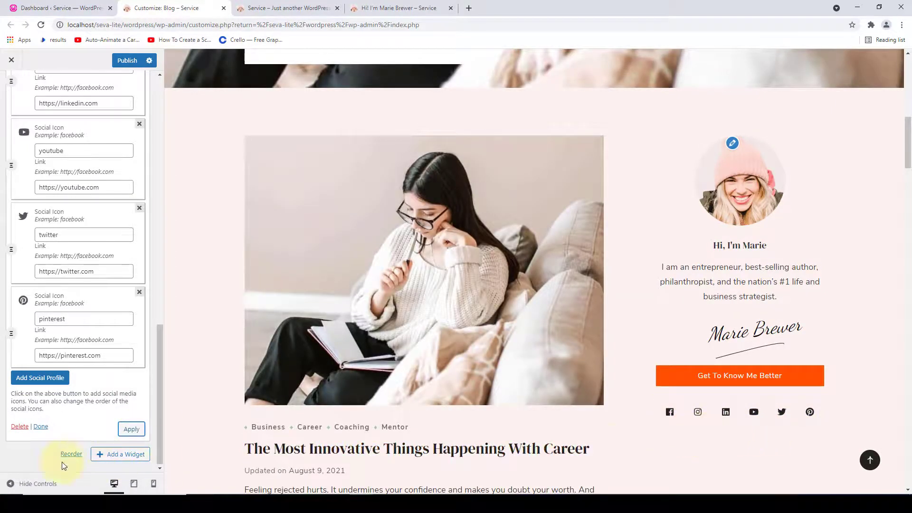
# - Publish the author bio and check its six social icons in the Blog page sidebar
pyautogui.click(40, 426)
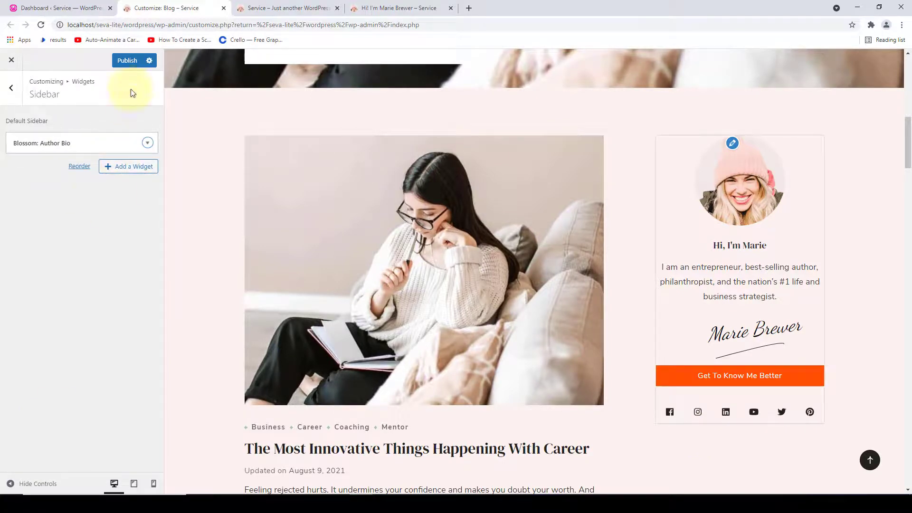
pyautogui.click(138, 62)
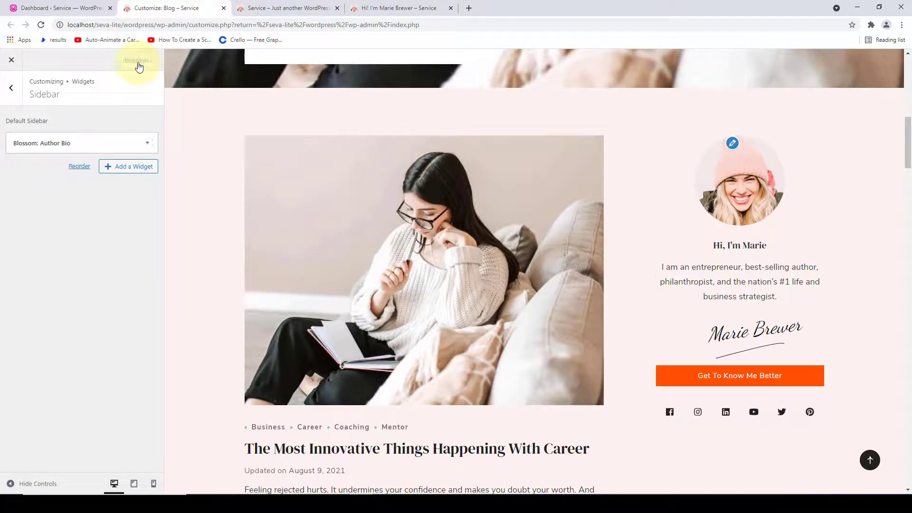
pyautogui.click(377, 8)
pyautogui.click(553, 114)
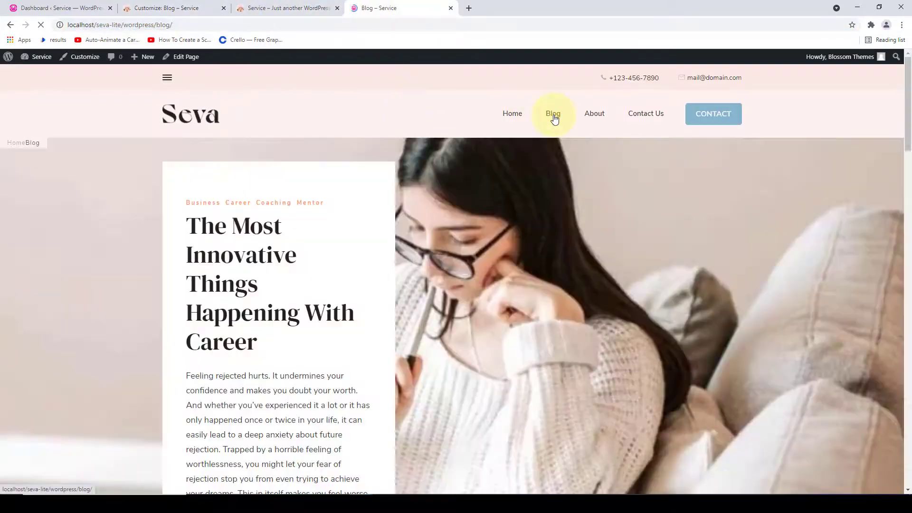
pyautogui.scroll(-8, 808, 302)
pyautogui.scroll(-4, 808, 302)
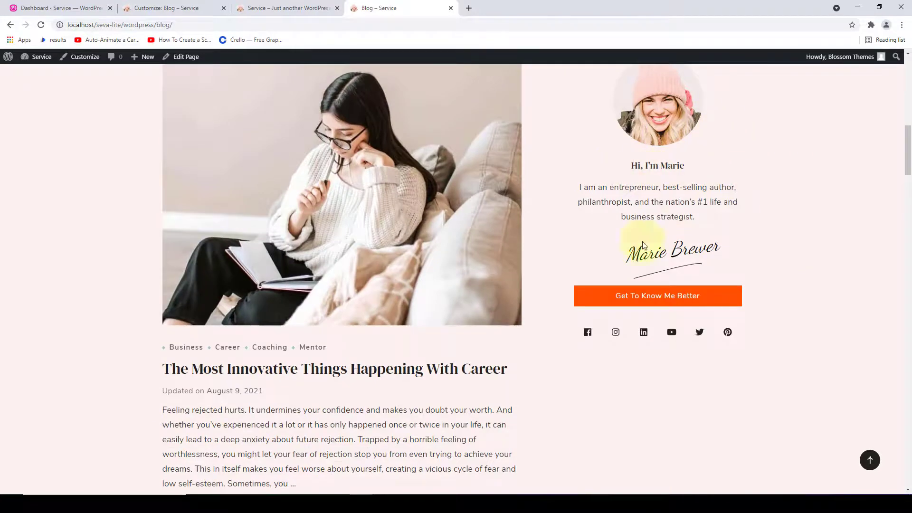
pyautogui.scroll(-3, 660, 263)
pyautogui.scroll(4, 660, 264)
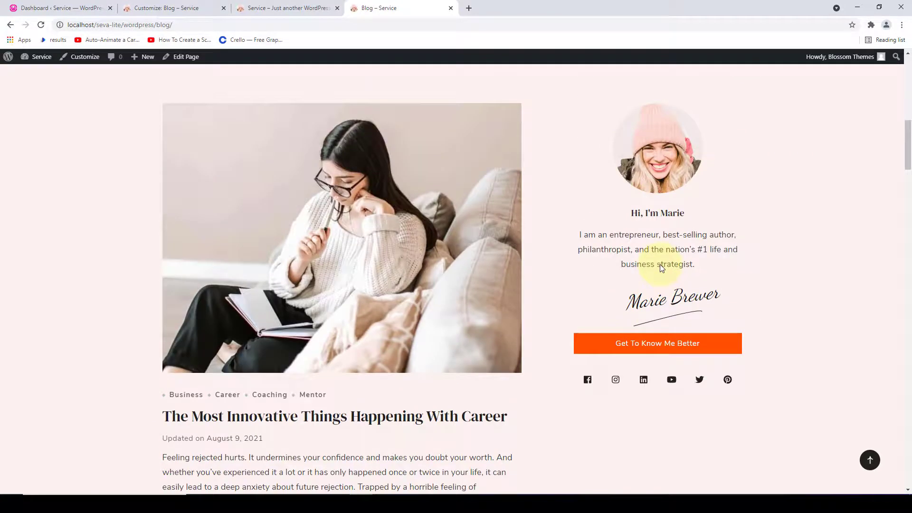
pyautogui.click(163, 10)
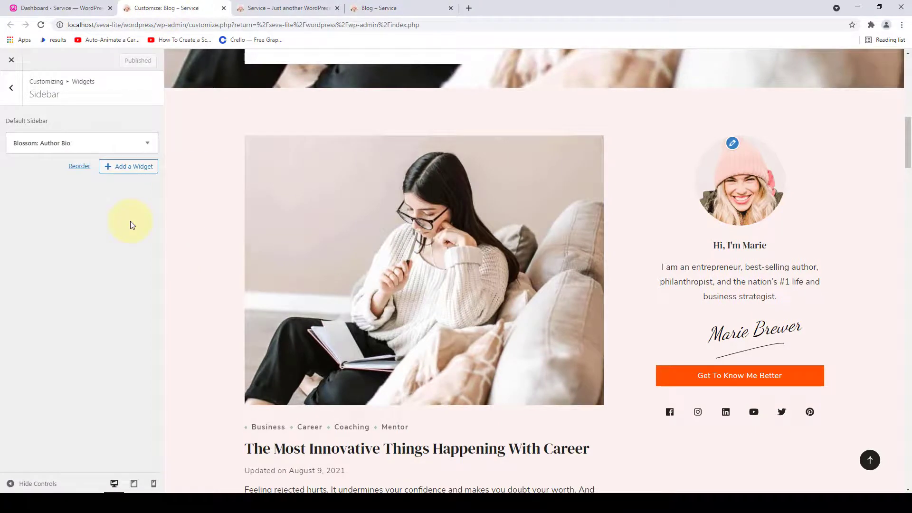
# - Add a Blossom: Recent Post widget below the author bio in the sidebar
pyautogui.click(112, 171)
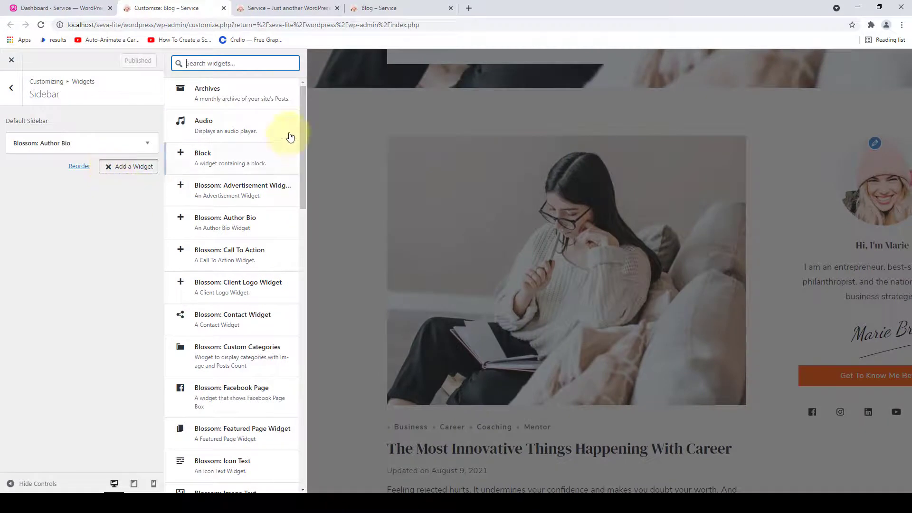
pyautogui.moveTo(300, 105); pyautogui.dragTo(305, 256)
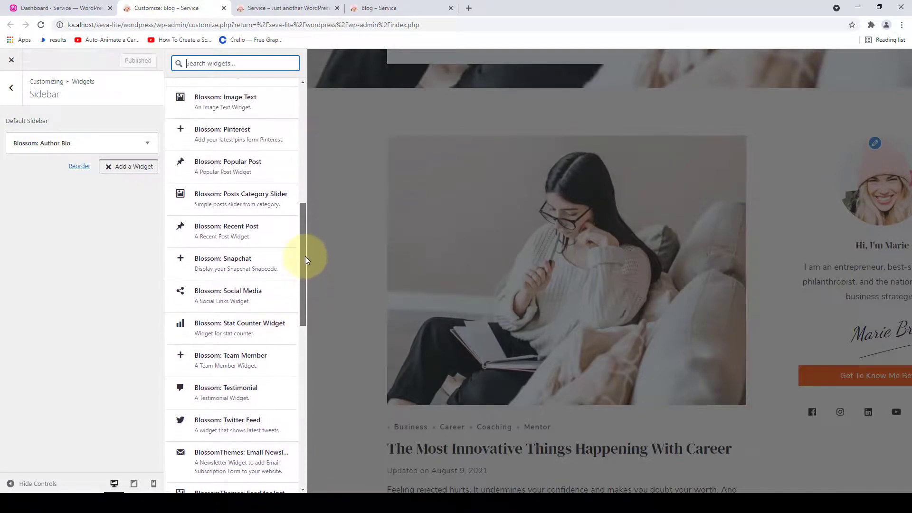
pyautogui.click(225, 232)
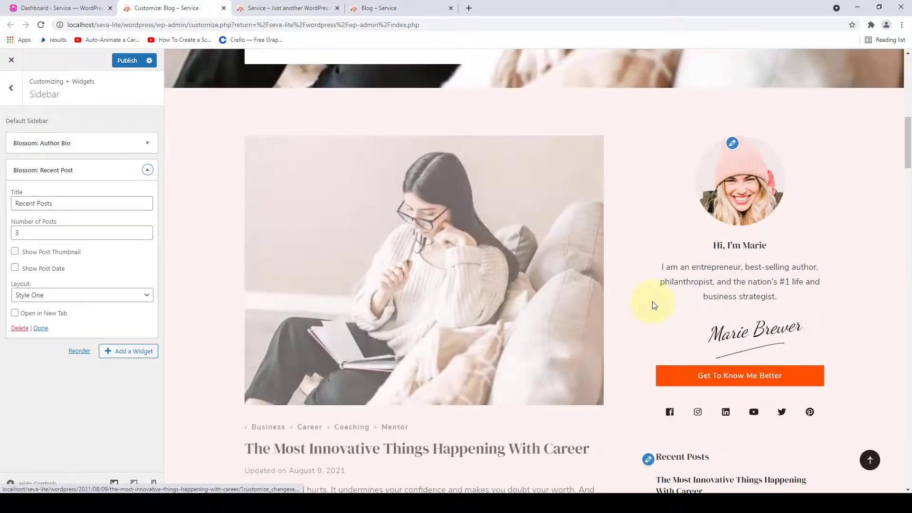
# - Set the Recent Posts widget to 3 posts, showing post thumbnails and post dates
pyautogui.scroll(-9, 651, 306)
pyautogui.scroll(1, 709, 274)
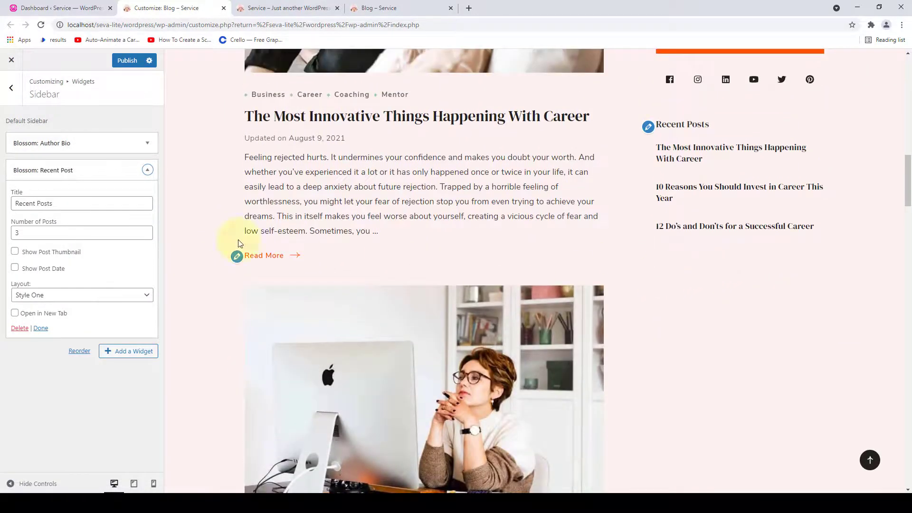
pyautogui.click(71, 204)
pyautogui.moveTo(71, 203); pyautogui.dragTo(15, 203)
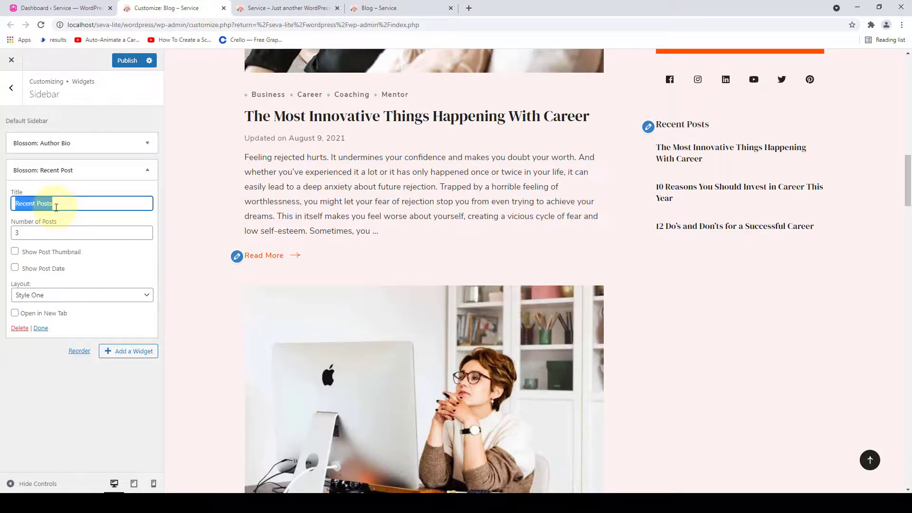
pyautogui.moveTo(22, 233); pyautogui.dragTo(12, 232)
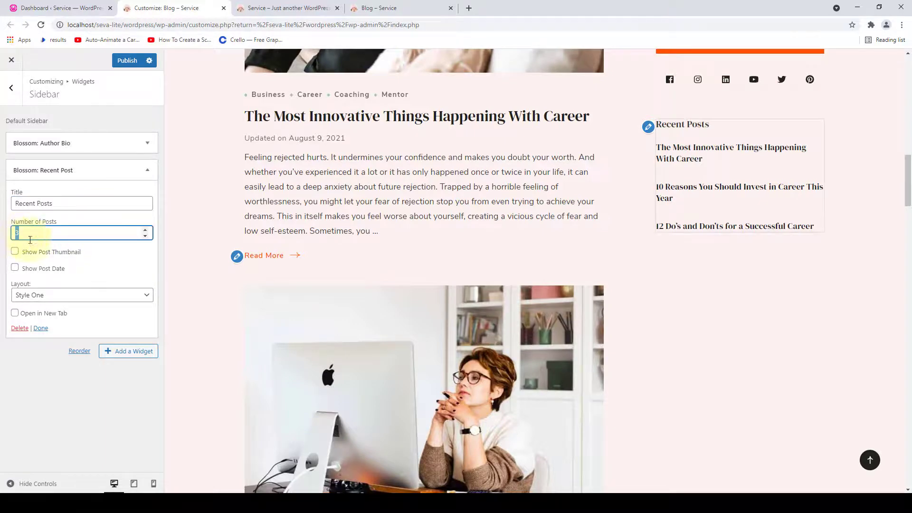
pyautogui.click(145, 230)
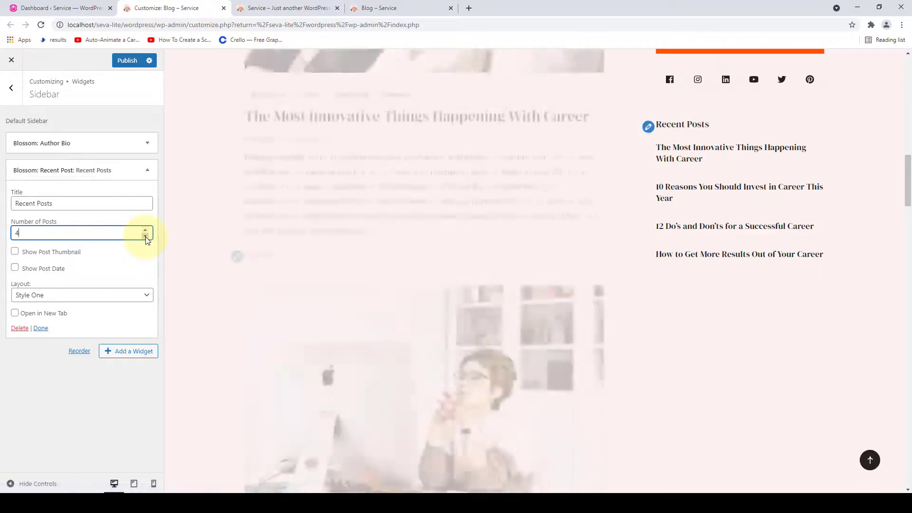
pyautogui.click(144, 236)
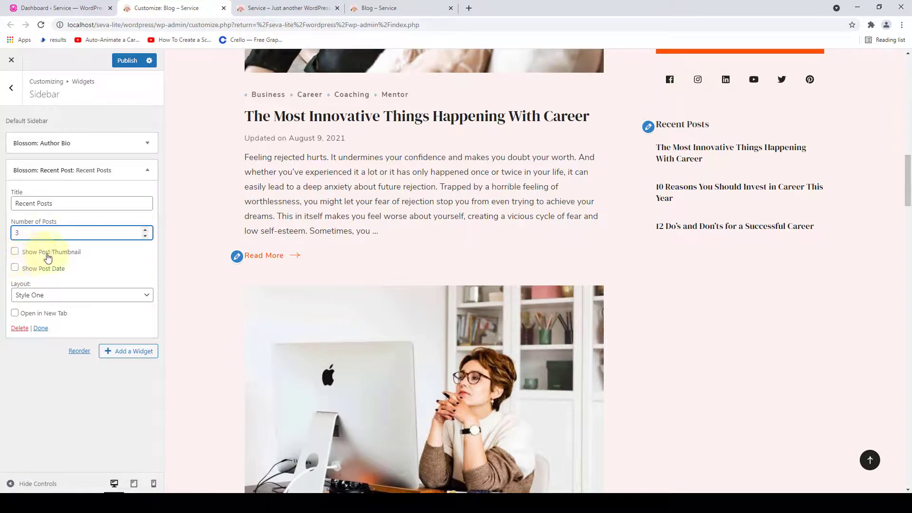
pyautogui.click(15, 252)
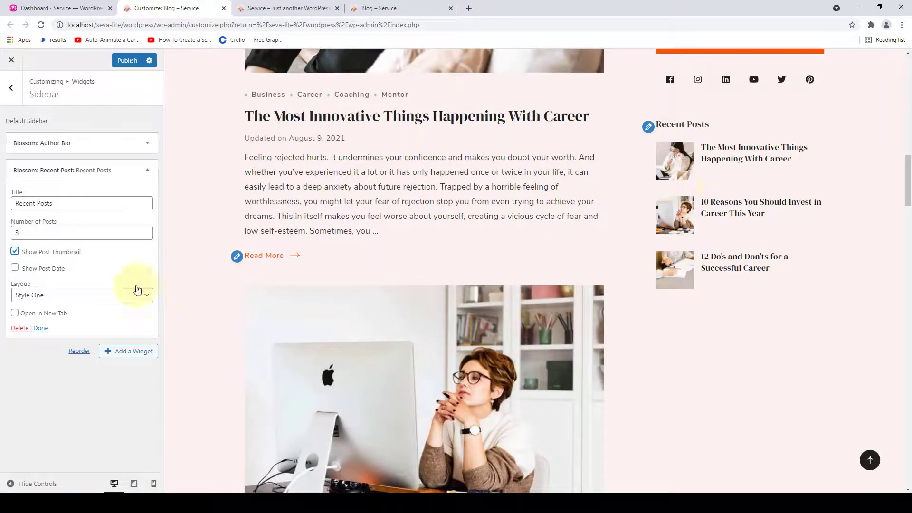
pyautogui.click(14, 268)
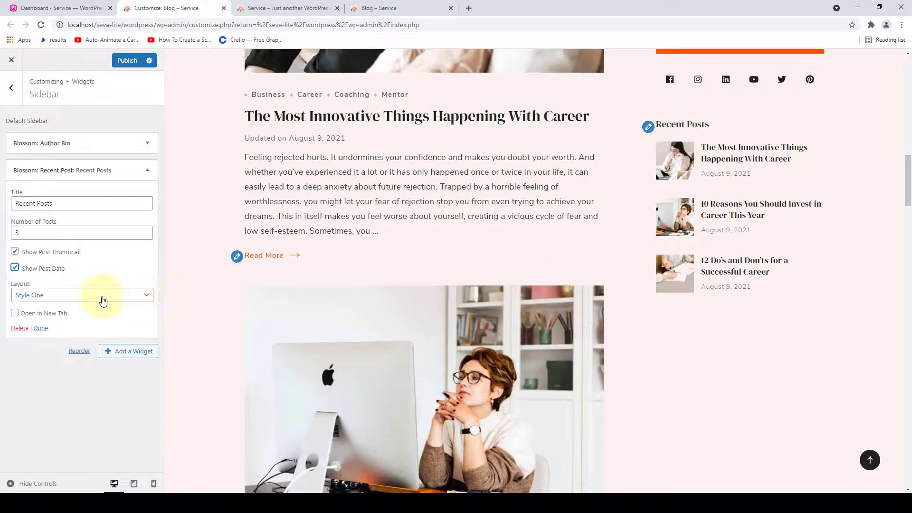
pyautogui.click(117, 301)
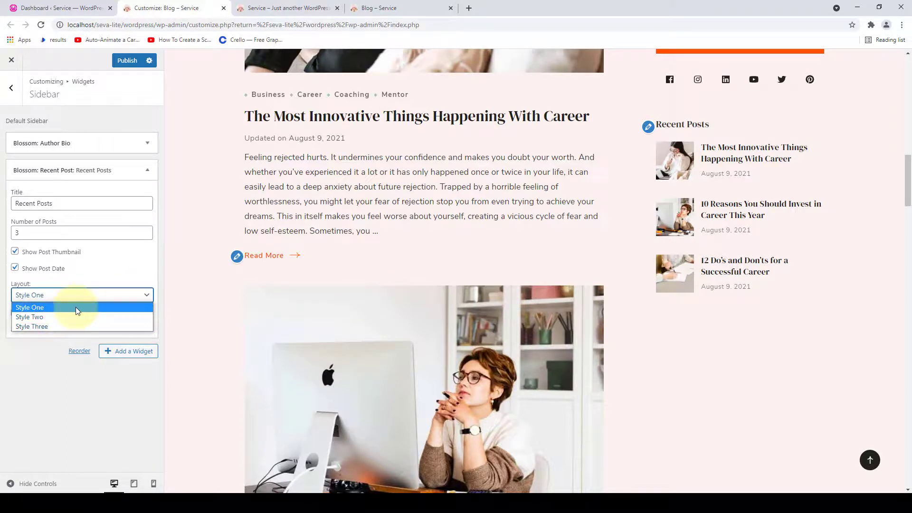
# - Preview Style Two and Style Three layouts for Recent Posts, then settle on Style One
pyautogui.click(63, 318)
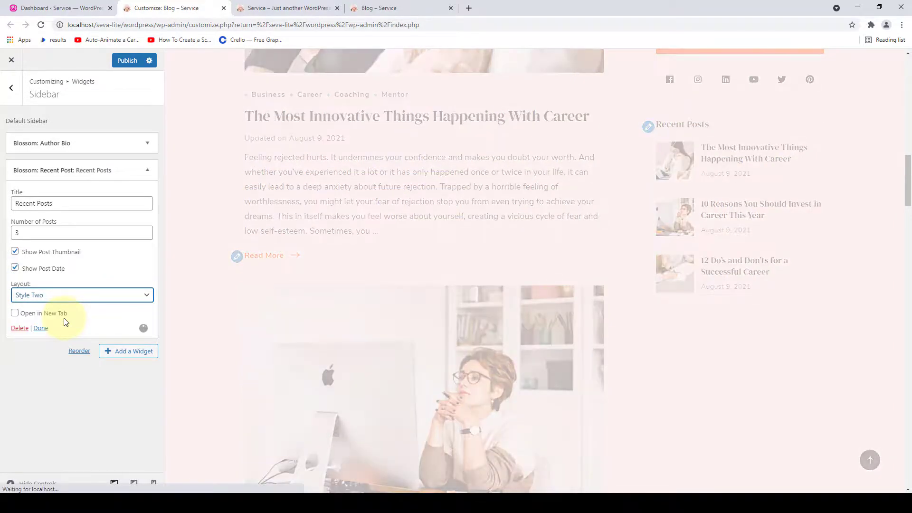
pyautogui.scroll(-8, 794, 219)
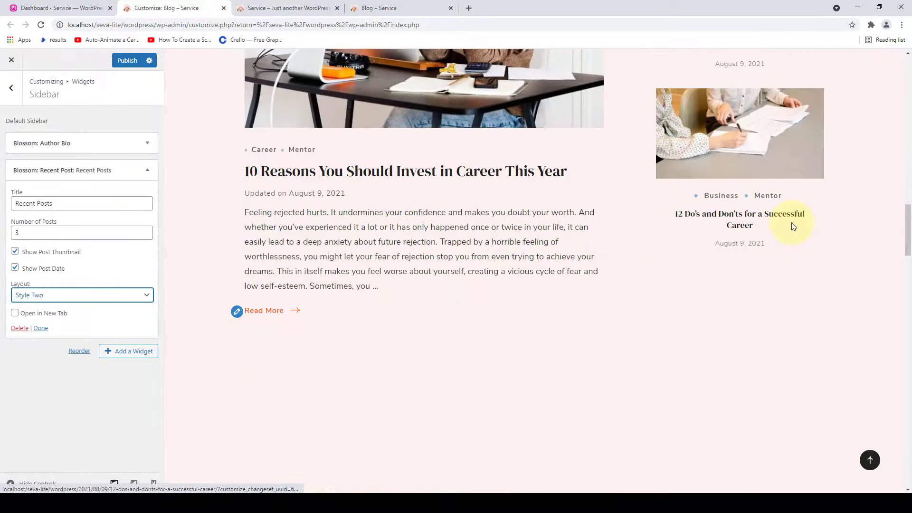
pyautogui.scroll(8, 794, 227)
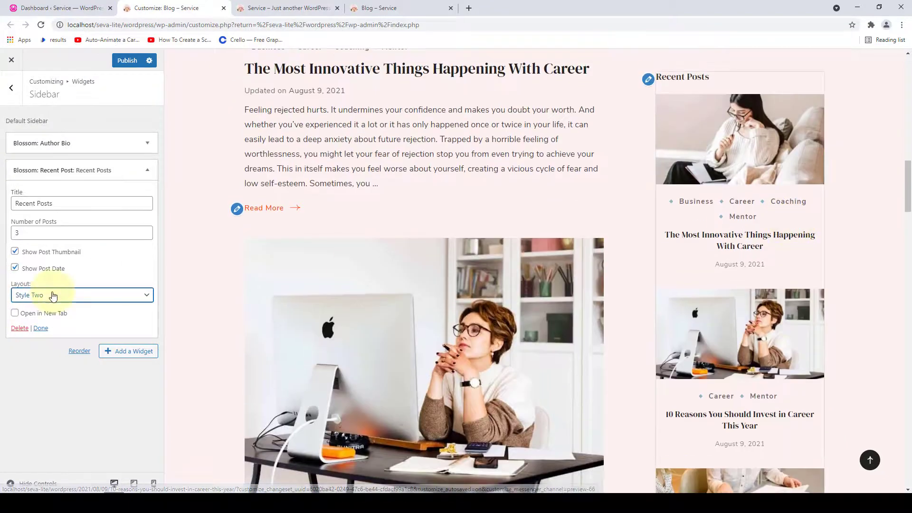
pyautogui.click(53, 295)
pyautogui.click(39, 327)
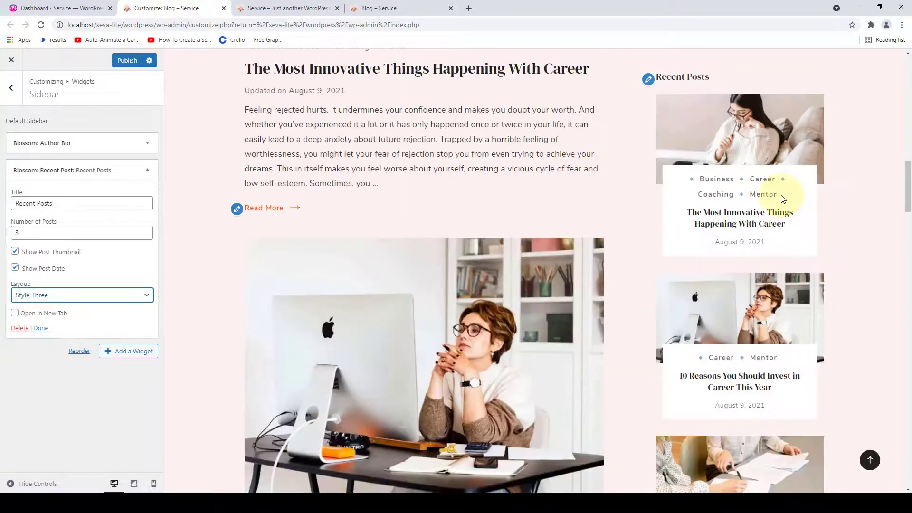
pyautogui.scroll(-7, 781, 214)
pyautogui.scroll(7, 789, 235)
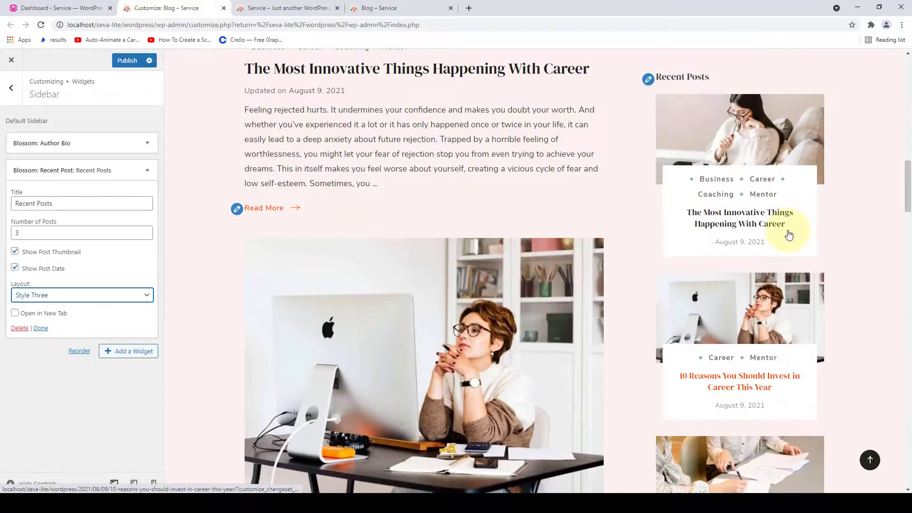
pyautogui.click(76, 295)
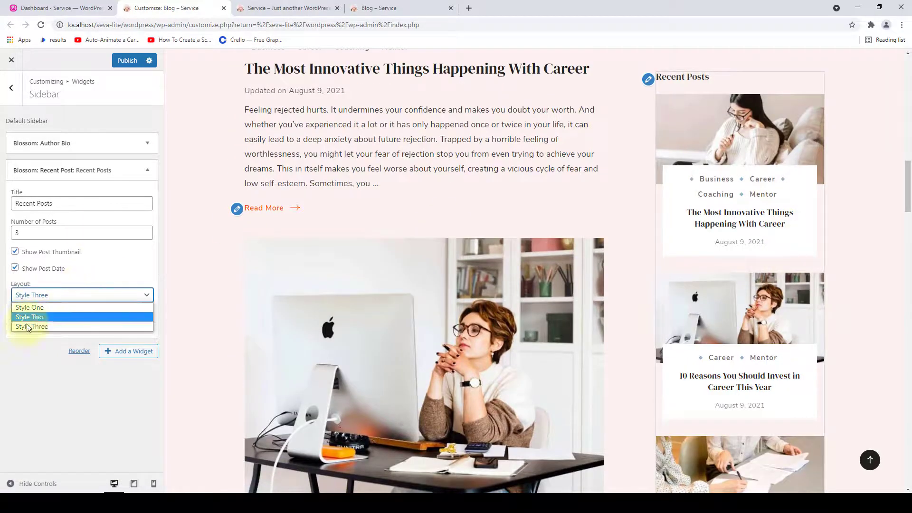
pyautogui.click(46, 307)
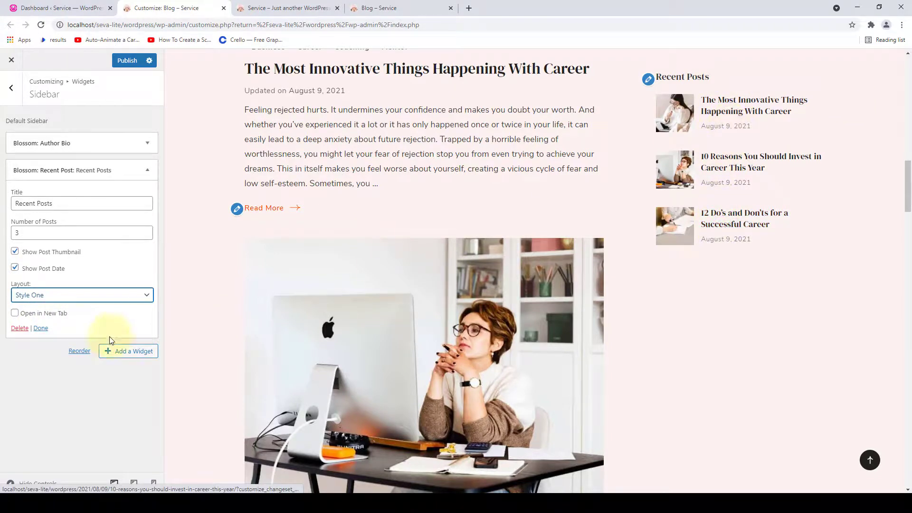
# - Make recent post links open in a new tab and publish the sidebar changes
pyautogui.click(16, 314)
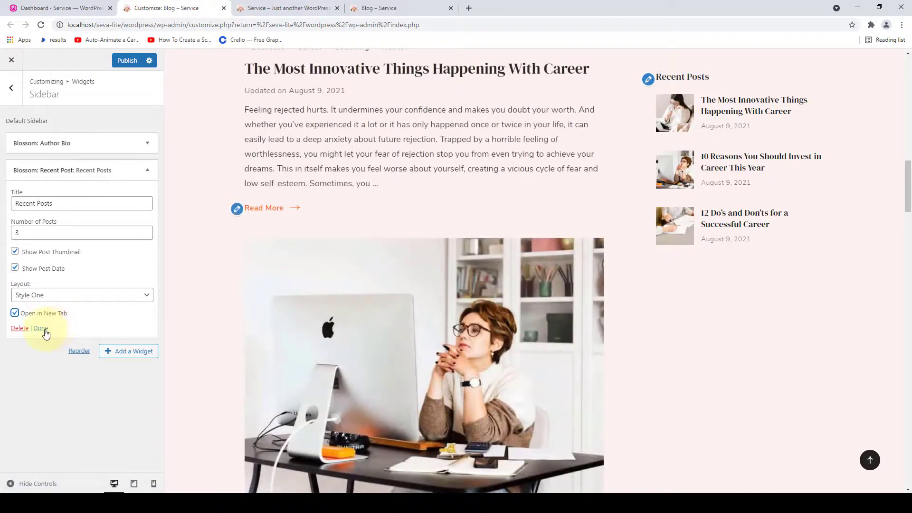
pyautogui.click(41, 329)
pyautogui.click(123, 62)
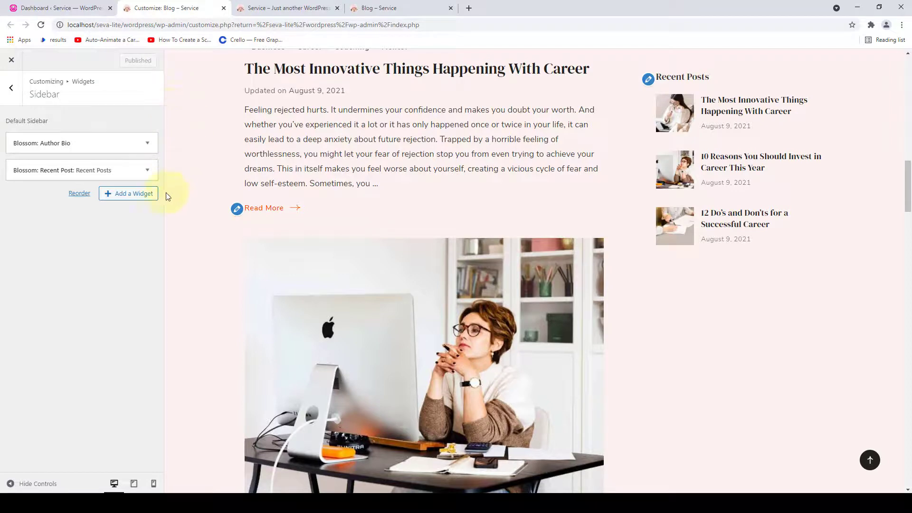
# - Add a Blossom: Posts Category Slider widget titled 'Categories' to the sidebar
pyautogui.click(110, 199)
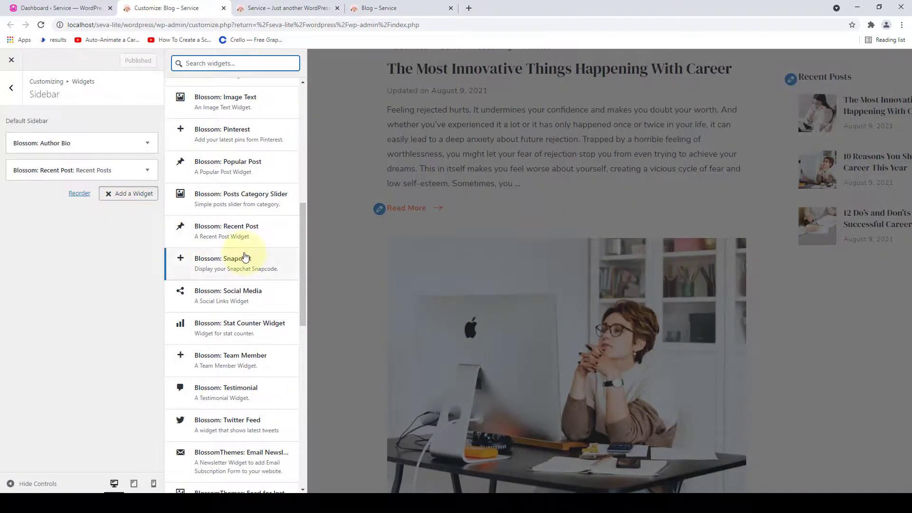
pyautogui.scroll(1, 240, 276)
pyautogui.scroll(-1, 241, 238)
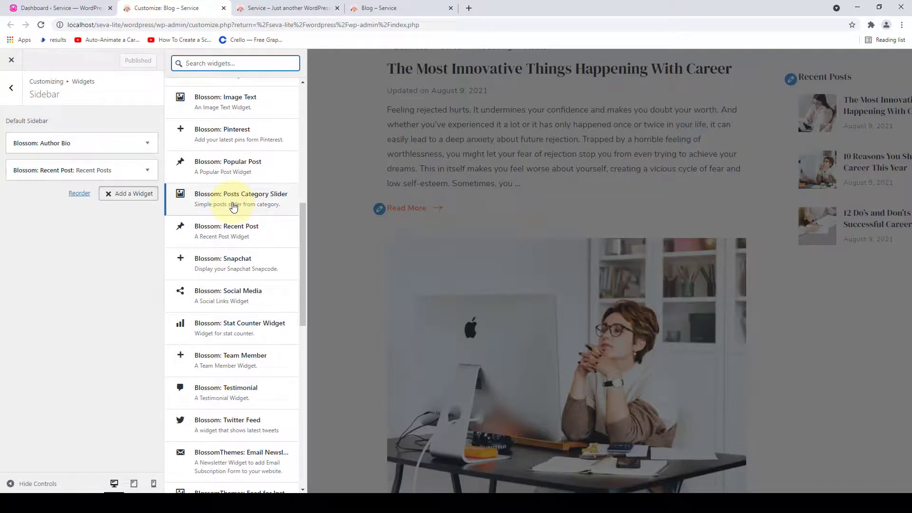
pyautogui.click(234, 206)
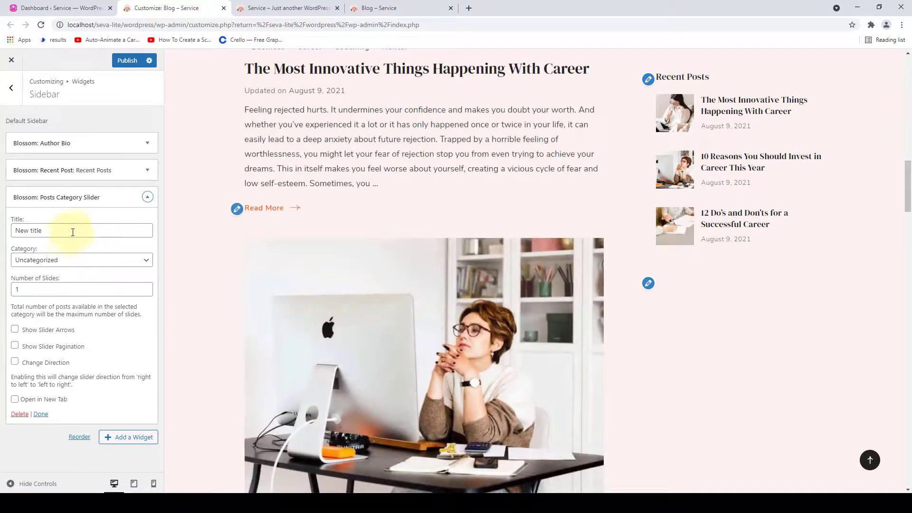
pyautogui.moveTo(71, 231); pyautogui.dragTo(16, 234)
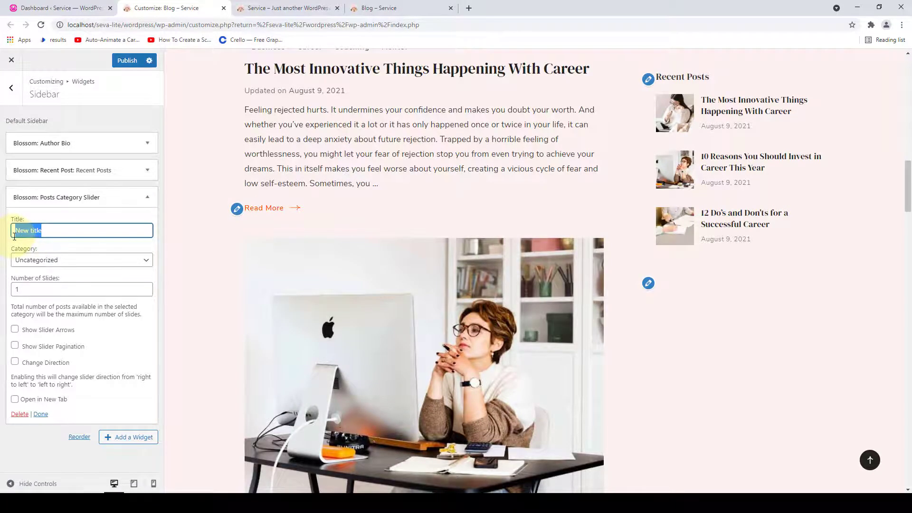
pyautogui.write('Categories')
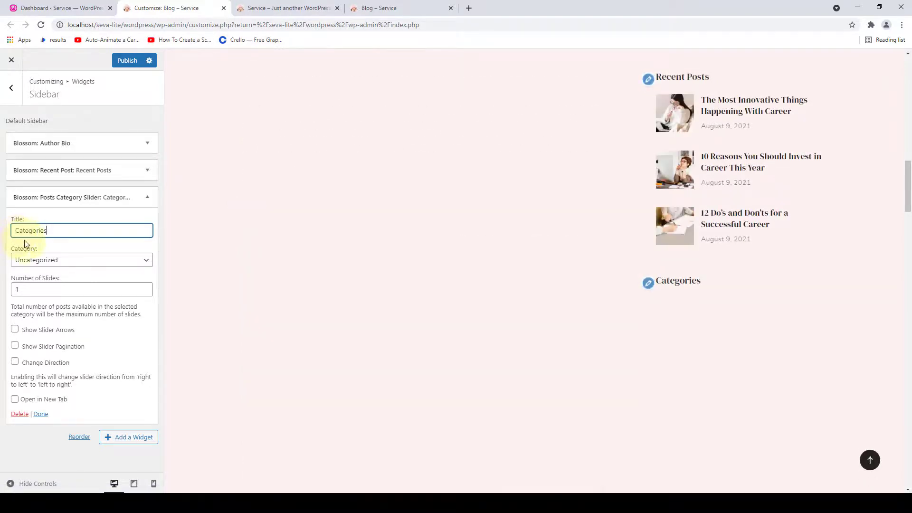
# - Set the slider to the Mentor category with 3 slides
pyautogui.click(119, 262)
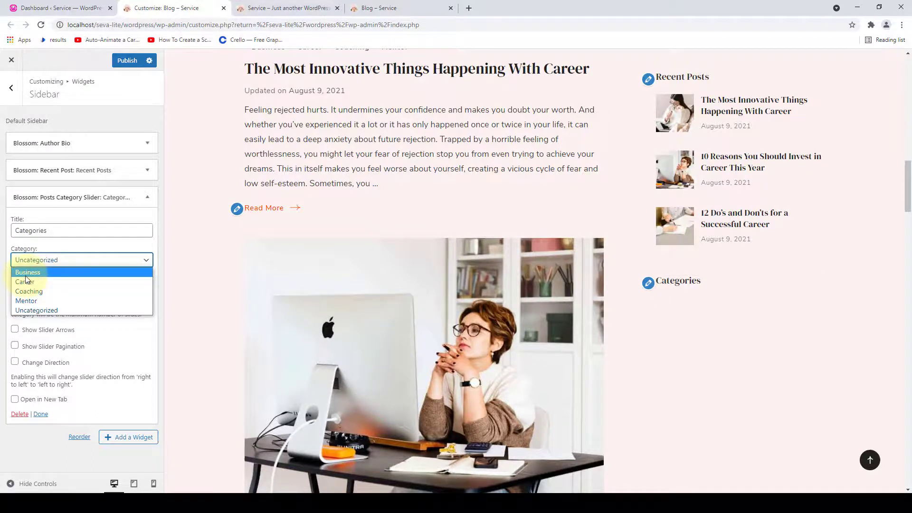
pyautogui.click(46, 301)
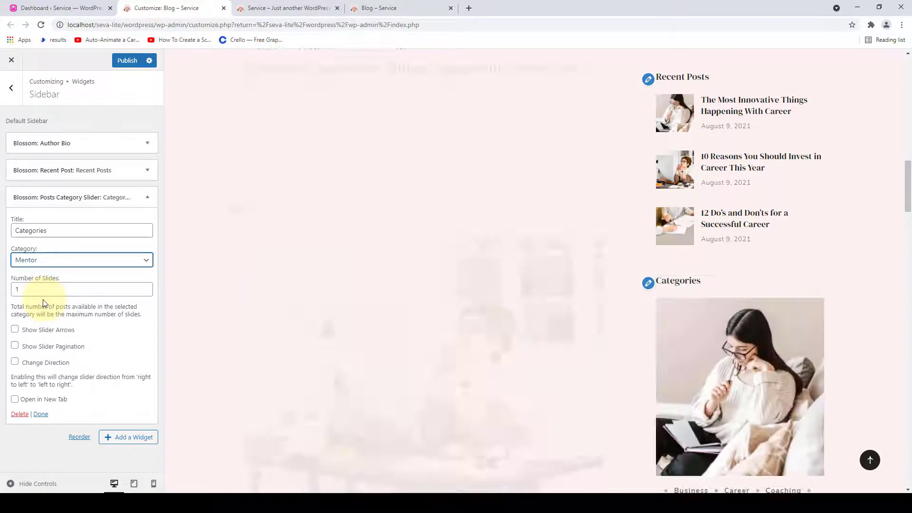
pyautogui.scroll(-3, 528, 373)
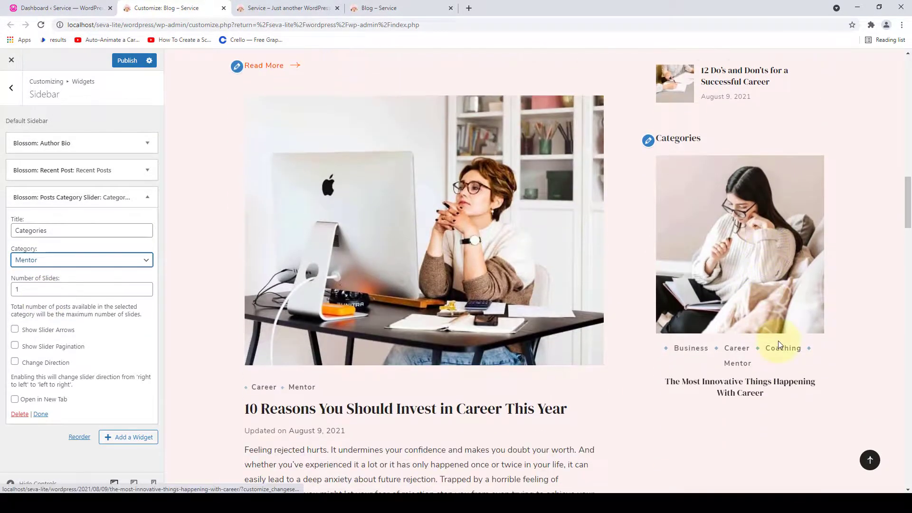
pyautogui.scroll(1, 778, 340)
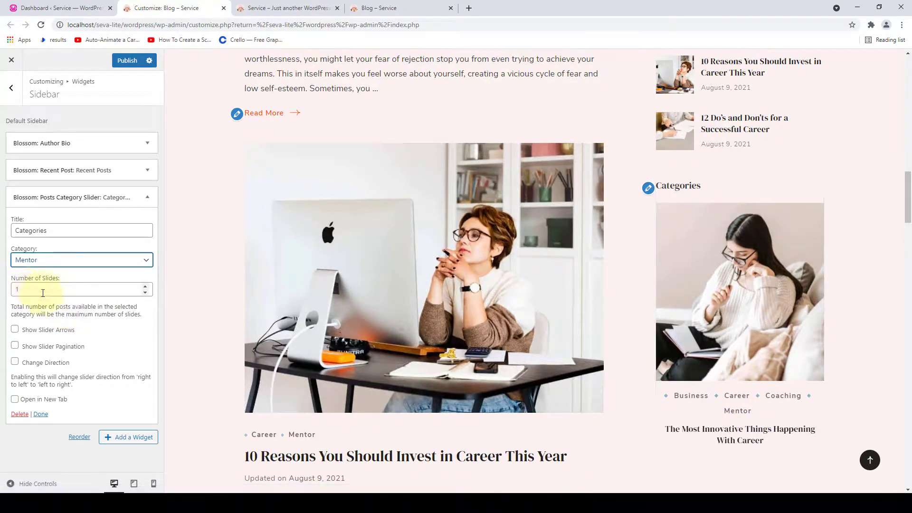
pyautogui.click(145, 286)
pyautogui.click(145, 287)
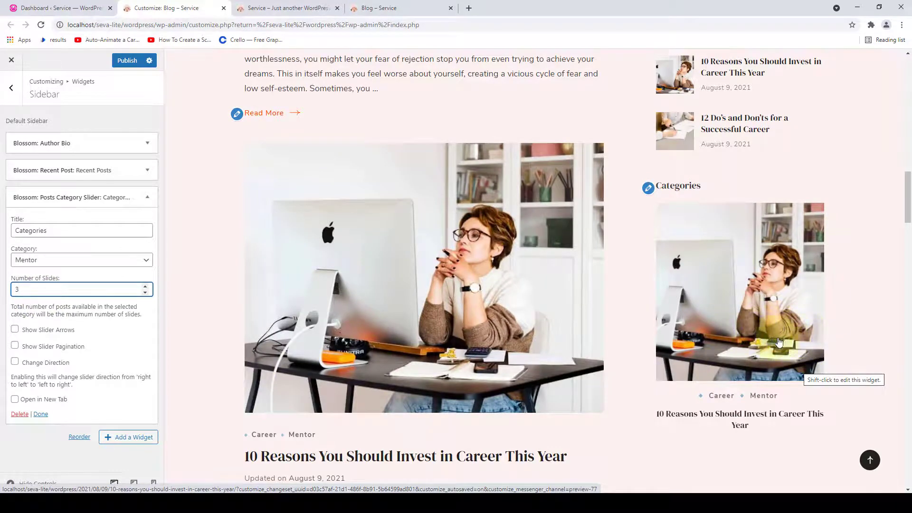
pyautogui.click(795, 342)
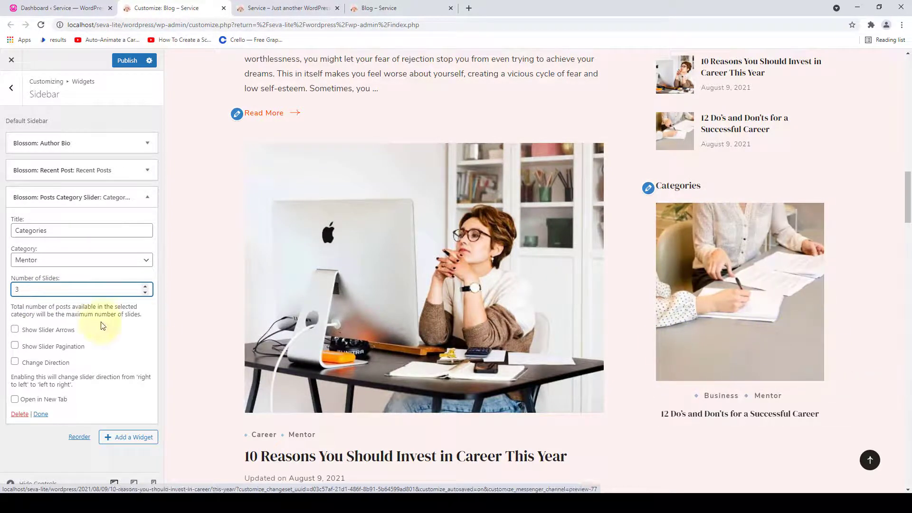
# - Enable arrows, pagination, reversed direction and new-tab links on the slider, testing it in the preview
pyautogui.click(15, 329)
pyautogui.click(15, 346)
pyautogui.click(15, 362)
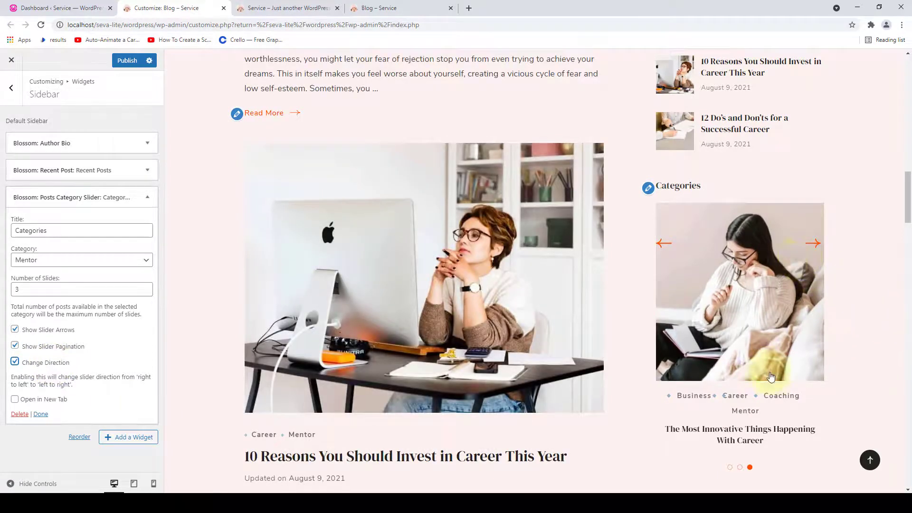
pyautogui.click(812, 244)
pyautogui.click(812, 244)
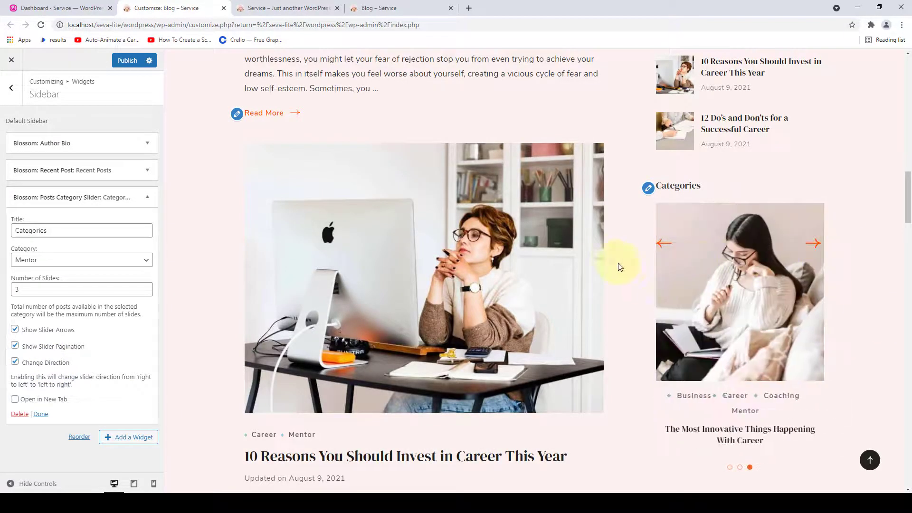
pyautogui.click(662, 243)
pyautogui.click(664, 246)
pyautogui.click(16, 400)
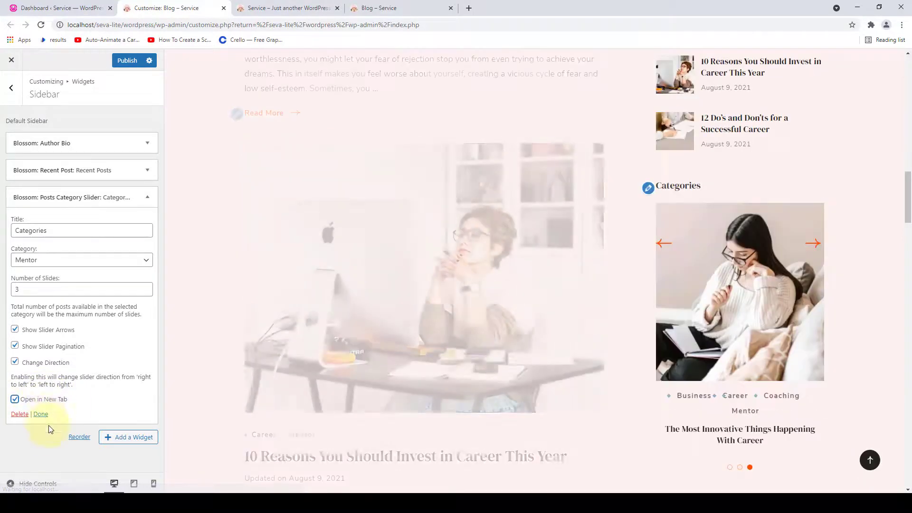
pyautogui.click(42, 416)
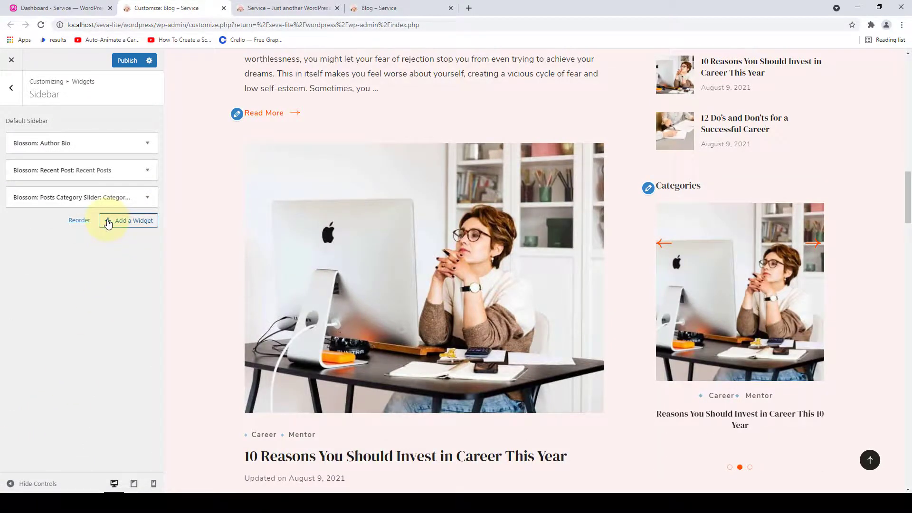
# - Add a Blossom: Popular Post widget to the sidebar
pyautogui.click(108, 224)
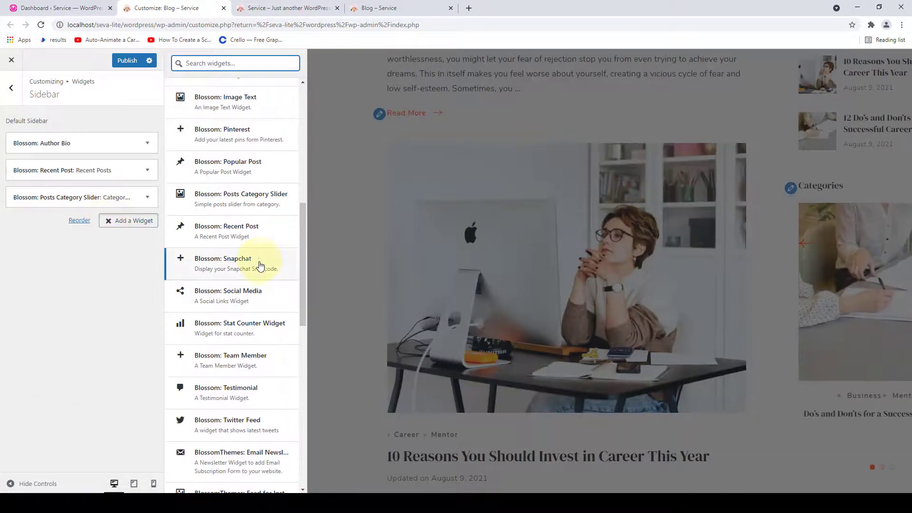
pyautogui.scroll(-4, 237, 347)
pyautogui.scroll(3, 251, 351)
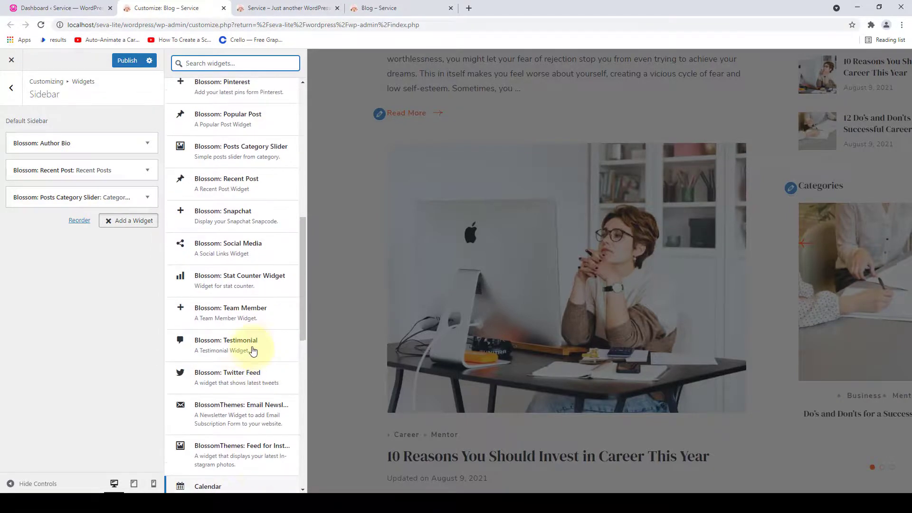
pyautogui.scroll(2, 252, 349)
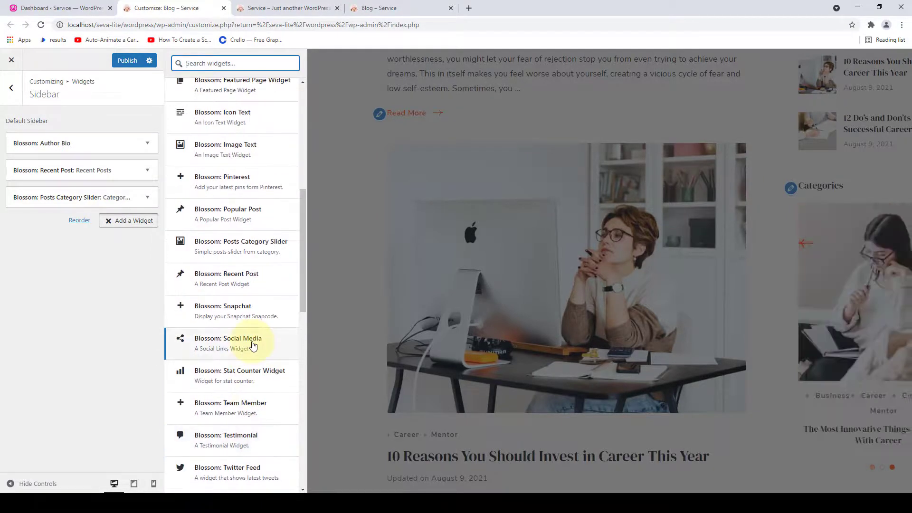
pyautogui.scroll(1, 251, 346)
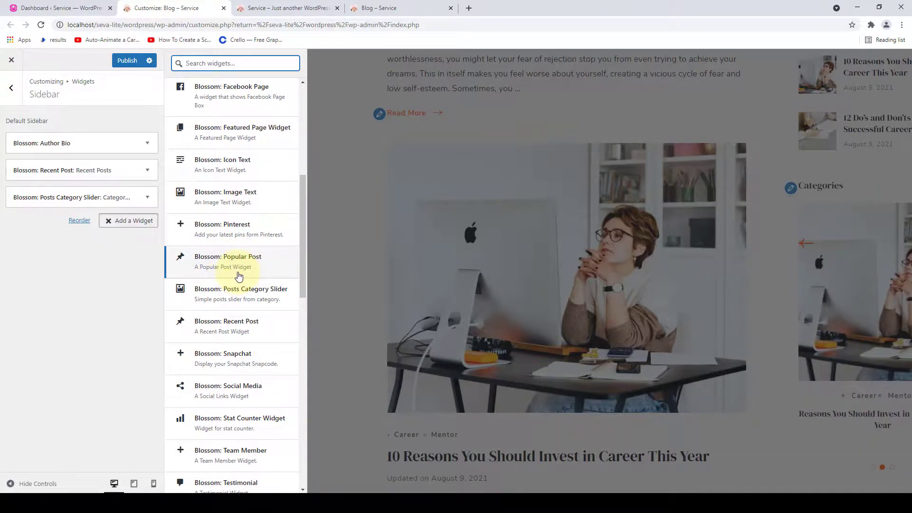
pyautogui.click(239, 276)
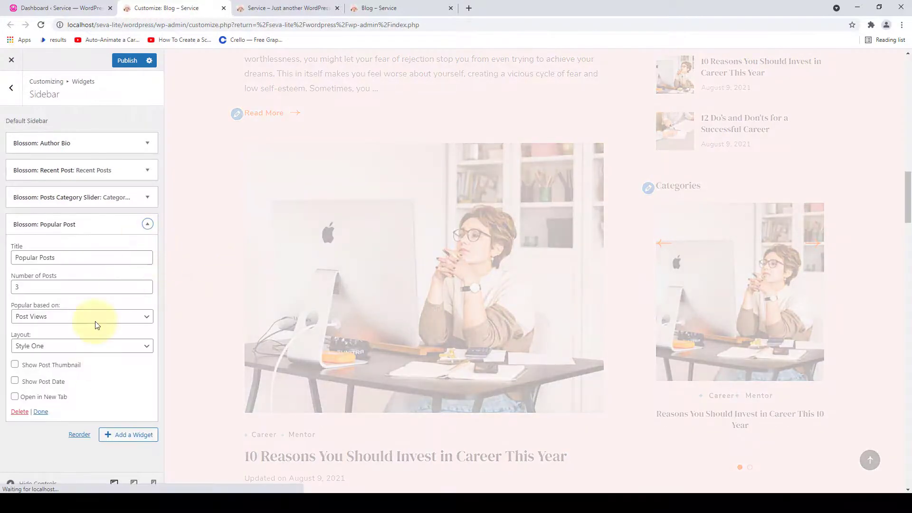
pyautogui.scroll(-5, 682, 289)
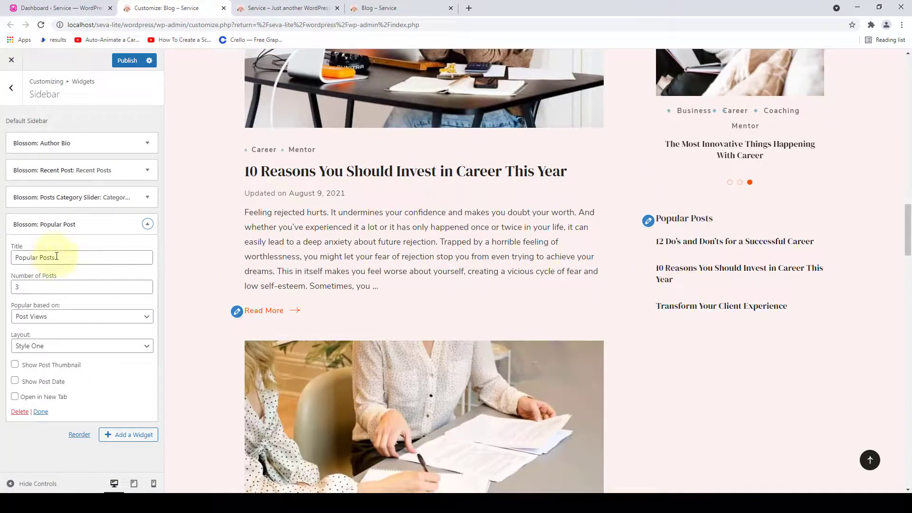
# - Keep Popular Posts ranked by Post Views and show post dates
pyautogui.moveTo(56, 257); pyautogui.dragTo(11, 257)
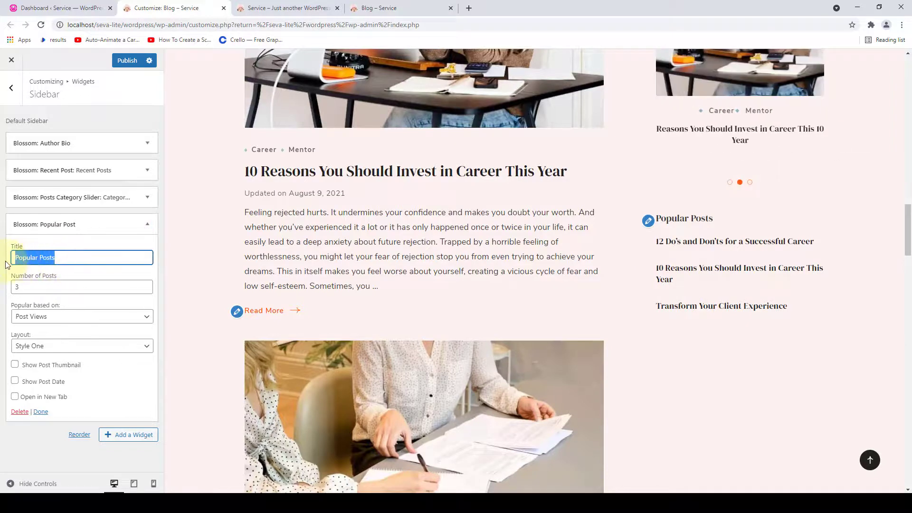
pyautogui.click(27, 289)
pyautogui.moveTo(61, 286); pyautogui.dragTo(30, 308)
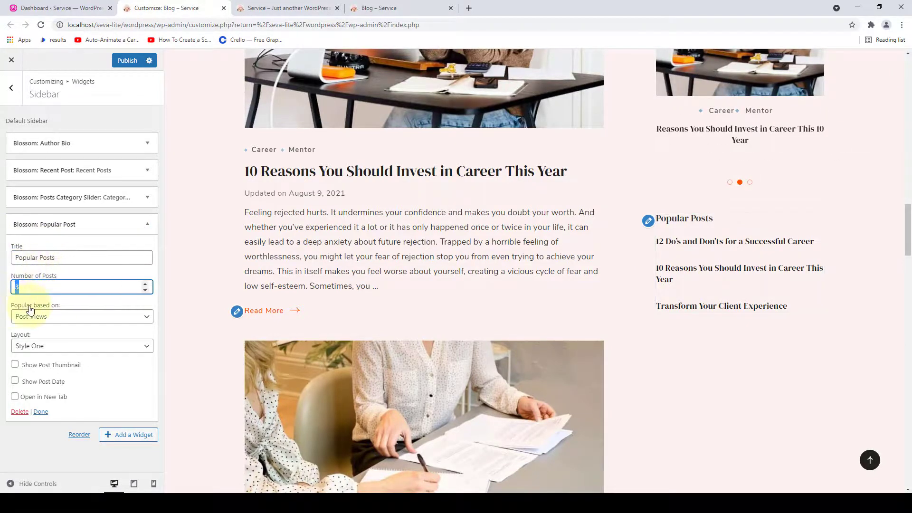
pyautogui.click(76, 317)
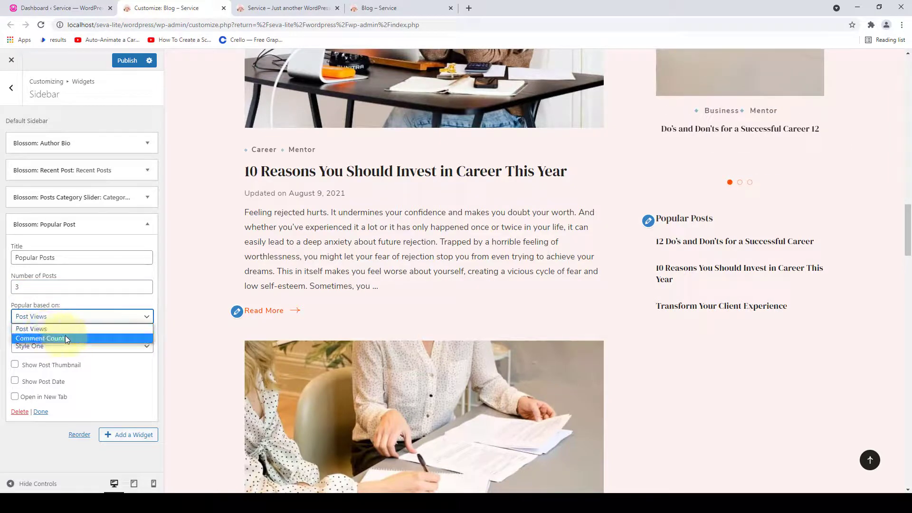
pyautogui.click(61, 328)
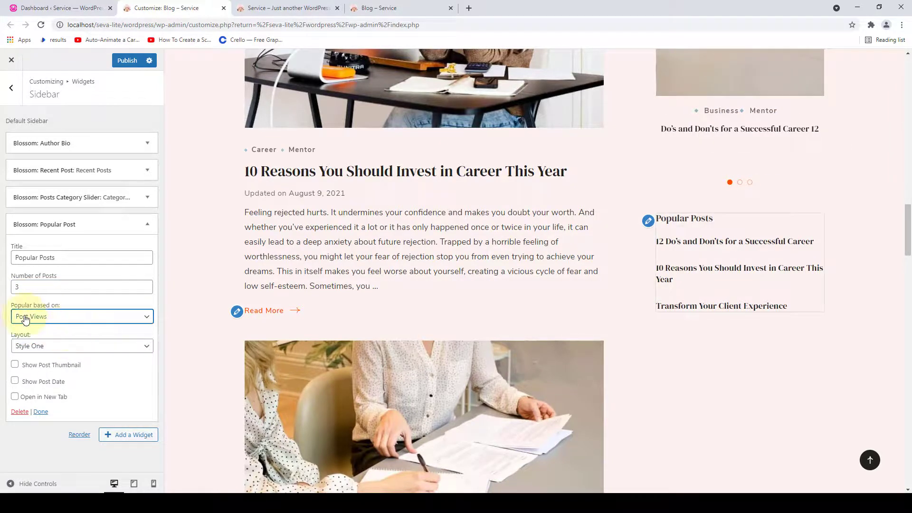
pyautogui.click(15, 382)
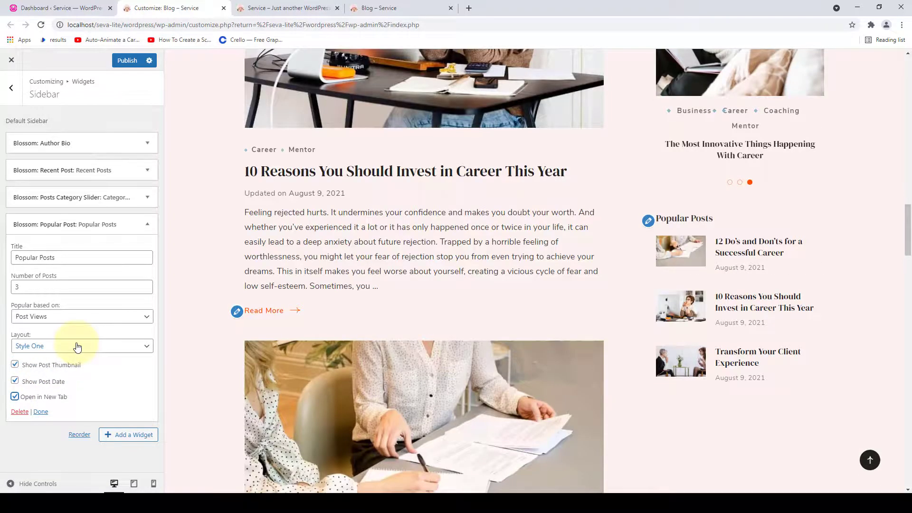
# - Try Style Two, then set the Popular Posts layout to Style Three and finish the widget
pyautogui.click(77, 348)
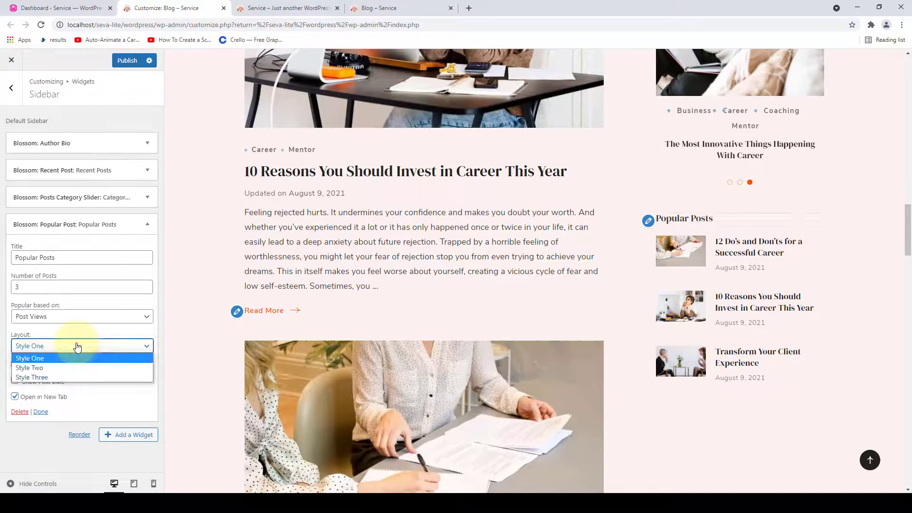
pyautogui.click(47, 368)
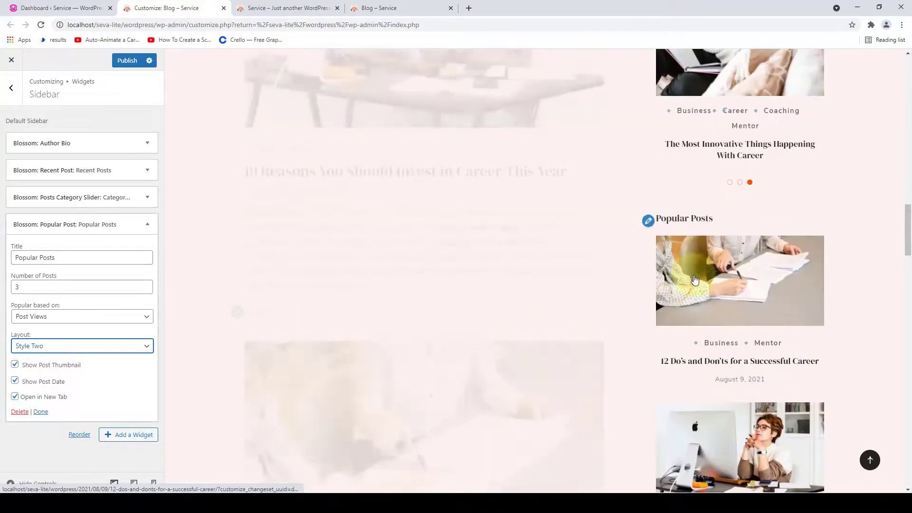
pyautogui.scroll(-7, 665, 297)
pyautogui.scroll(5, 698, 292)
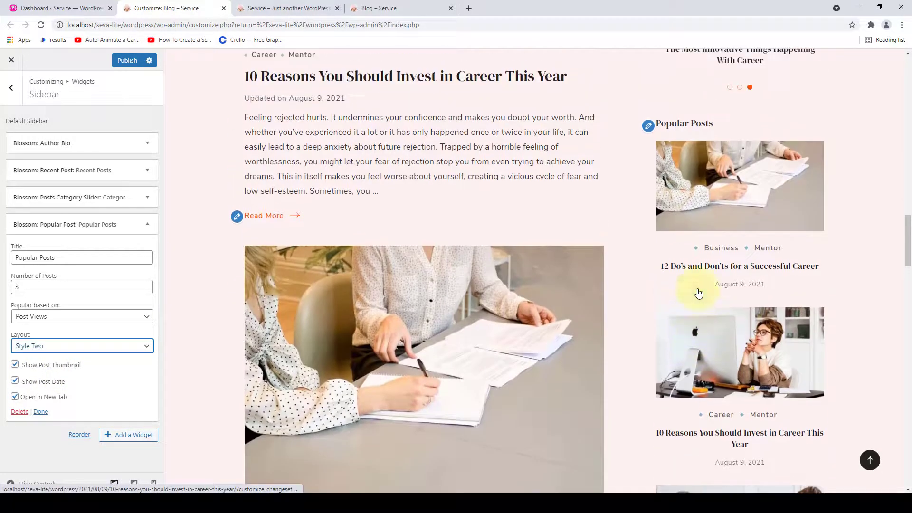
pyautogui.click(98, 347)
pyautogui.click(65, 377)
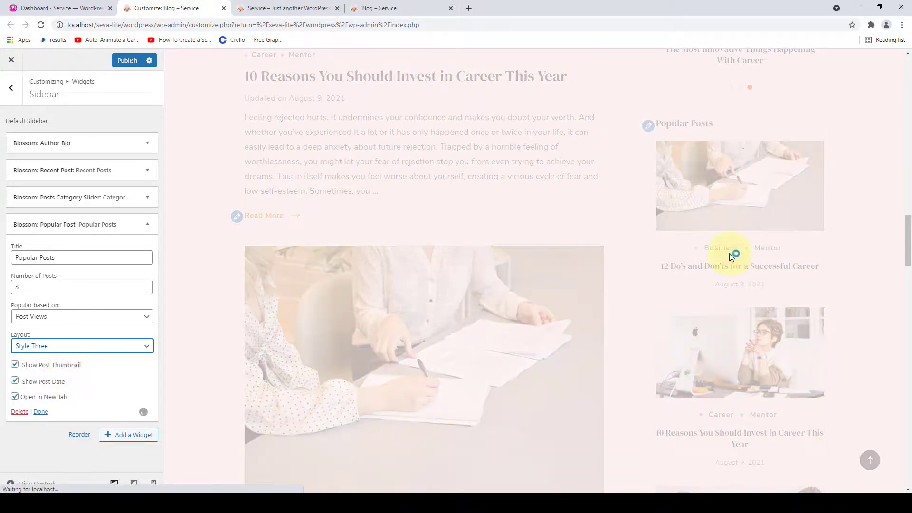
pyautogui.scroll(-6, 742, 285)
pyautogui.scroll(5, 750, 322)
pyautogui.click(41, 413)
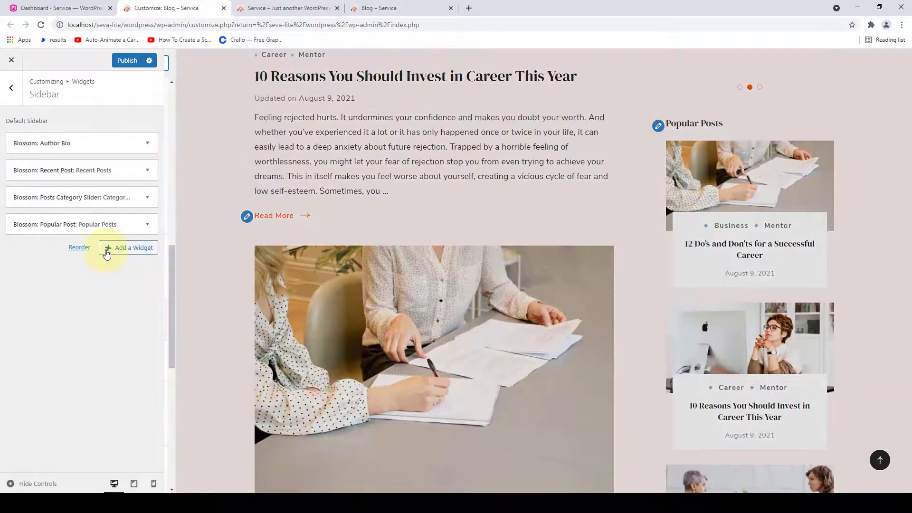
# - Add a BlossomThemes: Email Newsletter widget to the sidebar
pyautogui.click(107, 251)
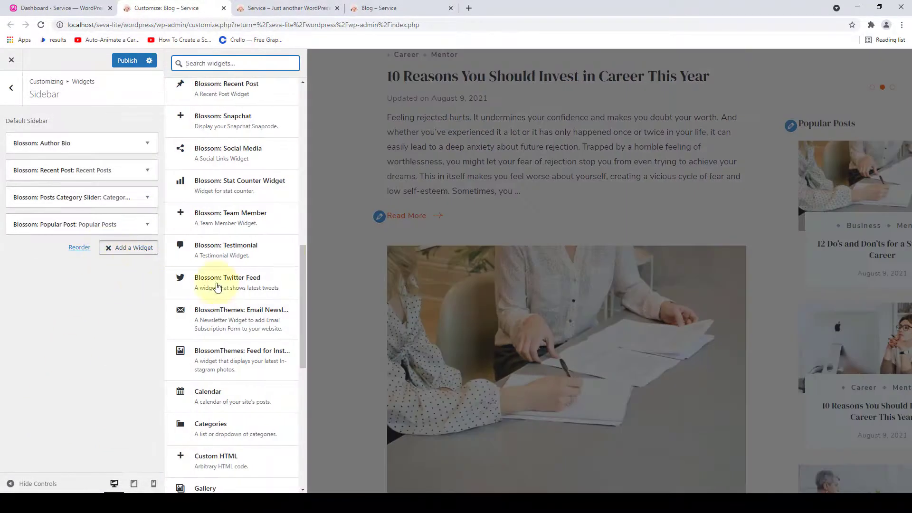
pyautogui.scroll(-3, 240, 313)
pyautogui.scroll(2, 244, 328)
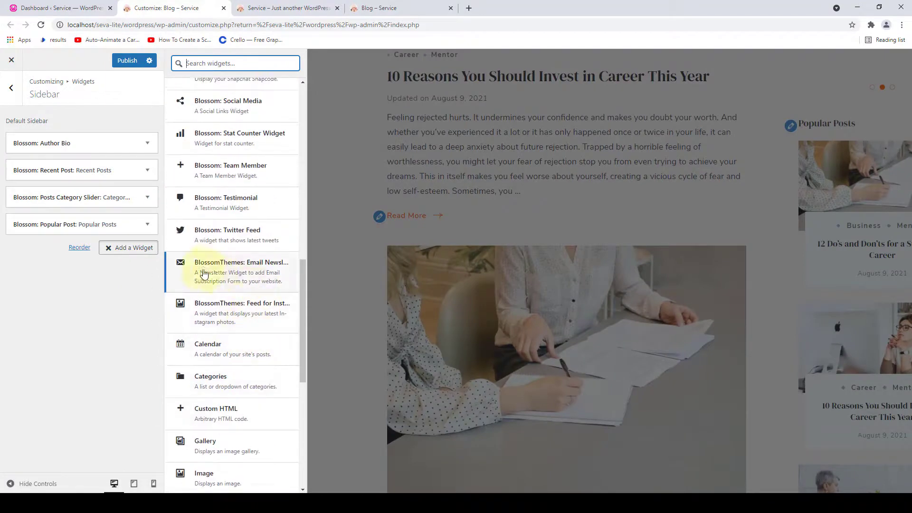
pyautogui.click(240, 269)
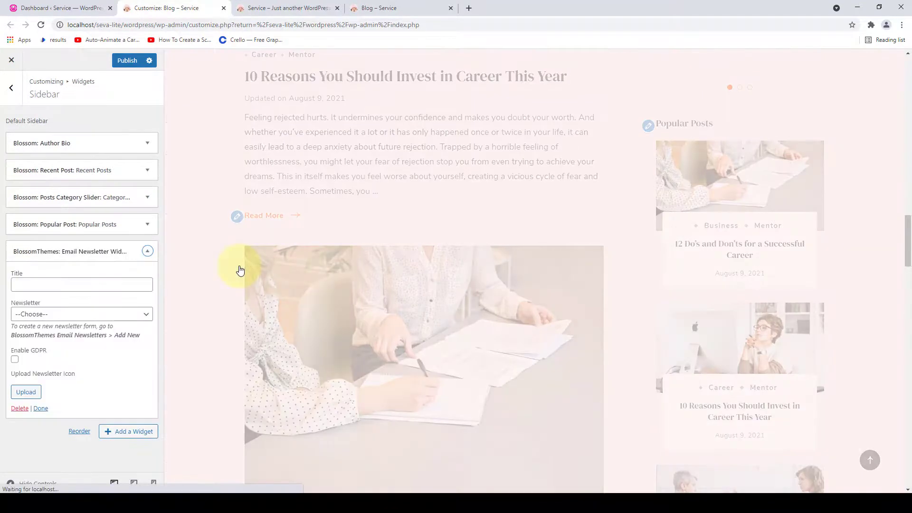
pyautogui.scroll(-12, 740, 267)
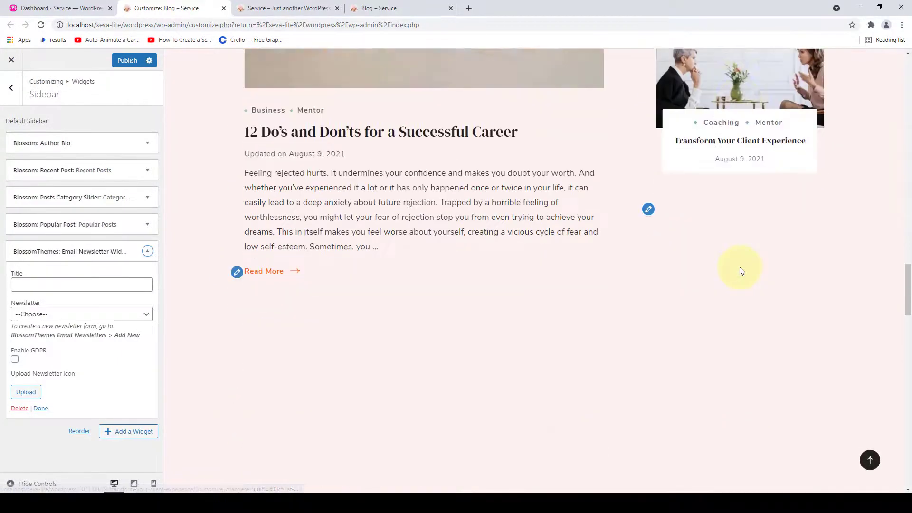
pyautogui.scroll(2, 740, 267)
# - Choose the Subscribe To The Newsletter form and enable GDPR consent
pyautogui.click(69, 286)
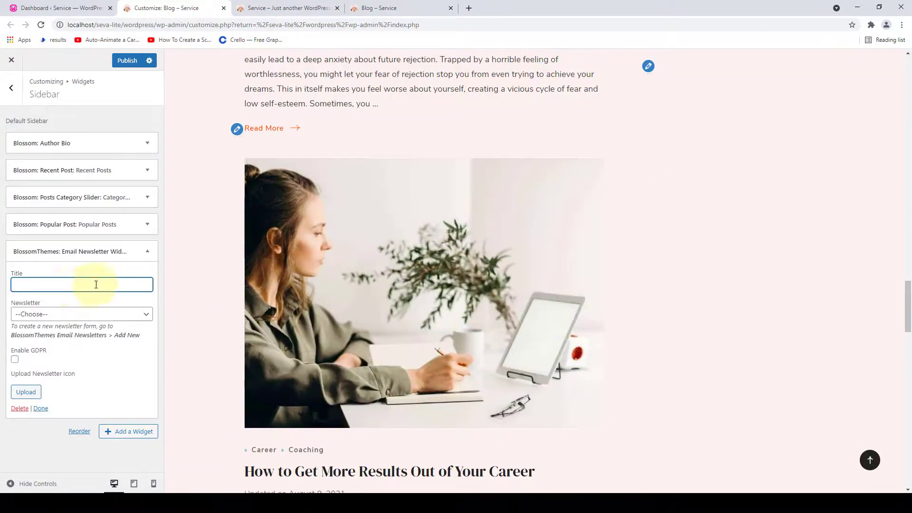
pyautogui.click(109, 313)
pyautogui.click(110, 313)
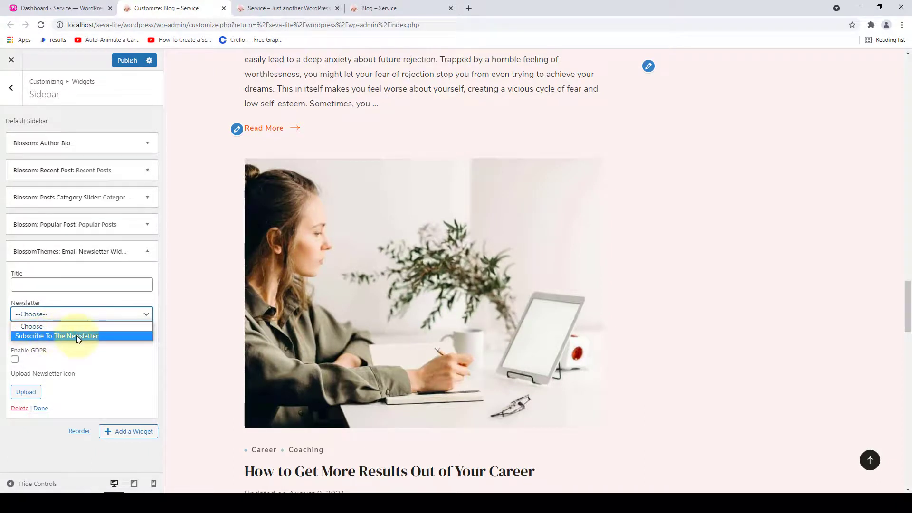
pyautogui.click(45, 337)
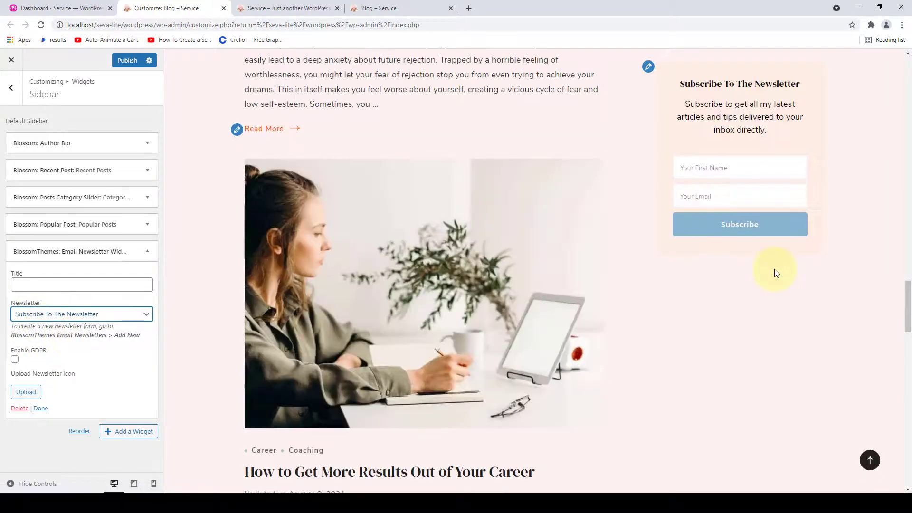
pyautogui.scroll(2, 773, 271)
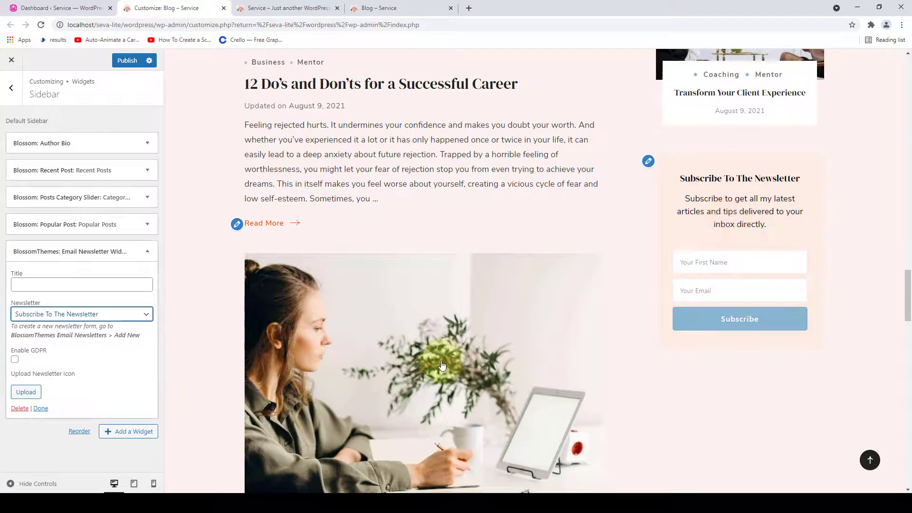
pyautogui.click(15, 360)
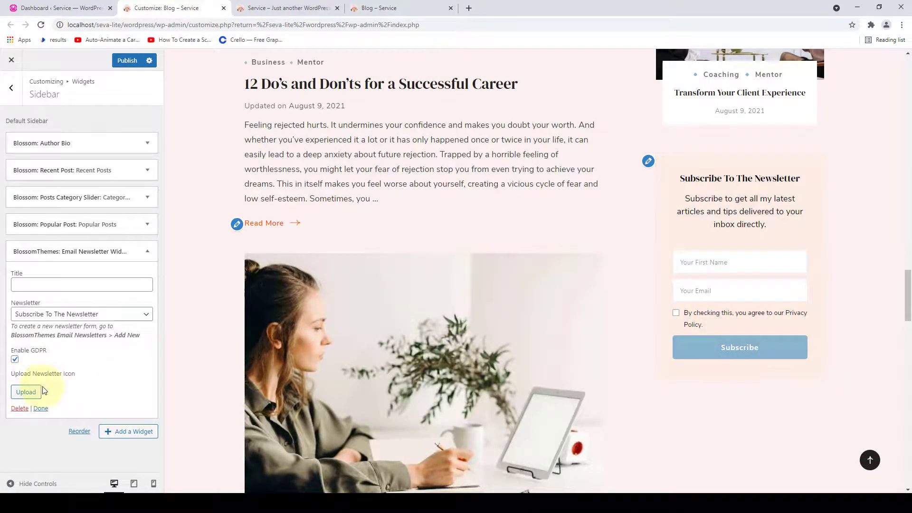
# - Set the newsletter widget's icon to the Seva newsletter-icon image from the Media Library
pyautogui.click(27, 393)
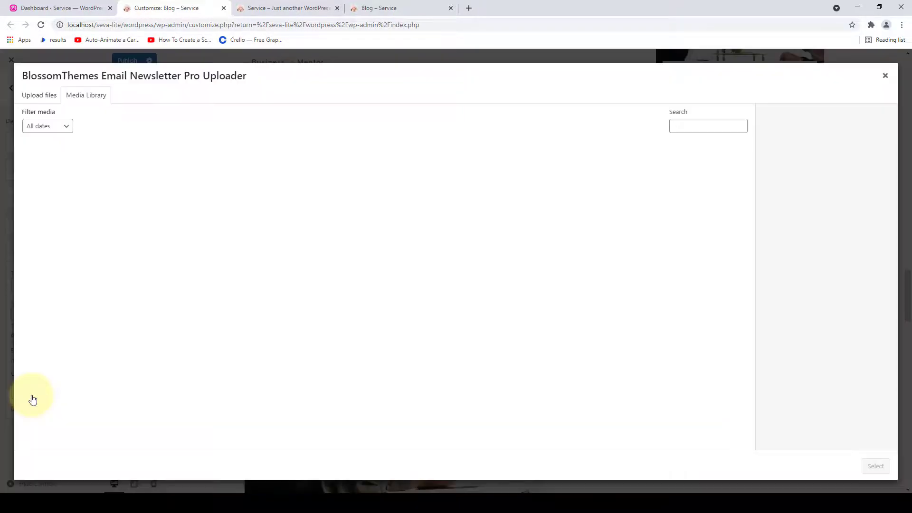
pyautogui.scroll(-1, 739, 285)
pyautogui.click(725, 264)
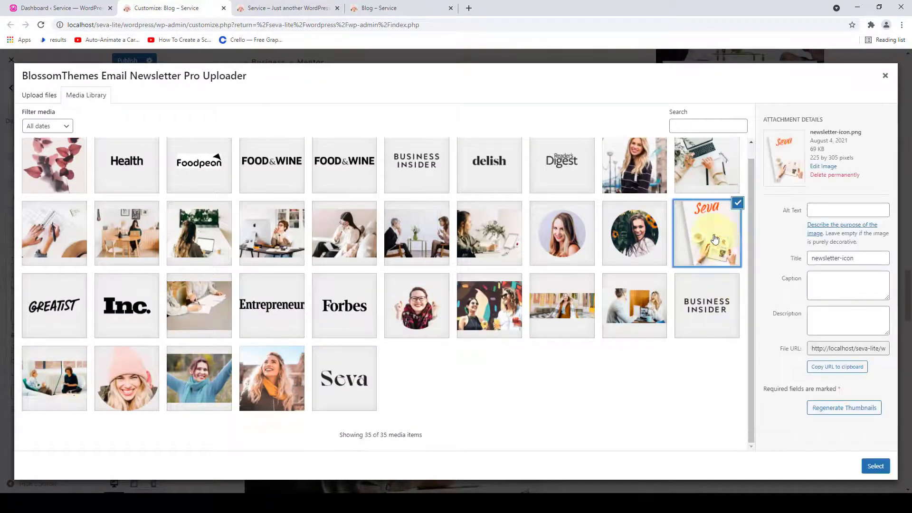
pyautogui.click(876, 466)
pyautogui.scroll(-3, 61, 407)
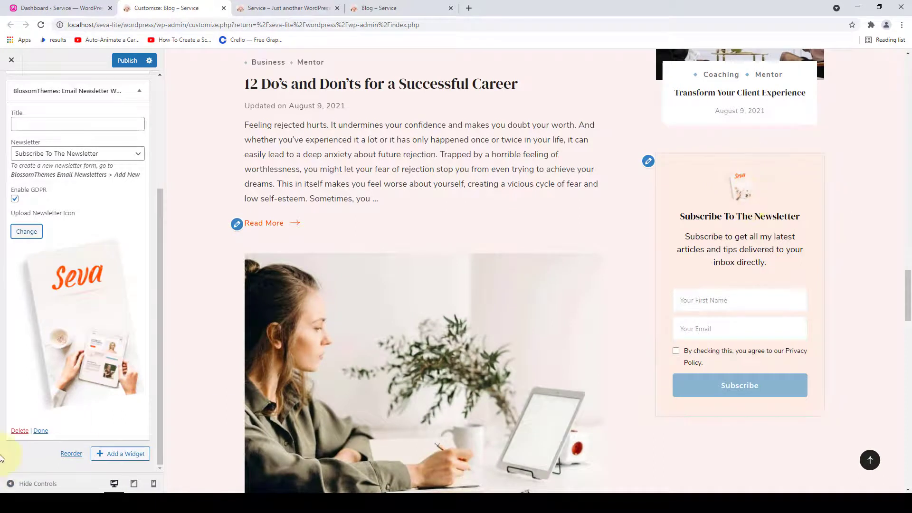
pyautogui.click(41, 431)
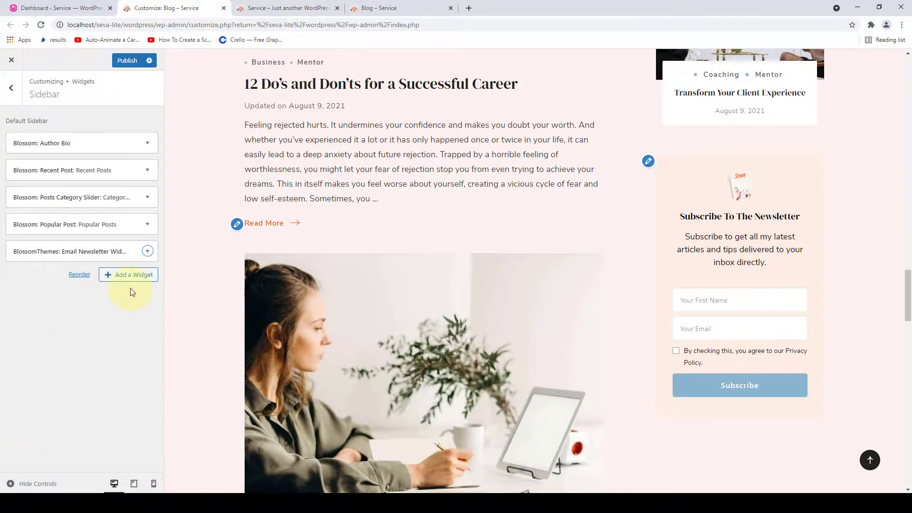
# - Add a BlossomThemes: Feed for Instagram widget below the newsletter and publish the changes
pyautogui.click(115, 280)
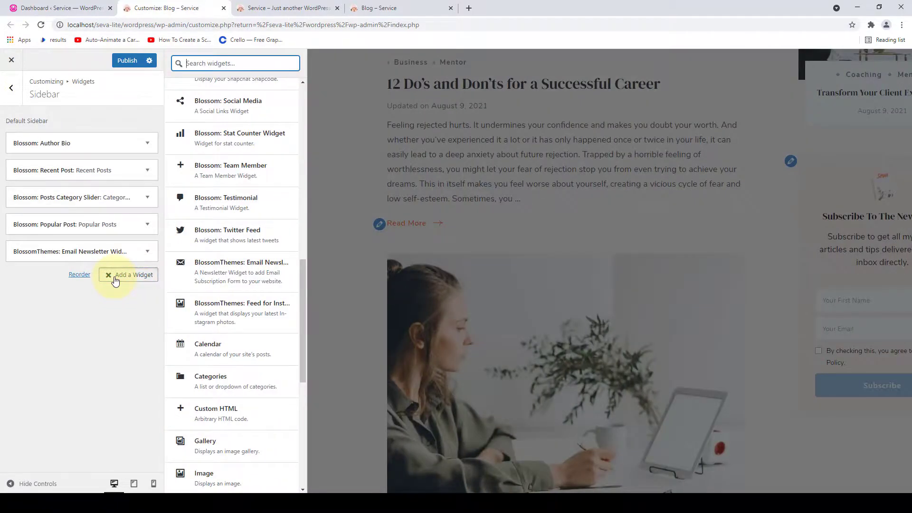
pyautogui.scroll(-3, 211, 347)
pyautogui.scroll(2, 271, 305)
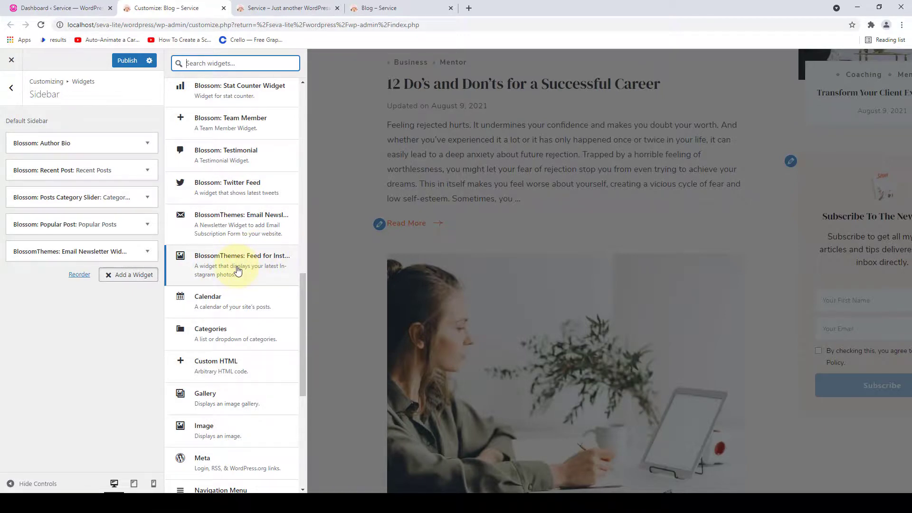
pyautogui.click(239, 271)
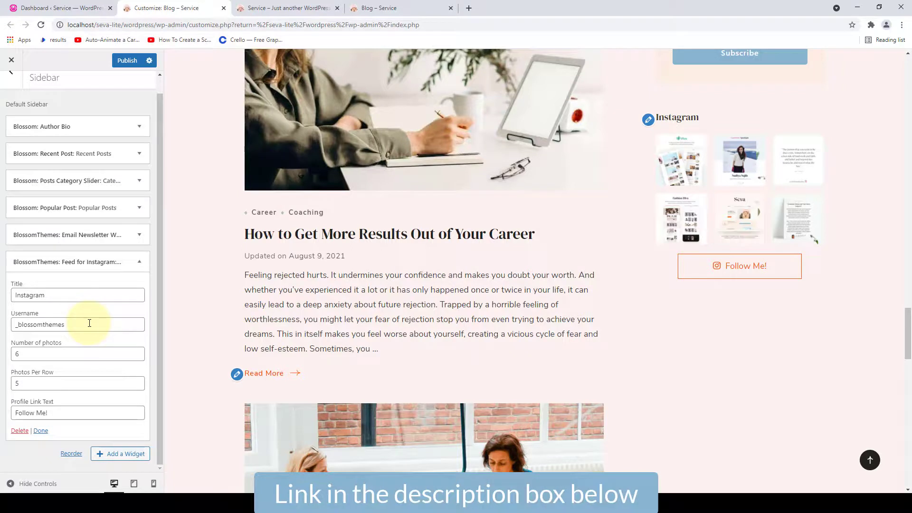
pyautogui.click(42, 431)
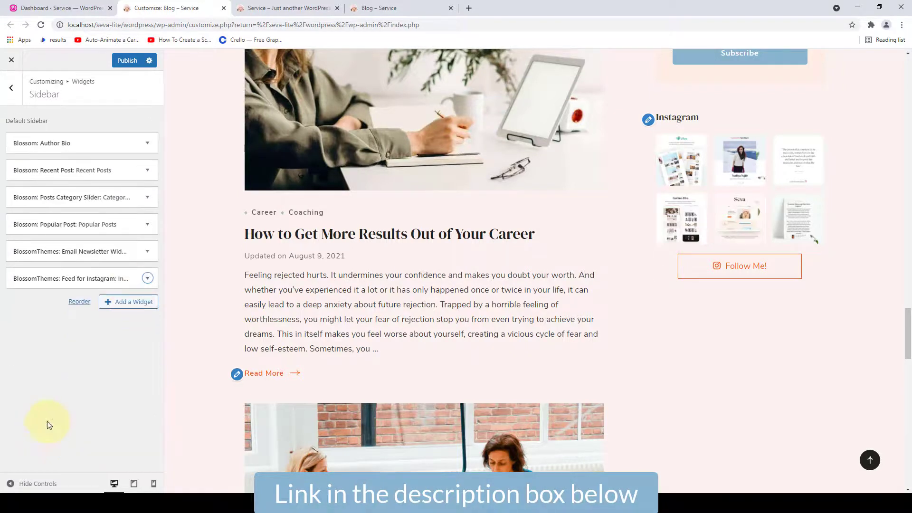
pyautogui.click(132, 68)
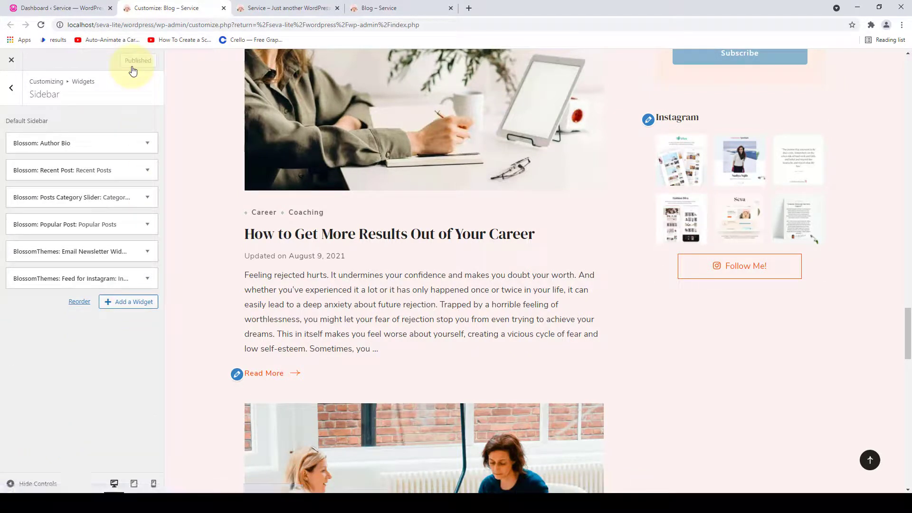
# - Review the new widgets in the live Blog – Service page's sidebar, then close that page
pyautogui.click(375, 7)
pyautogui.scroll(-4, 639, 239)
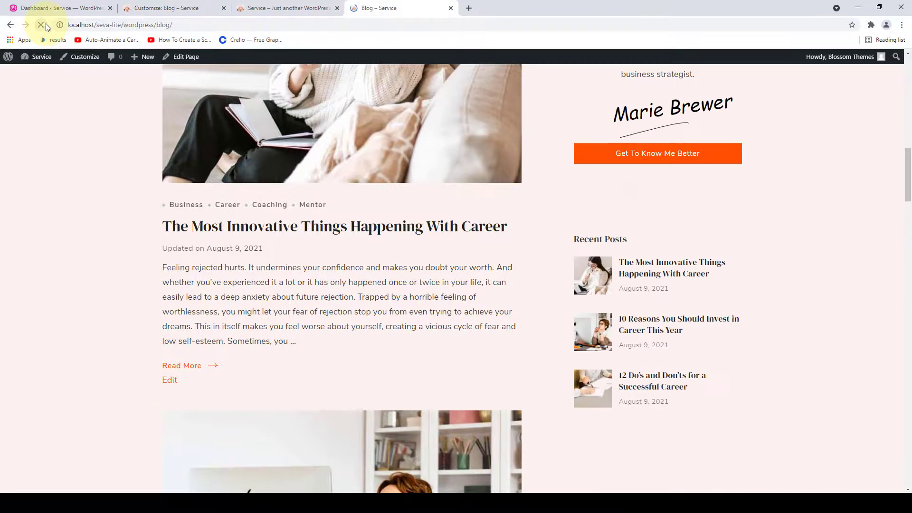
pyautogui.scroll(-2, 727, 179)
pyautogui.scroll(-12, 727, 179)
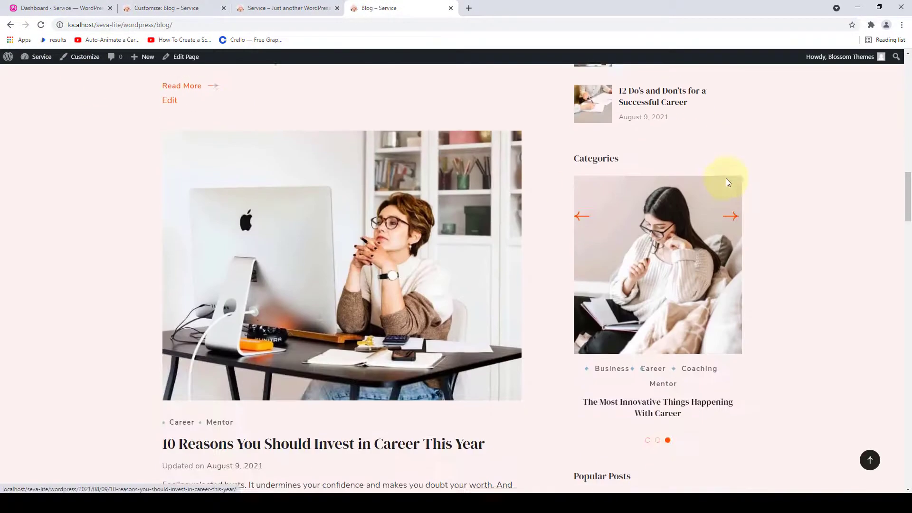
pyautogui.scroll(-17, 729, 209)
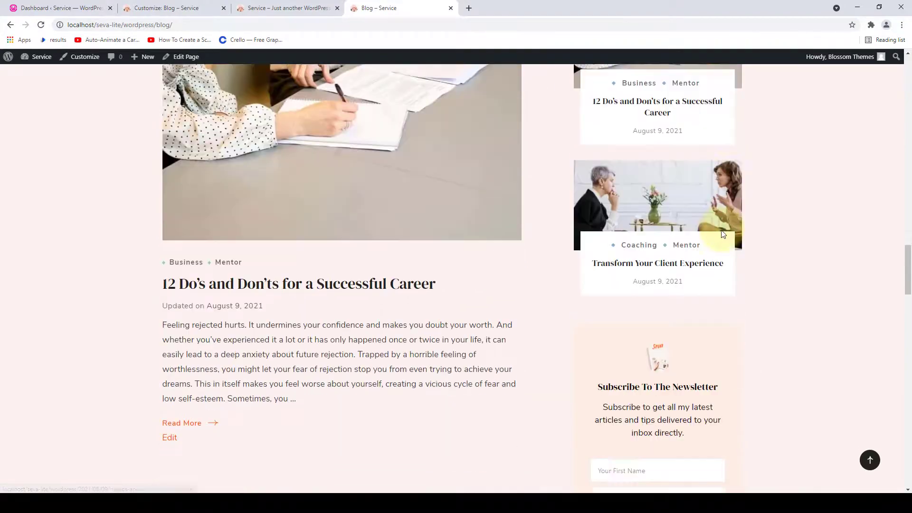
pyautogui.scroll(13, 725, 268)
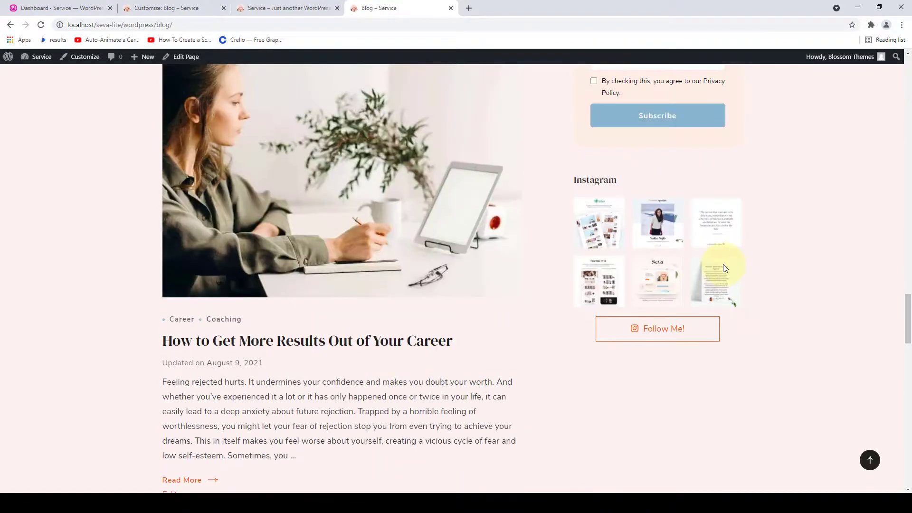
pyautogui.scroll(15, 725, 254)
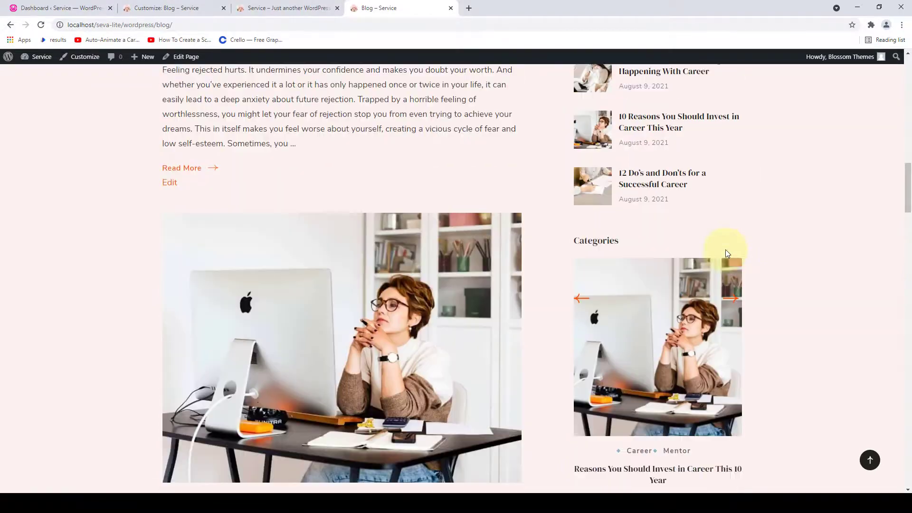
pyautogui.scroll(10, 725, 250)
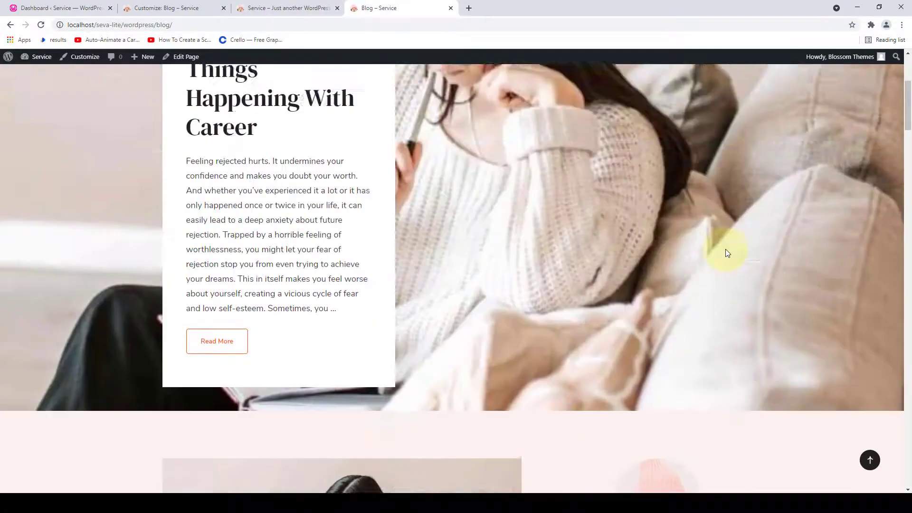
pyautogui.click(450, 7)
# - Back in the Customizer, add a Blossom: Contact Widget to the Footer One widget area
pyautogui.click(149, 6)
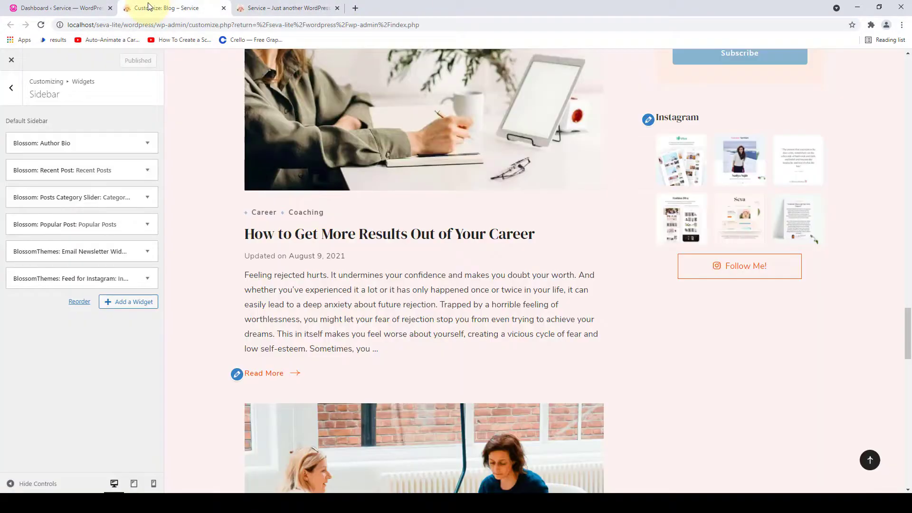
pyautogui.click(7, 97)
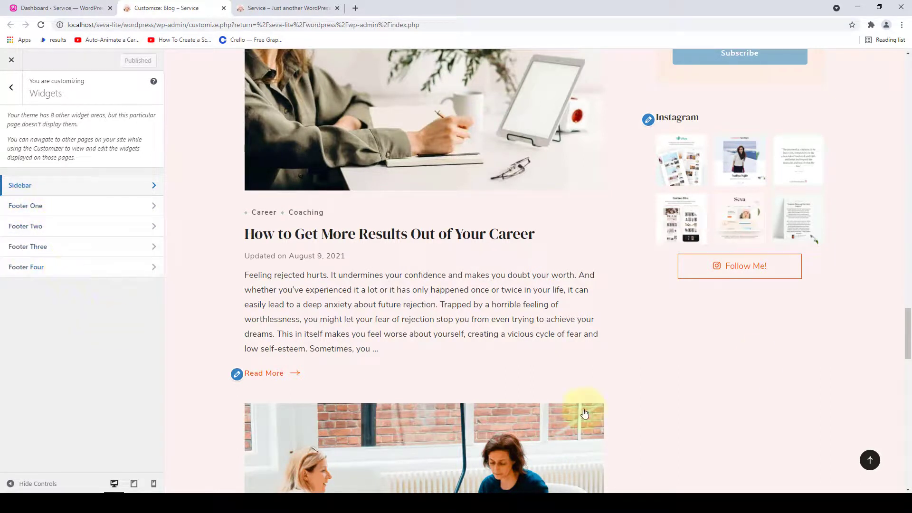
pyautogui.moveTo(908, 316); pyautogui.dragTo(909, 453)
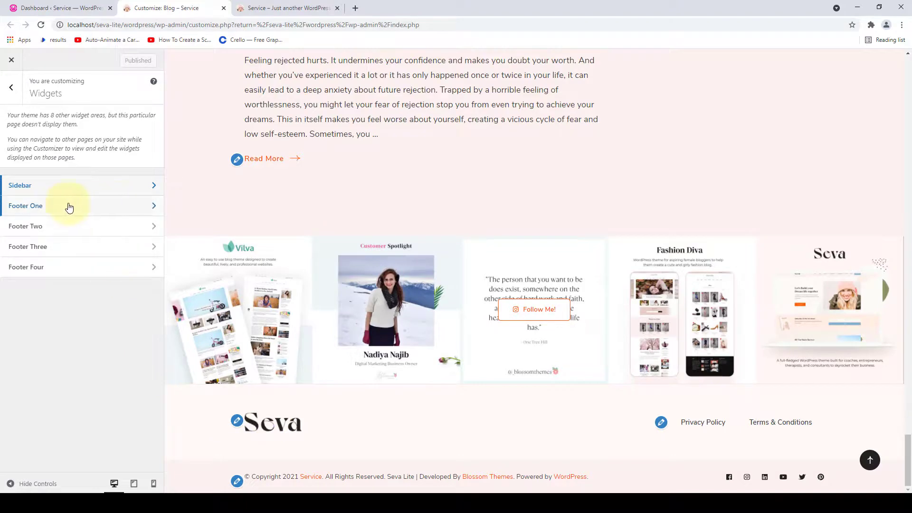
pyautogui.click(117, 215)
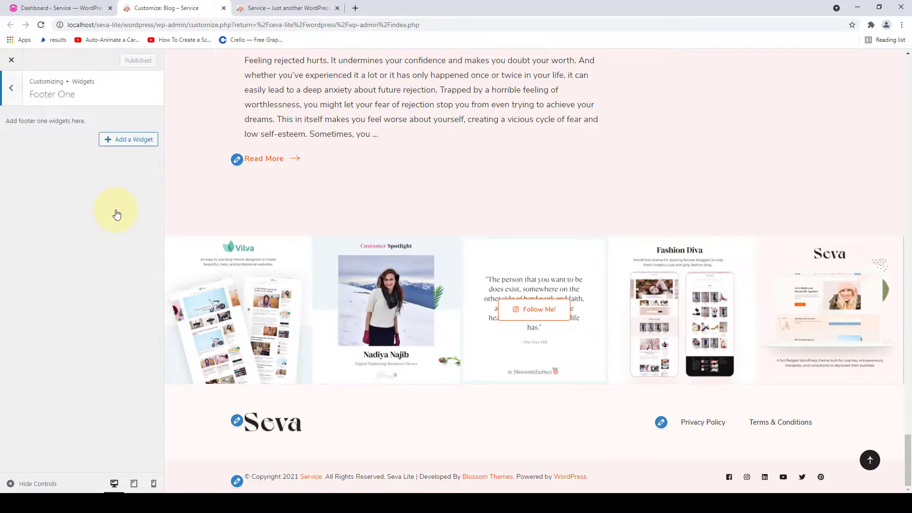
pyautogui.click(119, 141)
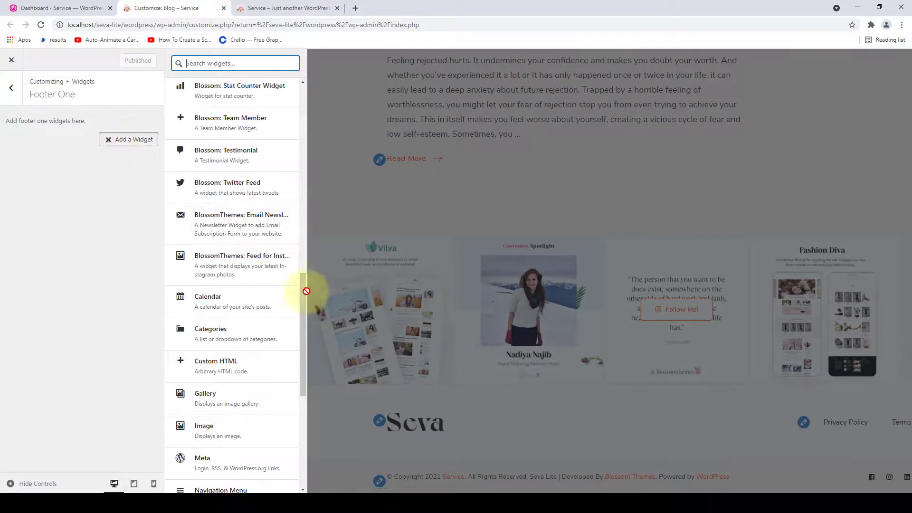
pyautogui.moveTo(303, 301); pyautogui.dragTo(310, 227)
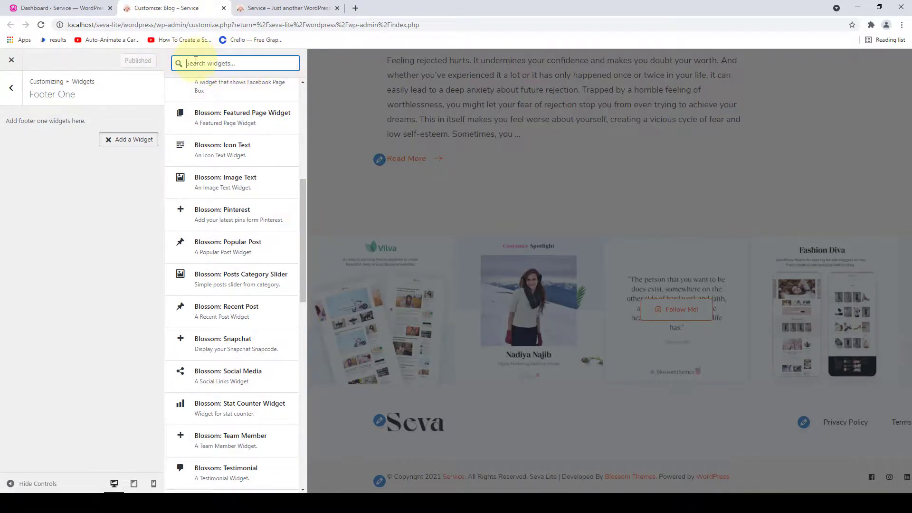
pyautogui.write('contact')
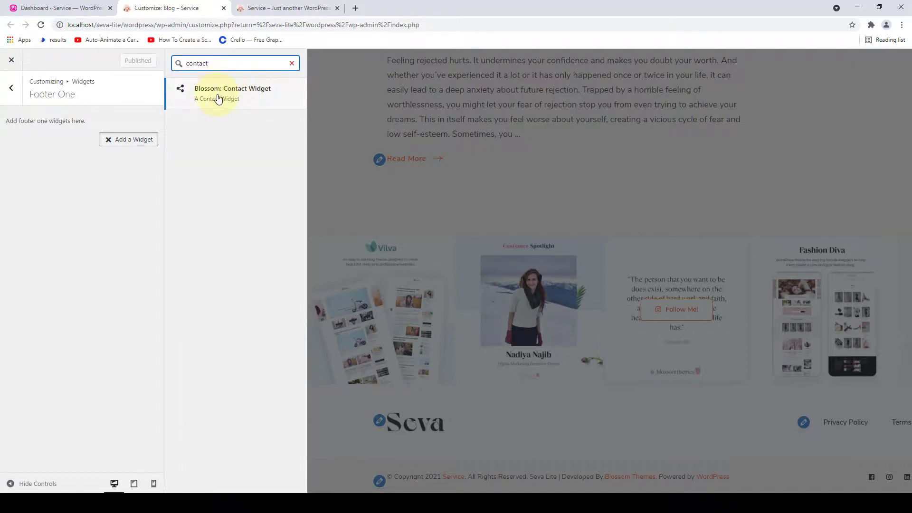
pyautogui.click(219, 97)
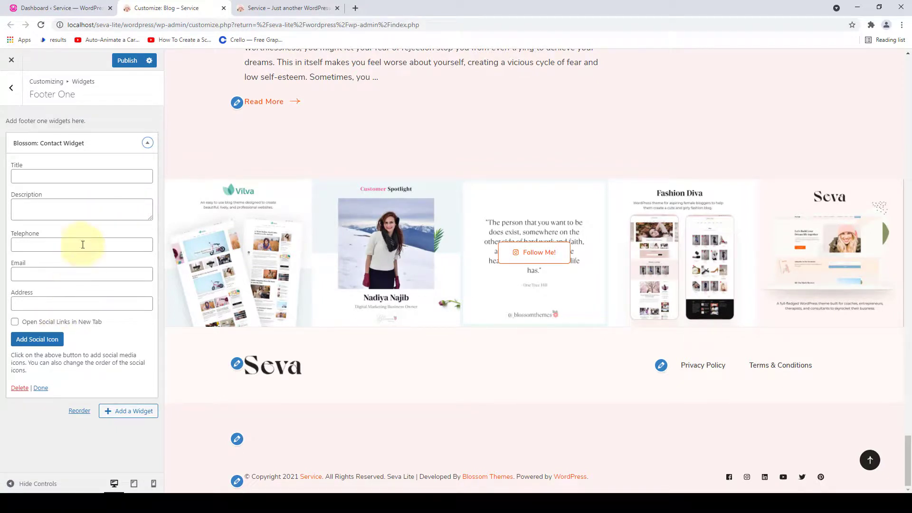
# - Title the widget 'Get In Touch With Us', enter description, phone, email and address, and enable new-tab links
pyautogui.click(81, 176)
pyautogui.write('Get In Touch With Us')
pyautogui.click(76, 223)
pyautogui.write('If you have any questions or just want to say ‘Hi’, please feel free to send a message below.')
pyautogui.click(78, 291)
pyautogui.write('+123-456-7890')
pyautogui.click(14, 367)
pyautogui.click(95, 320)
pyautogui.write('domain@example.com')
pyautogui.click(81, 349)
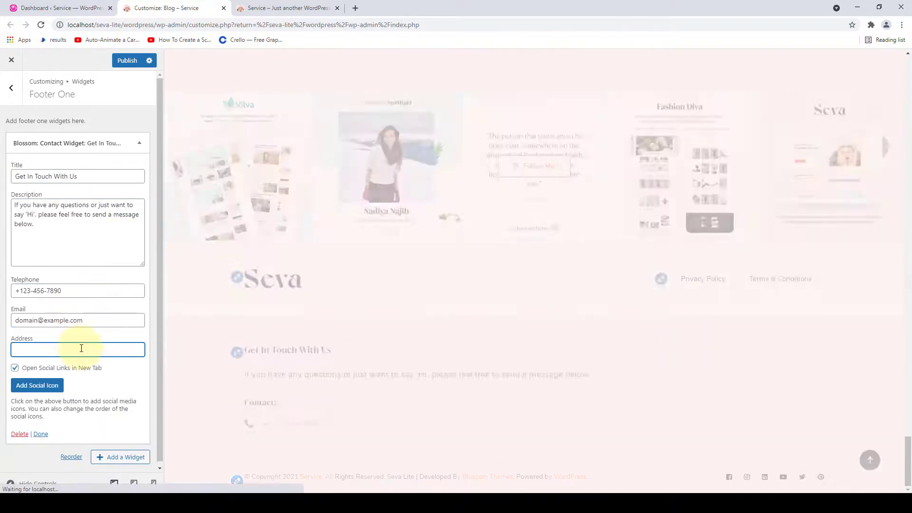
pyautogui.write('Apple Street, New York, USA')
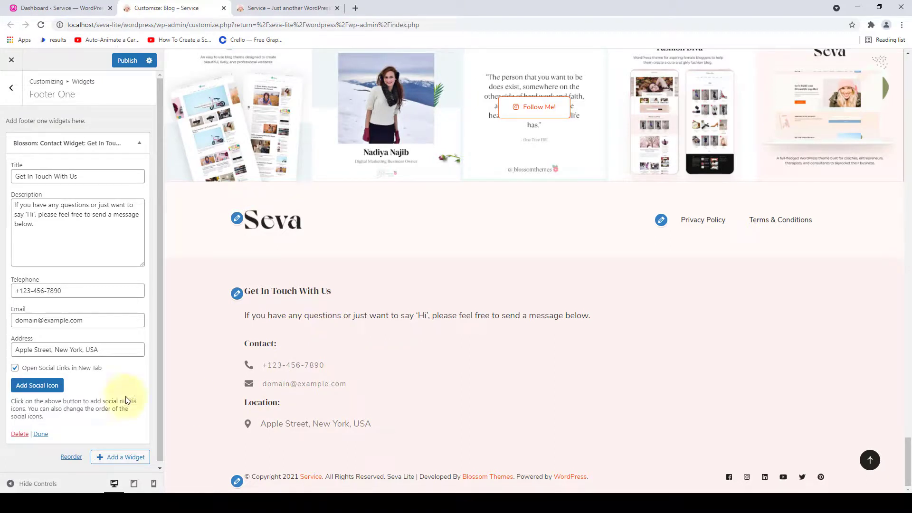
# - Add Facebook, Instagram and LinkedIn social icon entries to the contact widget
pyautogui.click(56, 384)
pyautogui.scroll(-2, 57, 380)
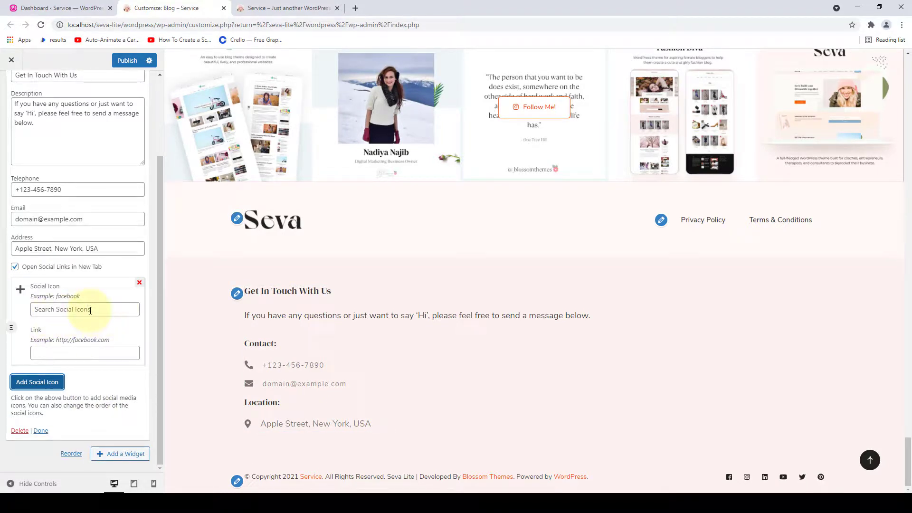
pyautogui.click(64, 304)
pyautogui.write('face')
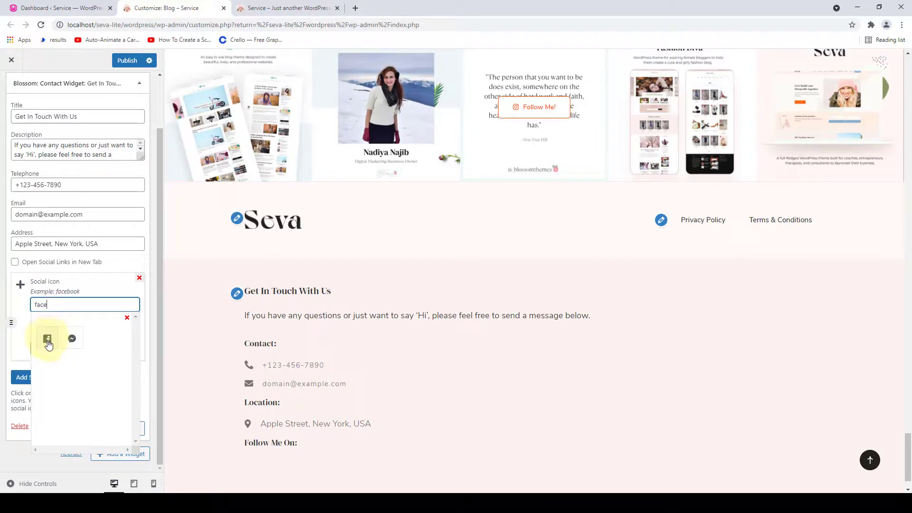
pyautogui.click(48, 340)
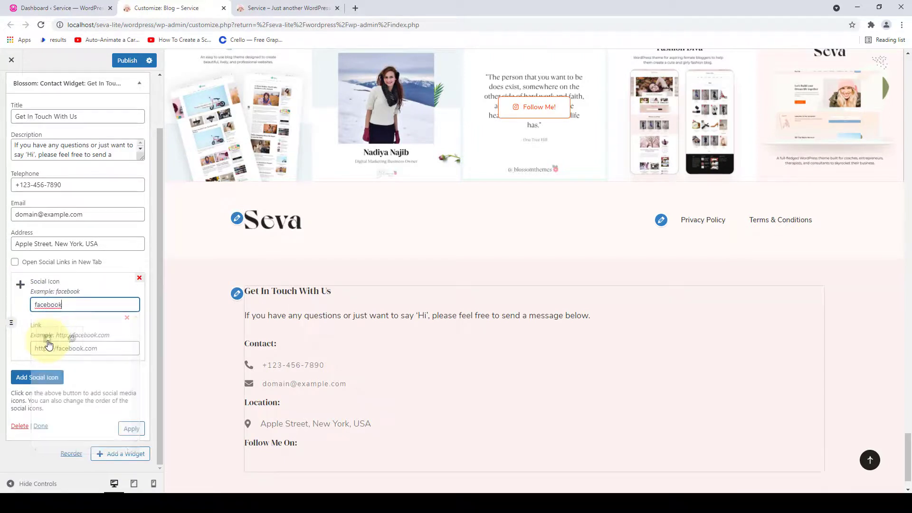
pyautogui.tripleClick(34, 349)
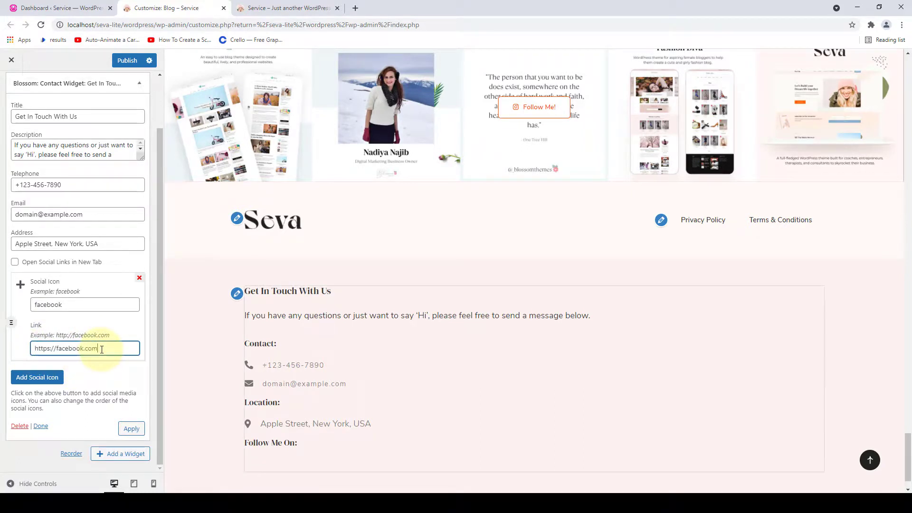
pyautogui.click(37, 377)
pyautogui.write('ins')
pyautogui.click(48, 341)
pyautogui.click(38, 379)
pyautogui.click(73, 305)
pyautogui.write('lin')
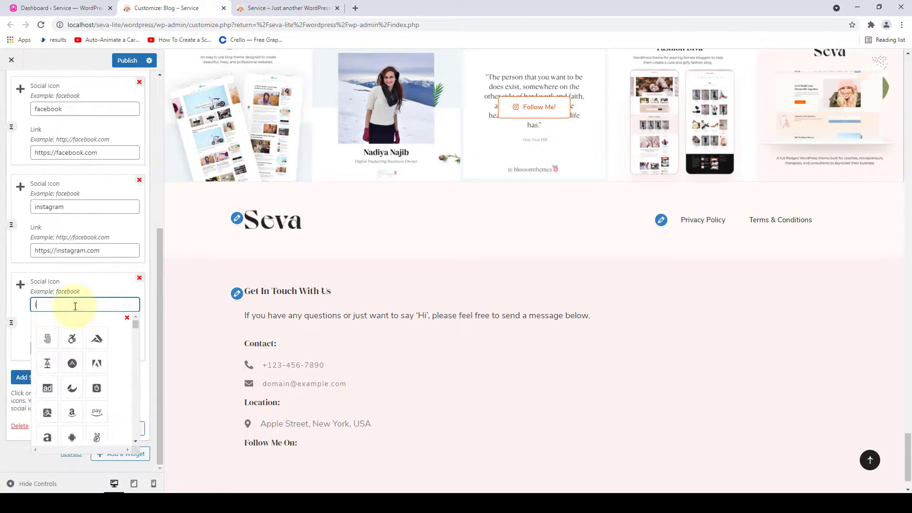
pyautogui.click(48, 338)
# - Add YouTube, Twitter and Pinterest social icon entries to the contact widget
pyautogui.click(41, 377)
pyautogui.write('you')
pyautogui.click(48, 339)
pyautogui.click(41, 376)
pyautogui.click(79, 304)
pyautogui.write('tw')
pyautogui.click(47, 338)
pyautogui.click(41, 376)
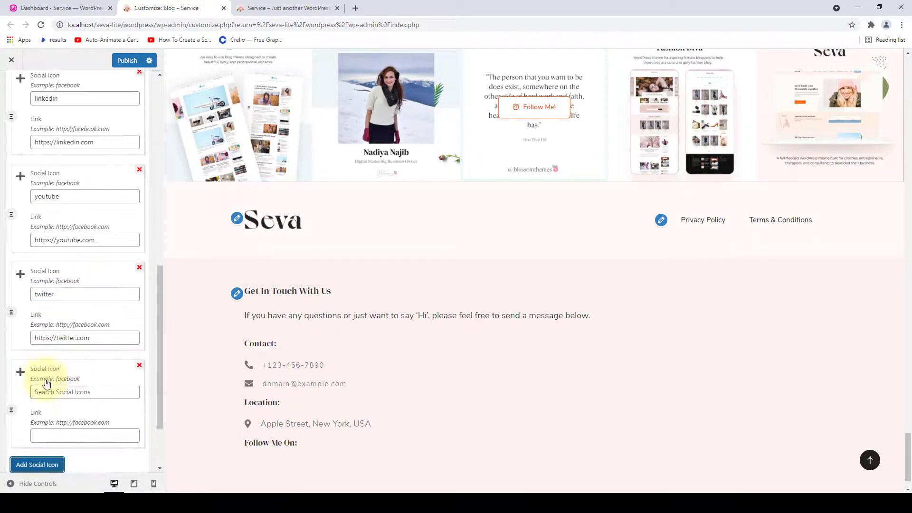
pyautogui.click(71, 304)
pyautogui.write('pin')
pyautogui.click(47, 339)
# - Apply the contact widget settings so the preview footer shows them
pyautogui.scroll(8, 75, 365)
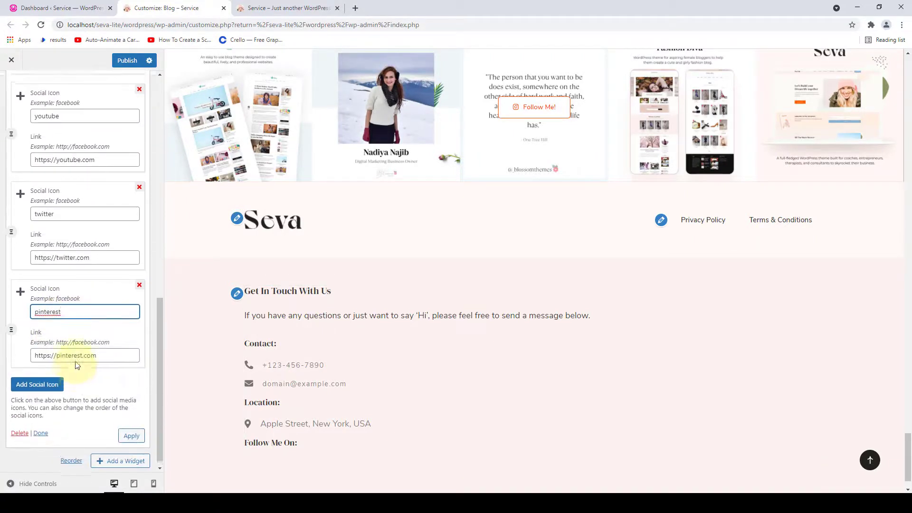
pyautogui.scroll(-10, 74, 365)
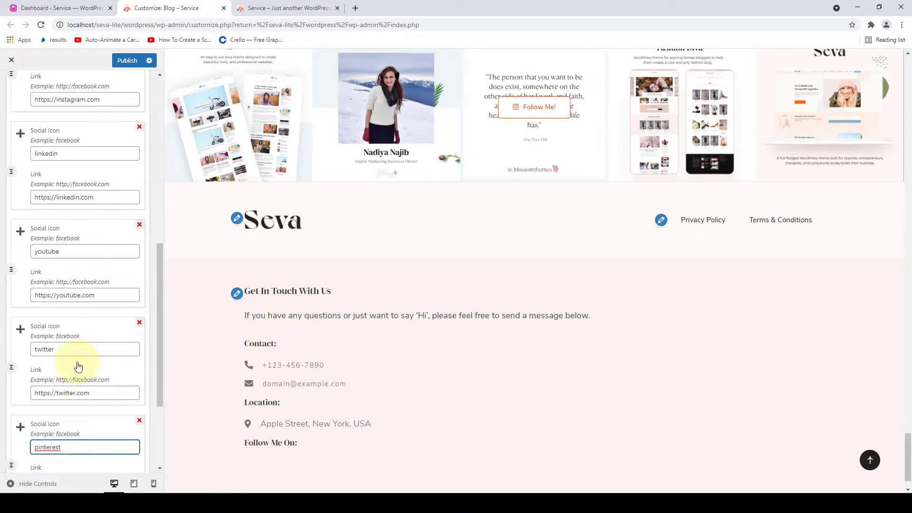
pyautogui.click(128, 429)
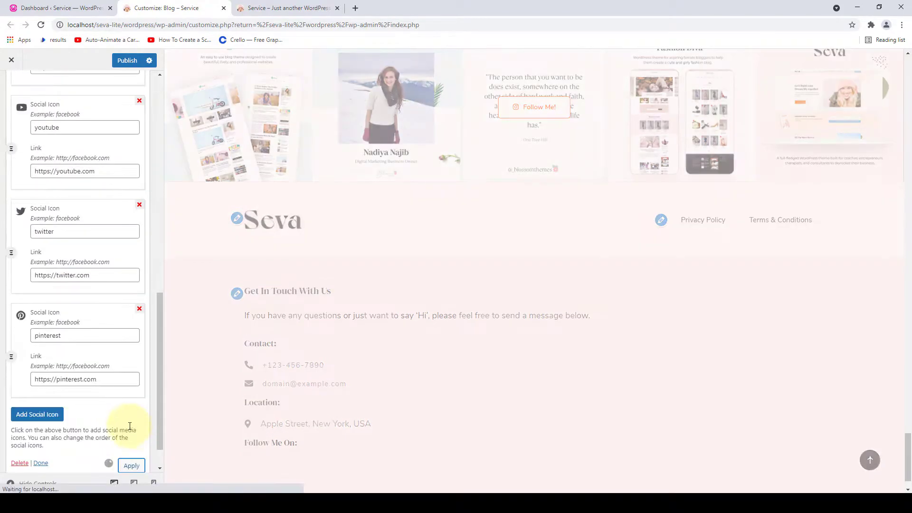
pyautogui.scroll(-1, 223, 404)
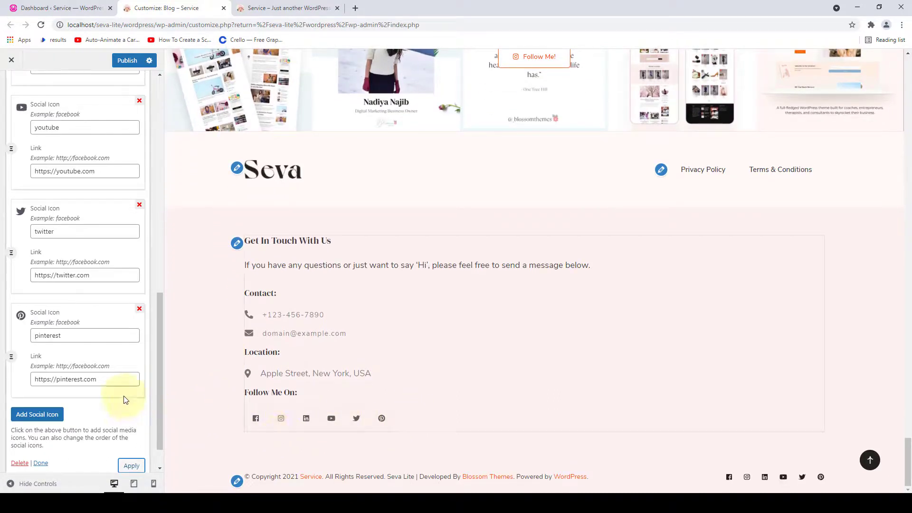
# - Publish the footer contact widget and check it on the reloaded live site
pyautogui.click(40, 463)
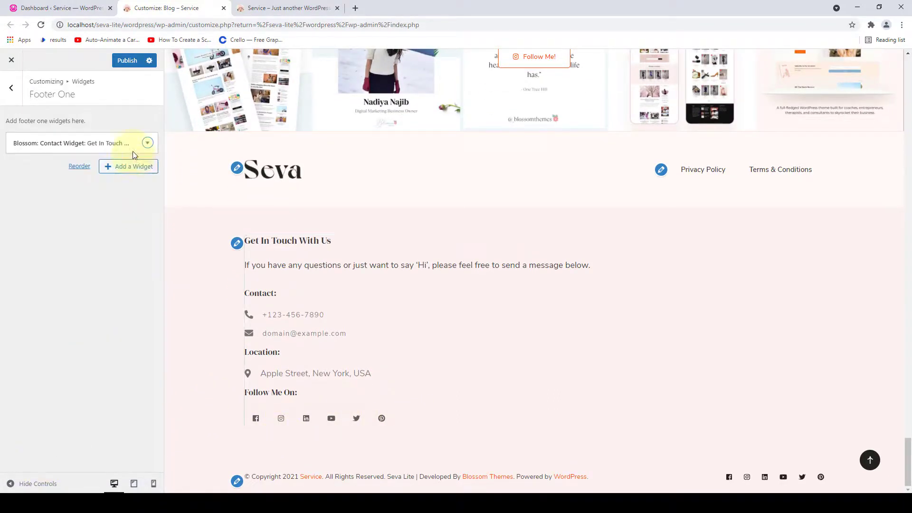
pyautogui.click(129, 62)
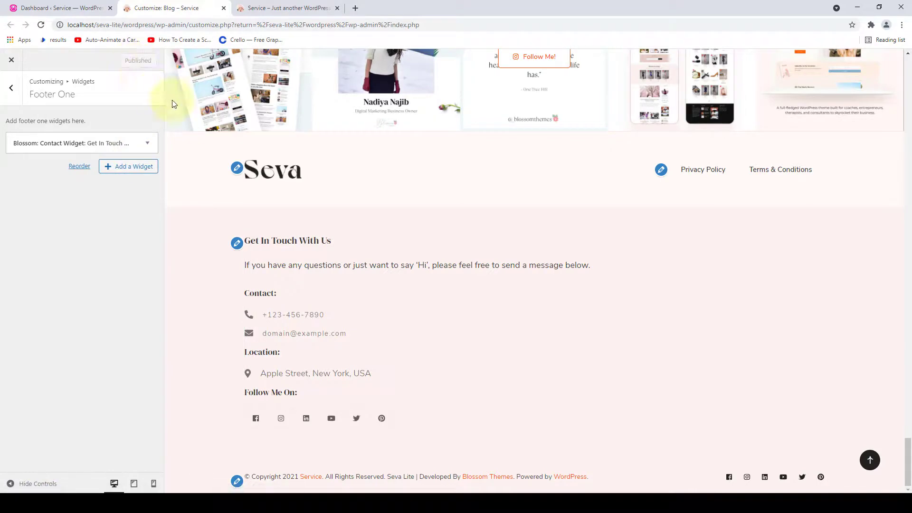
pyautogui.click(260, 8)
pyautogui.moveTo(909, 72); pyautogui.dragTo(909, 463)
pyautogui.click(41, 25)
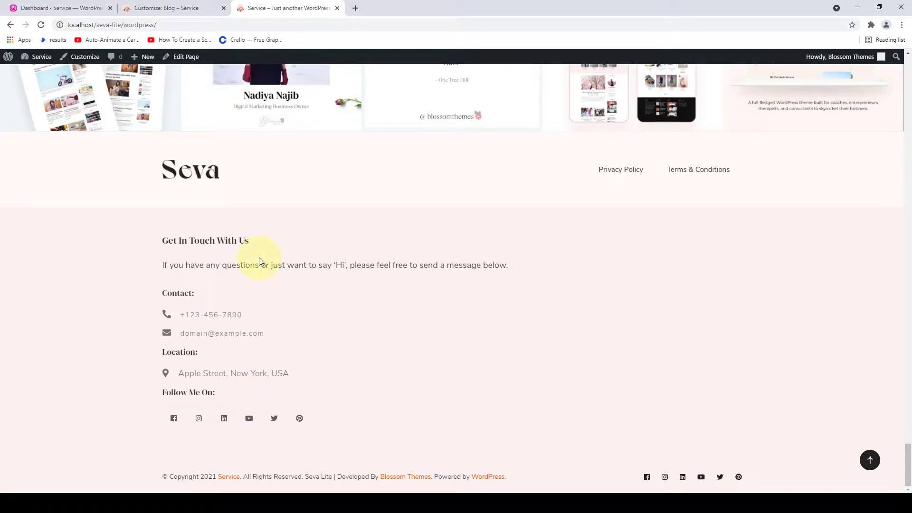
# - Remove the Blossom Contact Widget from Footer One in the Customizer
pyautogui.click(183, 8)
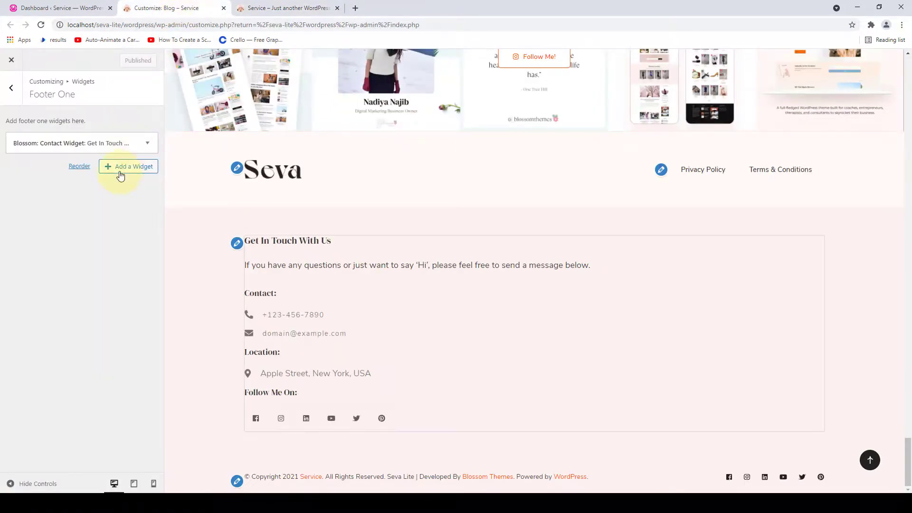
pyautogui.click(146, 144)
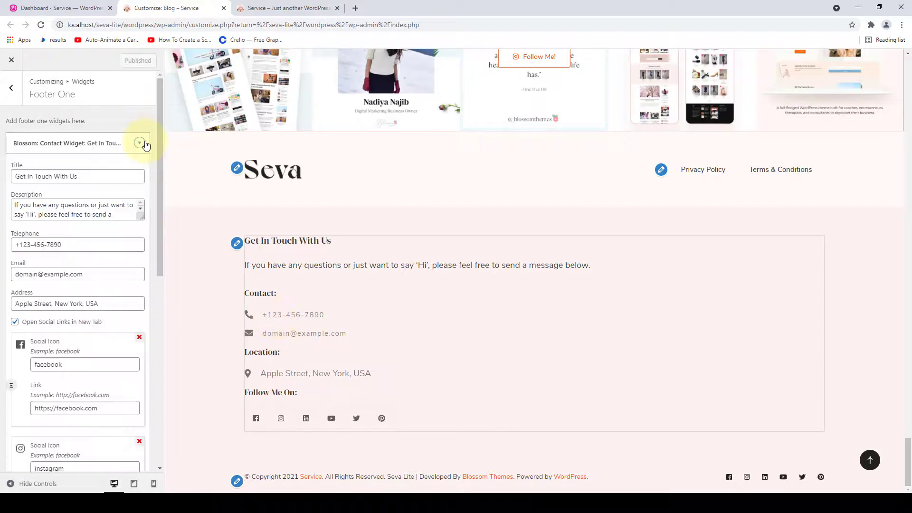
pyautogui.scroll(-12, 57, 362)
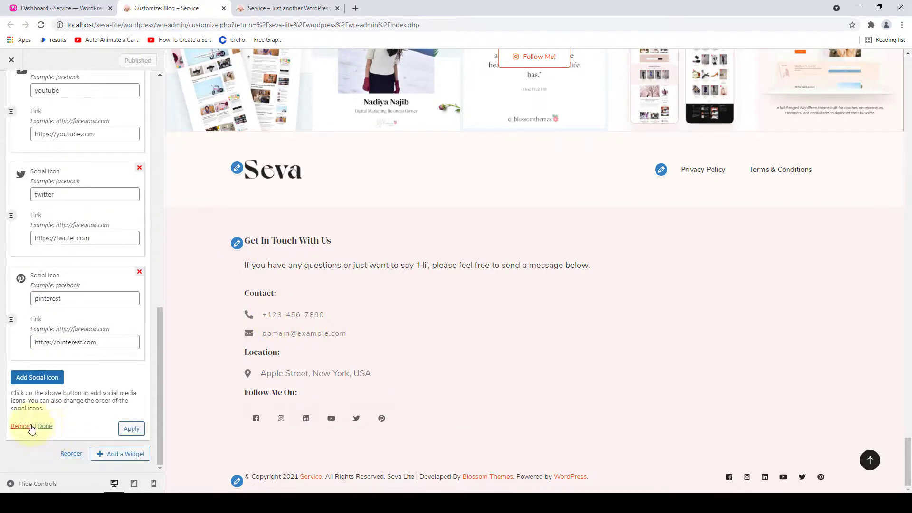
pyautogui.click(22, 427)
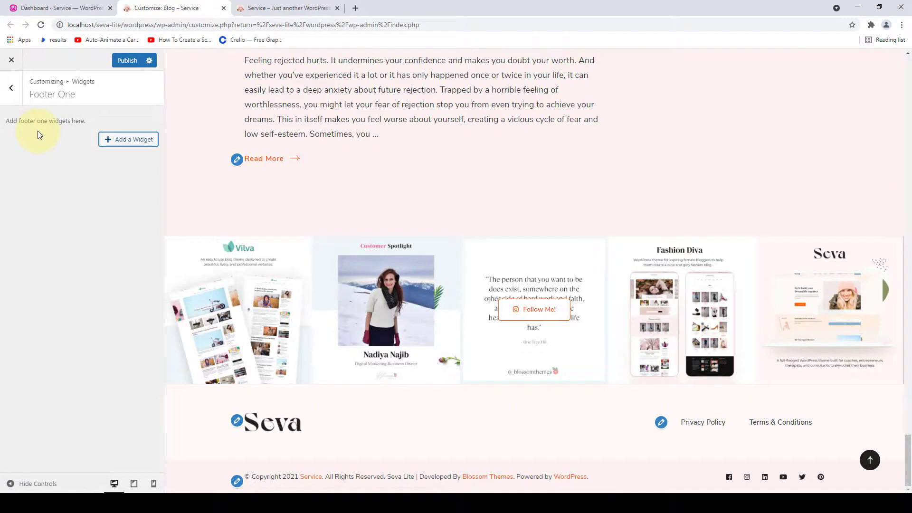
# - Publish the Footer One widget removal and return to the Customizer's main sections list
pyautogui.click(11, 87)
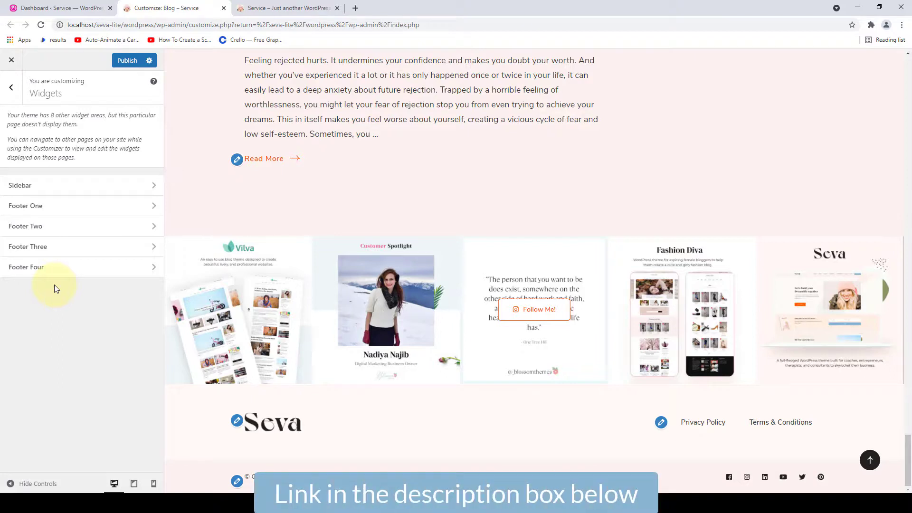
pyautogui.click(128, 60)
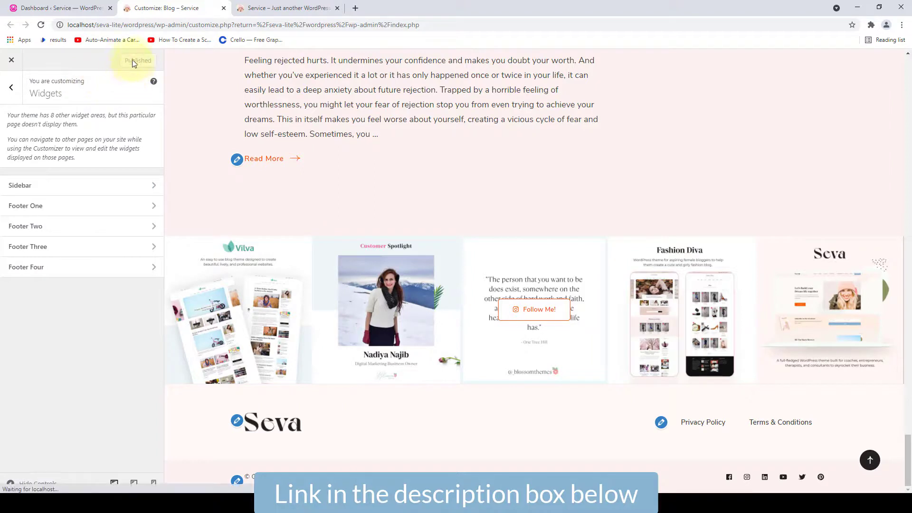
pyautogui.click(9, 95)
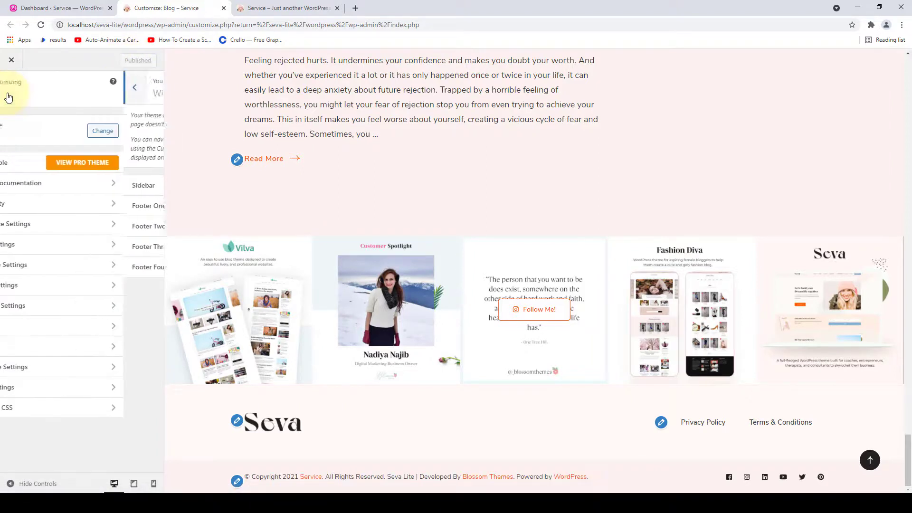
pyautogui.click(60, 367)
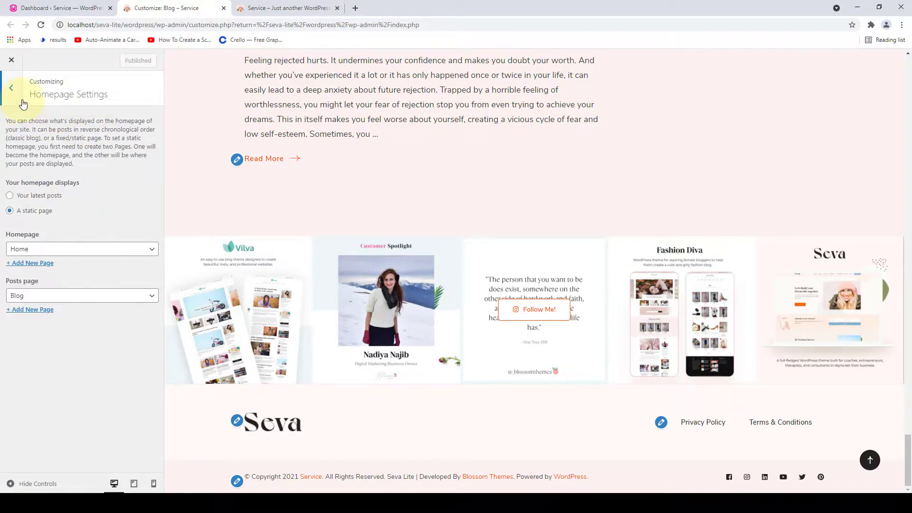
pyautogui.click(11, 88)
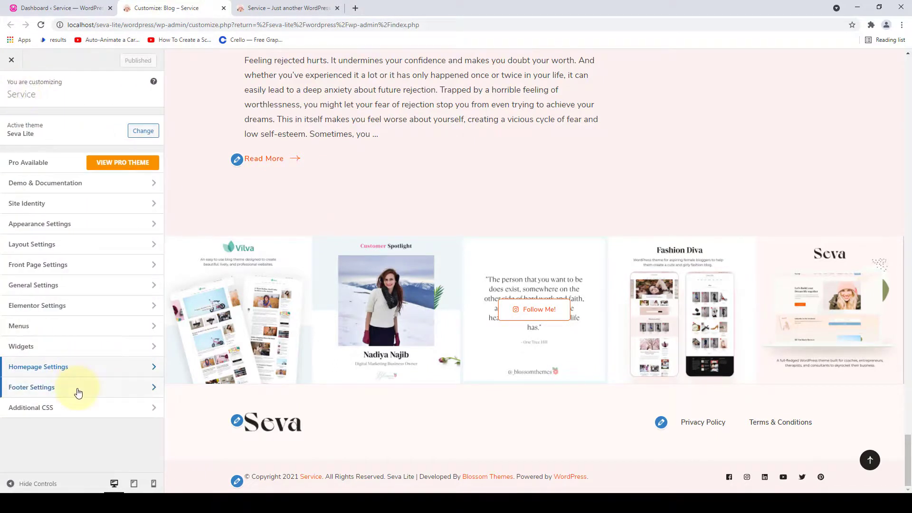
# - Copy the preview's existing copyright line into the Footer Copyright Text box in Footer Settings
pyautogui.click(78, 390)
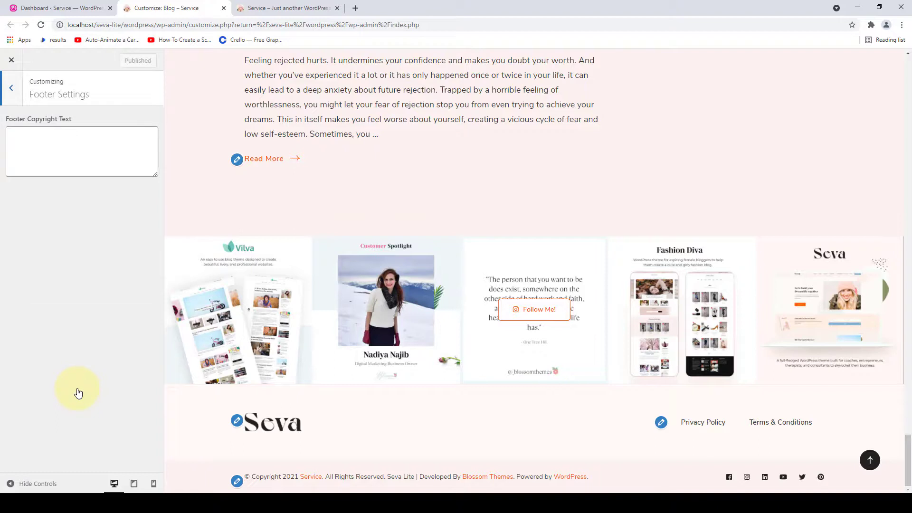
pyautogui.moveTo(82, 123); pyautogui.dragTo(9, 126)
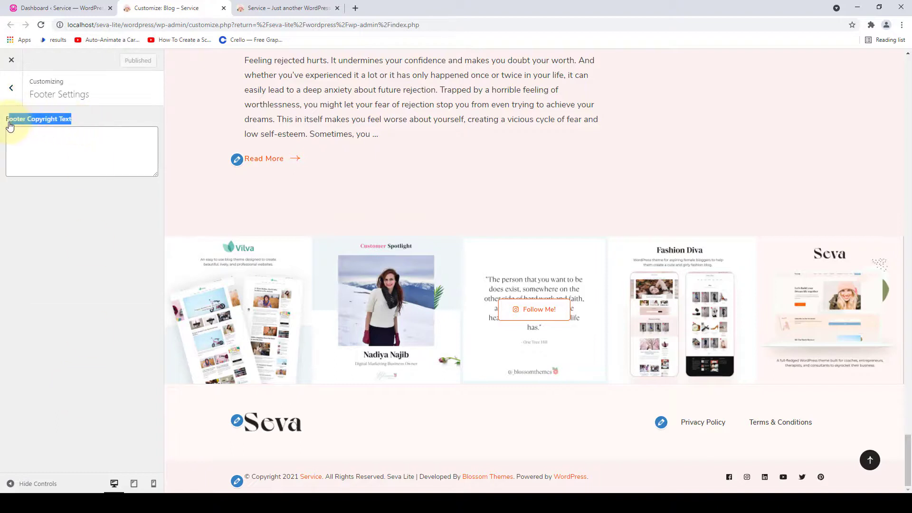
pyautogui.click(83, 119)
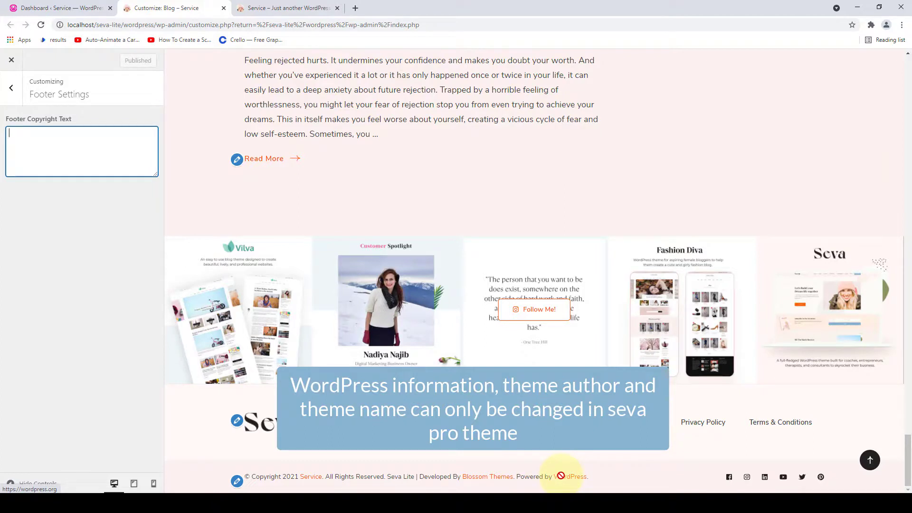
pyautogui.moveTo(415, 477); pyautogui.dragTo(241, 480)
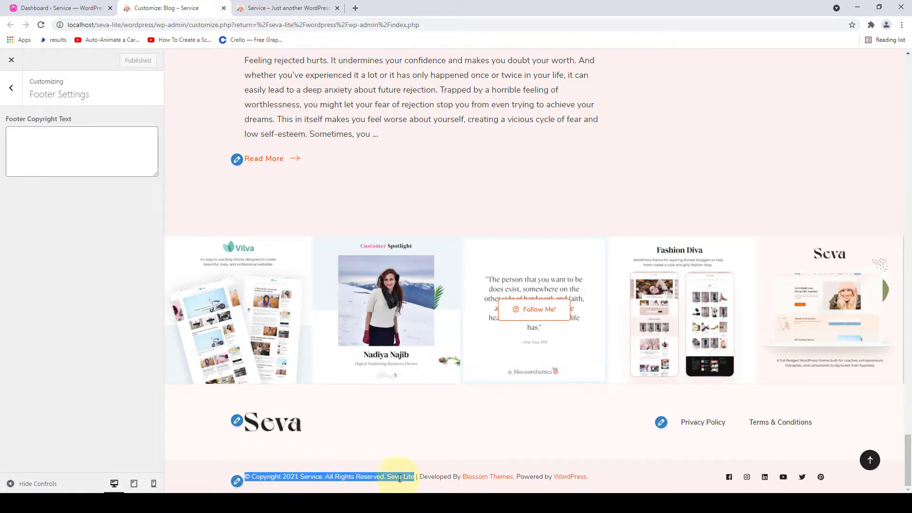
pyautogui.rightClick(330, 477)
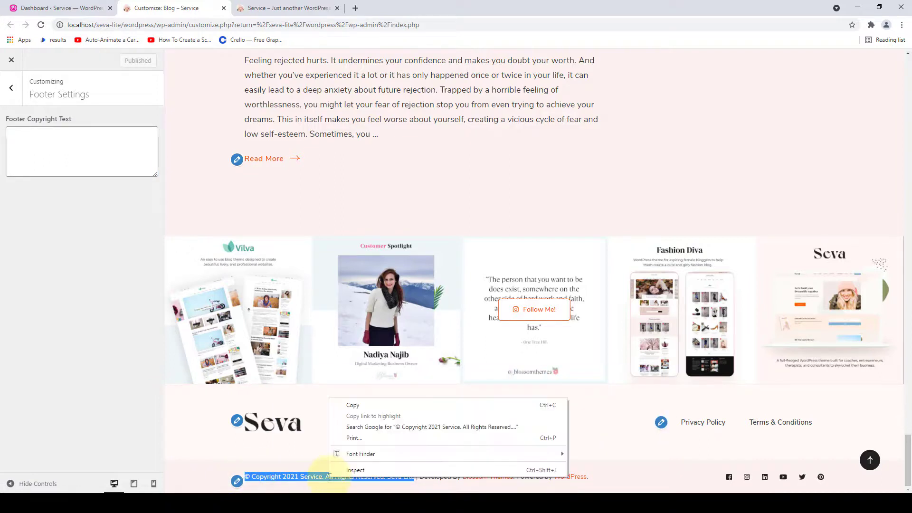
pyautogui.click(352, 407)
pyautogui.click(80, 175)
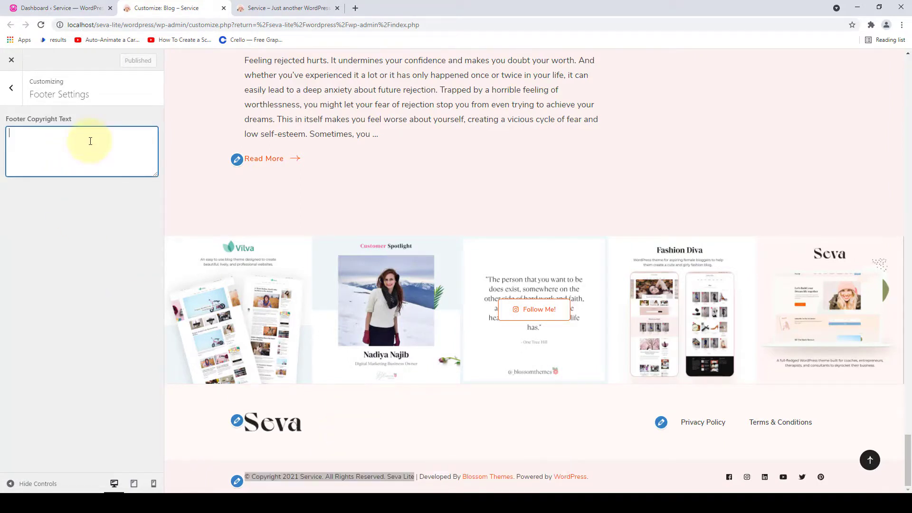
pyautogui.rightClick(89, 140)
pyautogui.click(116, 215)
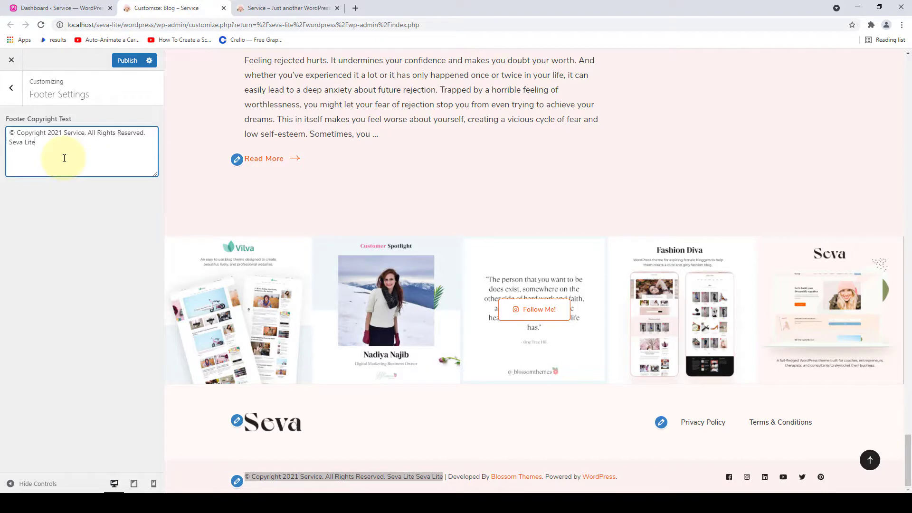
# - Replace 'Service.' and the ending so the text reads '© Copyright 2021 Seva Theme. All Rights Reserved.'
pyautogui.moveTo(35, 142); pyautogui.dragTo(89, 132)
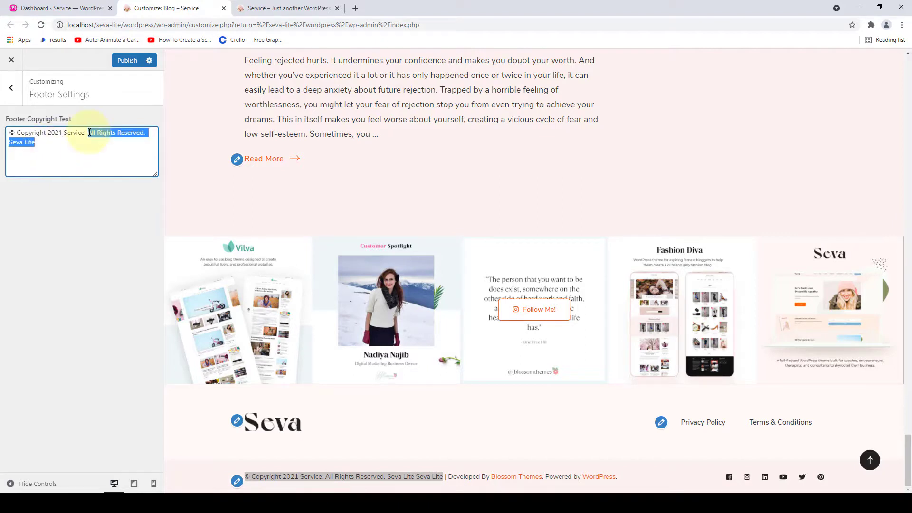
pyautogui.press('BackSpace')
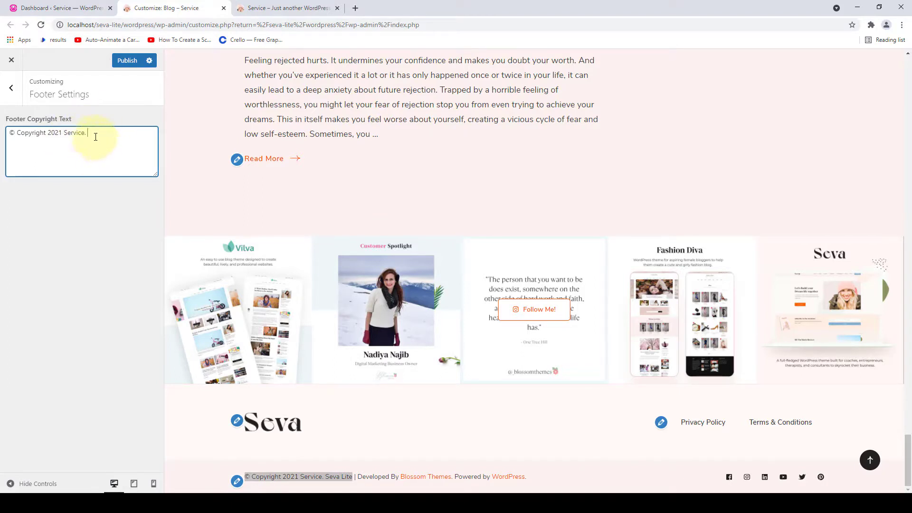
pyautogui.moveTo(96, 137); pyautogui.dragTo(63, 134)
pyautogui.press('BackSpace')
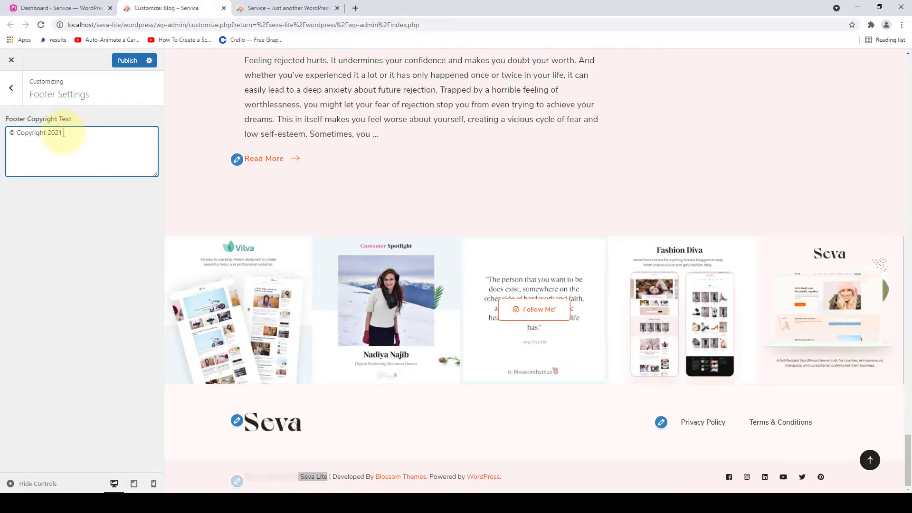
pyautogui.write('Seva Theme. All Rights Reserv')
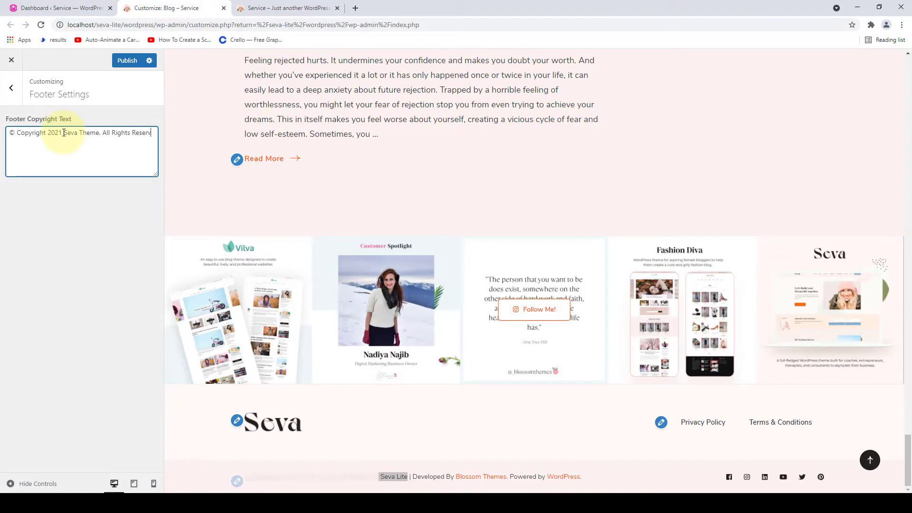
pyautogui.write('ed.')
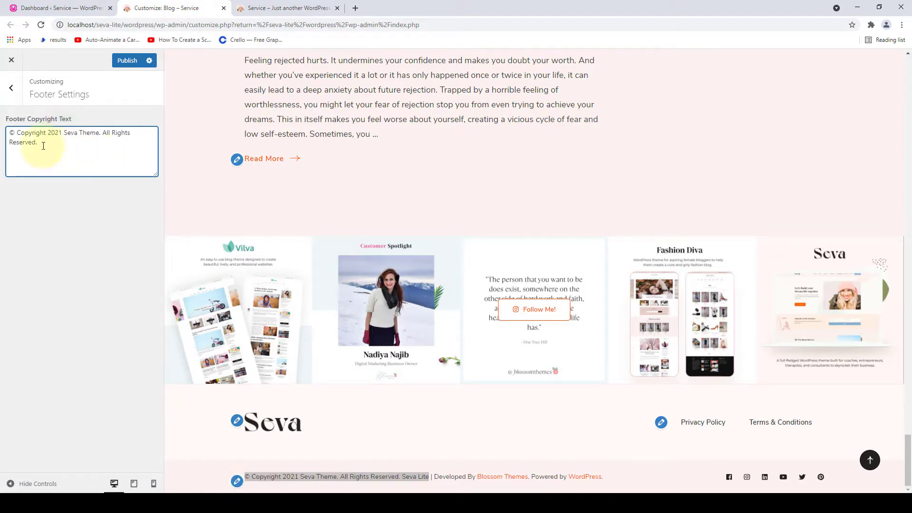
pyautogui.moveTo(43, 143); pyautogui.dragTo(7, 135)
pyautogui.click(85, 147)
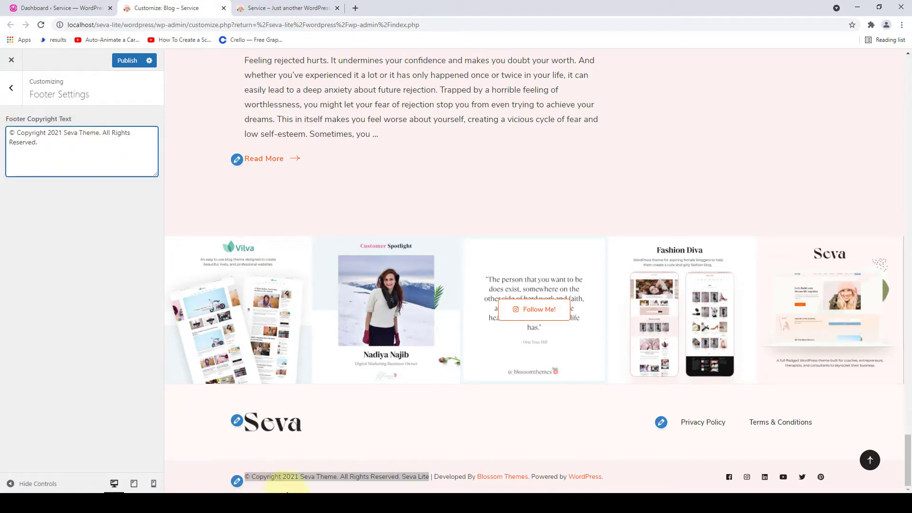
pyautogui.click(320, 483)
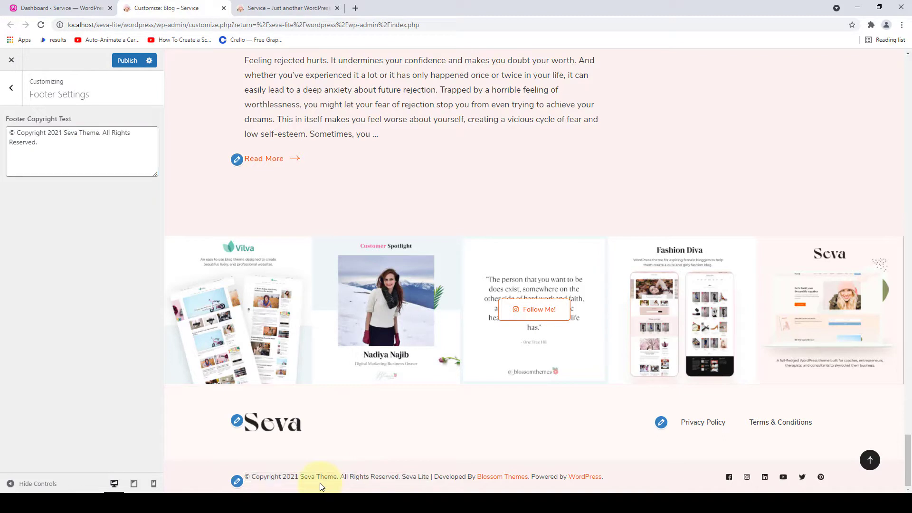
# - Publish the copyright change and confirm the reloaded live site's footer shows the new line
pyautogui.click(125, 64)
pyautogui.click(290, 8)
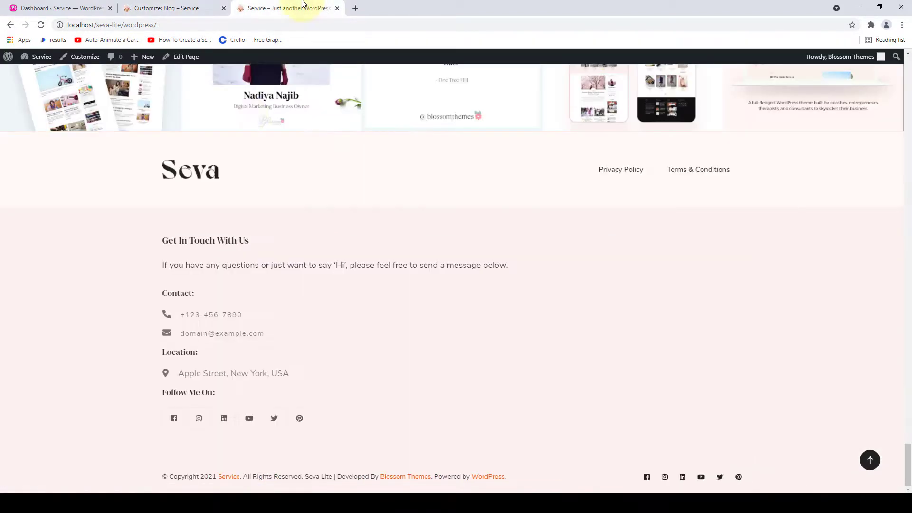
pyautogui.click(41, 24)
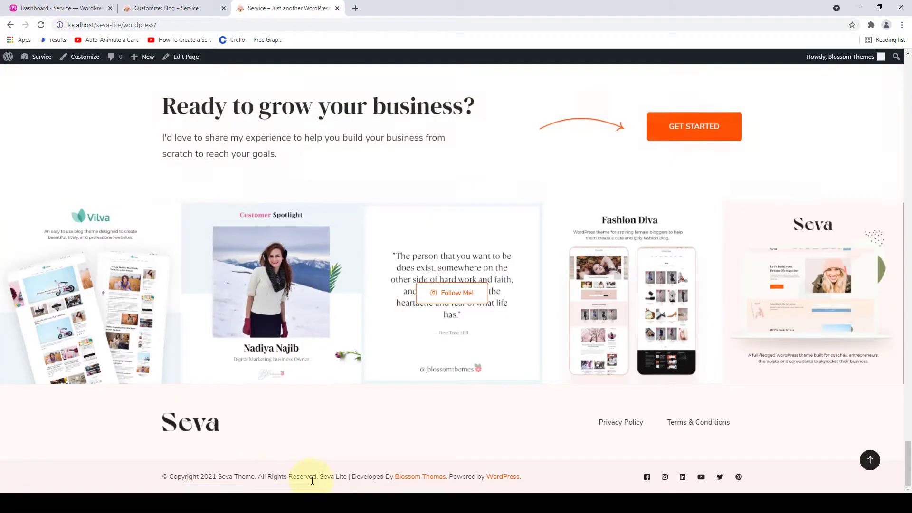
pyautogui.moveTo(343, 476); pyautogui.dragTo(163, 479)
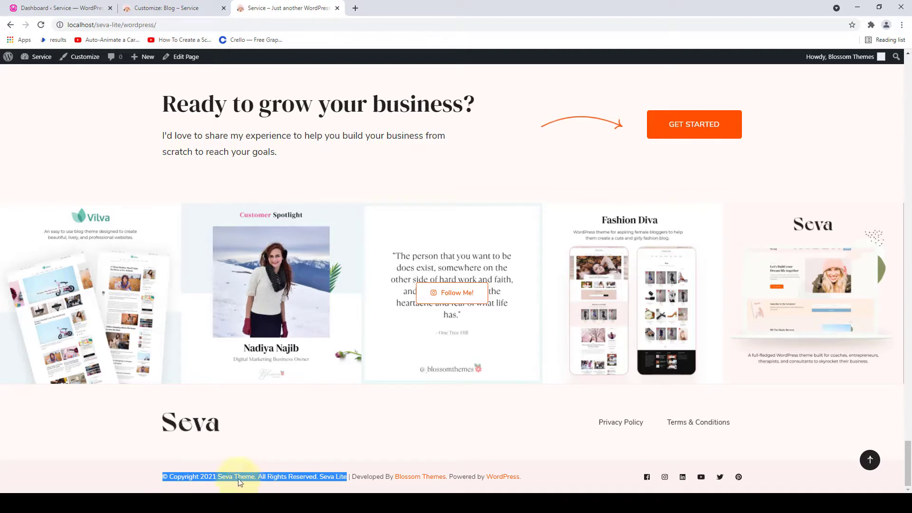
pyautogui.click(169, 461)
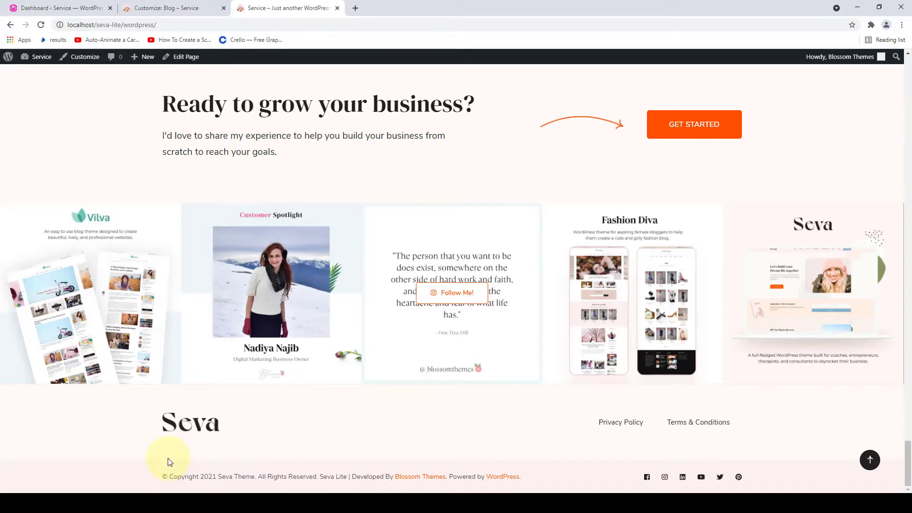
pyautogui.click(870, 460)
pyautogui.click(172, 8)
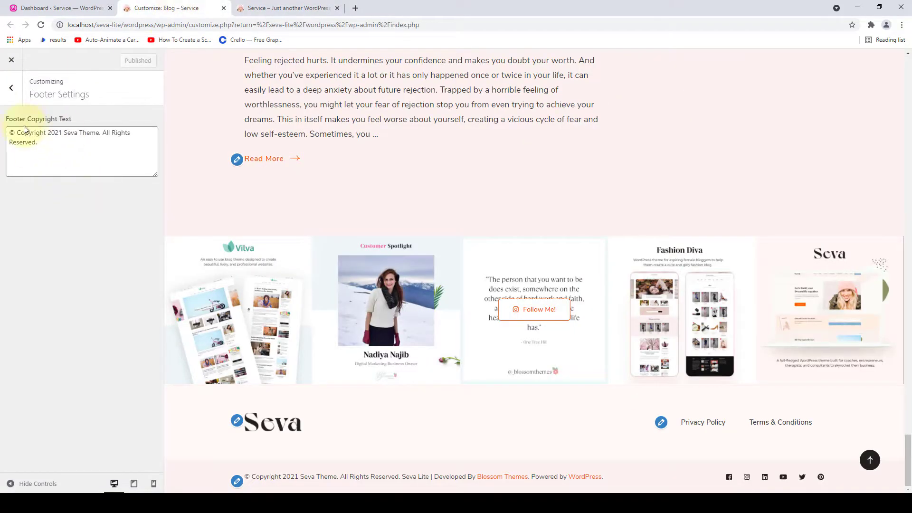
# - Glance at the empty Additional CSS section, then switch the preview to the Seva homepage via its logo
pyautogui.click(13, 89)
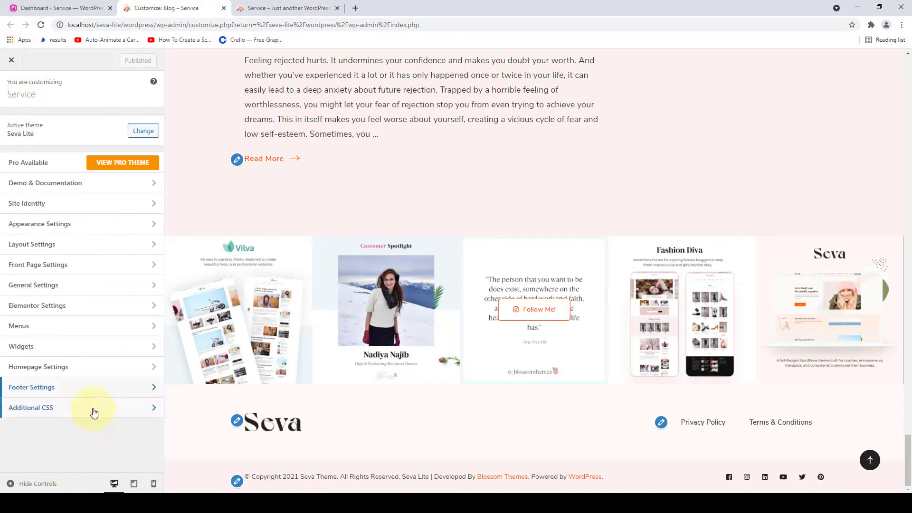
pyautogui.click(93, 412)
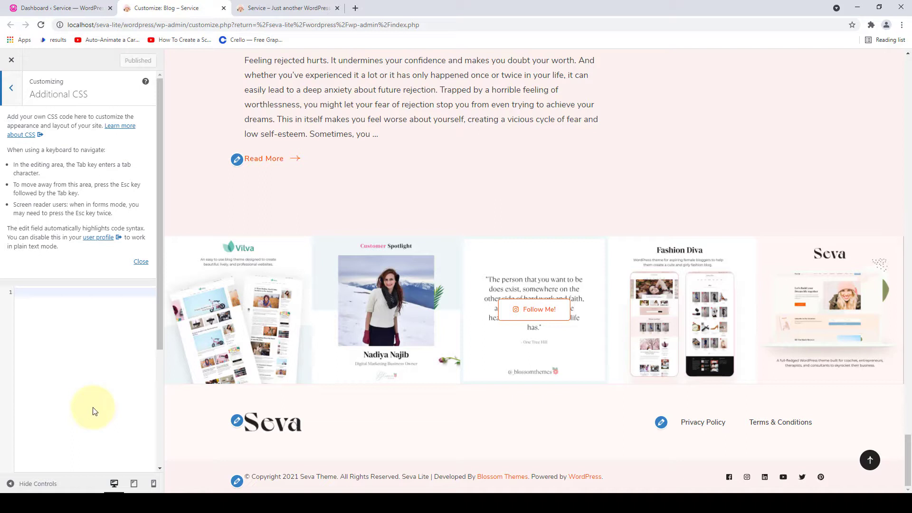
pyautogui.click(35, 294)
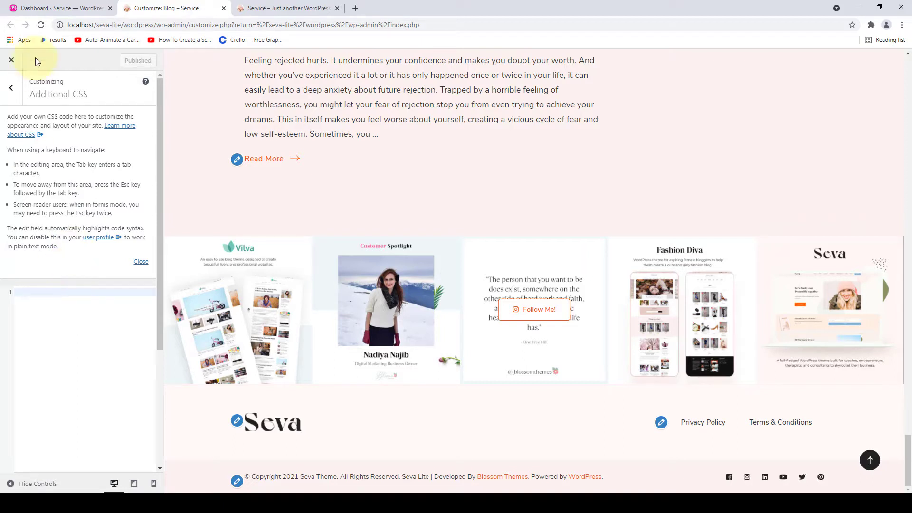
pyautogui.click(11, 87)
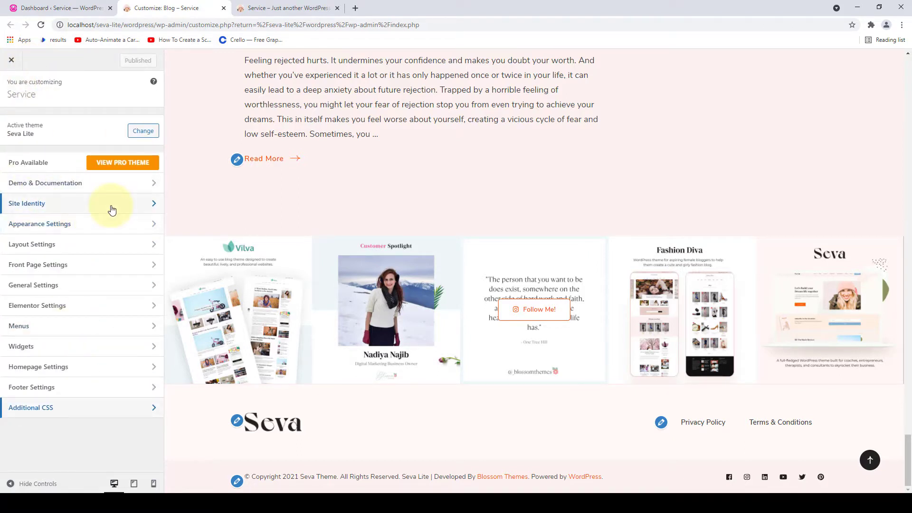
pyautogui.click(870, 460)
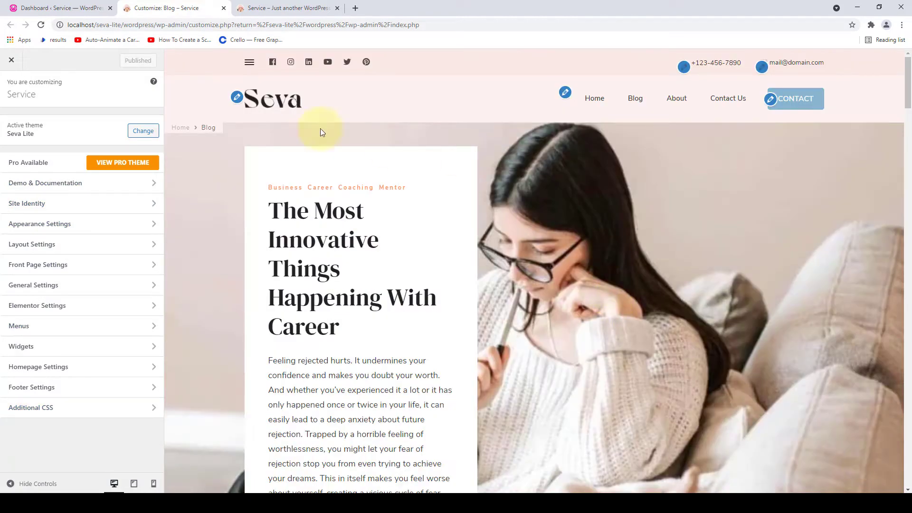
pyautogui.click(272, 102)
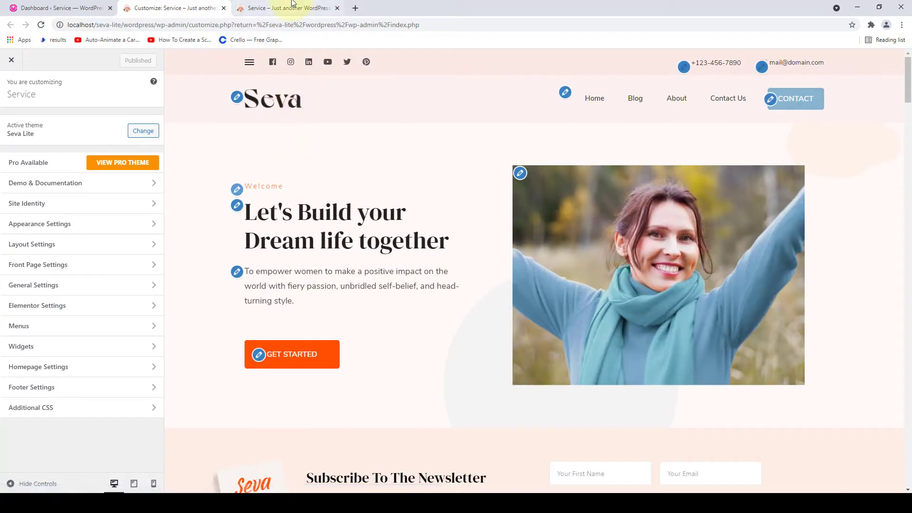
# - Reload the live Seva homepage and scroll from the hero down to the copyright footer and back
pyautogui.click(292, 4)
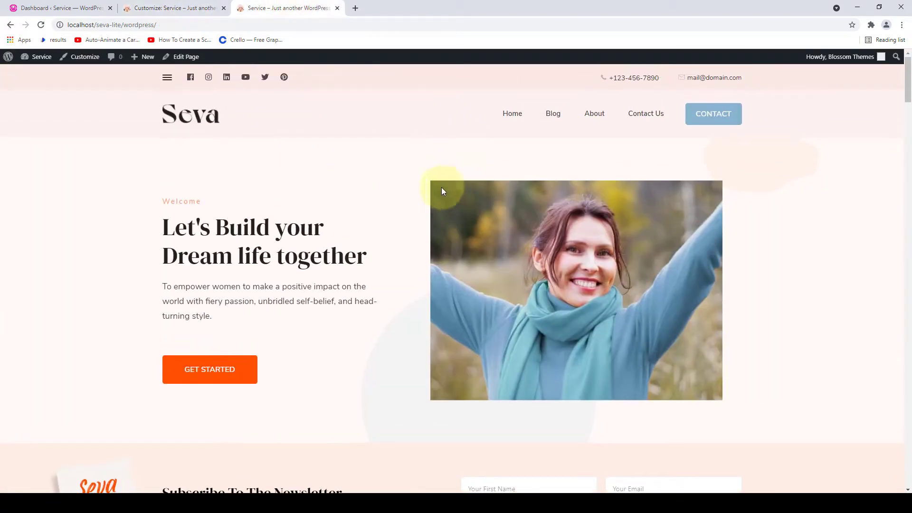
pyautogui.click(41, 25)
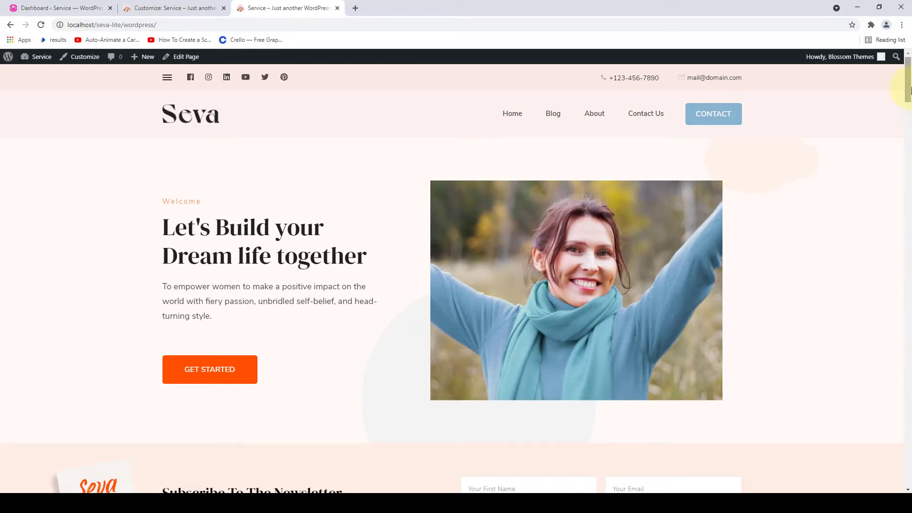
pyautogui.moveTo(908, 95); pyautogui.dragTo(908, 482)
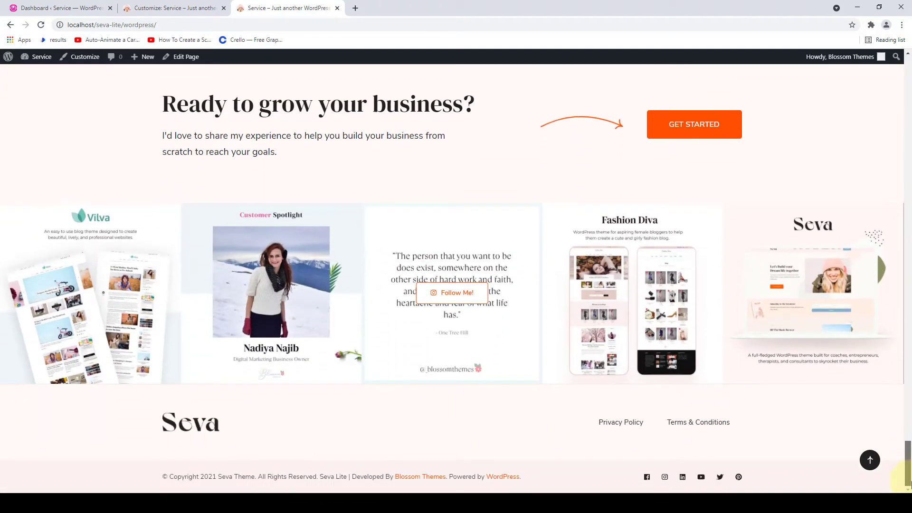
pyautogui.click(870, 460)
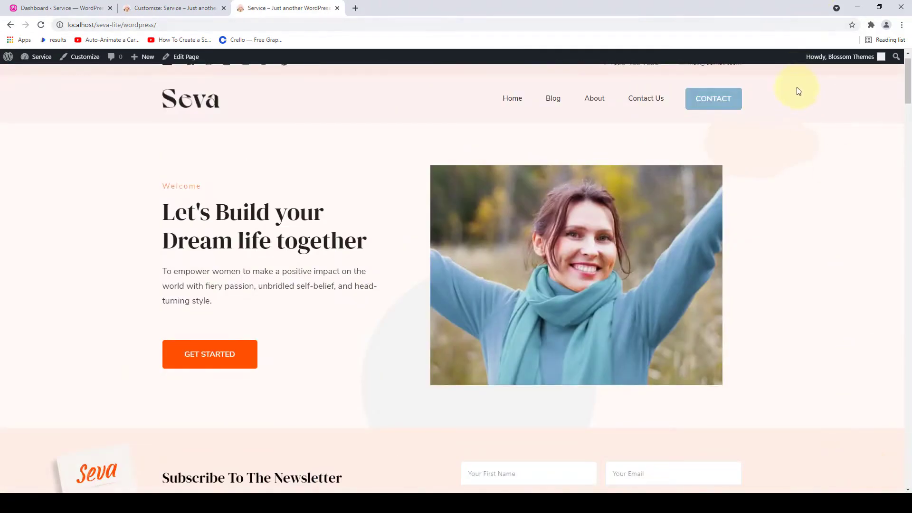
pyautogui.scroll(1, 803, 89)
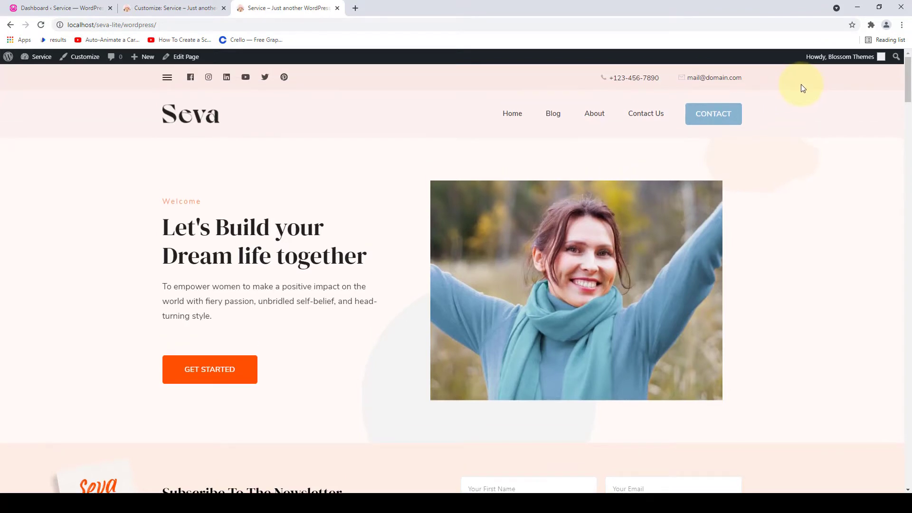